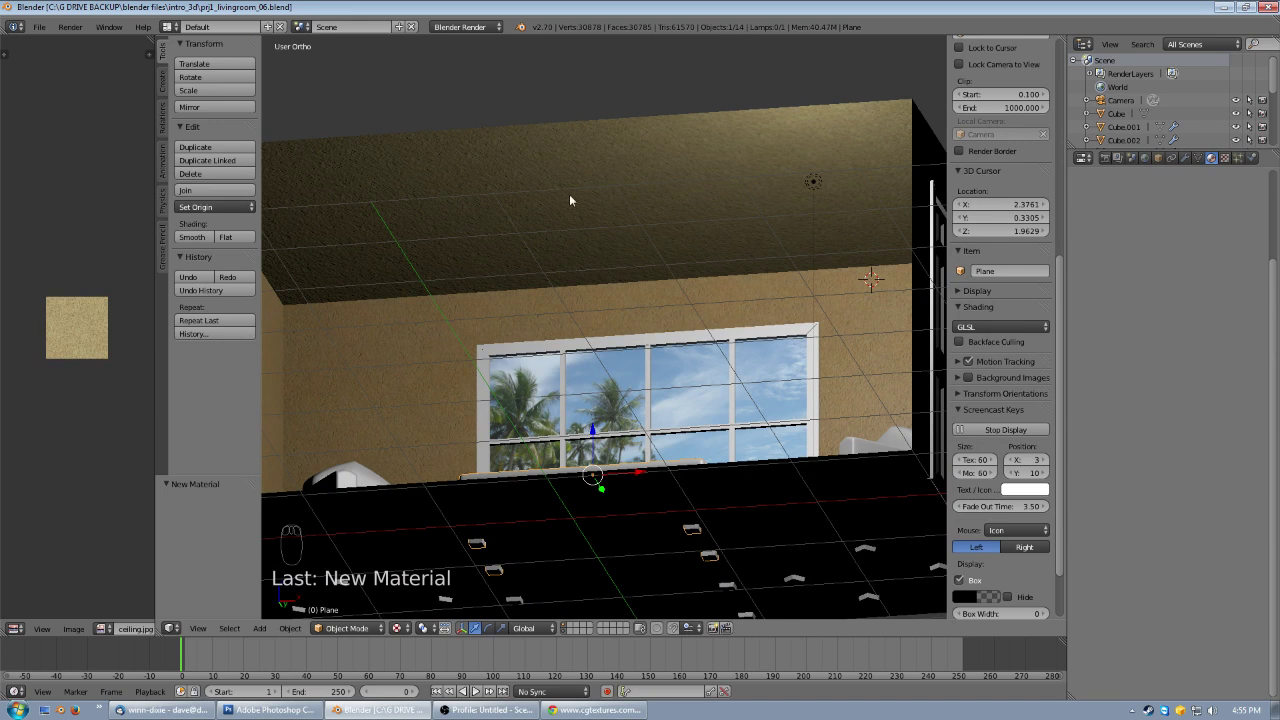
- Examine the living room model, including the ceiling, the window glass and the sofa set around the coffee table
middle_drag(695, 246, 695, 183)
middle_drag(760, 249, 820, 277)
middle_drag(700, 322, 684, 350)
right_click(850, 252)
scroll(780, 290, down, 2)
middle_drag(738, 306, 837, 237)
middle_drag(557, 337, 612, 342)
scroll(601, 342, up, 2)
right_click(601, 342)
middle_drag(640, 398, 730, 377)
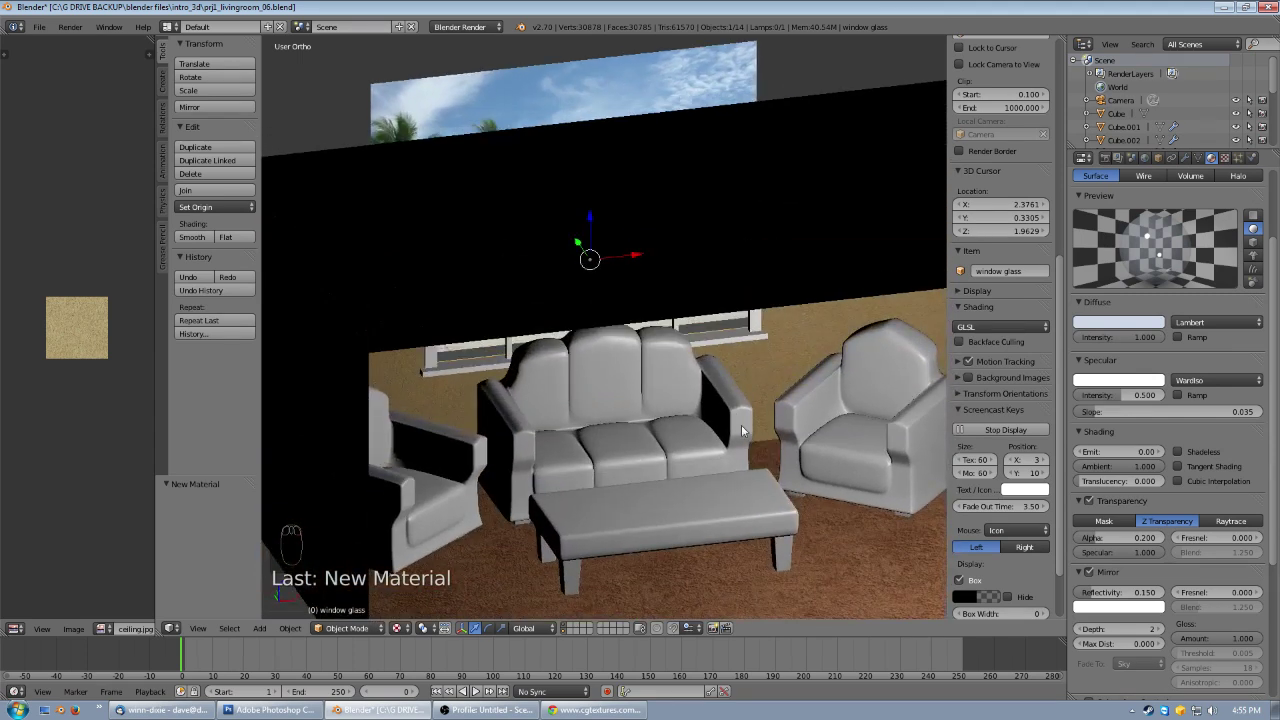
shift+middle_drag(777, 468, 765, 373)
scroll(759, 384, up, 2)
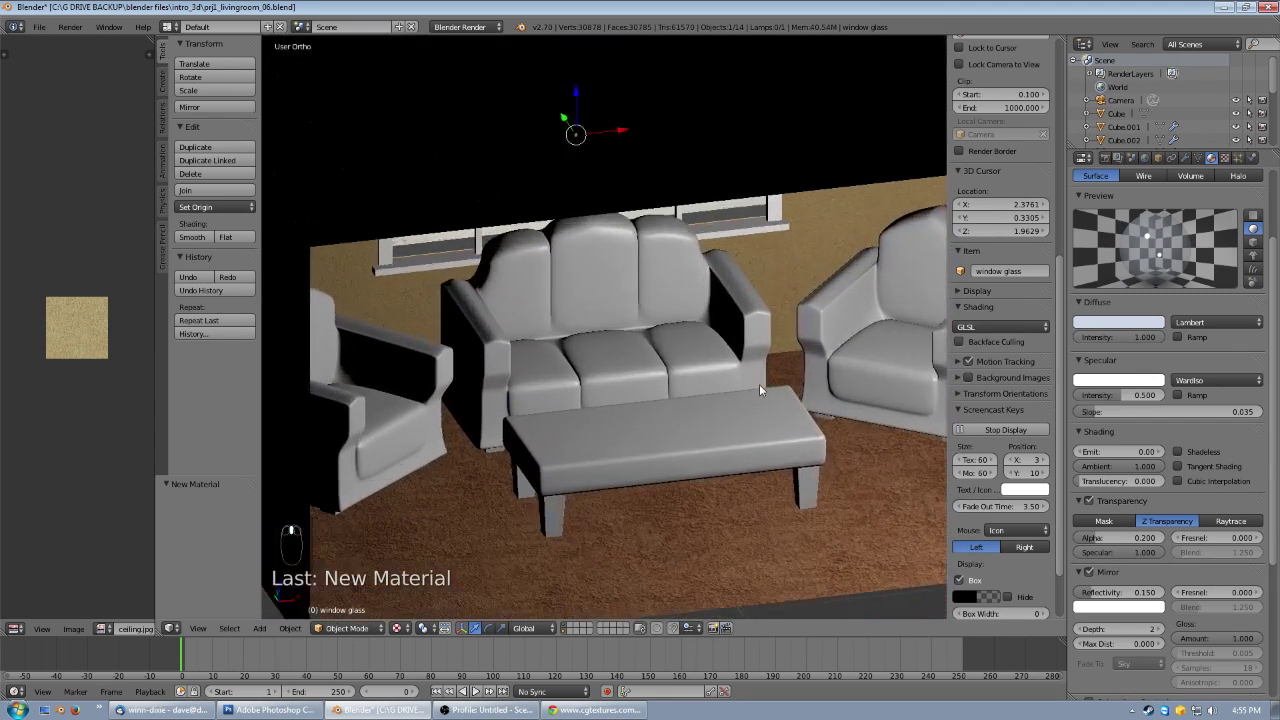
mouse_move(724, 411)
middle_down()
mouse_move(730, 402)
mouse_move(716, 404)
middle_up()
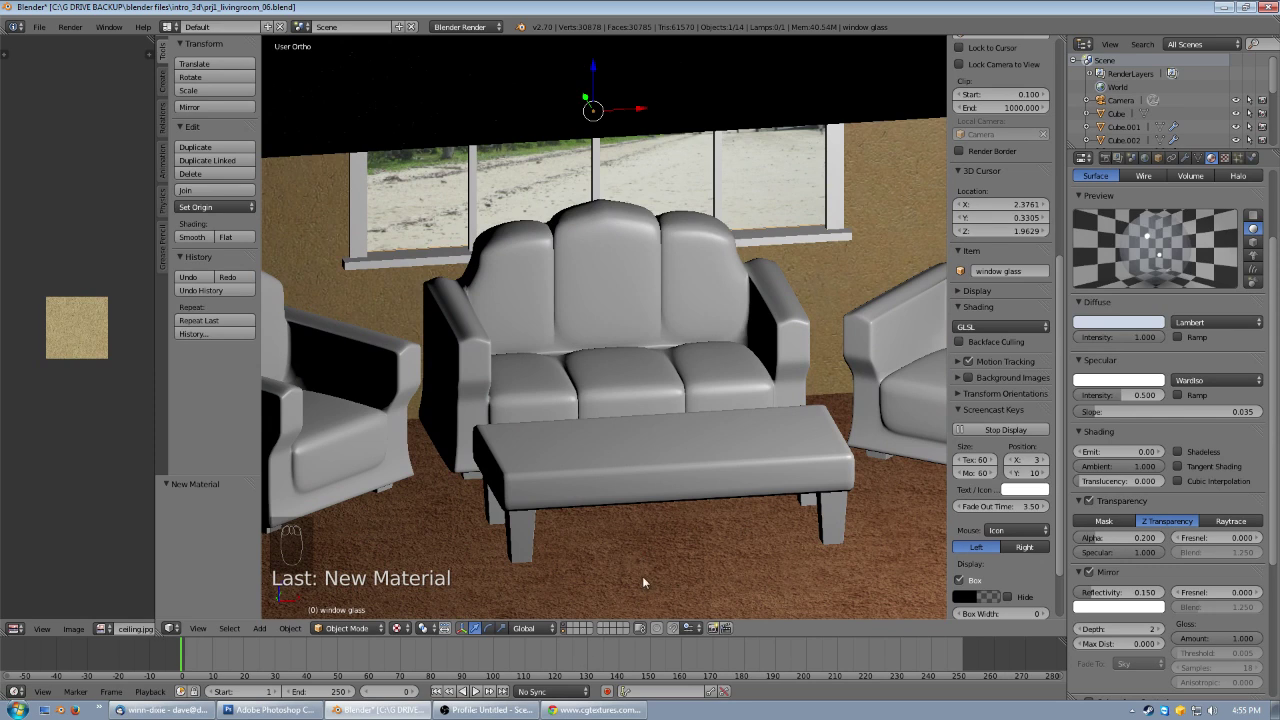
- Show only the furniture layer, select the sofa and enter Edit Mode on its mesh
click(563, 630)
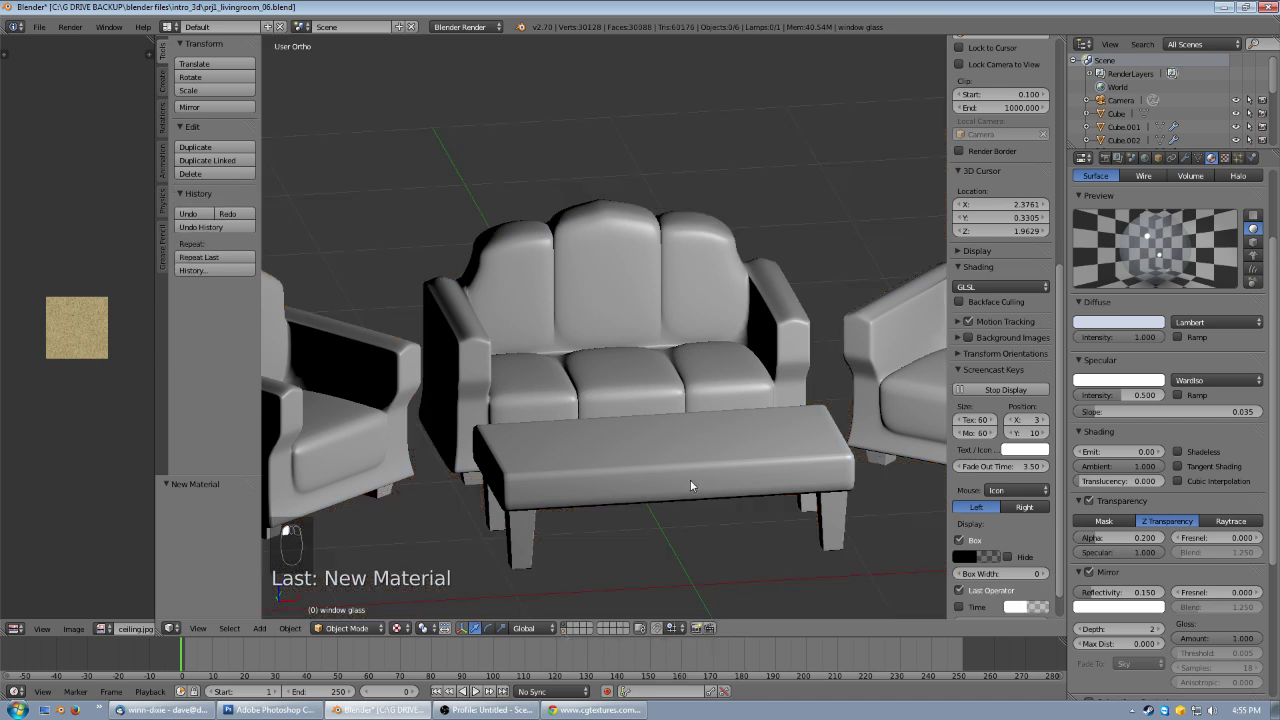
scroll(690, 479, down, 3)
middle_drag(672, 465, 631, 357)
right_click(631, 357)
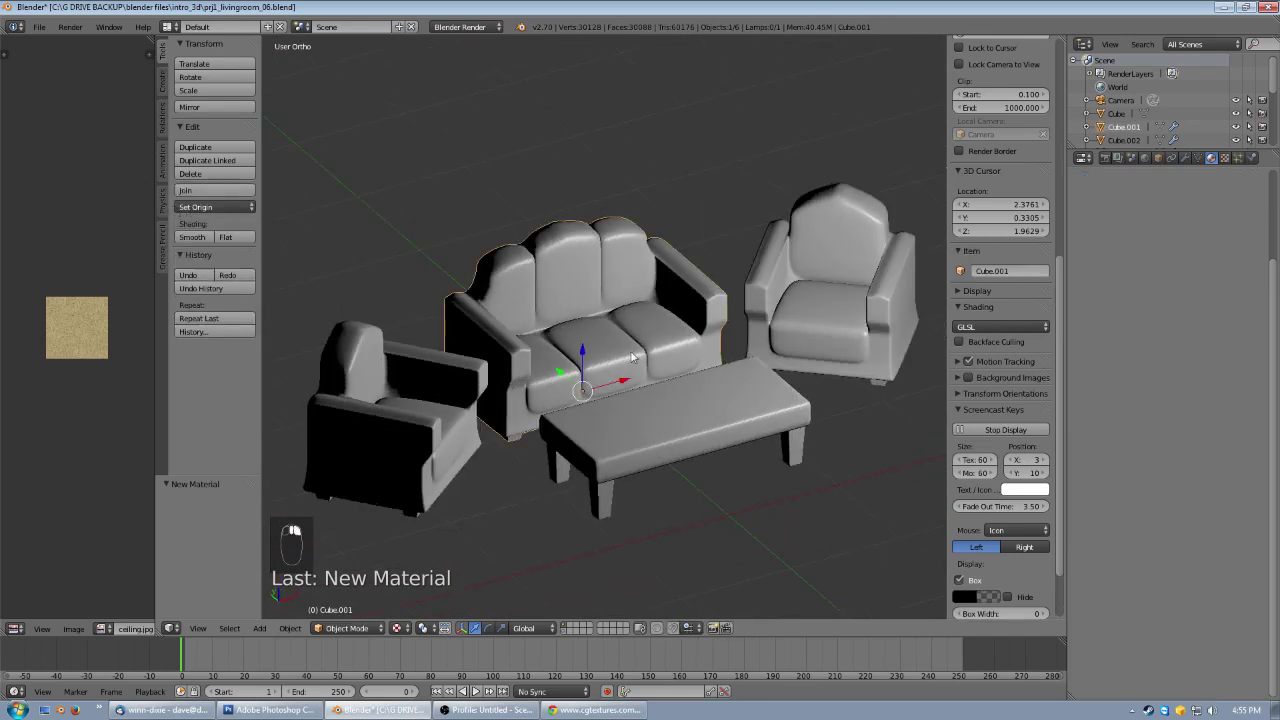
scroll(718, 335, up, 2)
mouse_move(712, 362)
middle_down()
mouse_move(653, 367)
mouse_move(701, 361)
middle_up()
key(Tab)
- Set the viewport shading to Solid and switch the sofa's mesh selection to edge mode
scroll(671, 379, up, 2)
middle_drag(793, 372, 706, 371)
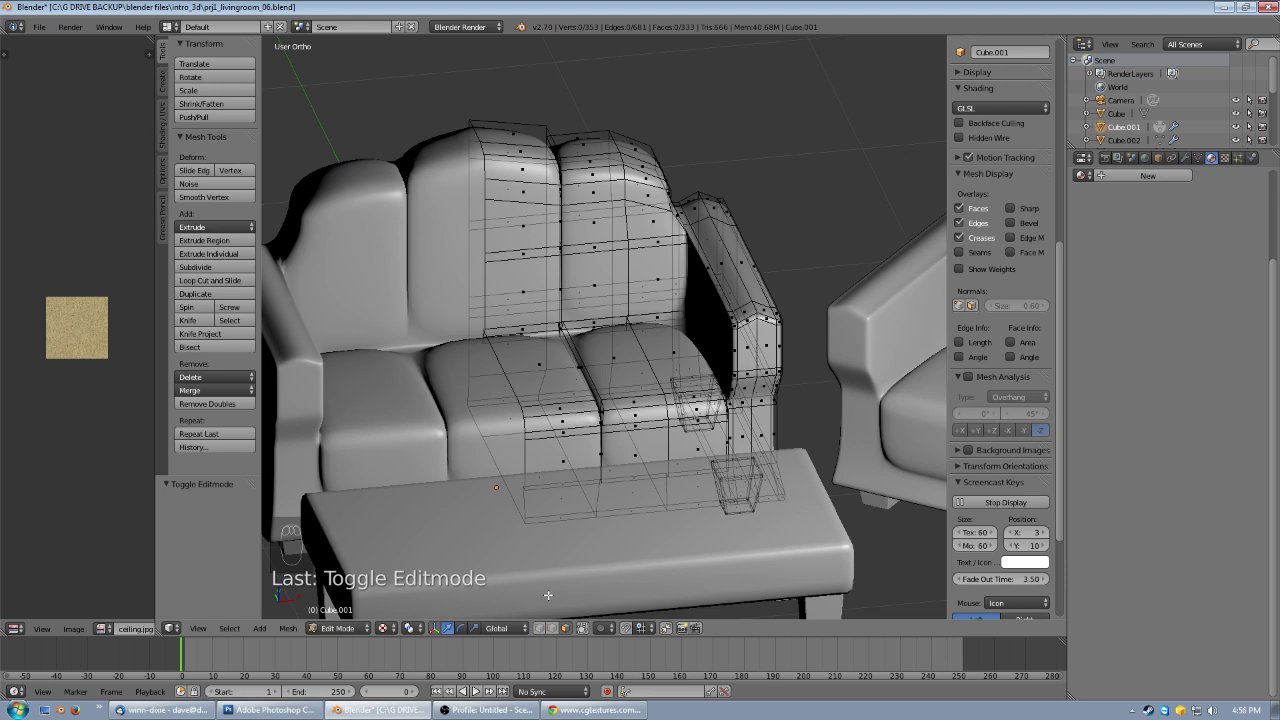
middle_drag(576, 209, 738, 301)
scroll(751, 373, down, 4)
scroll(656, 340, up, 4)
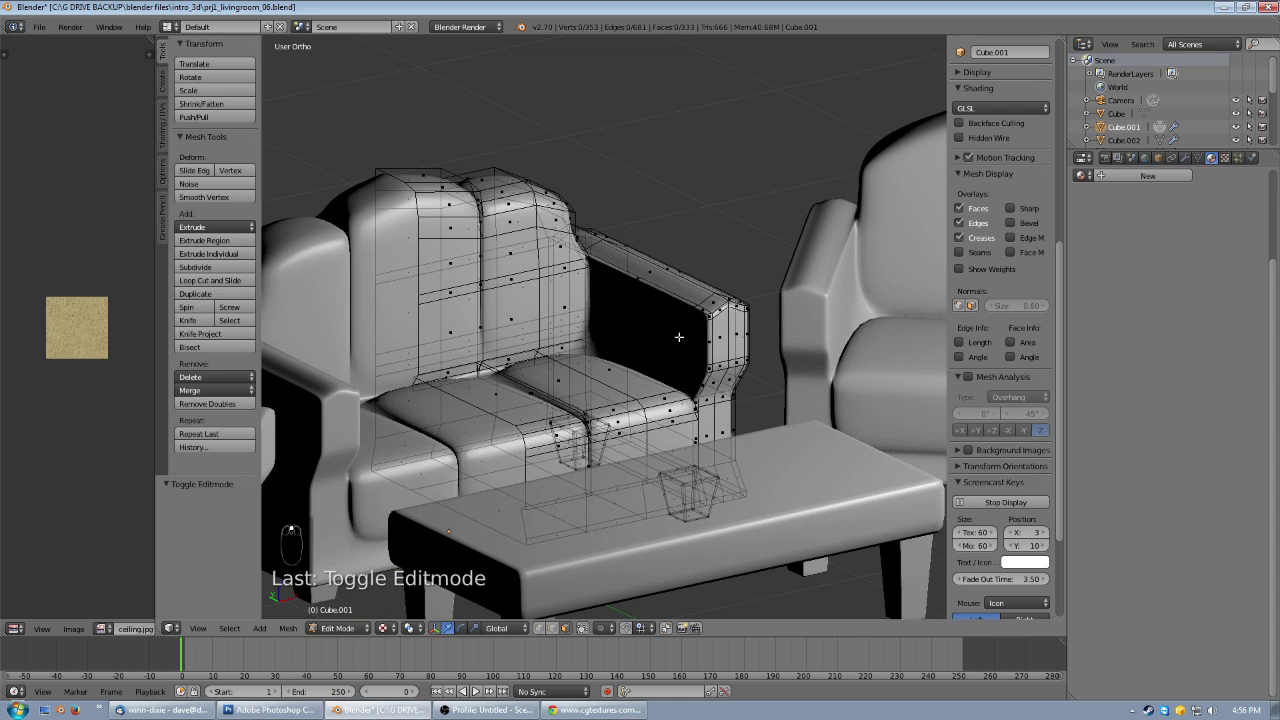
scroll(679, 337, up, 2)
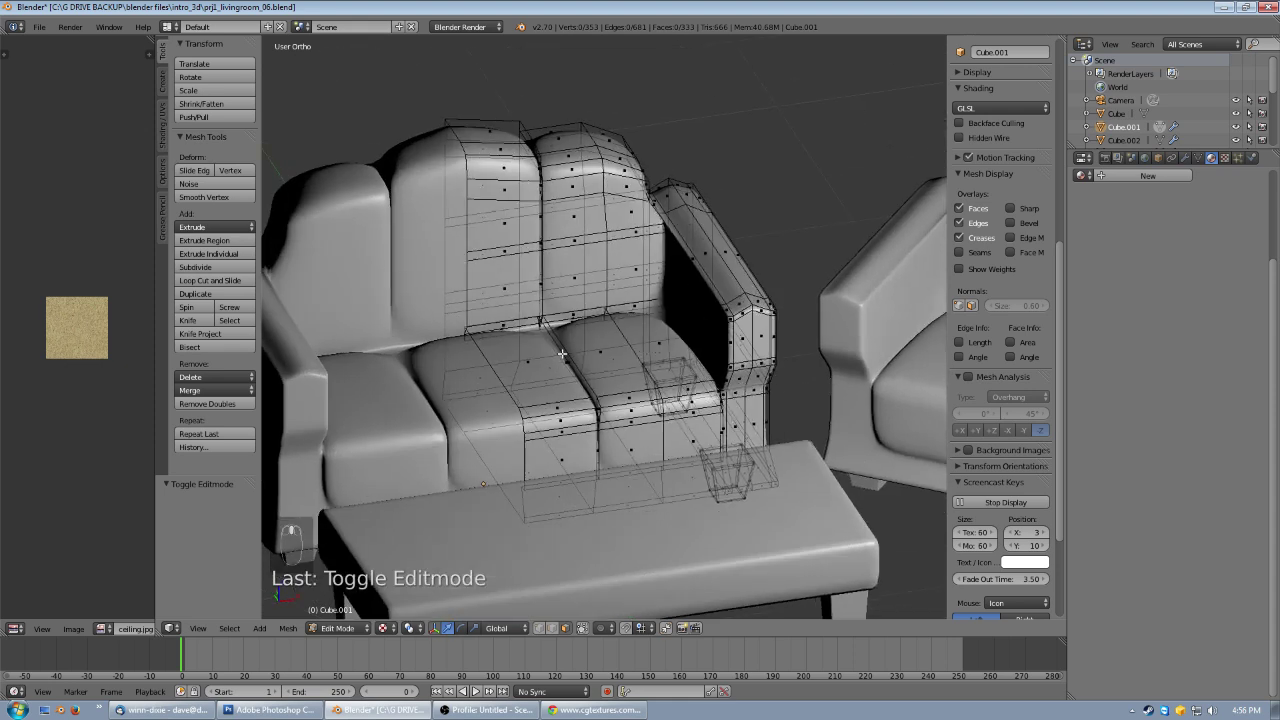
click(386, 628)
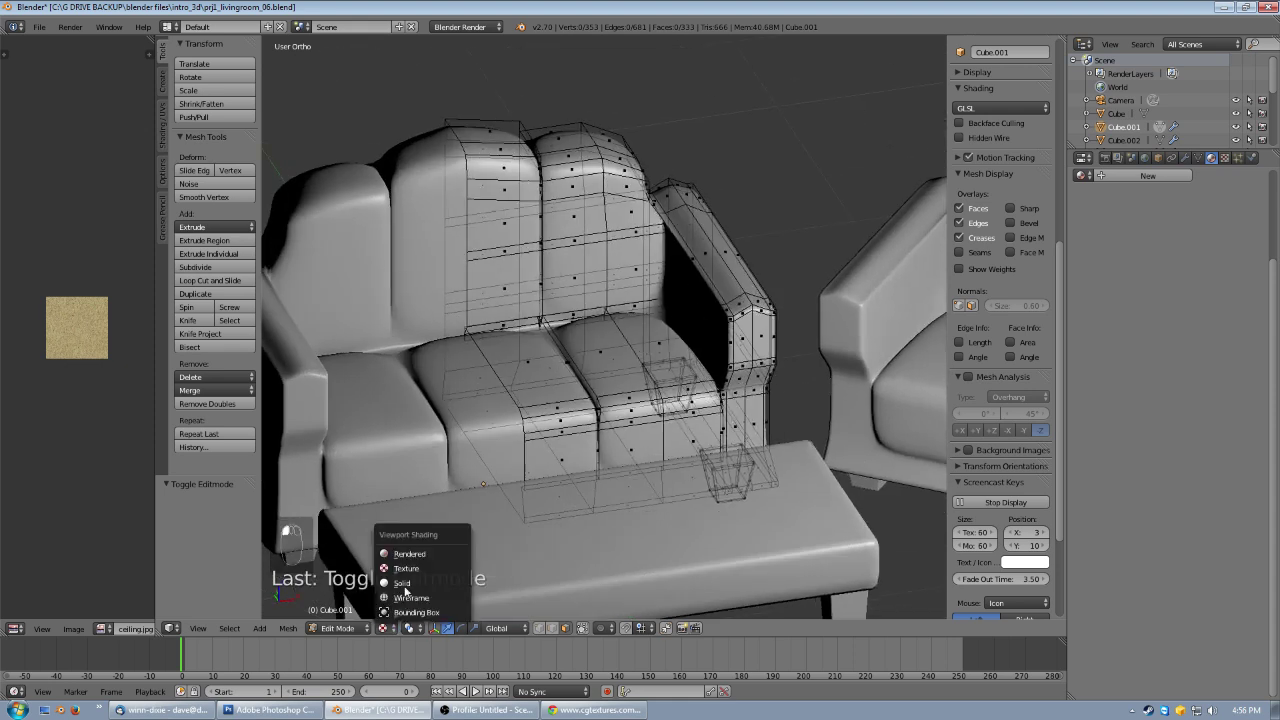
click(420, 597)
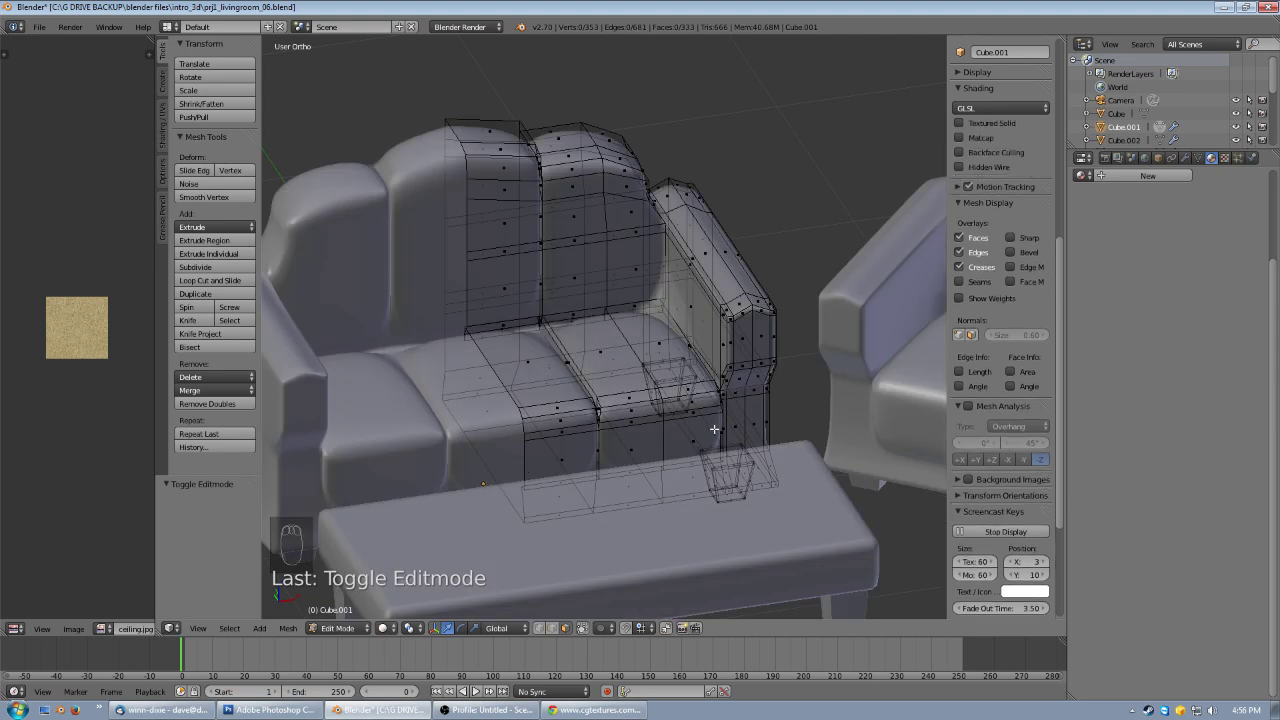
scroll(690, 425, up, 3)
click(553, 629)
- Select the sofa edges along the crease where the seat cushions meet the backrest, up to the armrest
right_click(495, 354)
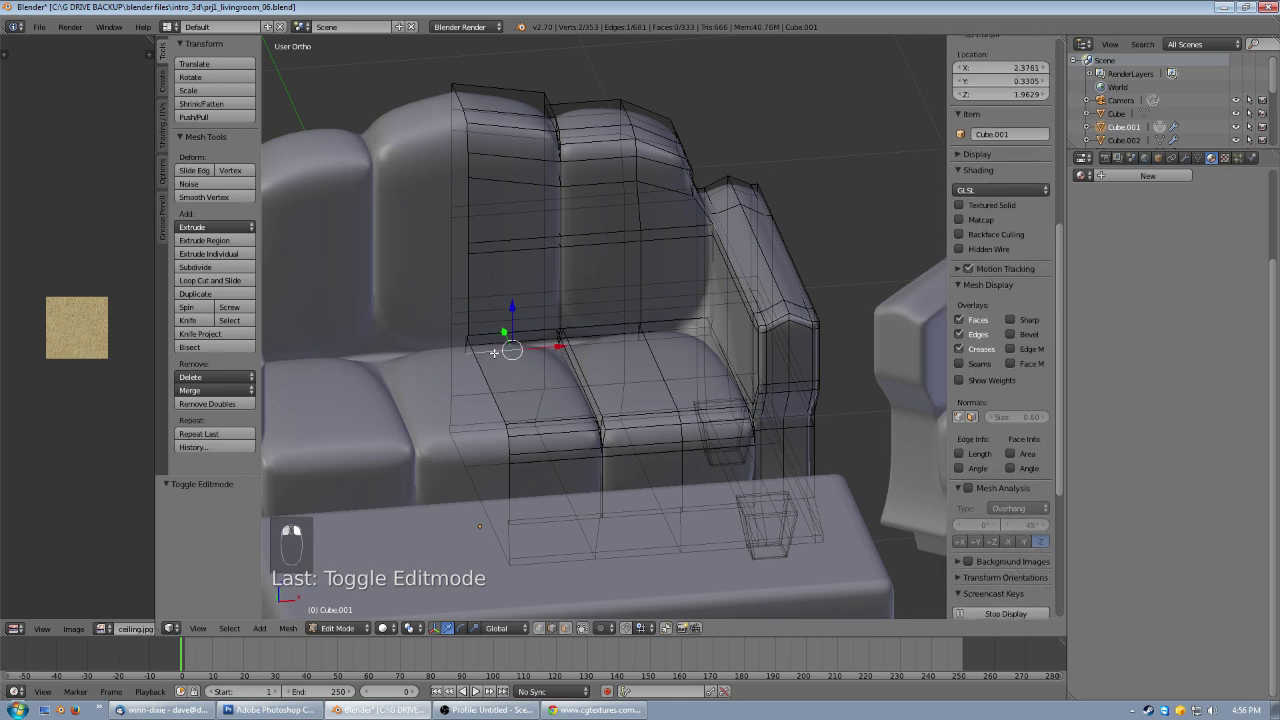
shift+right_click(592, 345)
shift+right_click(681, 338)
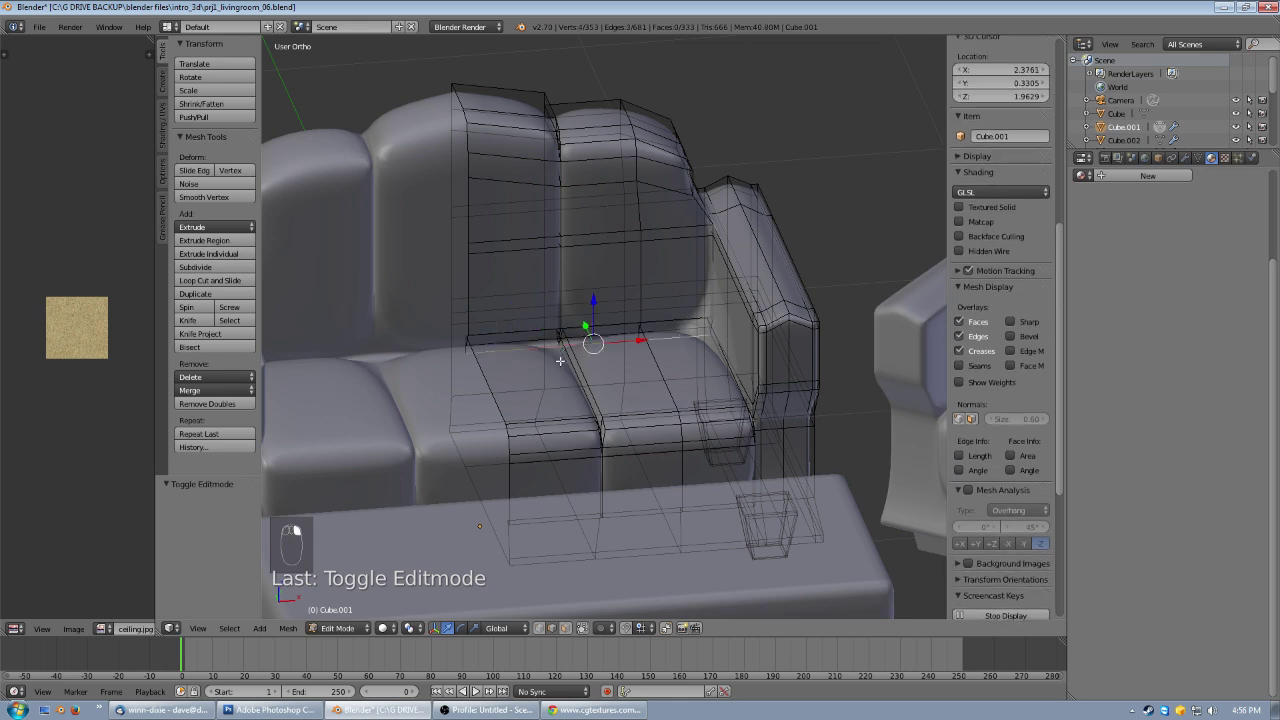
middle_drag(531, 366, 492, 353)
click(566, 376)
middle_drag(414, 368, 369, 382)
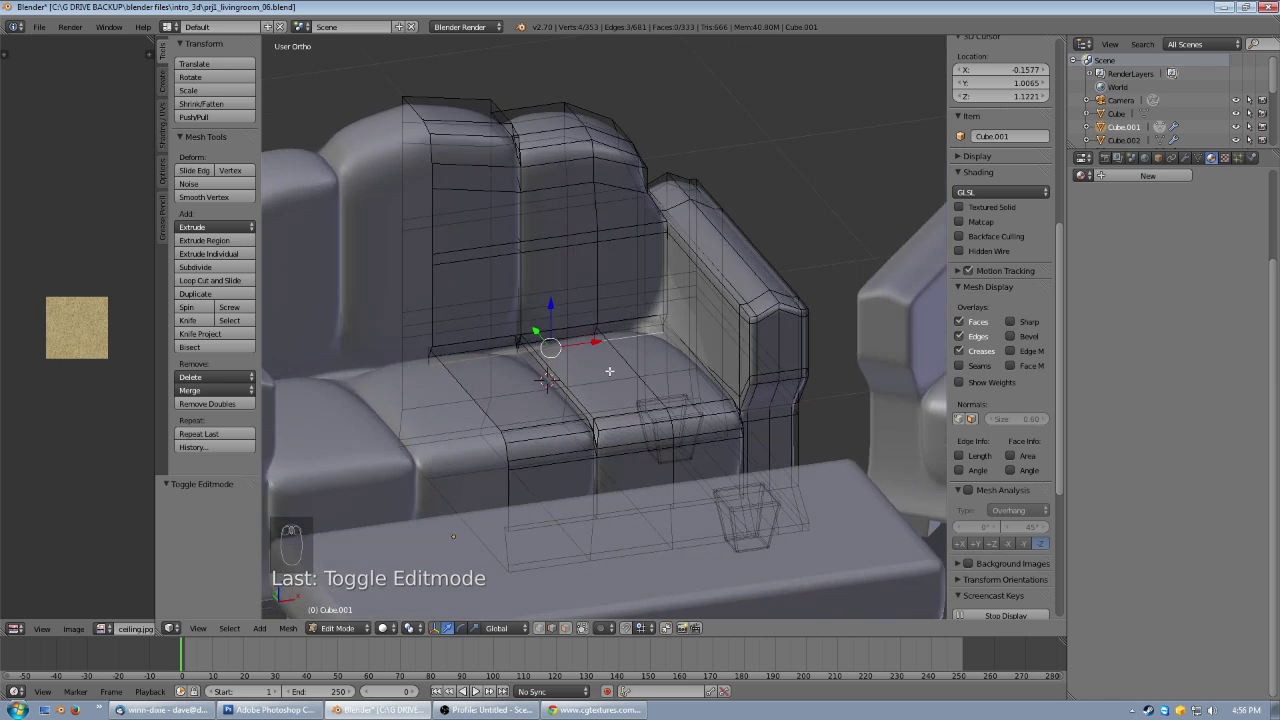
shift+right_click(670, 338)
shift+right_click(660, 257)
- Extend the edge selection up the inner corner between the backrest and the armrest, undoing the last stray pick
middle_drag(677, 289, 664, 293)
scroll(719, 326, up, 3)
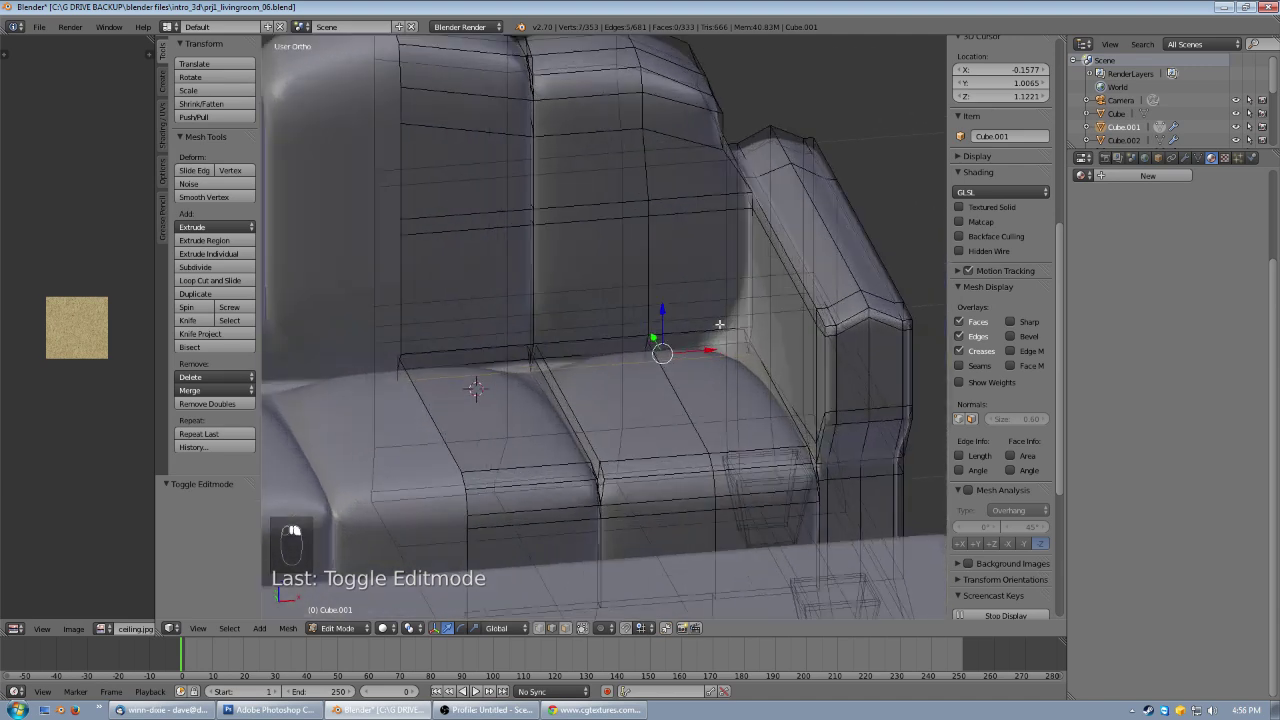
middle_drag(704, 353, 743, 357)
scroll(680, 352, up, 5)
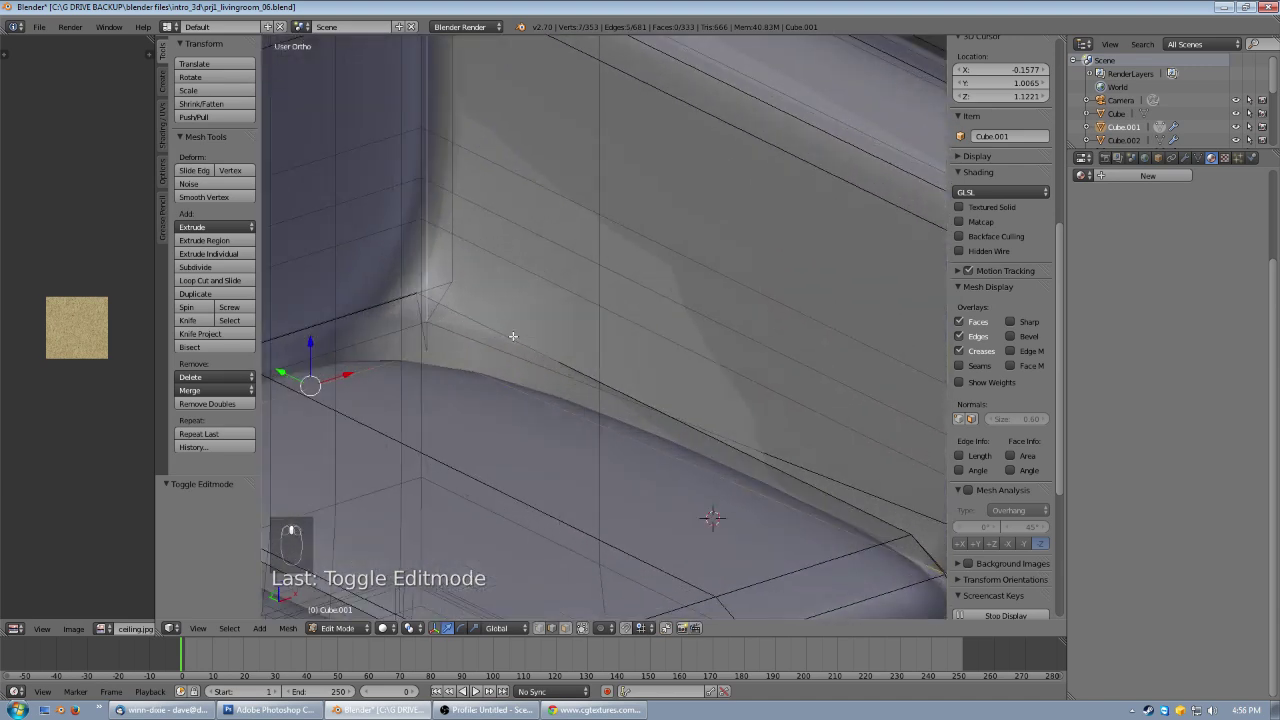
scroll(443, 338, down, 4)
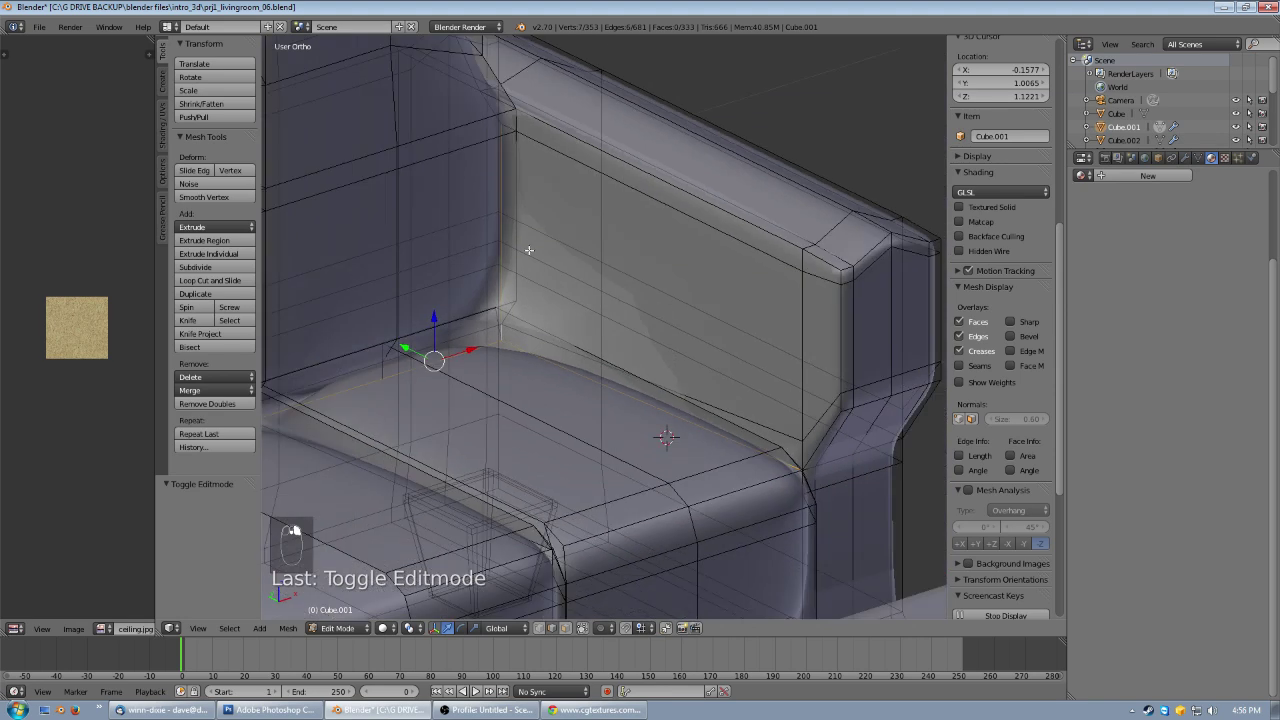
shift+middle_drag(541, 181, 553, 203)
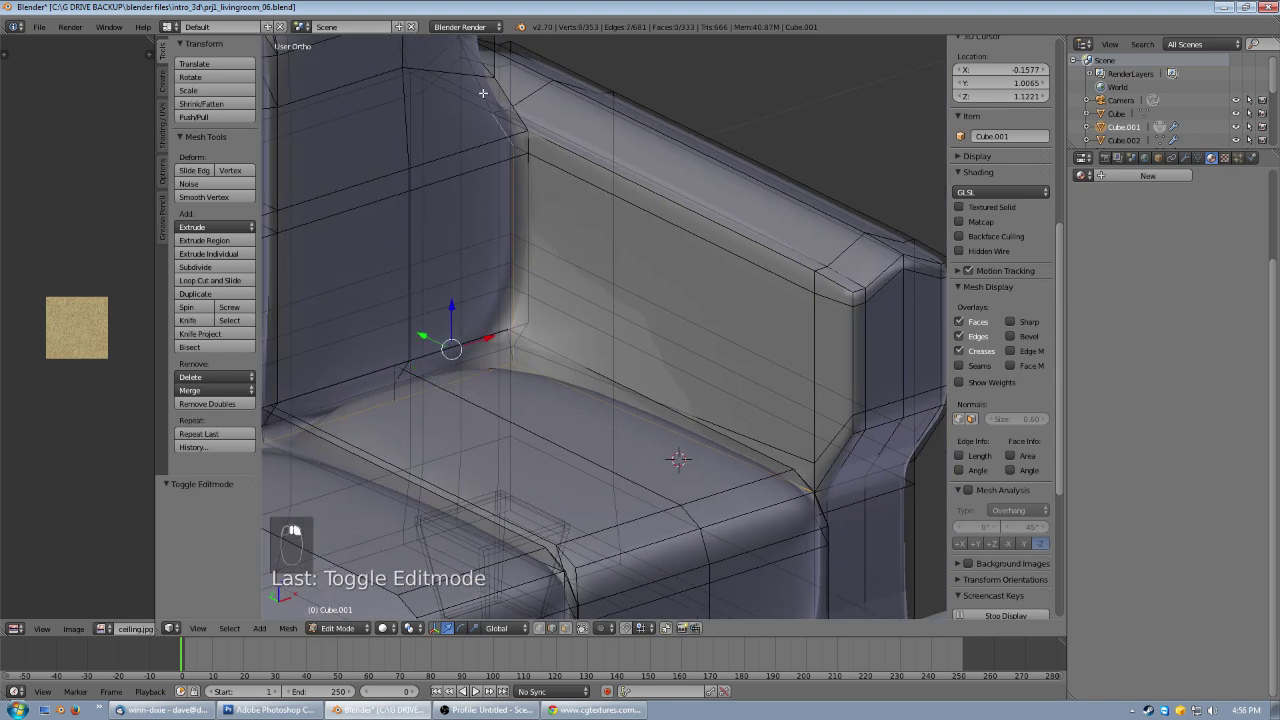
middle_drag(629, 166, 564, 166)
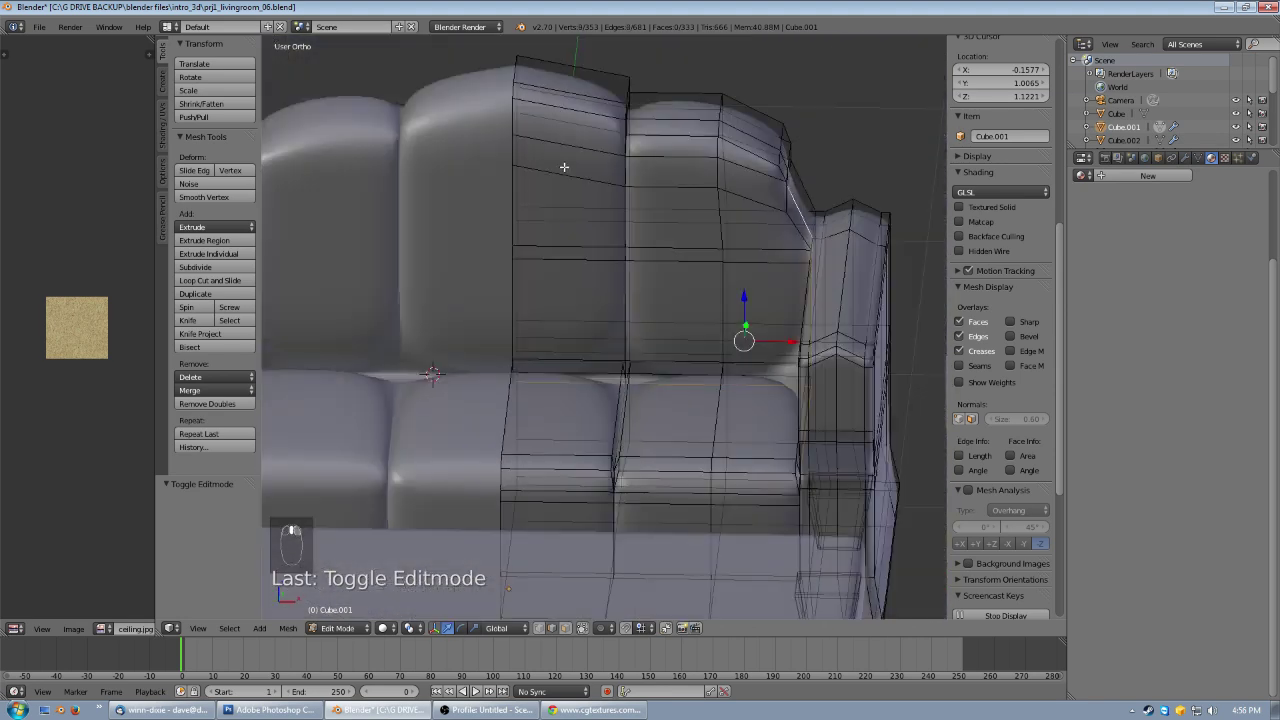
key(ctrl+z)
middle_drag(846, 249, 806, 268)
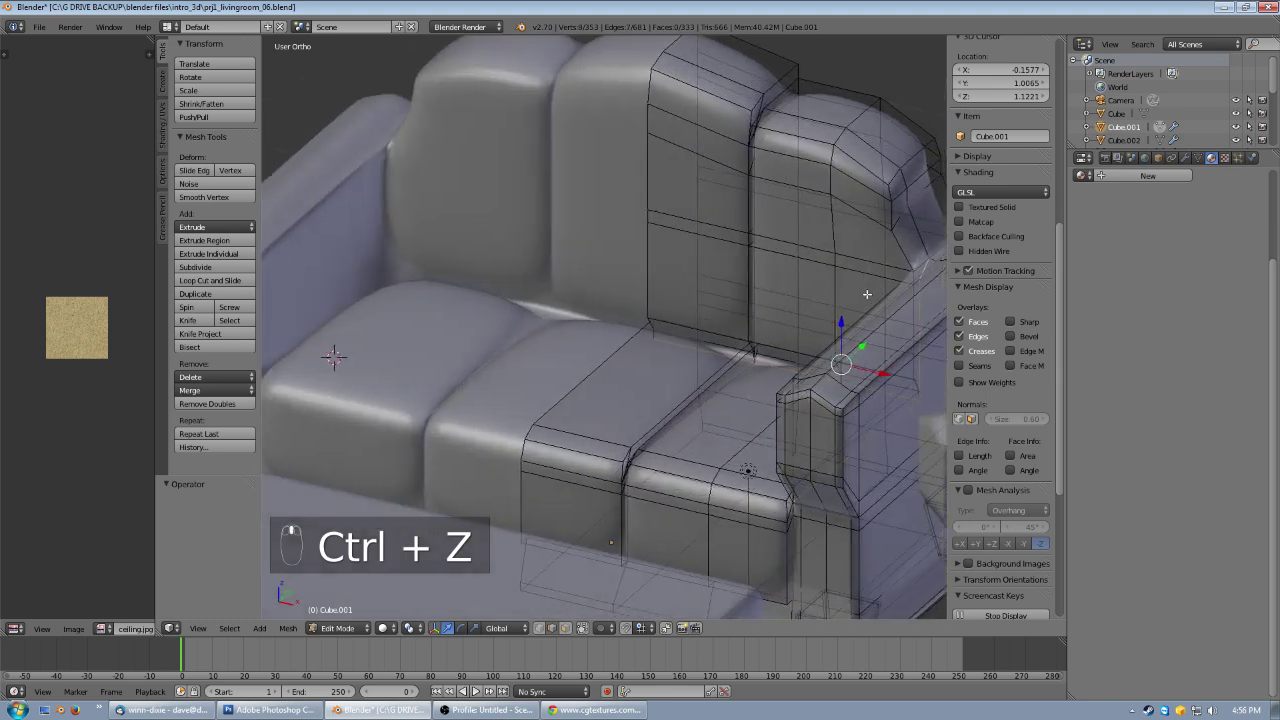
shift+middle_drag(878, 293, 558, 337)
scroll(557, 337, up, 6)
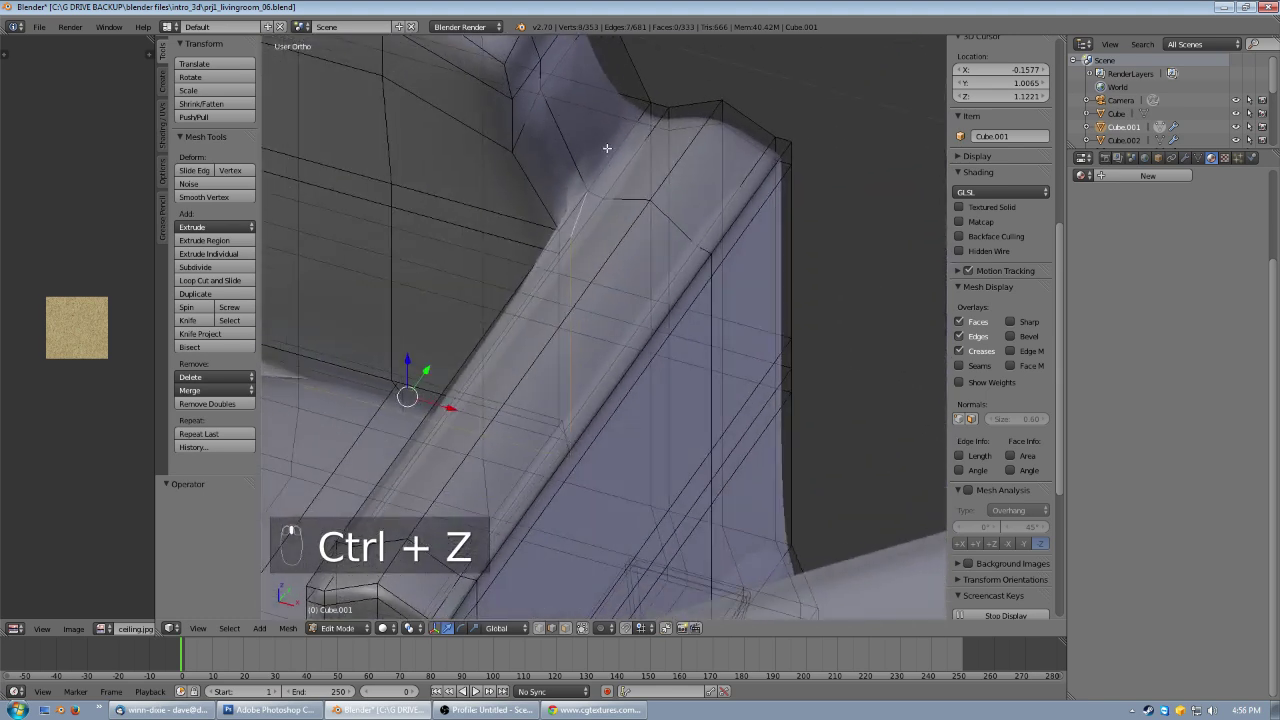
- Add the edges running across the rear end of the armrest's top to the selection
middle_drag(773, 224, 689, 211)
scroll(800, 268, down, 4)
middle_drag(828, 282, 653, 322)
shift+right_click(602, 306)
shift+right_click(576, 293)
shift+right_click(542, 297)
shift+right_click(528, 304)
- Extend the edge selection up the backrest's rear side contour from the armrest, undoing the wrongly picked edges
middle_drag(528, 304, 637, 254)
shift+right_click(652, 259)
shift+right_click(650, 206)
shift+right_click(655, 187)
shift+right_click(665, 168)
key(ctrl+z)
shift+right_click(680, 151)
shift+right_click(680, 151)
shift+right_click(682, 152)
shift+right_click(743, 128)
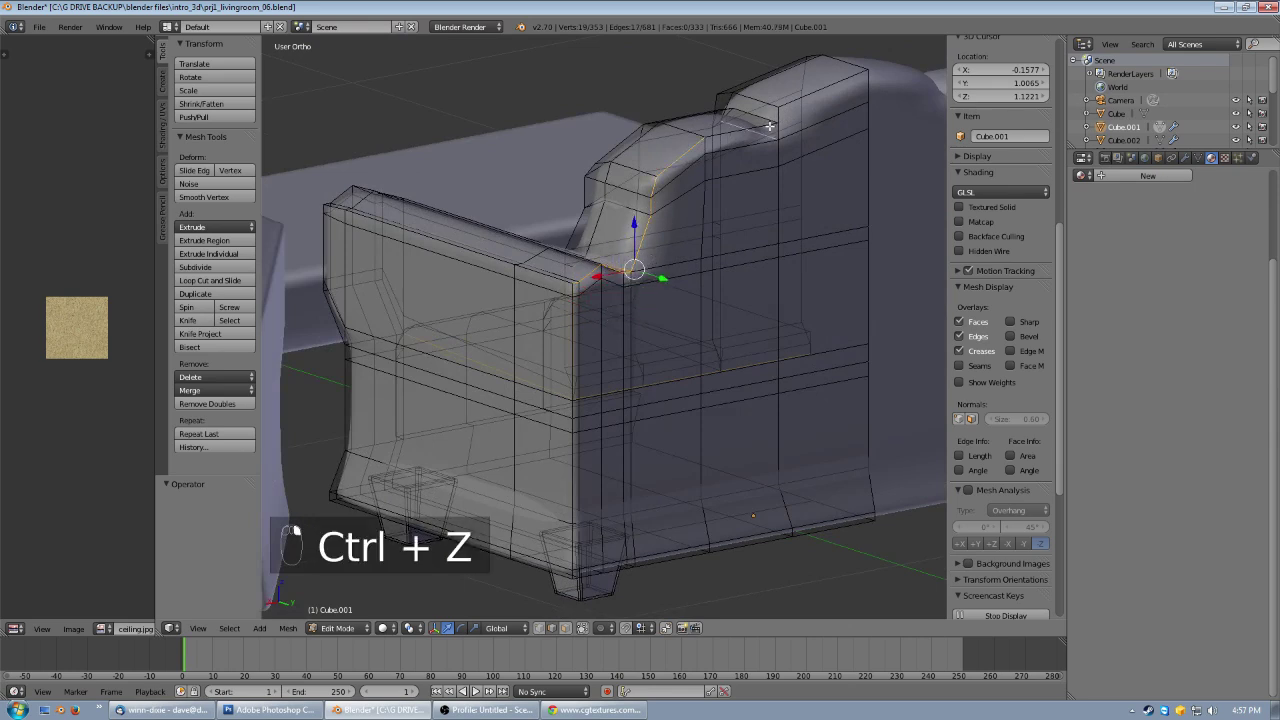
key(ctrl+z)
- Continue the edge selection along the backrest's rear top contour and up the step to the middle cushion
shift+right_click(735, 131)
shift+right_click(798, 114)
middle_drag(781, 123, 588, 307)
scroll(588, 307, up, 2)
middle_drag(649, 126, 645, 99)
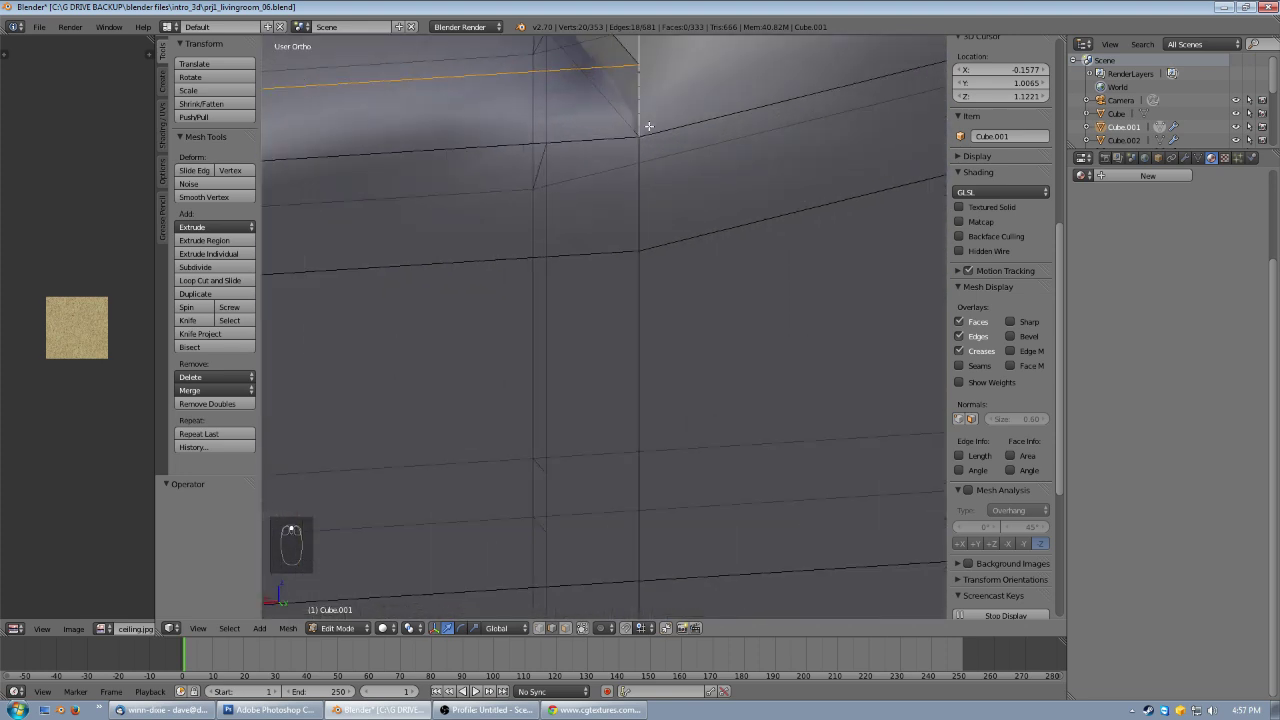
scroll(640, 96, down, 3)
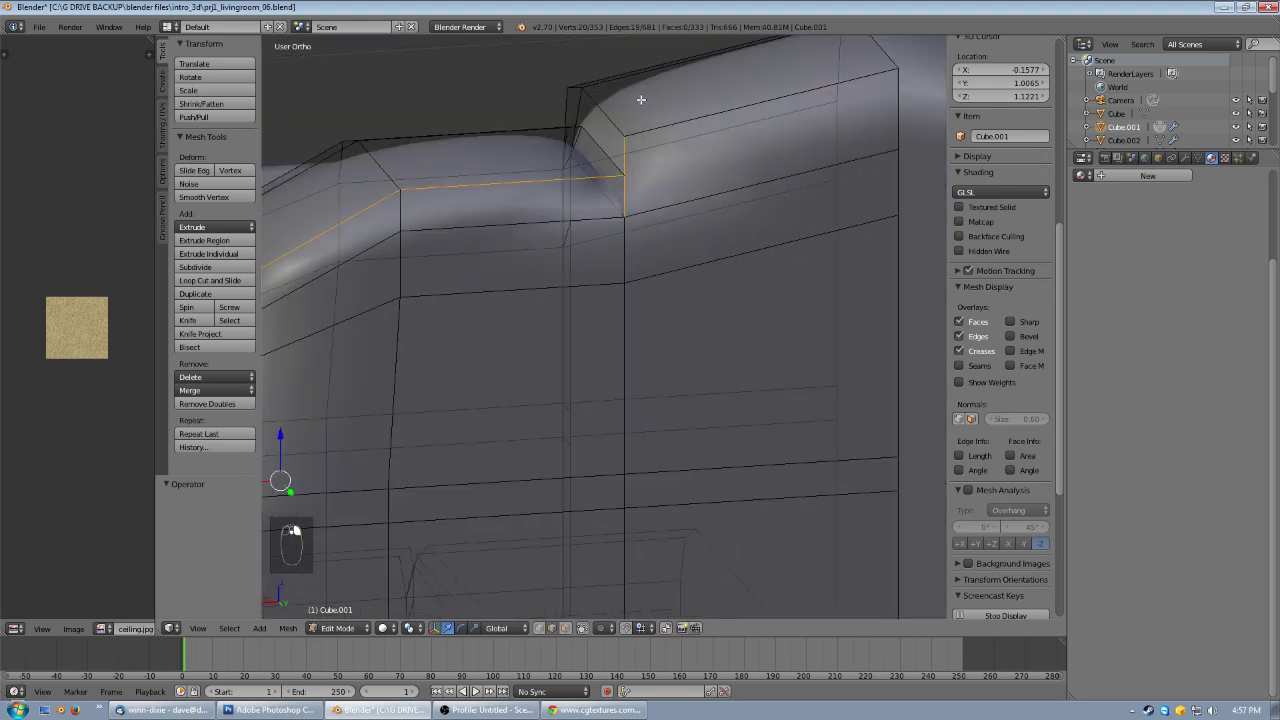
middle_drag(663, 131, 614, 197)
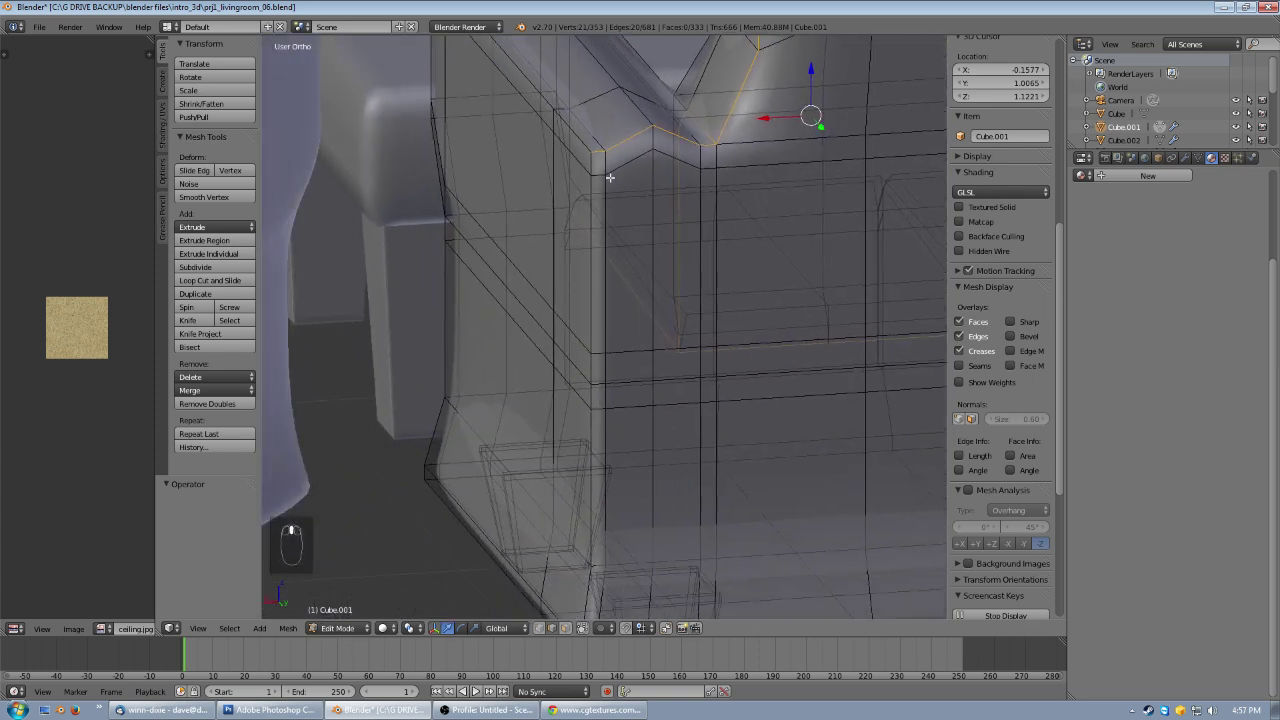
- Add the vertical edges of the sofa's rear outer corner to the selection, down to the base
shift+right_click(583, 374)
shift+right_click(588, 368)
shift+right_click(591, 395)
shift+right_click(591, 426)
scroll(608, 402, down, 2)
middle_drag(611, 400, 686, 410)
shift+right_click(690, 443)
scroll(686, 410, up, 4)
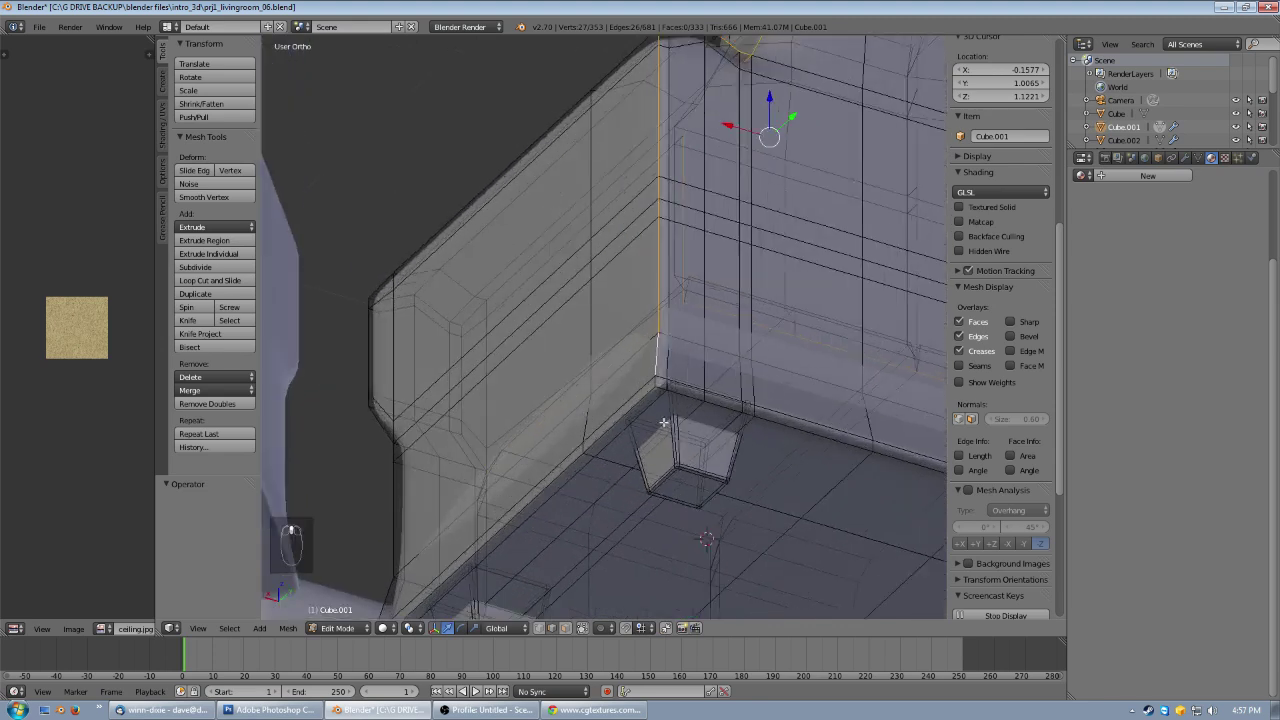
shift+right_click(692, 445)
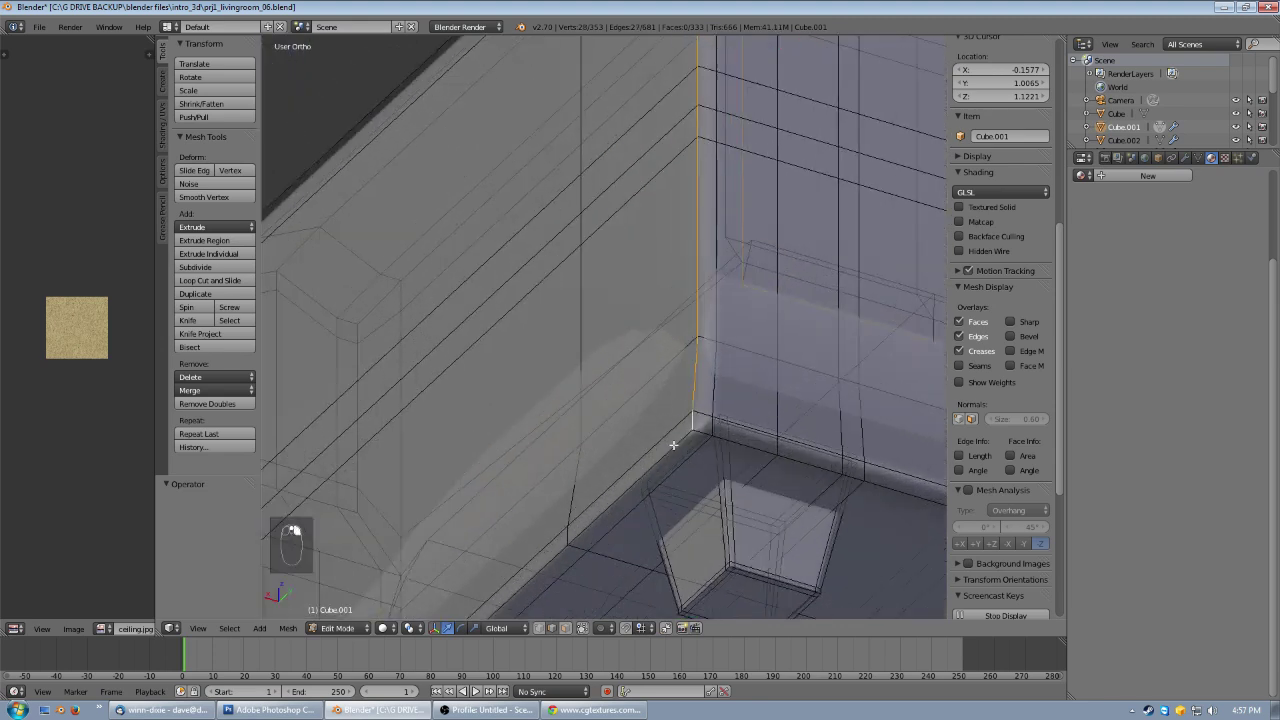
scroll(682, 455, down, 2)
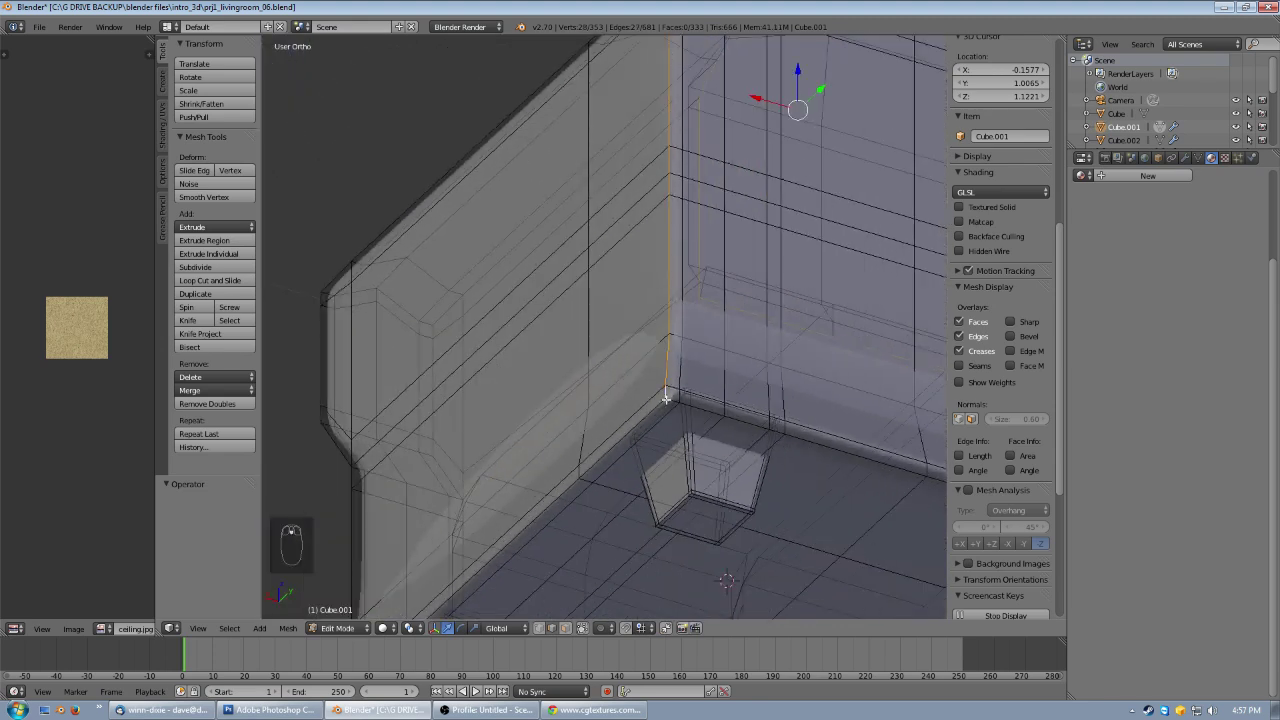
- Mark the selected sofa edges as a seam
key(ctrl+e)
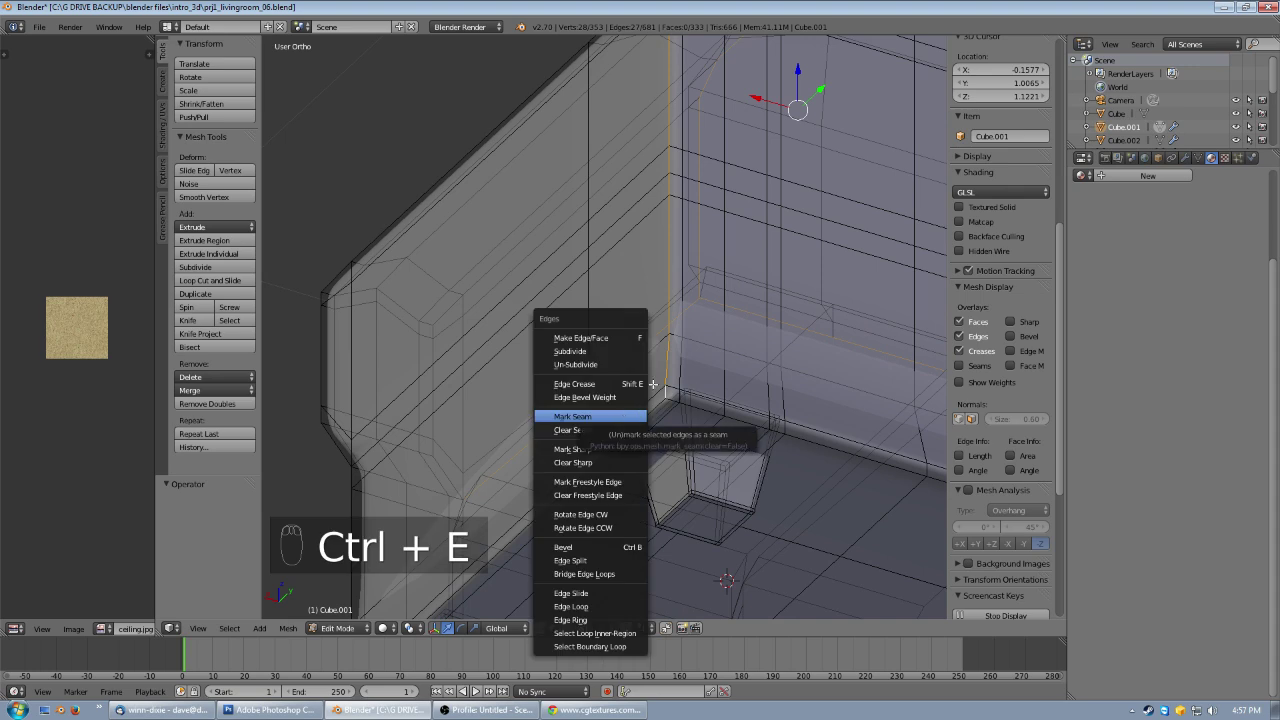
click(605, 418)
middle_drag(603, 420, 598, 389)
- Select the edges around the sofa's bottom perimeter and mark them as a seam
right_click(635, 408)
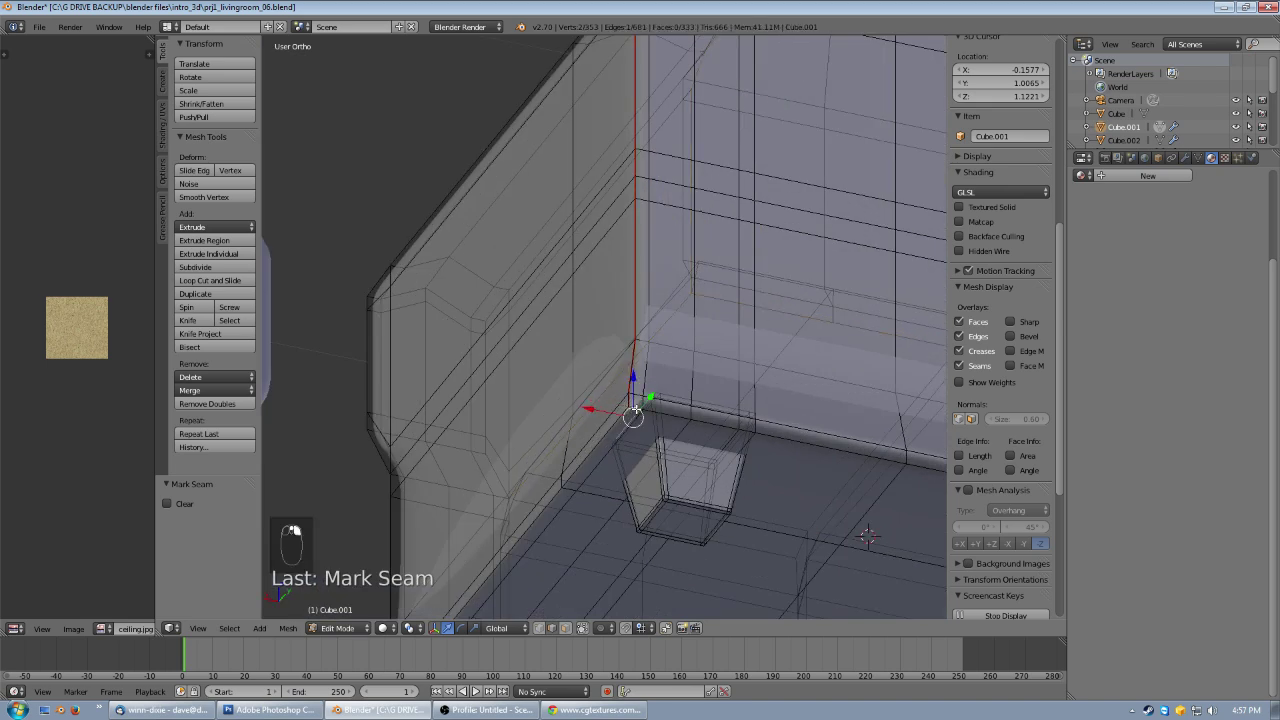
right_click(803, 440)
shift+right_click(806, 441)
middle_drag(806, 441, 735, 378)
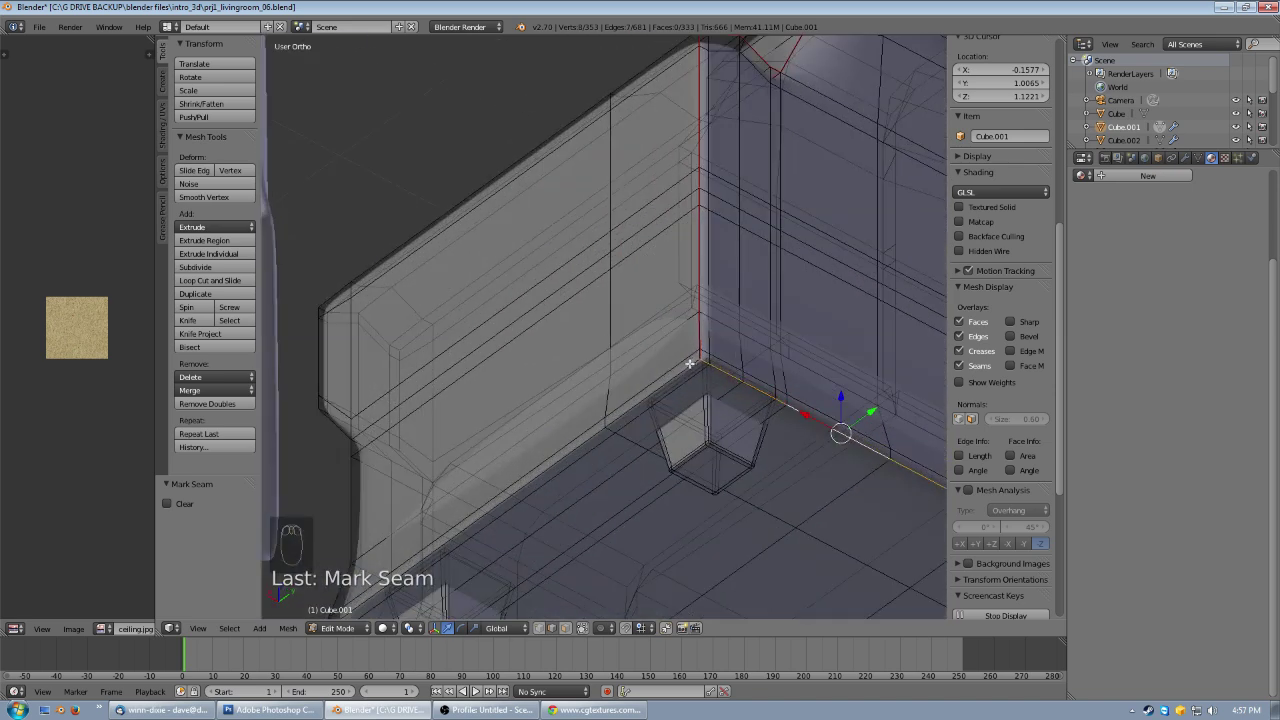
shift+right_click(690, 365)
mouse_move(690, 363)
middle_down()
mouse_move(654, 363)
mouse_move(674, 371)
mouse_move(466, 327)
mouse_move(520, 300)
mouse_move(537, 363)
mouse_move(559, 365)
mouse_move(552, 328)
mouse_move(731, 377)
mouse_move(677, 367)
middle_up()
alt+shift+right_click(462, 314)
key(ctrl+e)
click(552, 329)
scroll(677, 367, up, 4)
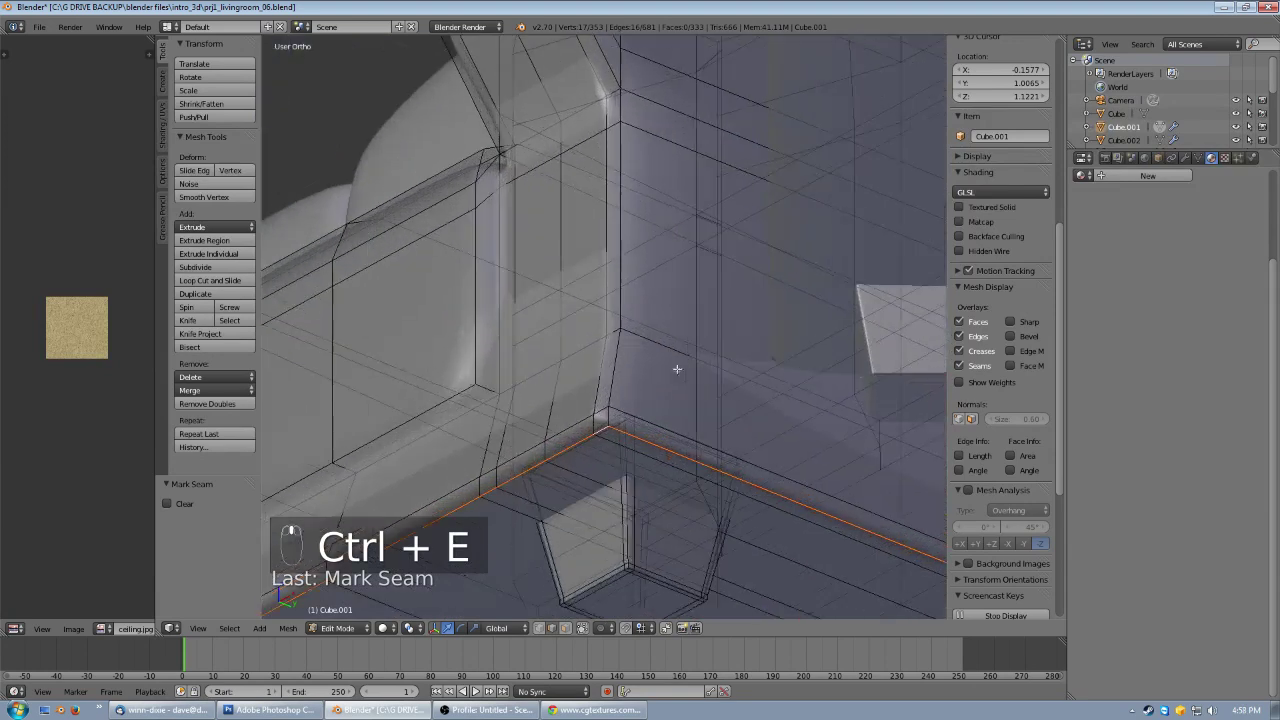
- Select the edges of the armrest's front outer corner, from the sofa's base up past the bend
right_click(608, 415)
shift+right_click(612, 381)
shift+right_click(620, 309)
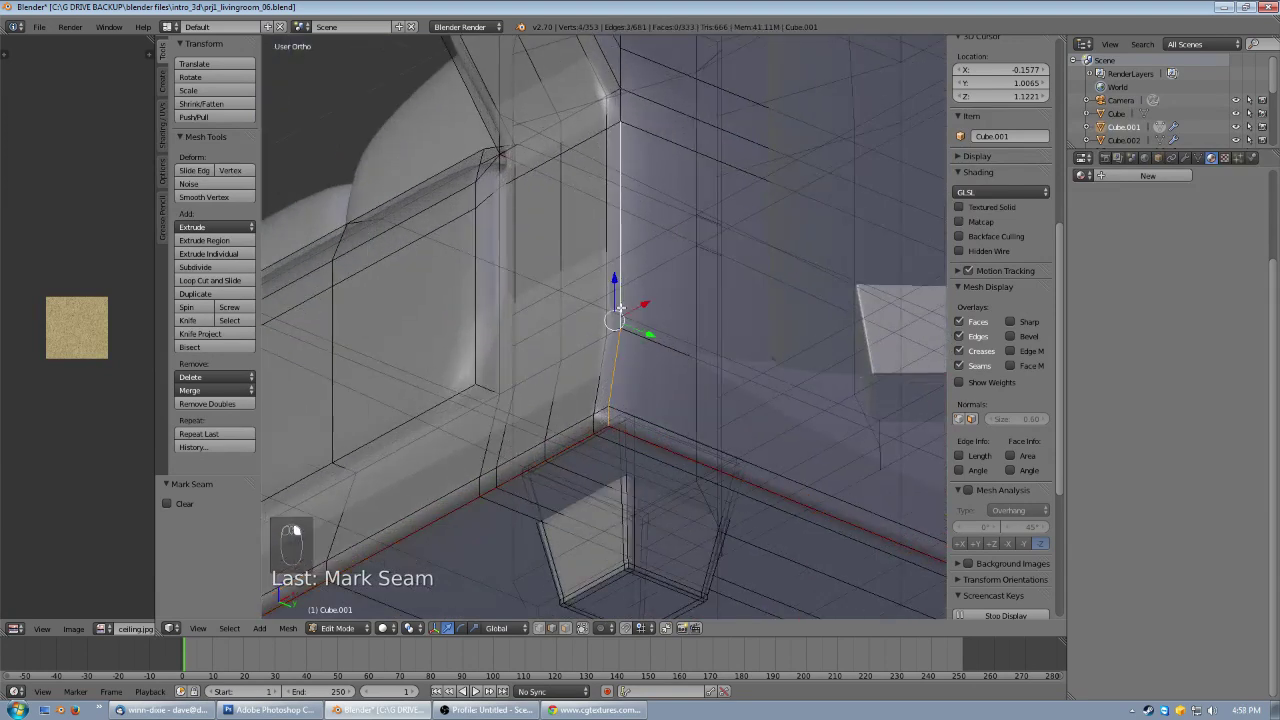
shift+right_click(618, 113)
middle_drag(618, 113, 629, 229)
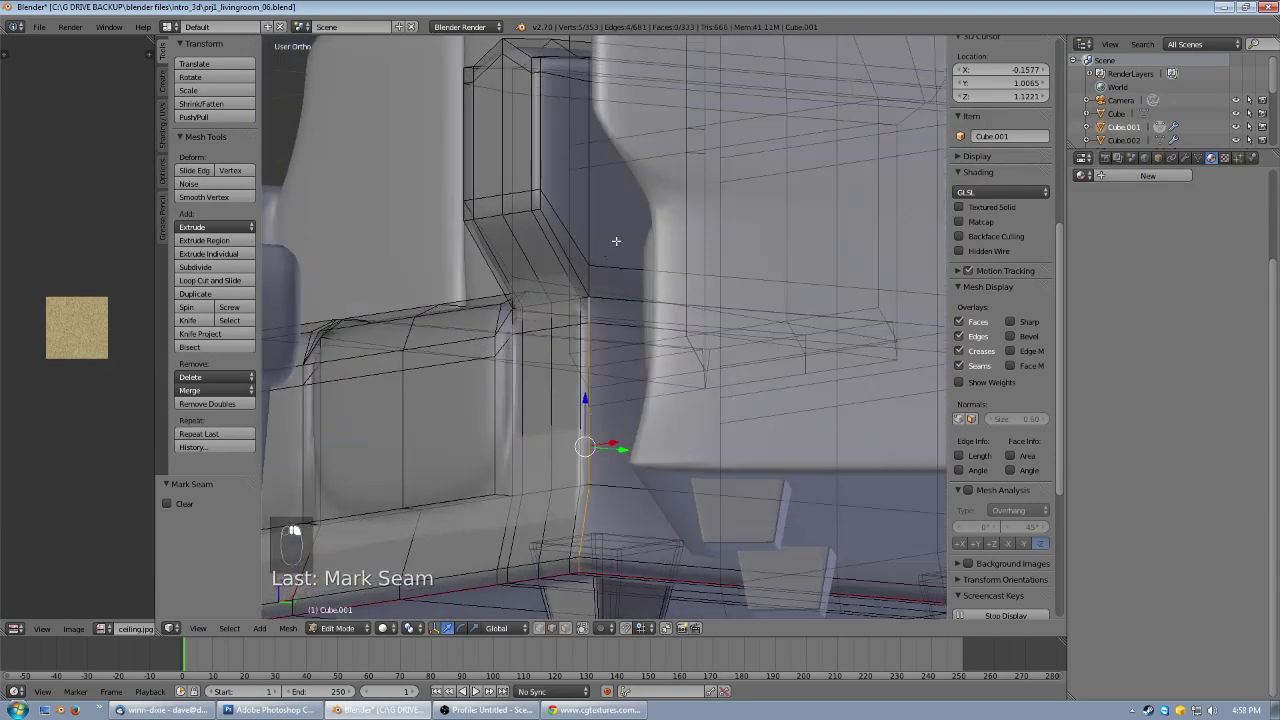
shift+right_click(541, 195)
shift+right_click(540, 200)
shift+right_click(543, 148)
middle_drag(543, 148, 575, 241)
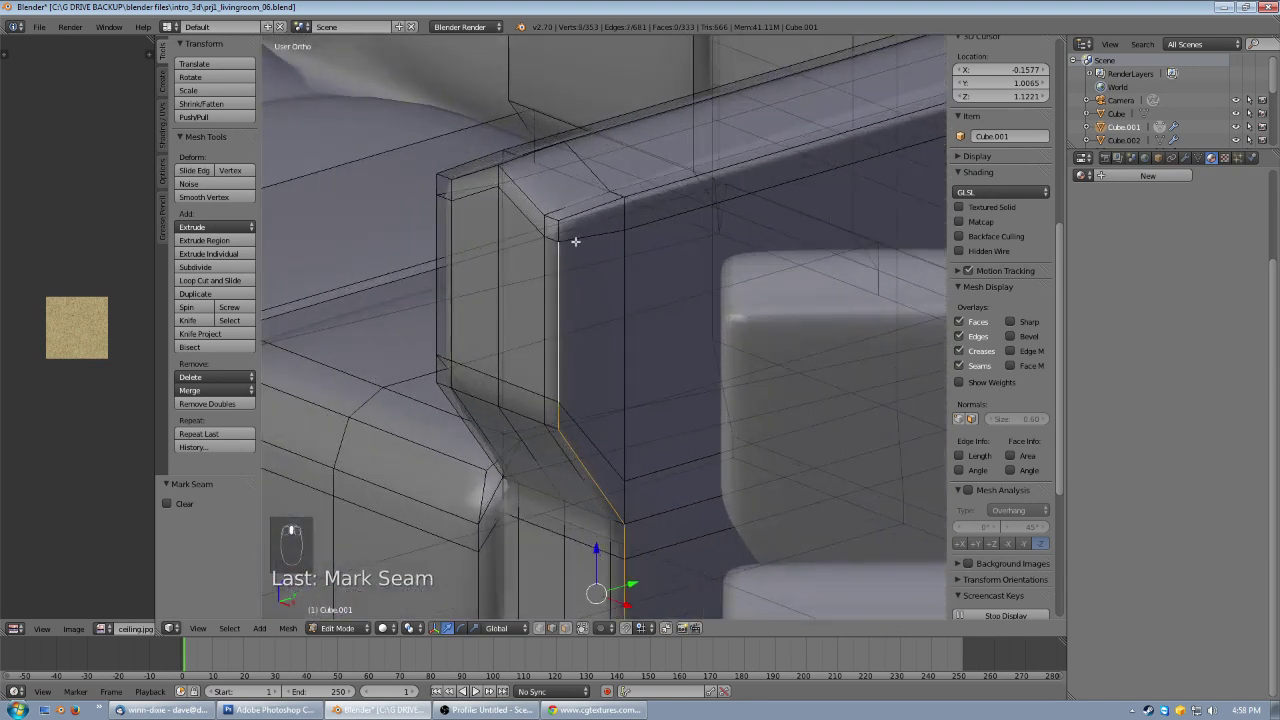
- Add the edges across the top of the armrest's front face and down its inner front corner to the selection
shift+right_click(557, 231)
shift+right_click(552, 218)
shift+right_click(527, 193)
middle_drag(448, 197, 671, 204)
shift+right_click(709, 230)
shift+right_click(672, 239)
shift+right_click(668, 248)
shift+right_click(668, 285)
shift+right_click(666, 424)
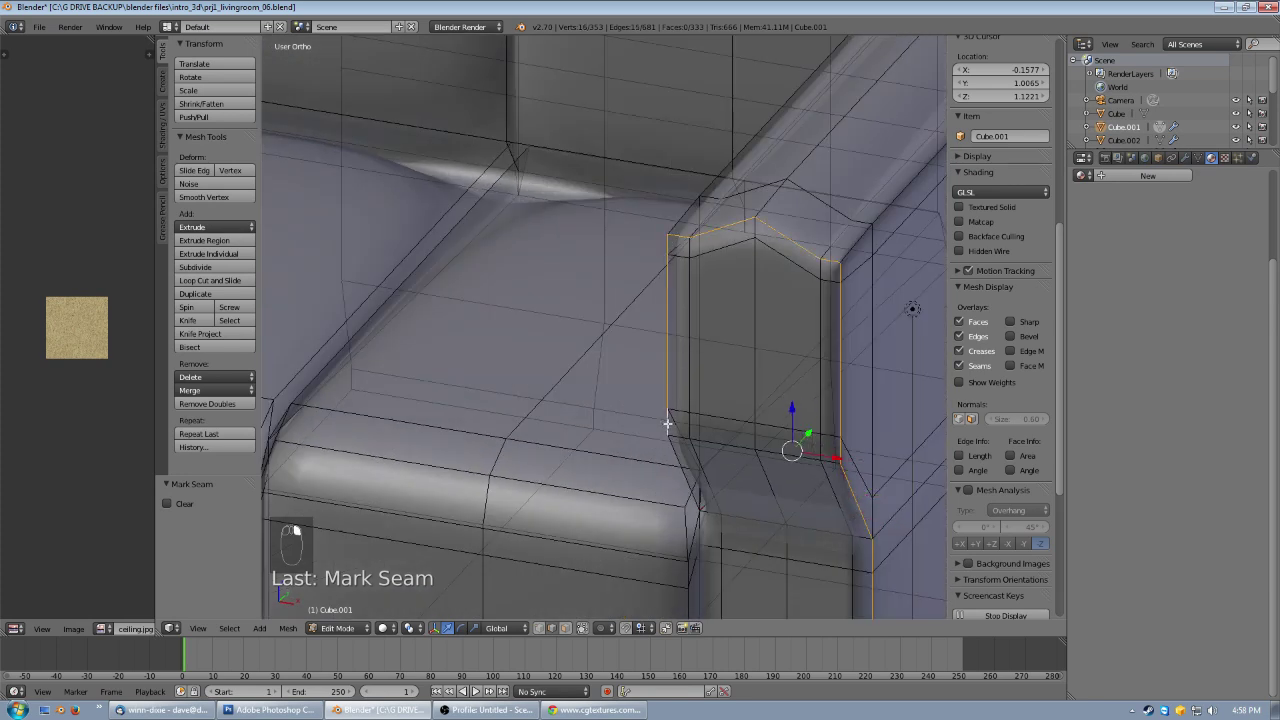
- Extend the edge selection around the bend of the armrest's inner front corner, beside the seat cushion
shift+right_click(676, 452)
middle_drag(676, 452, 735, 259)
scroll(674, 266, up, 3)
scroll(727, 266, down, 7)
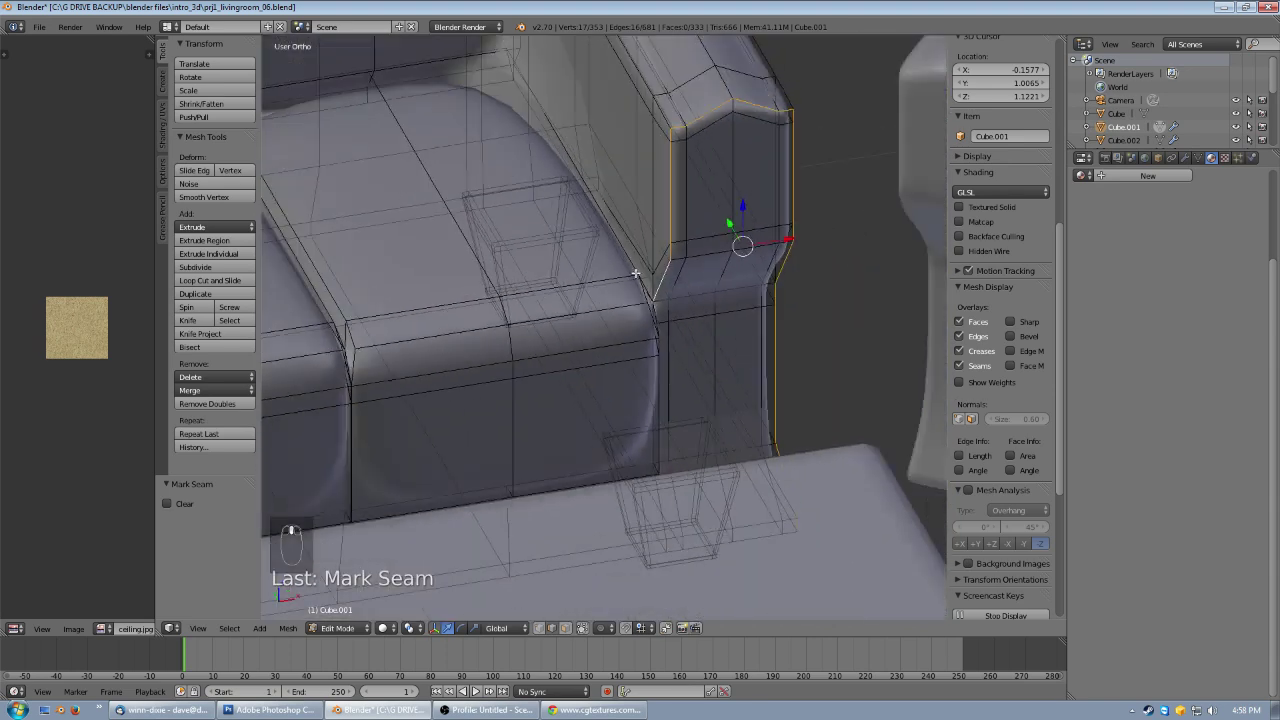
scroll(560, 222, down, 3)
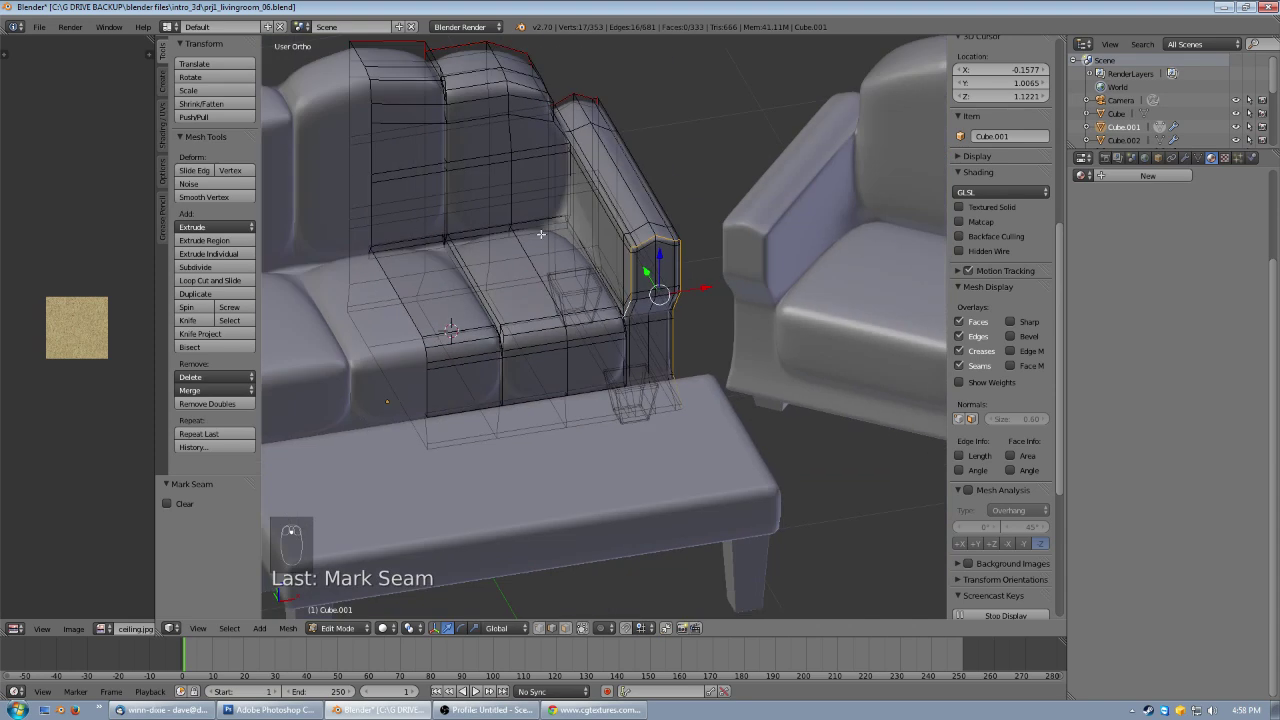
scroll(509, 237, up, 8)
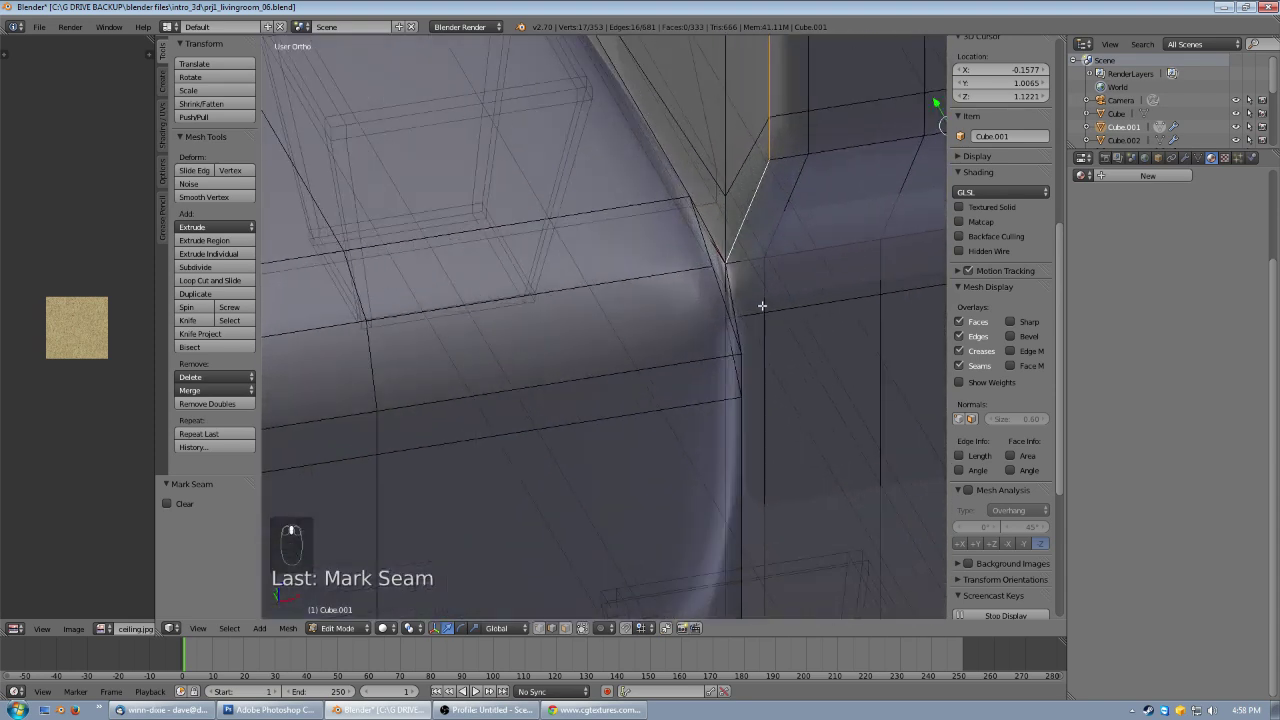
middle_drag(770, 309, 727, 298)
shift+middle_drag(615, 265, 557, 251)
shift+right_click(543, 240)
shift+right_click(545, 320)
- Add the remaining inner front corner edges of the armrest to the selection, down to the sofa's base
scroll(566, 354, down, 2)
shift+middle_drag(638, 383, 611, 167)
middle_drag(499, 217, 655, 229)
shift+right_click(598, 262)
scroll(590, 268, down, 3)
shift+right_click(458, 358)
scroll(630, 236, down, 1)
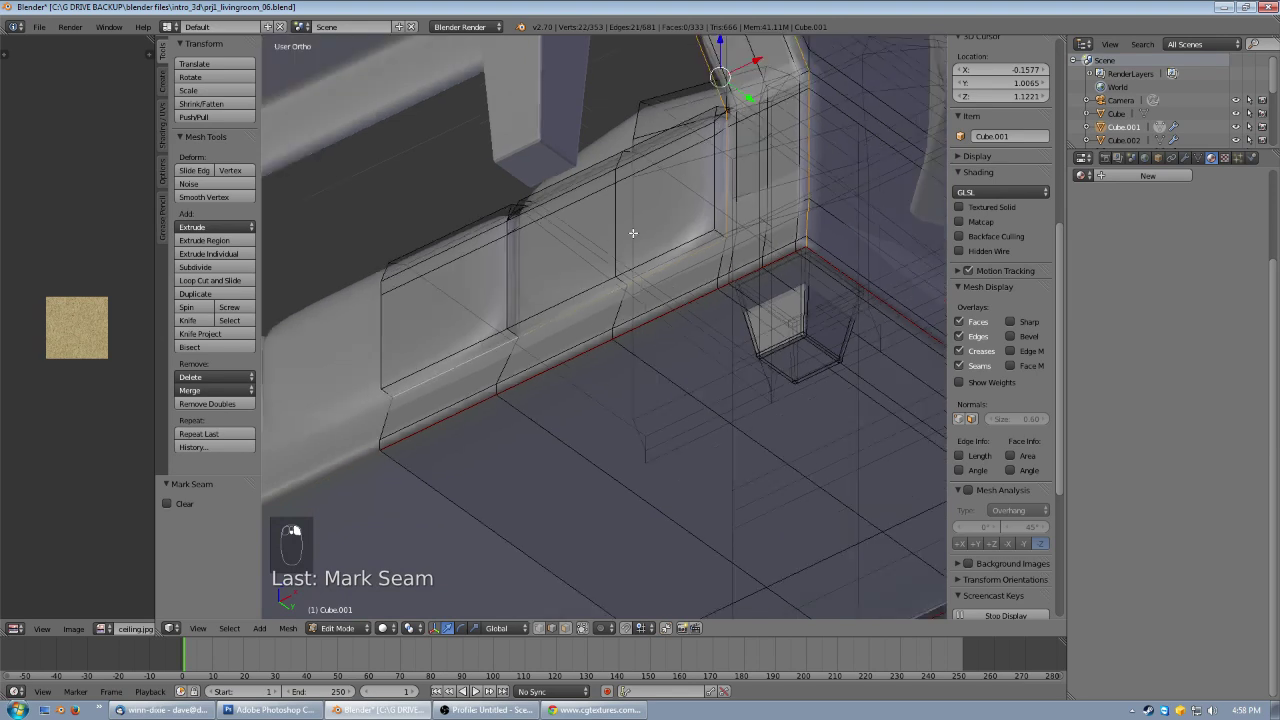
- Mark the selected edges around the armrest's front face as a seam and clear the selection
middle_drag(633, 233, 635, 247)
key(ctrl+e)
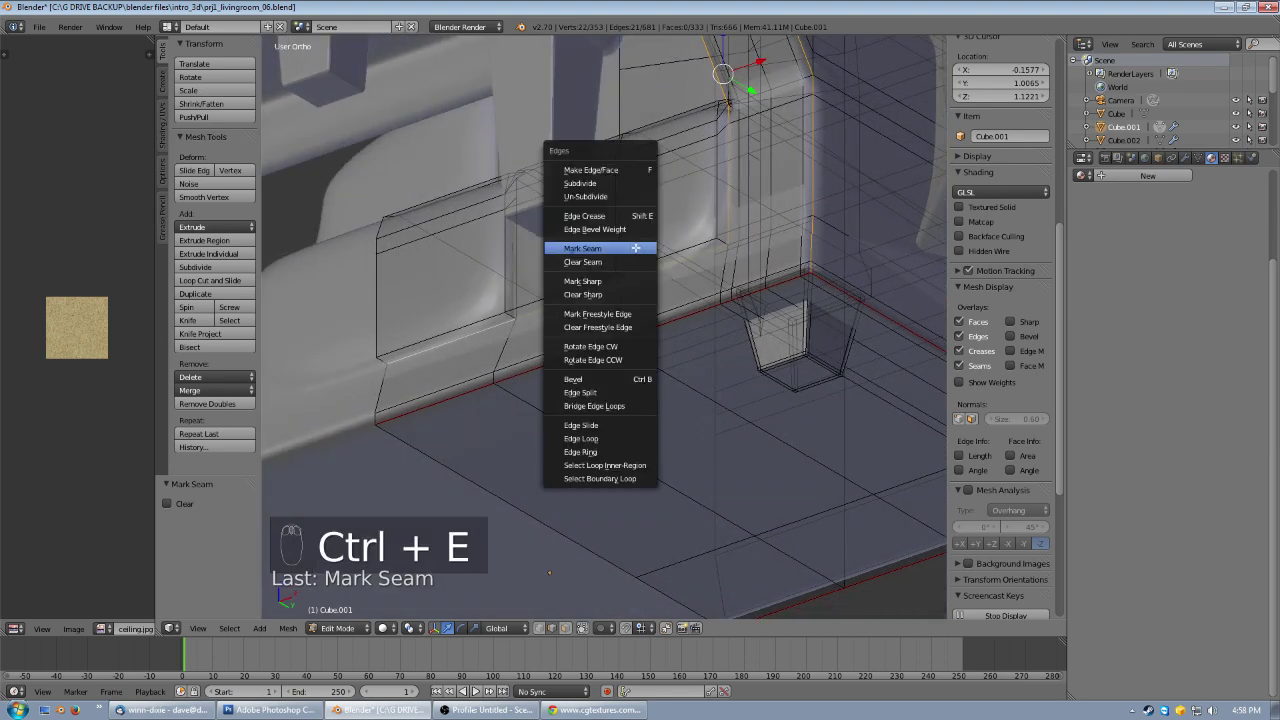
click(632, 248)
scroll(640, 245, down, 5)
key(a)
- Examine the marked seams on the sofa half from the front, the outer side and the back
middle_drag(644, 236, 667, 349)
scroll(727, 316, up, 2)
scroll(667, 349, up, 1)
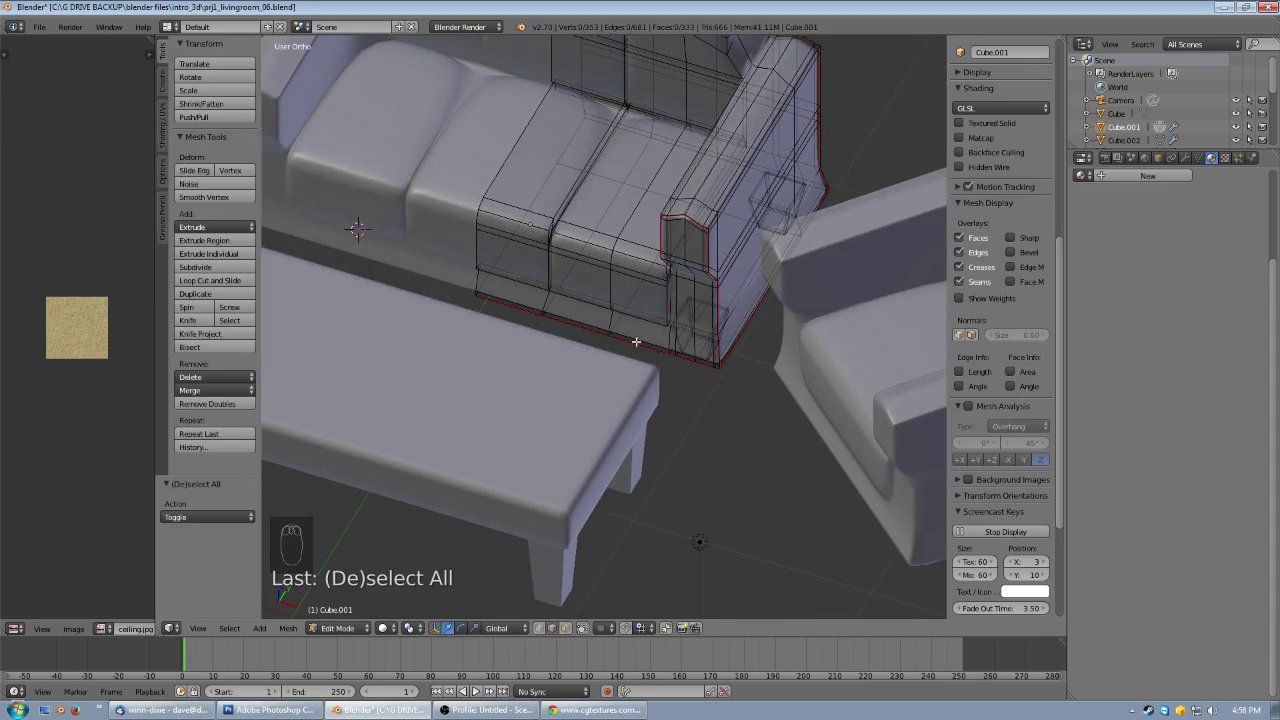
scroll(636, 274, down, 2)
middle_drag(688, 222, 517, 162)
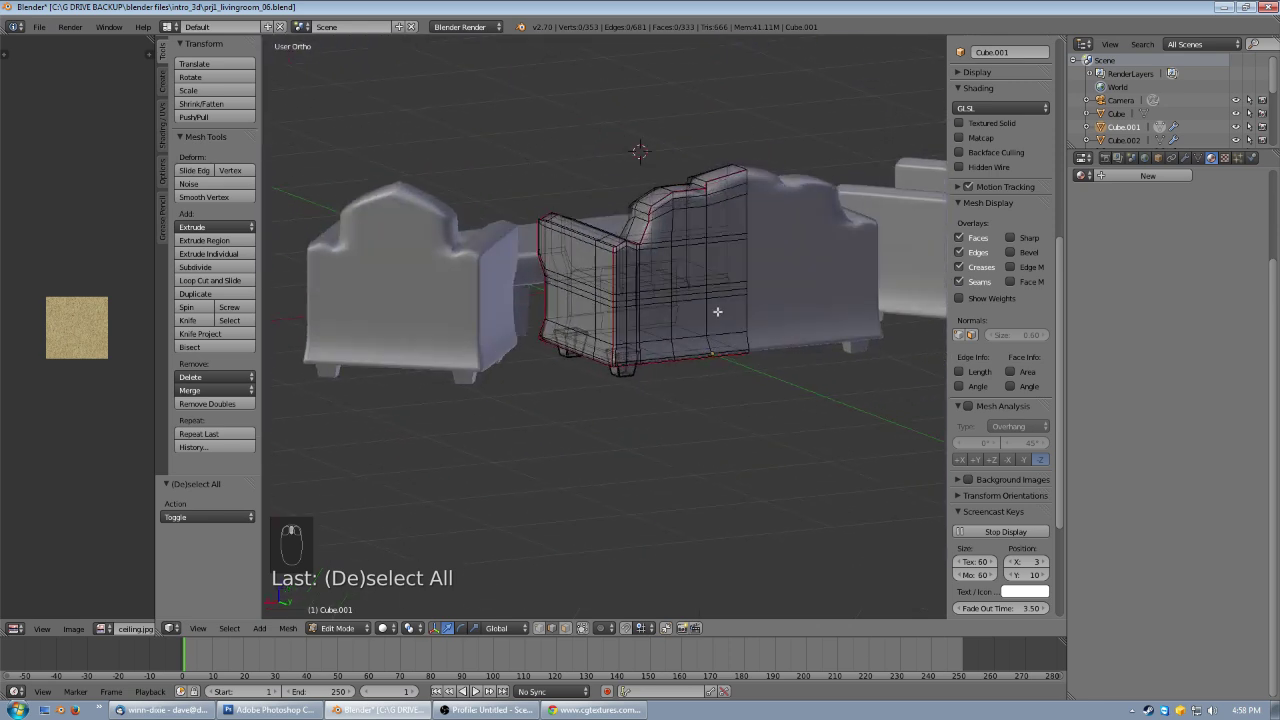
middle_drag(617, 265, 815, 328)
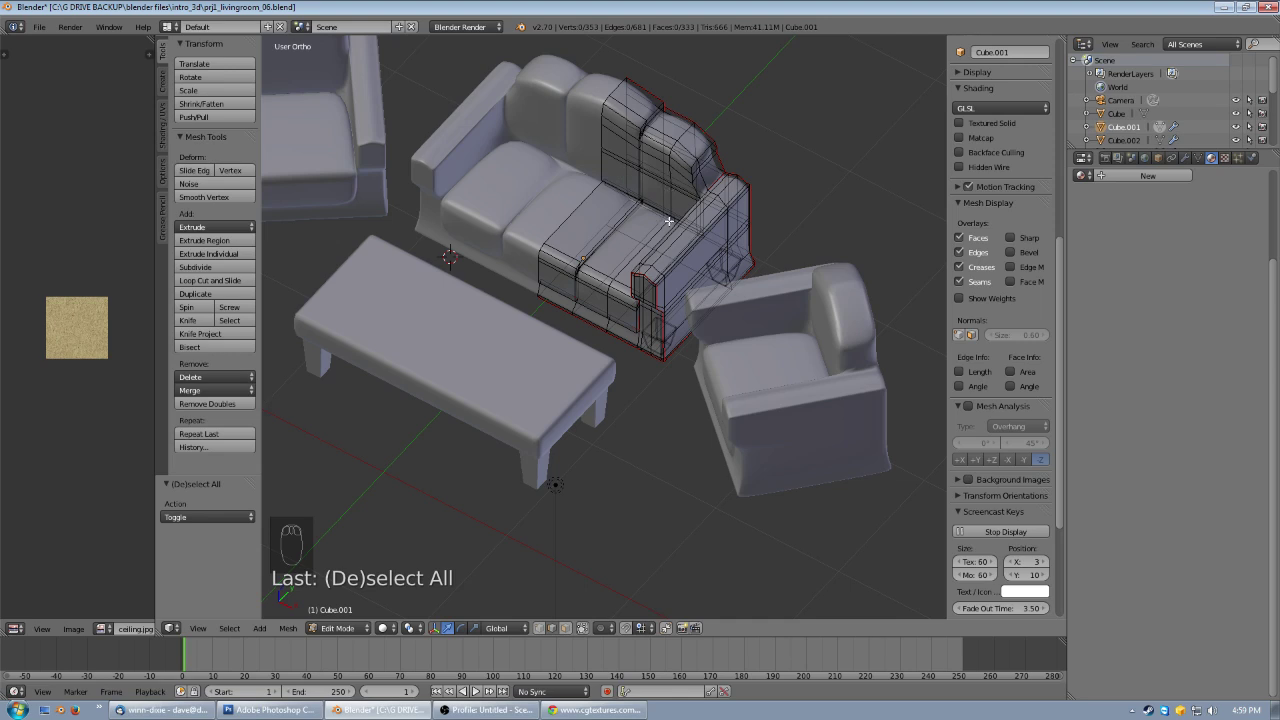
middle_drag(552, 278, 709, 249)
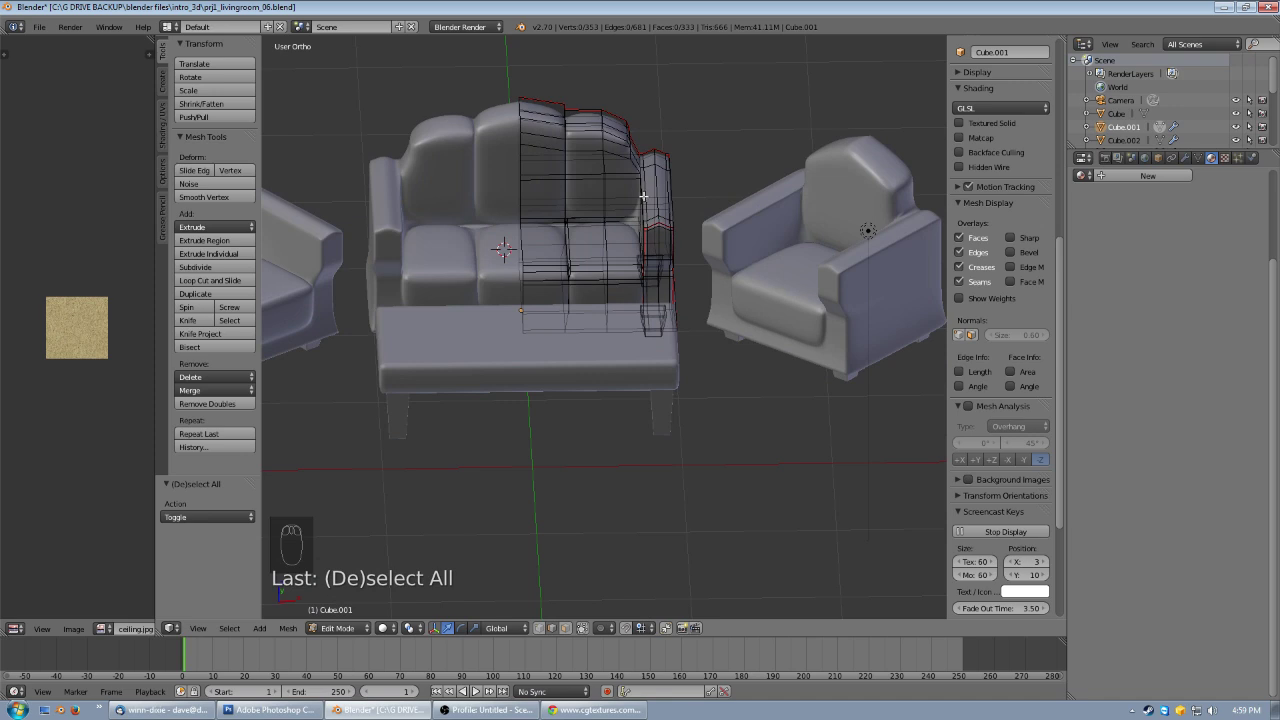
middle_drag(622, 198, 730, 260)
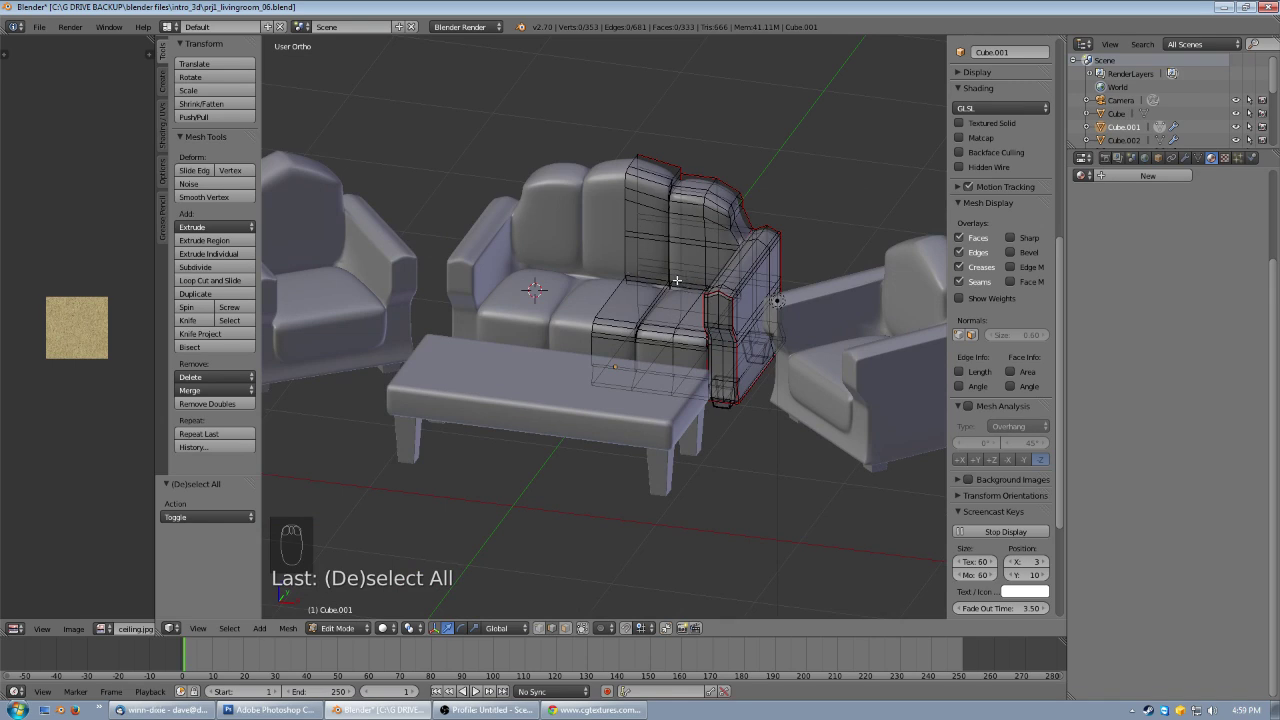
- Return the sofa to Object Mode and move its Mirror modifier above the Subsurf modifier
key(Tab)
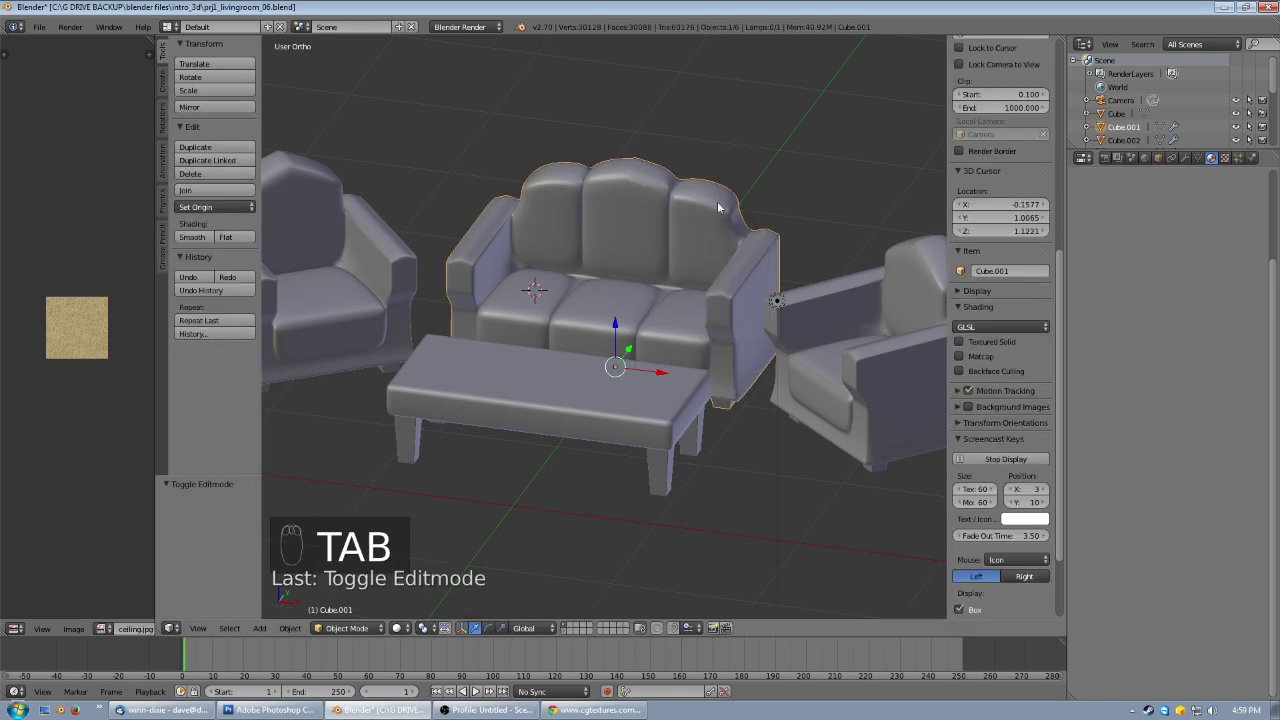
middle_drag(673, 252, 696, 252)
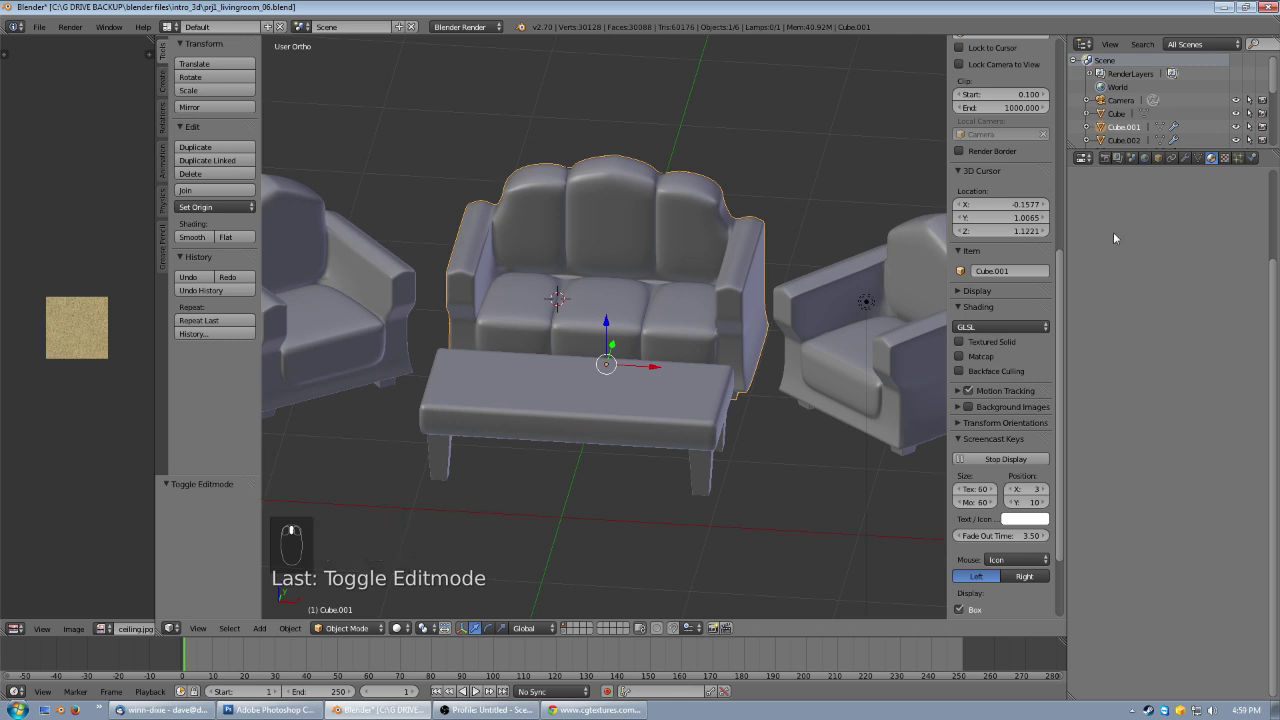
click(1186, 158)
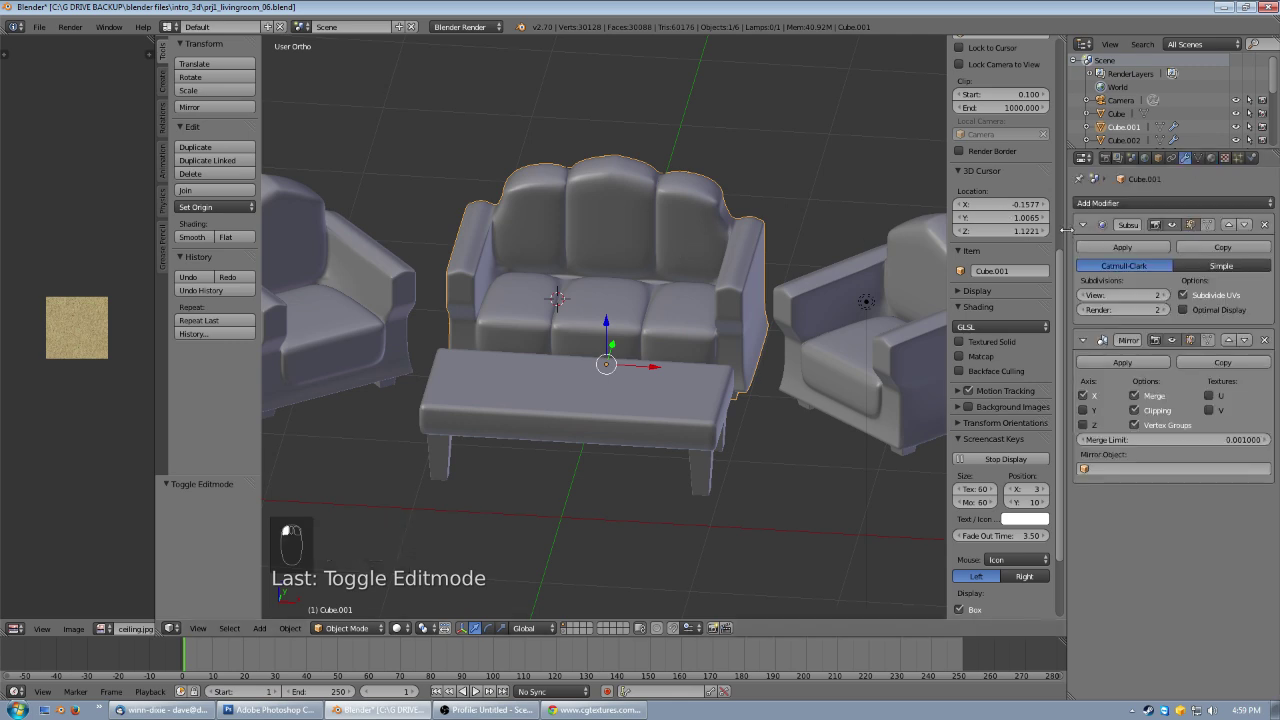
drag(1067, 233, 1014, 228)
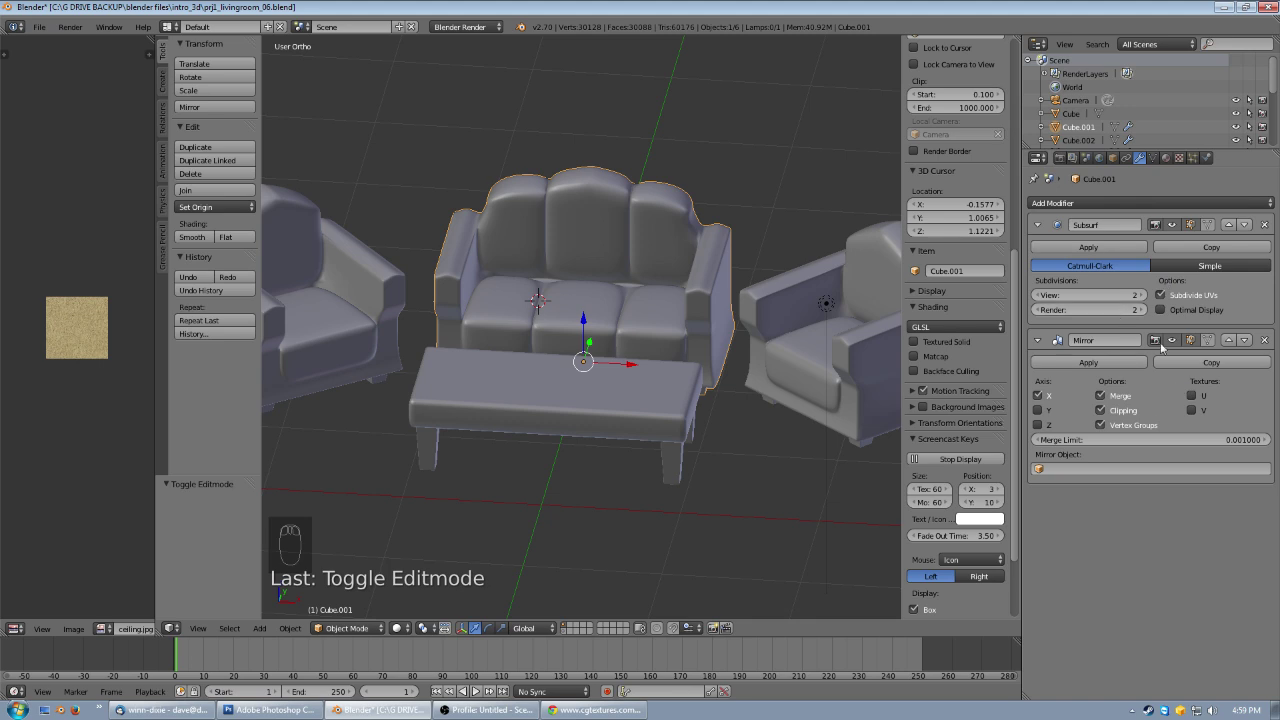
click(1229, 340)
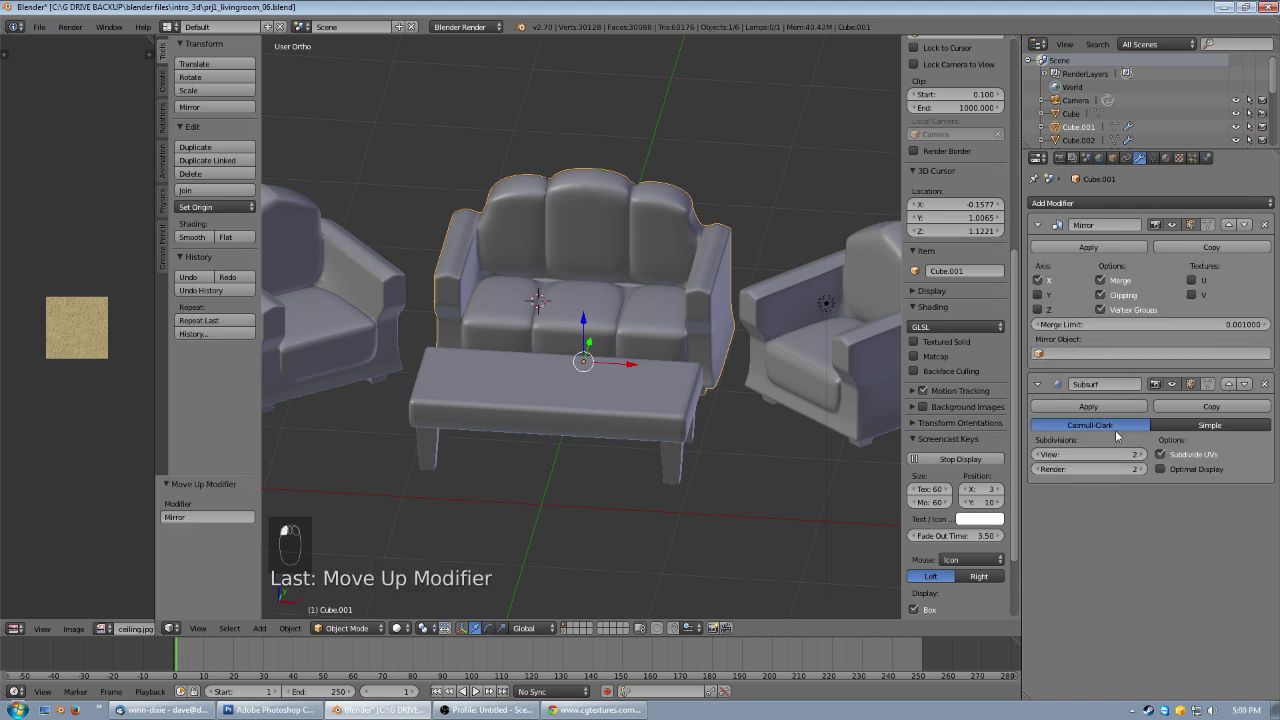
- Compare the backrest's top center with the Mirror modifier below Subsurf, and restore Mirror above it
middle_drag(598, 191, 614, 212)
scroll(614, 210, up, 4)
middle_drag(612, 127, 567, 232)
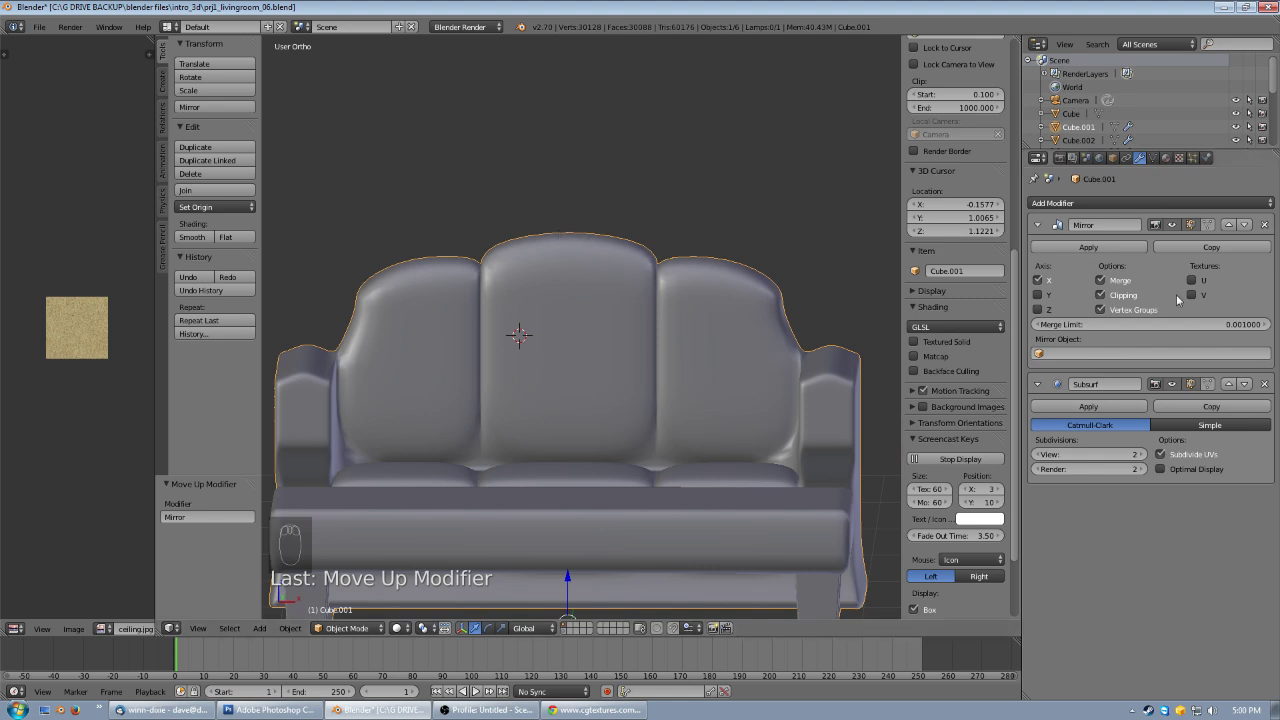
click(1245, 225)
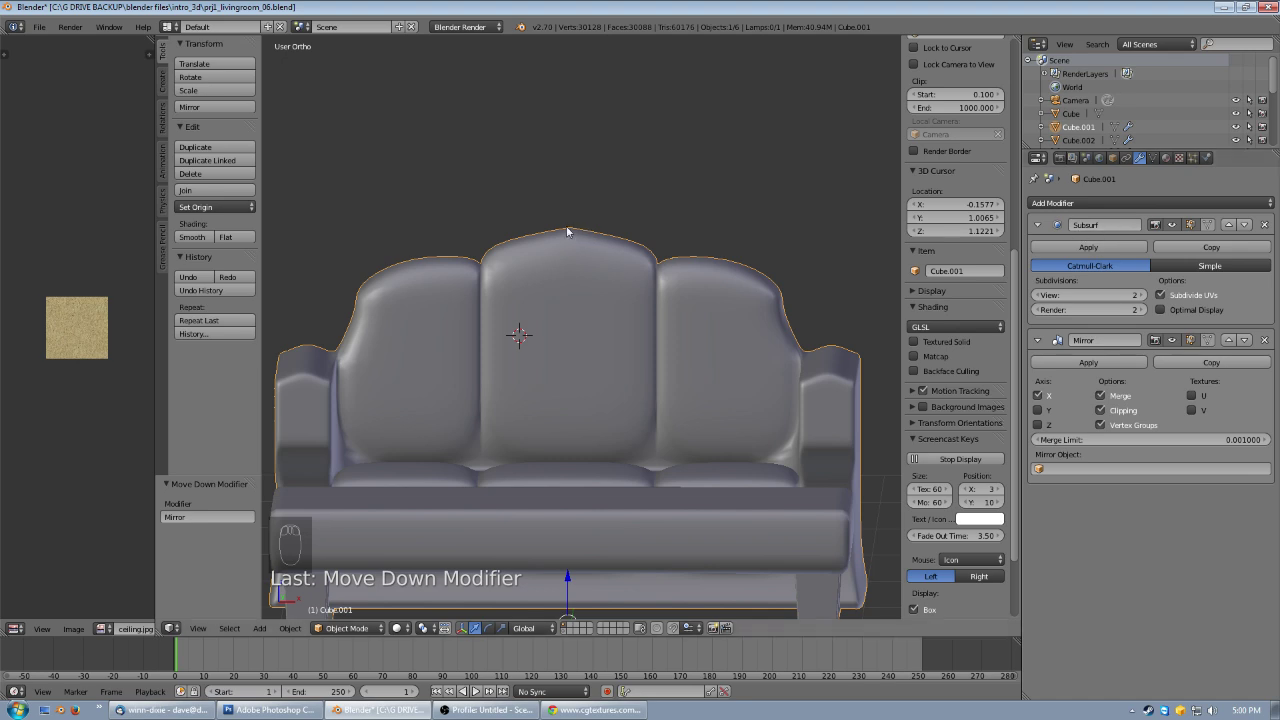
click(1229, 340)
middle_drag(553, 237, 640, 360)
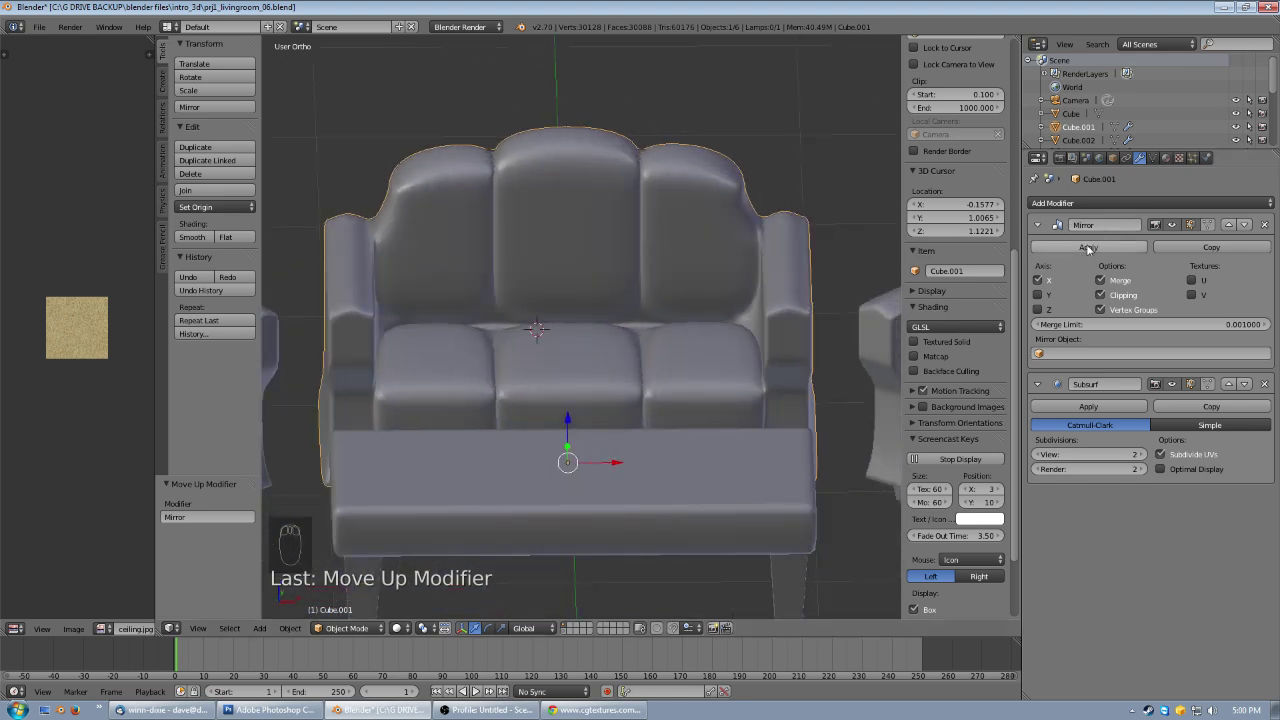
- Apply the sofa's Mirror modifier and reopen the mesh in Edit Mode
click(1088, 248)
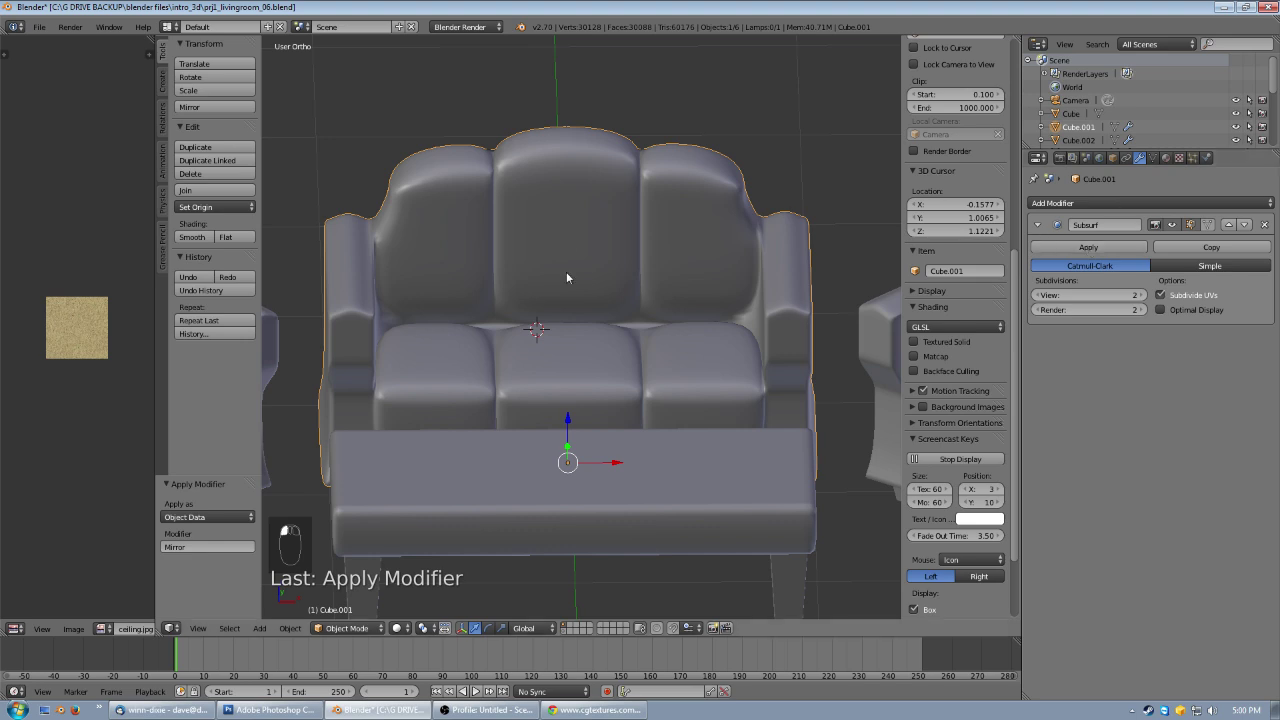
key(Tab)
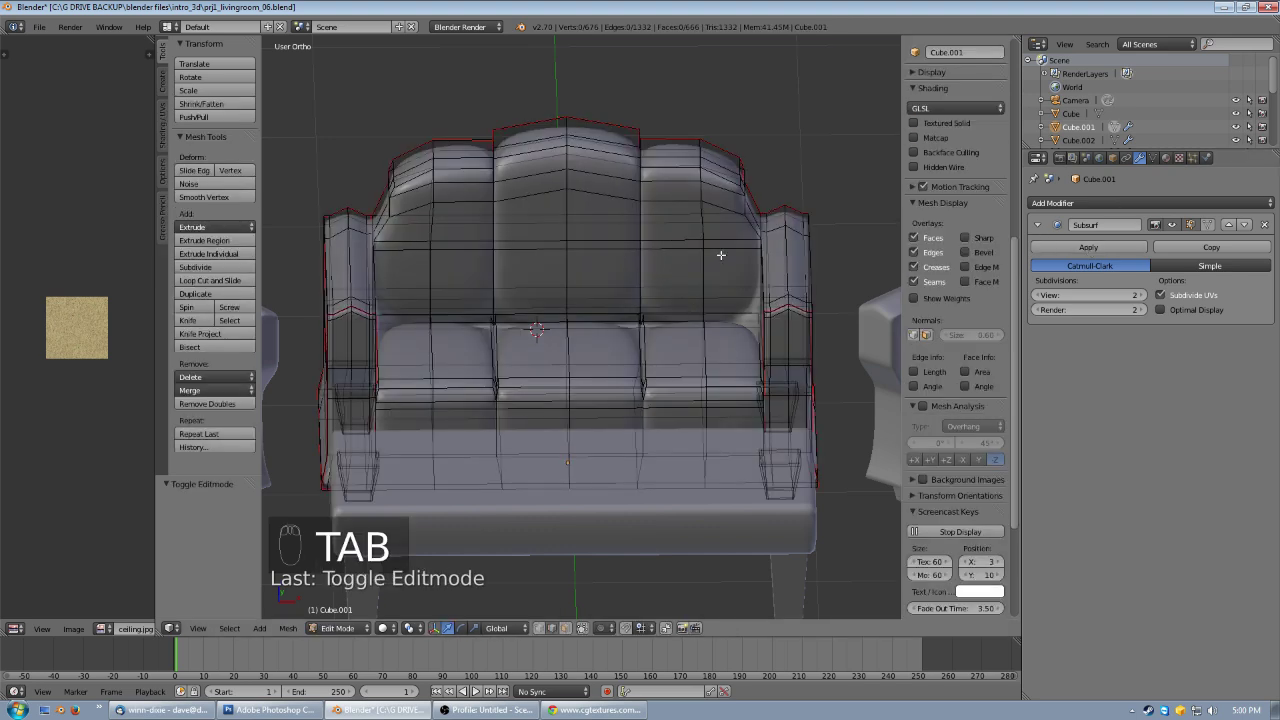
middle_drag(672, 282, 666, 266)
- Examine the full sofa mesh and its seams on both halves
key(a)
key(a)
key(a)
key(a)
key(a)
key(a)
middle_drag(597, 229, 586, 380)
scroll(583, 414, up, 2)
middle_drag(811, 195, 762, 155)
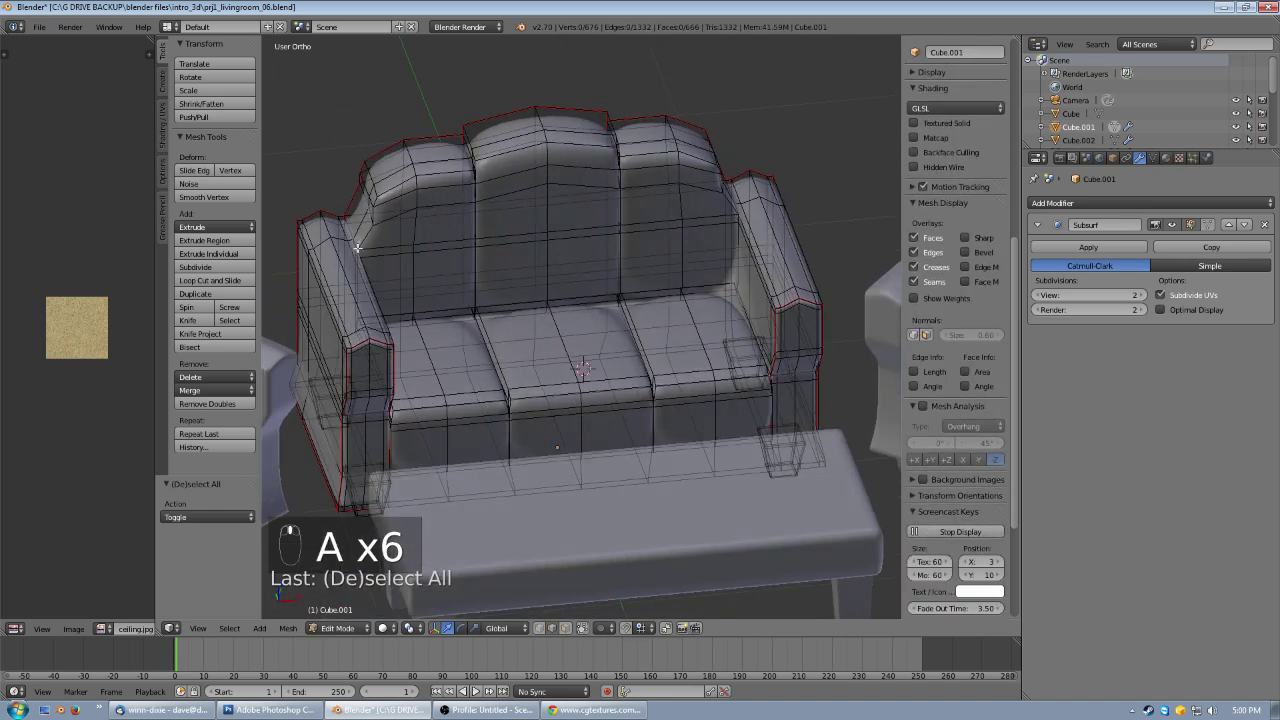
middle_drag(396, 438, 610, 387)
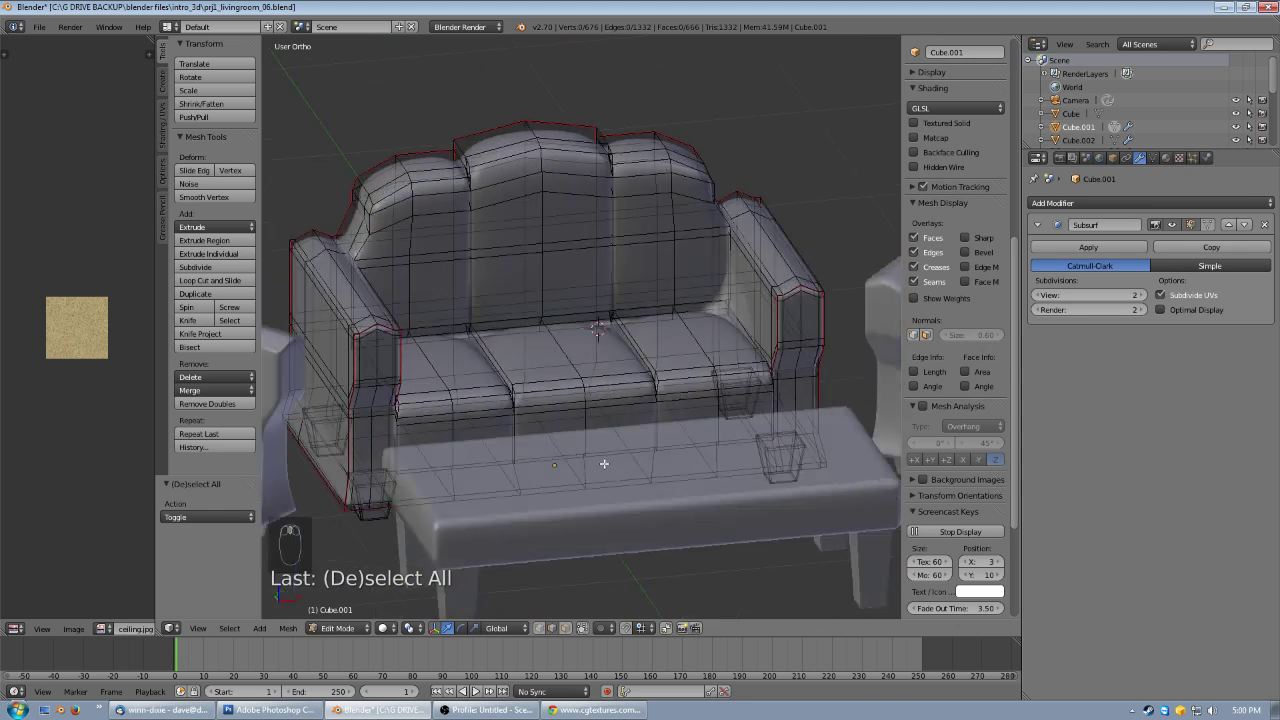
- Enlarge the UV editor, select the whole sofa mesh and unwrap it with the standard Unwrap method
drag(155, 280, 268, 280)
scroll(686, 292, down, 1)
middle_drag(714, 359, 637, 295)
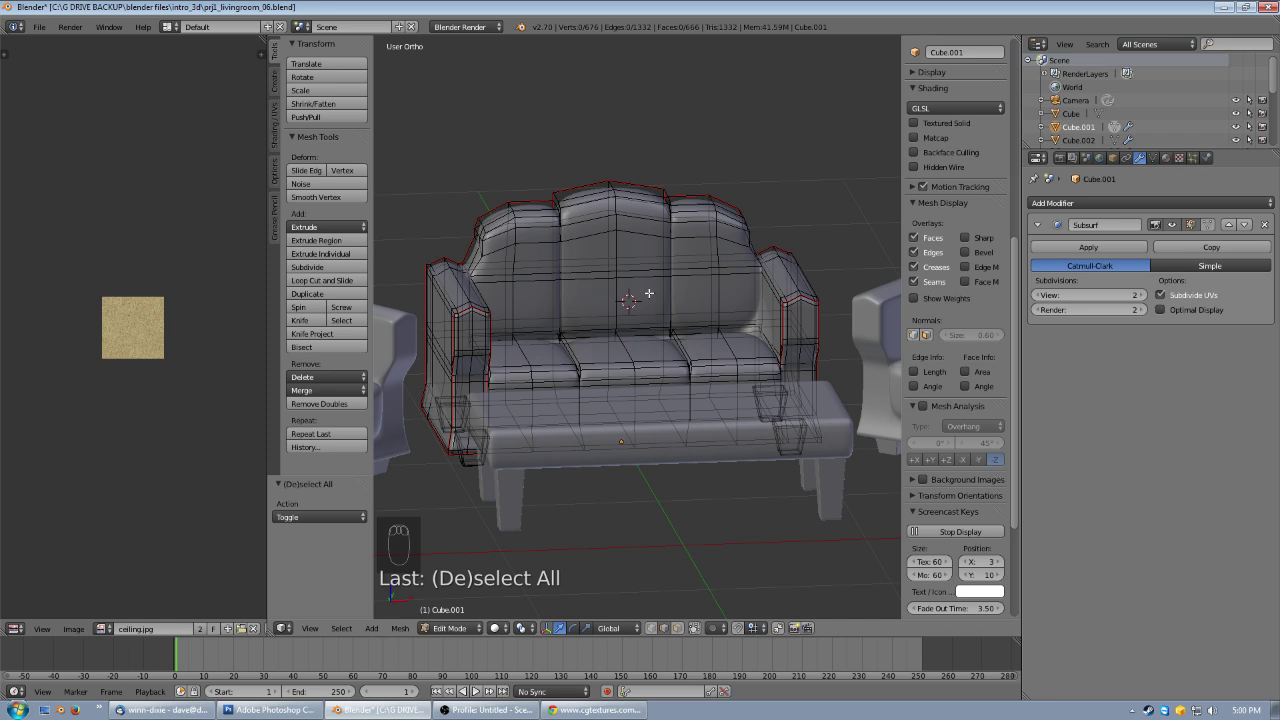
key(a)
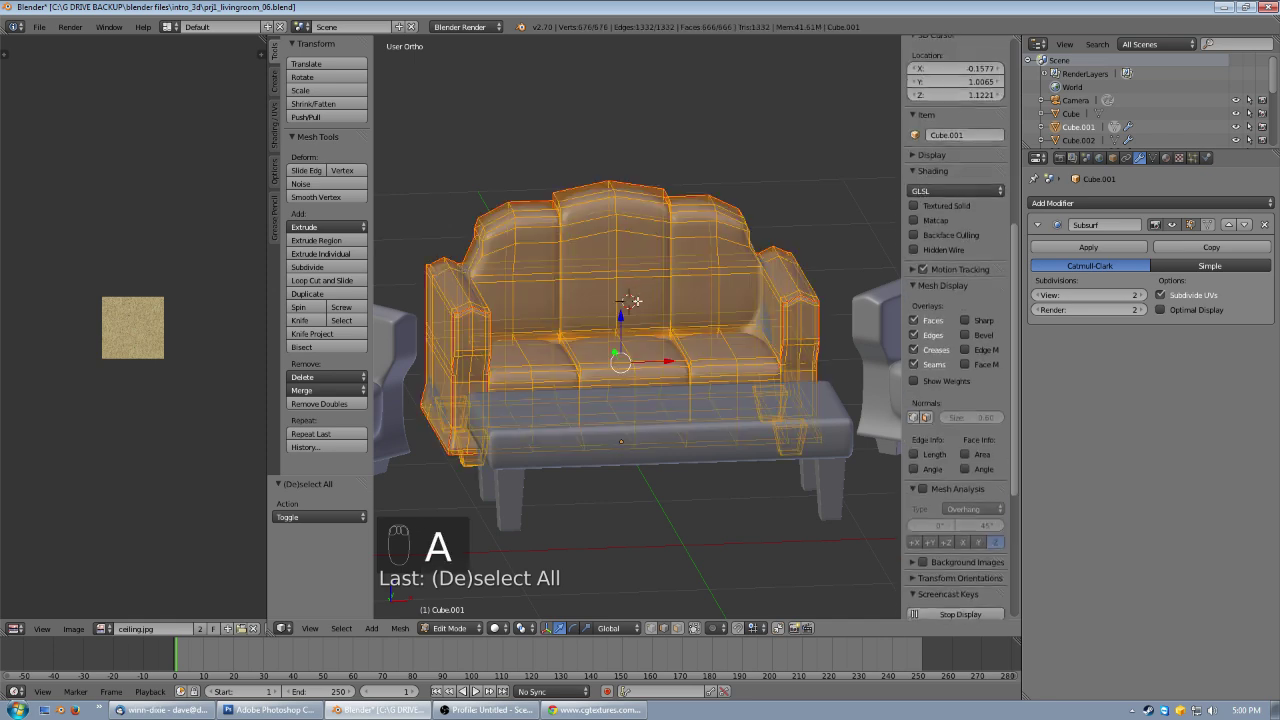
key(u)
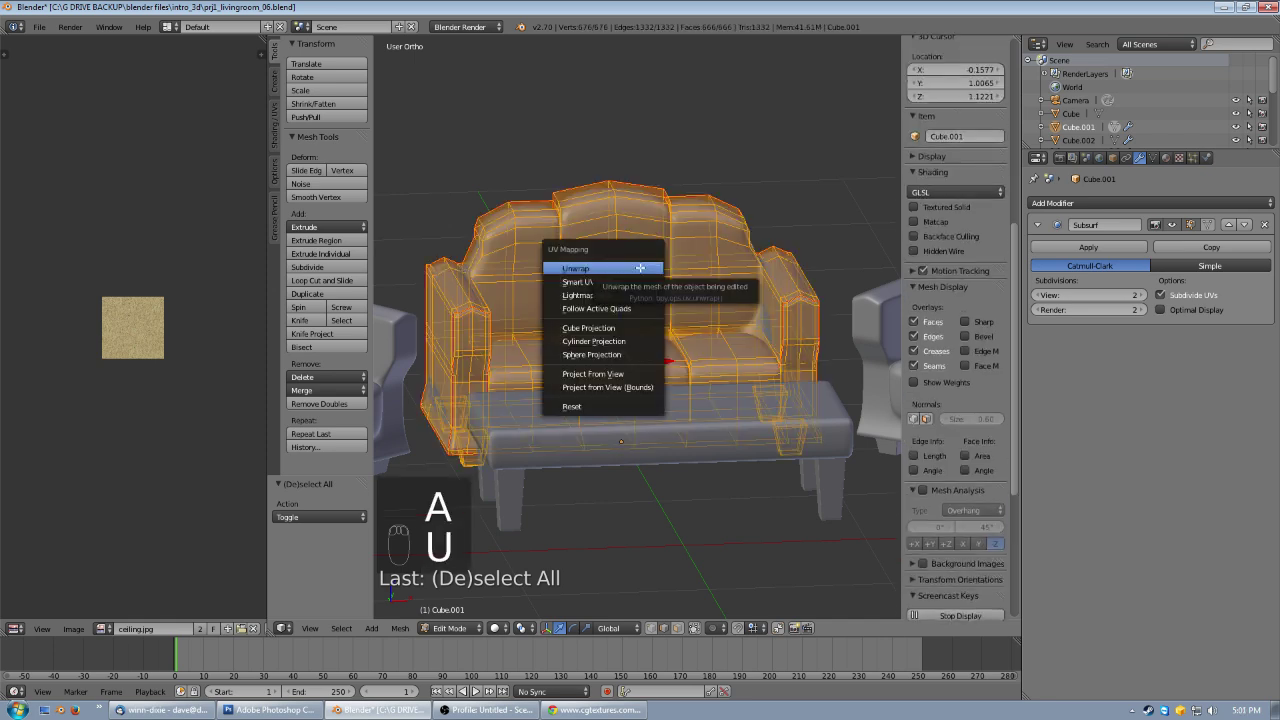
click(640, 268)
- Widen the UV editor further and unlink the ceiling.jpg image from it
drag(267, 268, 515, 270)
scroll(299, 300, up, 5)
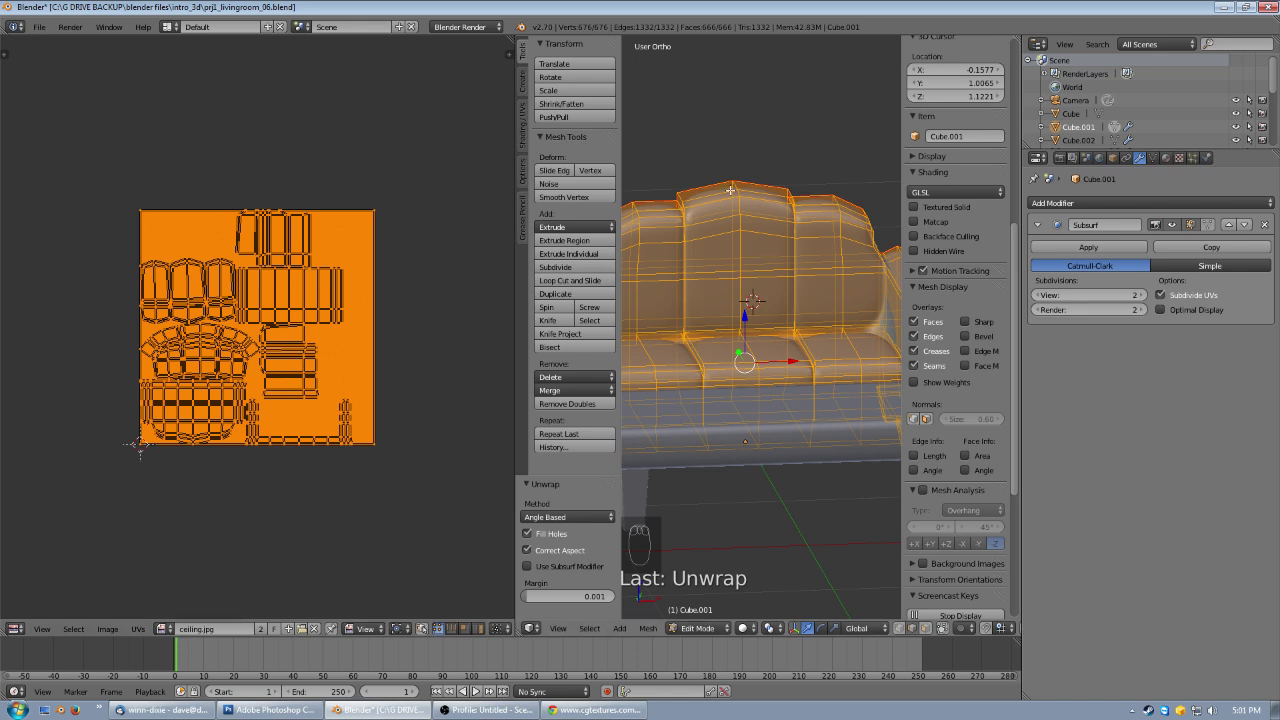
click(314, 628)
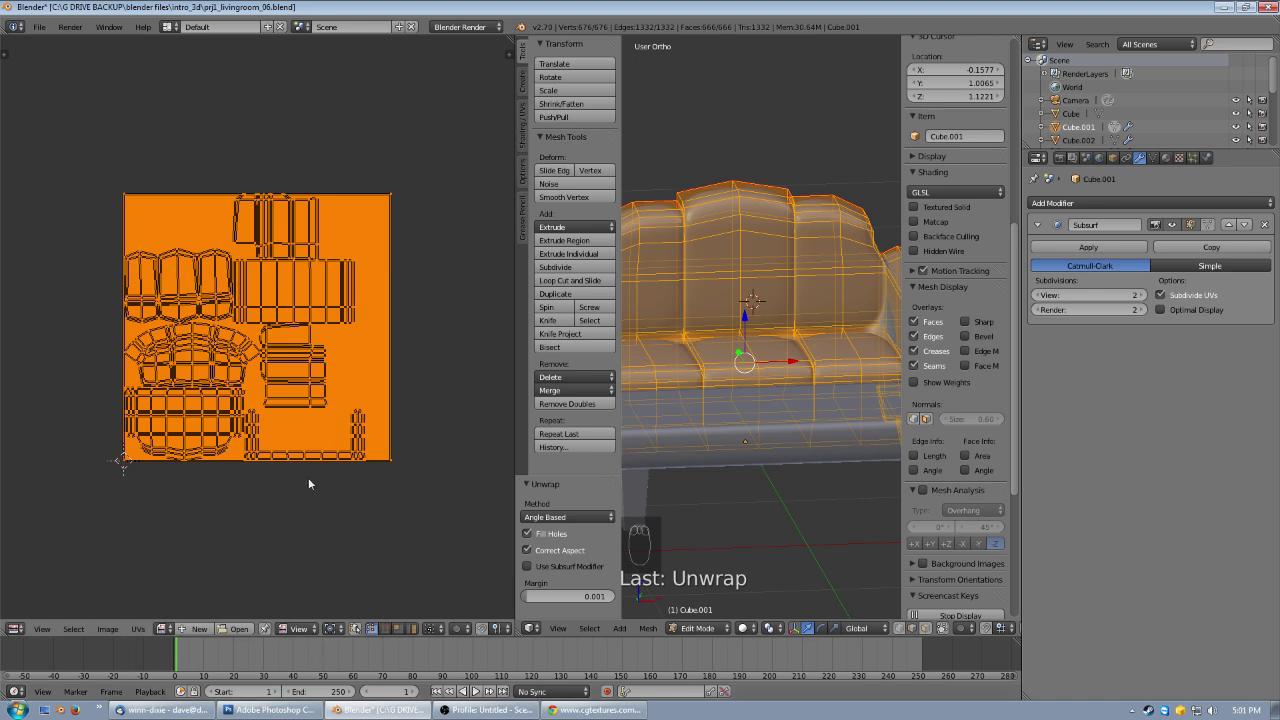
scroll(362, 397, up, 1)
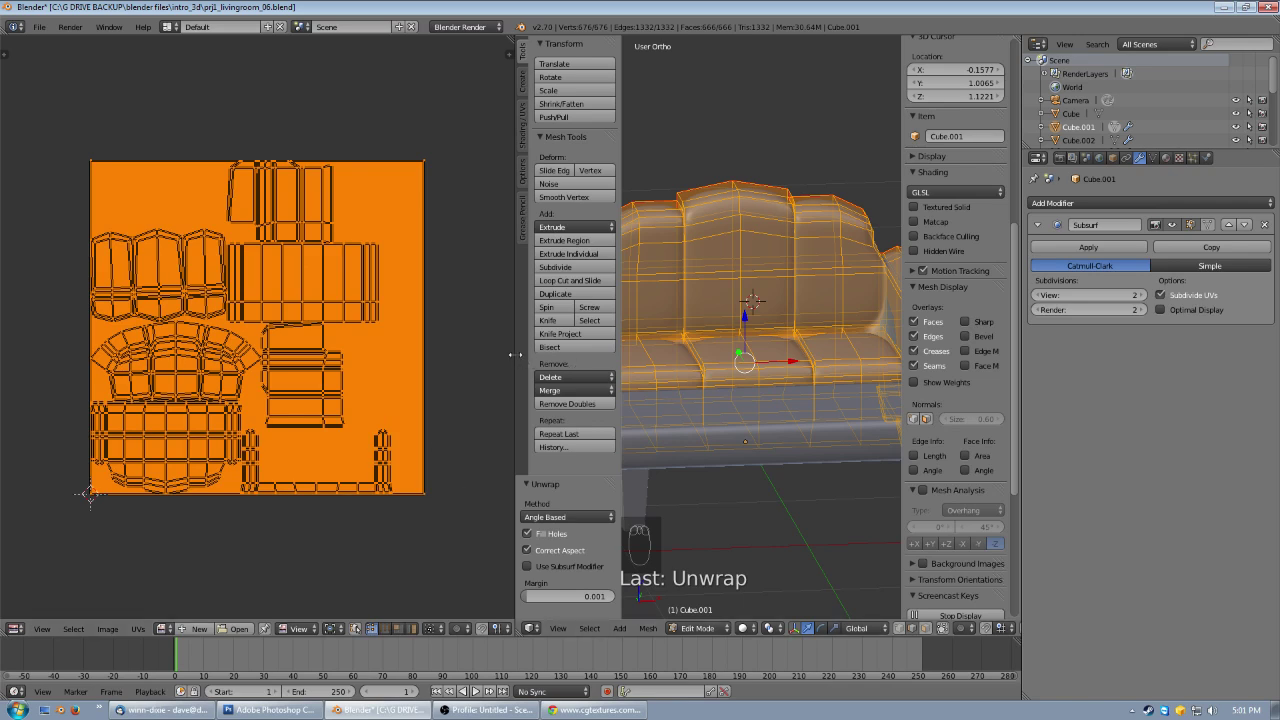
- Deselect all faces in the sofa's UV layout
key(a)
key(b)
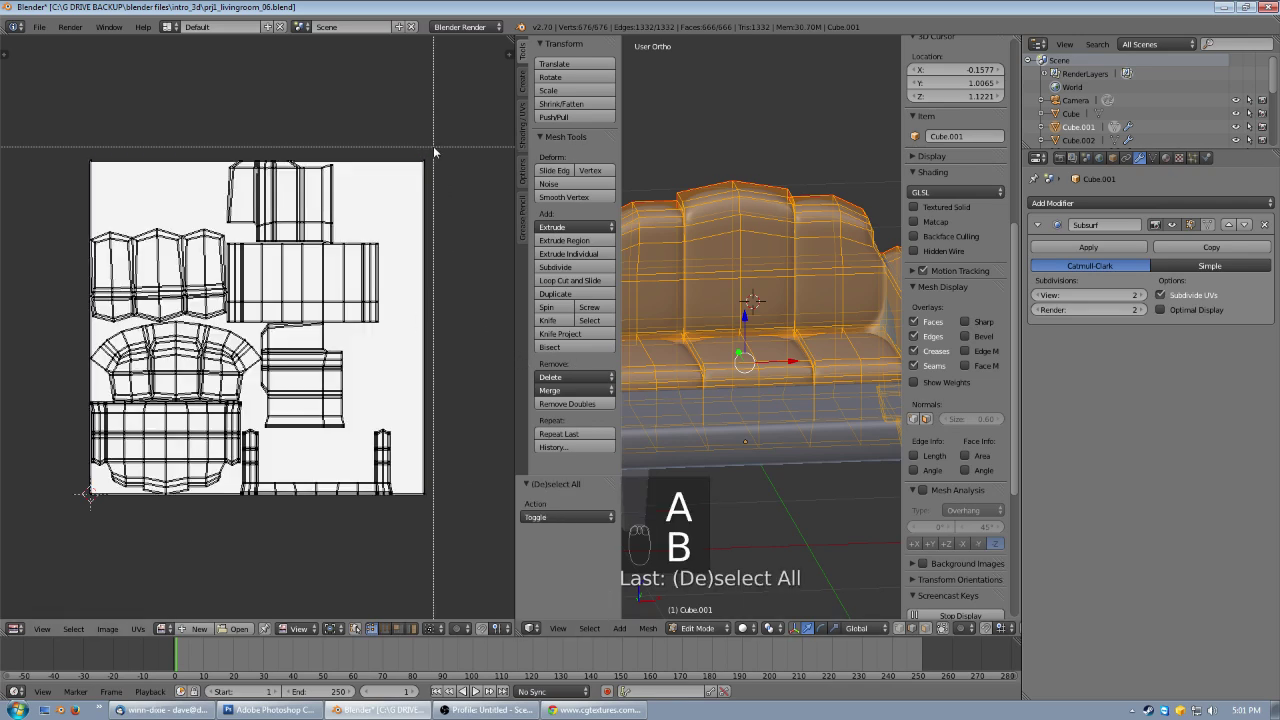
right_click(434, 149)
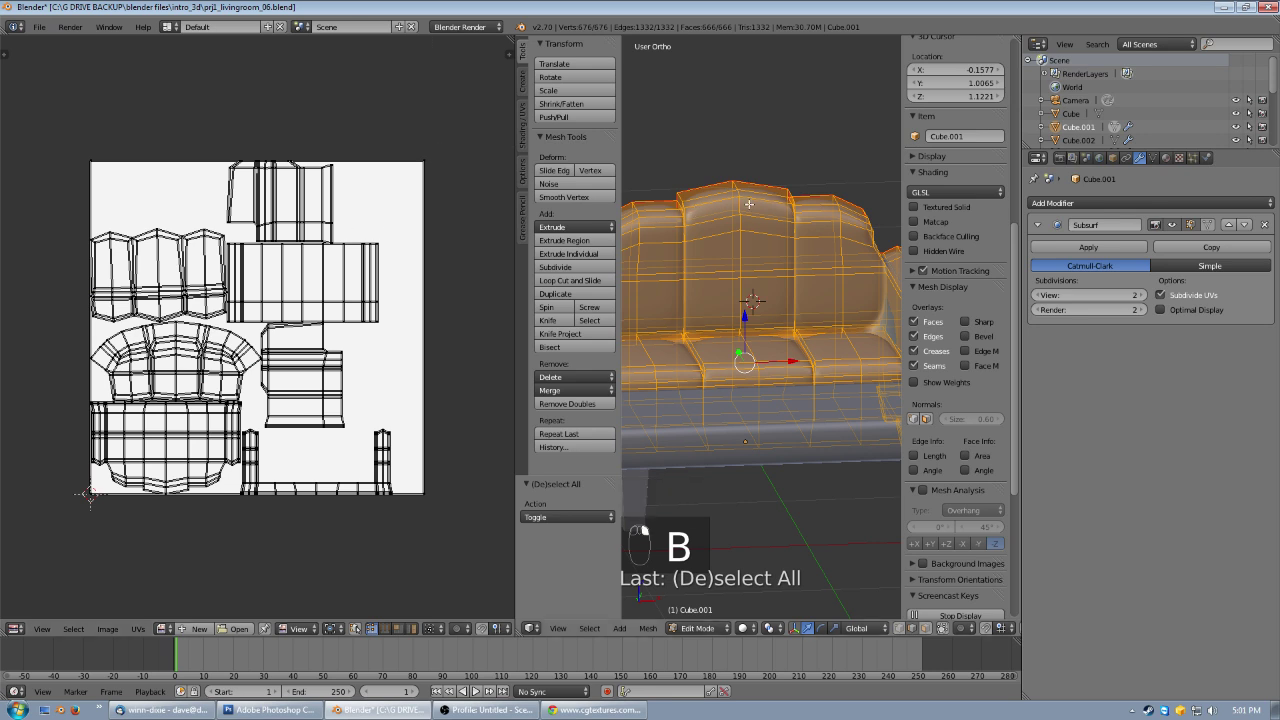
scroll(735, 210, down, 1)
scroll(735, 210, down, 1)
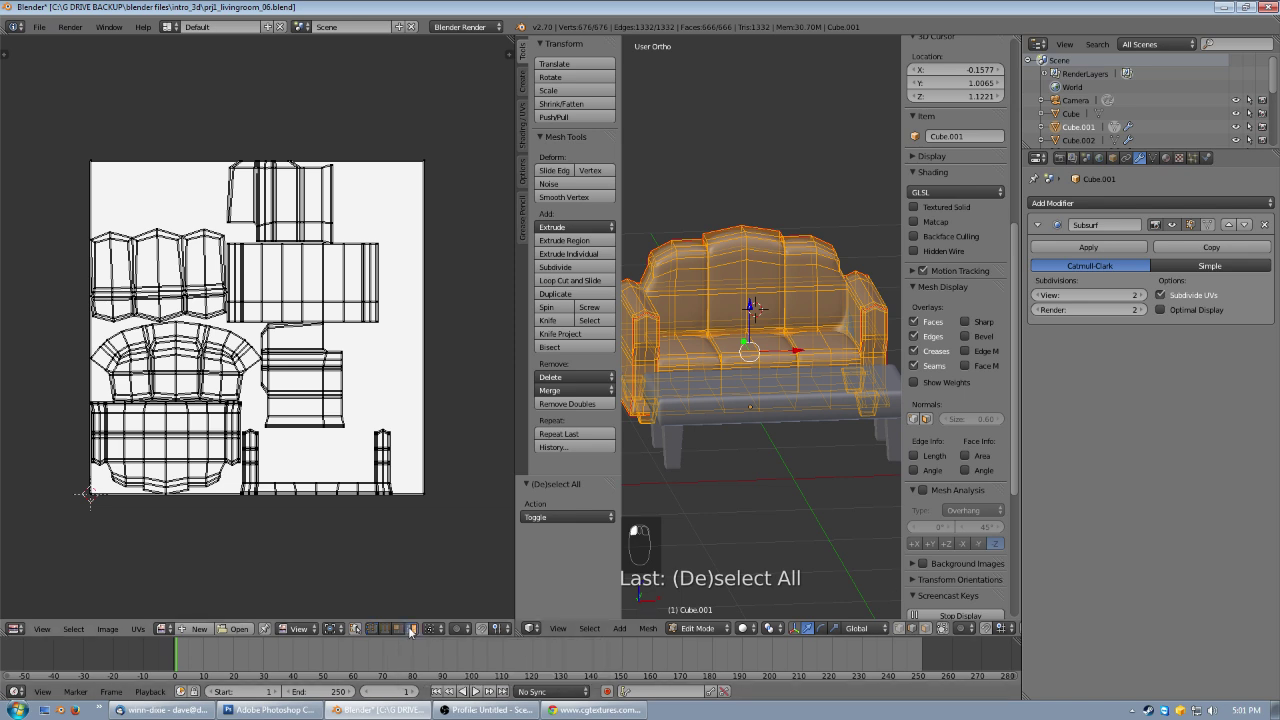
- Using UV face selection, pick one face on each of the seven sofa body islands and select their linked faces
click(398, 630)
right_click(210, 446)
shift+right_click(183, 383)
shift+right_click(173, 270)
shift+right_click(265, 281)
shift+right_click(309, 396)
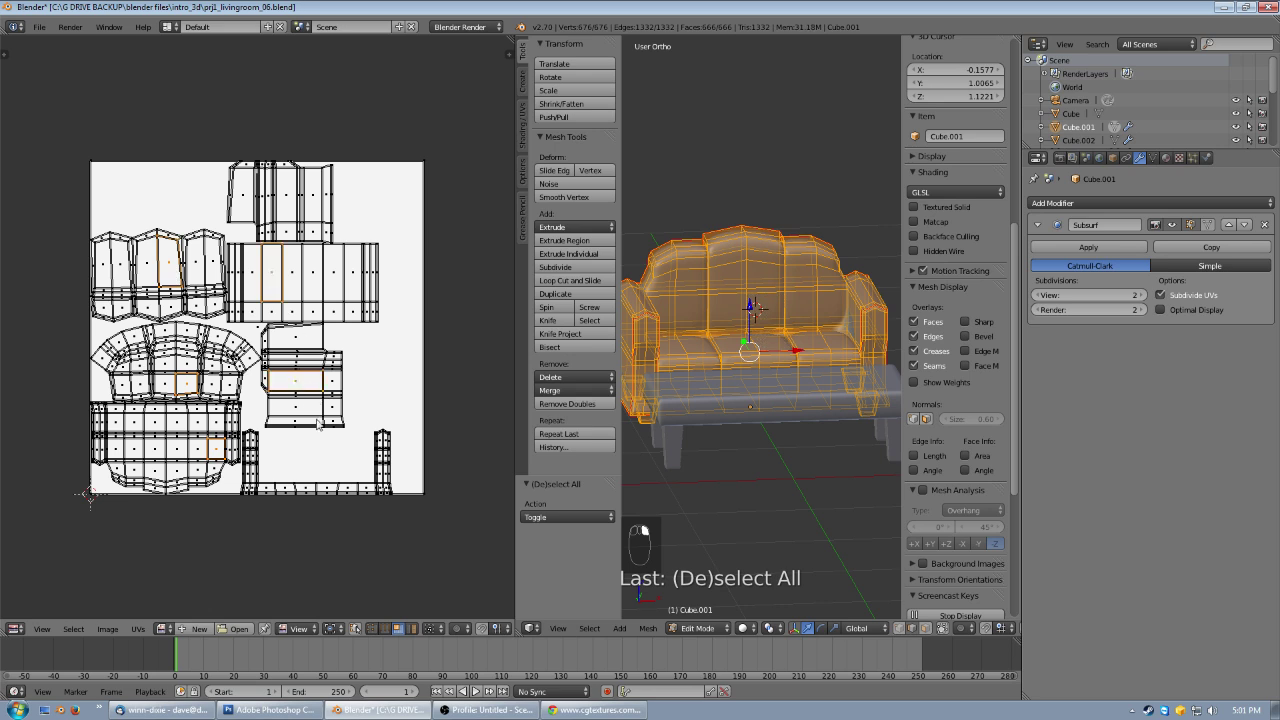
shift+right_click(327, 490)
shift+right_click(312, 199)
key(ctrl+l)
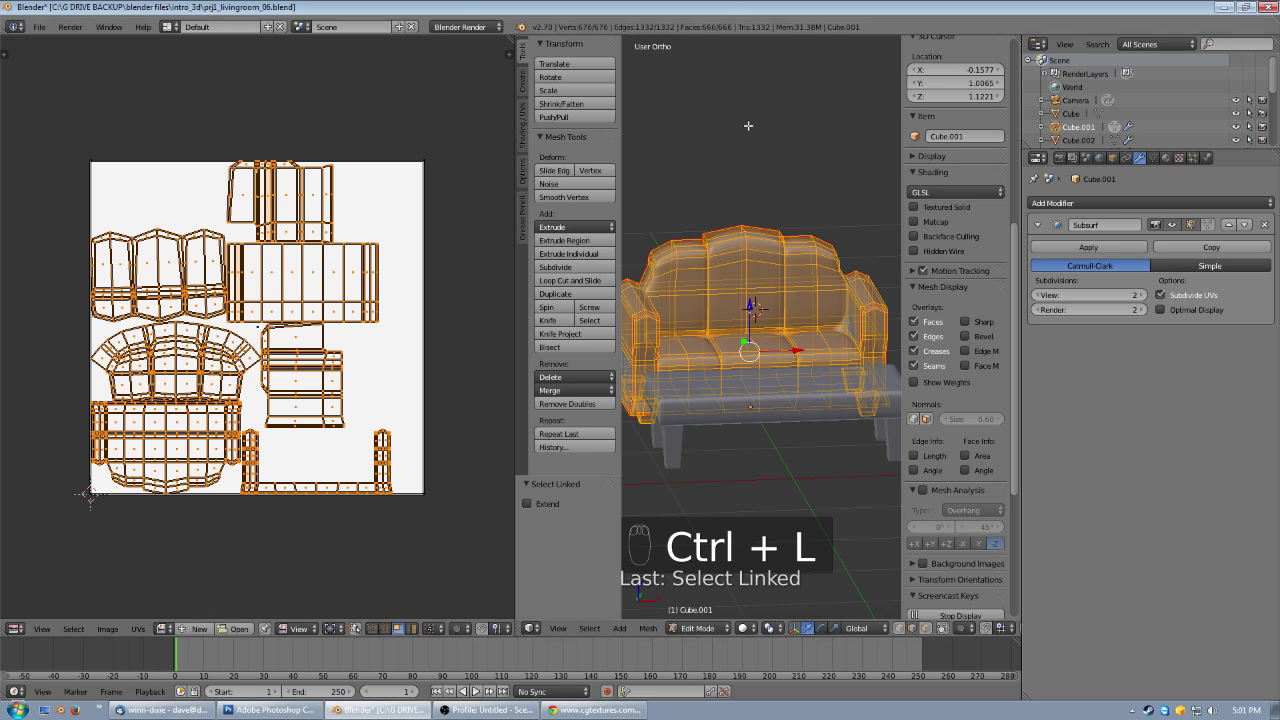
middle_drag(758, 286, 881, 238)
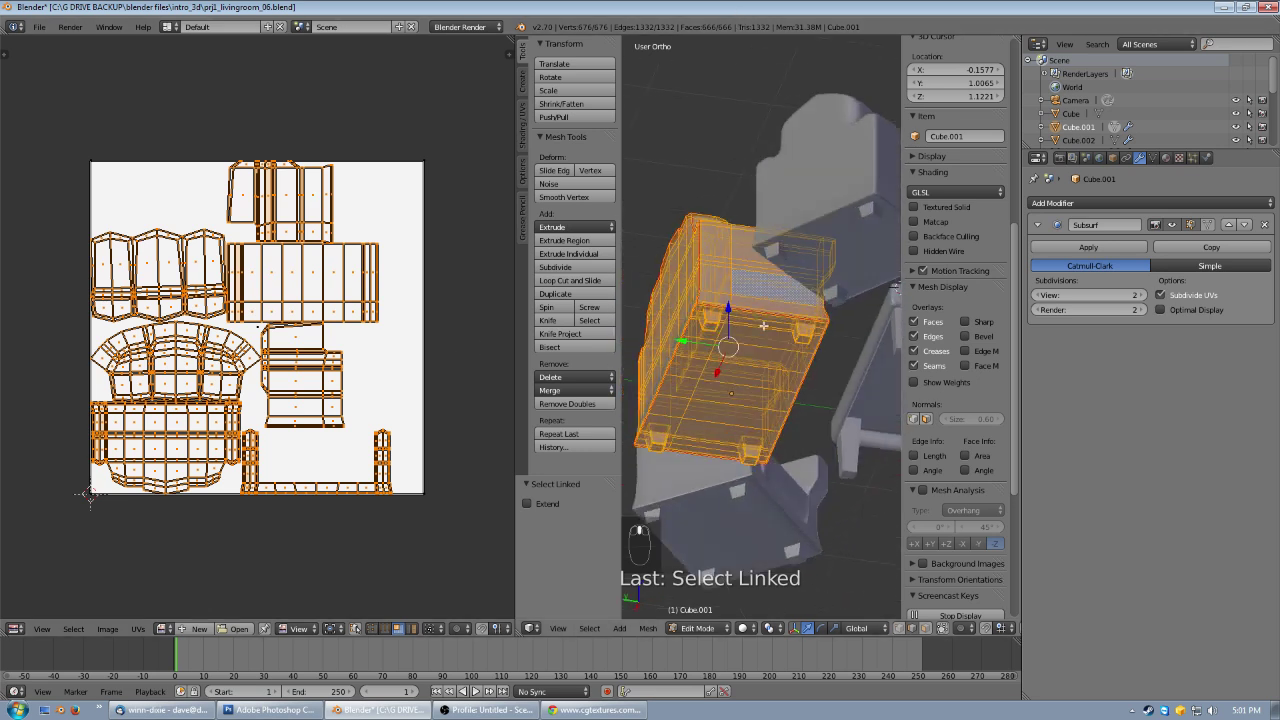
- Deselect everything, switch to face selection, and pick faces on the sofa's outer side, back and seat, extending them to linked faces limited by seams
key(a)
middle_drag(782, 352, 798, 382)
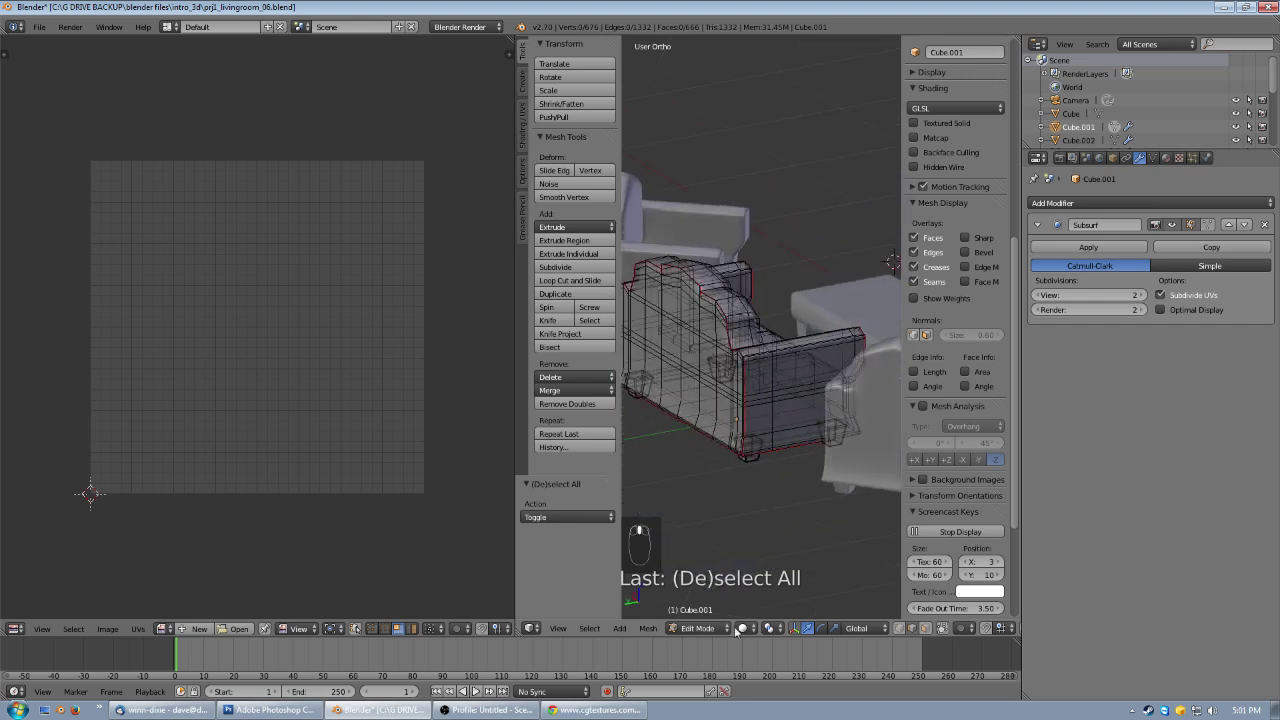
click(925, 628)
right_click(711, 403)
shift+right_click(816, 415)
middle_drag(836, 378, 660, 315)
shift+right_click(641, 300)
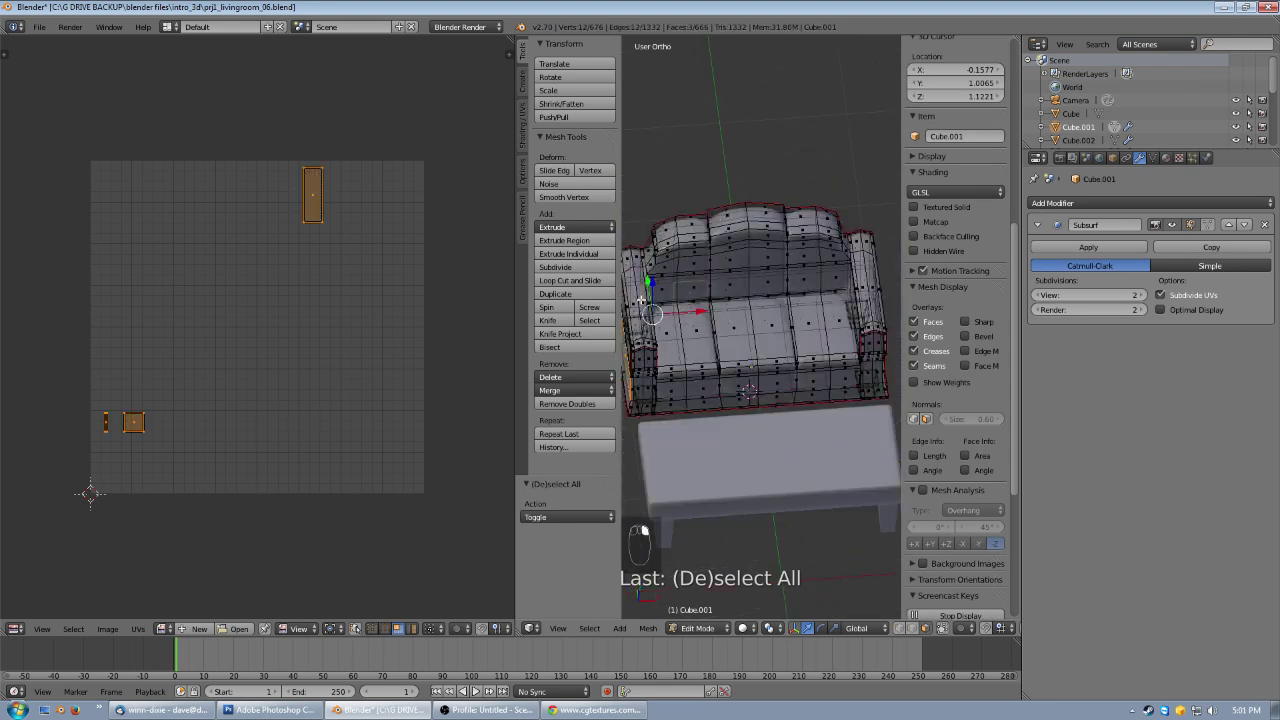
shift+right_click(705, 336)
key(ctrl+l)
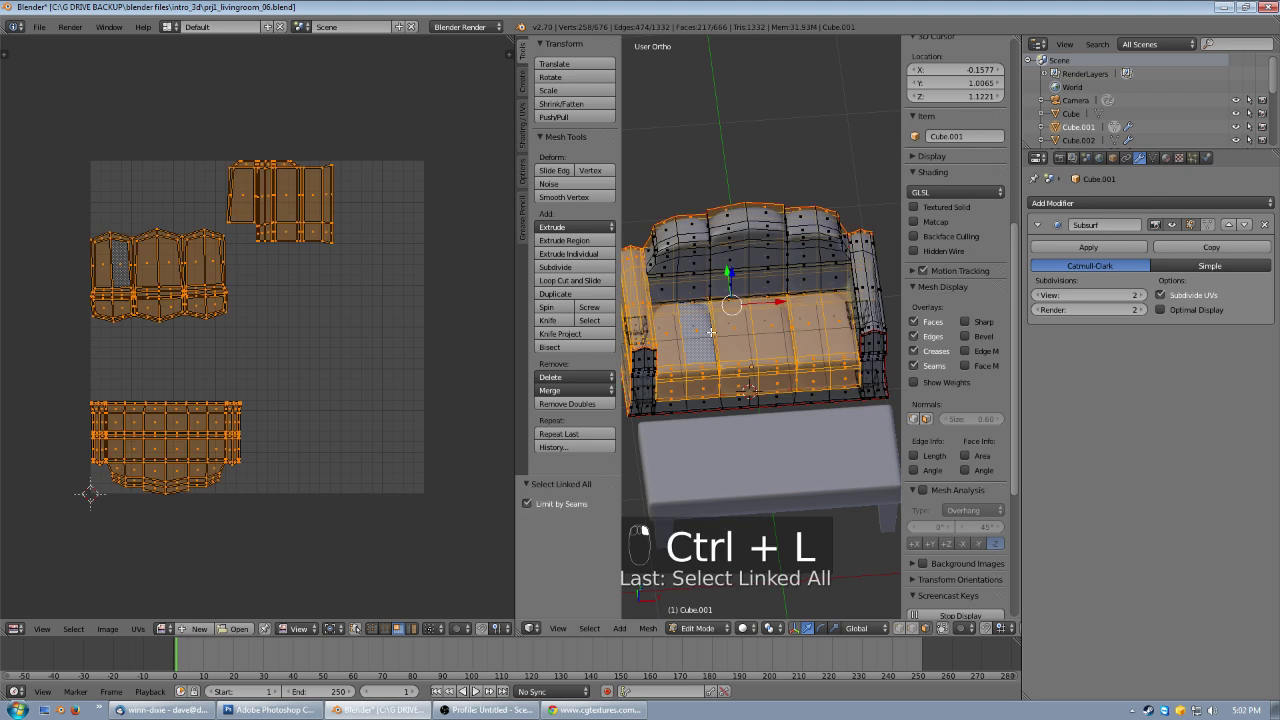
- Add the sofa's backrest, opposite arm and front islands to the selection as linked faces limited by seams
shift+right_click(773, 258)
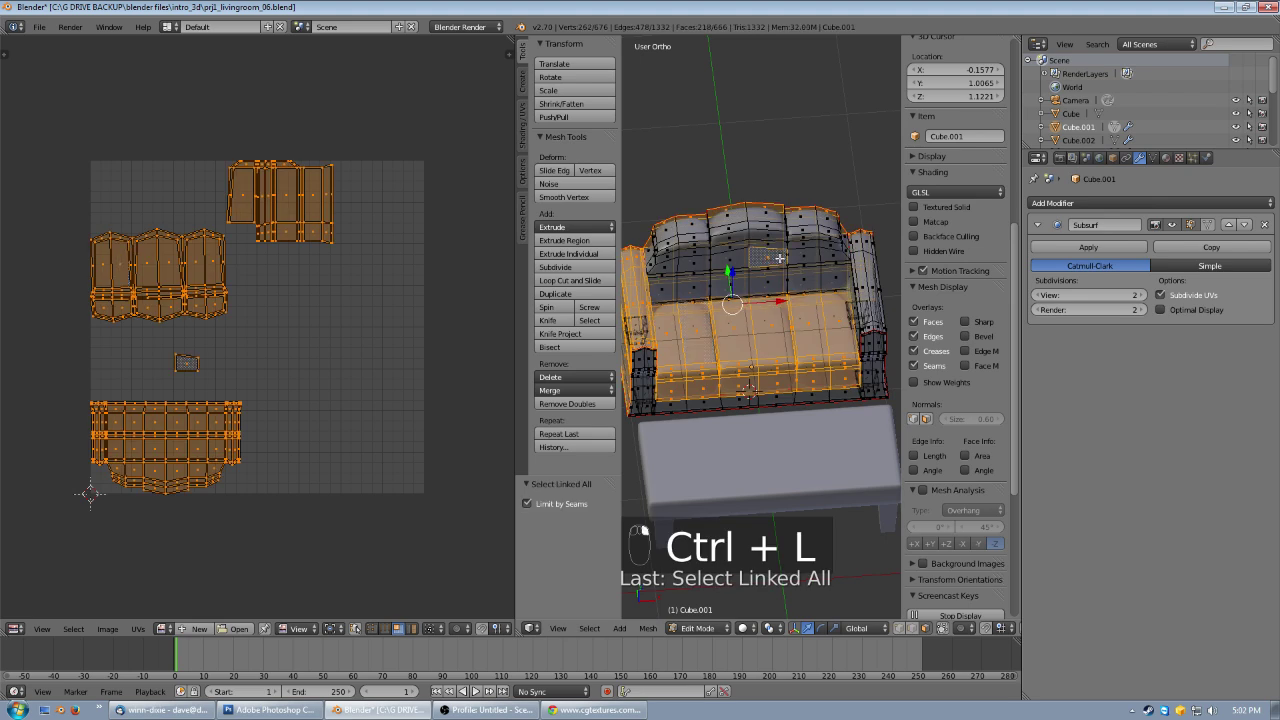
shift+right_click(864, 287)
key(ctrl+l)
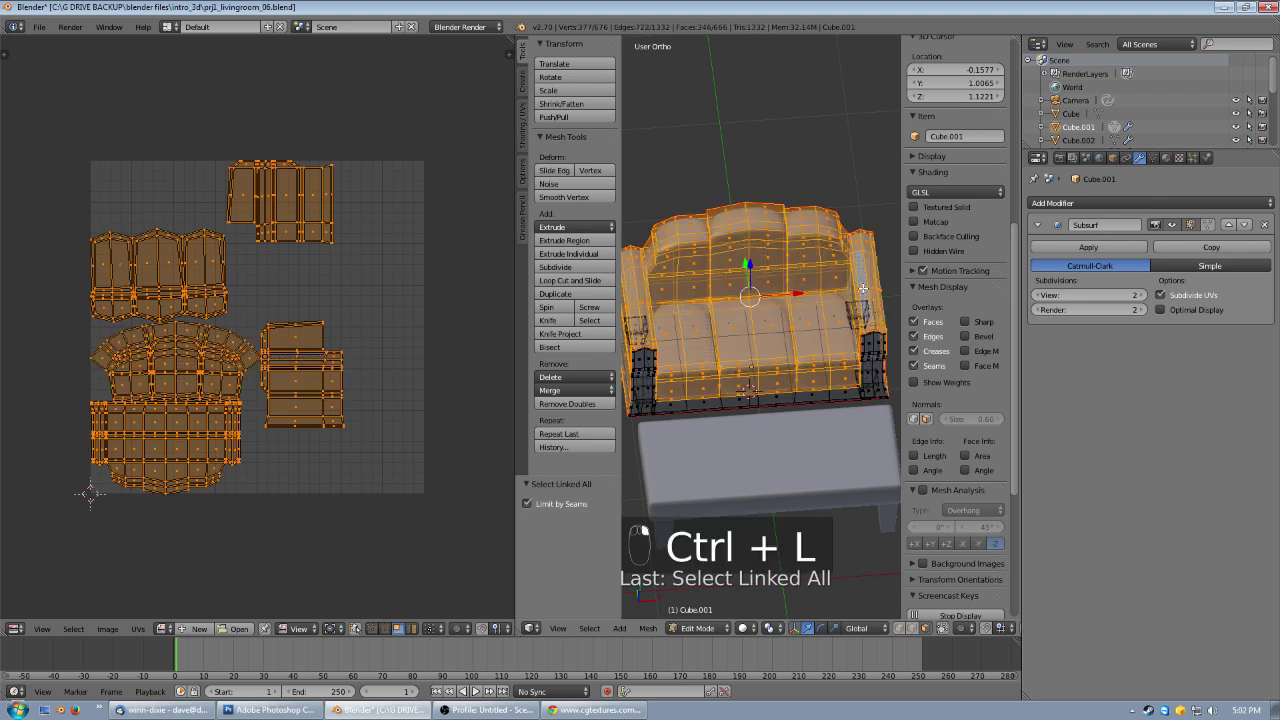
middle_drag(745, 390, 709, 371)
shift+right_click(656, 344)
key(ctrl+l)
middle_drag(714, 385, 747, 330)
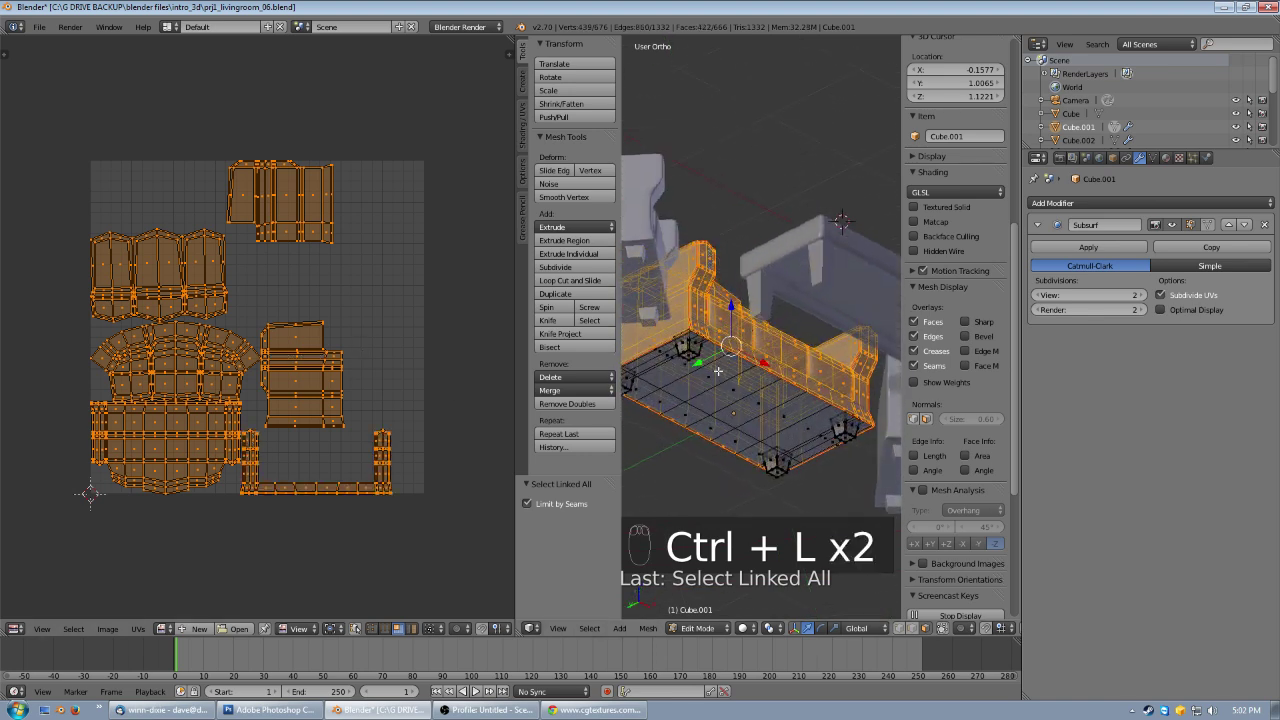
- Narrow the UV editor to give the 3D view more room around the sofa's leg
drag(516, 377, 414, 371)
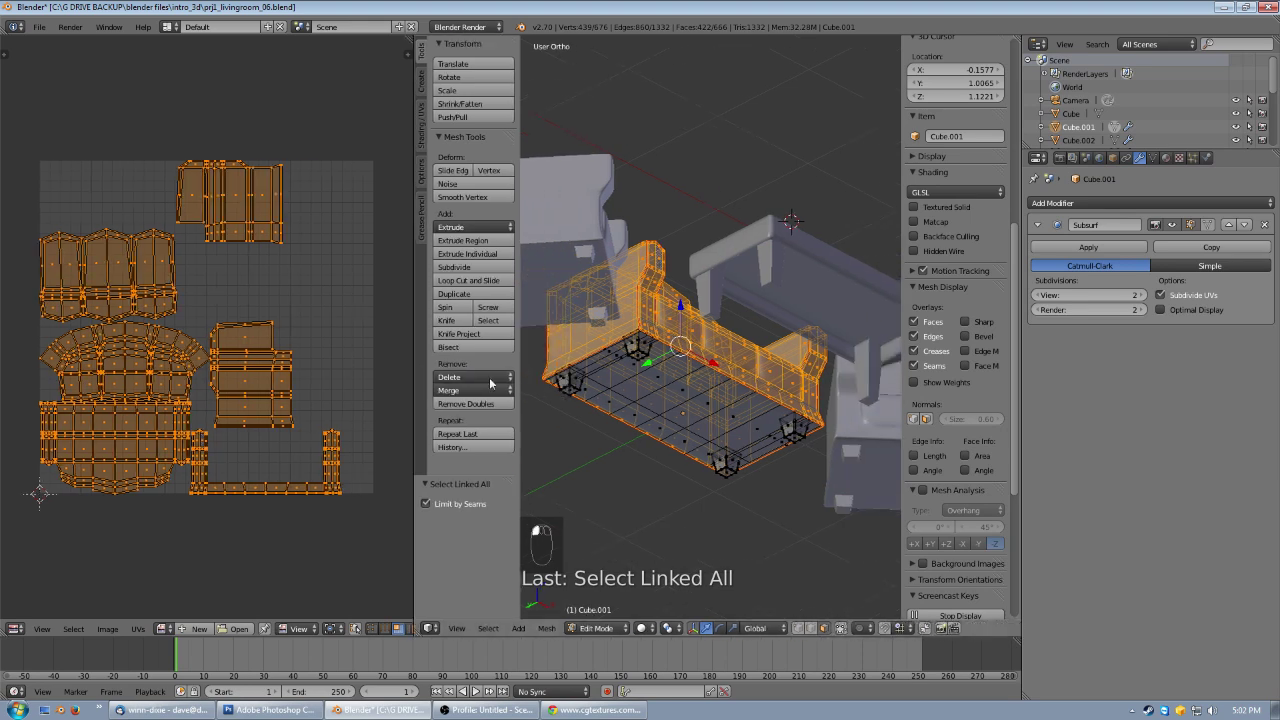
scroll(620, 364, up, 6)
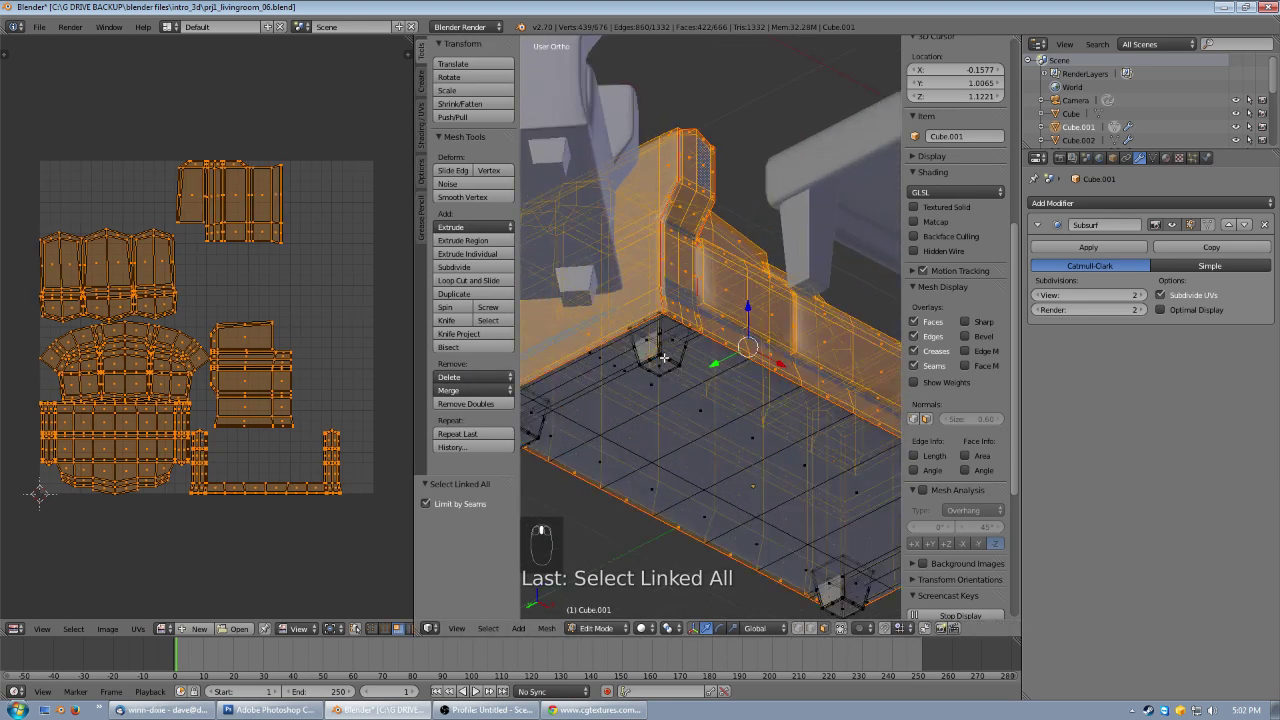
scroll(720, 320, up, 5)
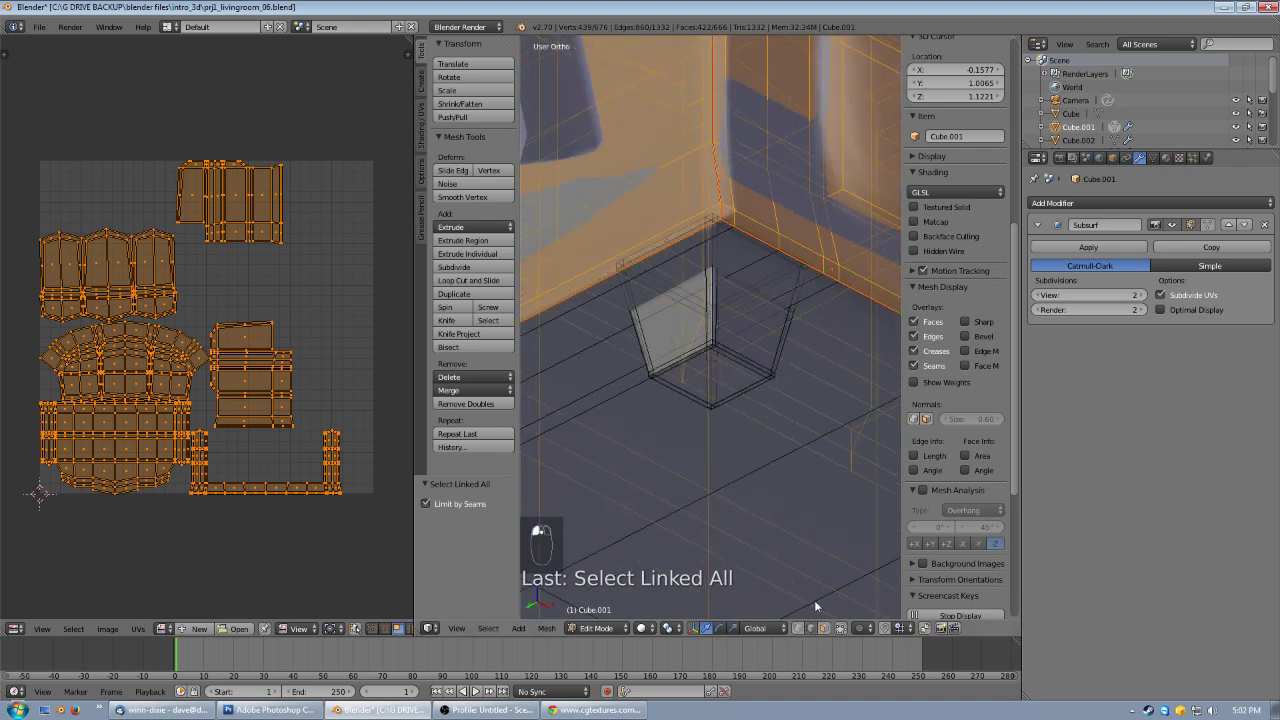
- Try to select one leg's edge loops near its bottom and top together with the vertical corner edge connecting them
right_click(746, 358)
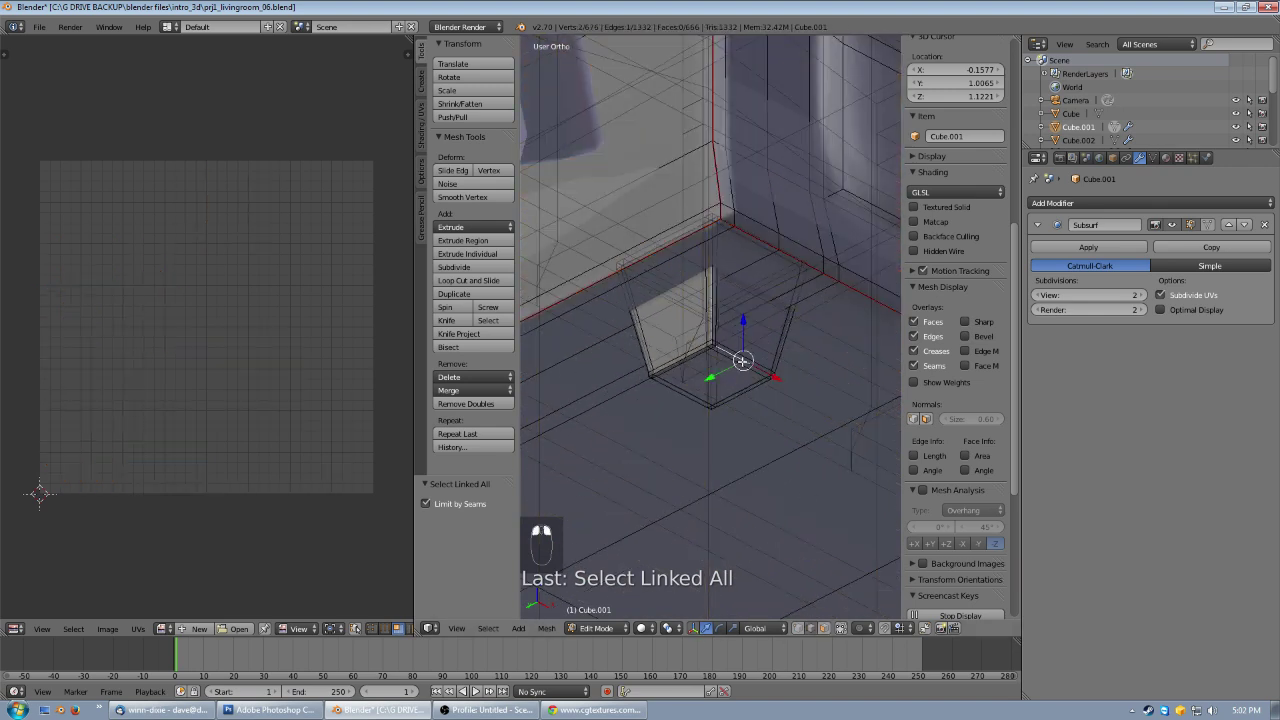
alt+right_click(747, 360)
scroll(768, 362, up, 3)
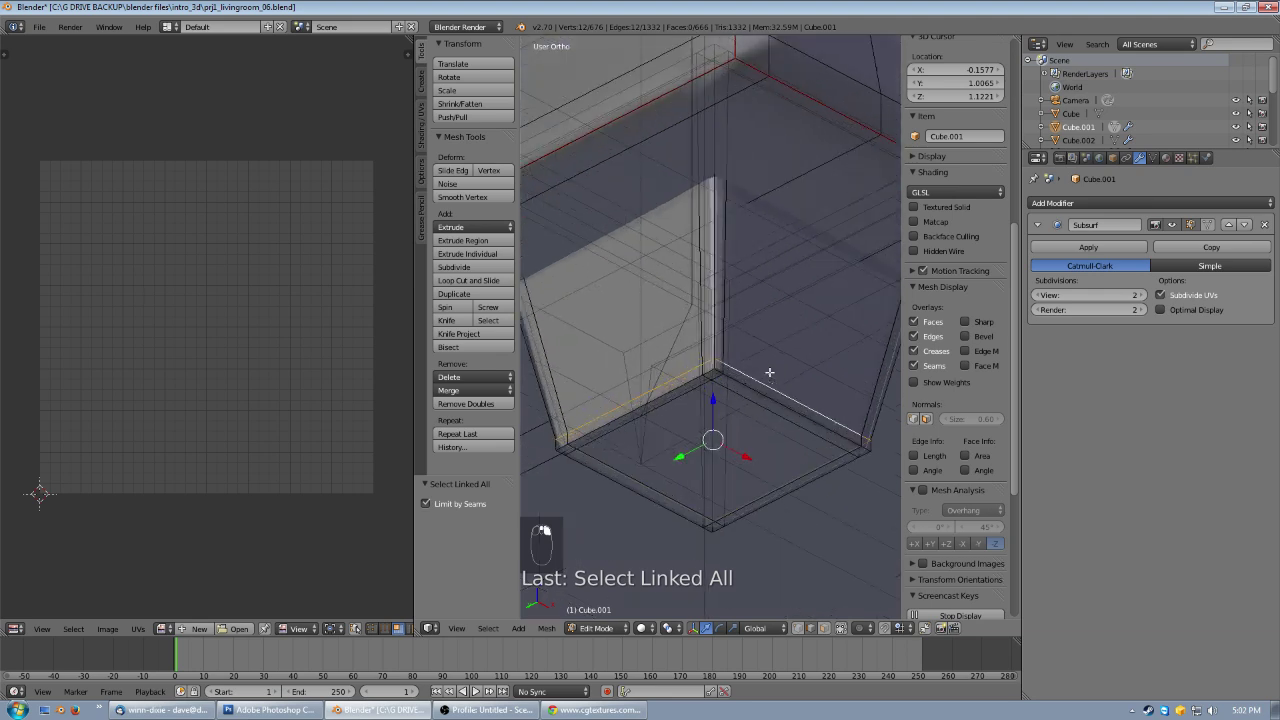
alt+right_click(782, 407)
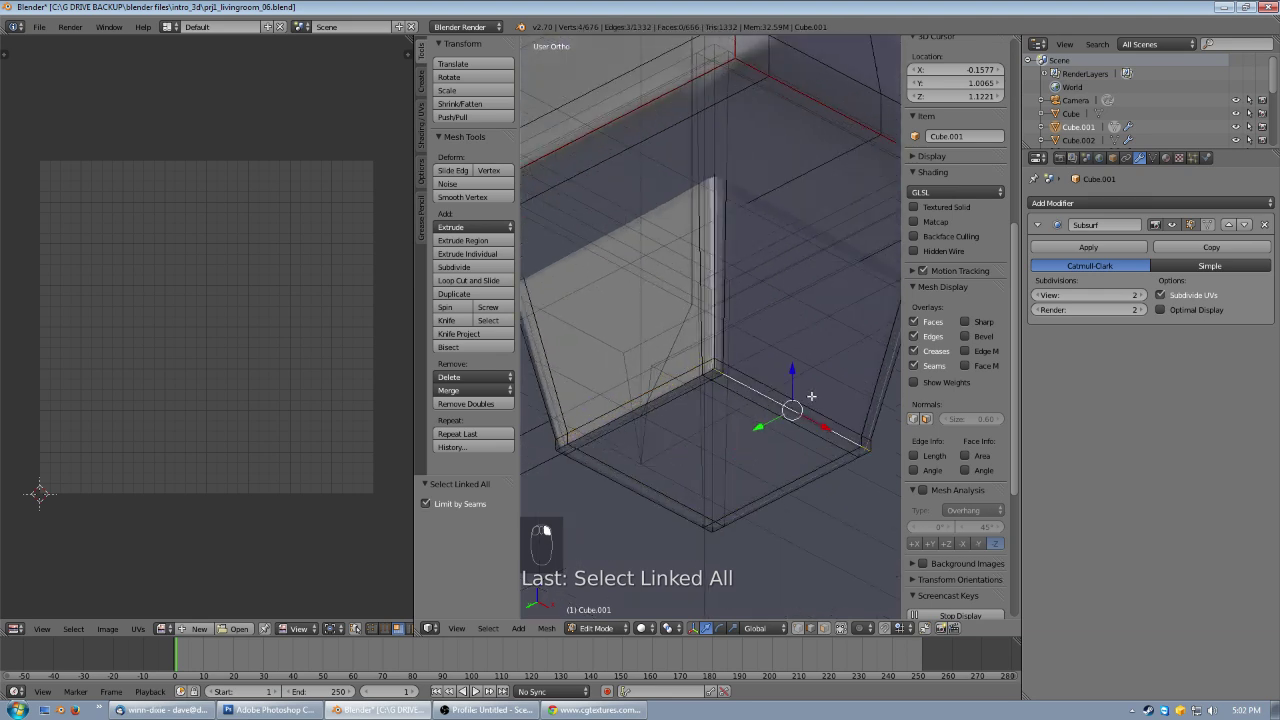
alt+right_click(821, 414)
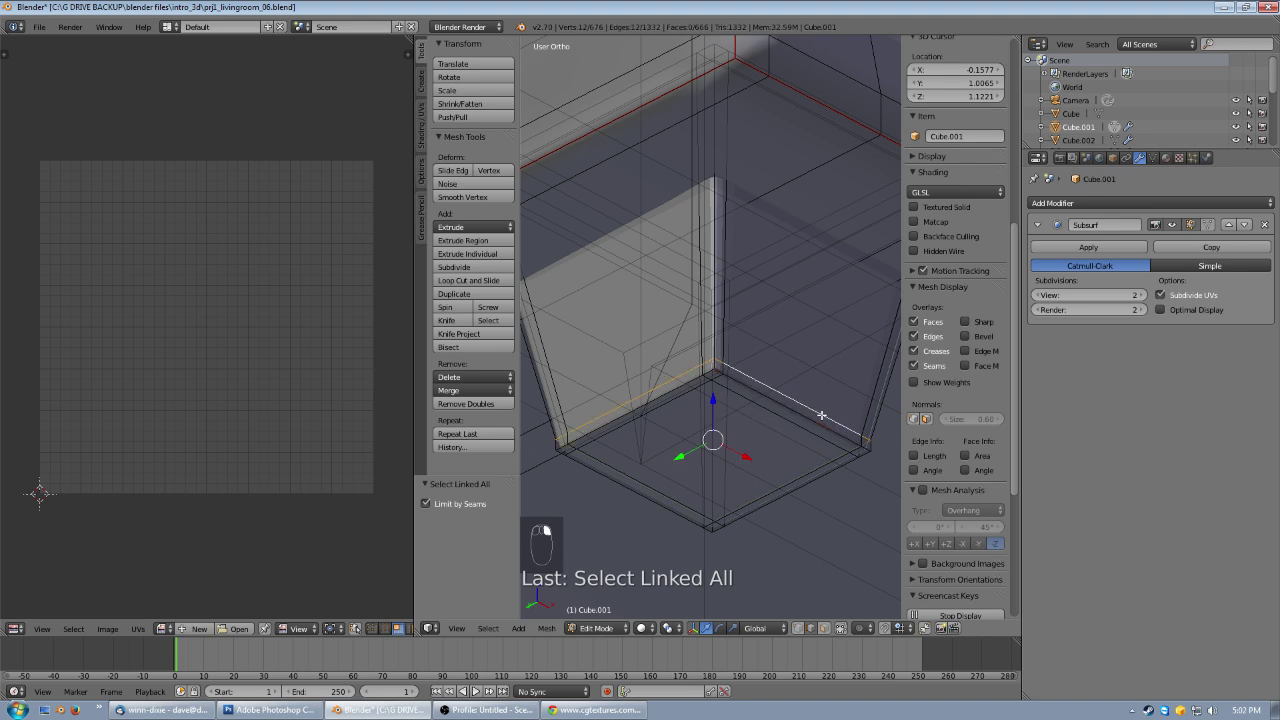
shift+right_click(716, 220)
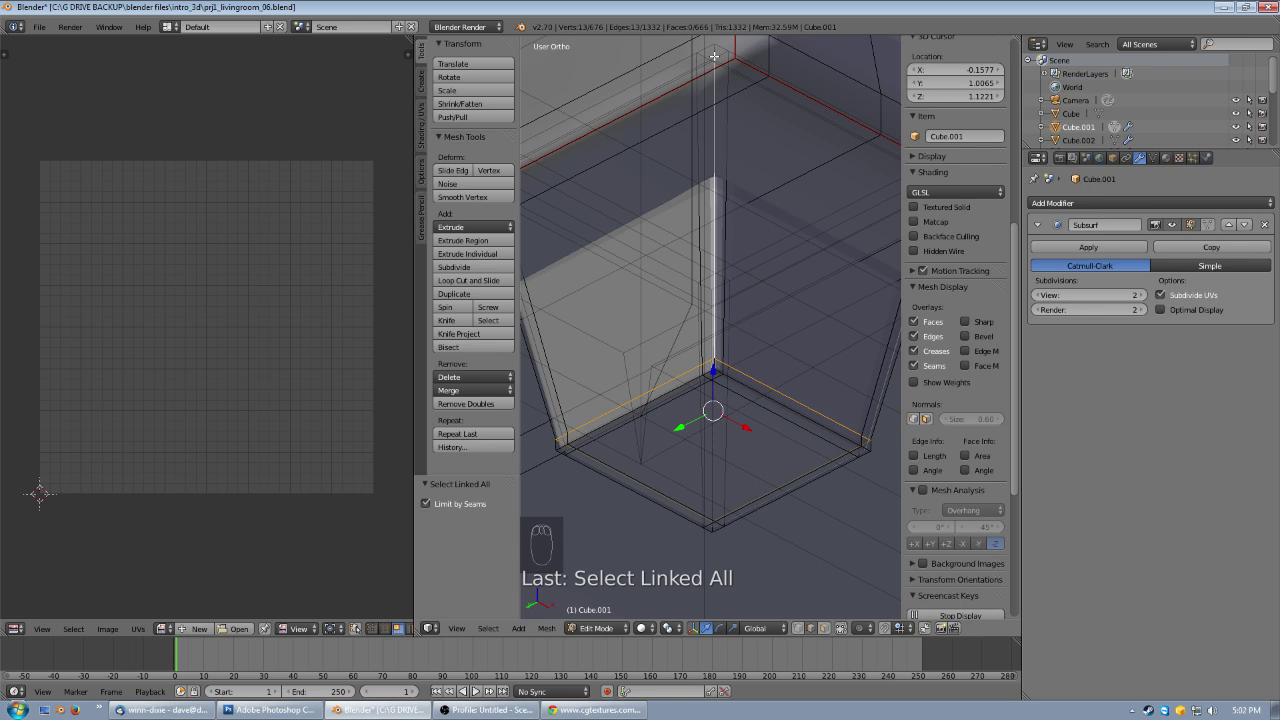
alt+shift+right_click(752, 82)
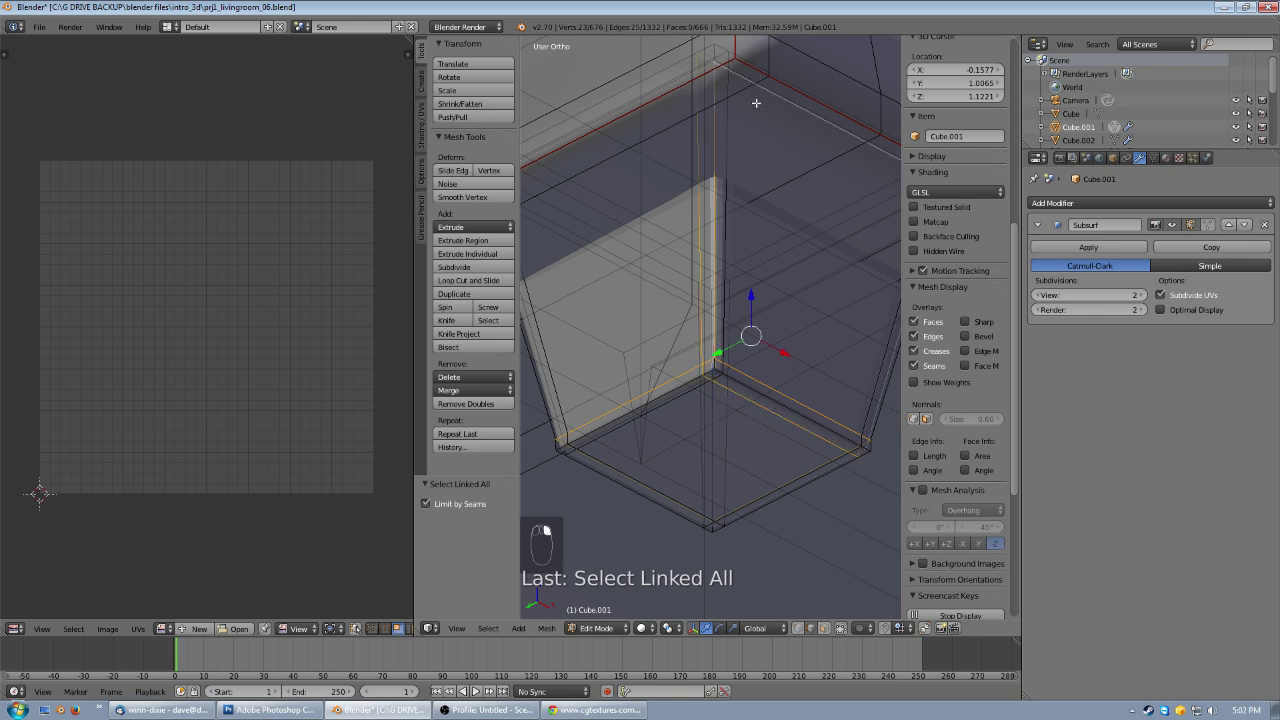
key(ctrl+z)
alt+shift+right_click(734, 67)
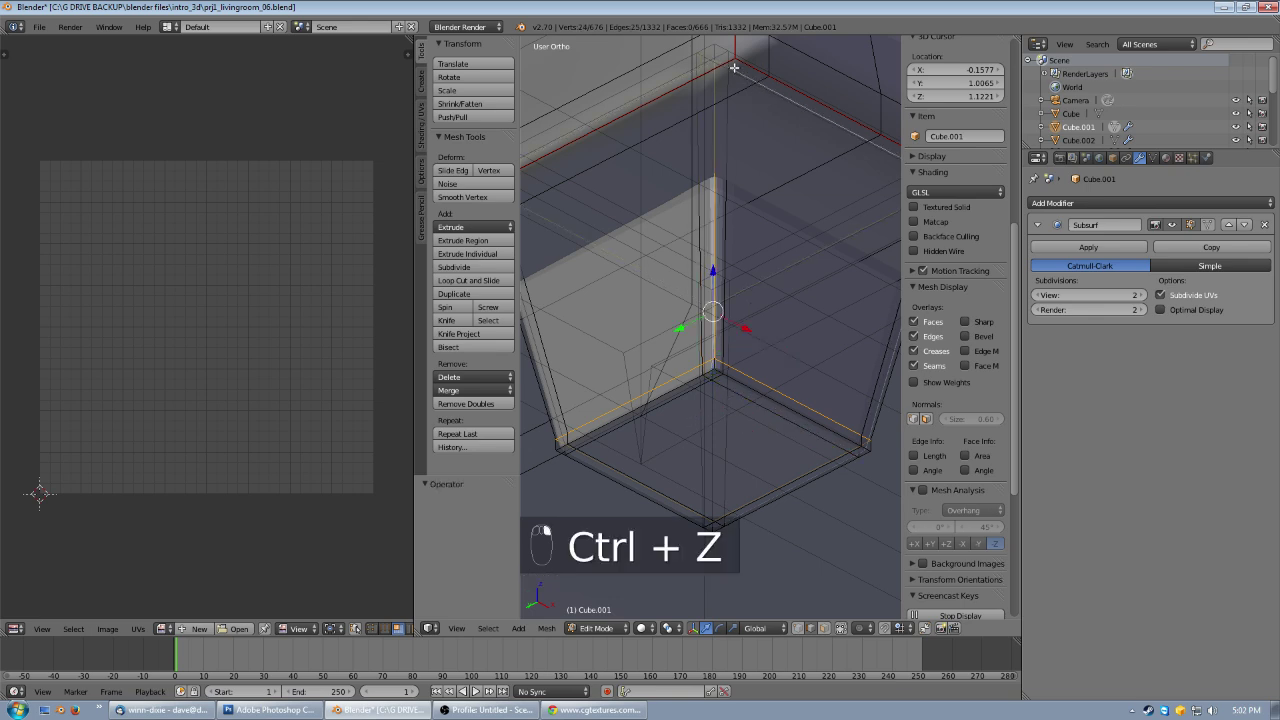
- Examine the leg's edges and how the legs sit on the sofa's underside
scroll(733, 251, down, 5)
middle_drag(766, 309, 634, 199)
shift+scroll(814, 320, up, 1)
scroll(816, 322, up, 2)
scroll(838, 334, down, 5)
shift+middle_drag(640, 273, 866, 322)
scroll(683, 281, up, 1)
middle_drag(615, 238, 714, 282)
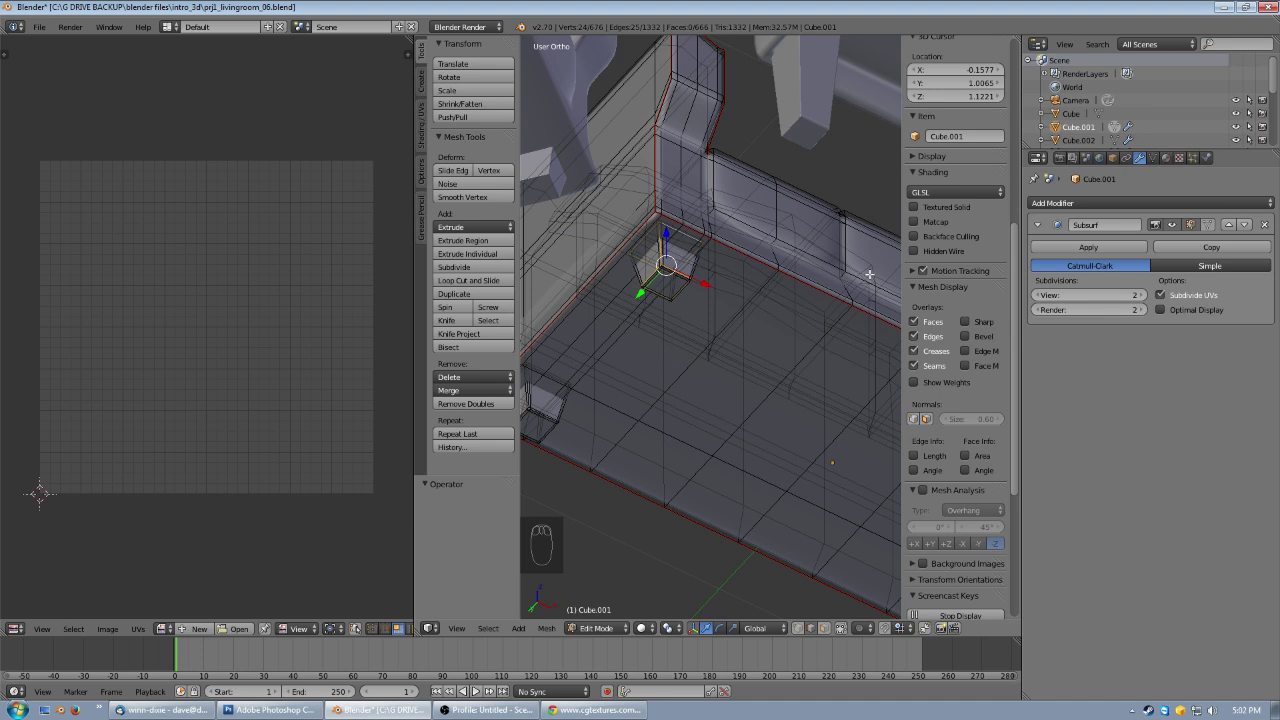
- Return to Object Mode and create a new sofa material named couch-seat fabric
click(1167, 158)
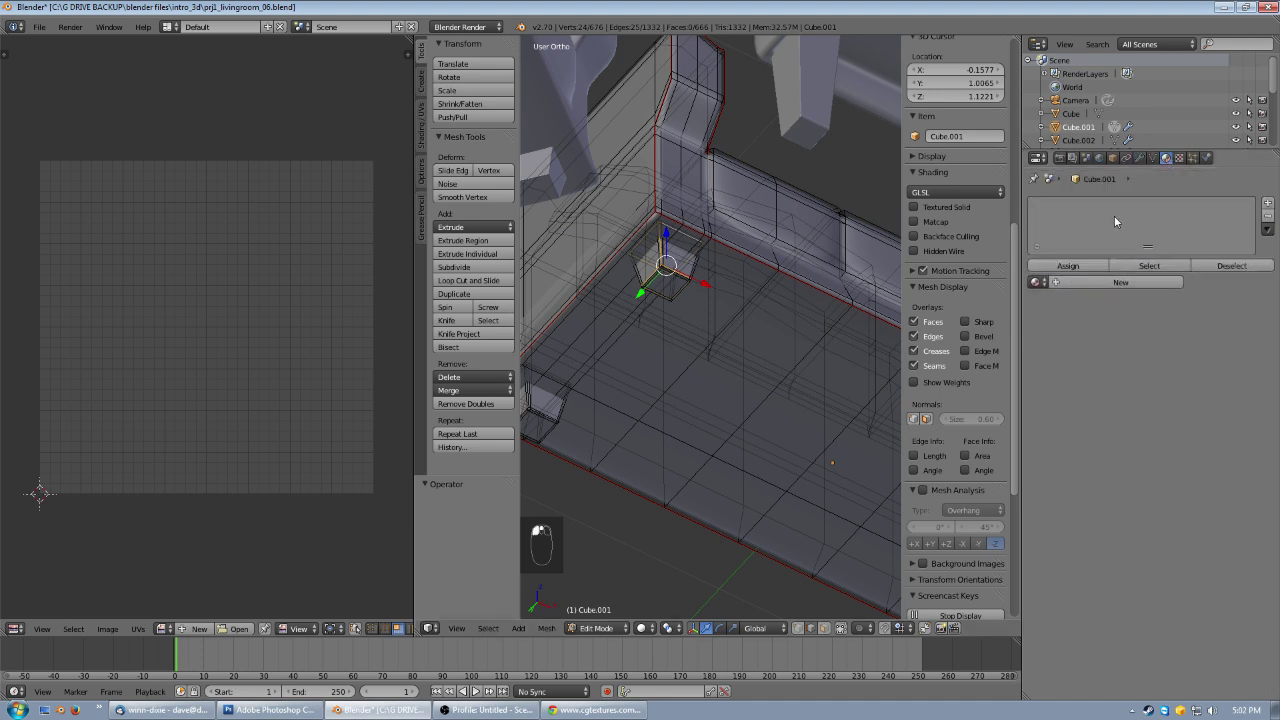
key(Tab)
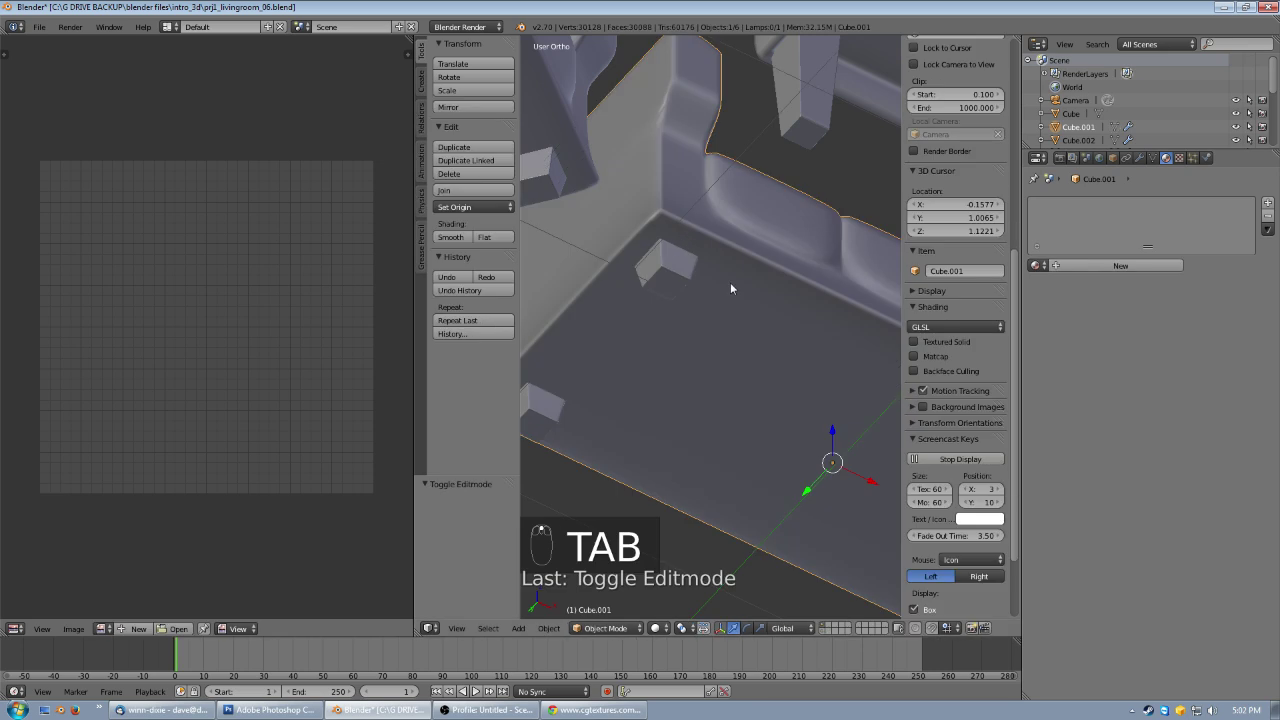
click(1120, 265)
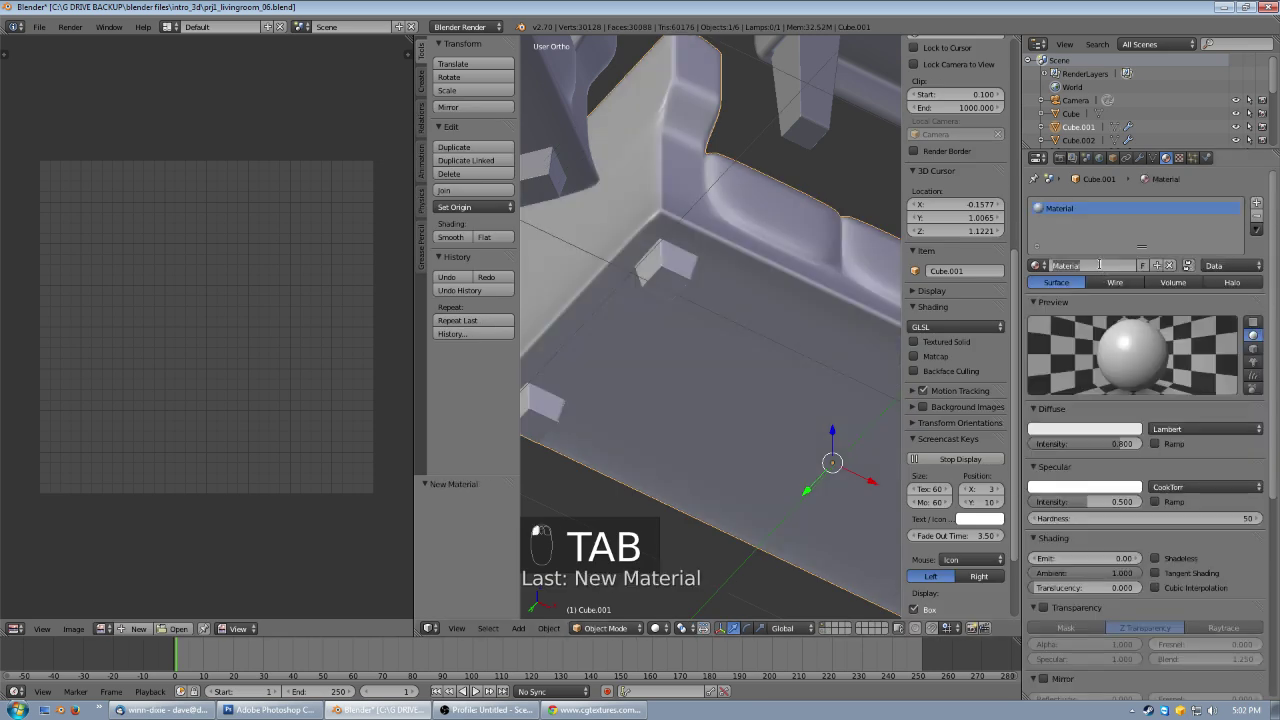
text(couch-seat)
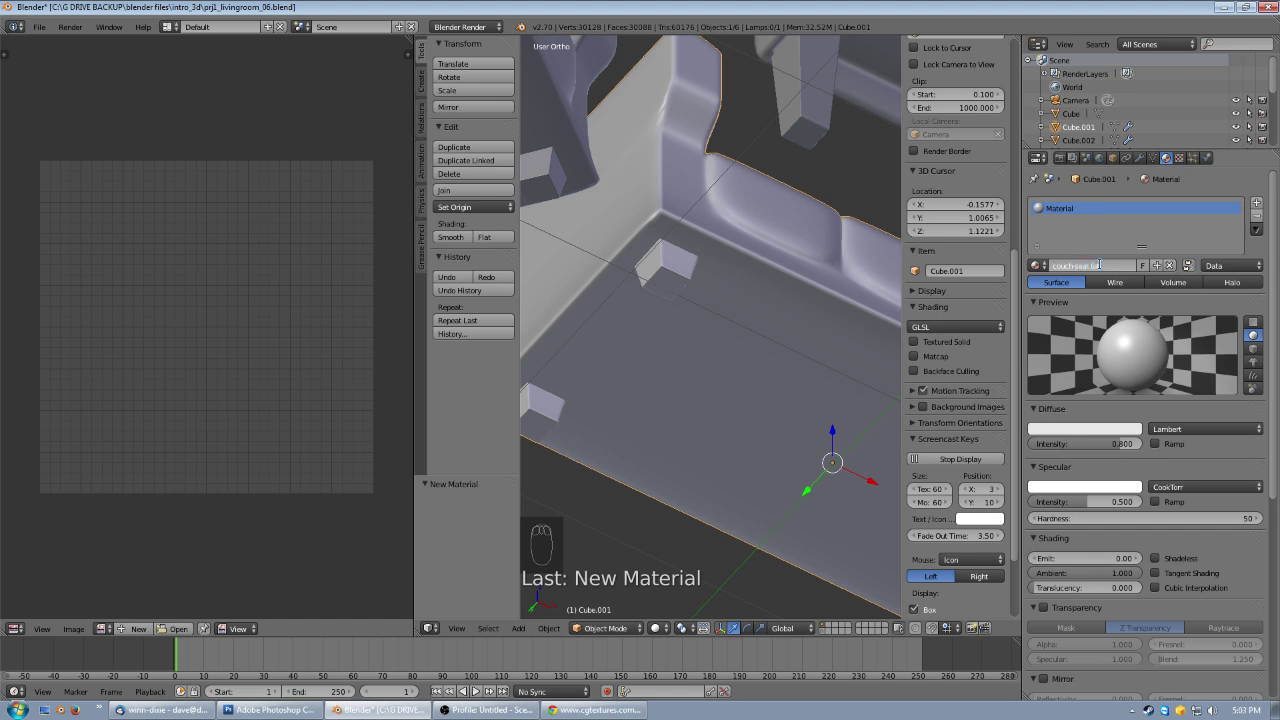
text( fabric)
key(Return)
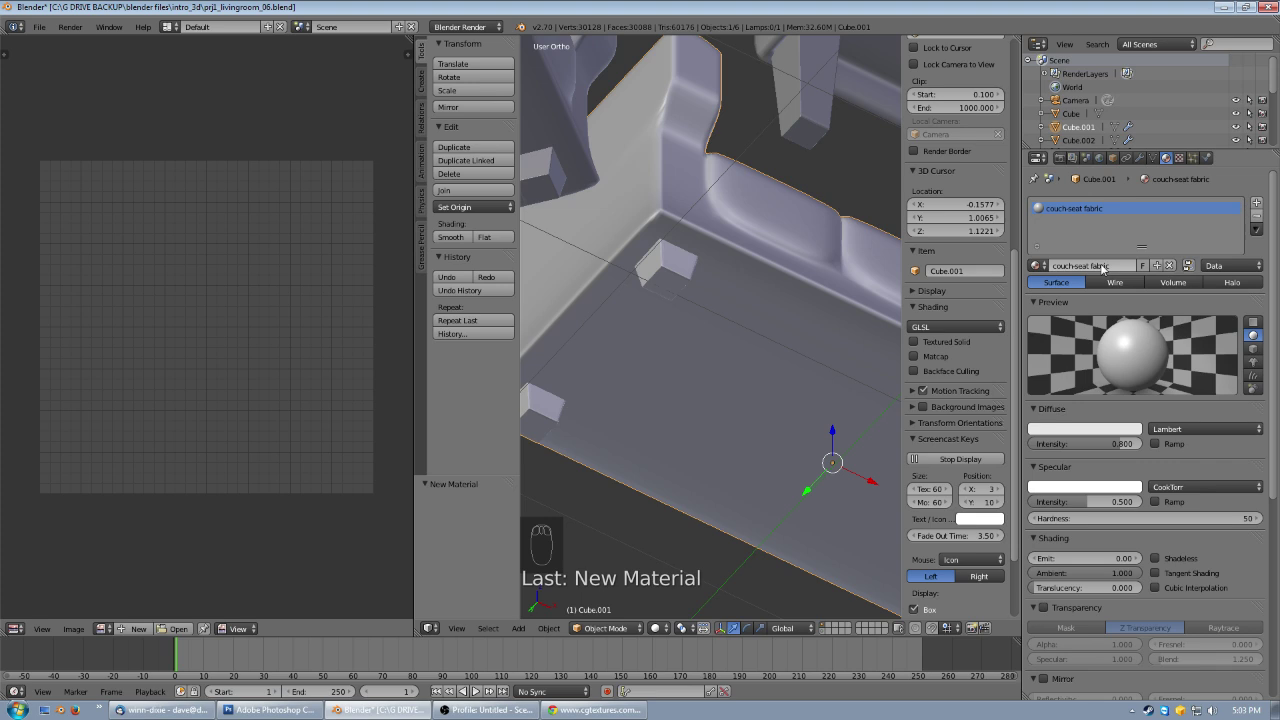
- Add a second material slot to the sofa with a new material named furniture legs
click(1257, 204)
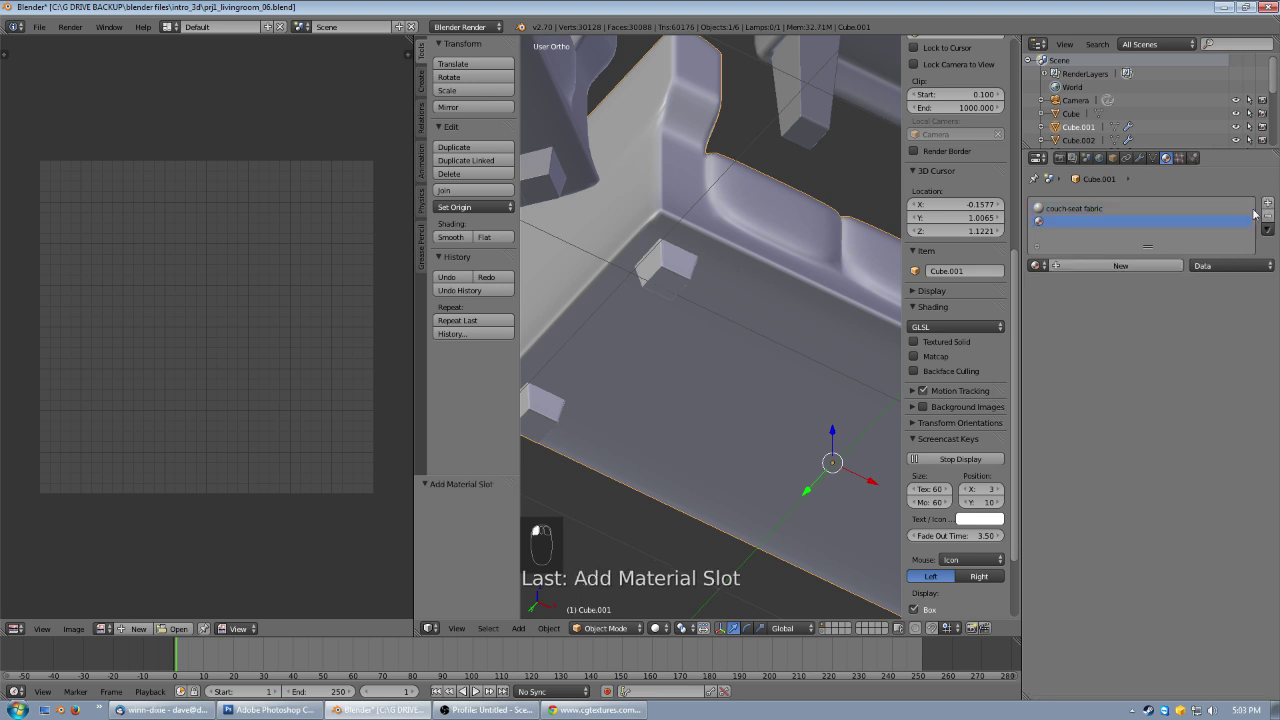
click(1095, 265)
click(1095, 265)
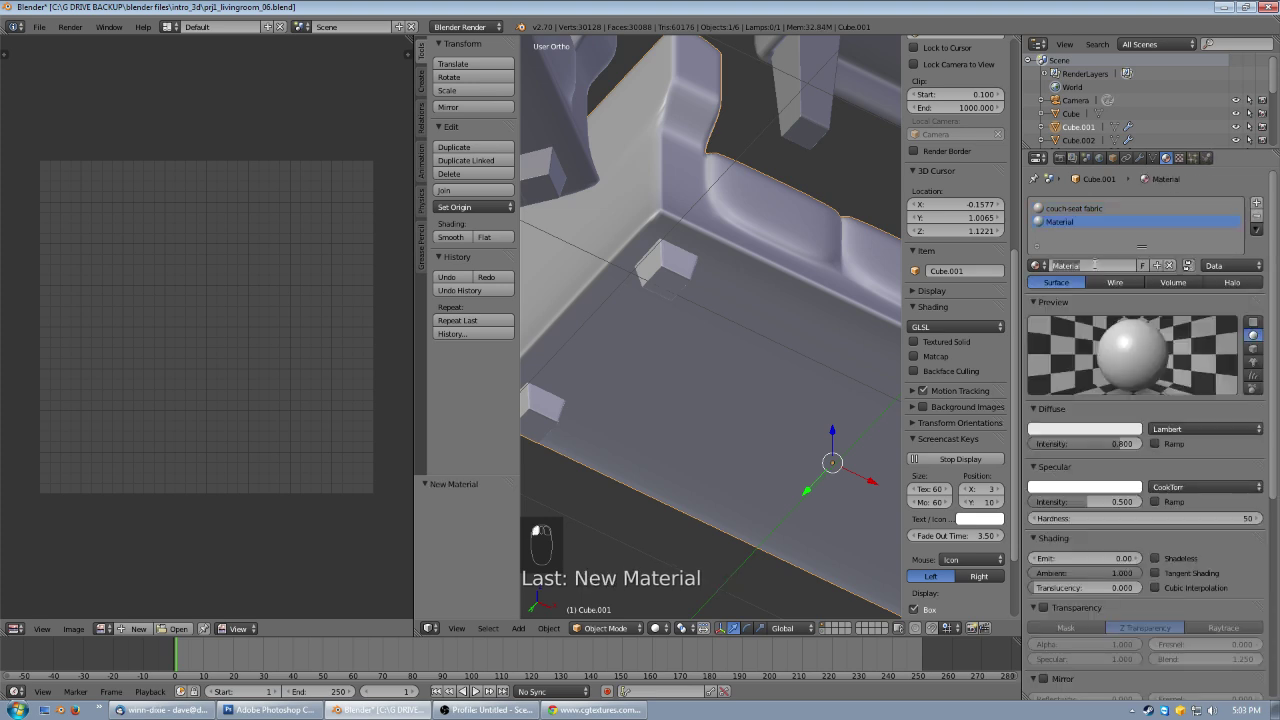
text(furniture legs)
key(Return)
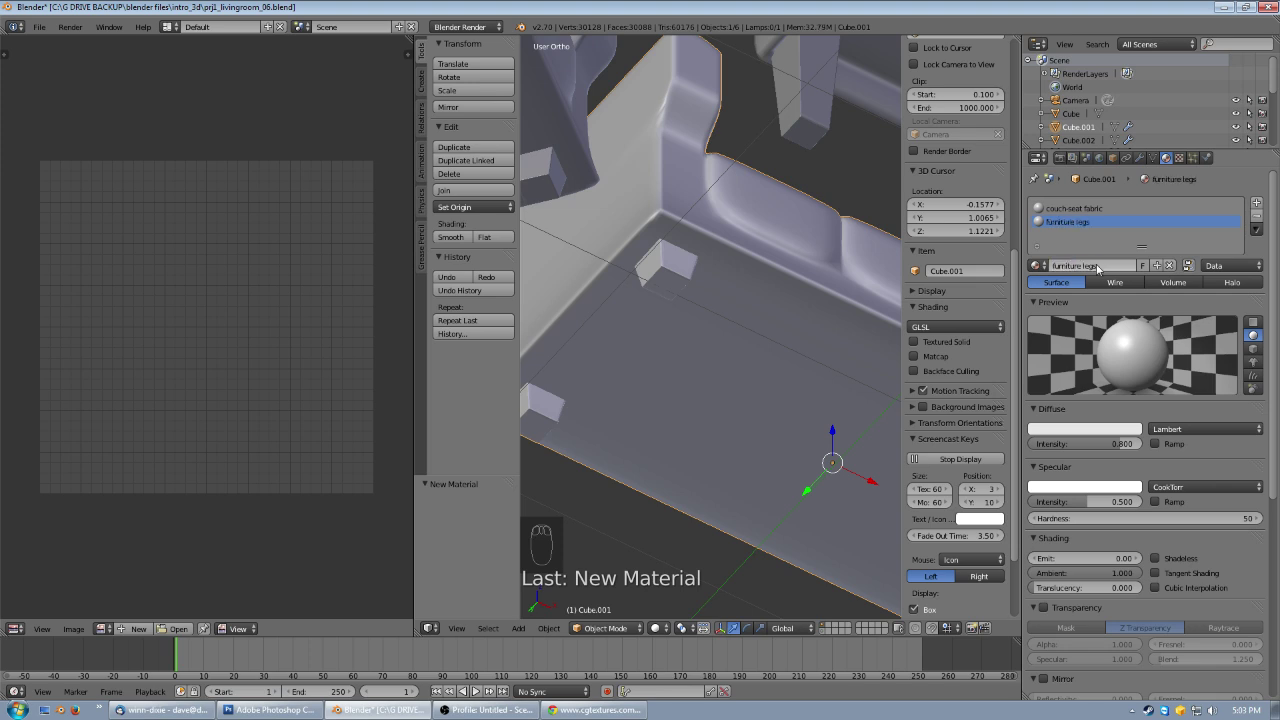
- Rename the first material, couch-seat fabric, as furniture fabric
click(1073, 209)
click(1094, 267)
drag(1088, 266, 904, 262)
text(furnit)
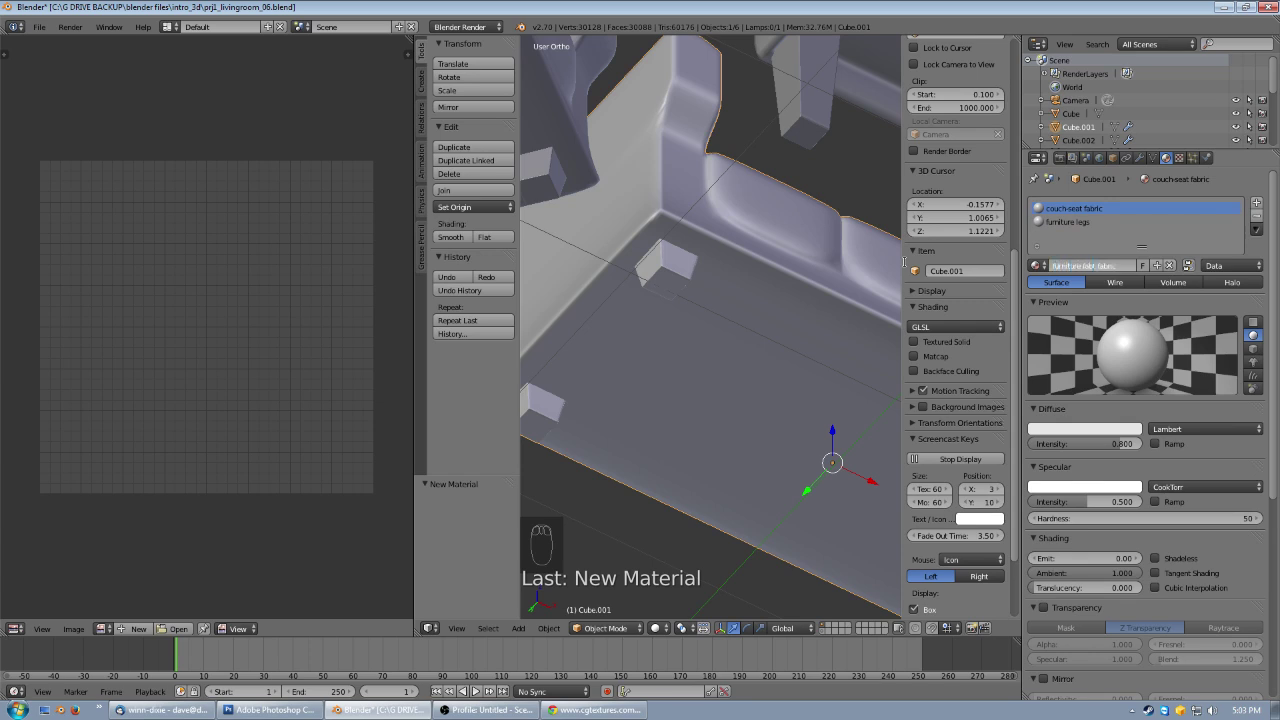
text(ure fabric)
key(Return)
- Give the furniture legs material a tan diffuse color
click(1076, 222)
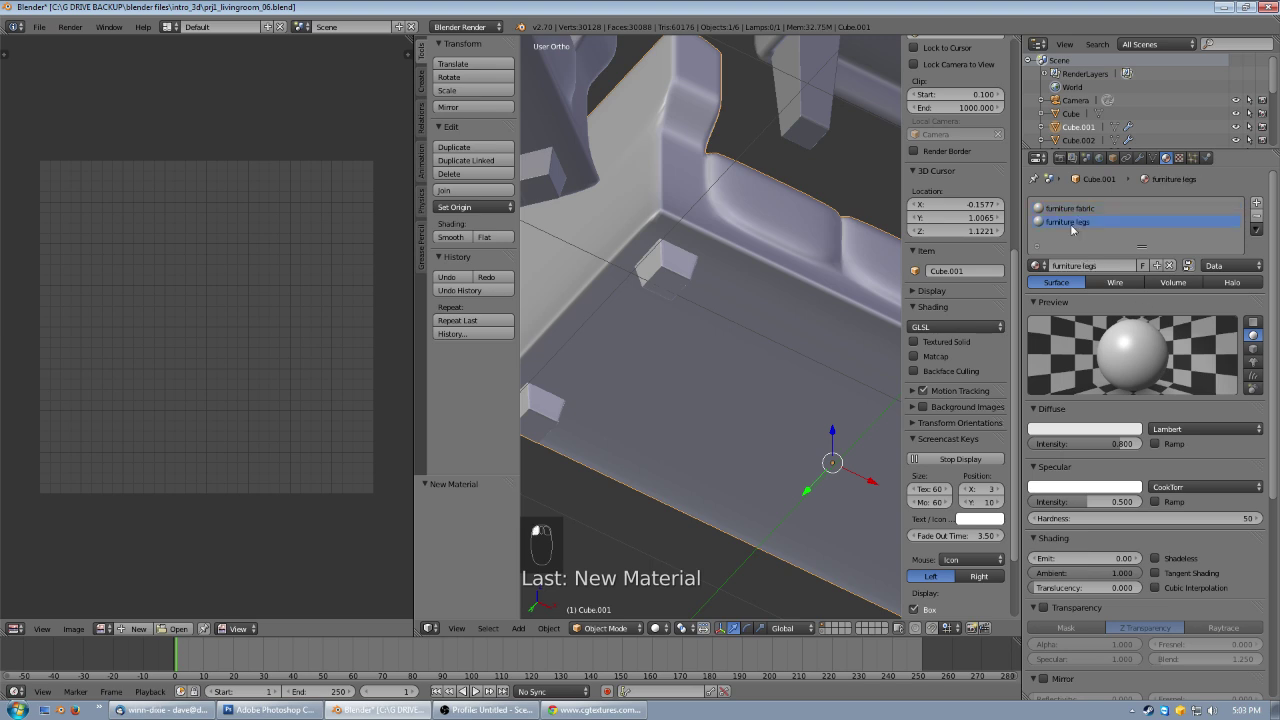
click(1084, 430)
drag(1142, 260, 1074, 321)
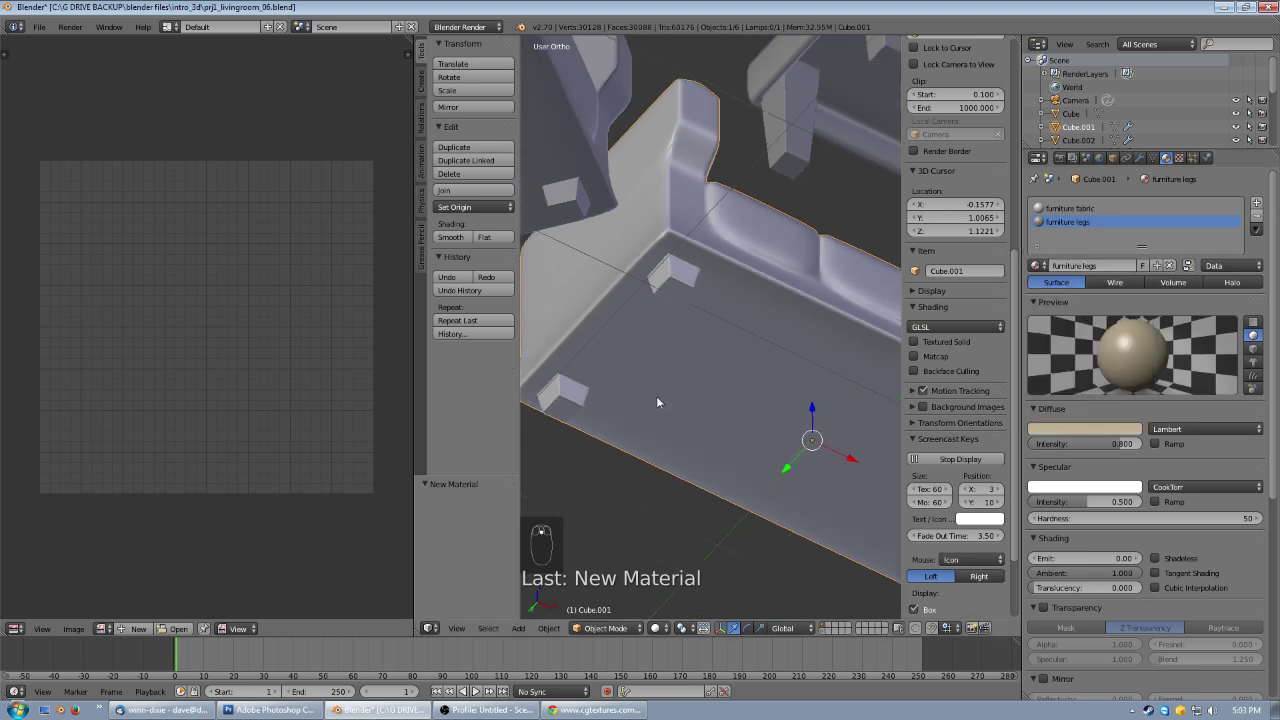
- In Edit Mode, select all four sofa legs through their linked faces and assign the furniture legs material to them
key(Tab)
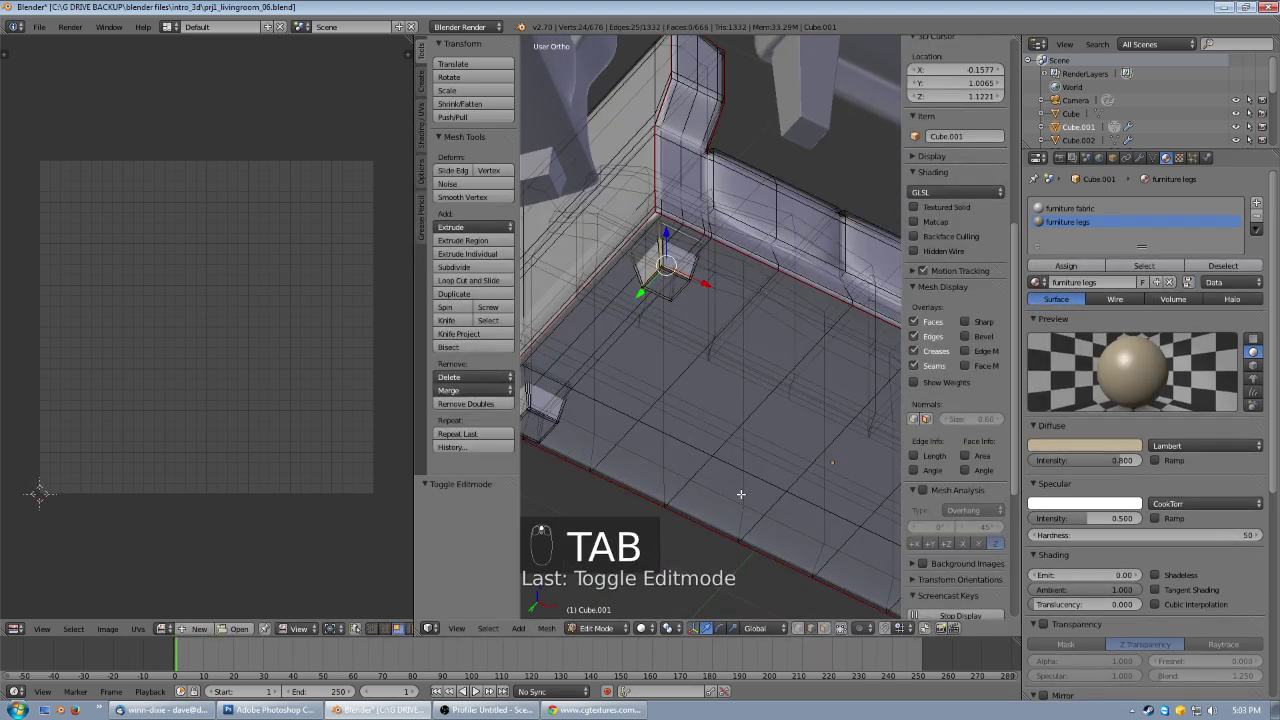
click(823, 629)
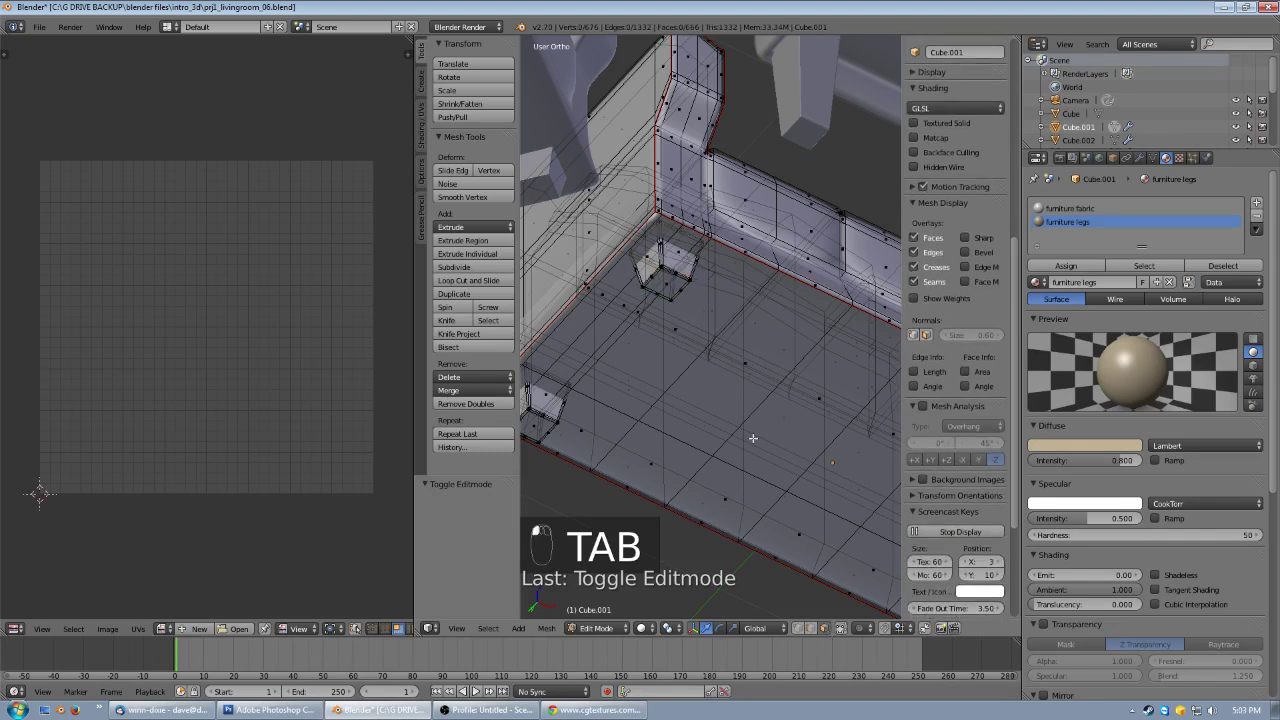
right_click(665, 285)
middle_drag(532, 424, 670, 358)
shift+right_click(700, 483)
shift+right_click(810, 360)
key(ctrl+l)
middle_drag(843, 366, 760, 376)
click(1067, 222)
click(1066, 266)
key(Tab)
middle_drag(726, 330, 760, 310)
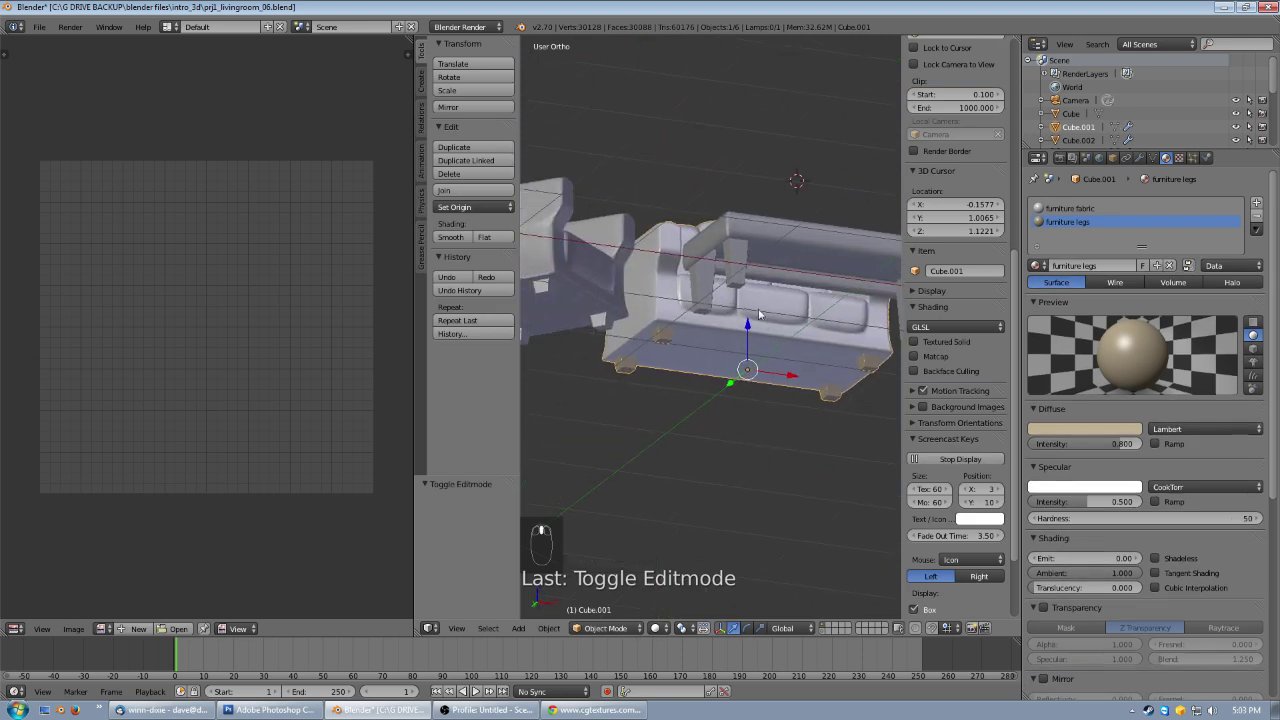
scroll(758, 314, up, 2)
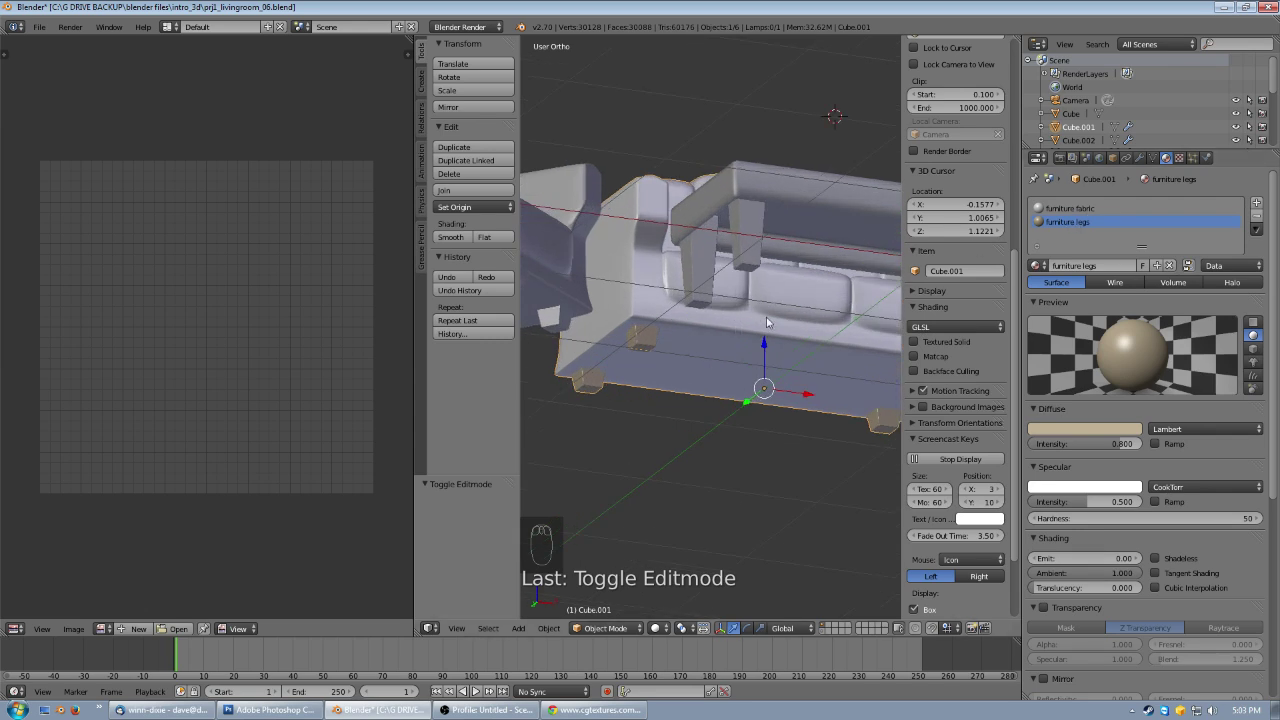
- Make furniture fabric the active material, enter Edit Mode and select all UVs of the sofa legs
click(1068, 208)
key(Tab)
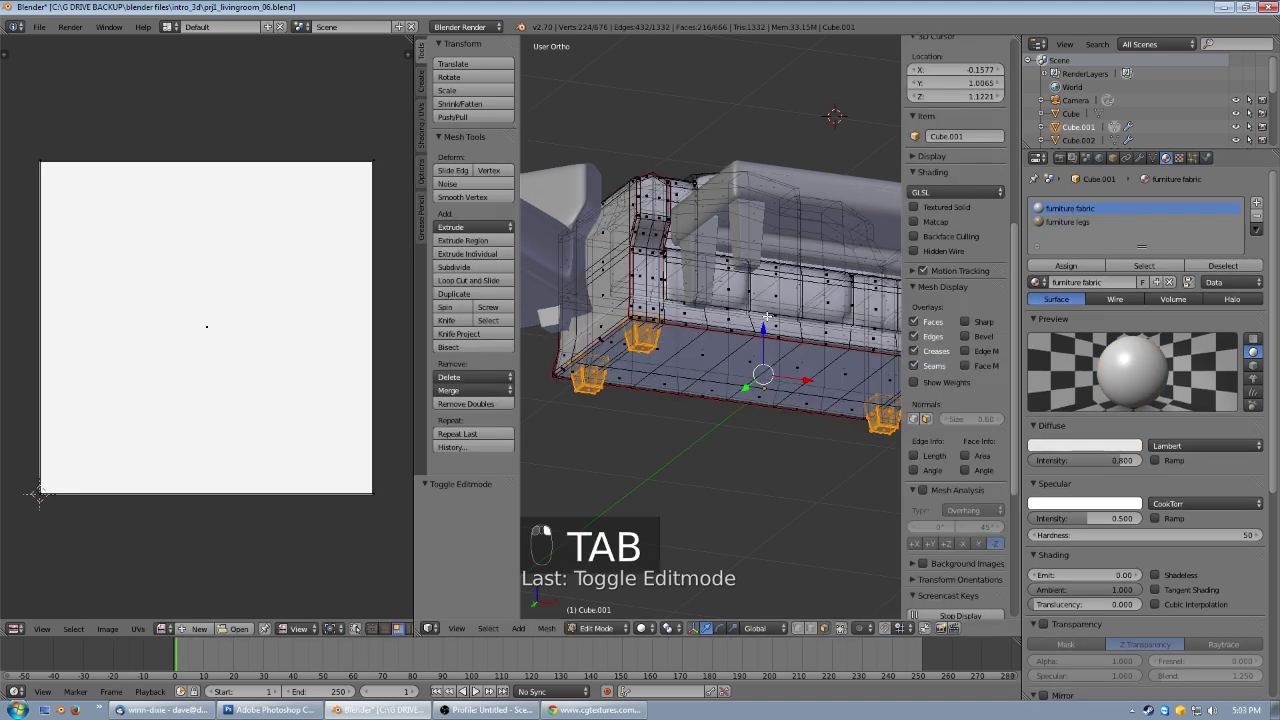
click(397, 114)
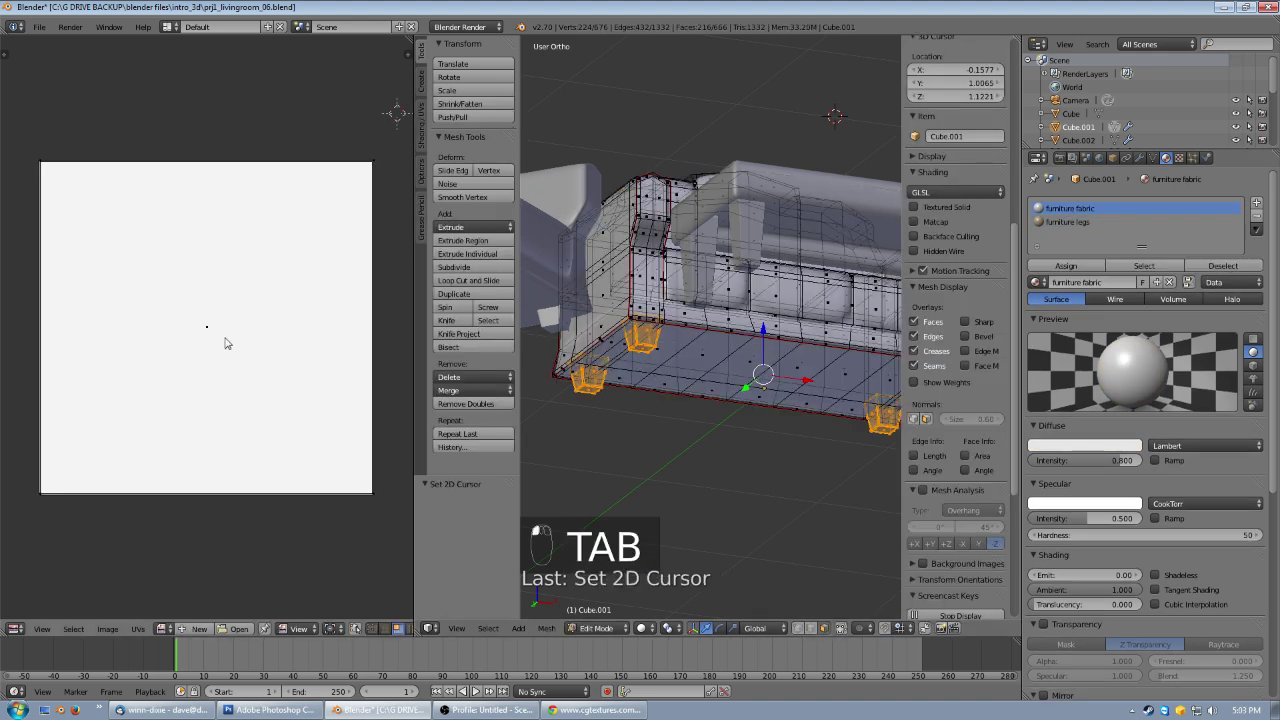
key(b)
key(b)
drag(22, 517, 370, 148)
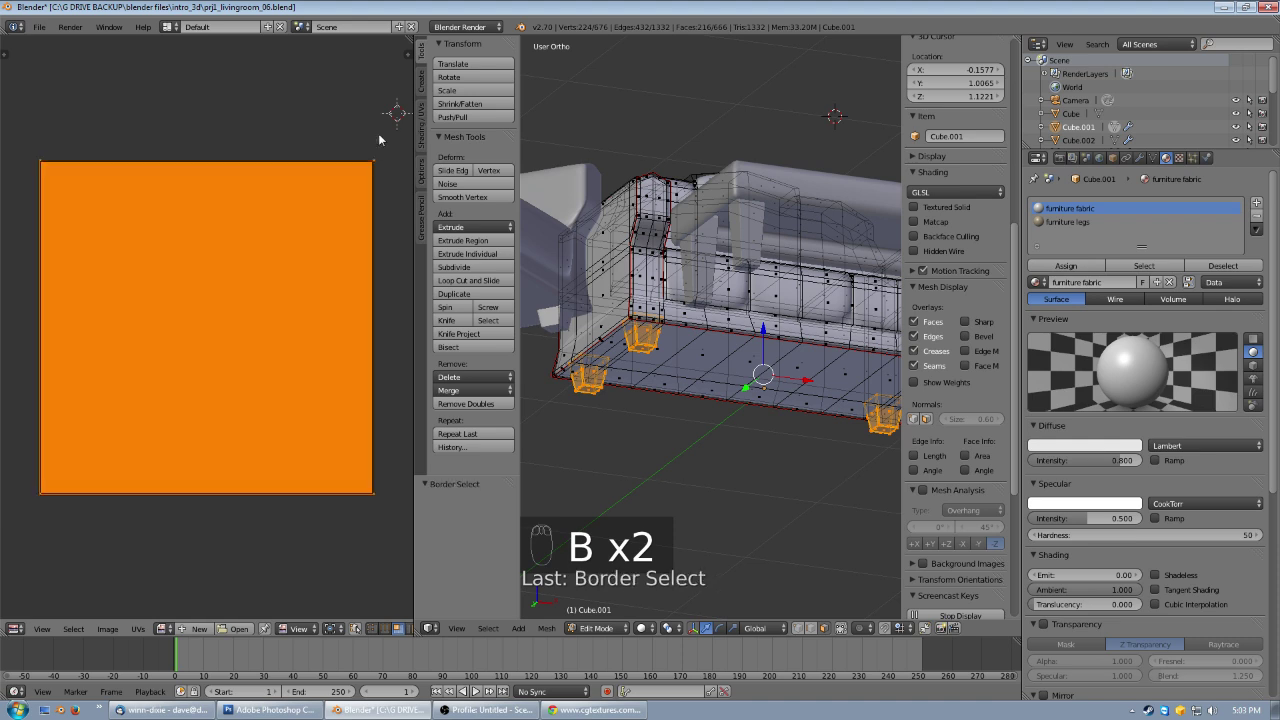
scroll(800, 373, down, 2)
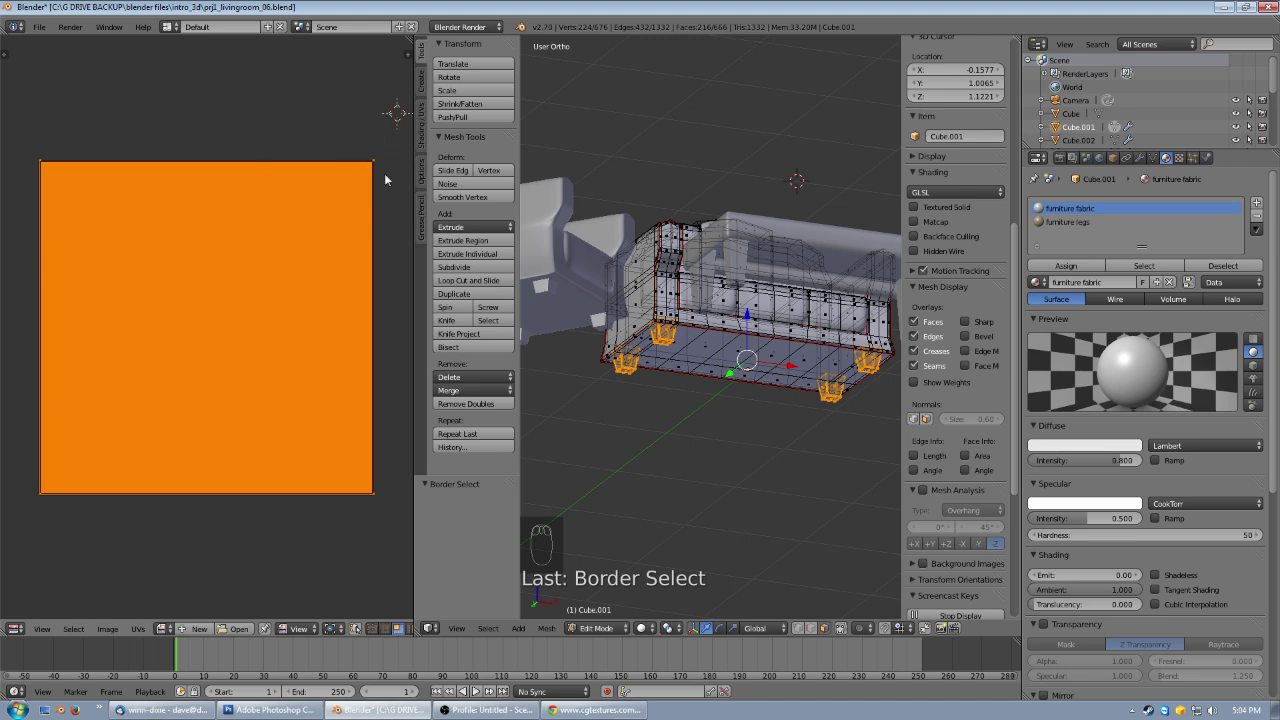
- Shrink the selected leg UVs to a small square and move them outside the upper-right corner of the UV grid
key(s)
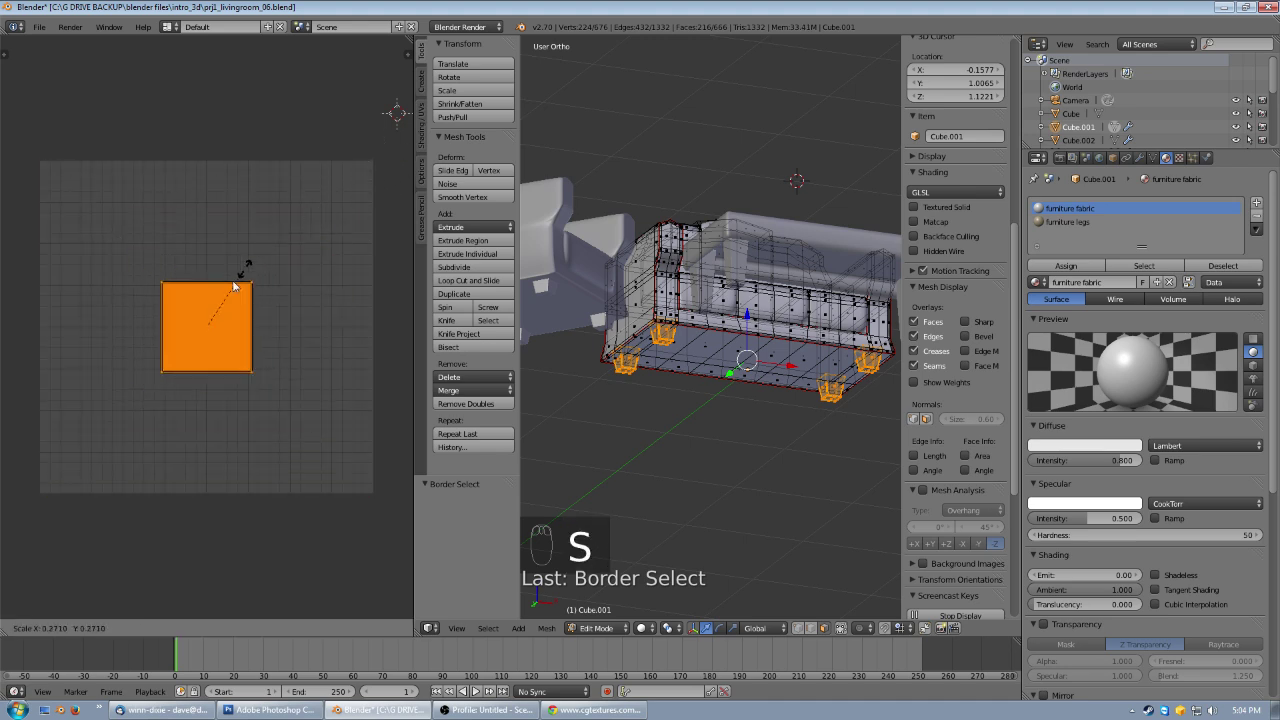
click(222, 307)
key(g)
click(409, 88)
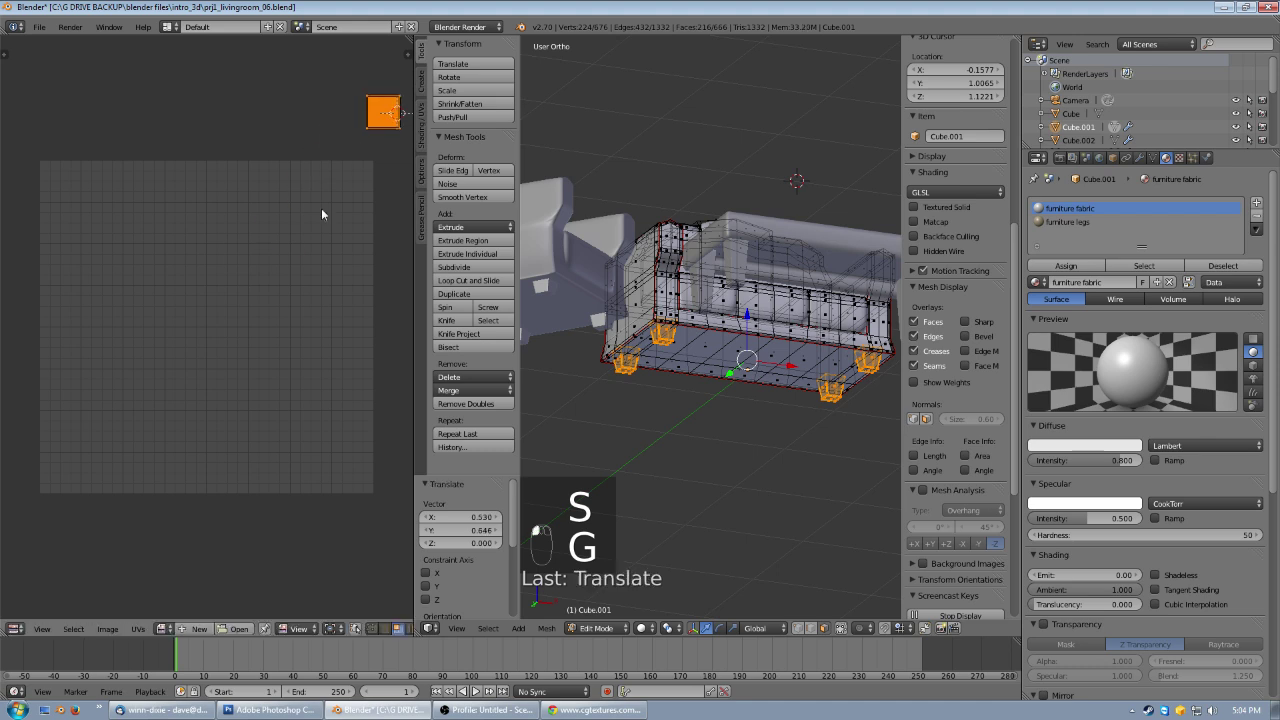
- Select the whole sofa mesh, select only the fabric islands inside the UV grid and unwrap them again
key(a)
key(a)
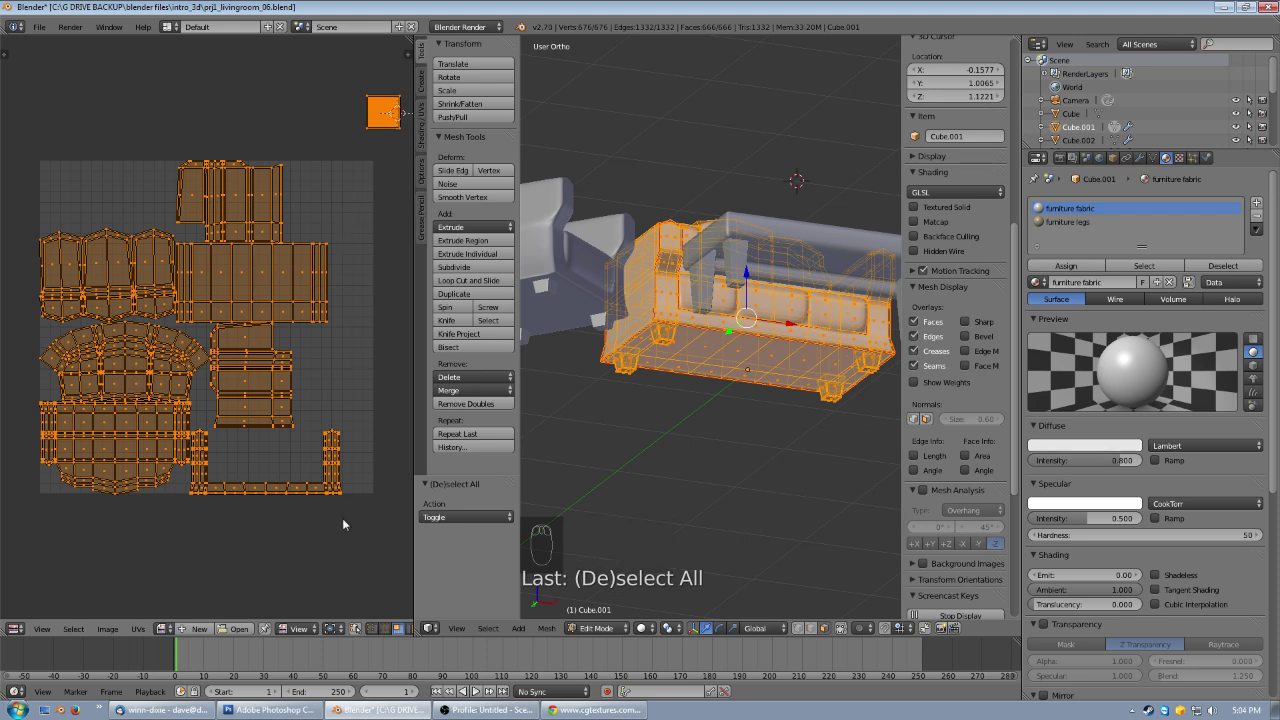
key(a)
key(b)
drag(370, 524, 30, 148)
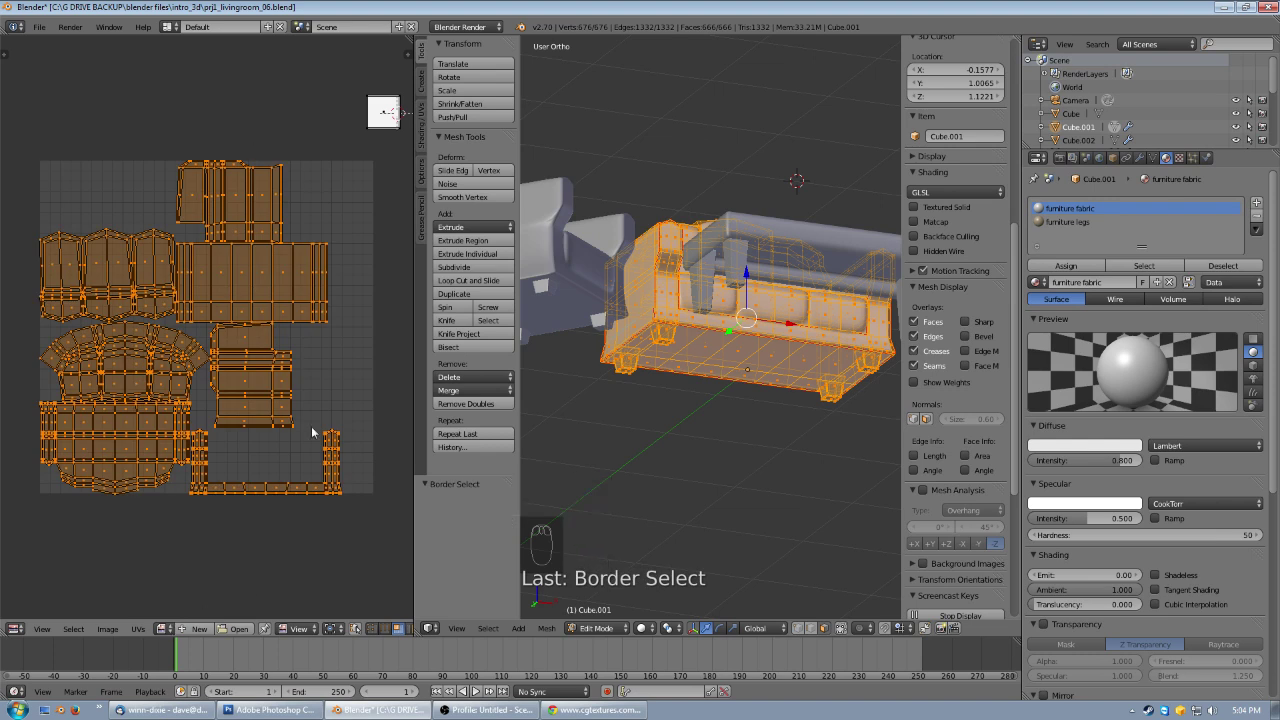
click(139, 629)
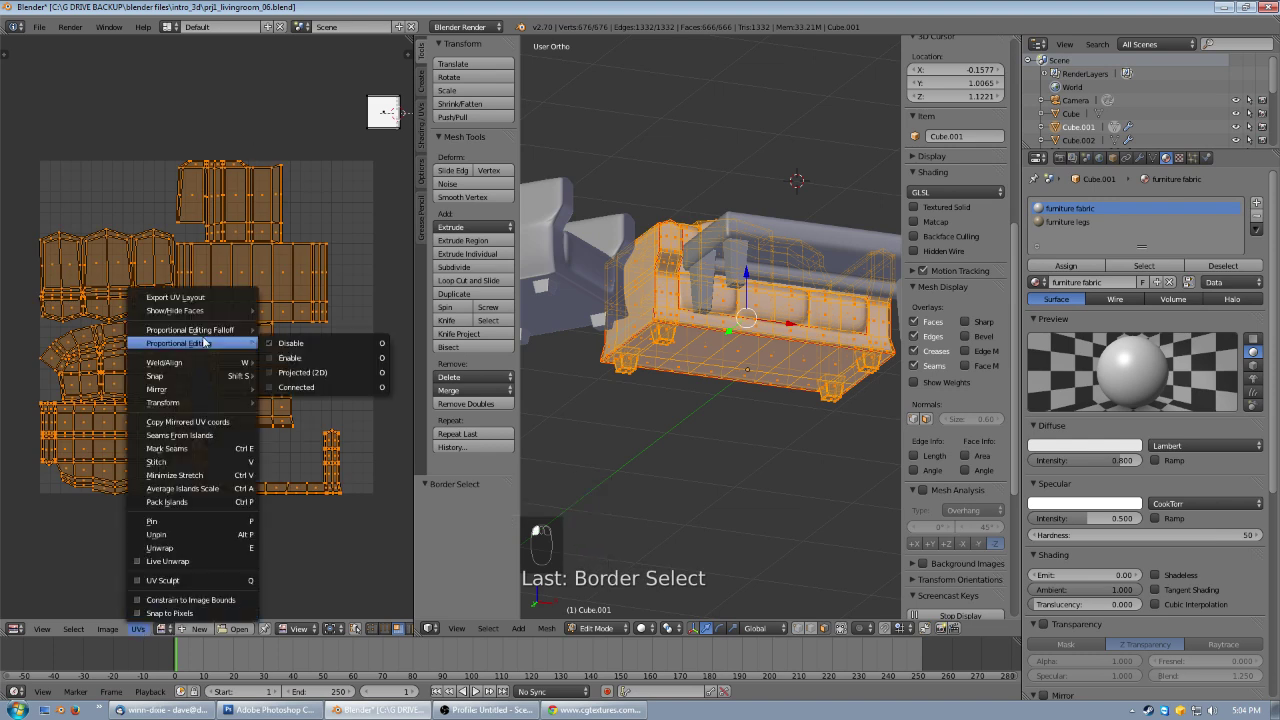
click(176, 548)
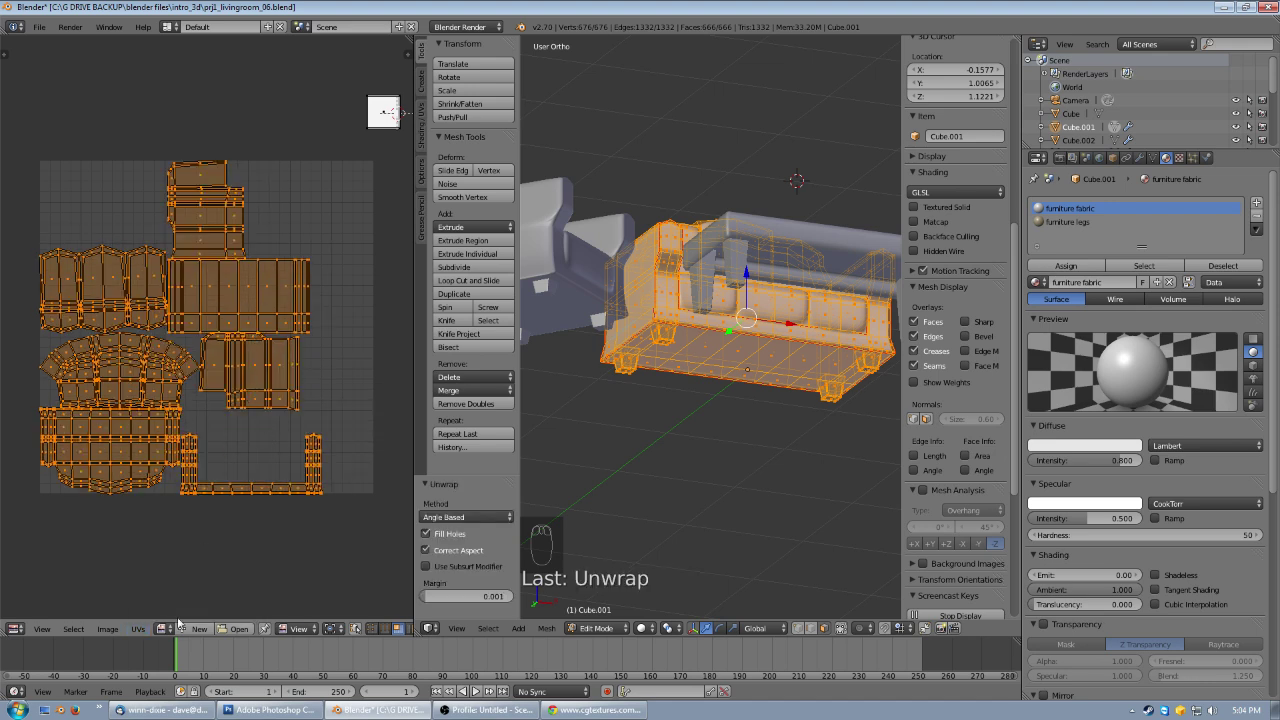
- Pack the selected fabric UV islands within the UV grid
click(138, 628)
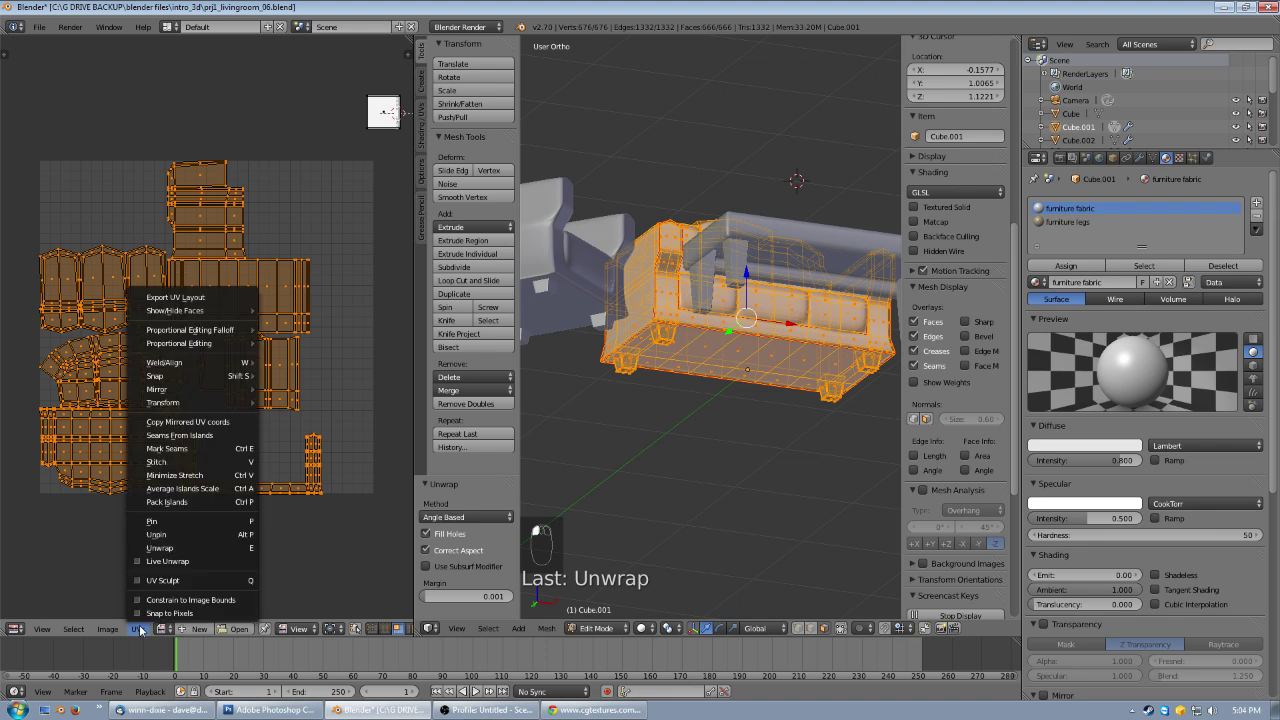
click(165, 502)
scroll(287, 295, up, 2)
scroll(287, 295, down, 2)
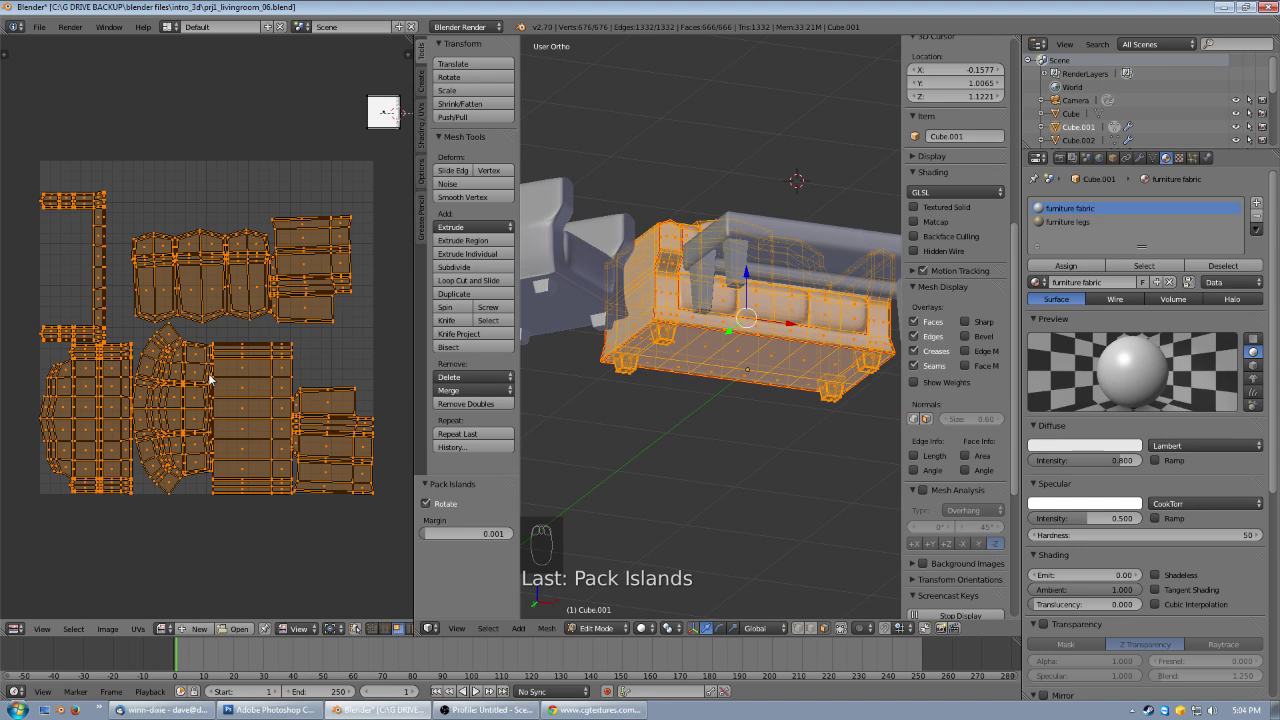
- Select the linked U-shaped UV island, rotate it 90° and move it back into the upper-left area of the UV grid
click(100, 260)
key(ctrl+l)
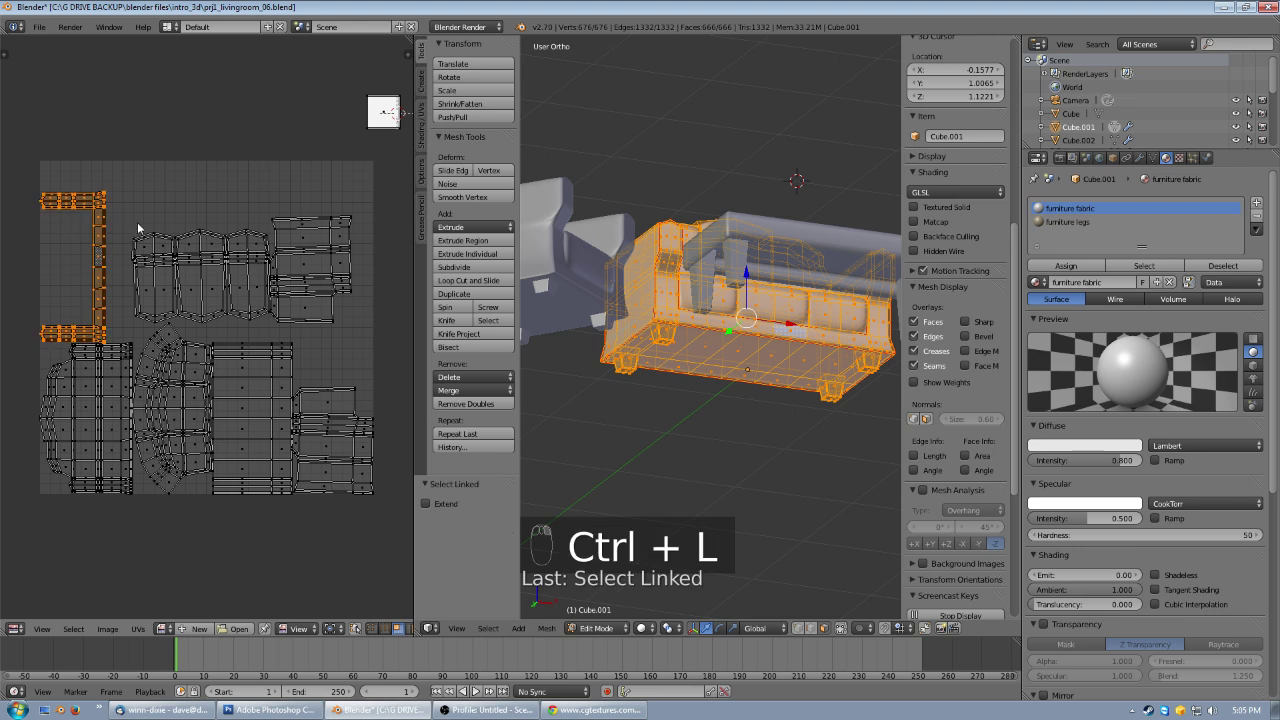
click(142, 176)
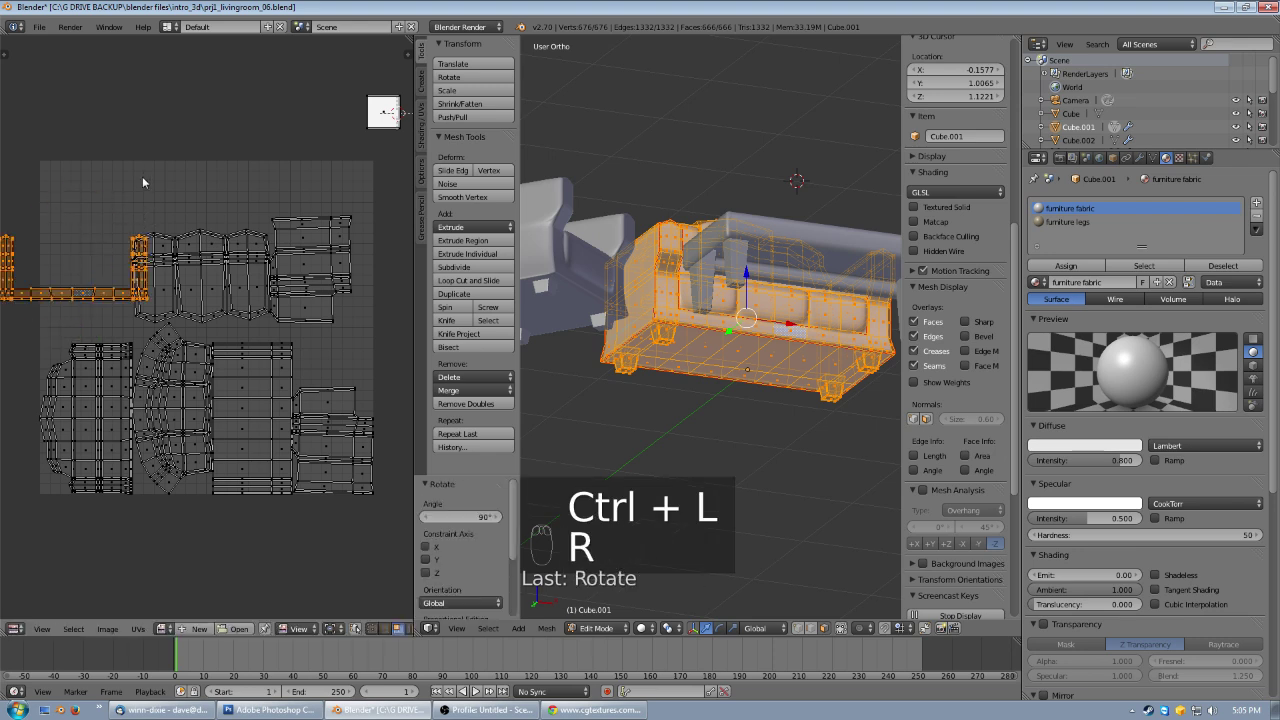
key(g)
click(224, 145)
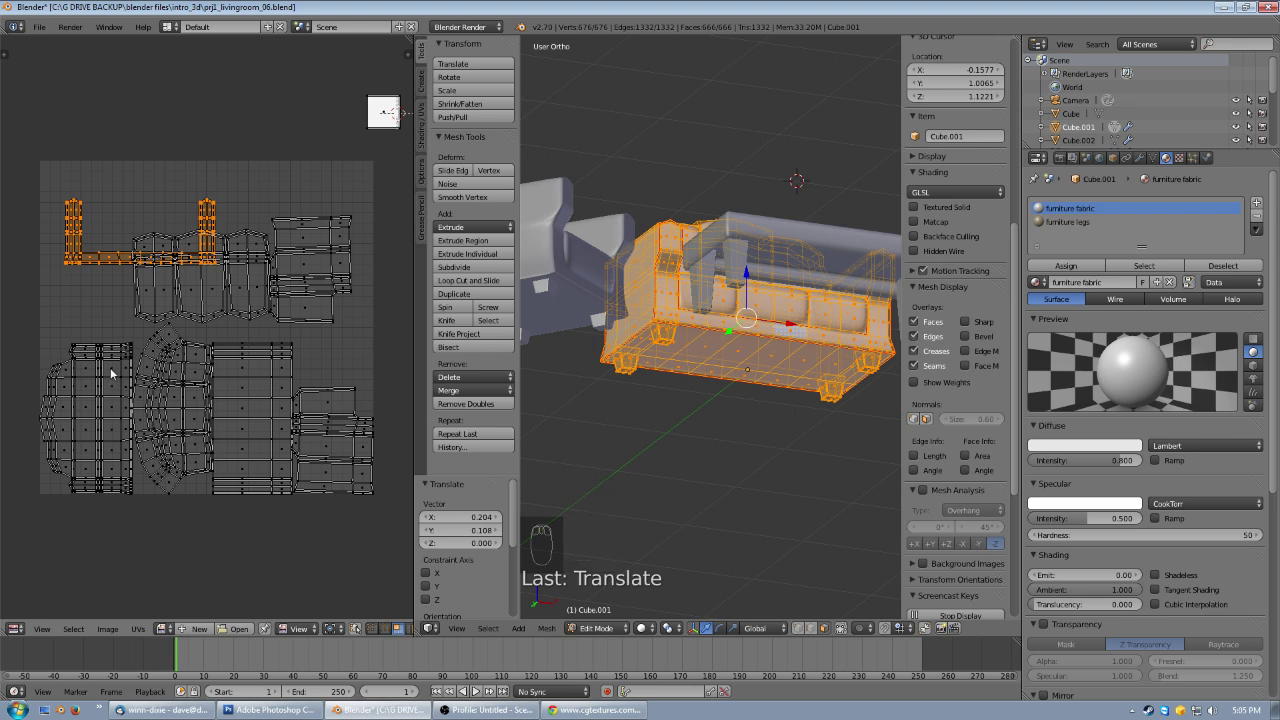
- Select the linked domed UV island at the lower left, rotate it to lie horizontally and move it toward the grid's center
key(ctrl+l)
key(r)
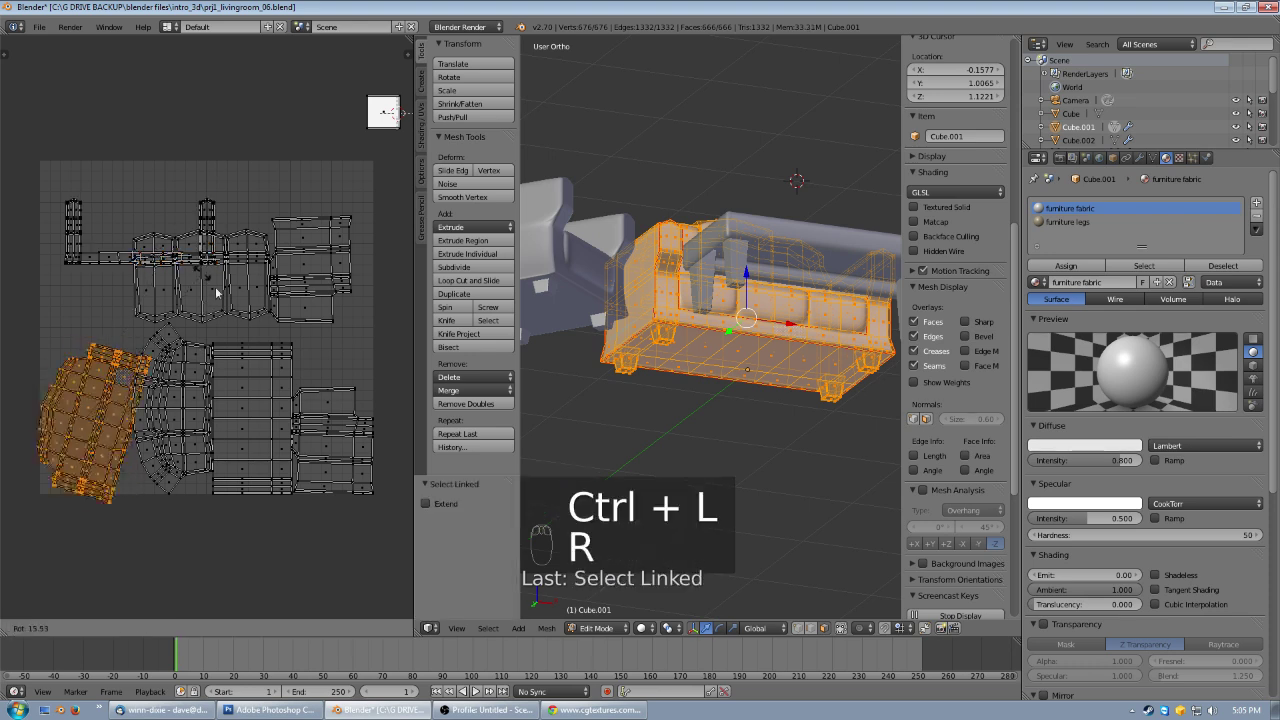
right_click(251, 390)
key(r)
click(251, 396)
key(g)
click(240, 410)
- Enlarge the domed island to nearly the full width of the UV grid and center it over the other islands
key(s)
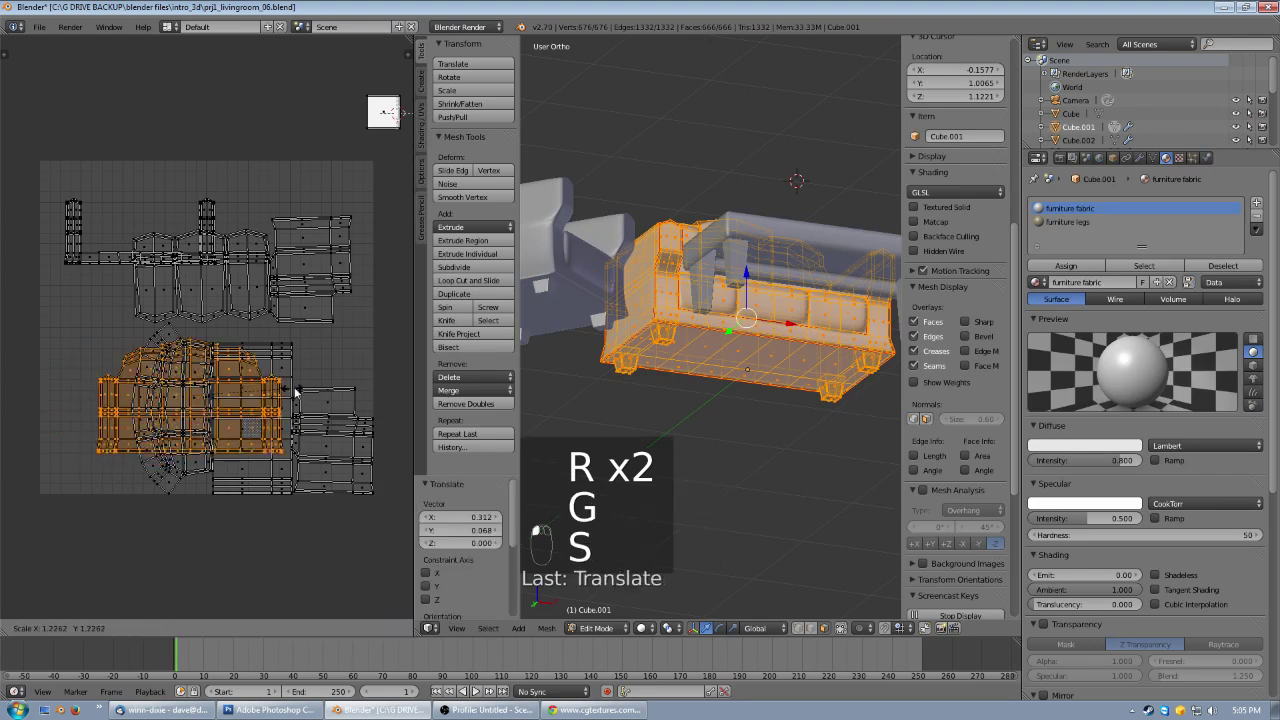
click(333, 372)
key(g)
click(341, 313)
key(s)
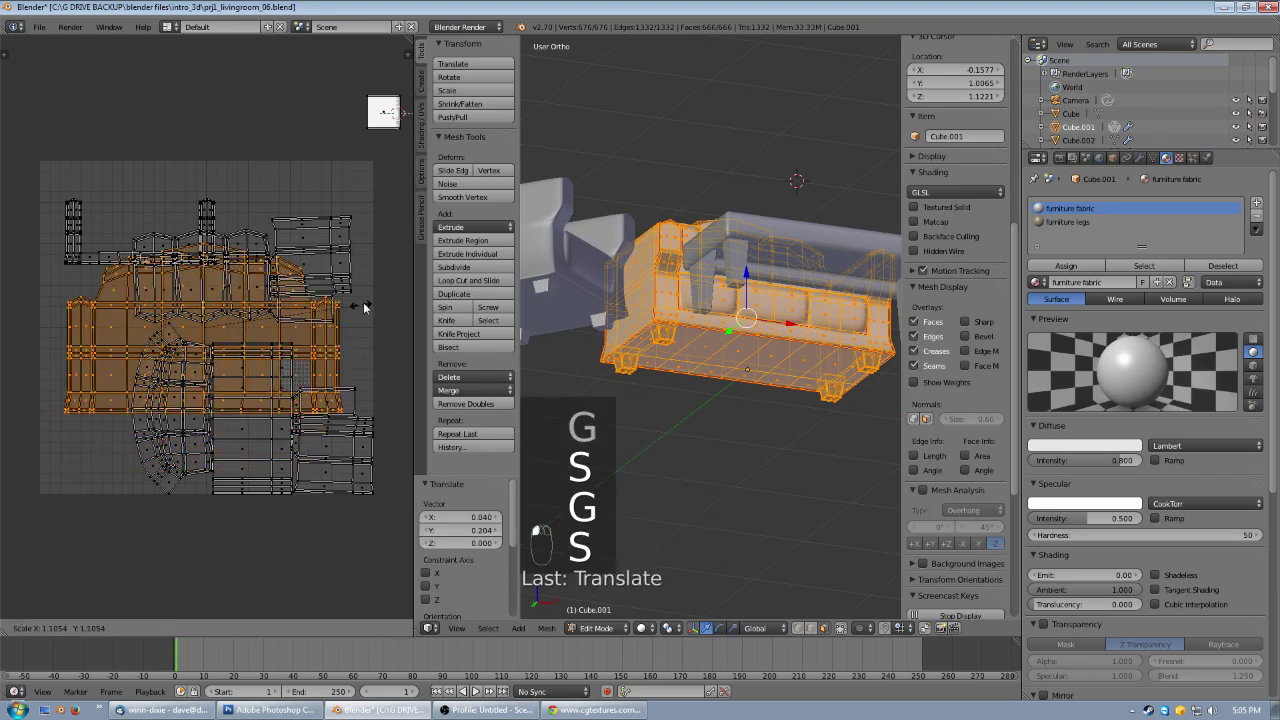
click(380, 289)
key(g)
click(386, 296)
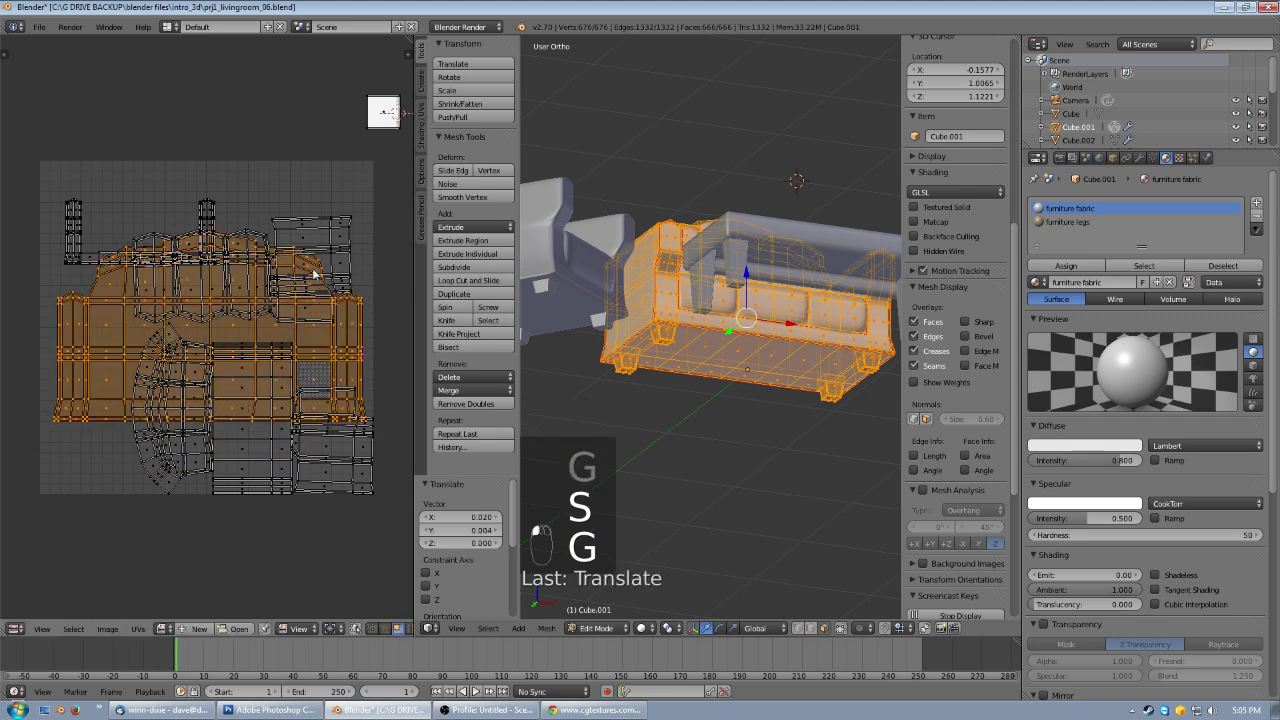
- Select the linked U-shaped island, enlarge it and center its base near the domed island's upper straight edge
right_click(78, 251)
key(ctrl+l)
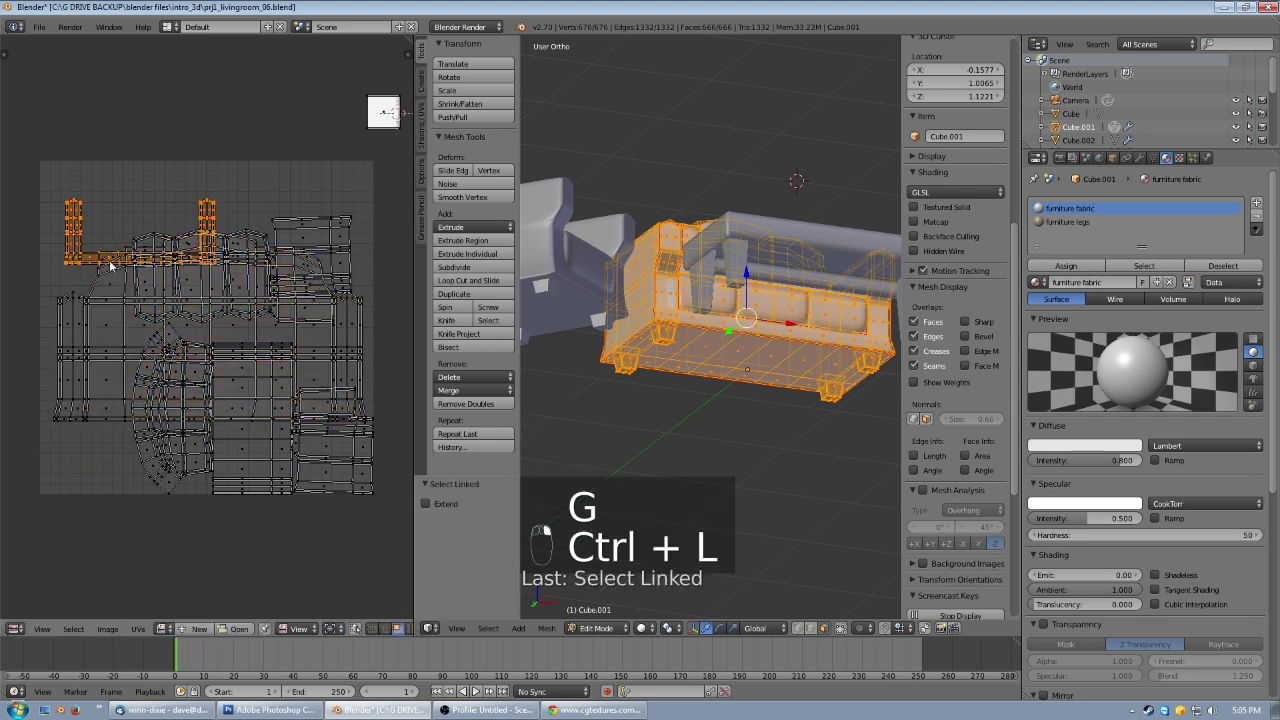
key(s)
click(200, 258)
key(g)
click(268, 253)
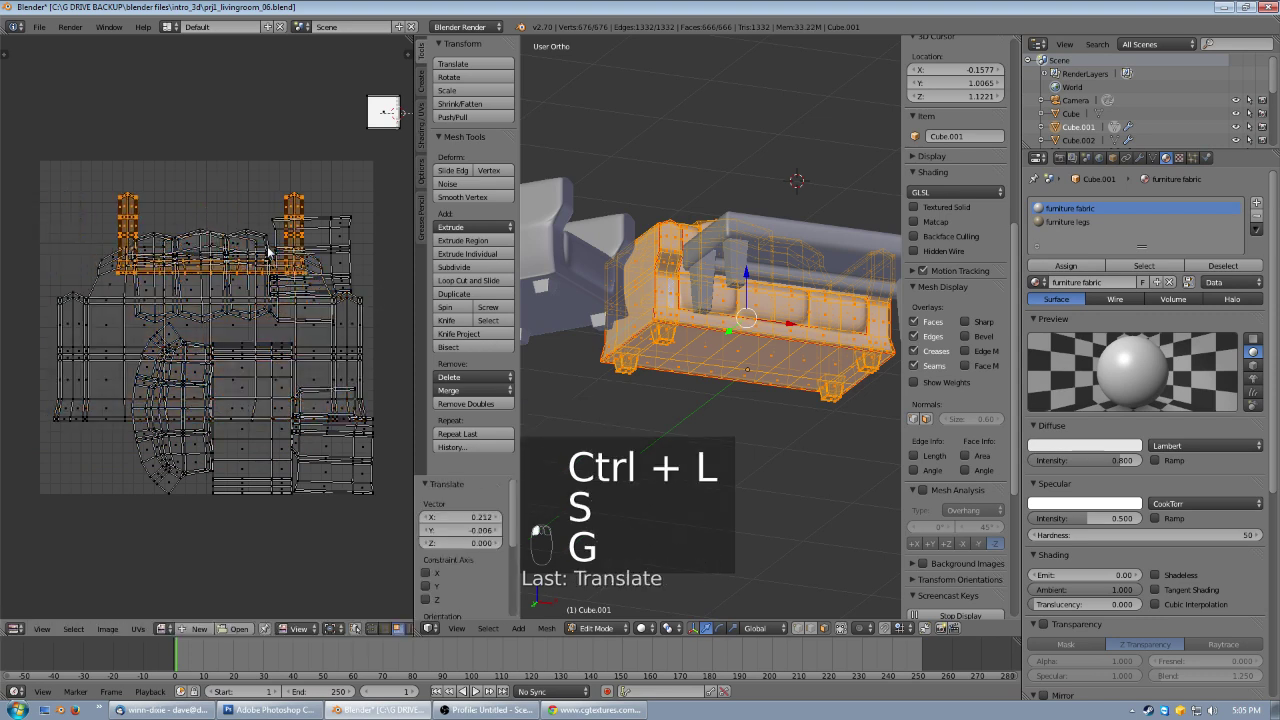
key(s)
click(336, 232)
key(g)
click(336, 238)
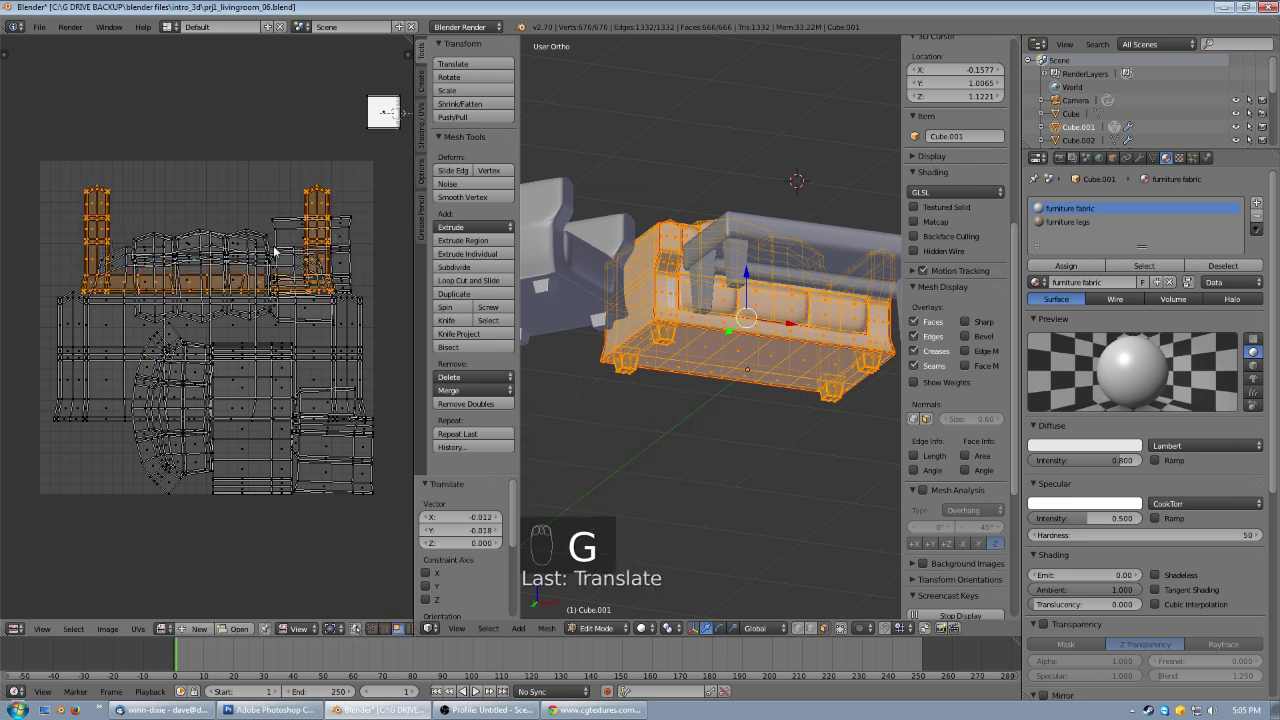
- Scale the U-shaped island further to match the domed island's width and fit it into the upper half of the grid
key(s)
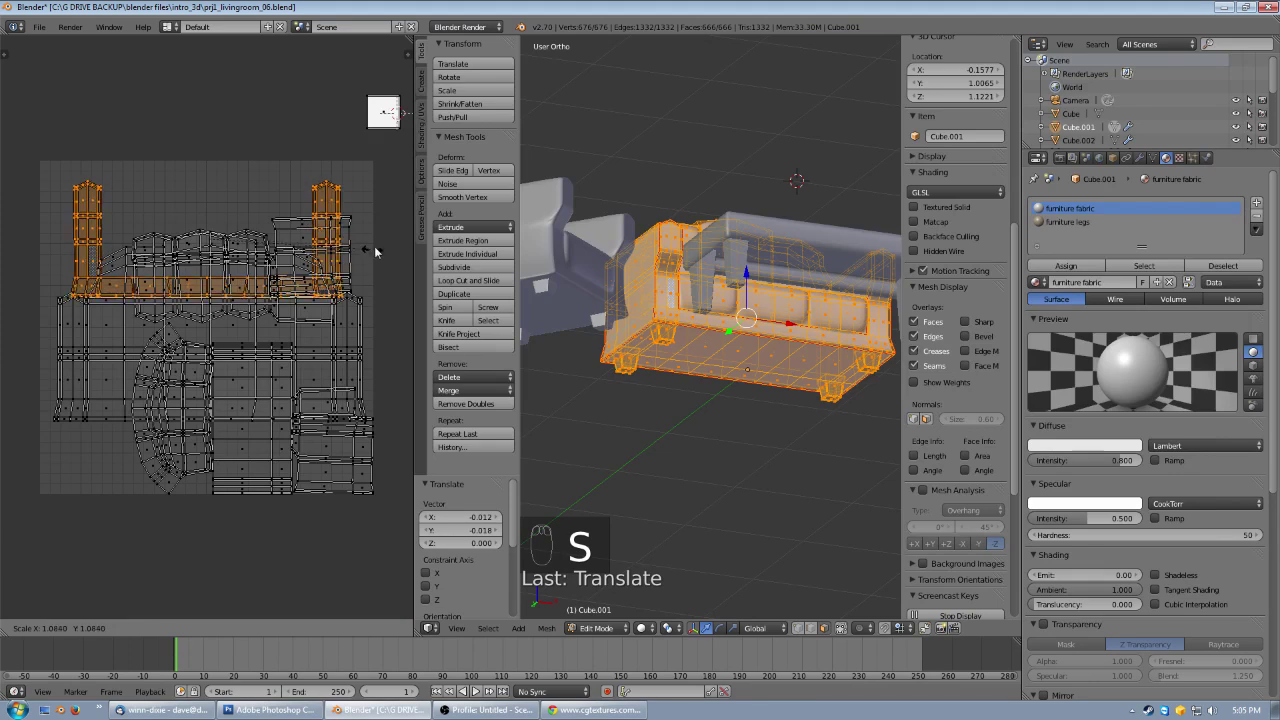
click(380, 240)
key(g)
click(382, 252)
key(s)
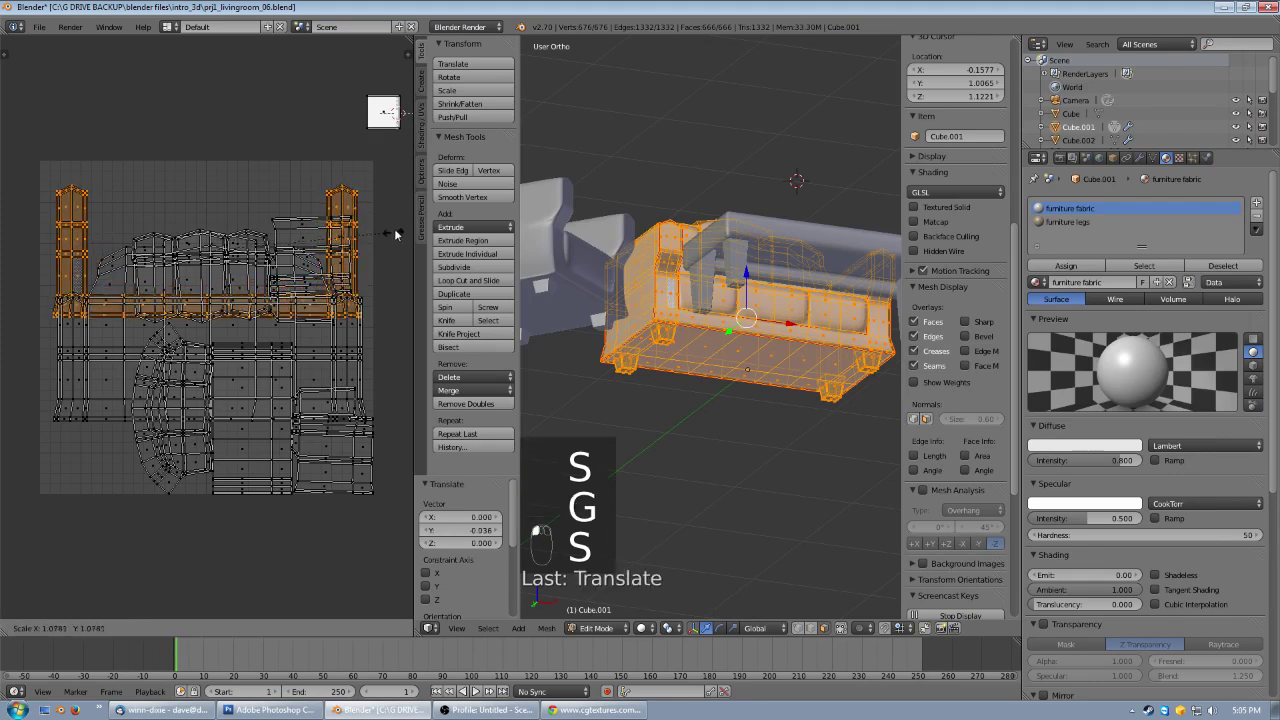
click(392, 236)
key(g)
click(364, 298)
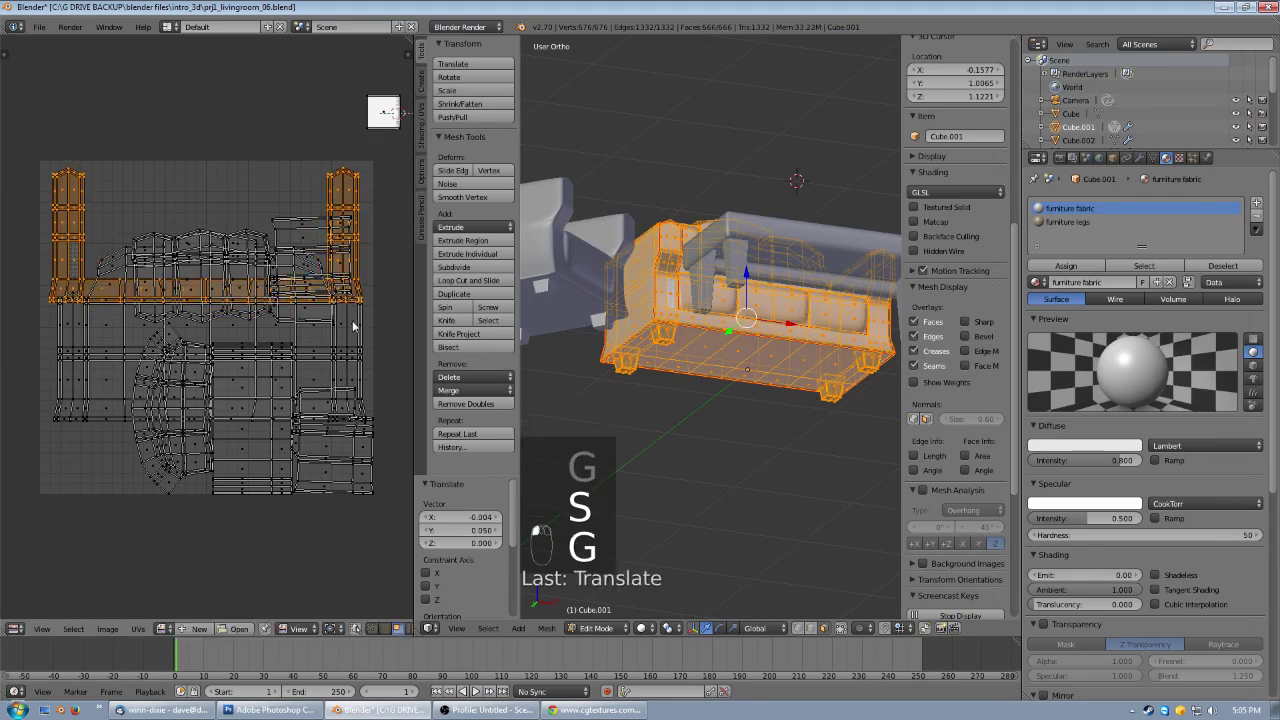
- Select the linked scalloped cushion island, straighten it and enlarge it to span most of the UV grid's width
click(151, 238)
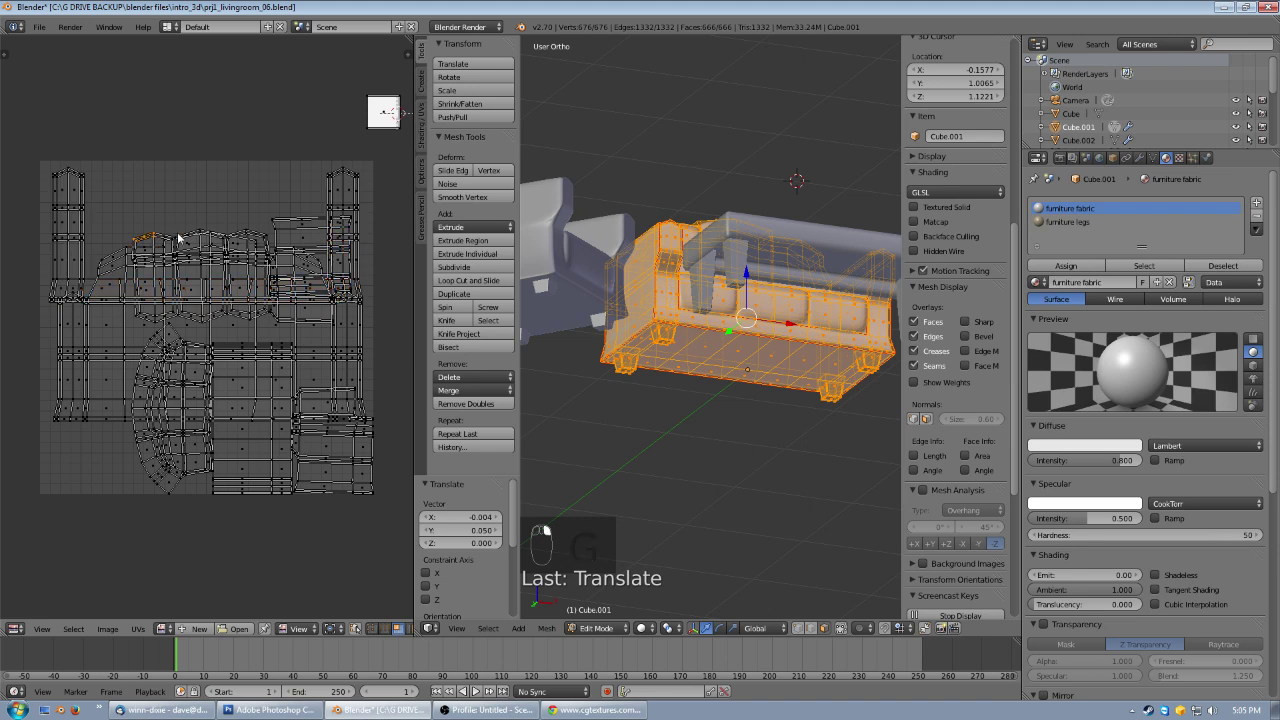
key(ctrl+l)
key(s)
click(340, 228)
key(r)
click(365, 212)
key(s)
click(400, 194)
- Position the scalloped cushion island over the upper part of the UV grid and fine-tune its rotation
key(g)
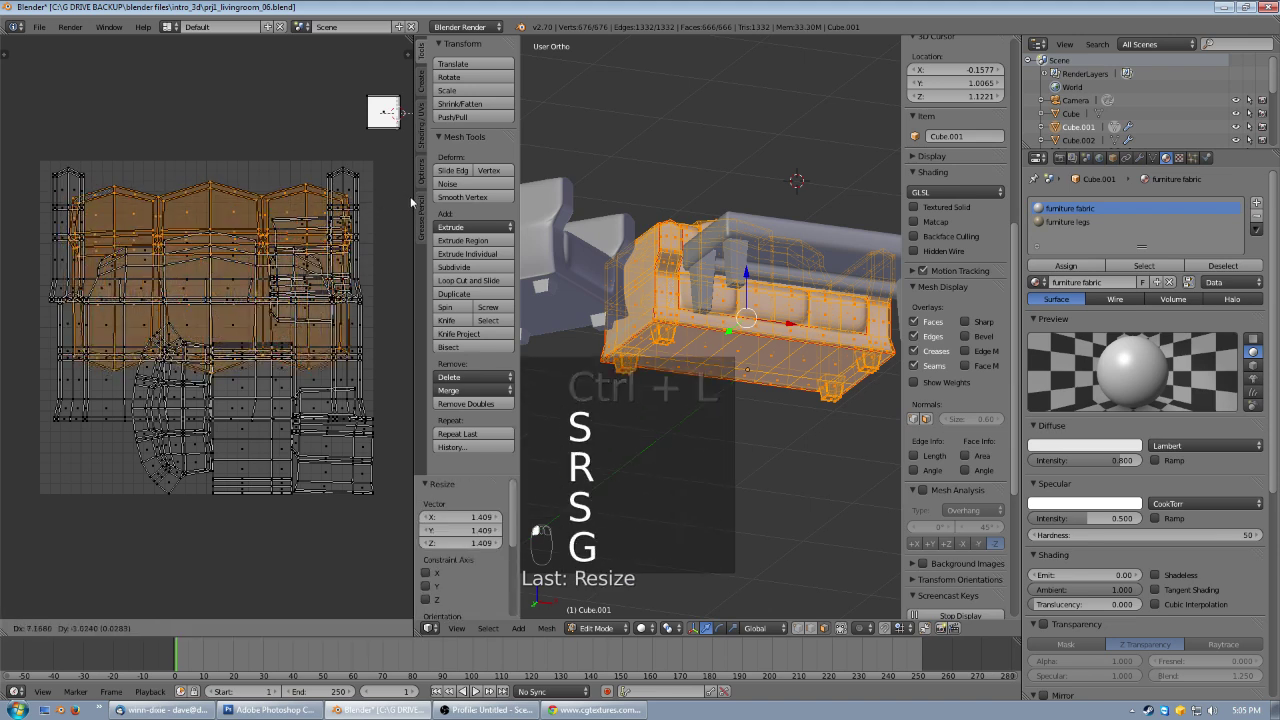
click(415, 203)
key(r)
click(415, 201)
key(g)
- Select the linked curved island at the bottom of the UV grid and rotate it 90°
right_click(163, 489)
key(ctrl+l)
key(r)
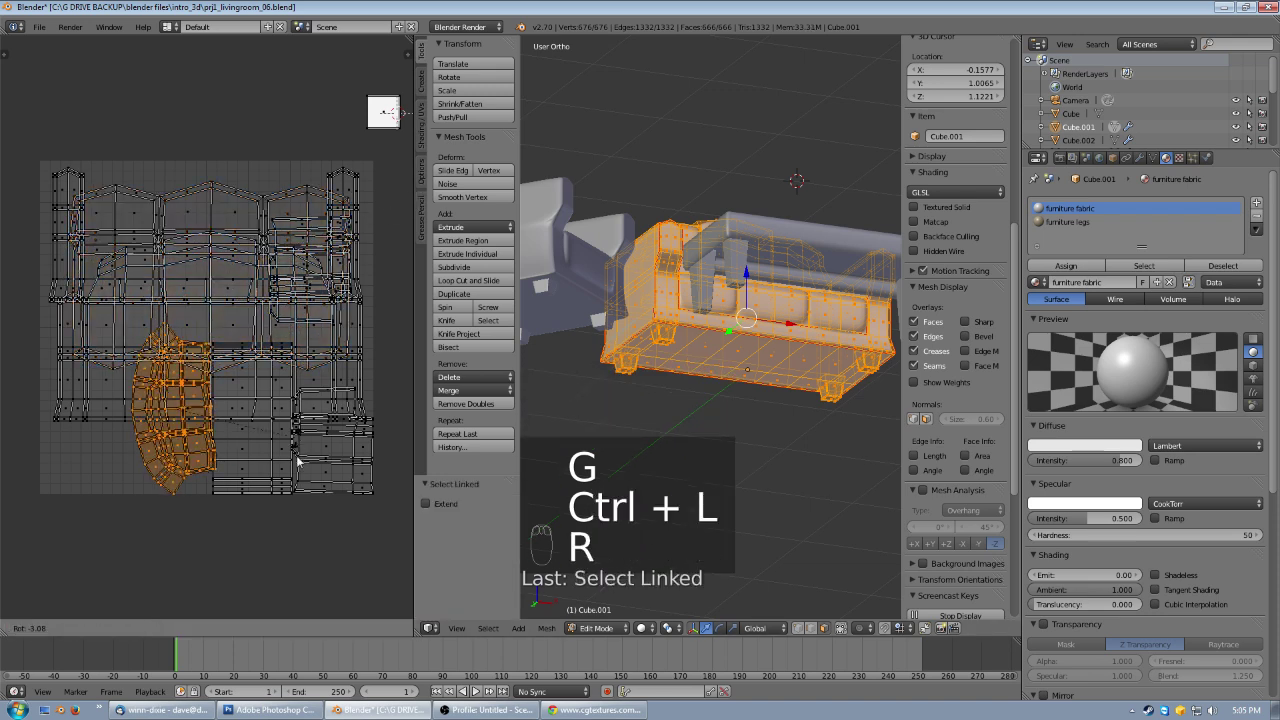
right_click(151, 514)
text(r90)
key(Return)
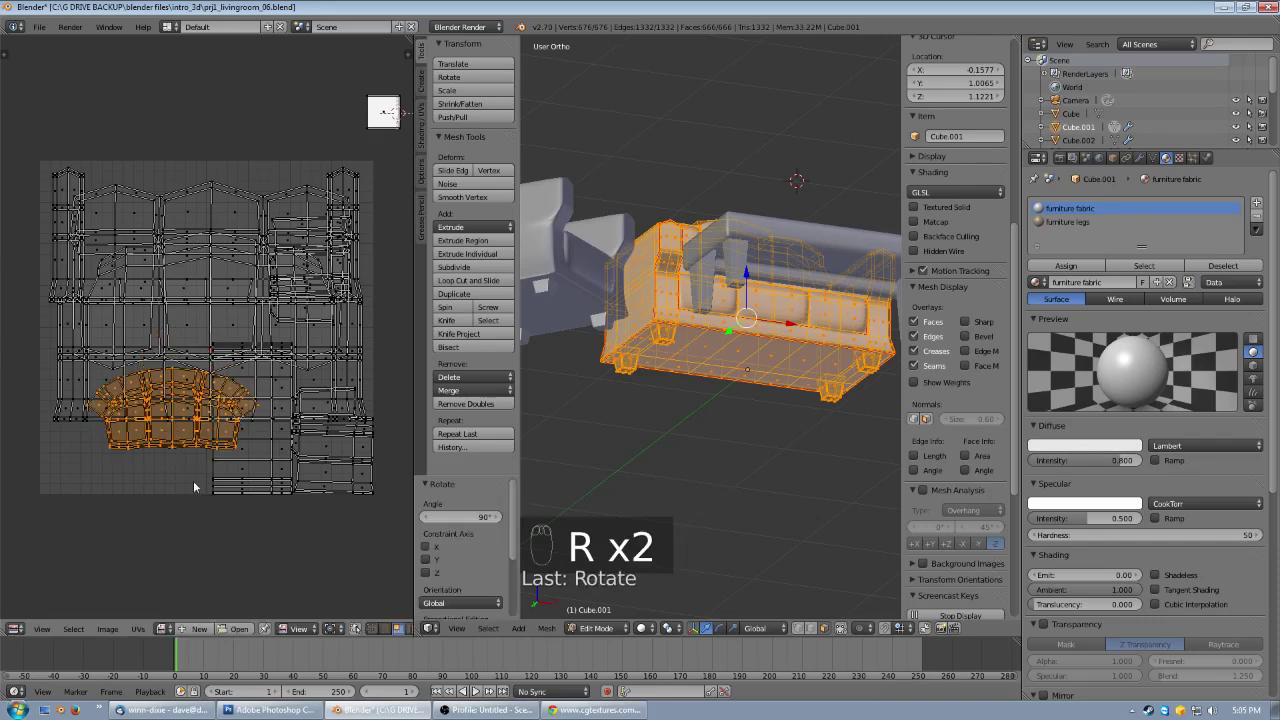
- Scale the curved island up by about 1.84 and move it to the middle of the UV grid
key(s)
click(270, 405)
key(g)
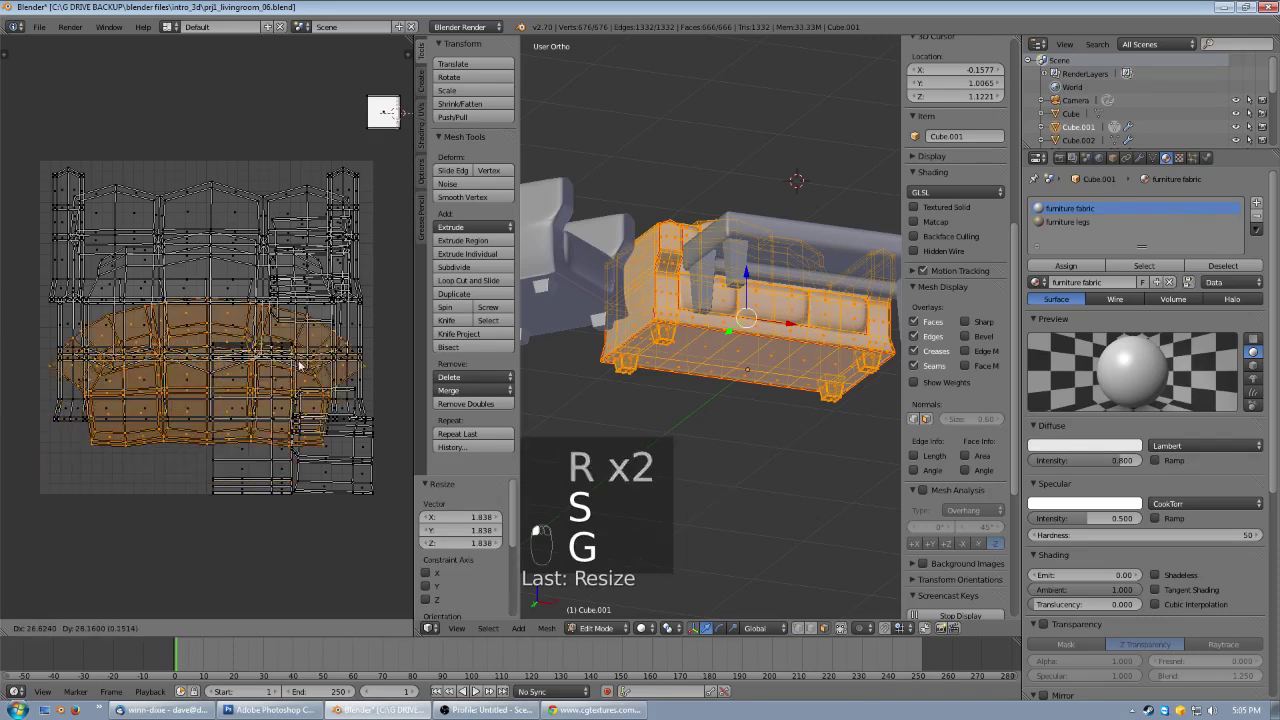
click(306, 347)
- Select the linked rectangular underside island, rotate it horizontal and move it to the lower-left area of the UV grid
click(279, 457)
key(l)
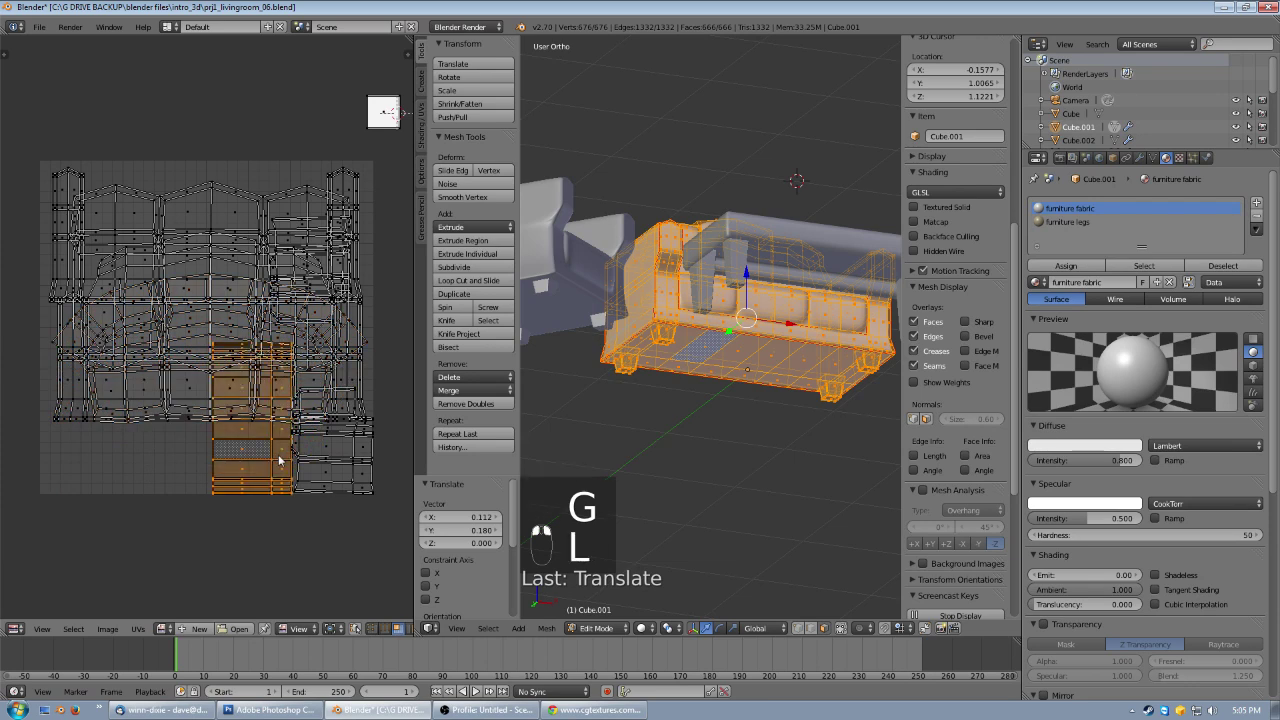
key(r)
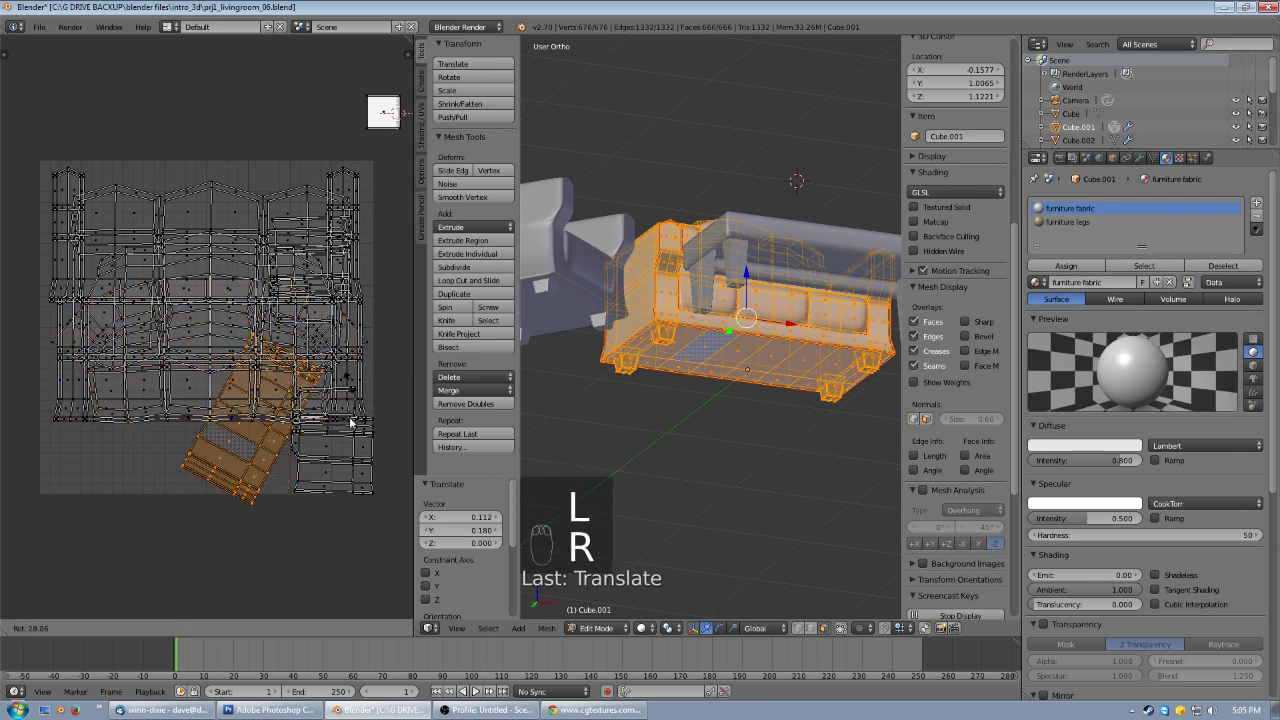
click(337, 495)
key(g)
click(225, 479)
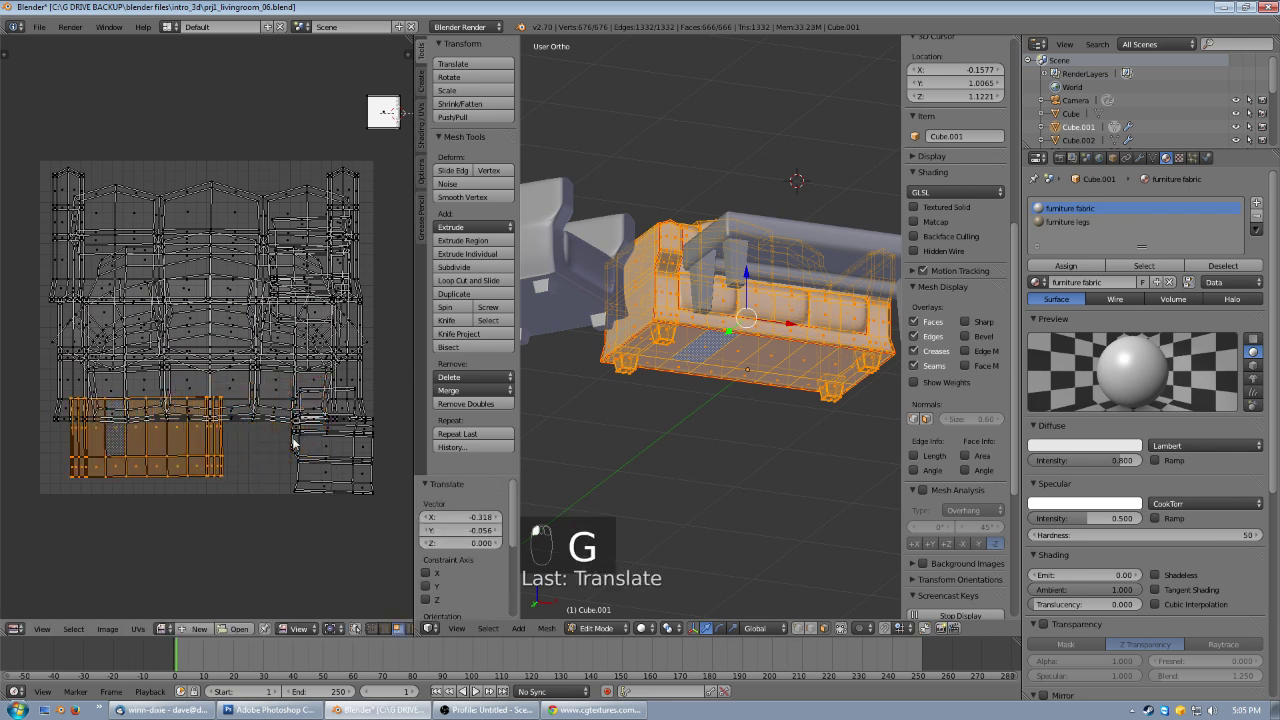
- Shrink and straighten the rectangular underside island, fitting it into the lower-left corner below the overlapping fabric islands
key(s)
click(265, 450)
key(g)
click(239, 463)
key(s)
click(266, 455)
key(r)
click(269, 449)
key(g)
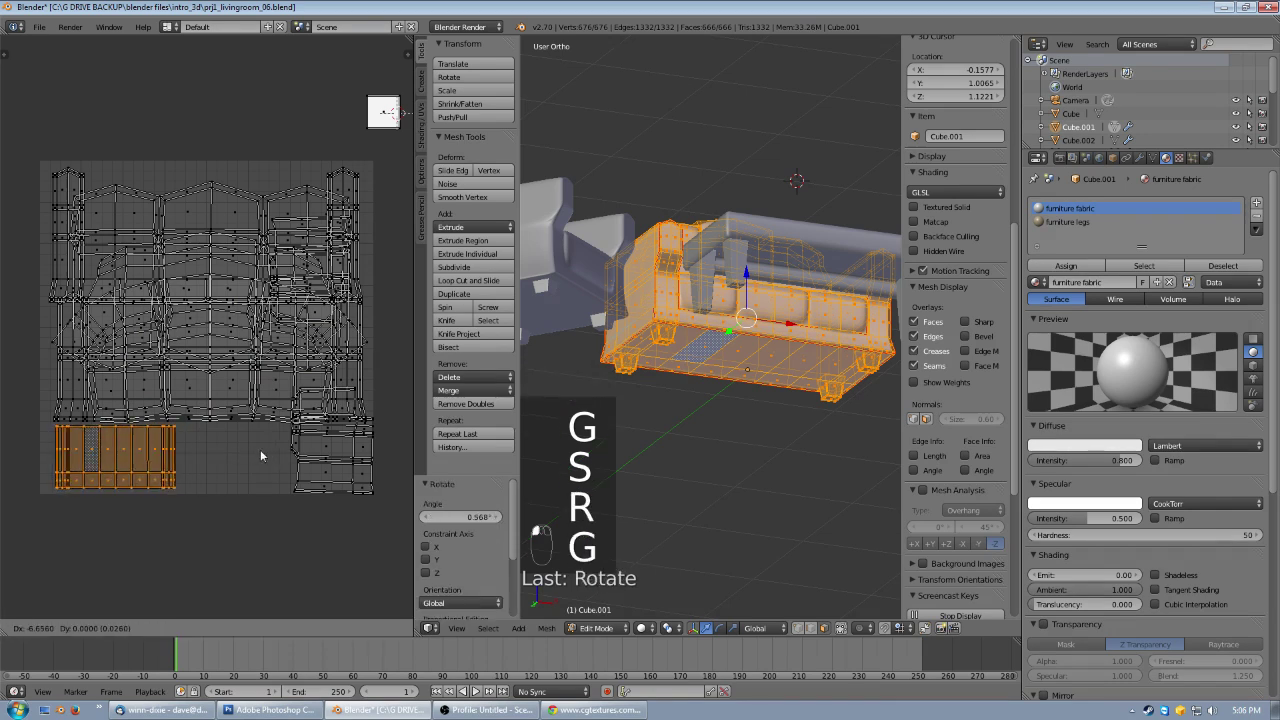
click(260, 456)
- Select the linked island in the lower-right corner of the UV grid, straighten it by about 3° and enlarge it
click(320, 468)
key(ctrl+l)
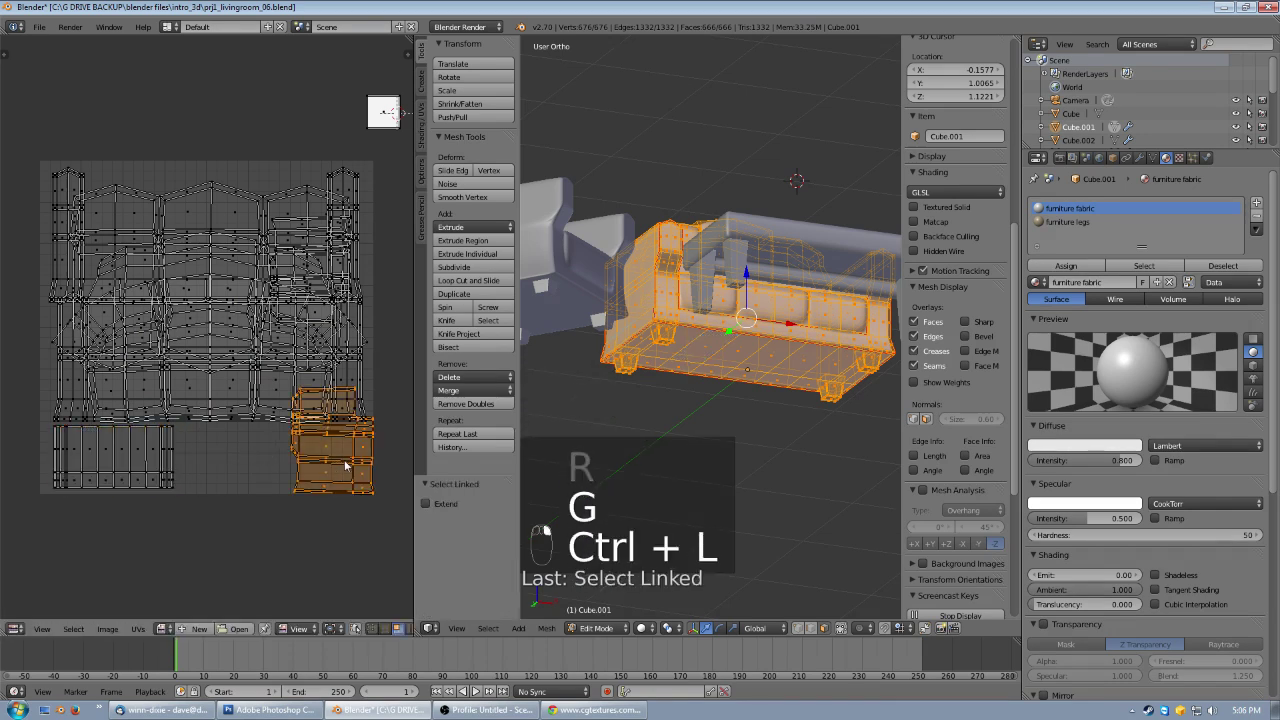
key(r)
click(374, 440)
key(s)
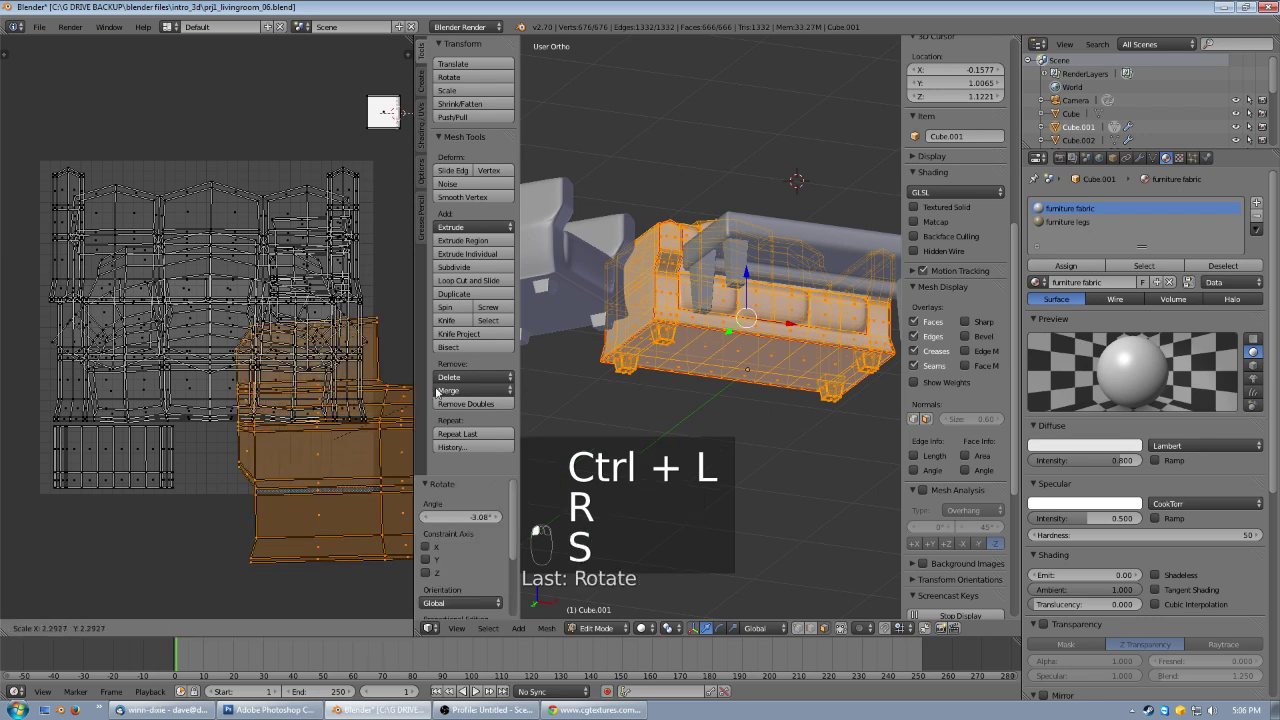
click(376, 342)
- Move the enlarged island over the middle of the overlapping fabric islands and scale it down slightly to fit there
key(g)
key(g)
click(238, 305)
key(s)
click(315, 338)
key(g)
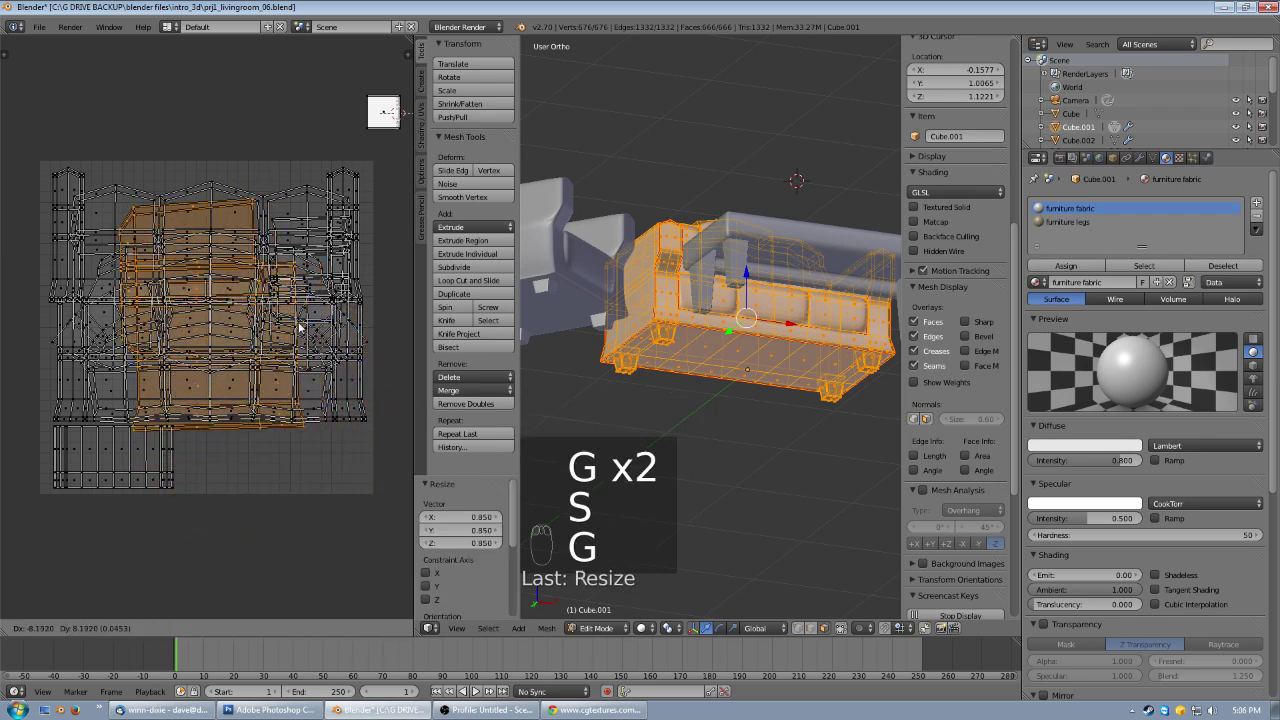
click(297, 320)
key(s)
click(286, 321)
key(g)
click(288, 313)
key(s)
click(286, 313)
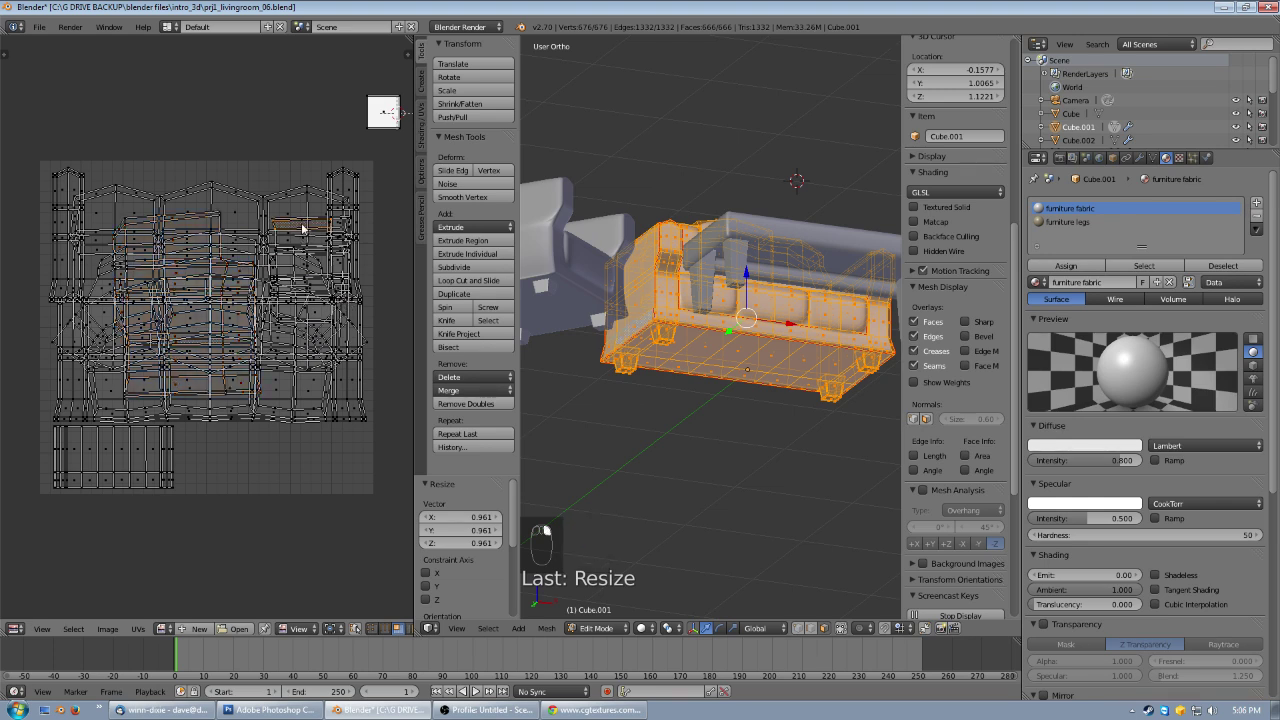
- Select the whole linked island in the upper-right part of the UV grid and rotate it 180°
key(ctrl+l)
key(r)
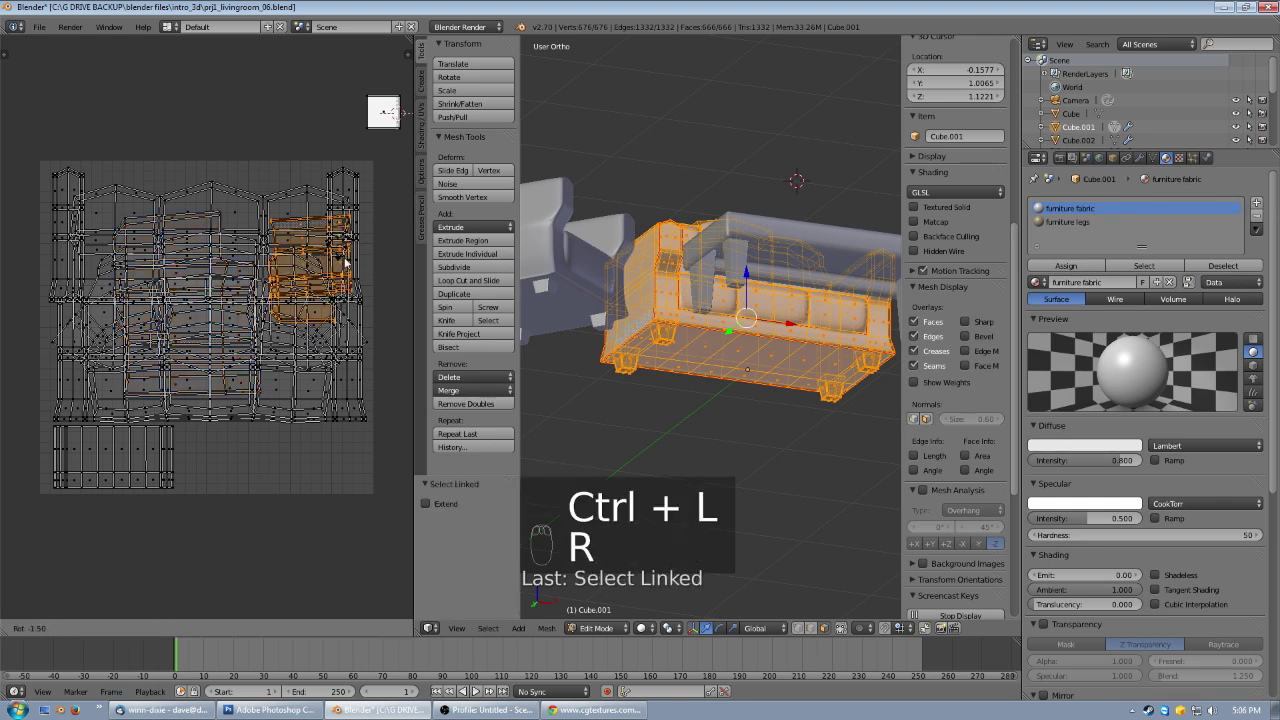
click(362, 296)
text(r0)
key(Return)
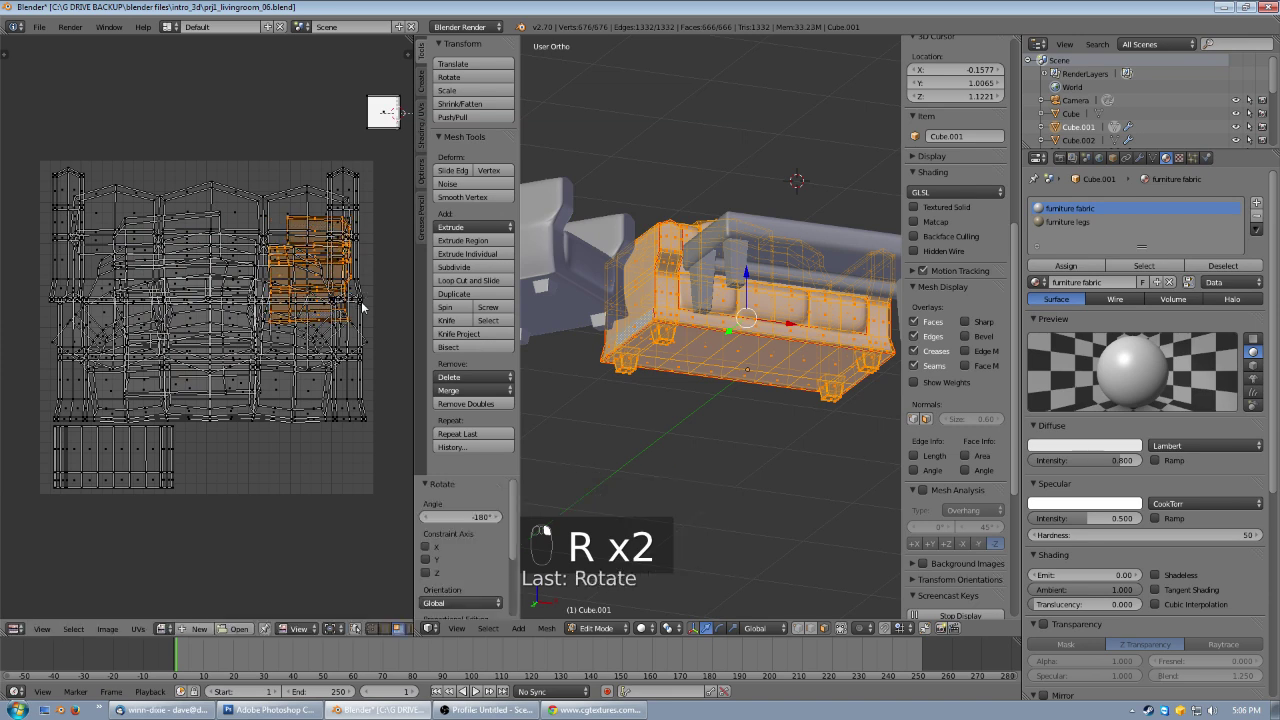
- Scale up the rotated island and position it over the right-centre area of the overlapping fabric islands
key(s)
click(392, 270)
key(g)
click(352, 280)
key(s)
click(365, 273)
key(s)
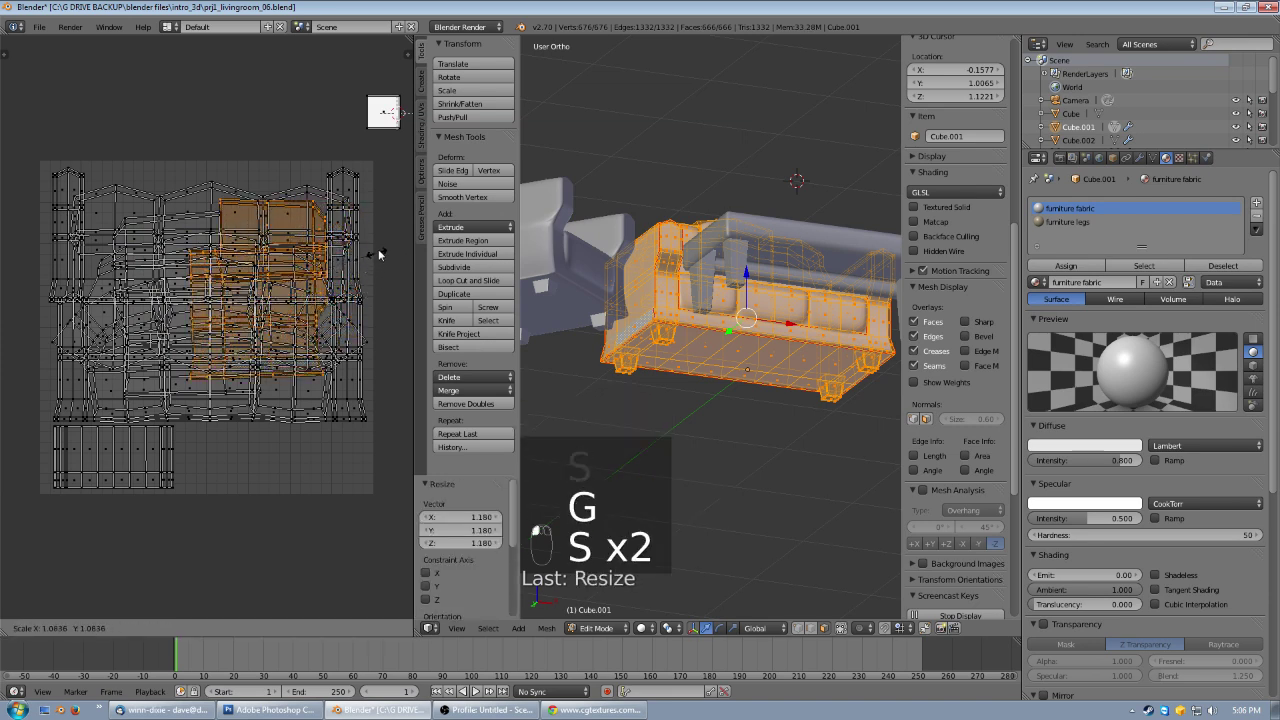
click(380, 252)
key(g)
click(381, 256)
key(g)
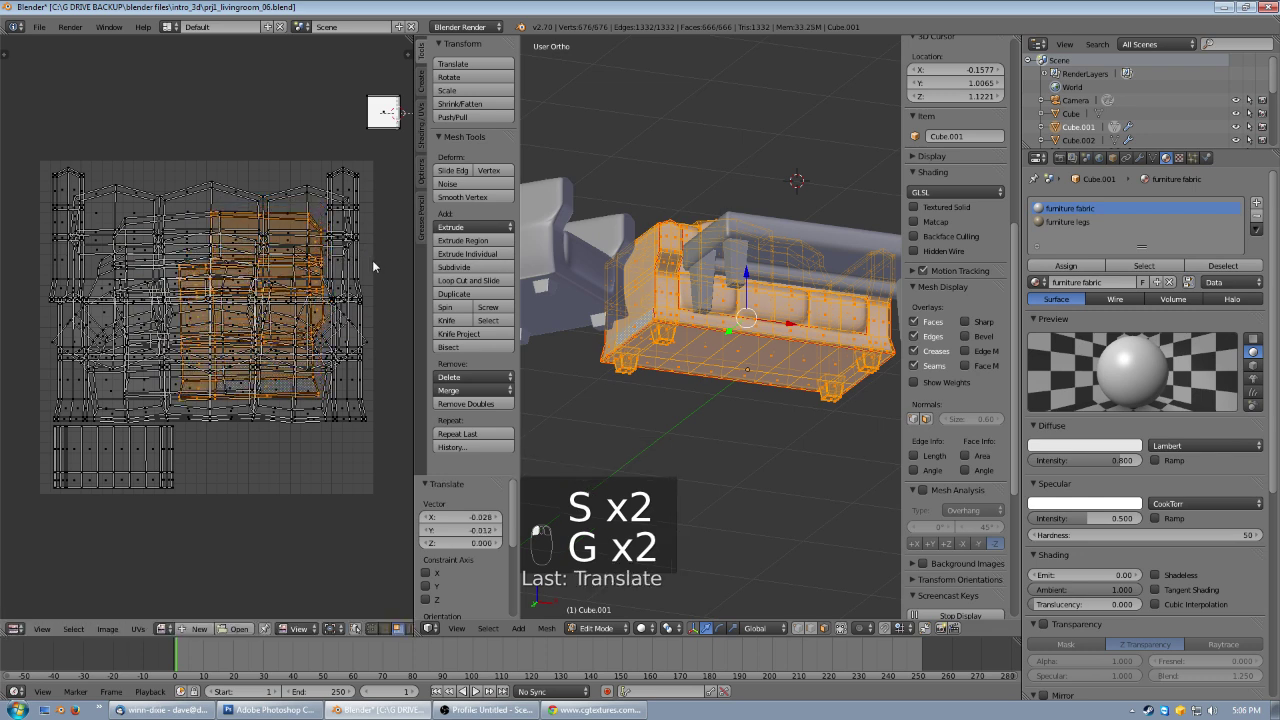
click(372, 260)
- Deselect the sofa's geometry and return to Object Mode with the front of the sofa in view
key(a)
middle_drag(774, 335, 715, 408)
key(Tab)
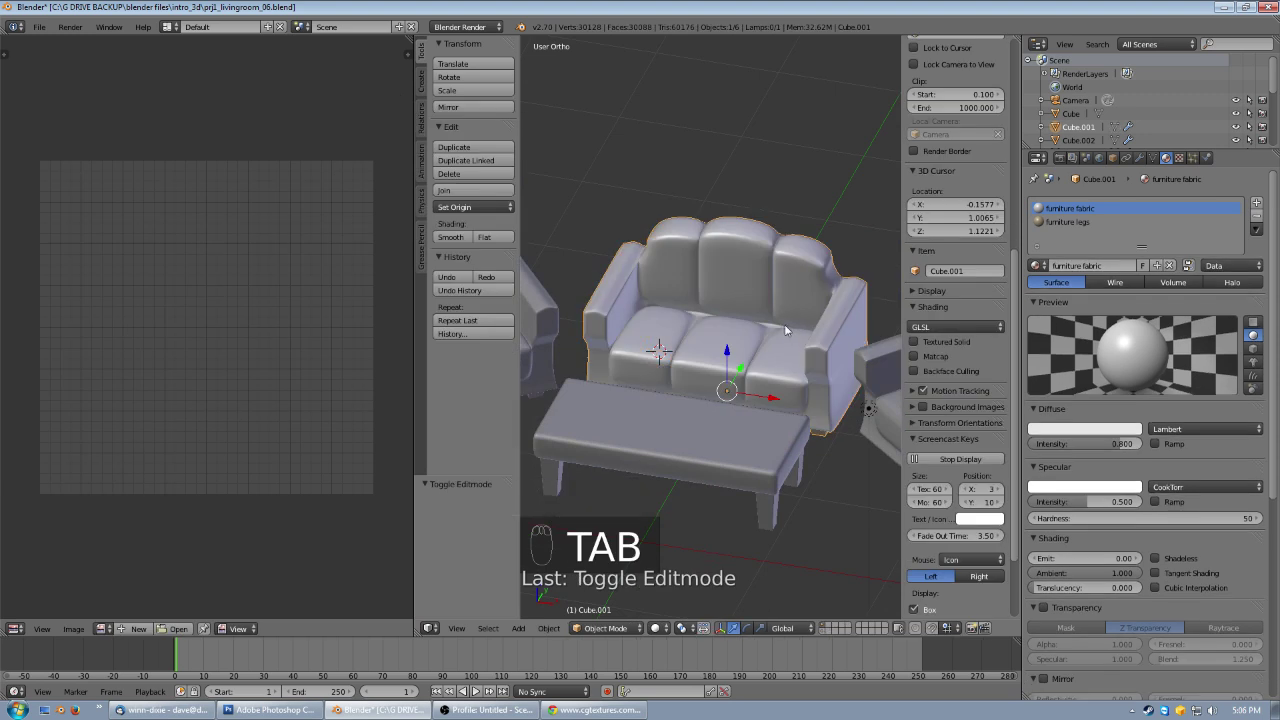
- Switch to the CGTextures site in the browser, close the old texture pages and open the Patterned Fabric category
click(605, 711)
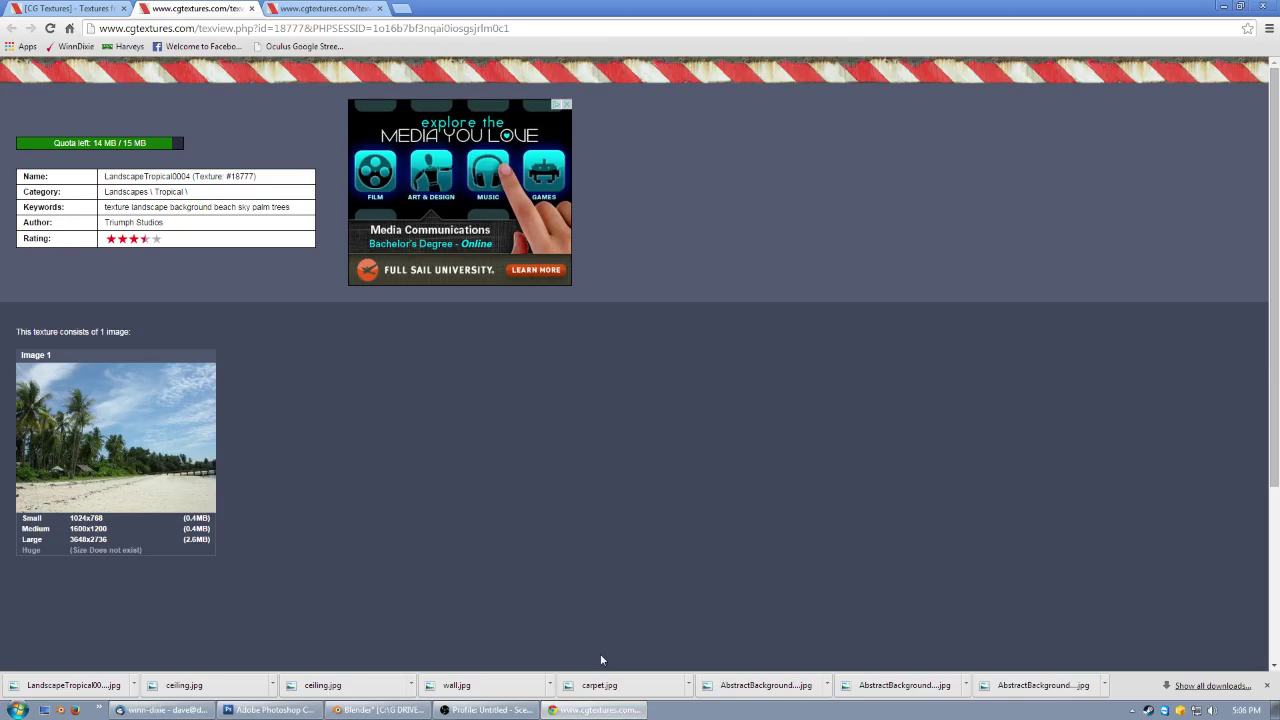
click(252, 8)
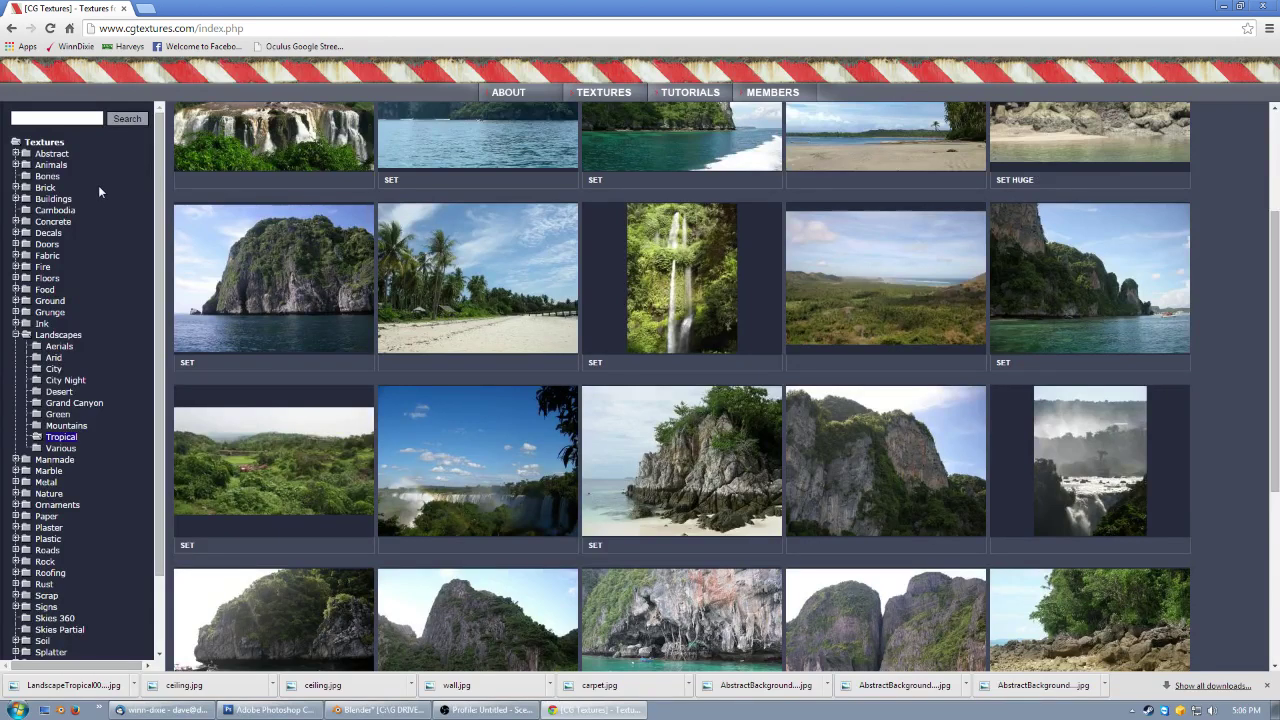
click(48, 255)
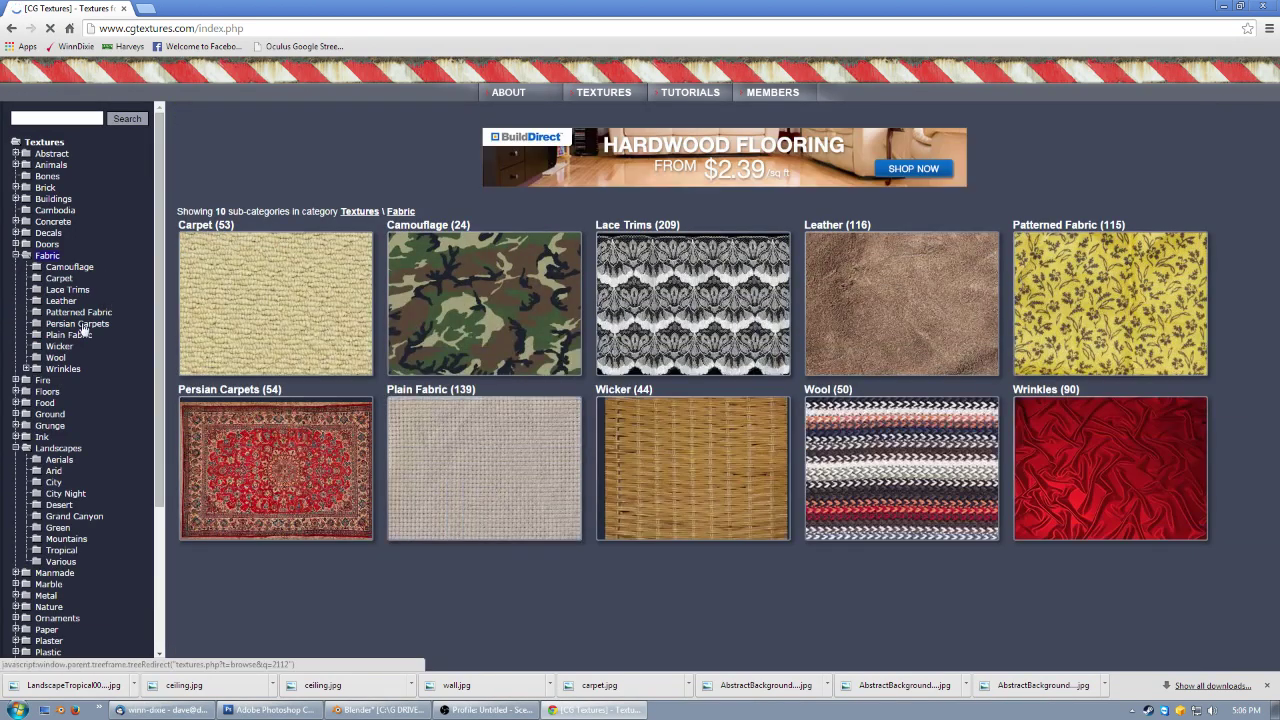
click(75, 334)
click(79, 313)
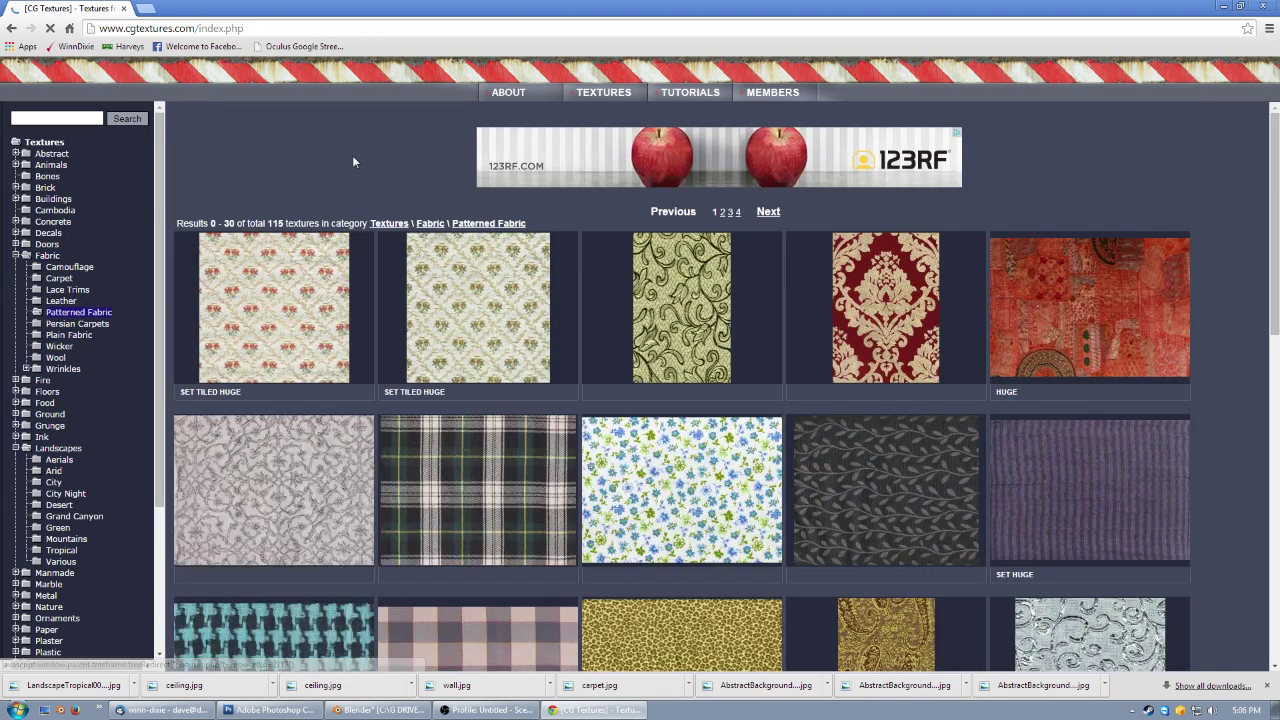
- Browse the first page of patterned fabrics and examine the brown paisley texture FabricPatterns0039, then close its page
scroll(463, 230, down, 2)
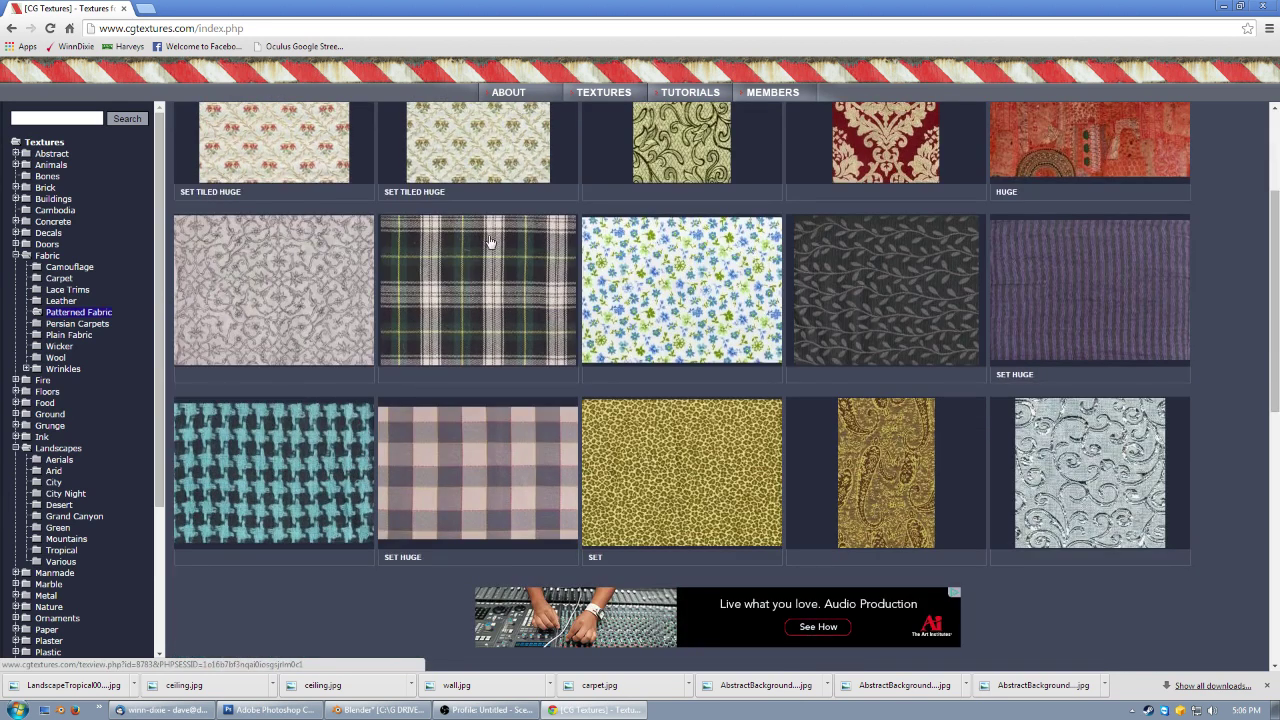
scroll(505, 250, up, 1)
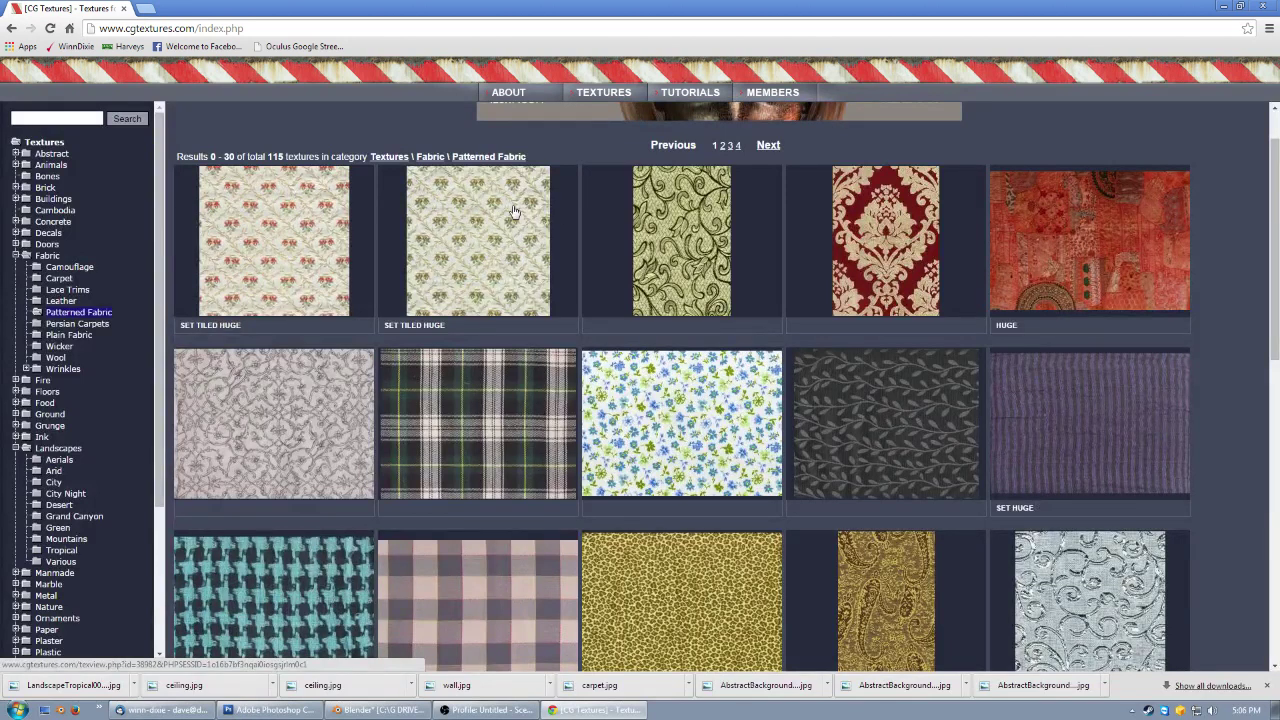
scroll(513, 211, down, 4)
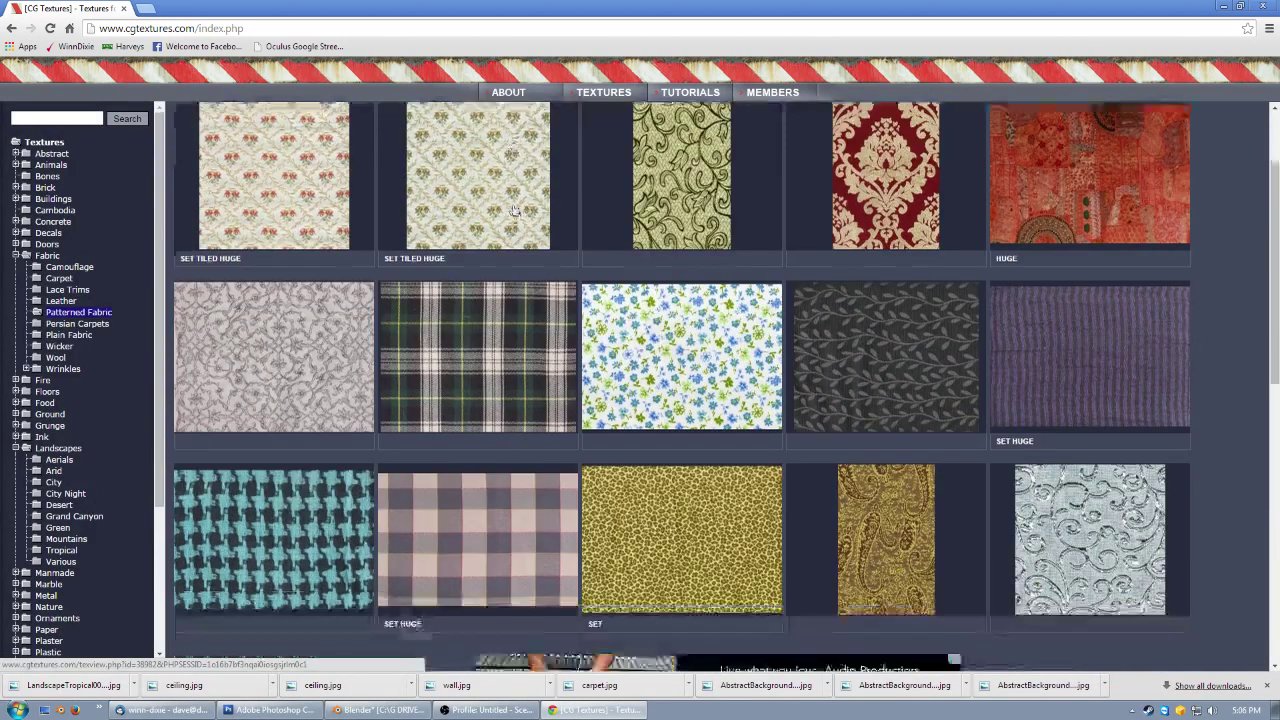
scroll(513, 211, down, 3)
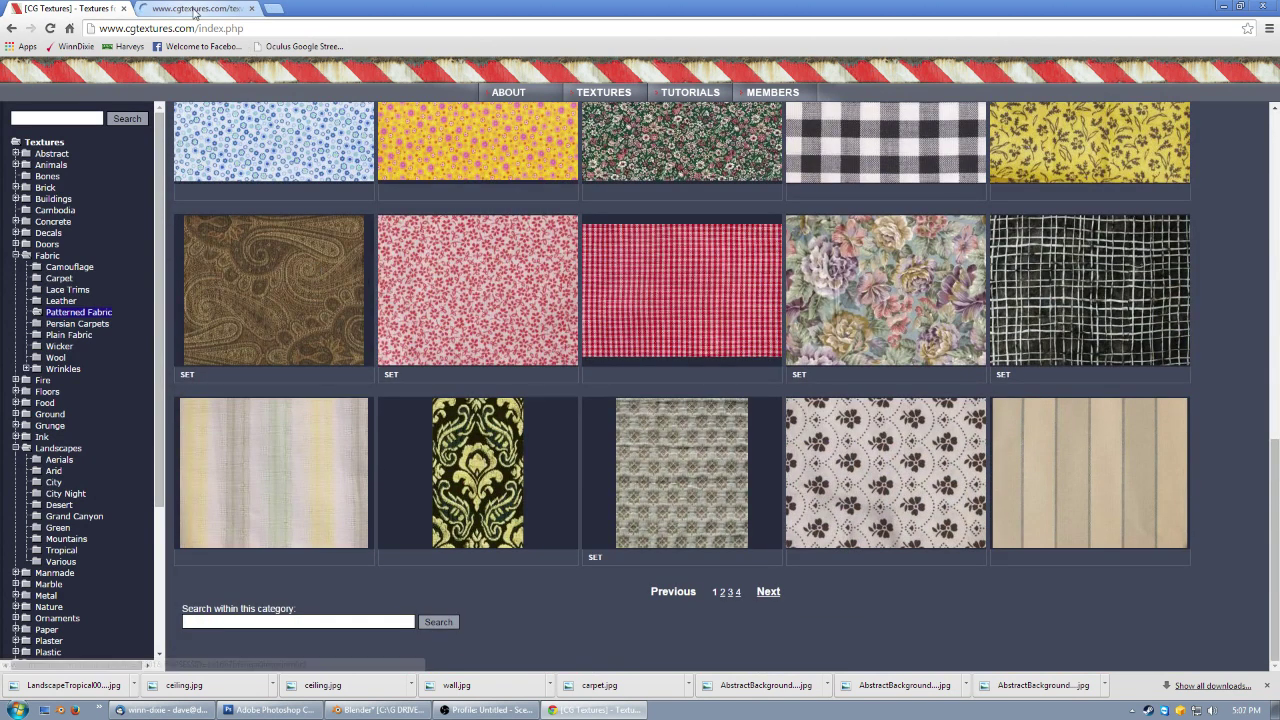
click(198, 9)
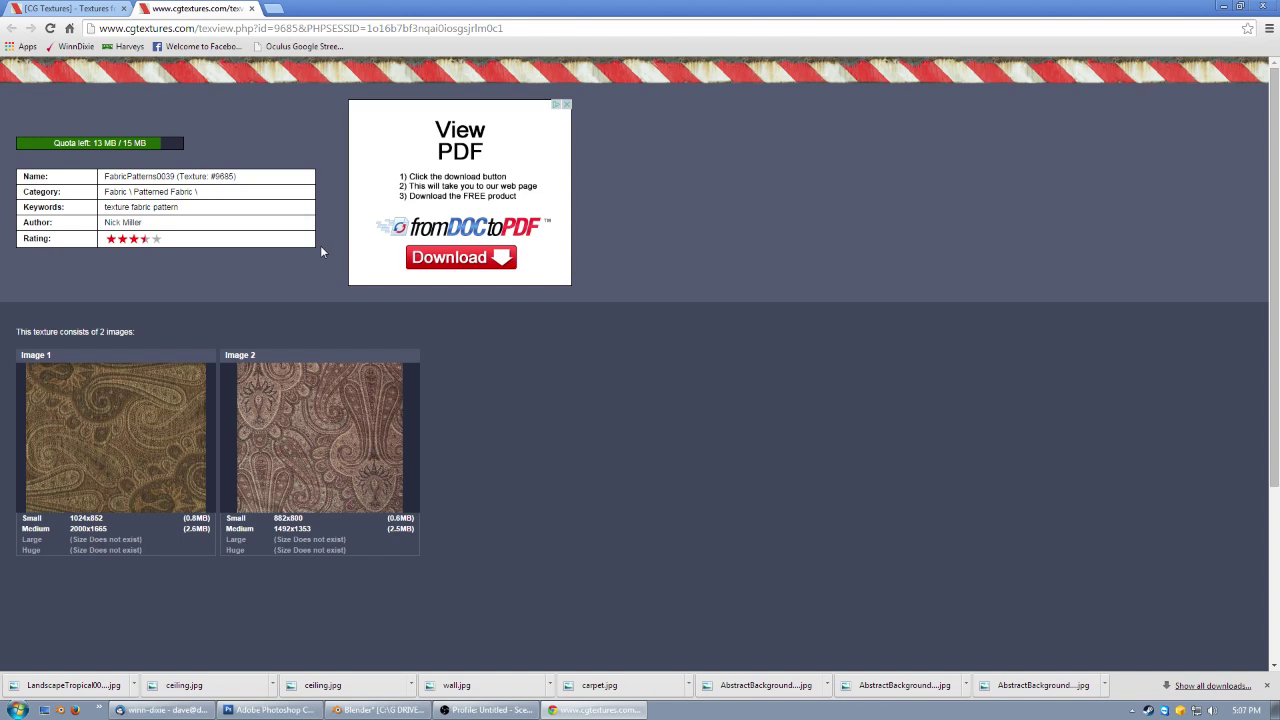
mouse_move(290, 398)
click(252, 9)
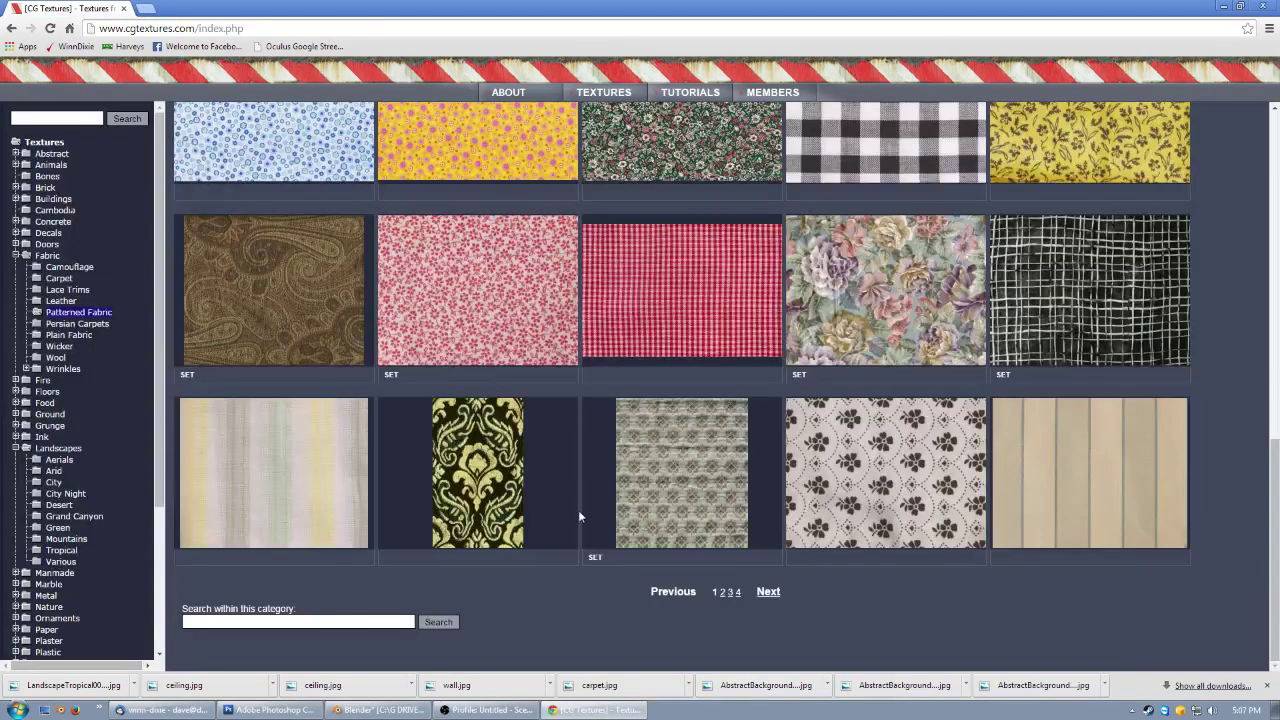
- Go to the second page of patterned fabrics, inspect the brown striped texture FabricPatterns0051 and close its page
click(768, 592)
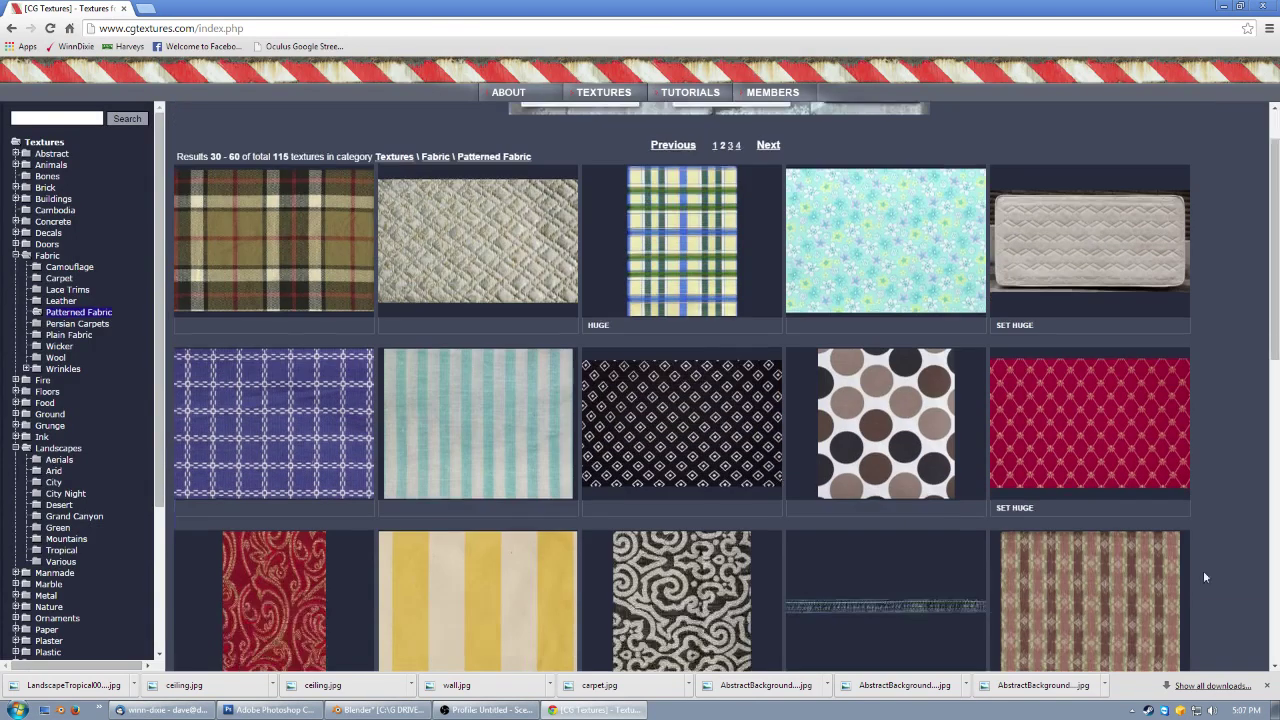
scroll(1094, 431, down, 4)
middle_click(1072, 284)
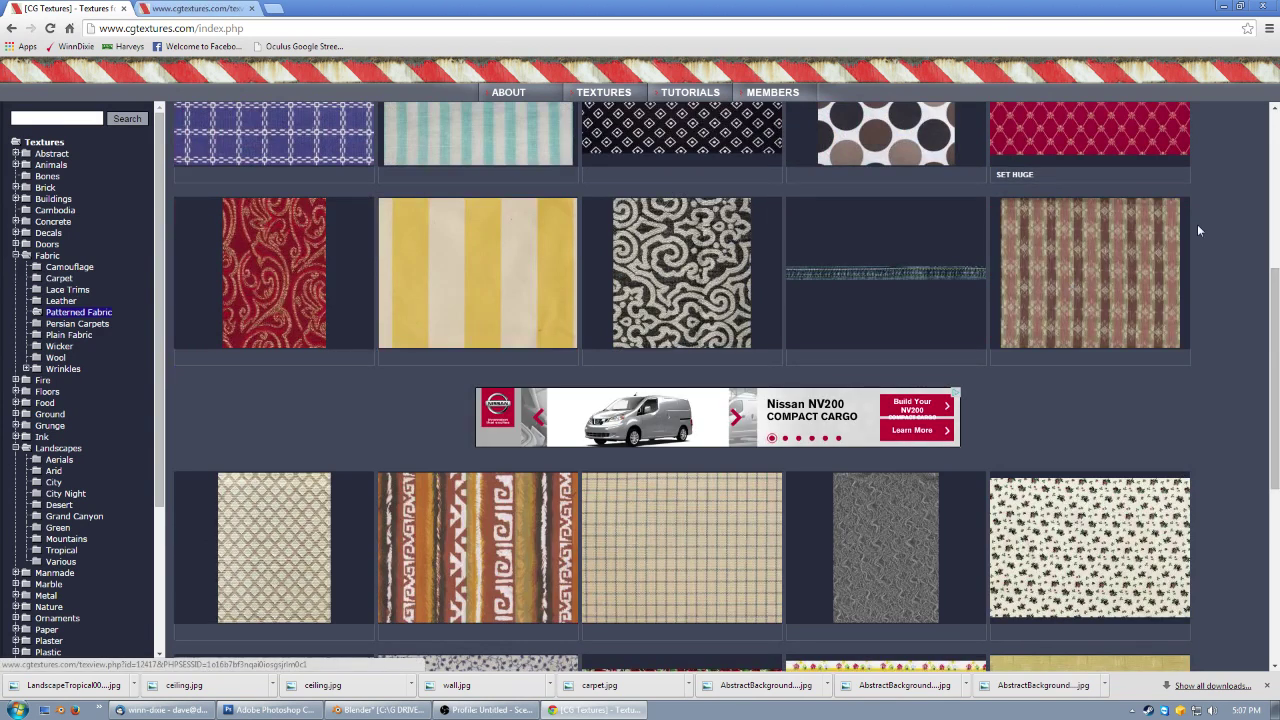
click(205, 9)
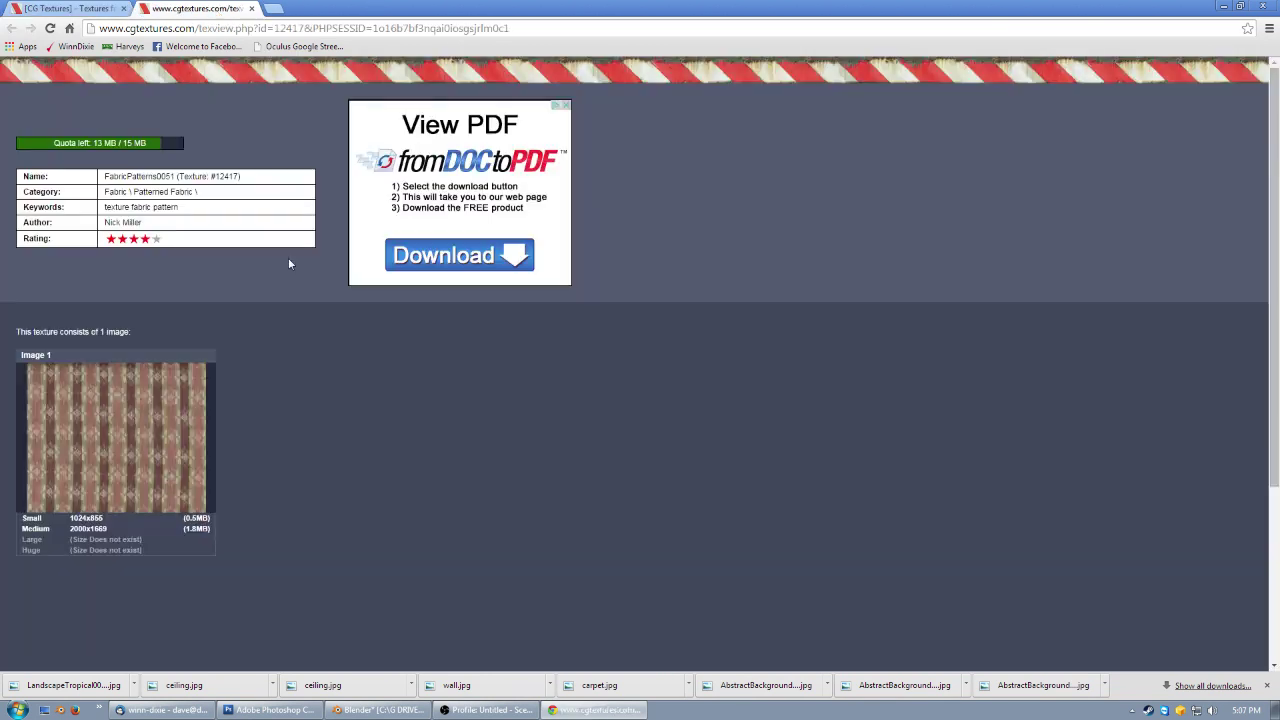
click(251, 8)
- Look through the rest of the second page and preview the cream diamond-patterned texture FabricPatterns0107, closing its page when done
scroll(505, 268, down, 4)
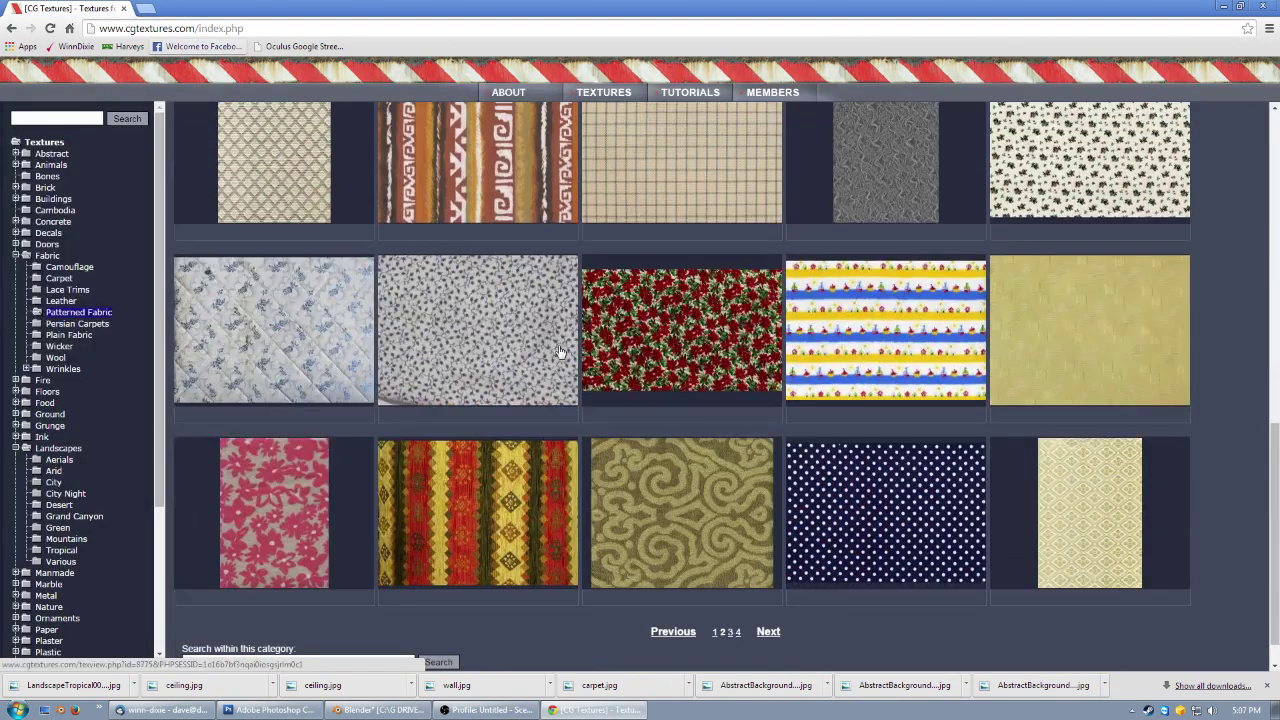
scroll(560, 346, down, 1)
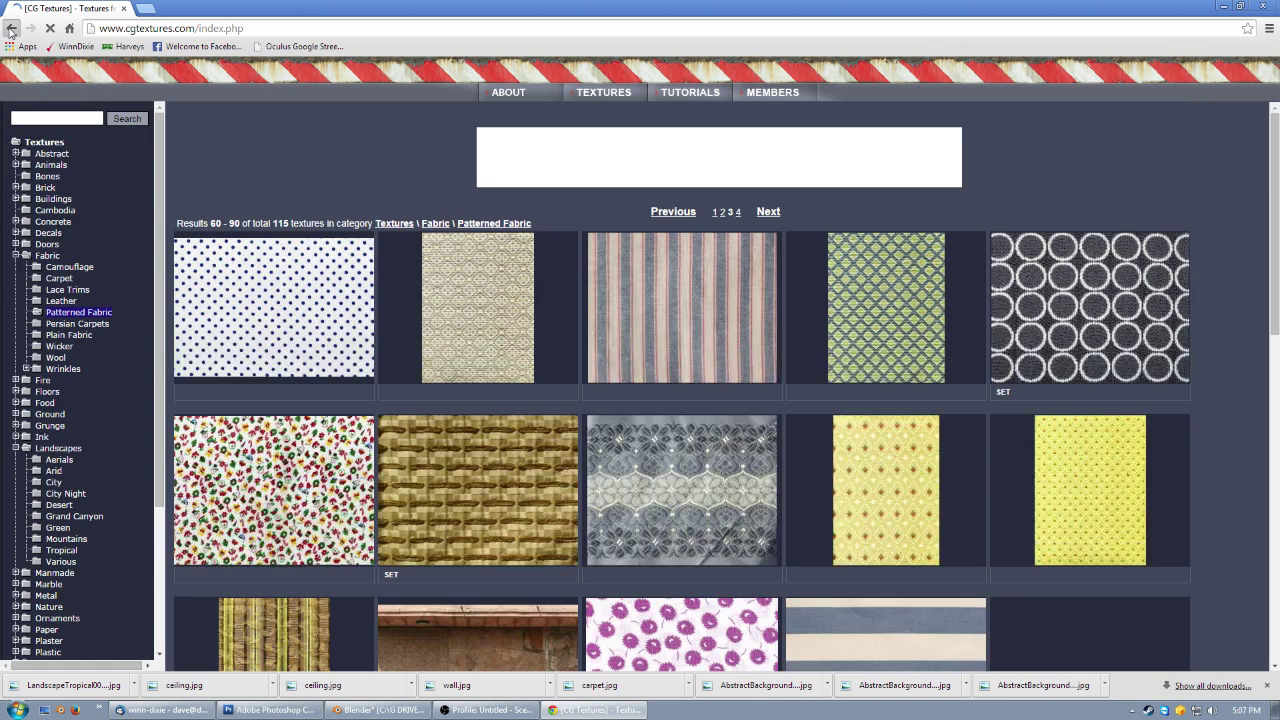
click(10, 30)
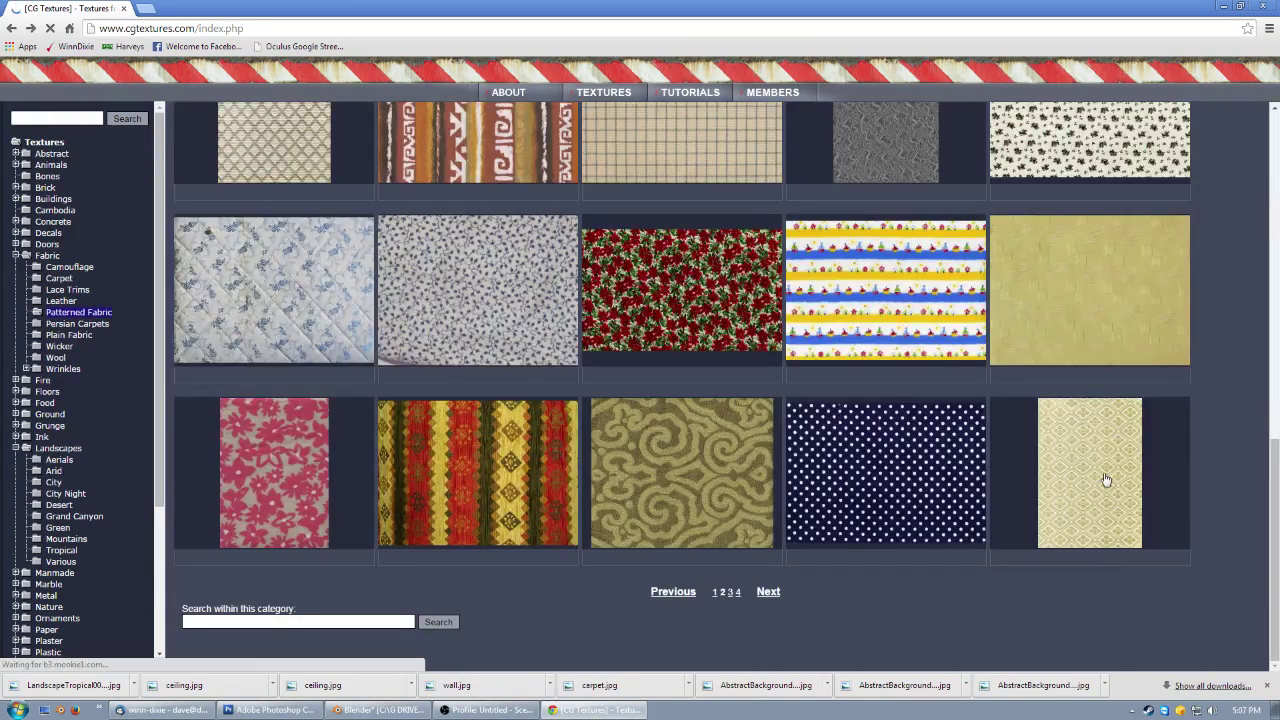
click(1106, 481)
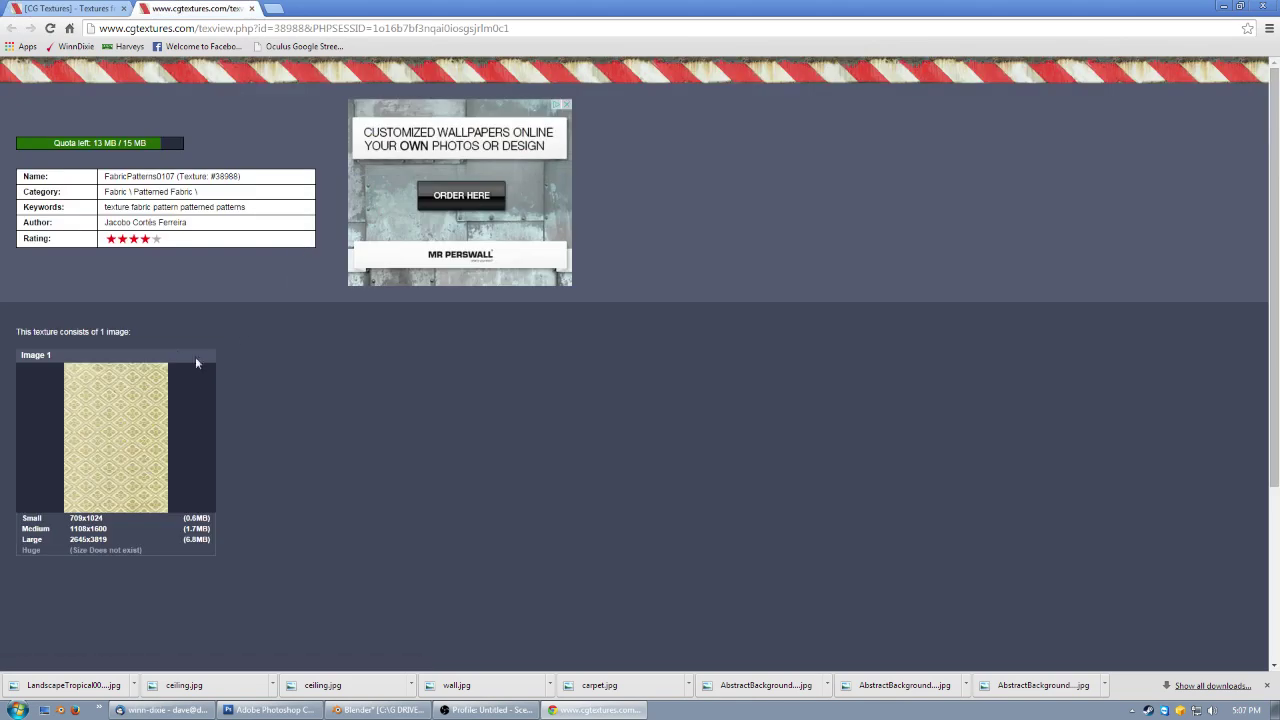
mouse_move(118, 413)
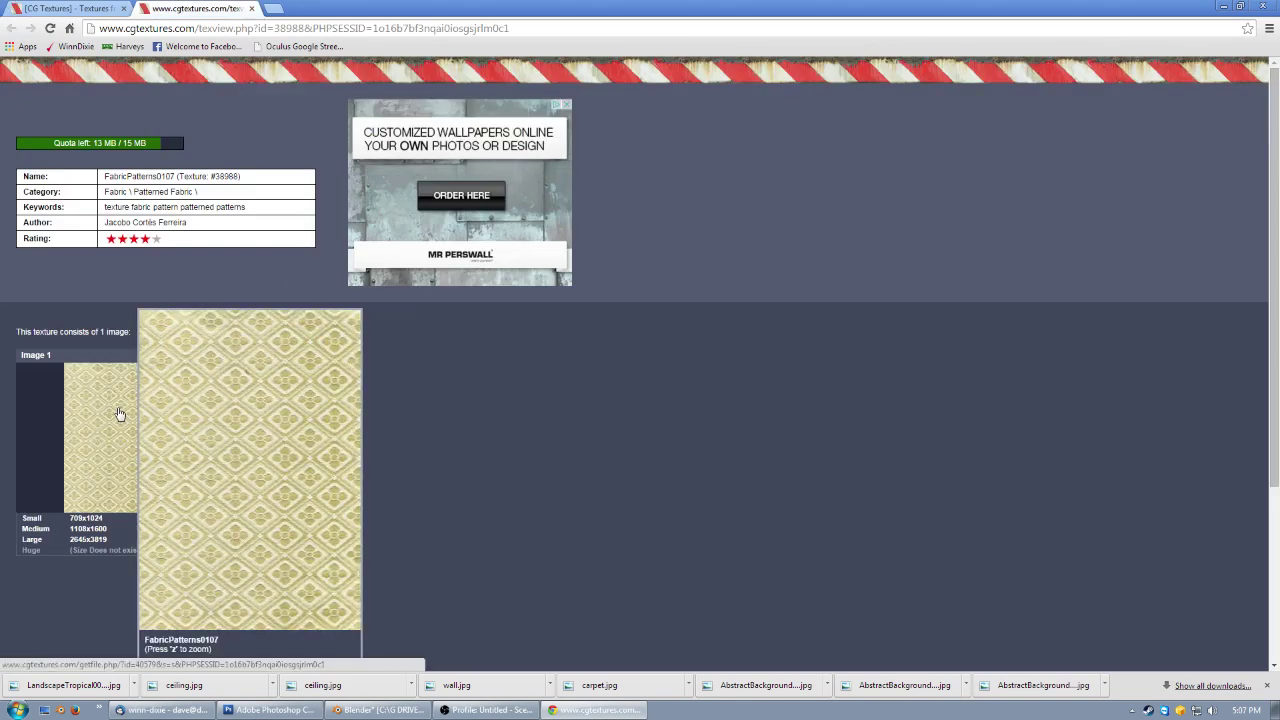
middle_click(219, 13)
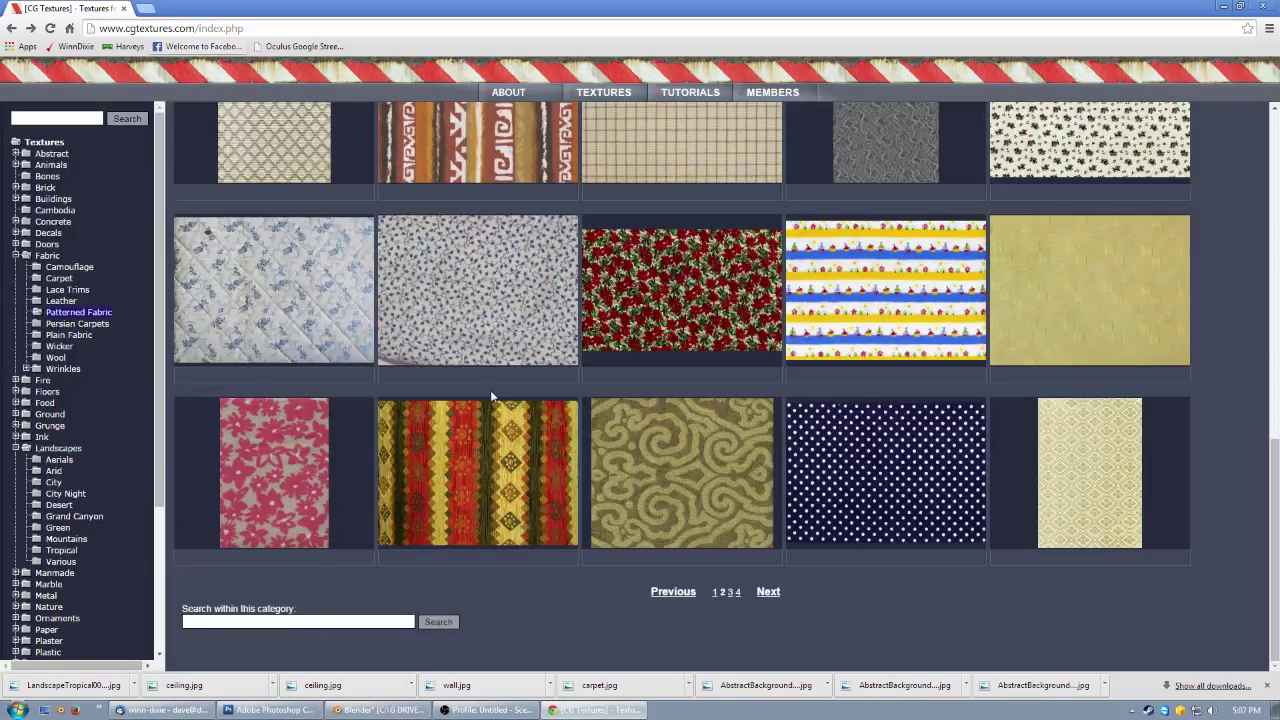
- Preview the beige woven texture FabricPatterns0012 from the third page of patterned fabrics and continue to the fourth page
click(767, 592)
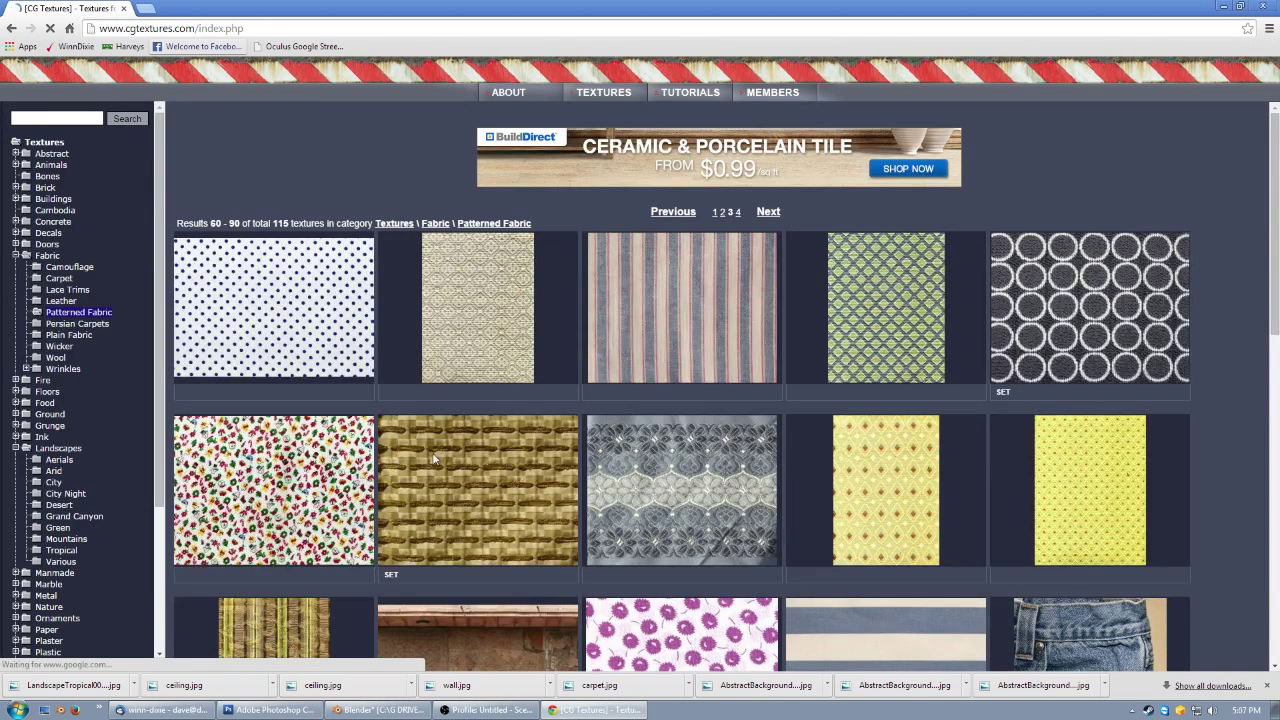
scroll(527, 479, down, 3)
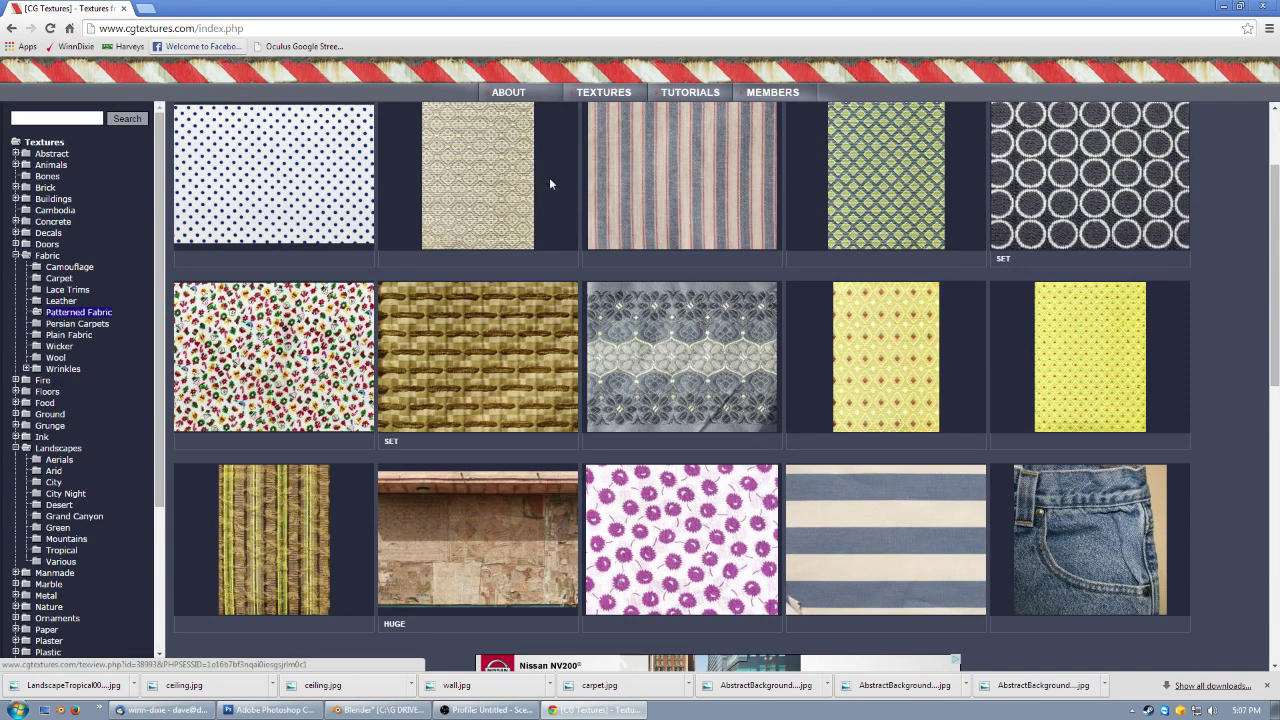
scroll(790, 250, down, 5)
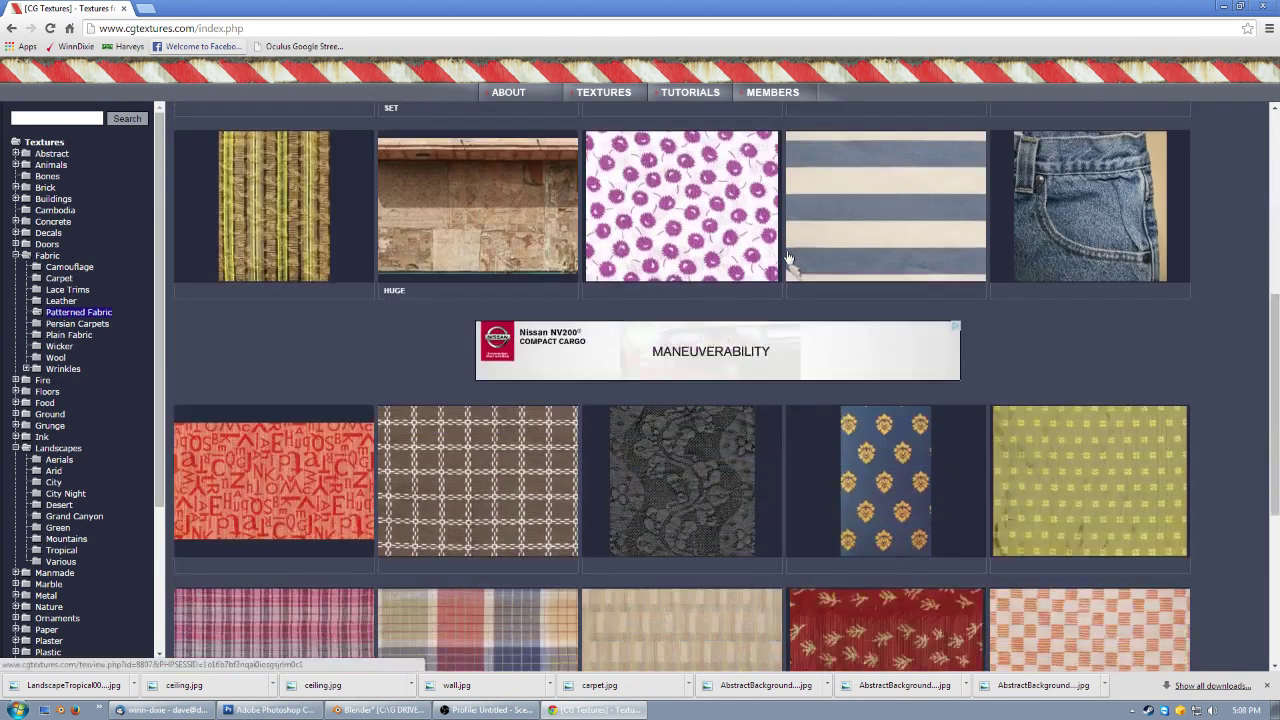
scroll(787, 256, down, 1)
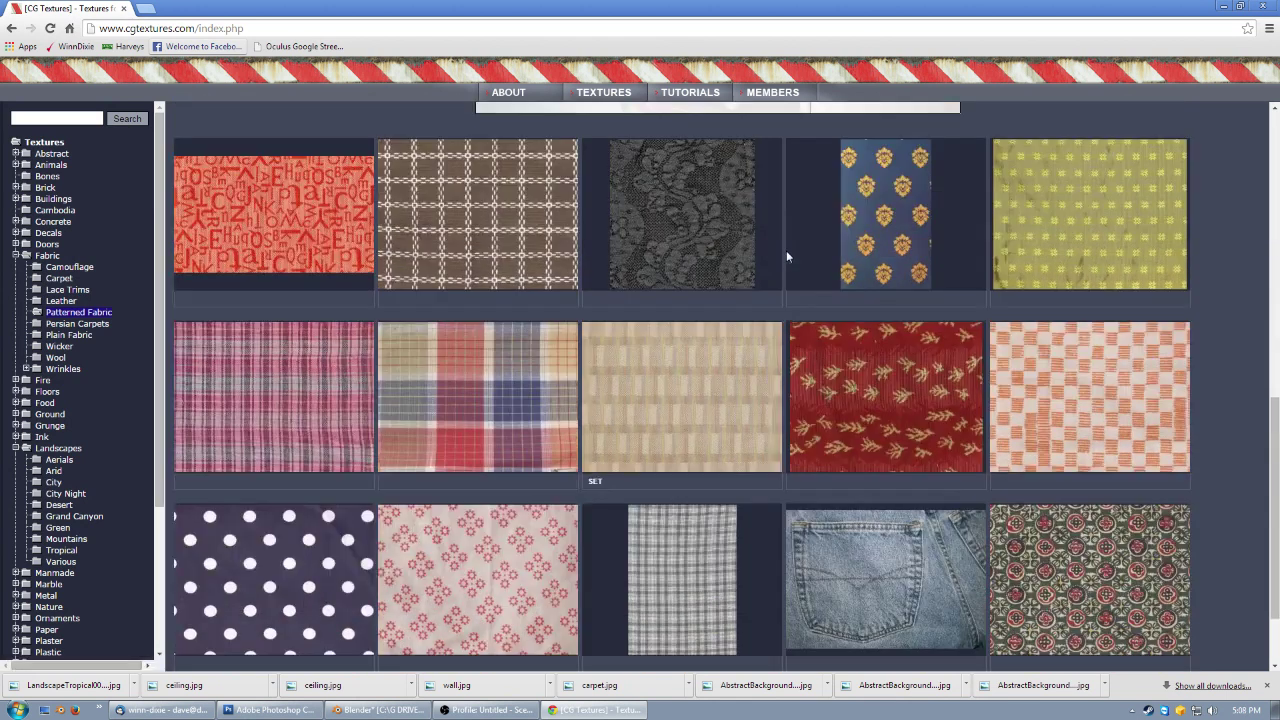
click(664, 389)
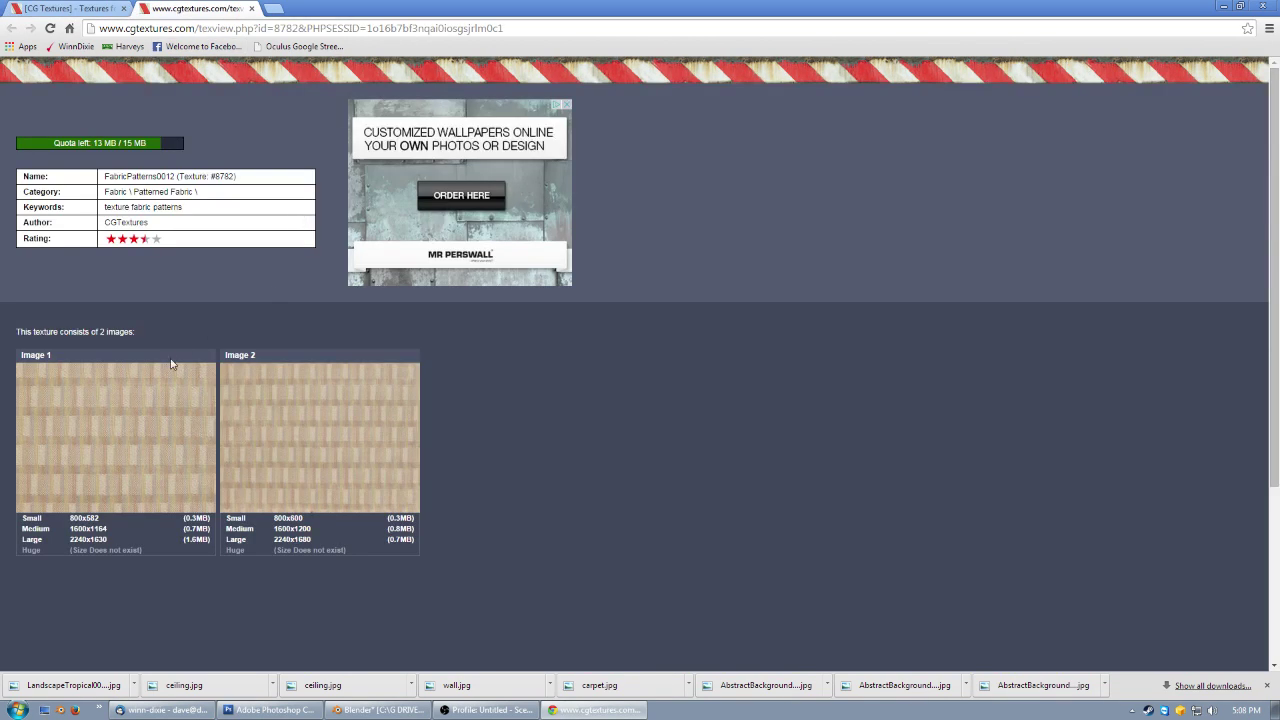
mouse_move(163, 437)
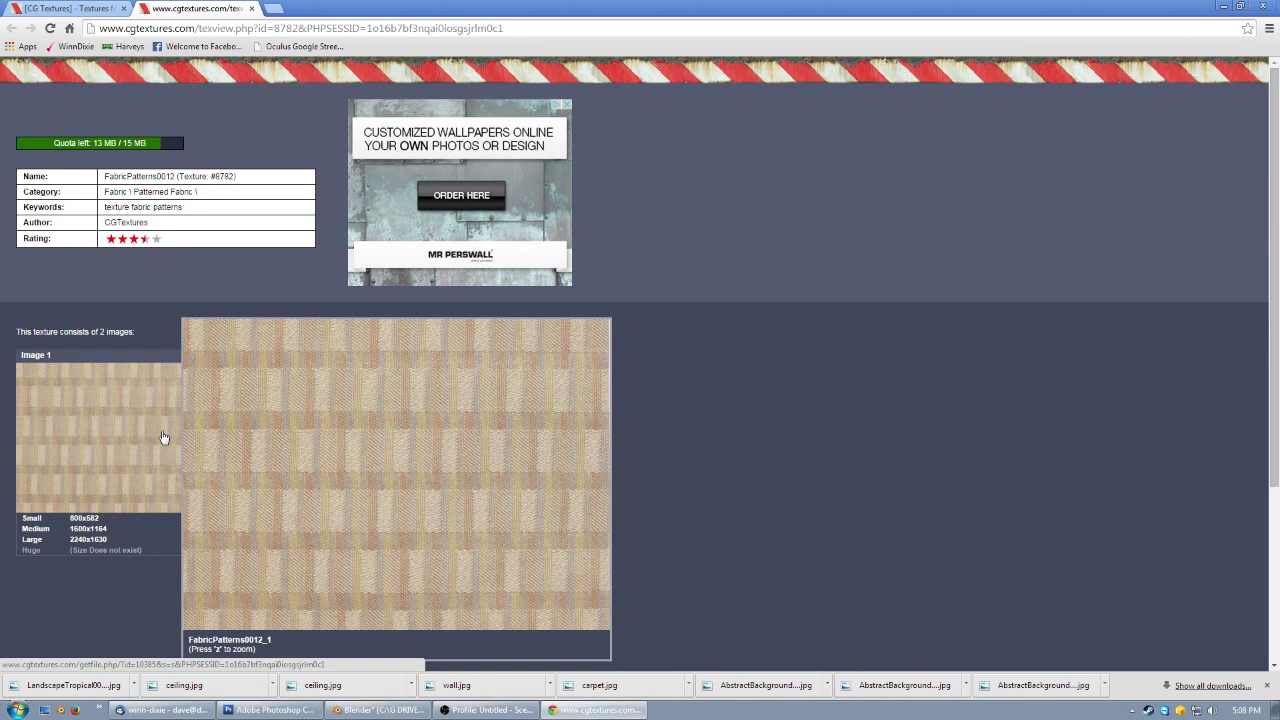
click(100, 8)
scroll(625, 360, down, 1)
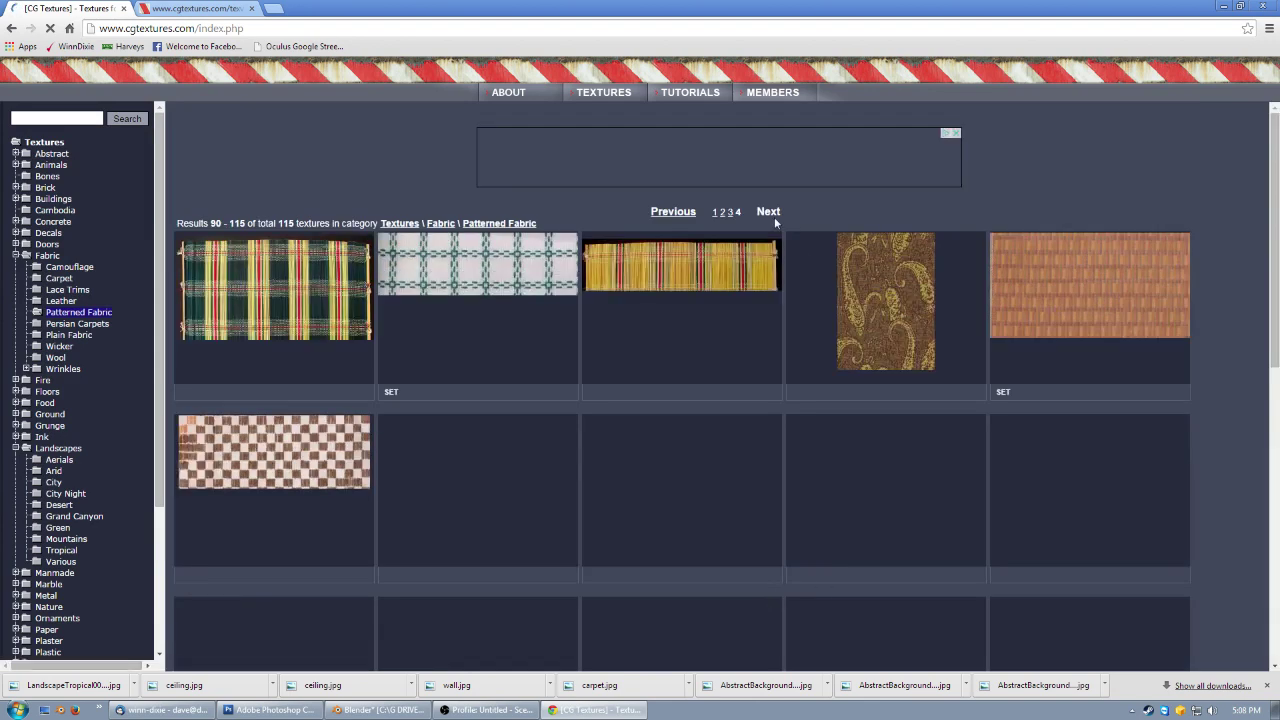
- Look through the fourth page of patterned fabrics and return to the beige woven texture FabricPatterns0012
scroll(486, 262, down, 2)
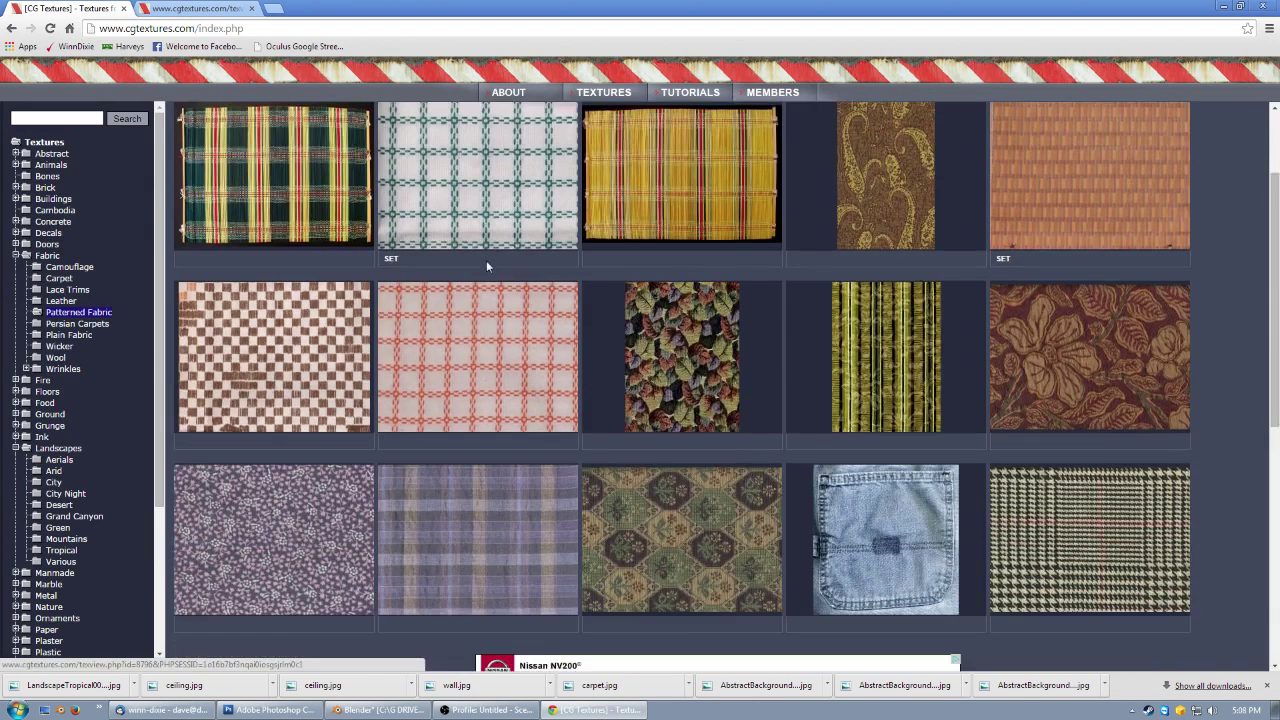
scroll(488, 268, up, 2)
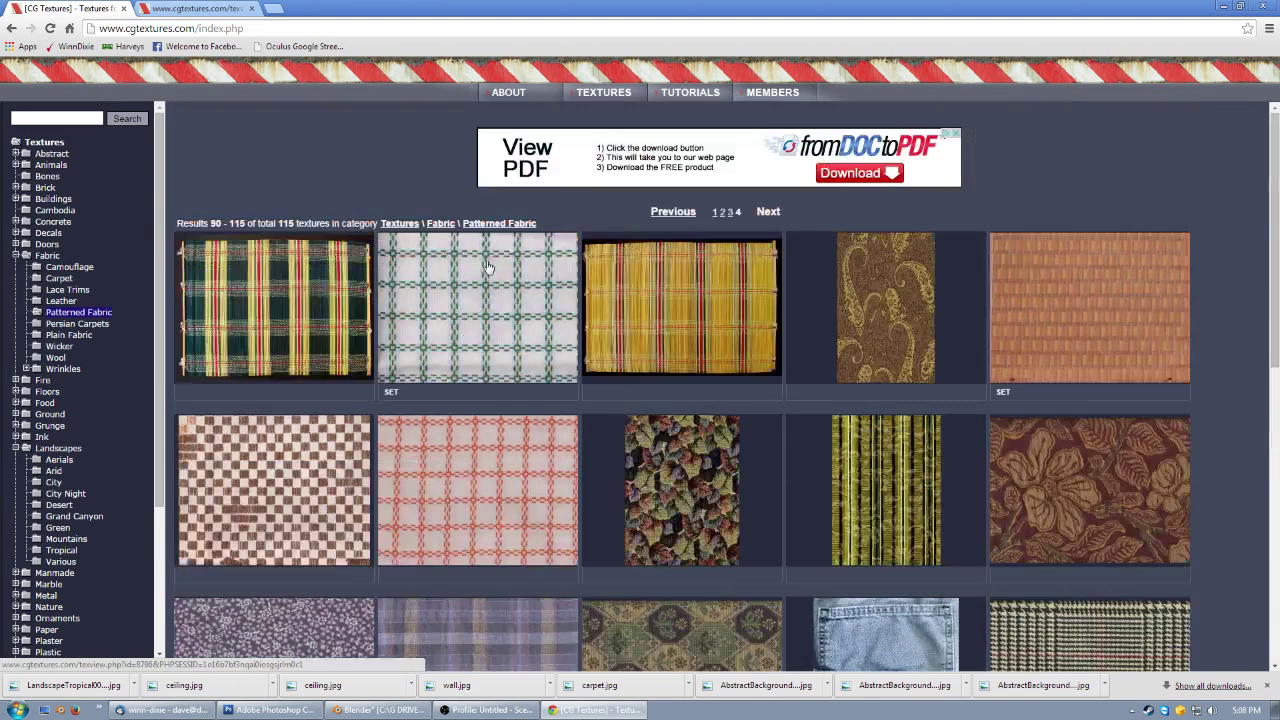
click(479, 265)
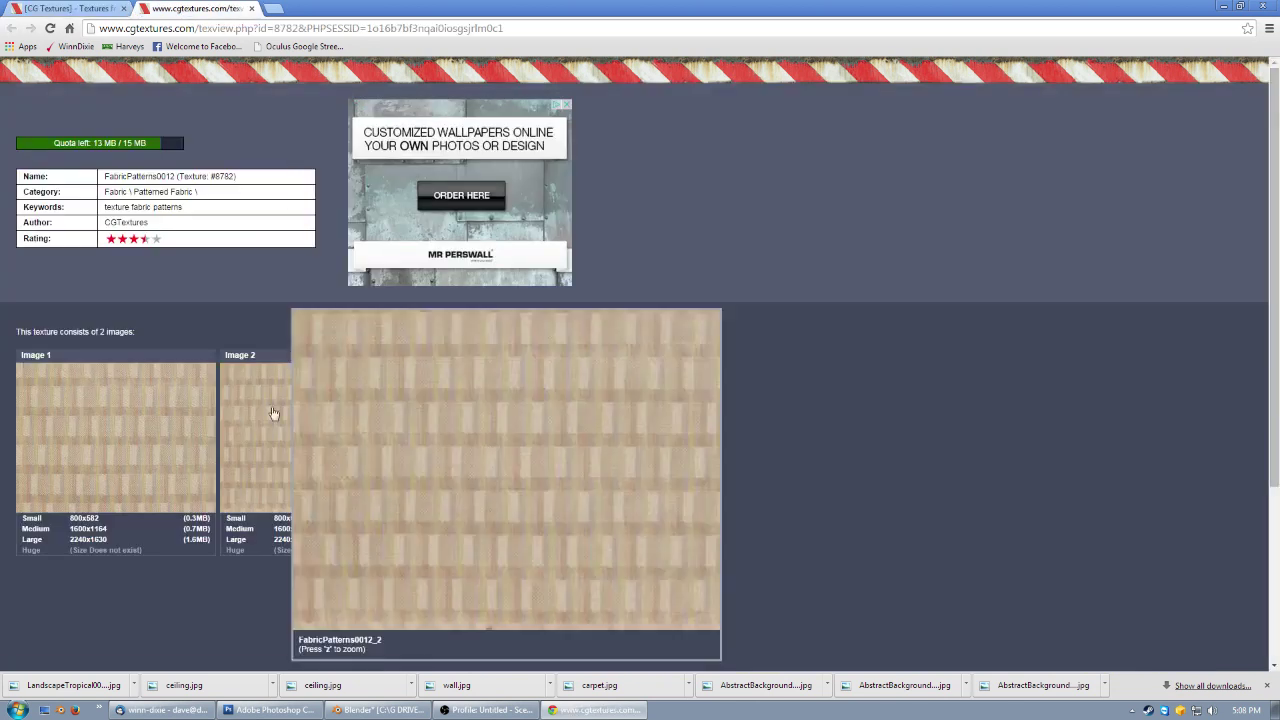
- Save the small 800x582 version of FabricPatterns0012 image 1 as furniture_fabric in the textures folder
click(95, 425)
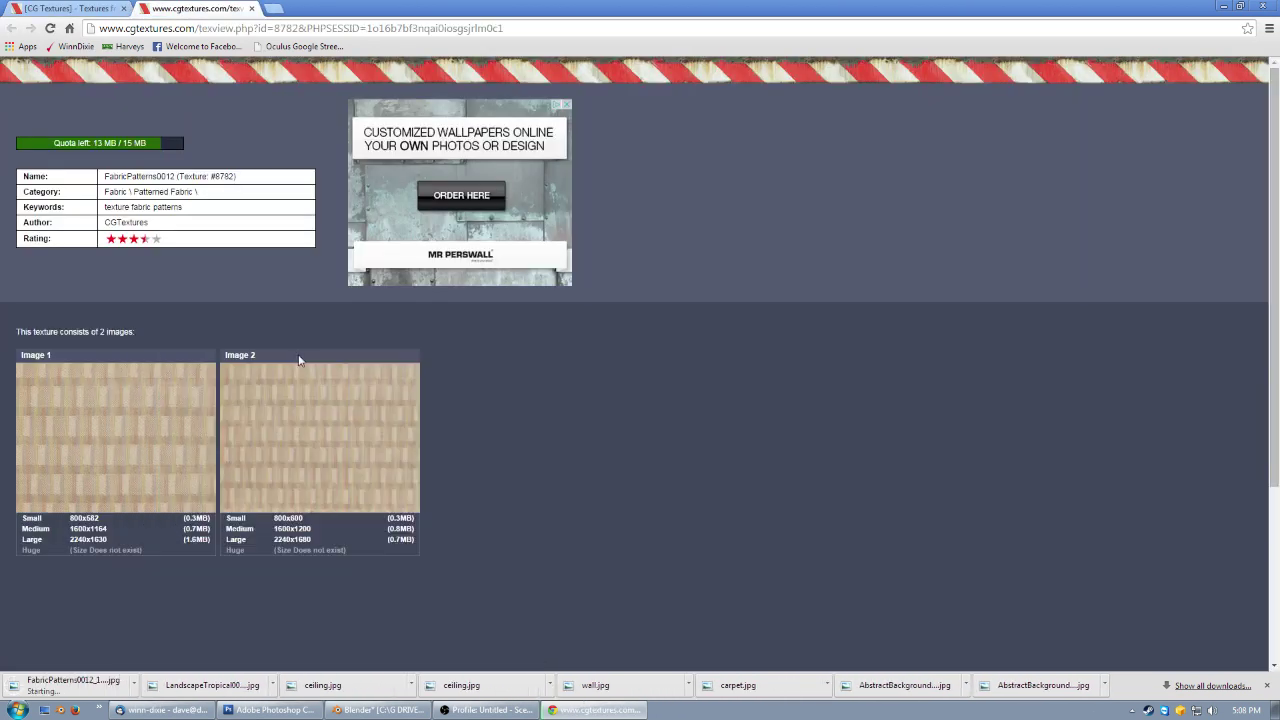
mouse_move(118, 510)
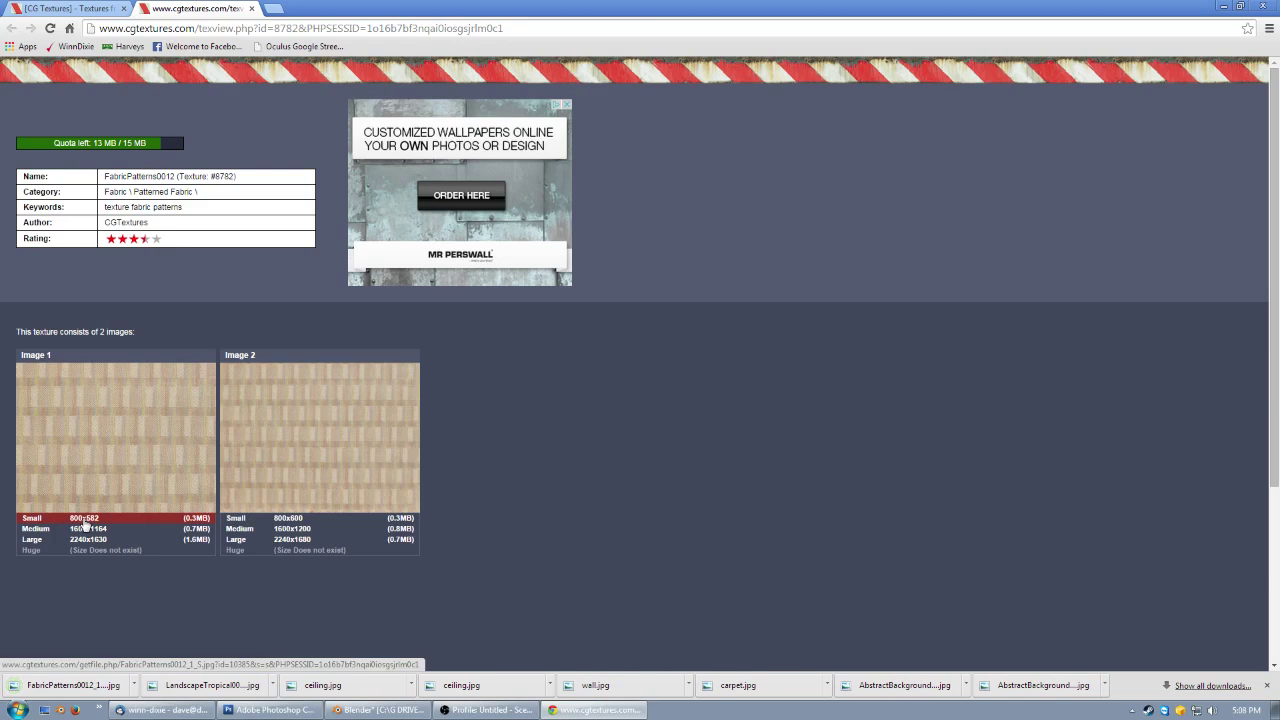
right_click(85, 522)
click(120, 574)
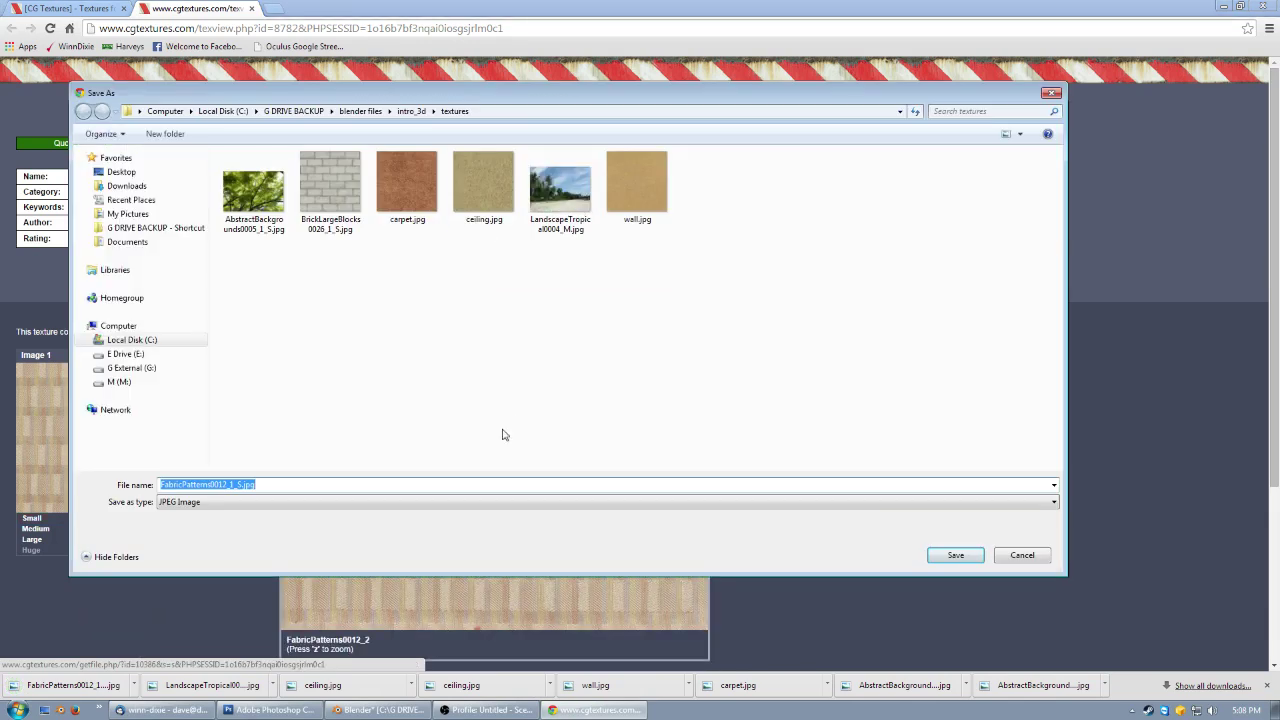
text(f)
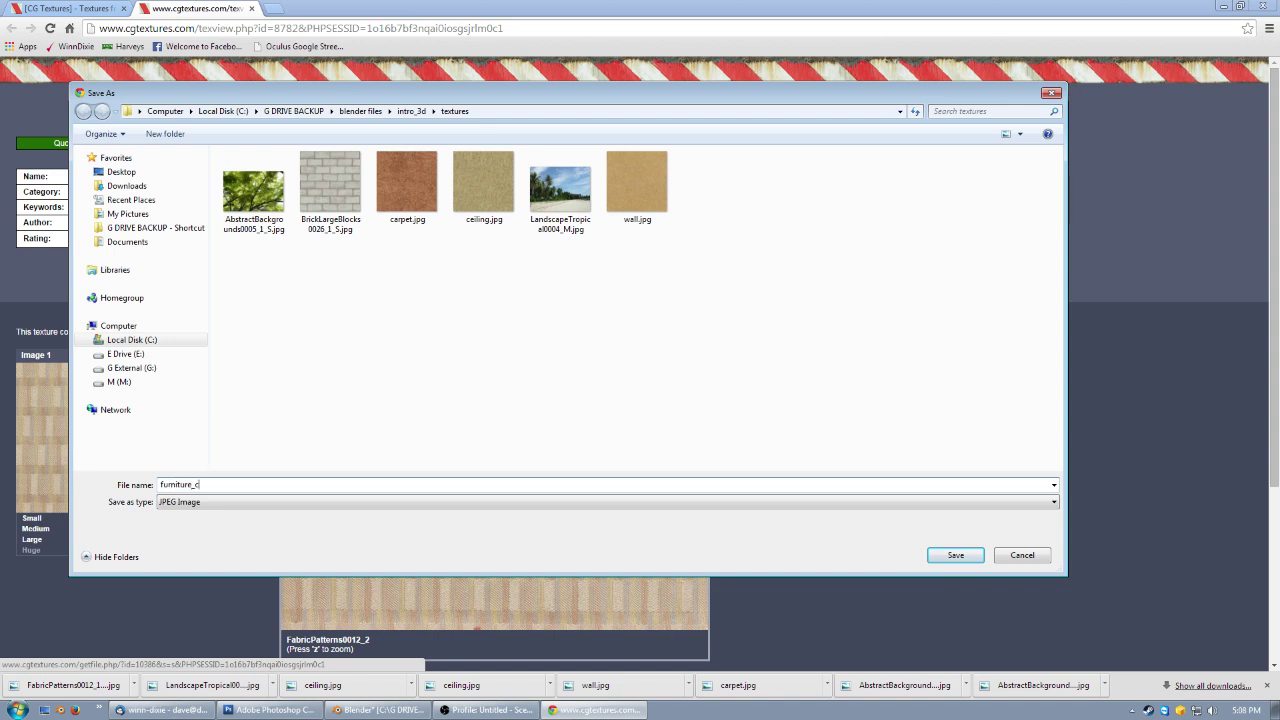
text(urniture_fabric)
key(Return)
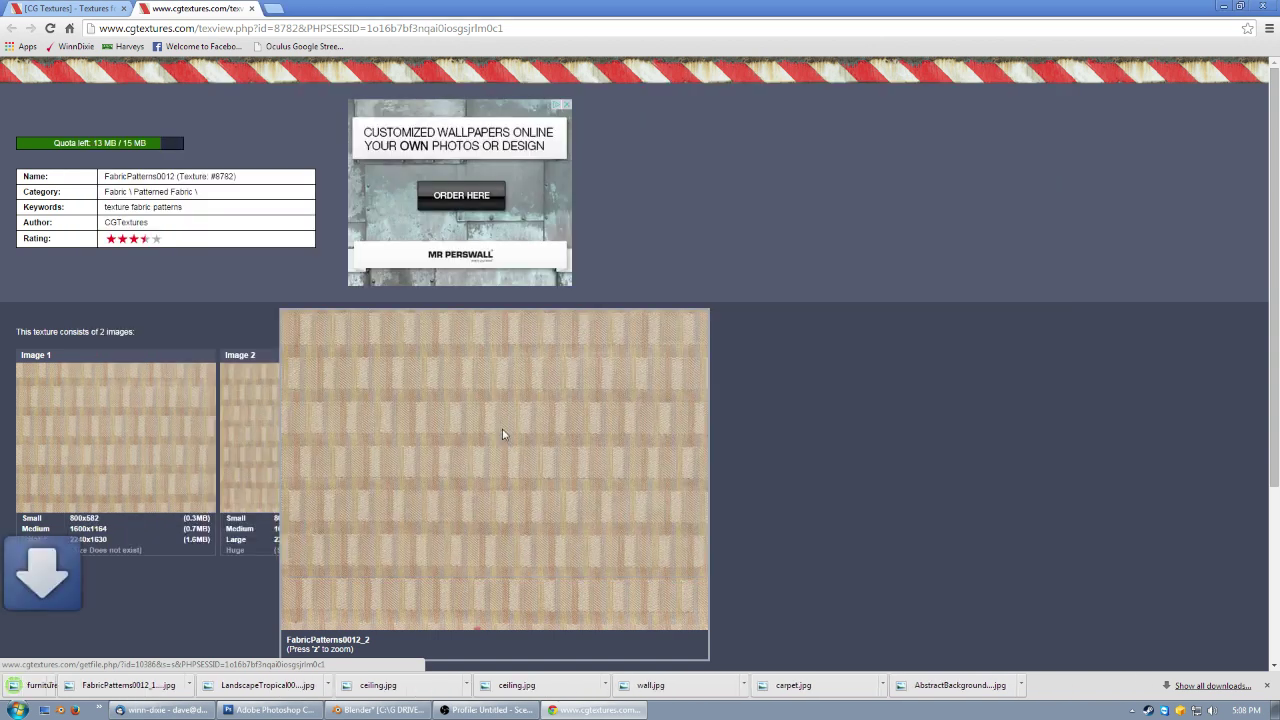
- Switch to Blender, select the sofa's whole mesh in Edit Mode and load furniture_fabric.jpg from the textures folder behind its UV layout
click(1224, 7)
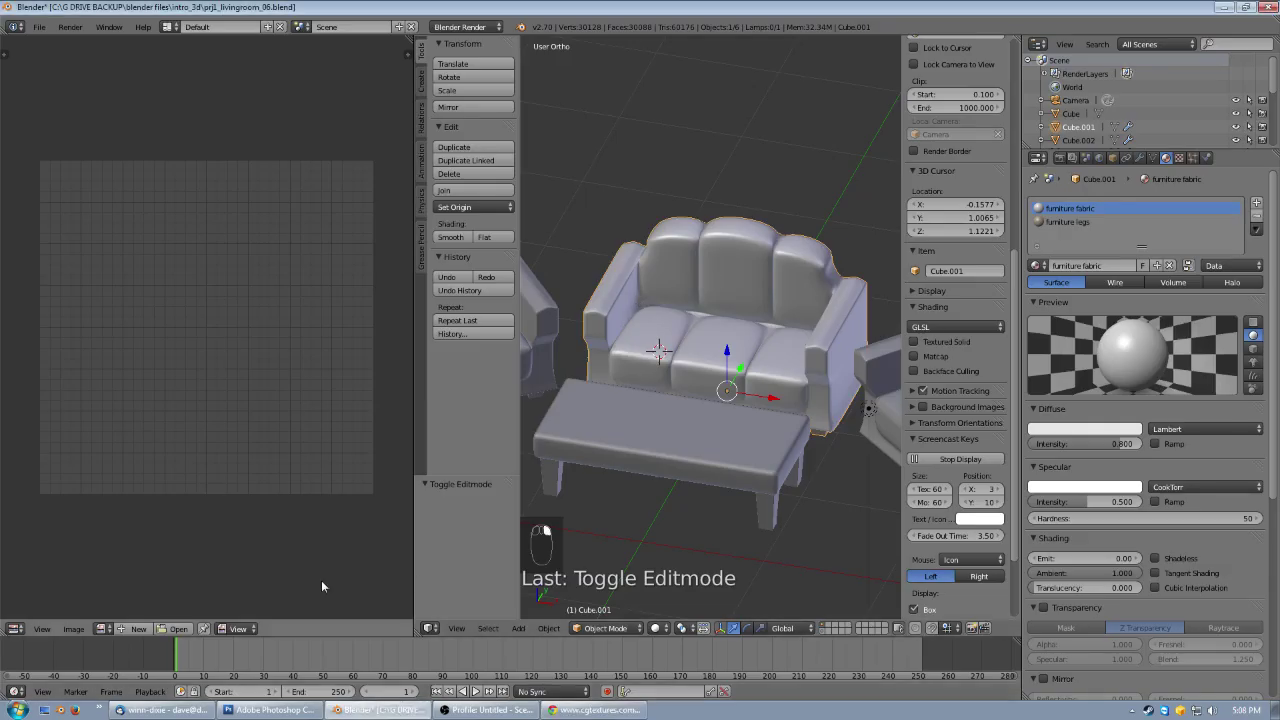
key(Tab)
key(a)
key(a)
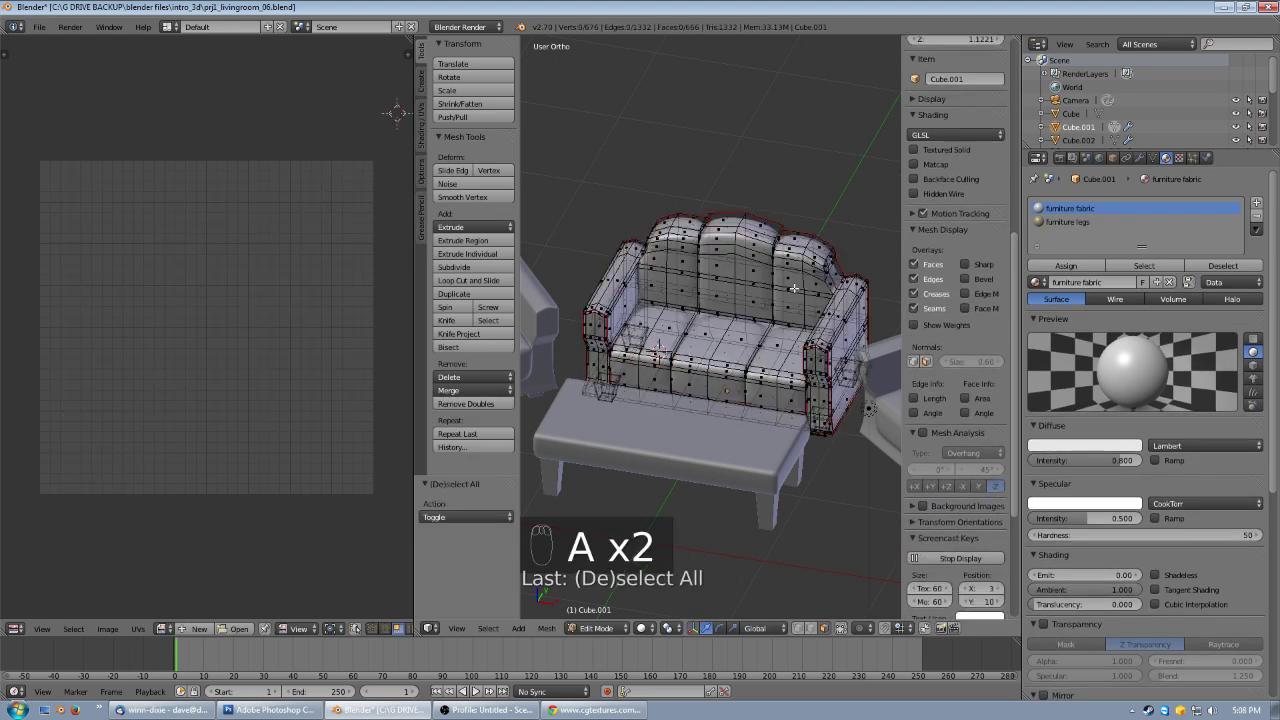
key(a)
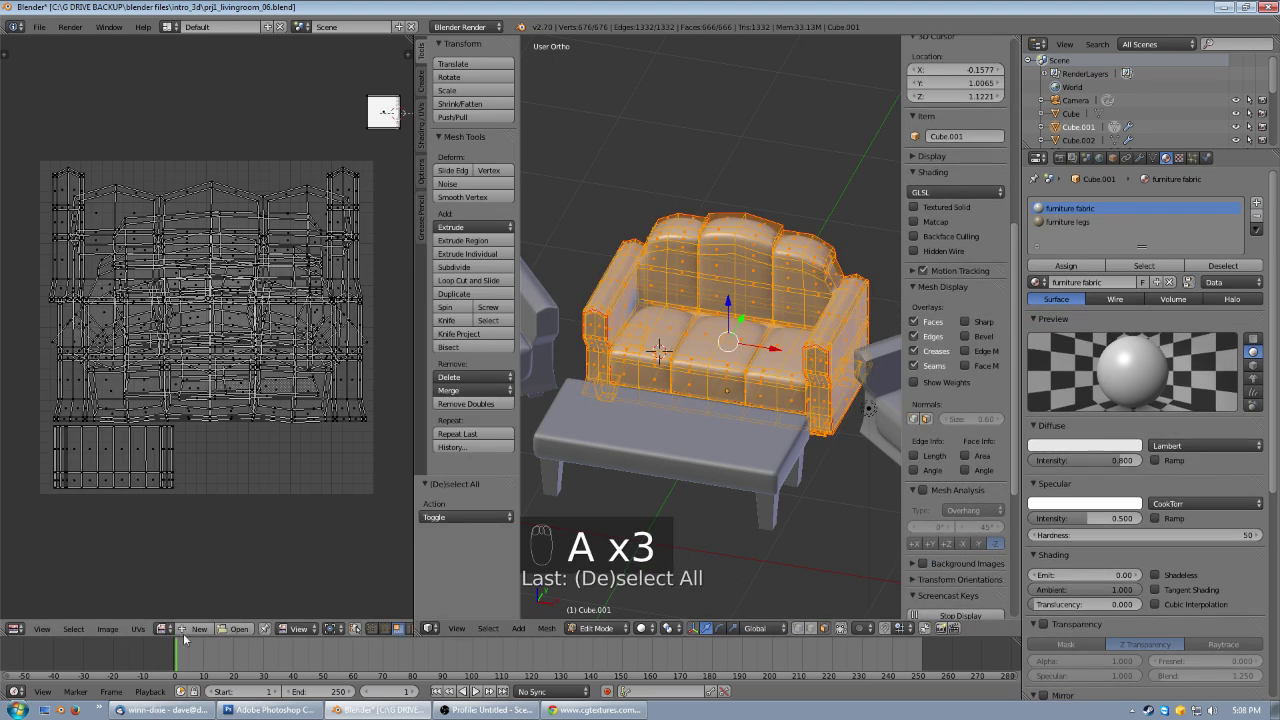
click(237, 628)
click(225, 108)
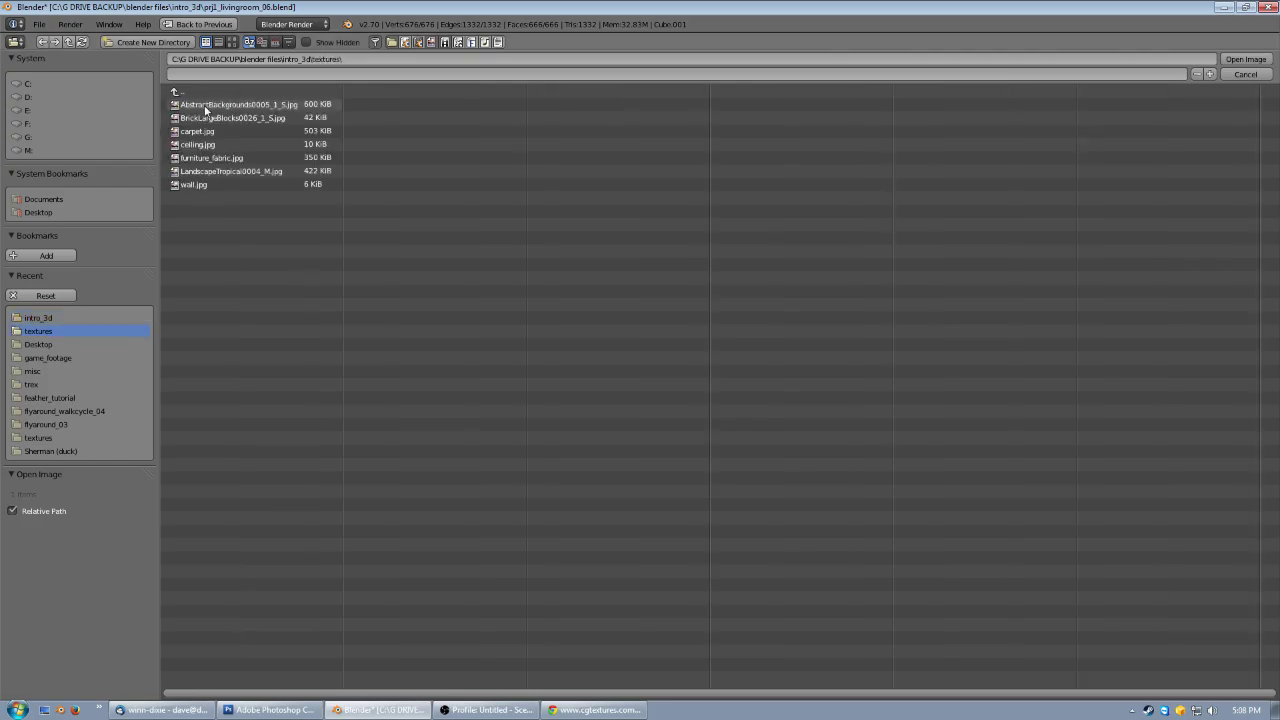
click(215, 158)
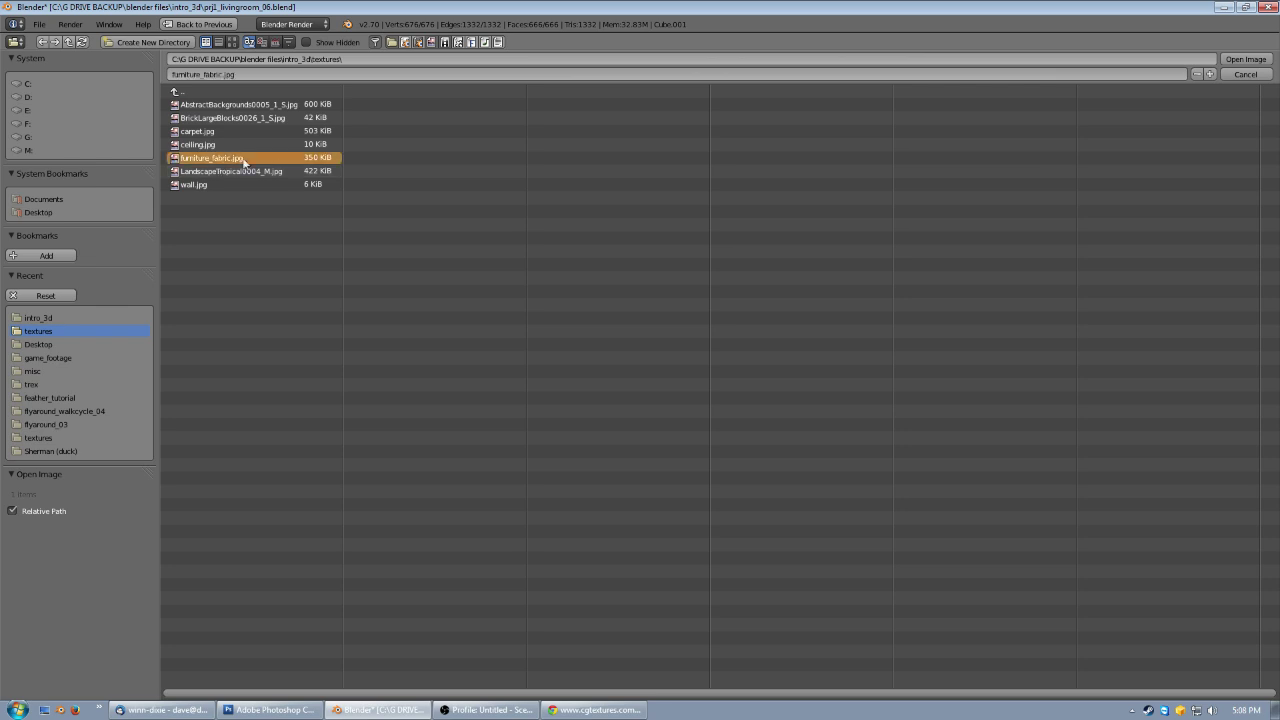
click(1245, 59)
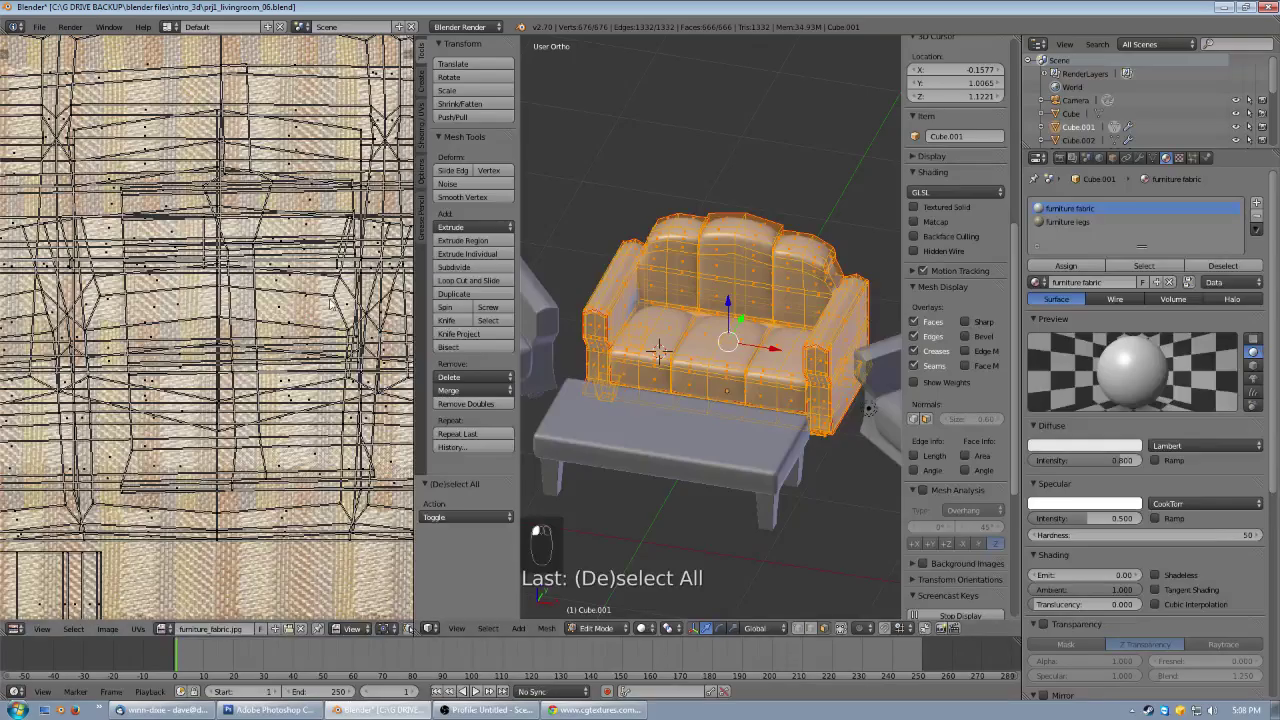
- Return the sofa to Object Mode and set the 3D view's shading to textured display
key(Tab)
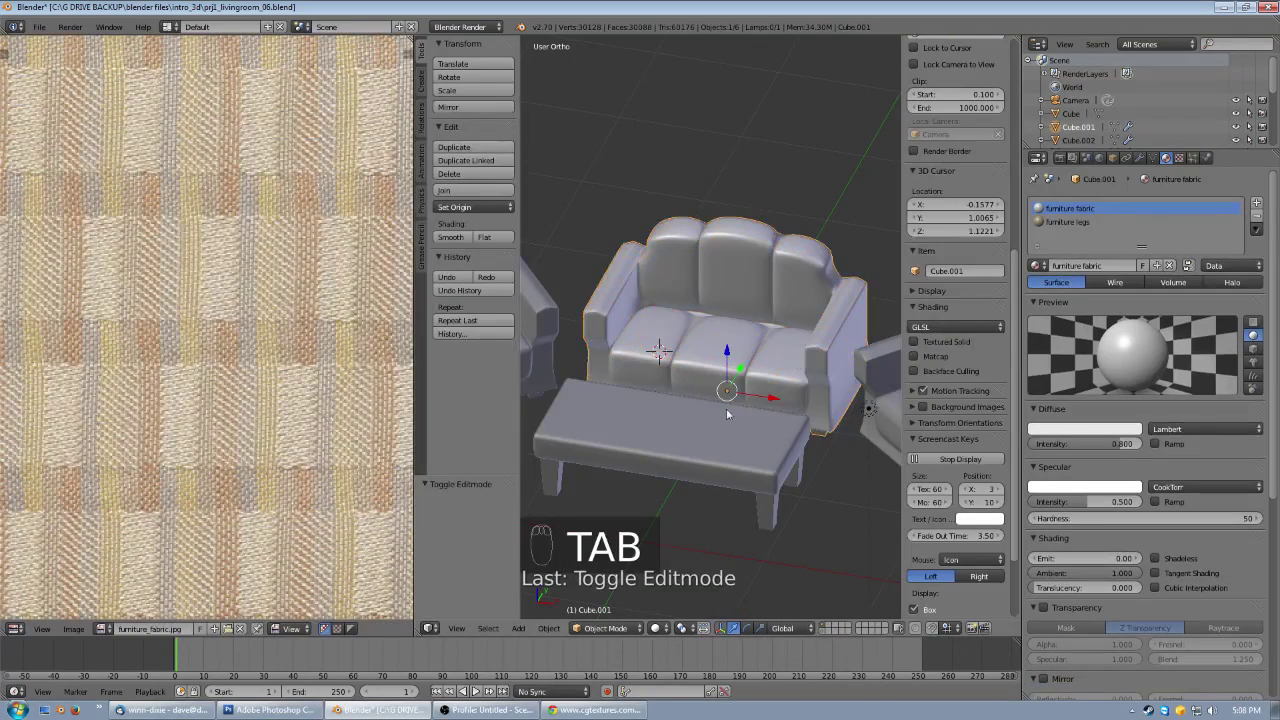
click(664, 629)
click(678, 568)
mouse_move(690, 450)
middle_down()
mouse_move(695, 400)
mouse_move(735, 360)
middle_up()
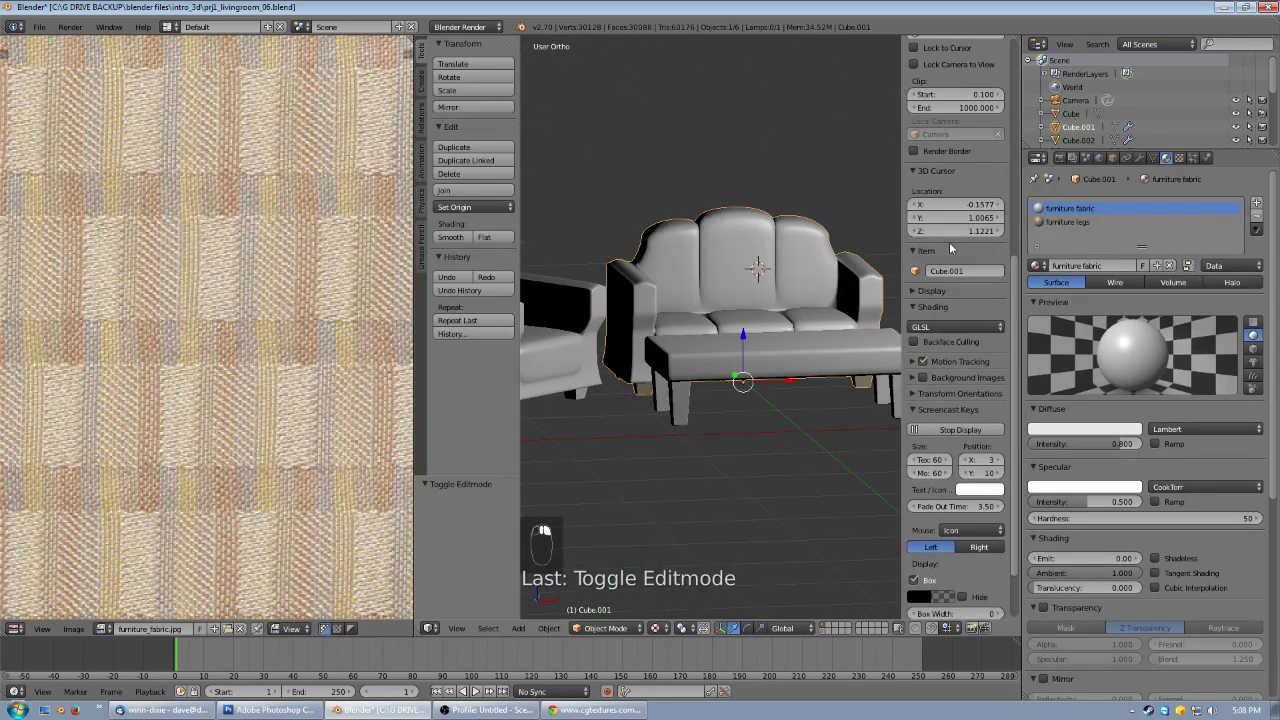
- Add a texture named "furniture fabric" to the furniture fabric material and set its type to Image or Movie
click(1178, 157)
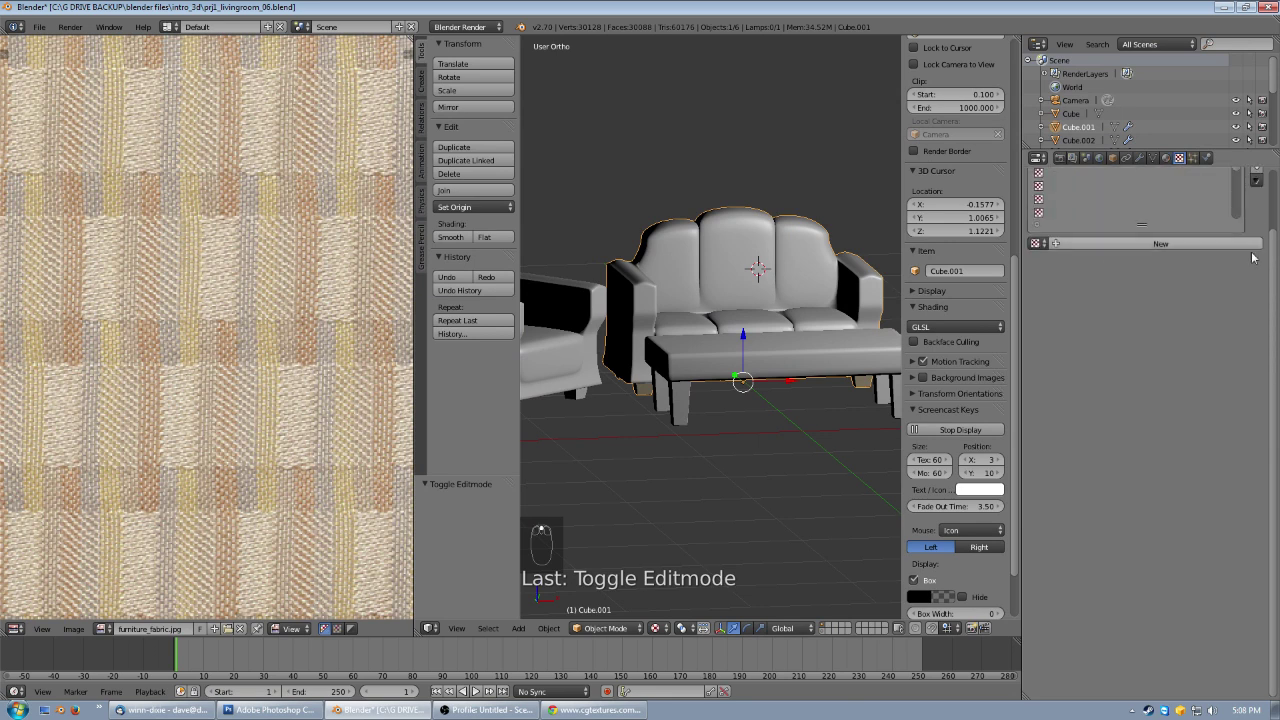
click(1158, 308)
click(1133, 309)
key(BackSpace)
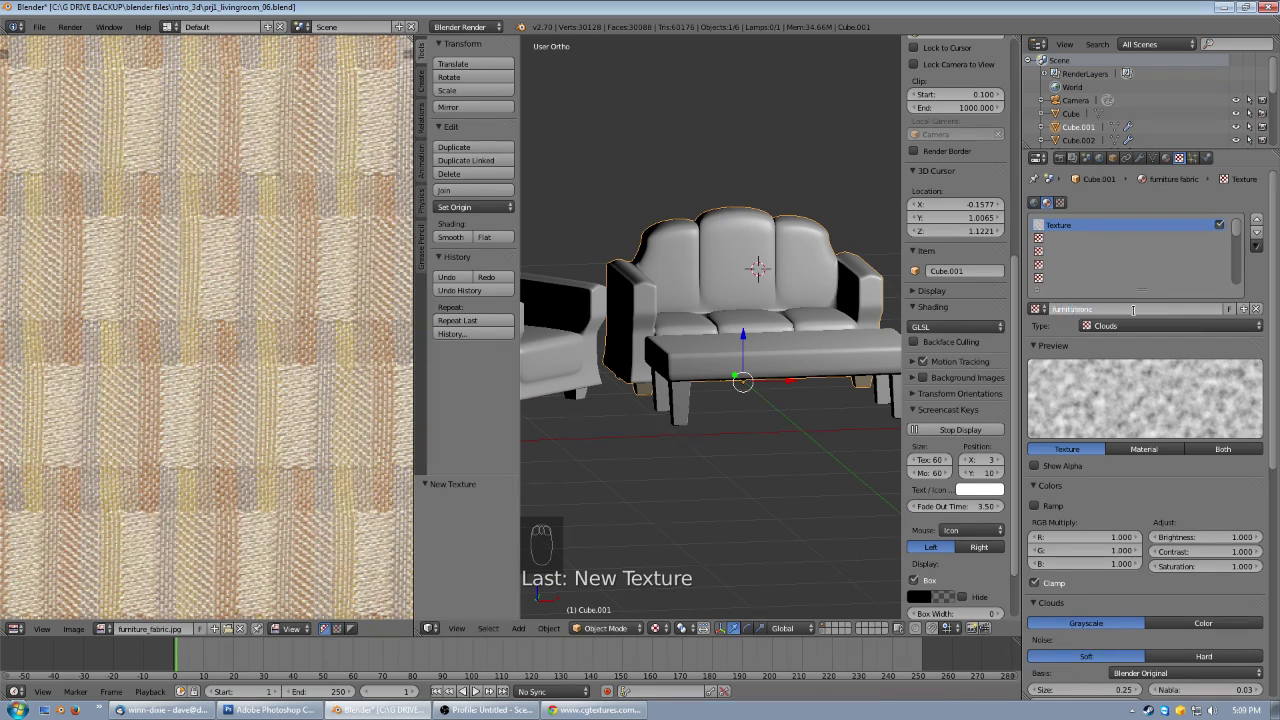
click(1136, 327)
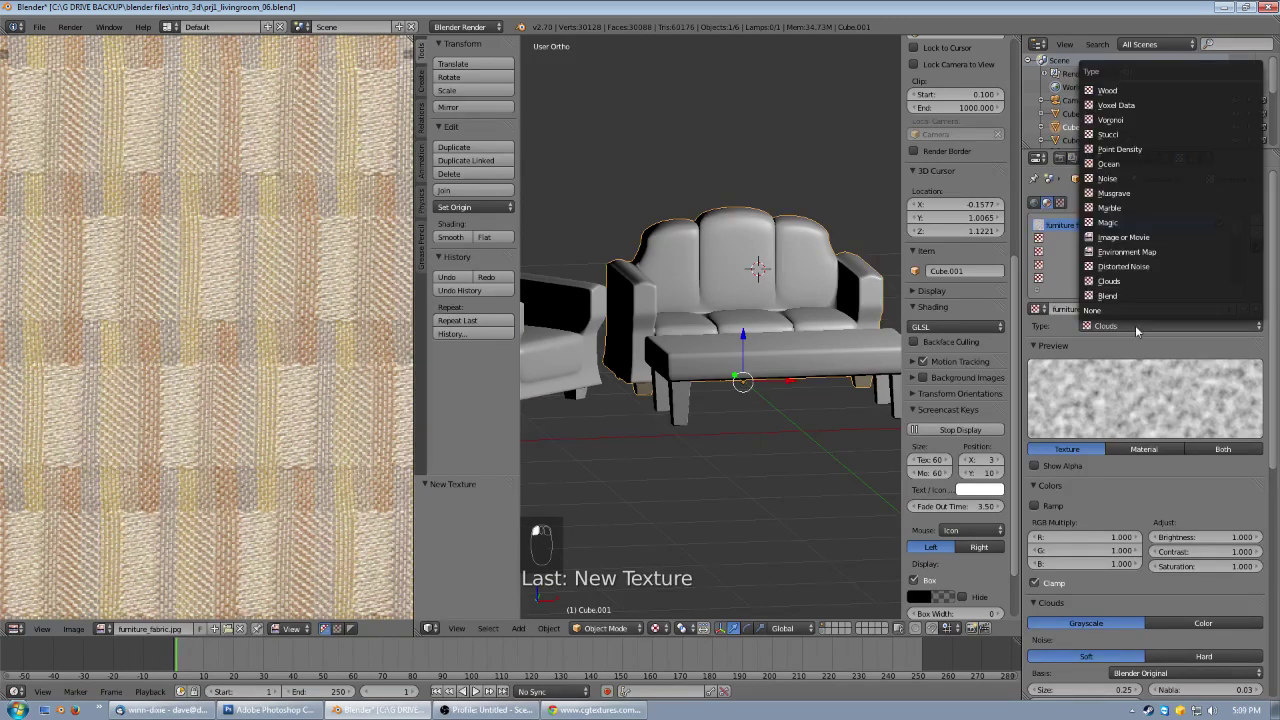
click(1126, 239)
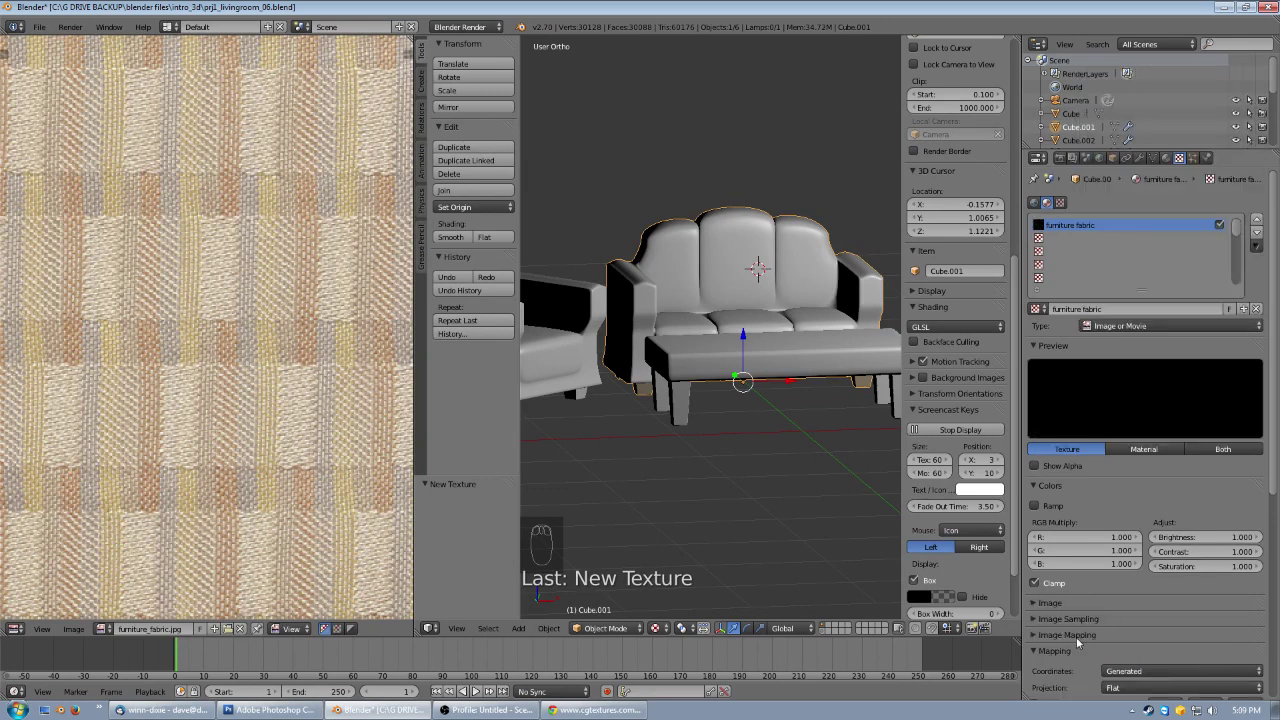
- Load furniture_fabric.jpg from the textures folder as the image of the furniture fabric texture
click(1050, 603)
scroll(1150, 580, down, 3)
click(1184, 569)
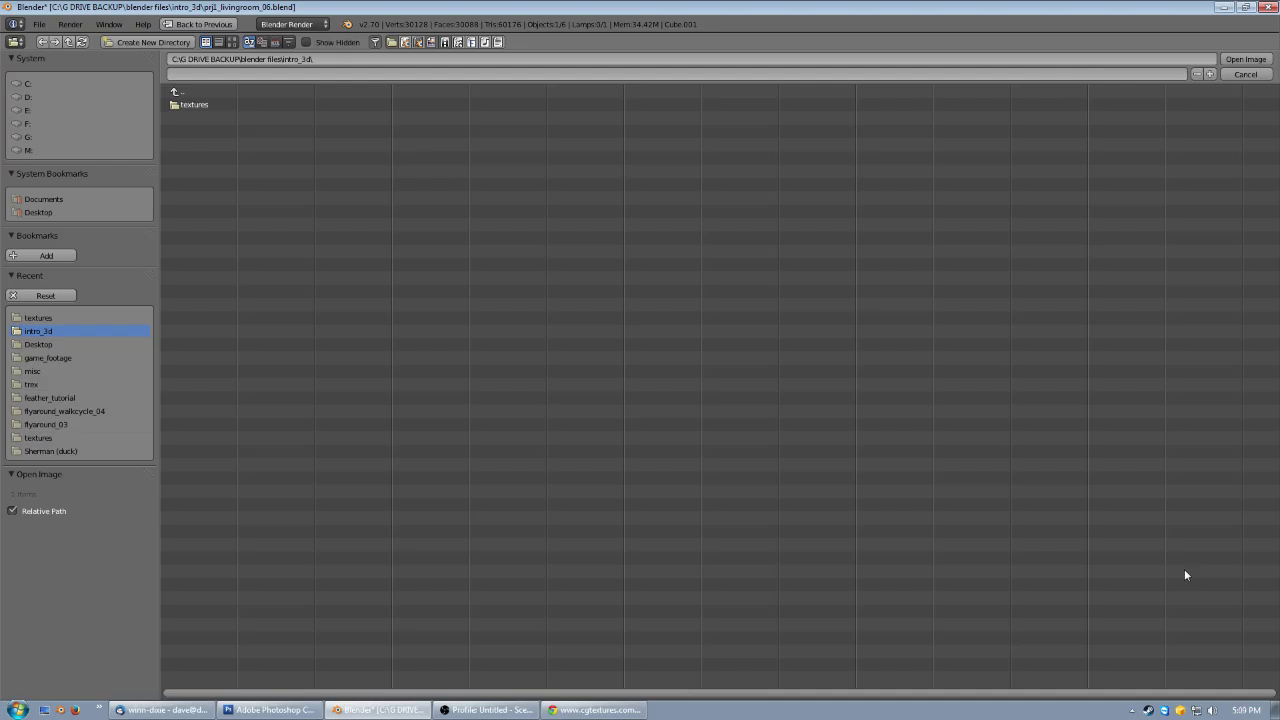
click(192, 104)
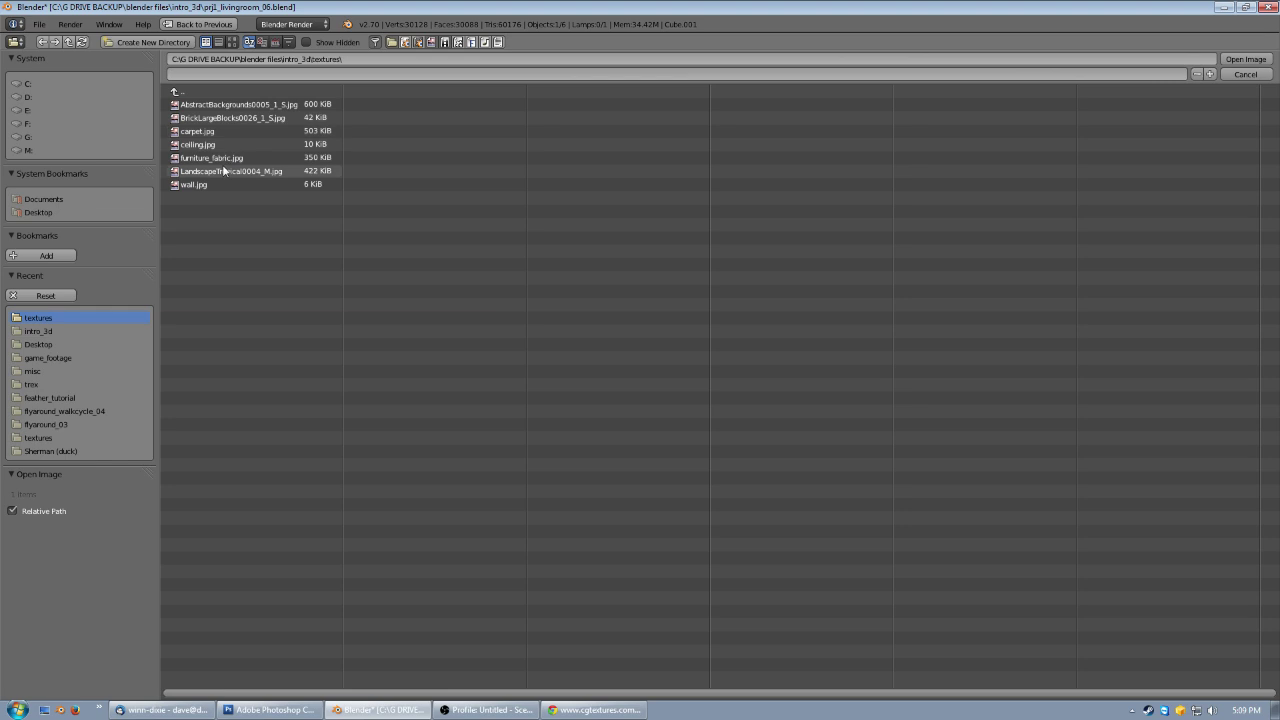
click(215, 160)
click(1244, 60)
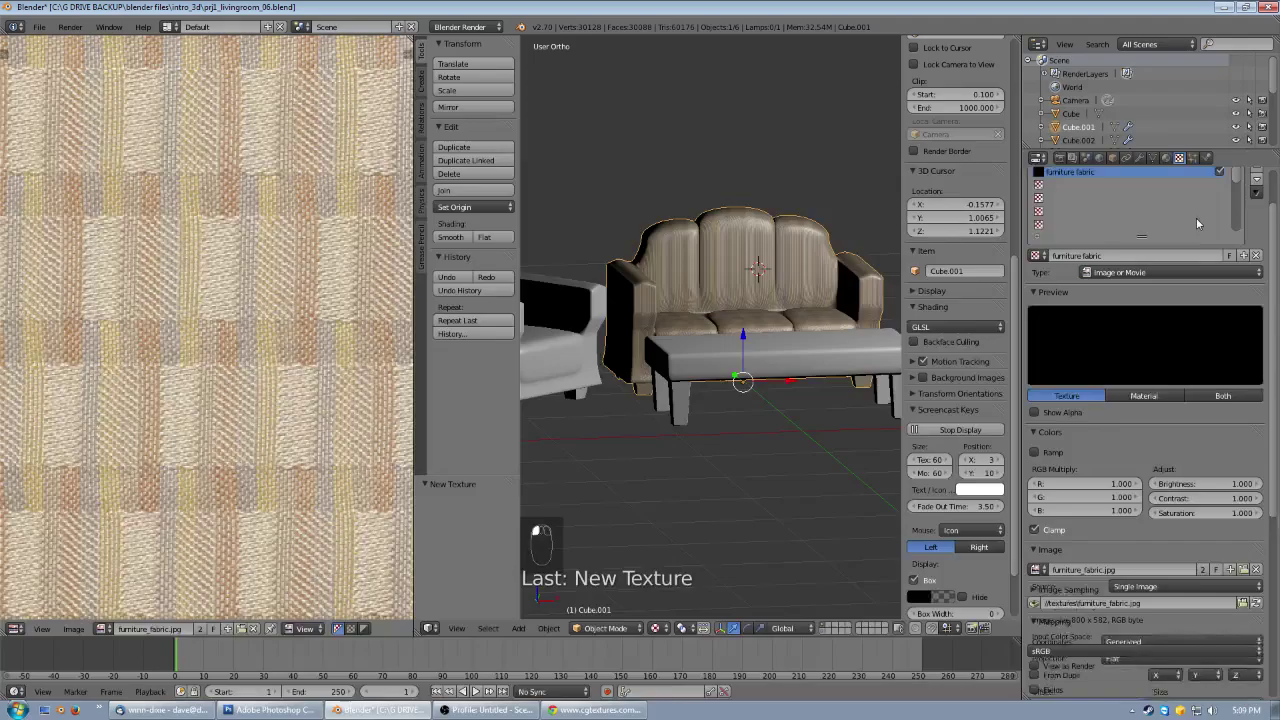
- Set the furniture fabric texture's mapping coordinates to UV and inspect the pattern on the sofa
scroll(758, 296, up, 3)
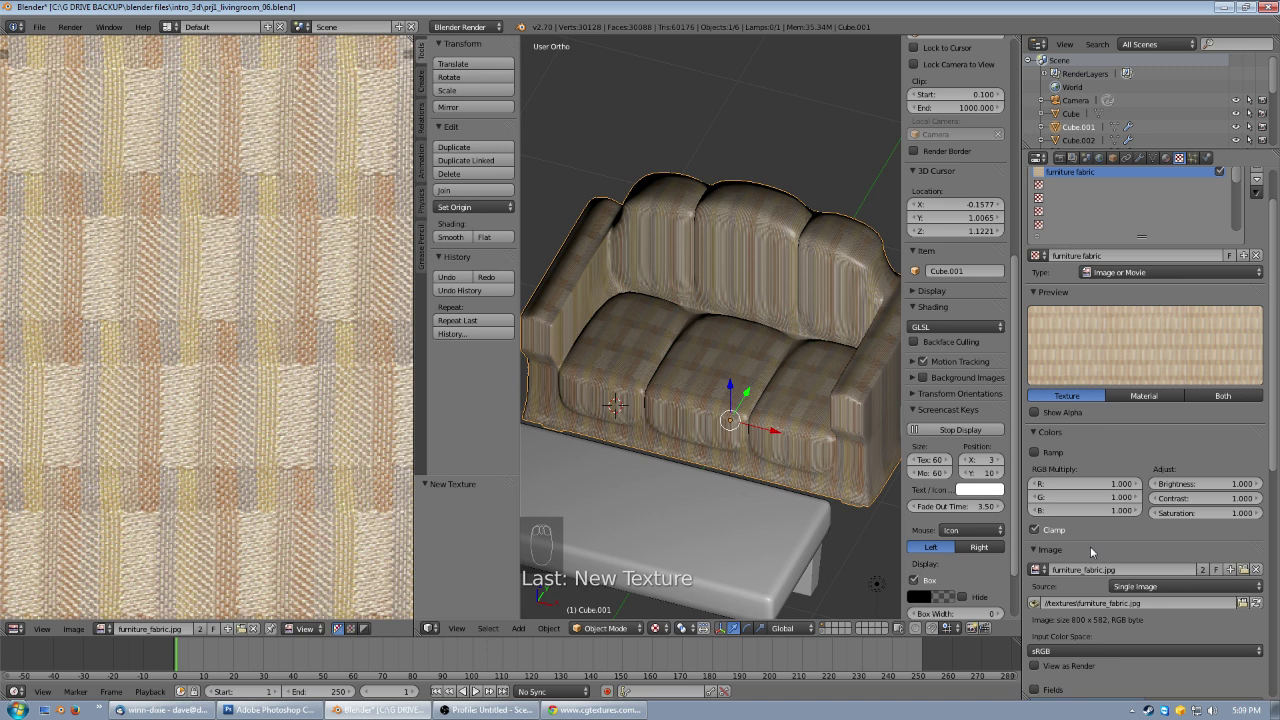
scroll(1091, 552, down, 5)
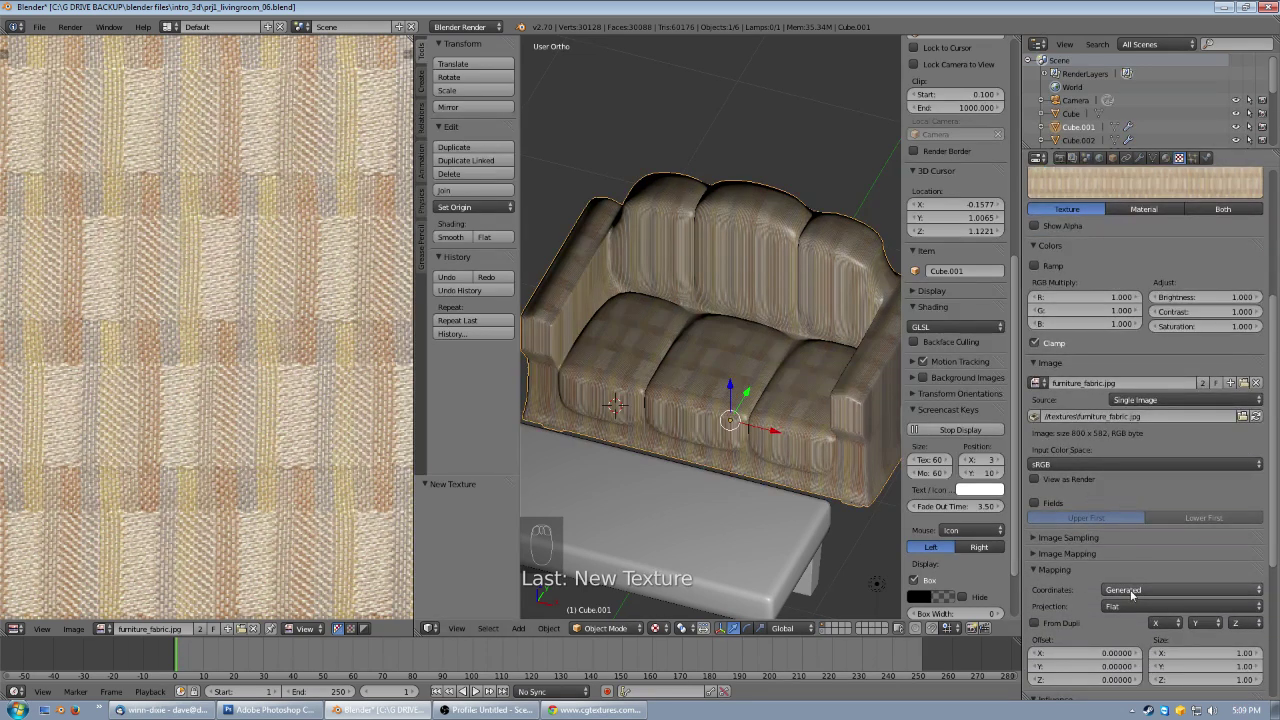
click(1120, 590)
click(1111, 530)
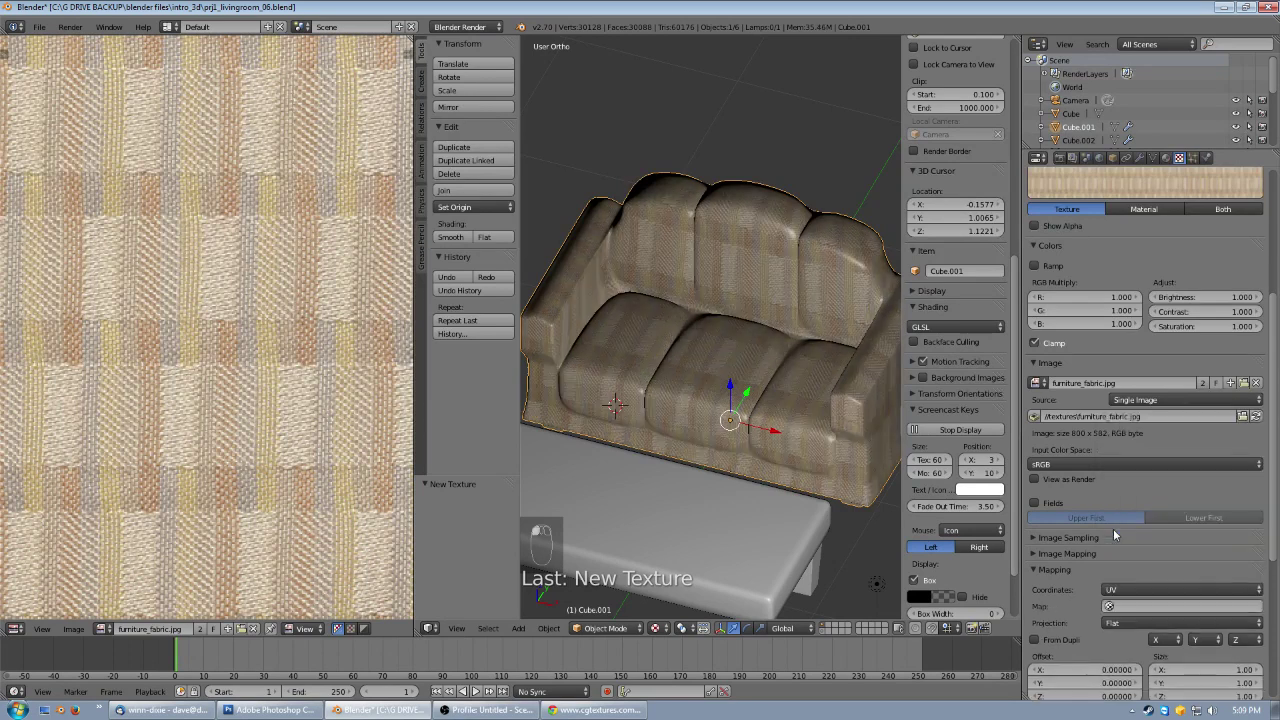
middle_drag(742, 416, 845, 418)
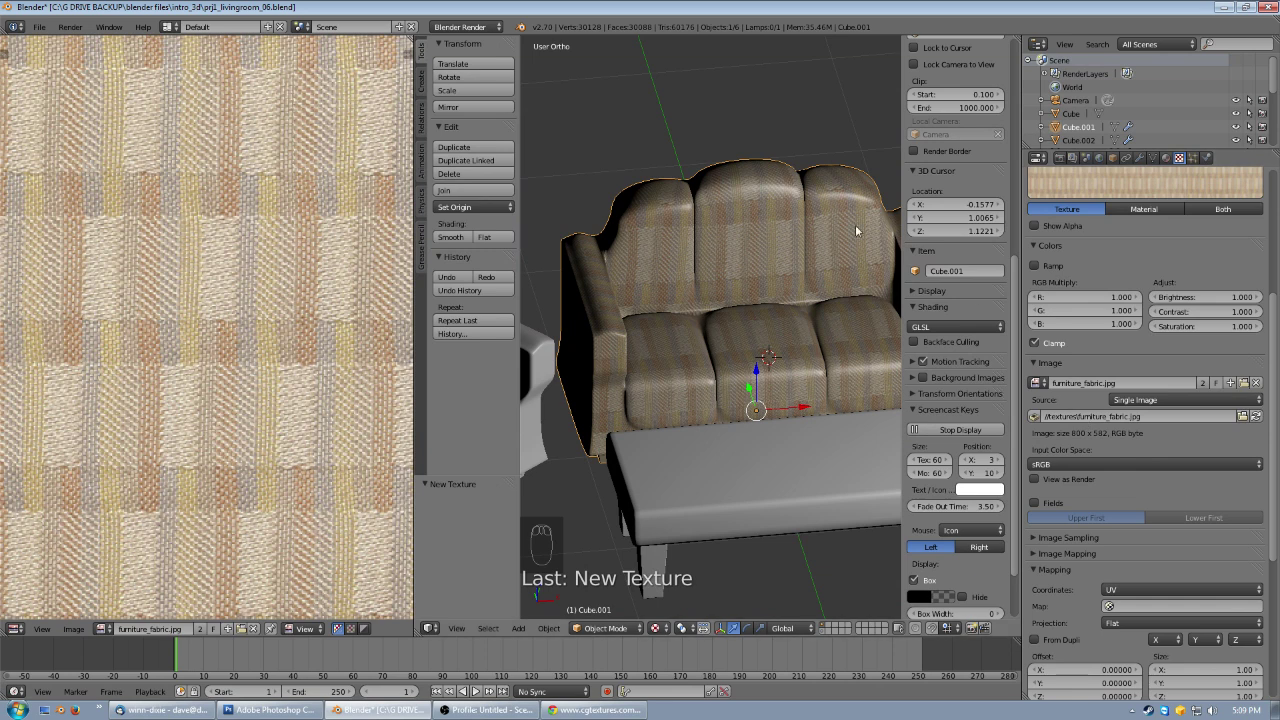
- Set the furniture fabric material's specular intensity to 0.064 and return to its texture settings
click(1166, 158)
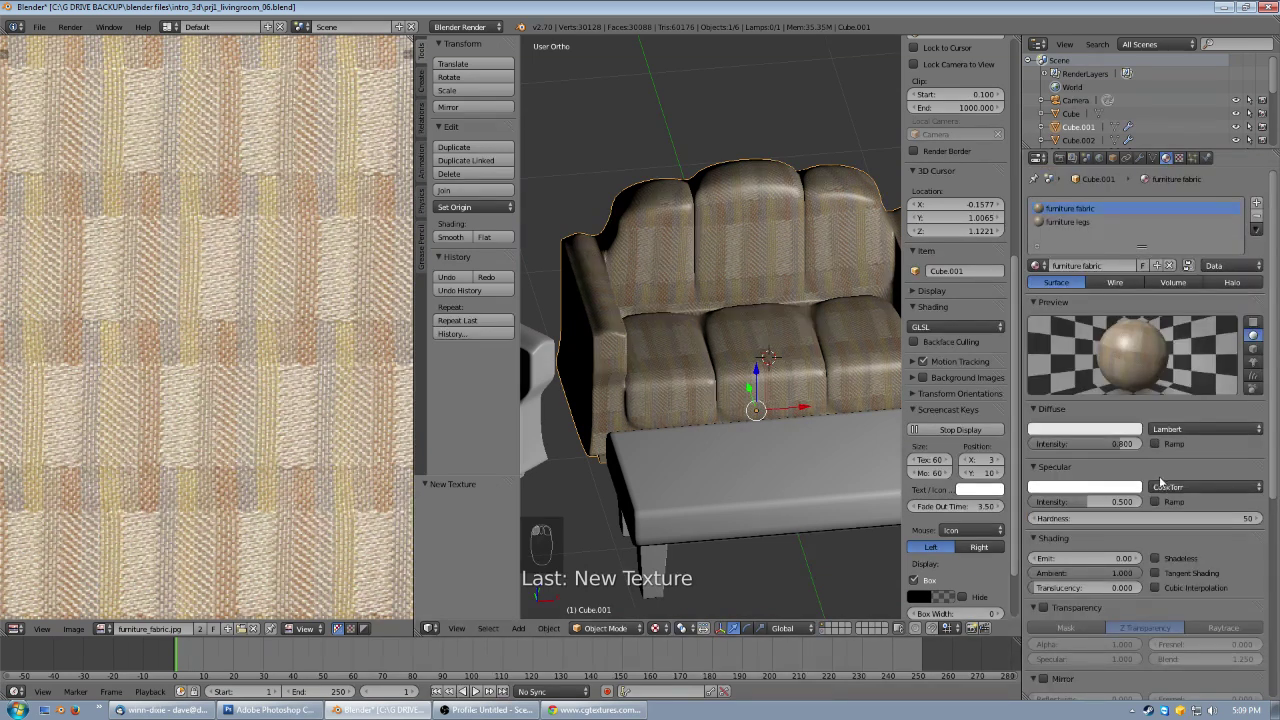
drag(1081, 502, 1036, 505)
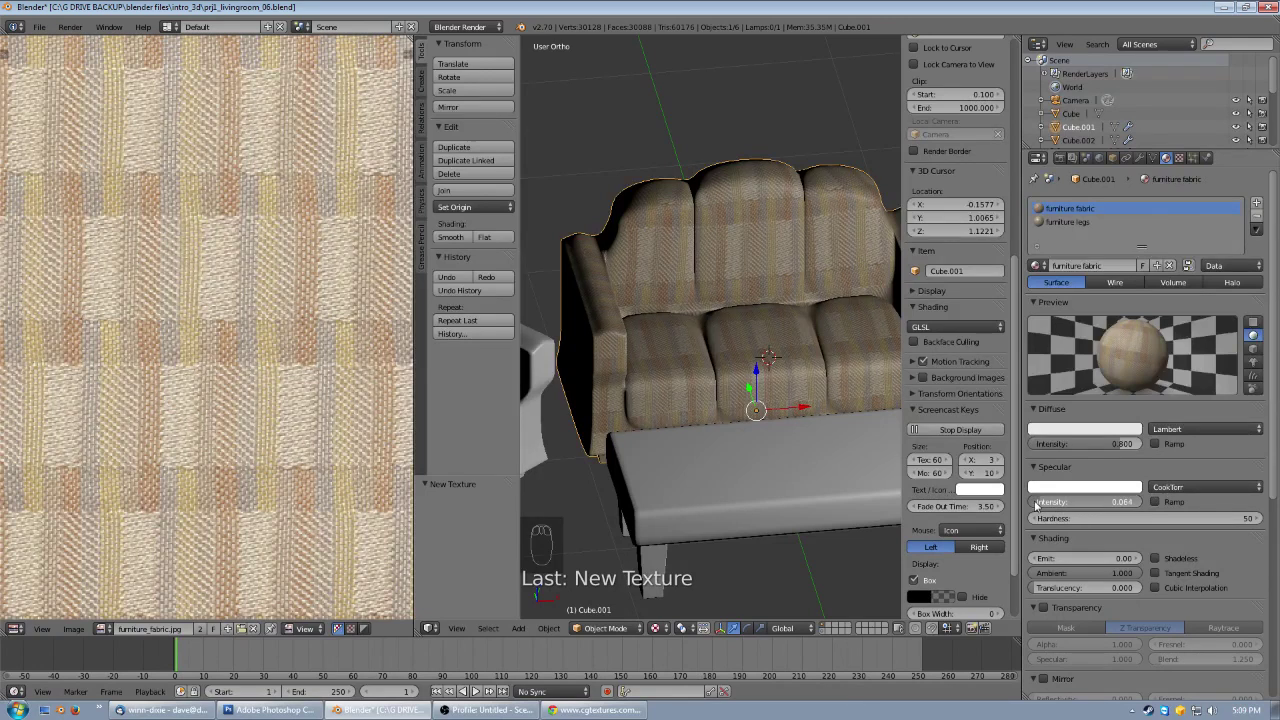
click(1179, 158)
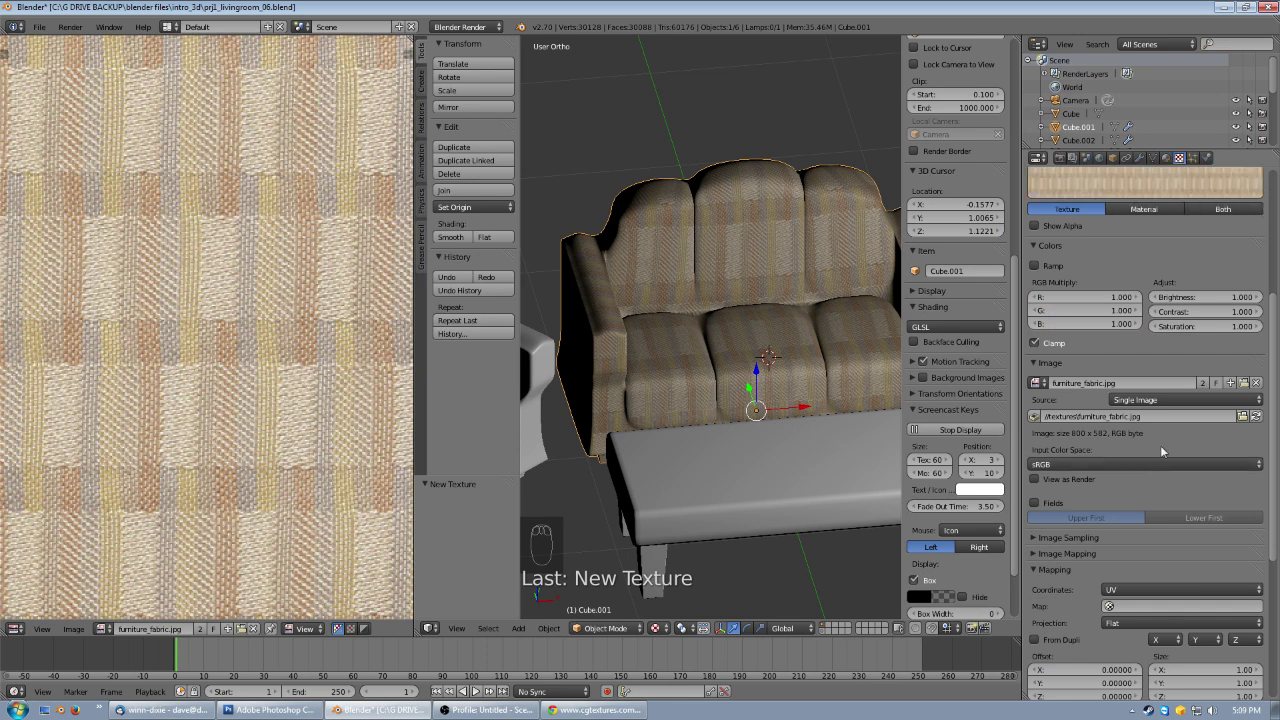
- Set the furniture fabric texture's mapping size to 3 in X, Y and Z
scroll(1063, 554, down, 3)
click(1228, 563)
text(3)
key(Tab)
text(3)
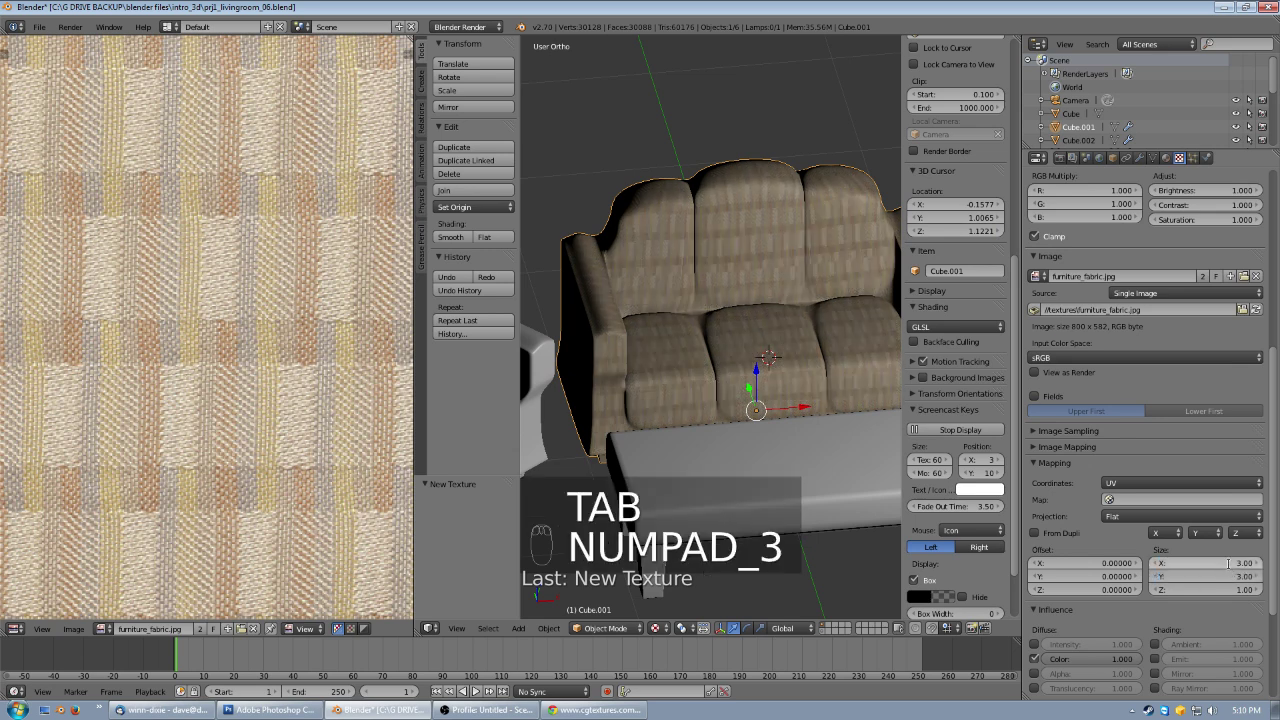
key(KP_Enter)
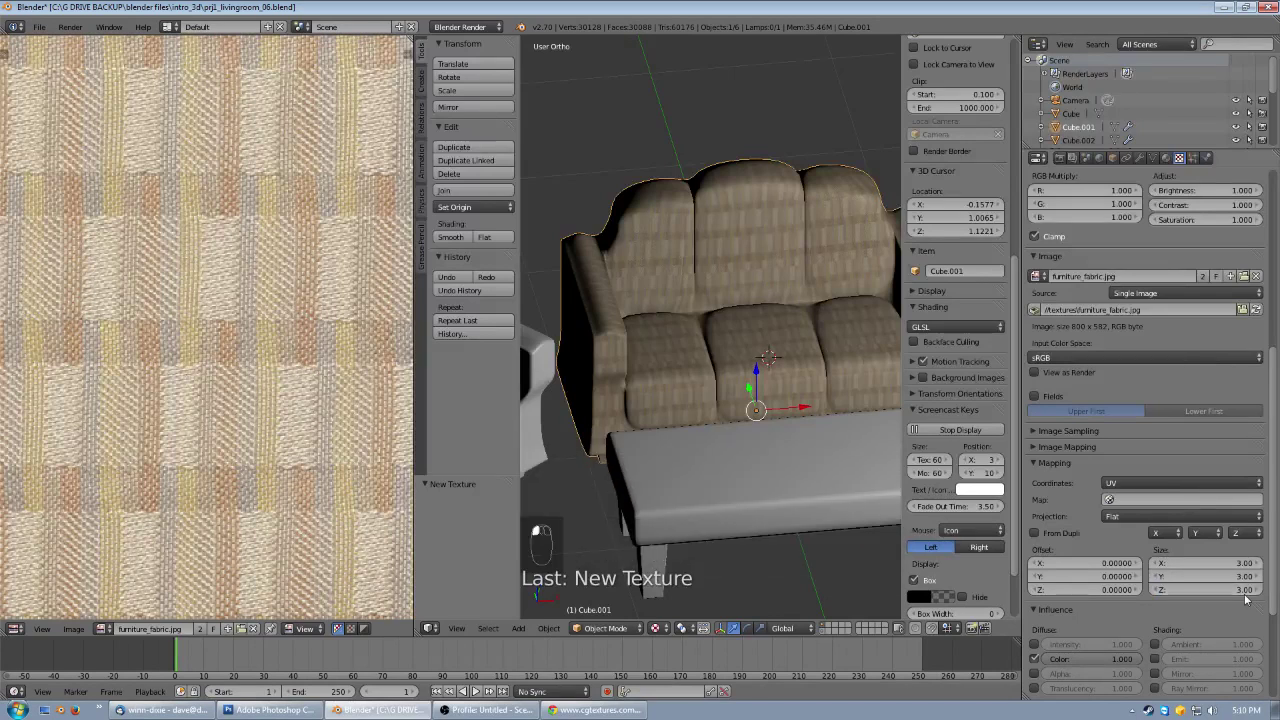
- Set the furniture fabric texture's mapping size to 6 in X, Y and Z for a finer pattern on the sofa
middle_drag(810, 268, 783, 250)
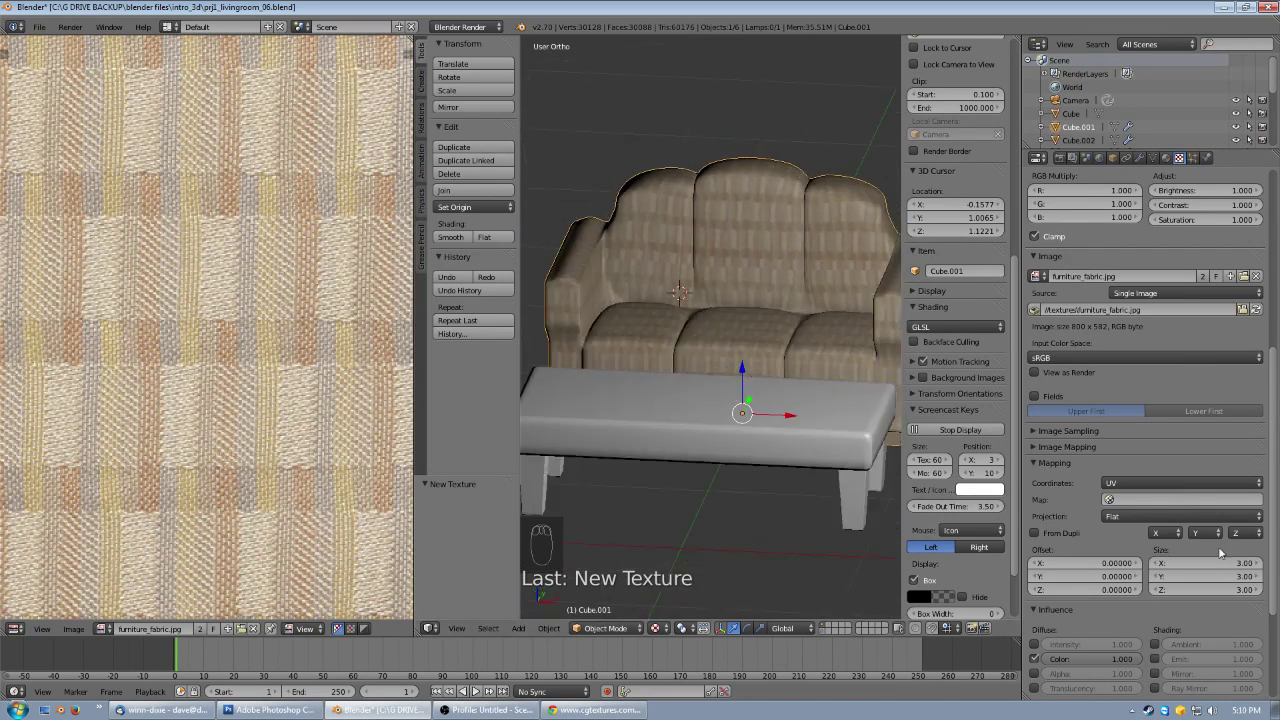
text(6)
key(Tab)
text(6)
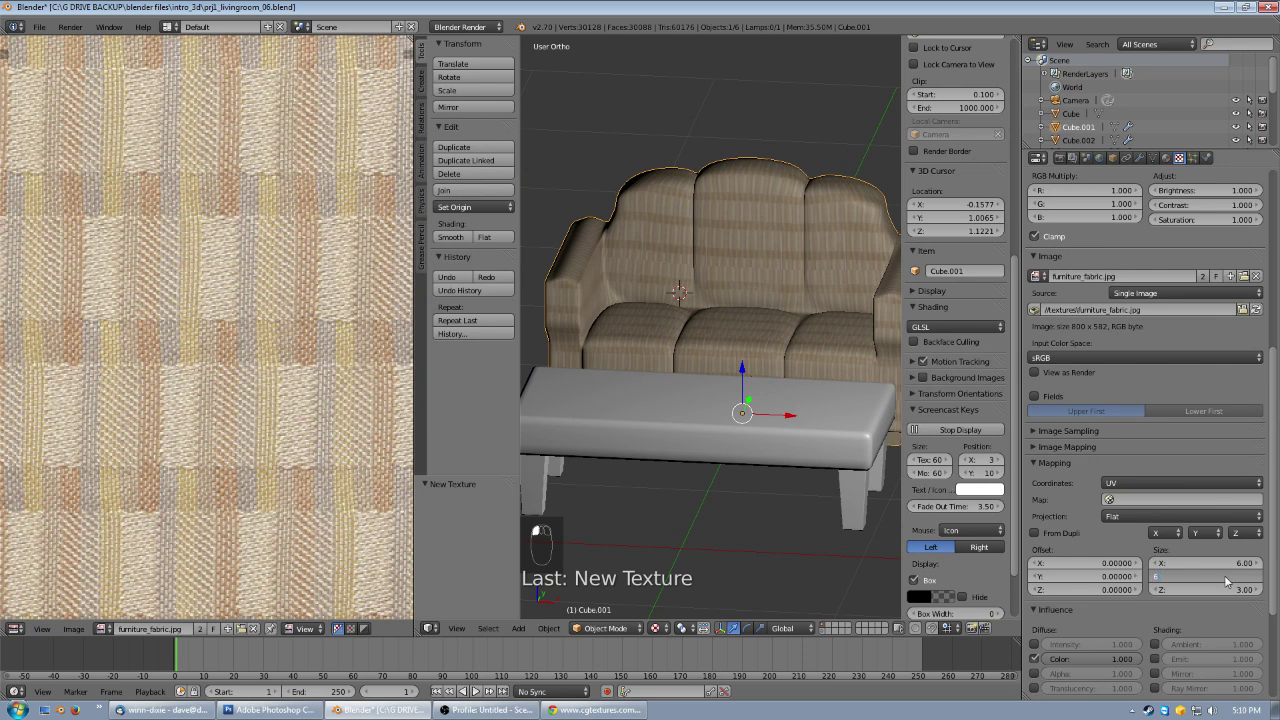
key(Tab)
text(6)
key(Return)
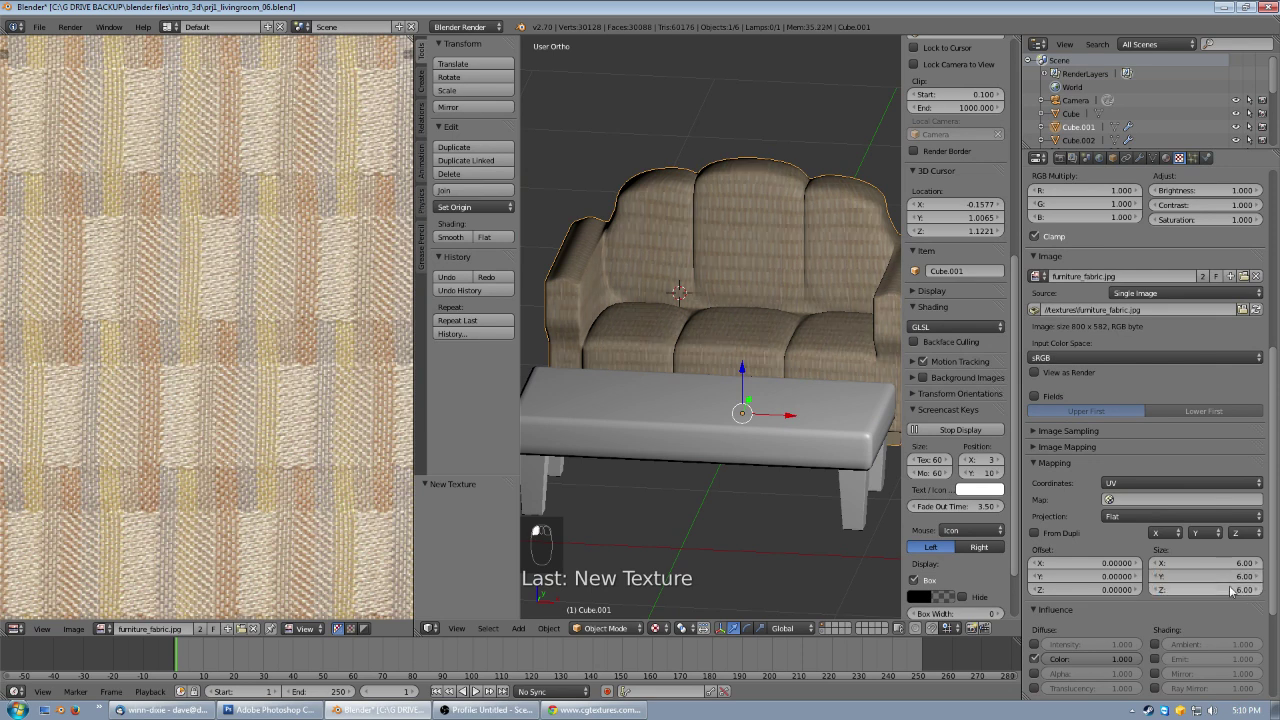
- Enable the furniture fabric texture's Normal influence and inspect the bump effect on the sofa up close
mouse_move(735, 369)
middle_down()
mouse_move(787, 372)
mouse_move(771, 343)
mouse_move(715, 363)
mouse_move(754, 362)
mouse_move(646, 358)
mouse_move(715, 366)
mouse_move(700, 391)
mouse_move(720, 372)
middle_up()
scroll(775, 350, down, 3)
scroll(690, 363, up, 3)
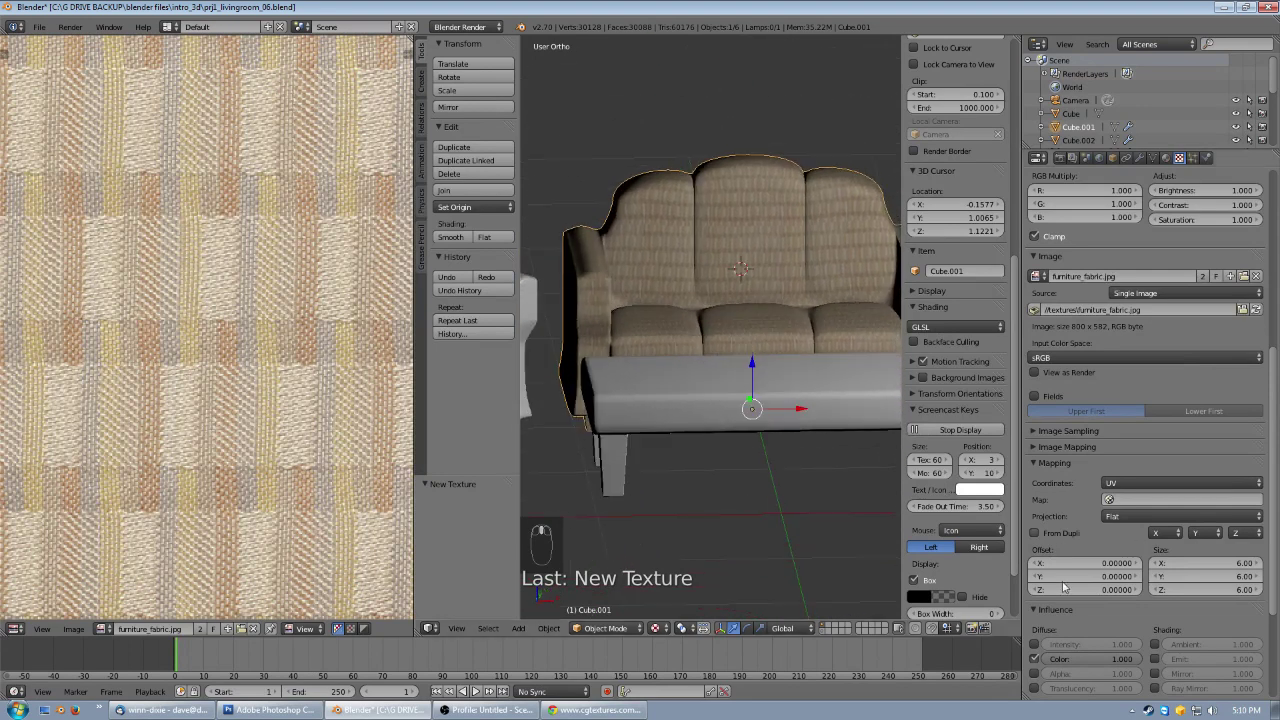
scroll(1100, 575, down, 4)
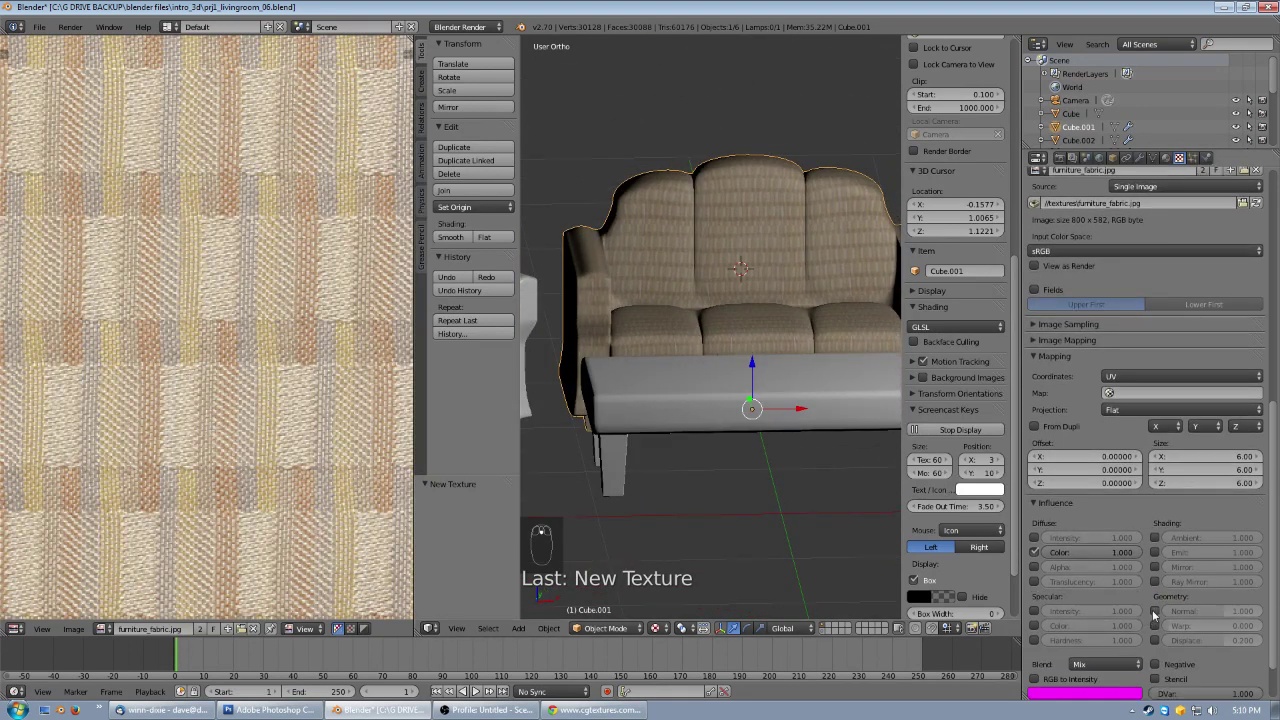
click(1155, 611)
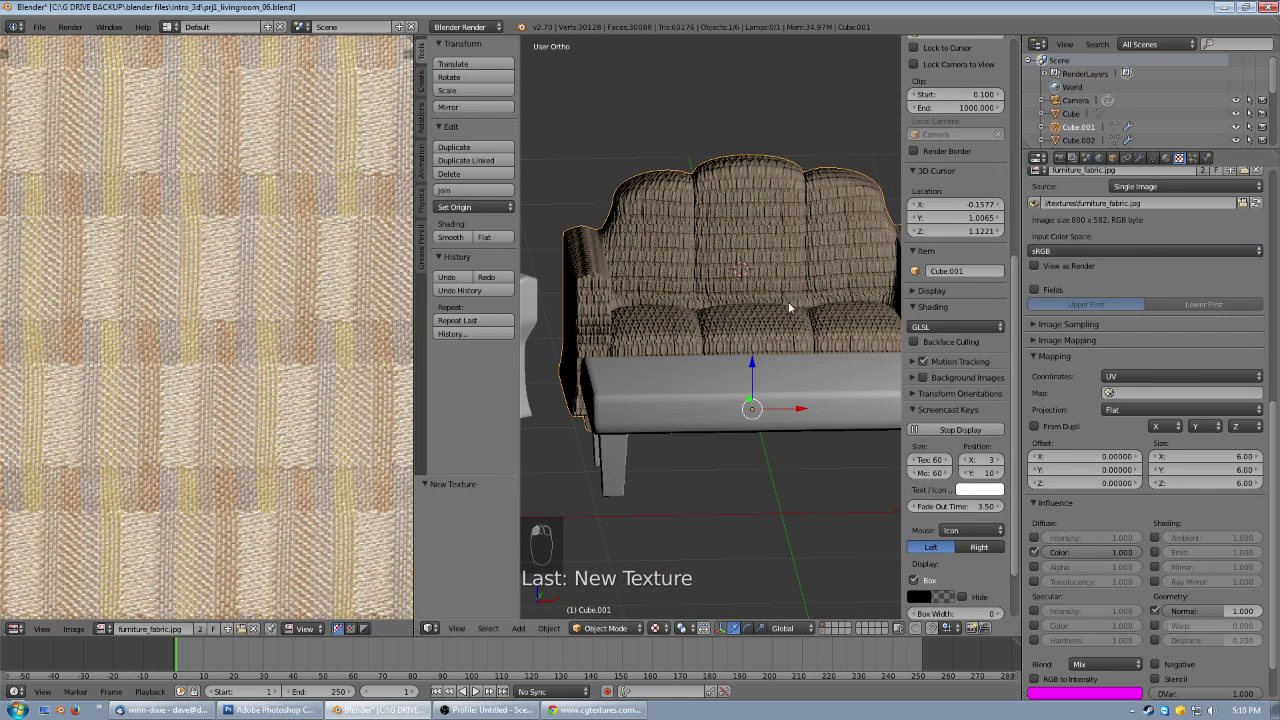
scroll(789, 308, up, 4)
middle_drag(783, 290, 773, 418)
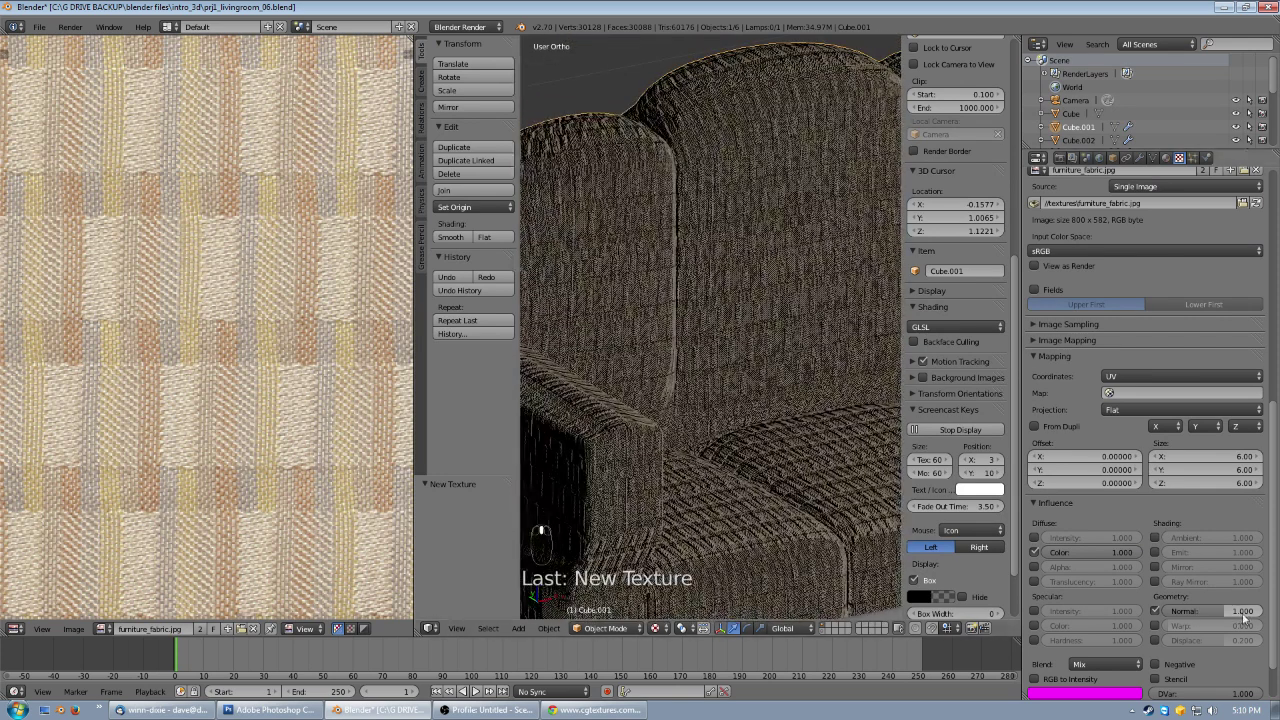
- Set the furniture fabric texture's Normal influence to 0.2
click(1227, 611)
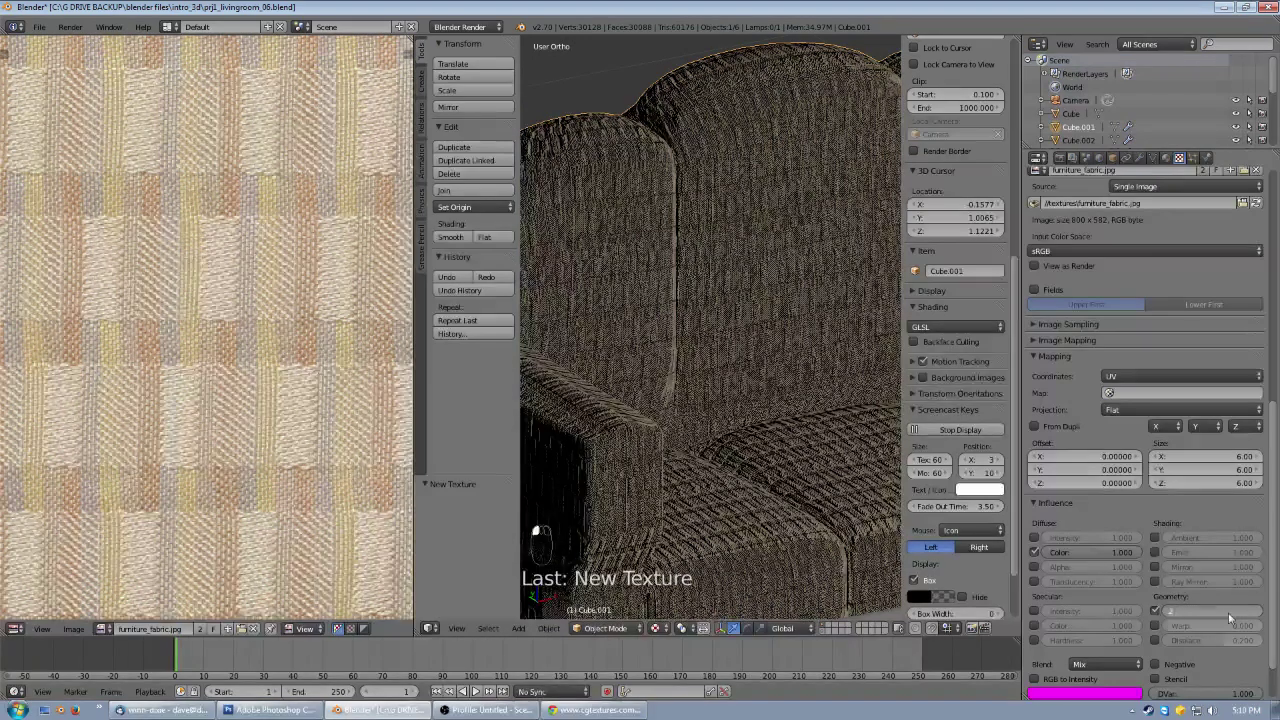
key(Return)
middle_drag(834, 425, 816, 411)
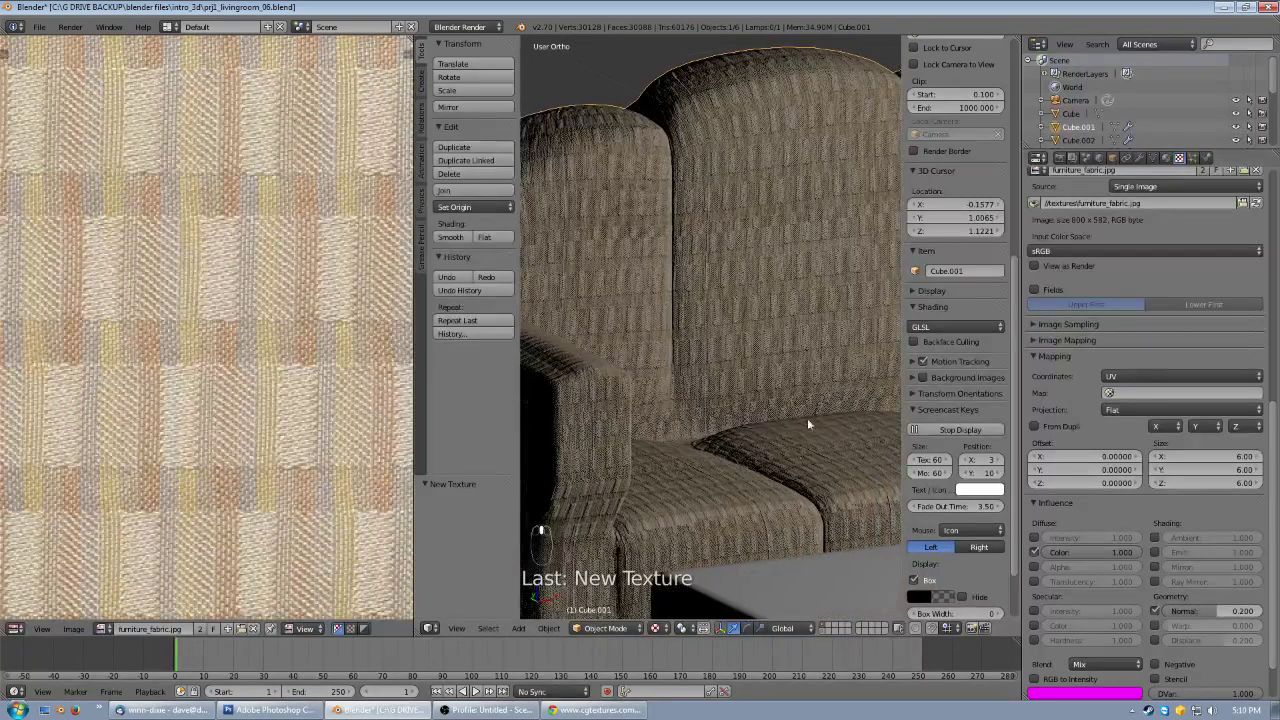
- Set the furniture fabric texture's Normal influence to 0.1, check the sofa, and save the file over prj1_livingroom_06.blend
click(1226, 612)
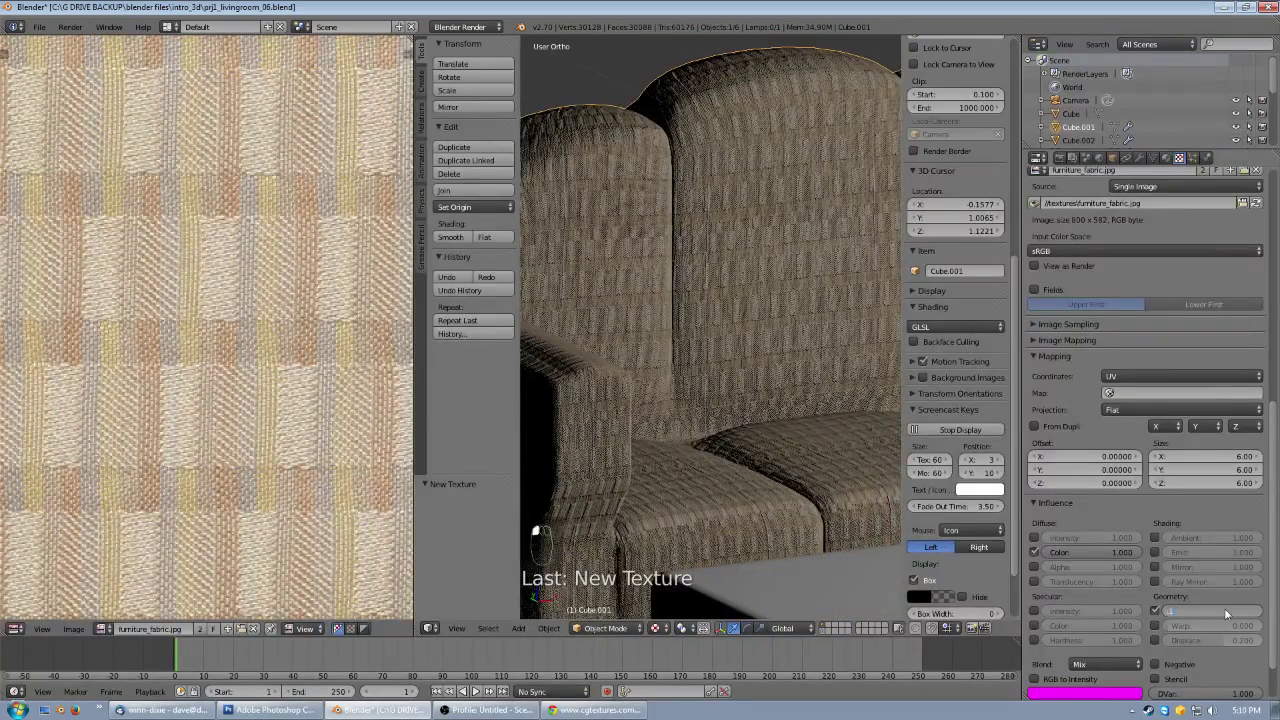
key(Return)
mouse_move(864, 501)
middle_down()
mouse_move(833, 474)
mouse_move(846, 498)
mouse_move(796, 420)
middle_up()
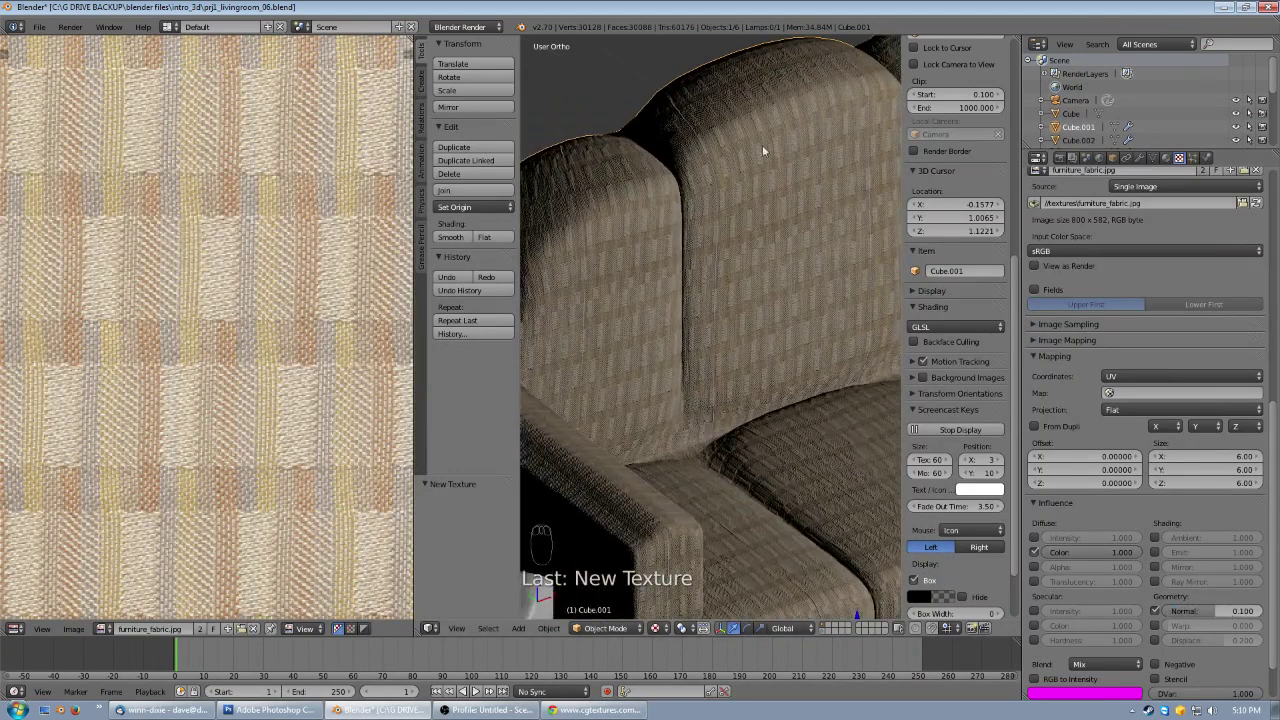
scroll(786, 309, down, 5)
middle_drag(788, 310, 817, 366)
scroll(685, 278, up, 1)
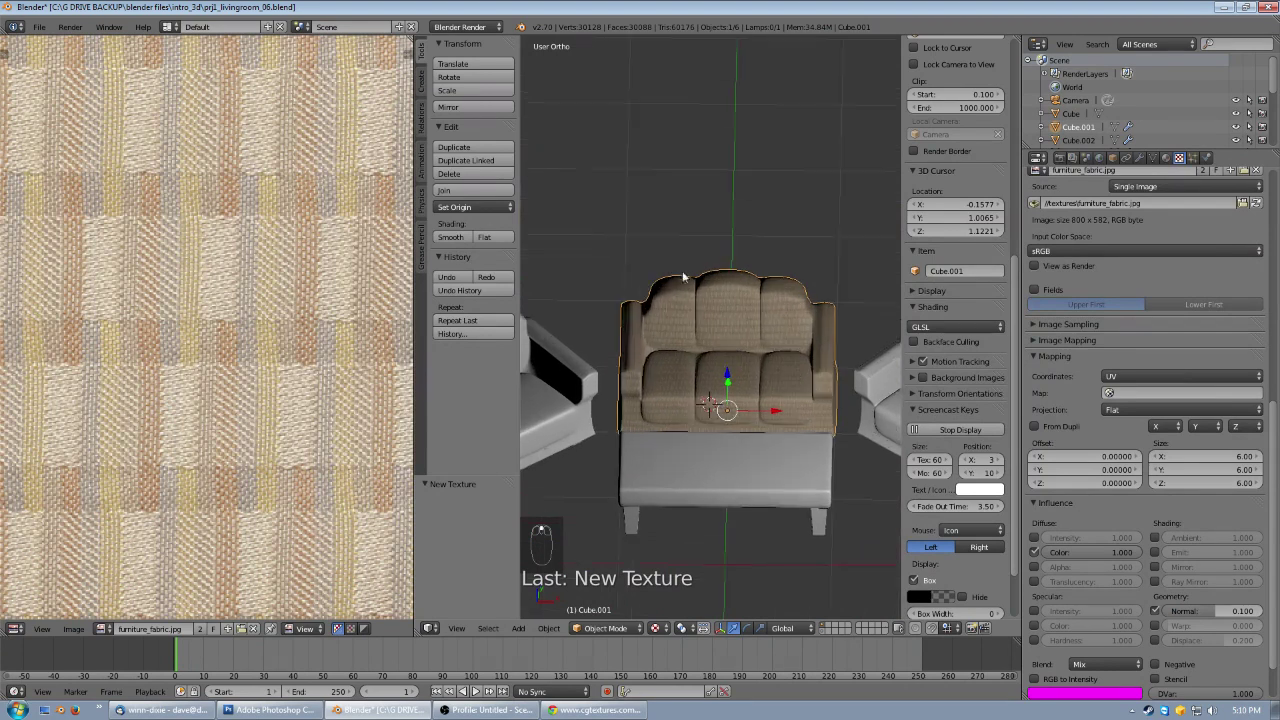
key(ctrl+s)
click(613, 212)
- Select the armchair beside the sofa (Cube.003) and move its Mirror modifier above the Subsurf modifier
middle_drag(605, 274, 777, 333)
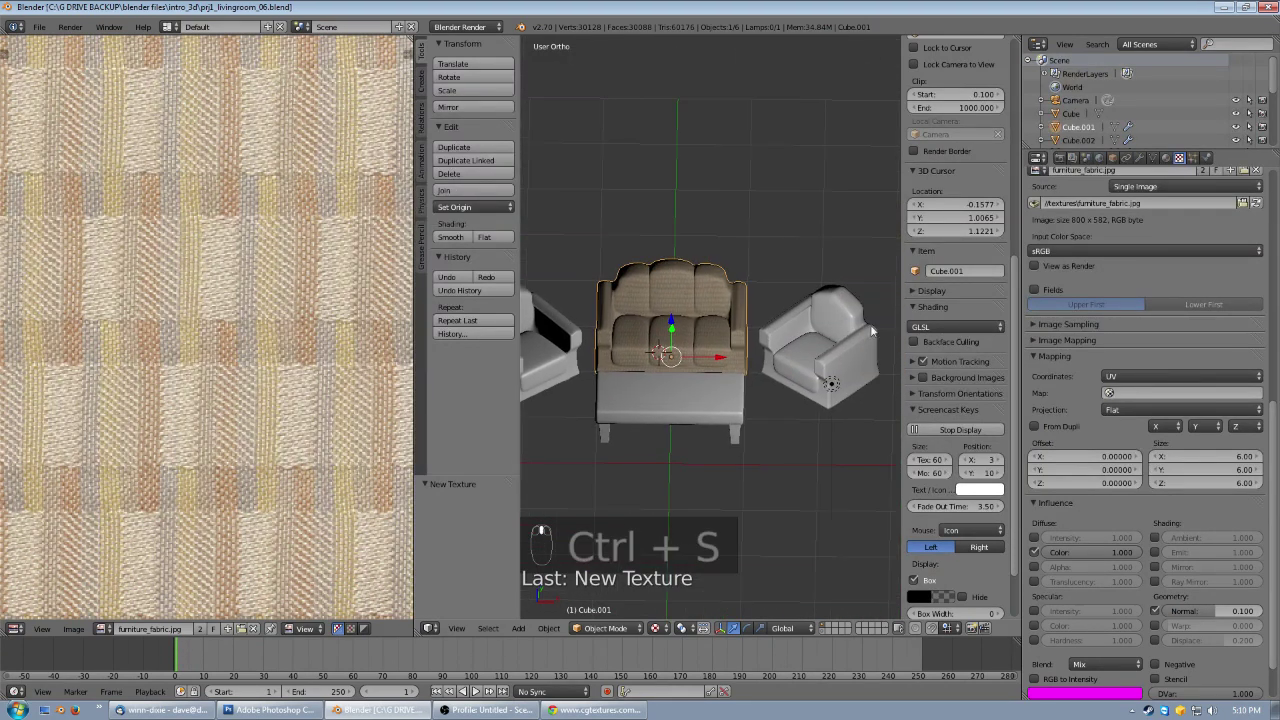
middle_drag(688, 320, 727, 322)
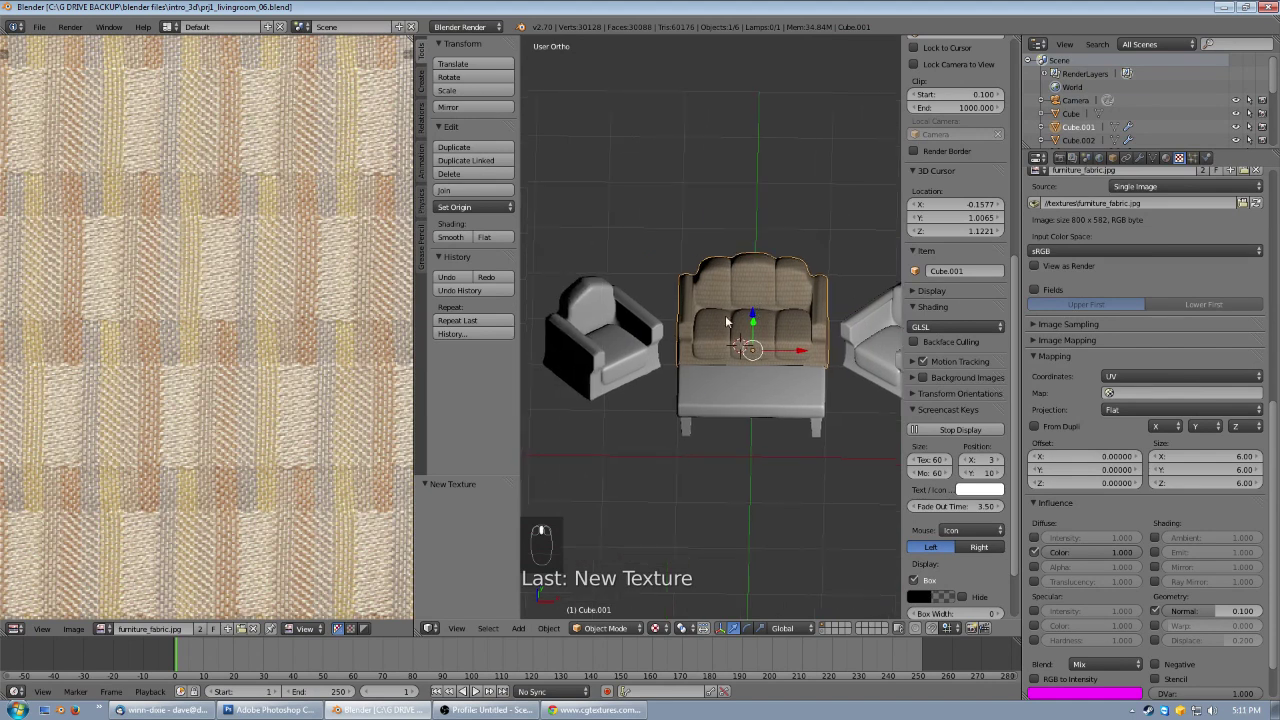
right_click(604, 342)
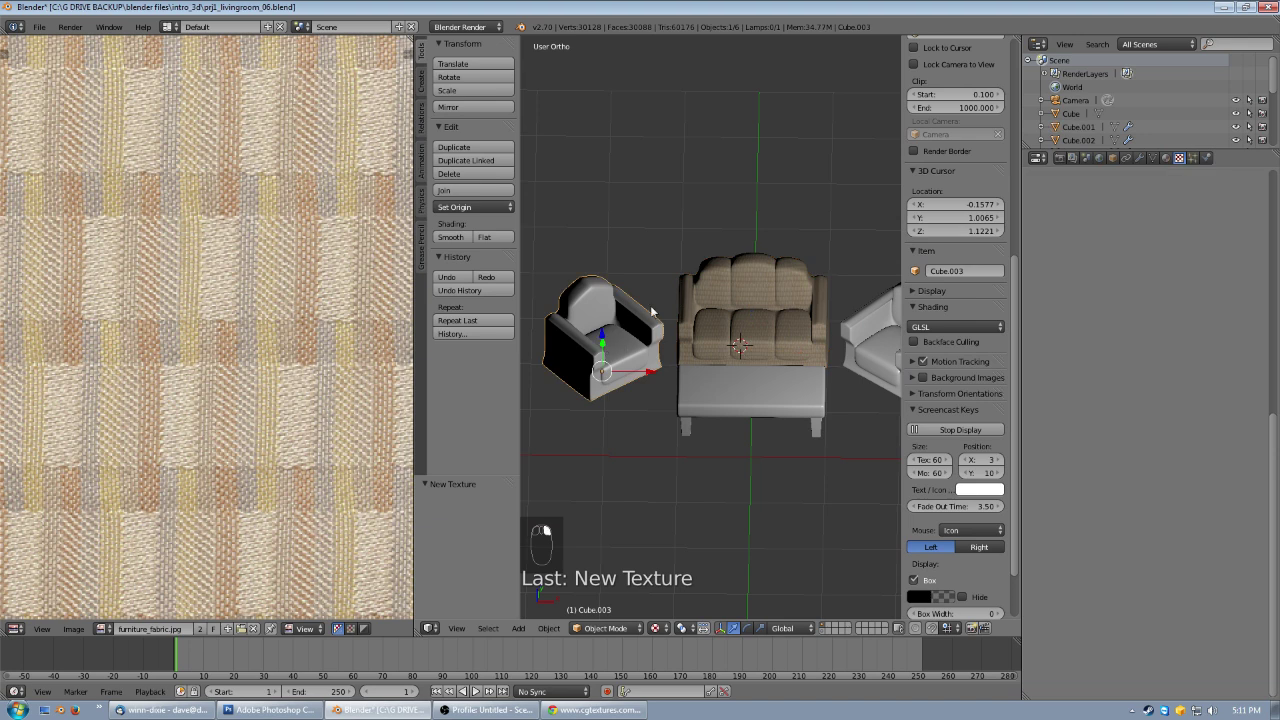
key(KP_Decimal)
key(Tab)
scroll(758, 308, up, 3)
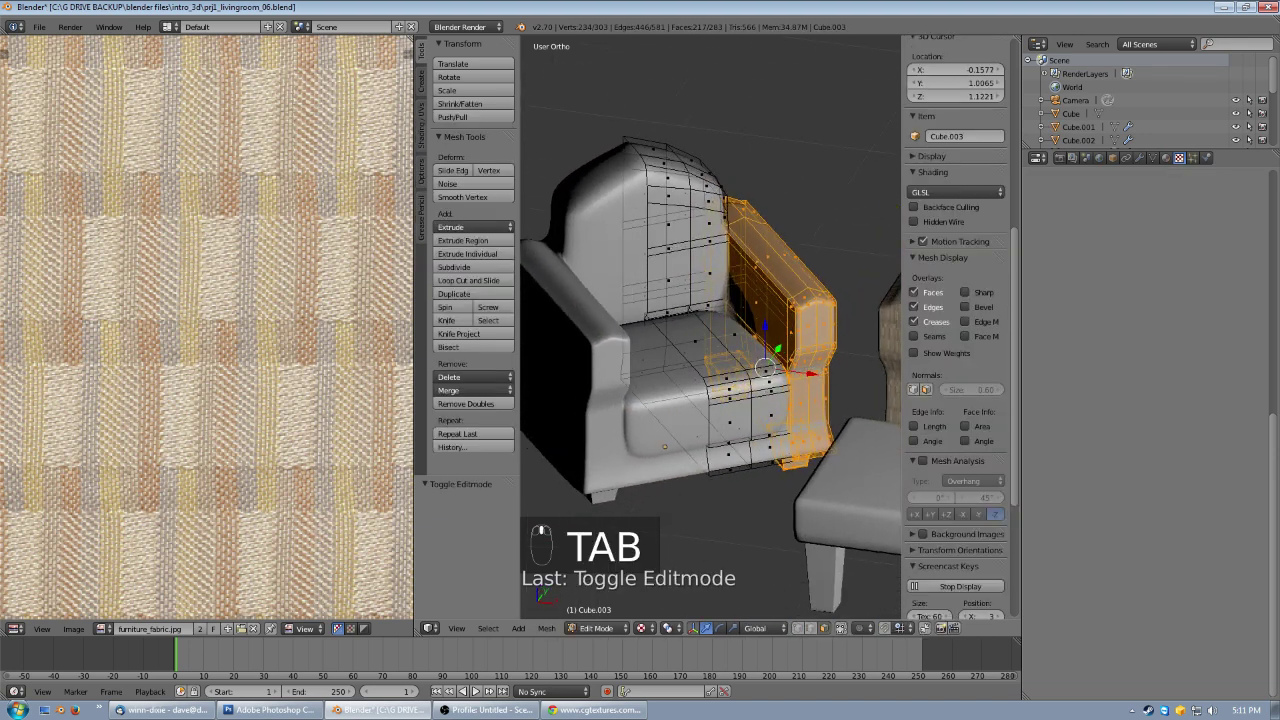
key(Tab)
click(1141, 158)
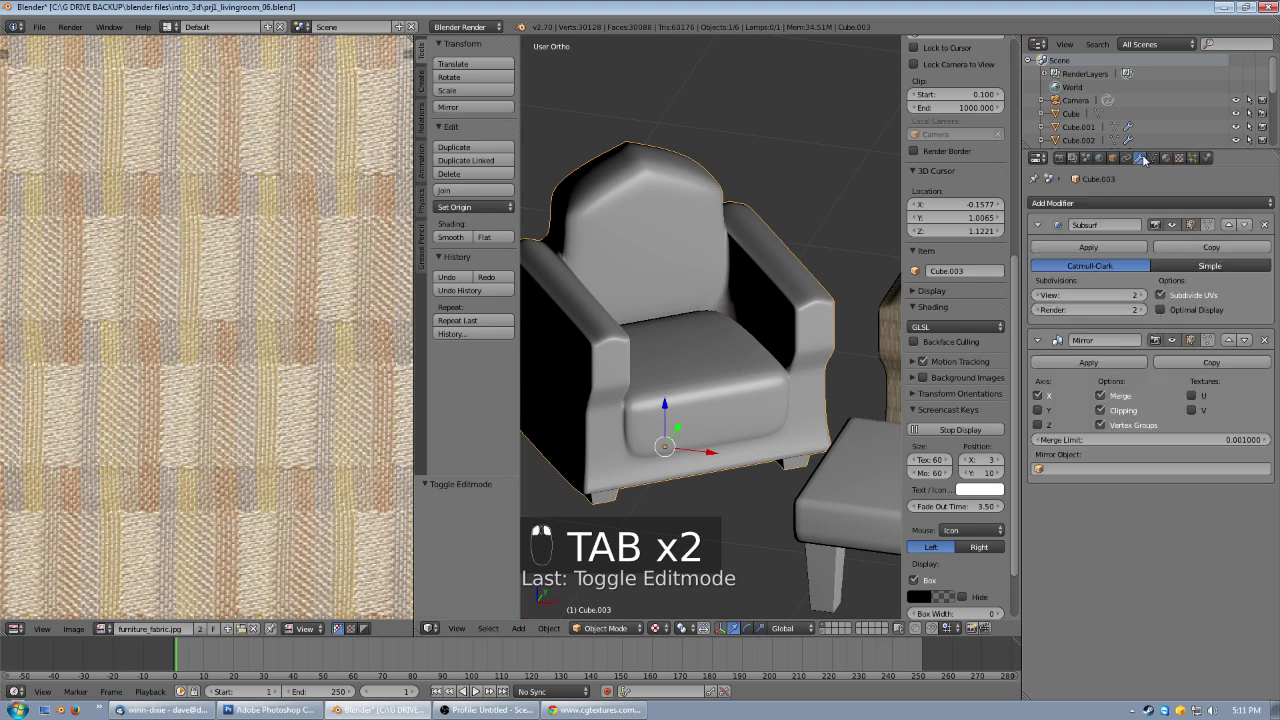
click(1229, 340)
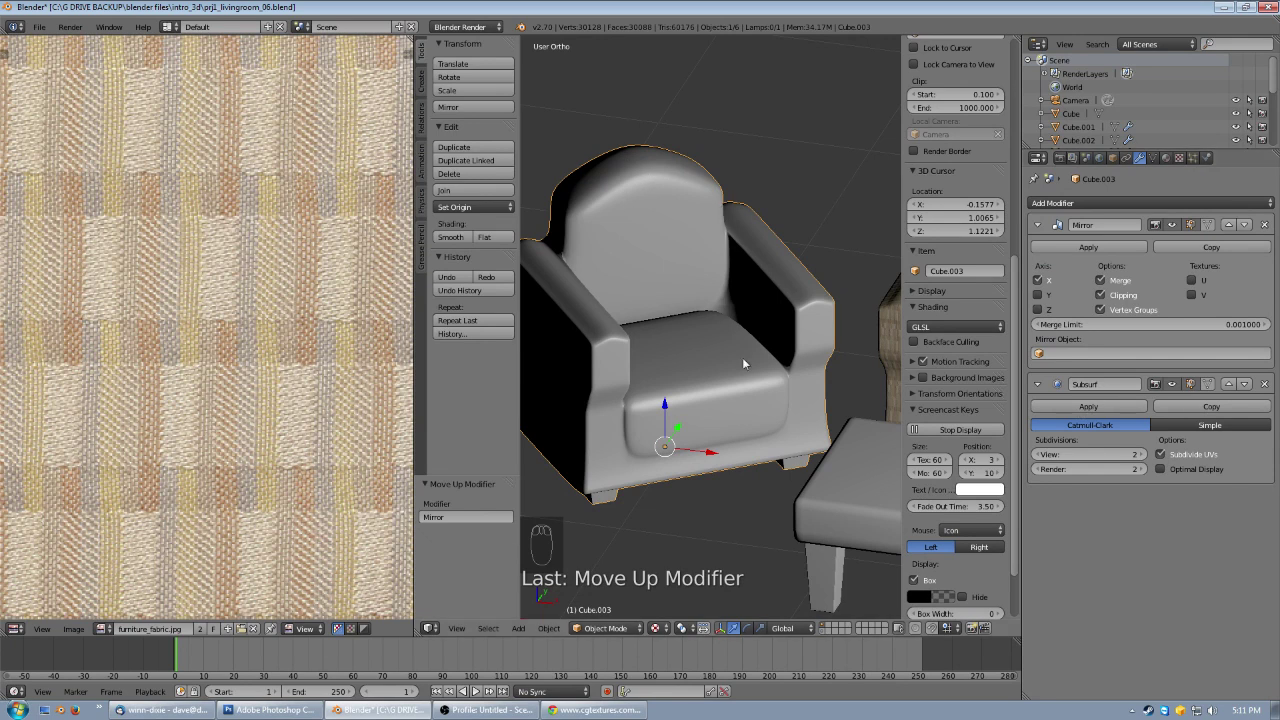
- Prepare the armchair mesh for edge selection in Edit Mode, with nothing selected, solid viewport shading and edge select mode
key(Tab)
key(a)
key(a)
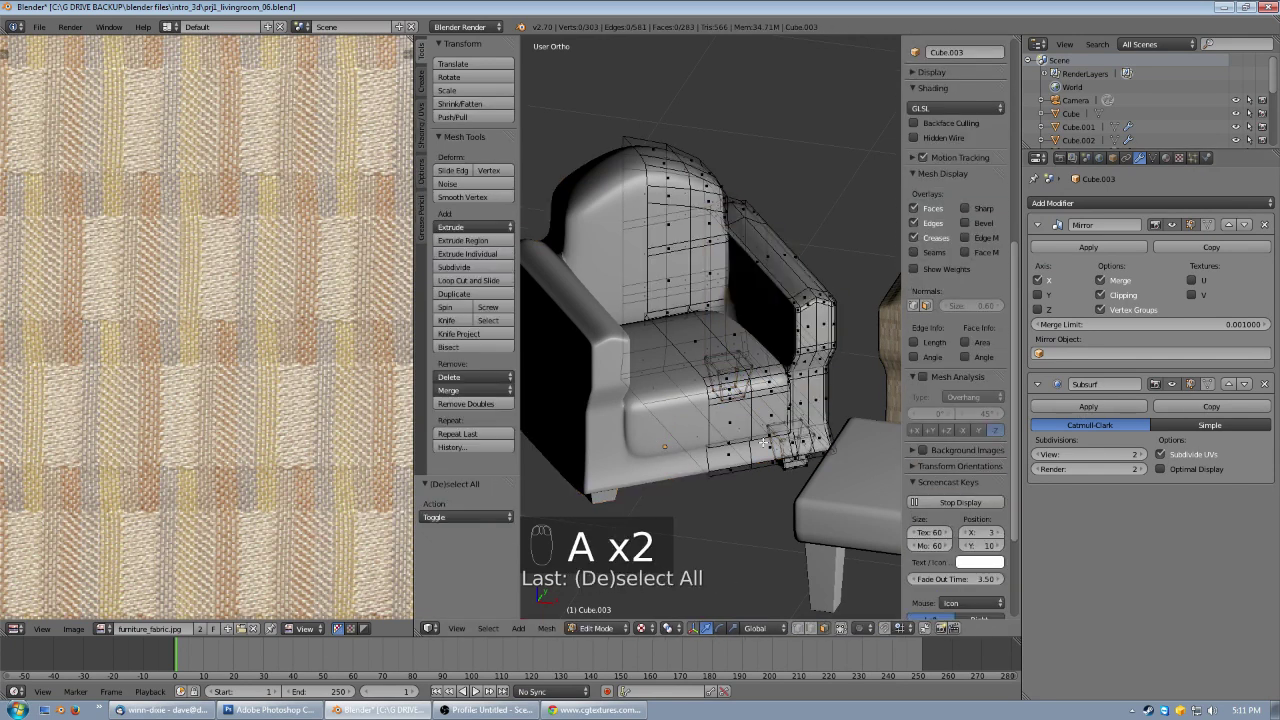
middle_drag(730, 341, 708, 449)
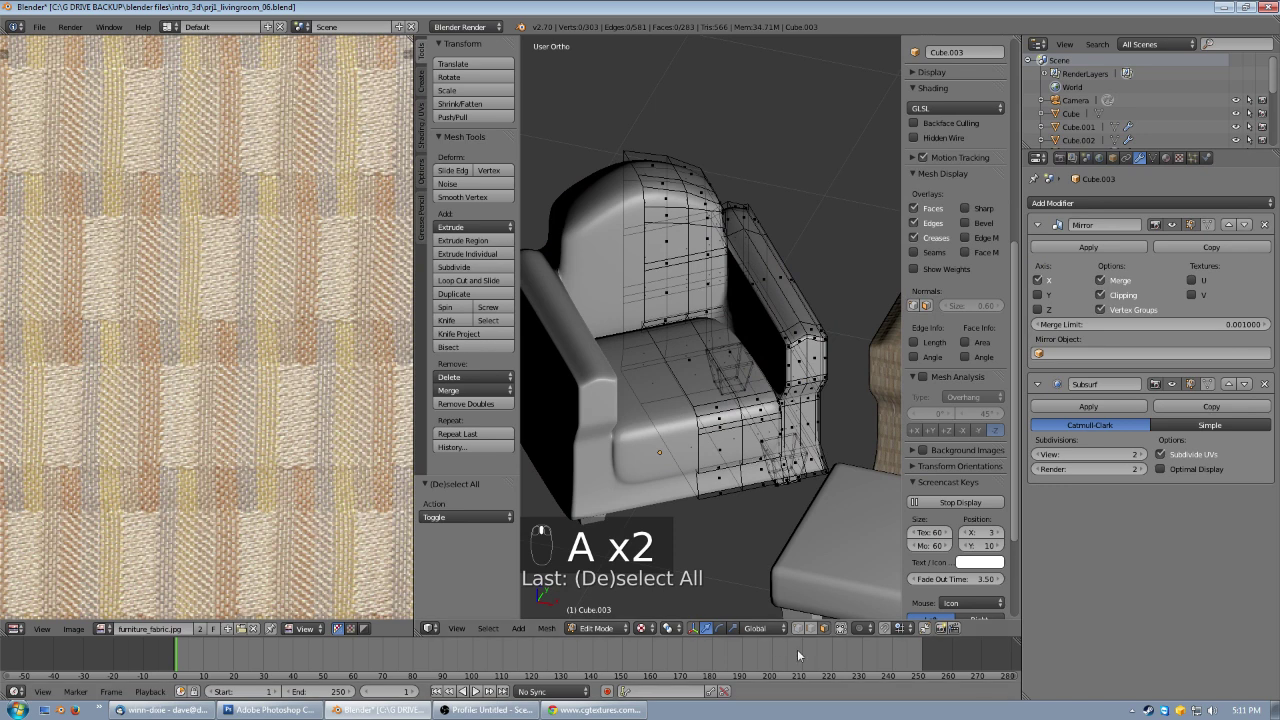
click(641, 628)
click(680, 588)
scroll(711, 403, up, 4)
click(811, 628)
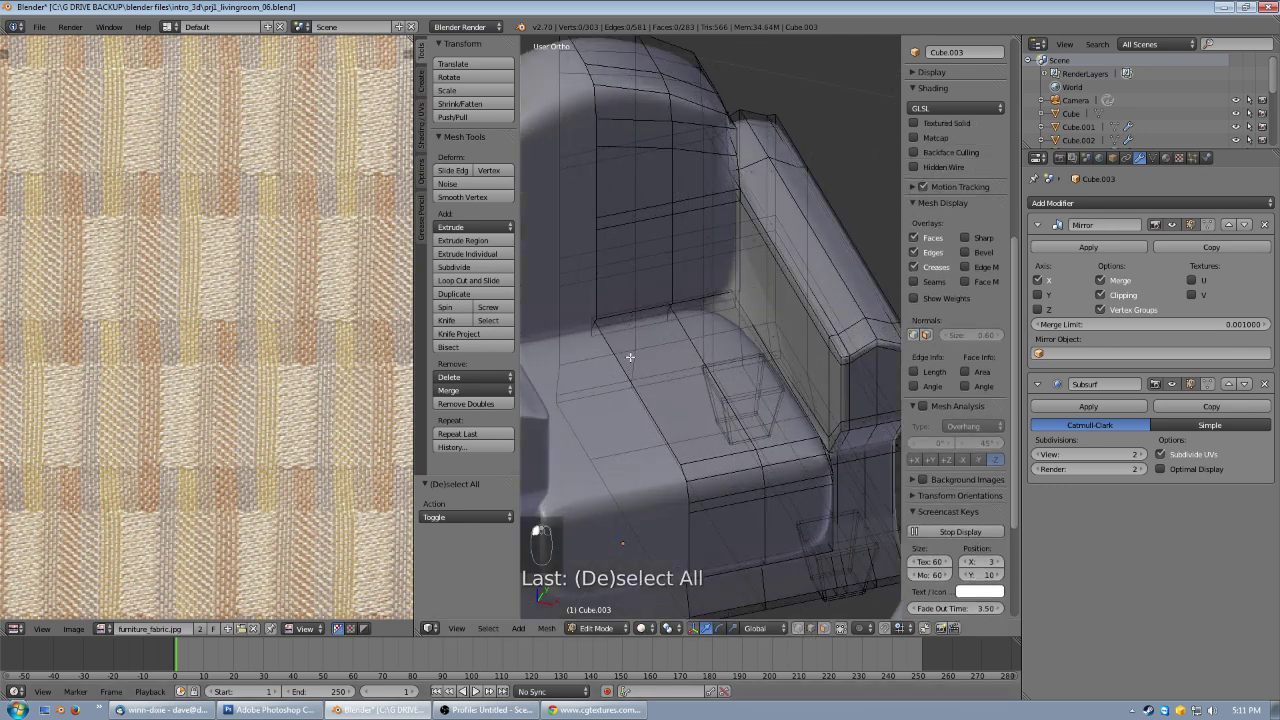
- Select the armchair edges where the seat meets the backrest and armrest, continuing down beside and along the bottom of the seat front
right_click(616, 328)
shift+right_click(709, 318)
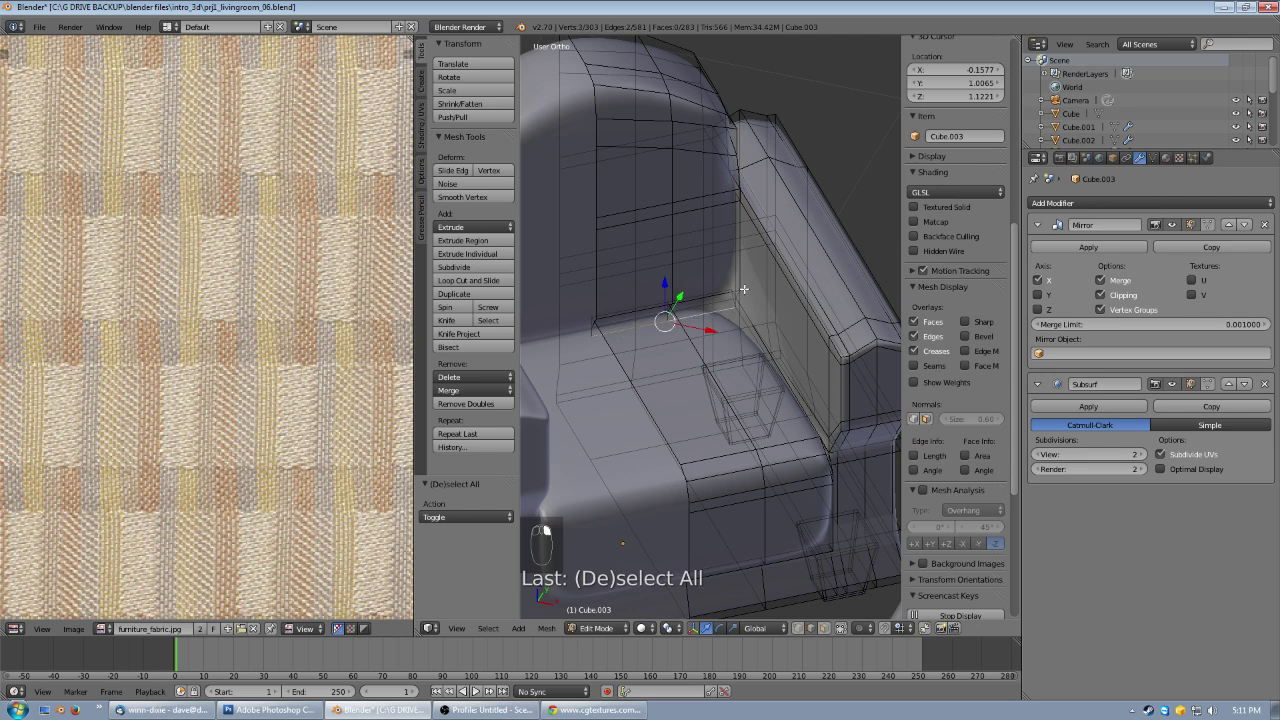
scroll(744, 289, up, 3)
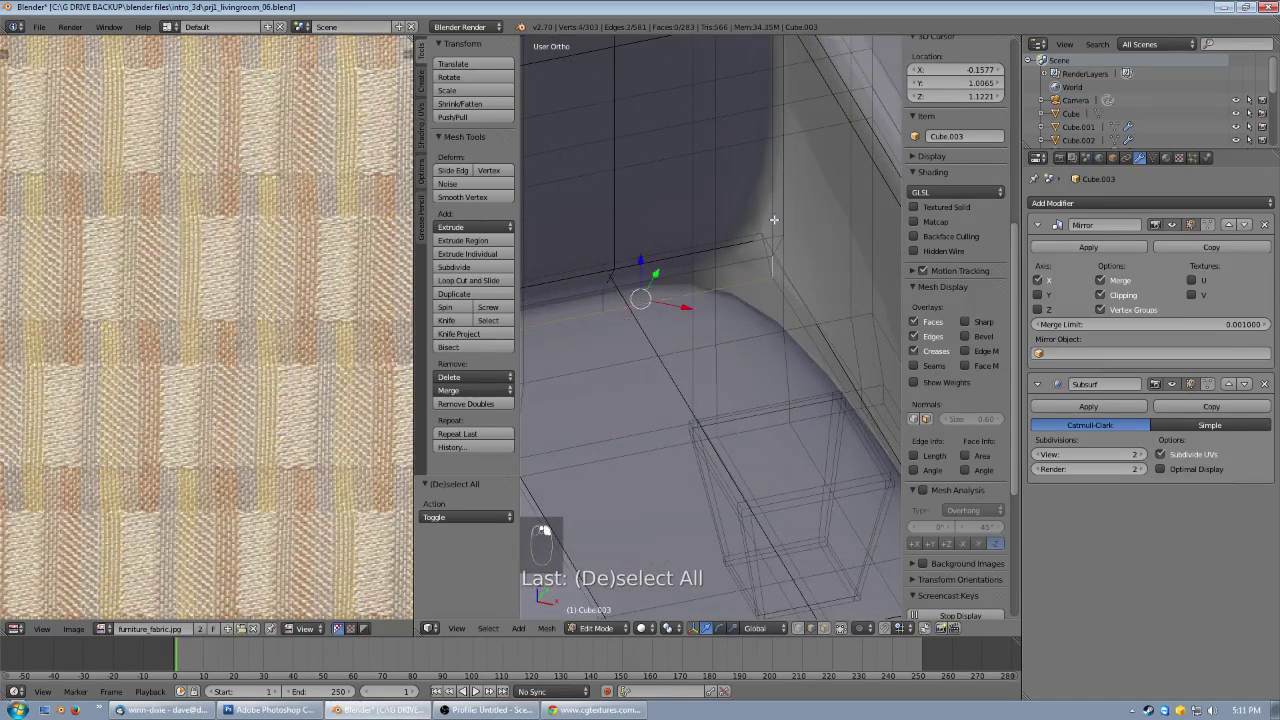
scroll(764, 262, down, 3)
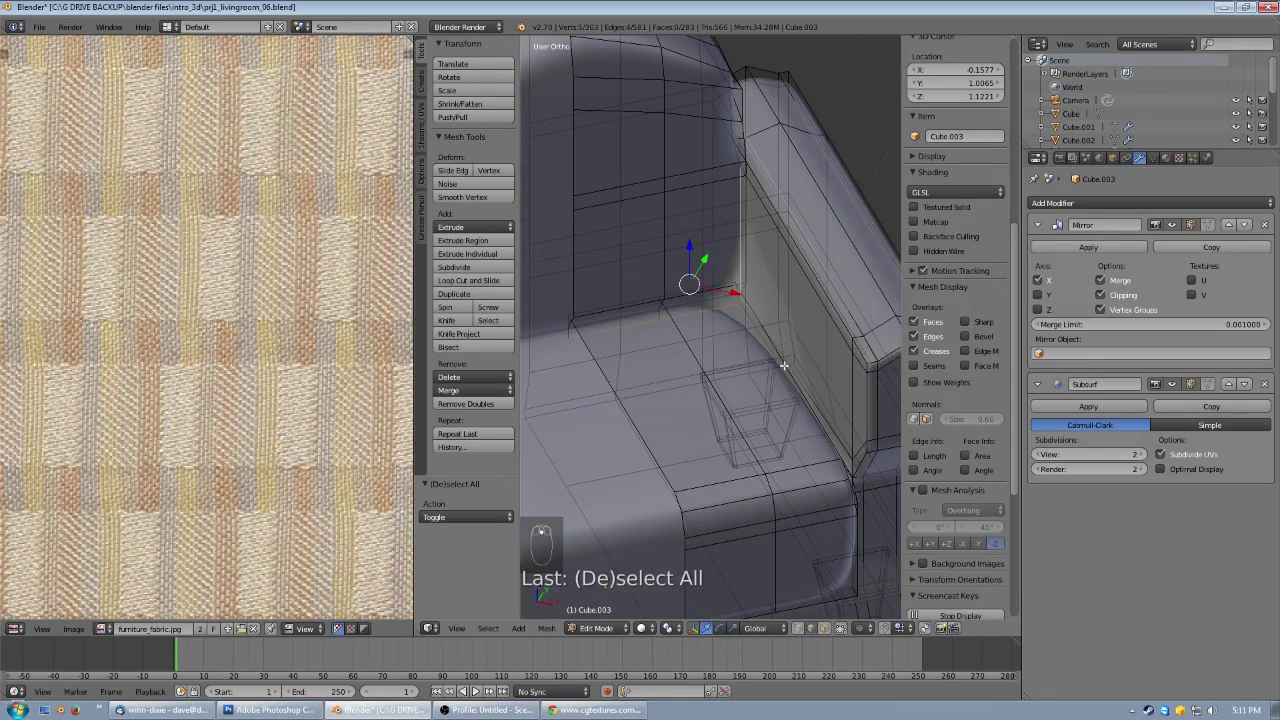
middle_drag(757, 314, 647, 362)
scroll(640, 352, up, 5)
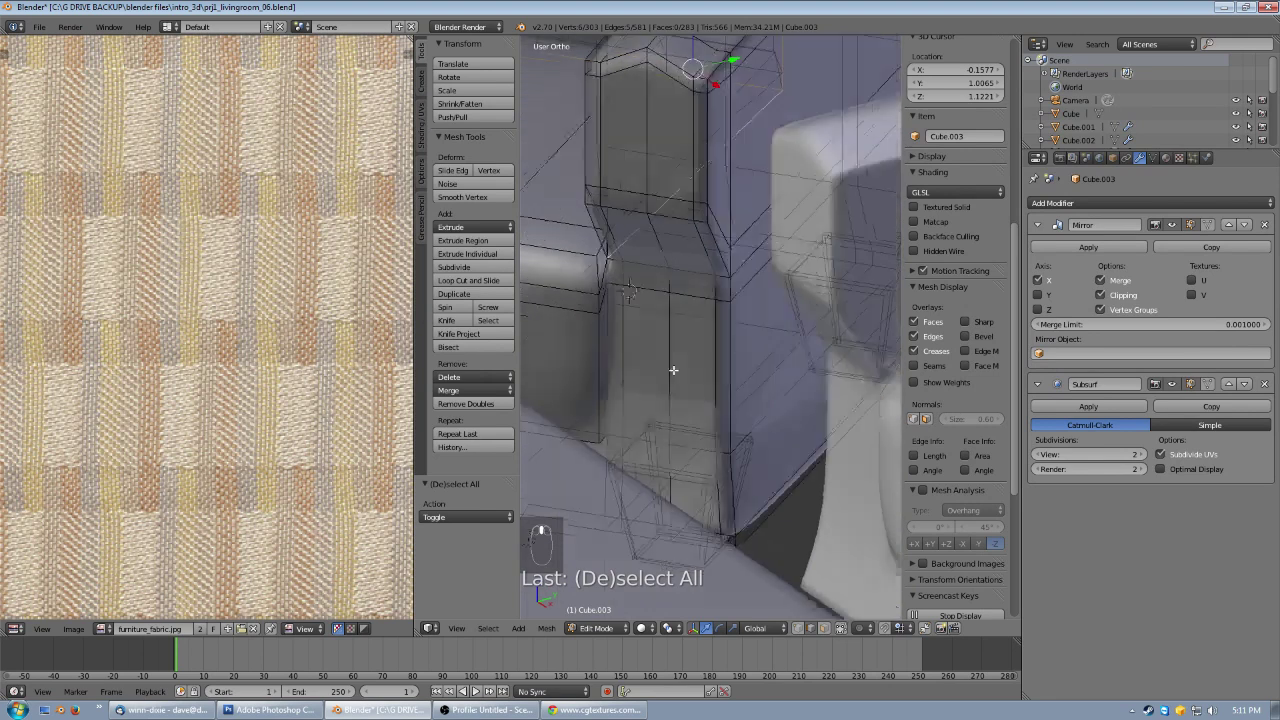
shift+middle_drag(613, 322, 635, 330)
shift+right_click(624, 274)
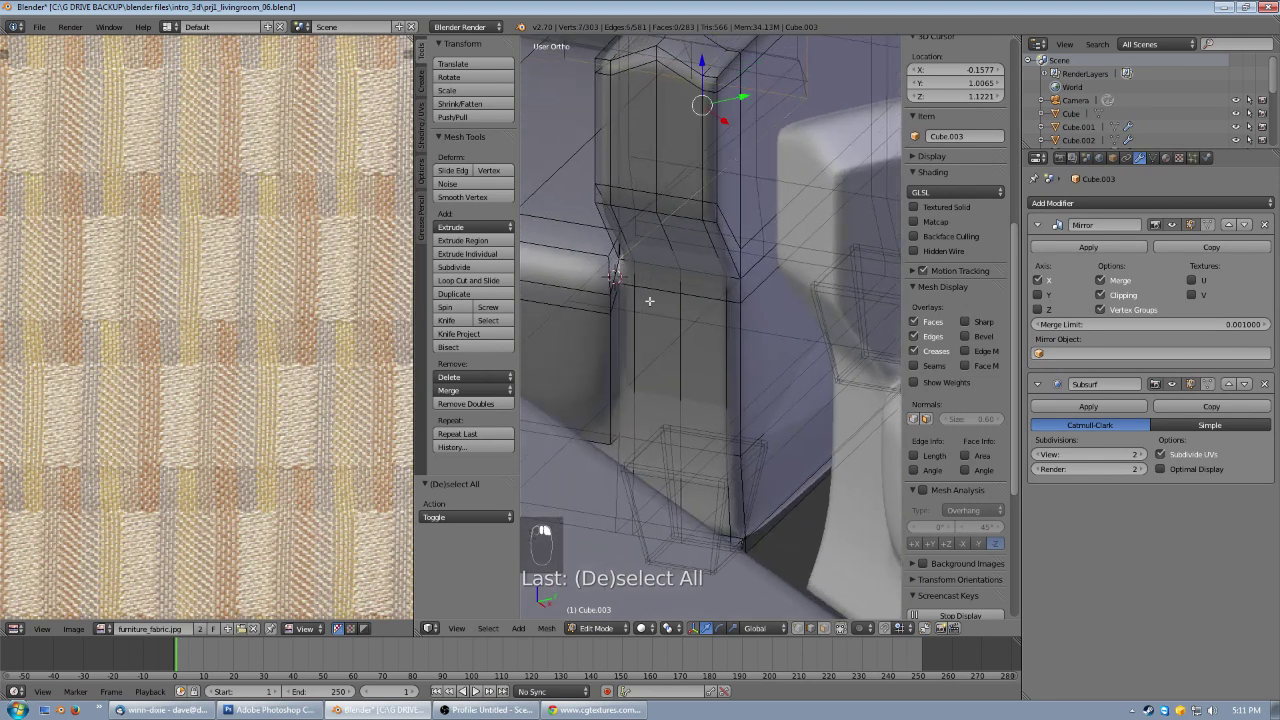
shift+right_click(618, 438)
scroll(638, 371, down, 1)
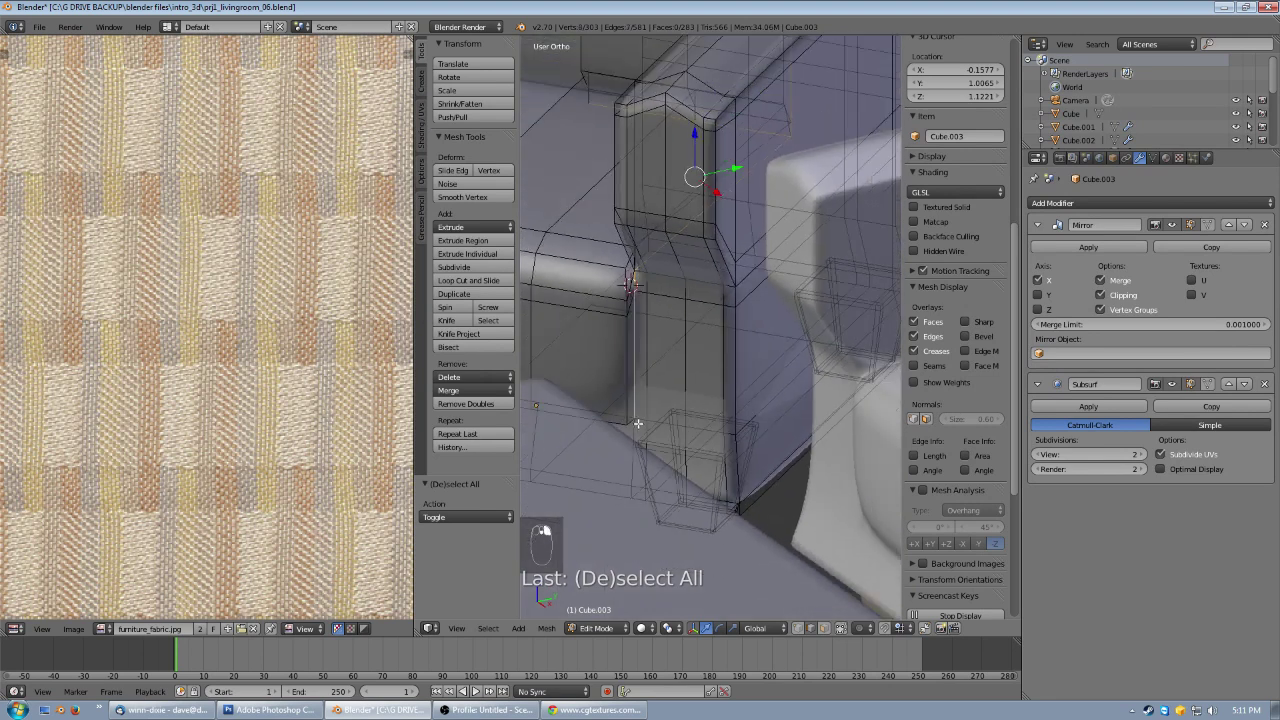
key(ctrl+z)
middle_drag(627, 417, 722, 400)
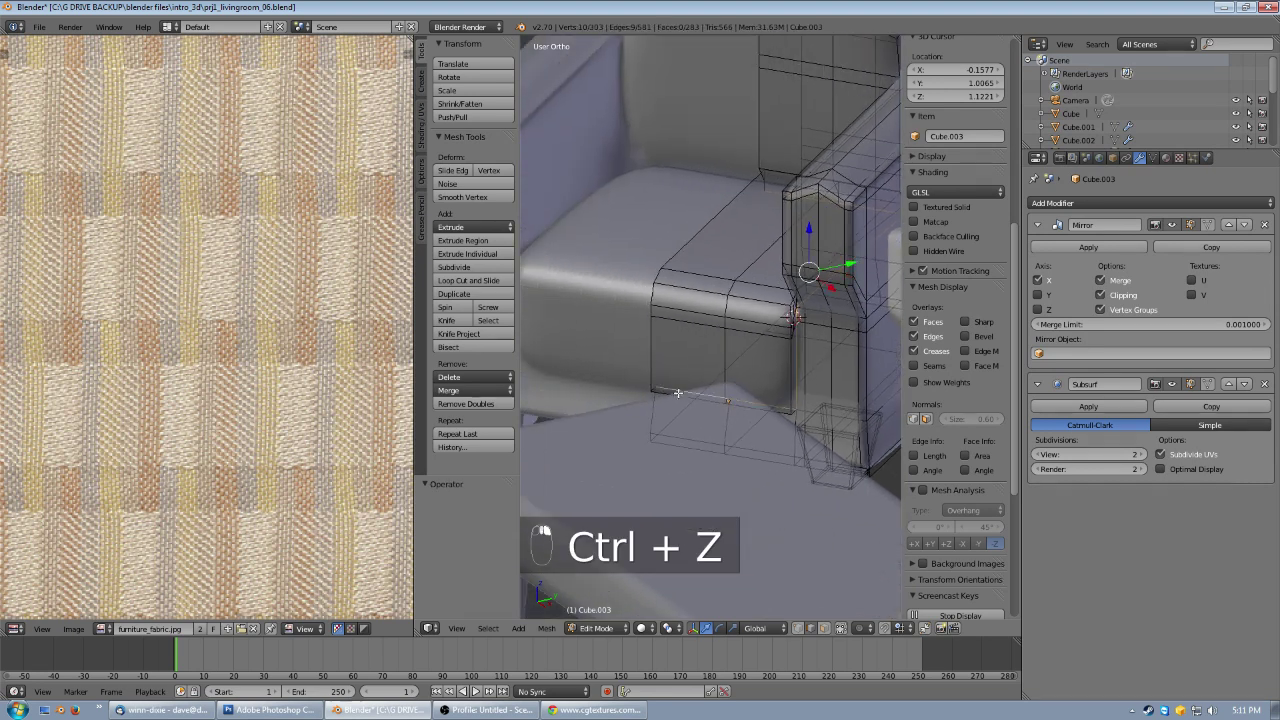
- Add the edges up the inner side and over the top of the armrest's front face to the selection, undoing stray picks
scroll(677, 395, down, 5)
middle_drag(677, 395, 810, 357)
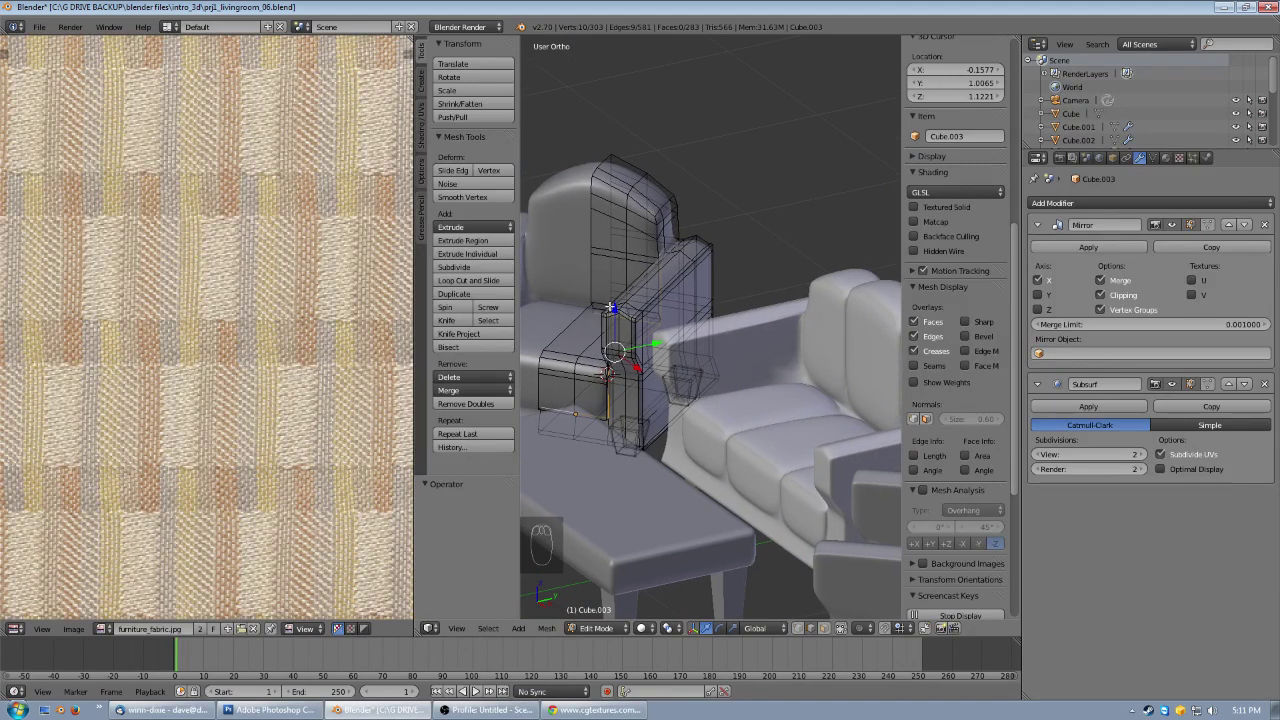
middle_drag(666, 344, 879, 302)
middle_drag(716, 356, 763, 400)
scroll(763, 400, up, 5)
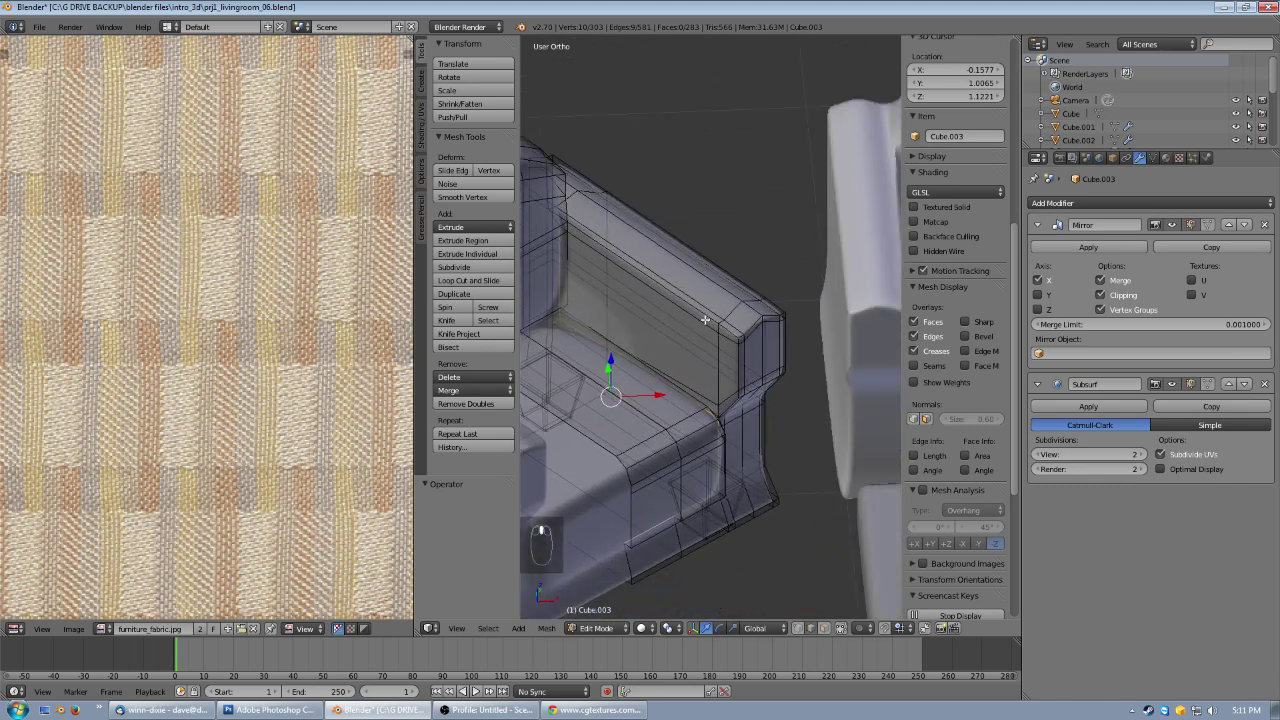
middle_drag(711, 433, 707, 418)
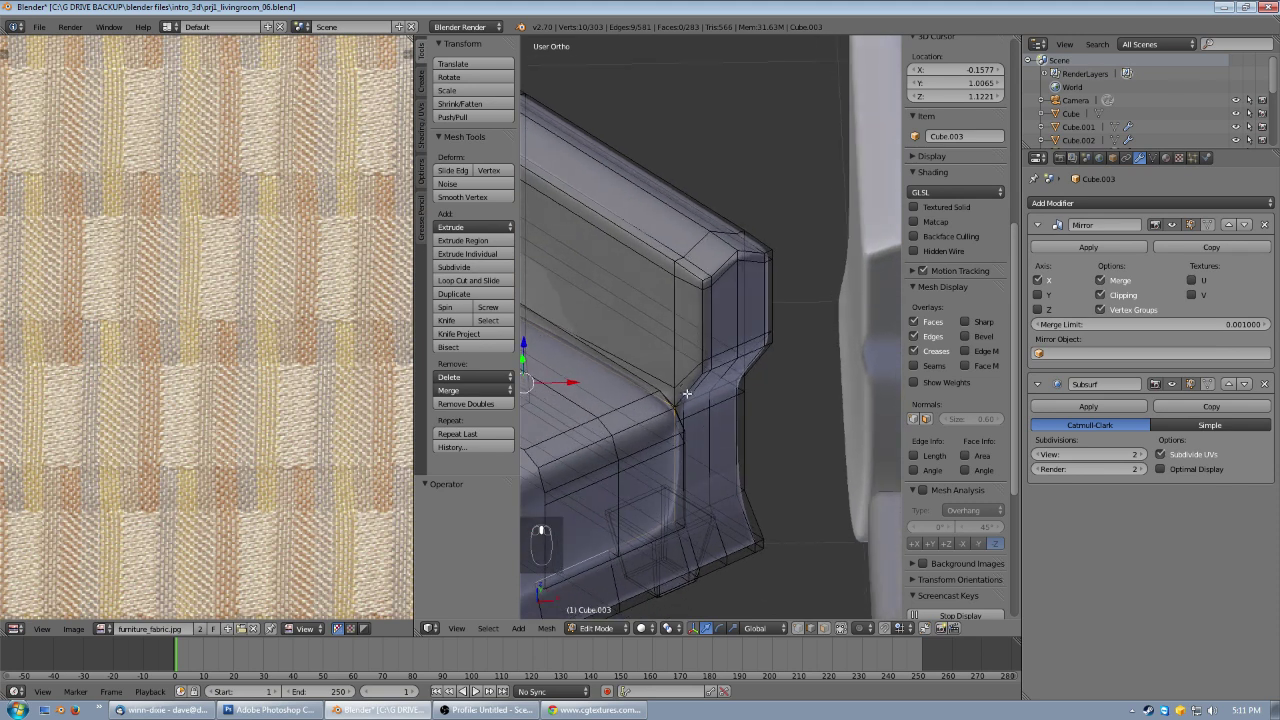
right_click(703, 366)
shift+right_click(703, 342)
shift+right_click(703, 285)
shift+right_click(704, 280)
shift+right_click(718, 266)
shift+right_click(753, 252)
shift+right_click(765, 251)
key(ctrl+z)
key(ctrl+z)
key(ctrl+z)
shift+right_click(768, 248)
key(ctrl+z)
- Extend the edge selection from the top of the armrest's front face down its outer side to the base
shift+right_click(778, 249)
shift+right_click(776, 256)
shift+right_click(774, 341)
shift+right_click(774, 345)
shift+right_click(770, 356)
middle_drag(786, 363, 691, 315)
shift+right_click(691, 322)
shift+right_click(691, 356)
shift+middle_drag(706, 369, 817, 286)
middle_drag(817, 286, 734, 318)
shift+right_click(644, 411)
scroll(651, 426, down, 2)
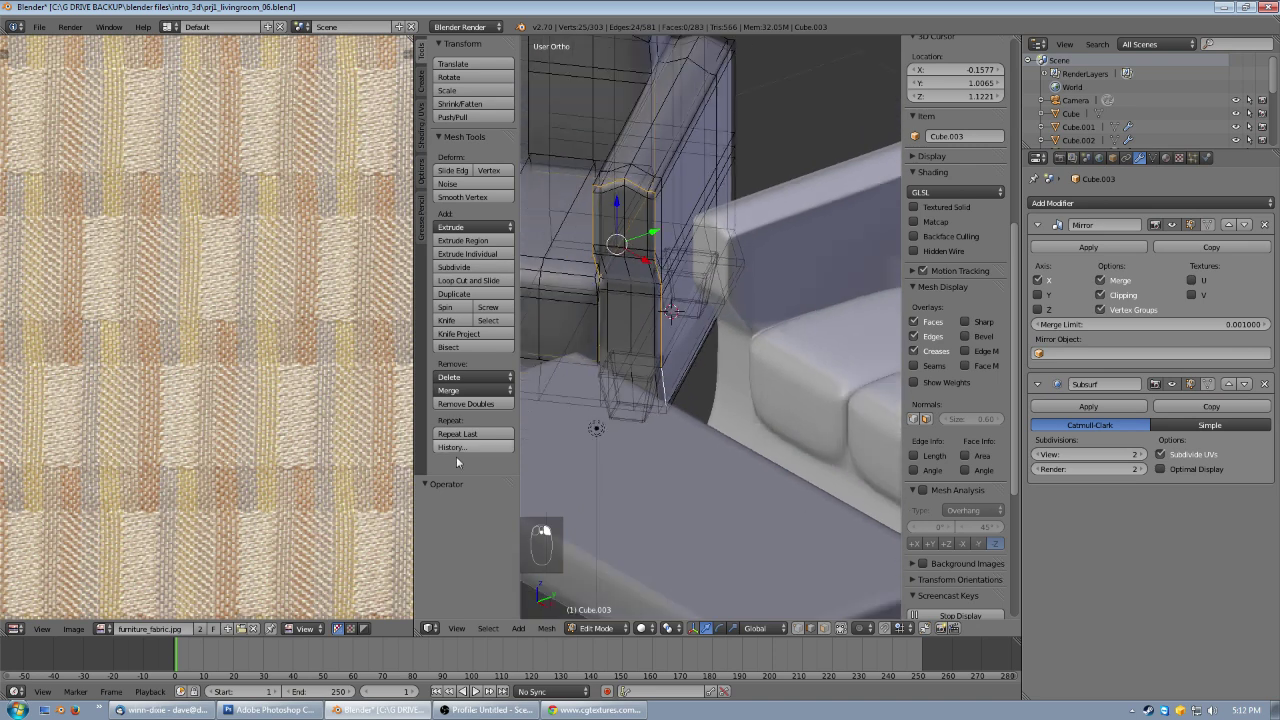
middle_drag(613, 413, 643, 325)
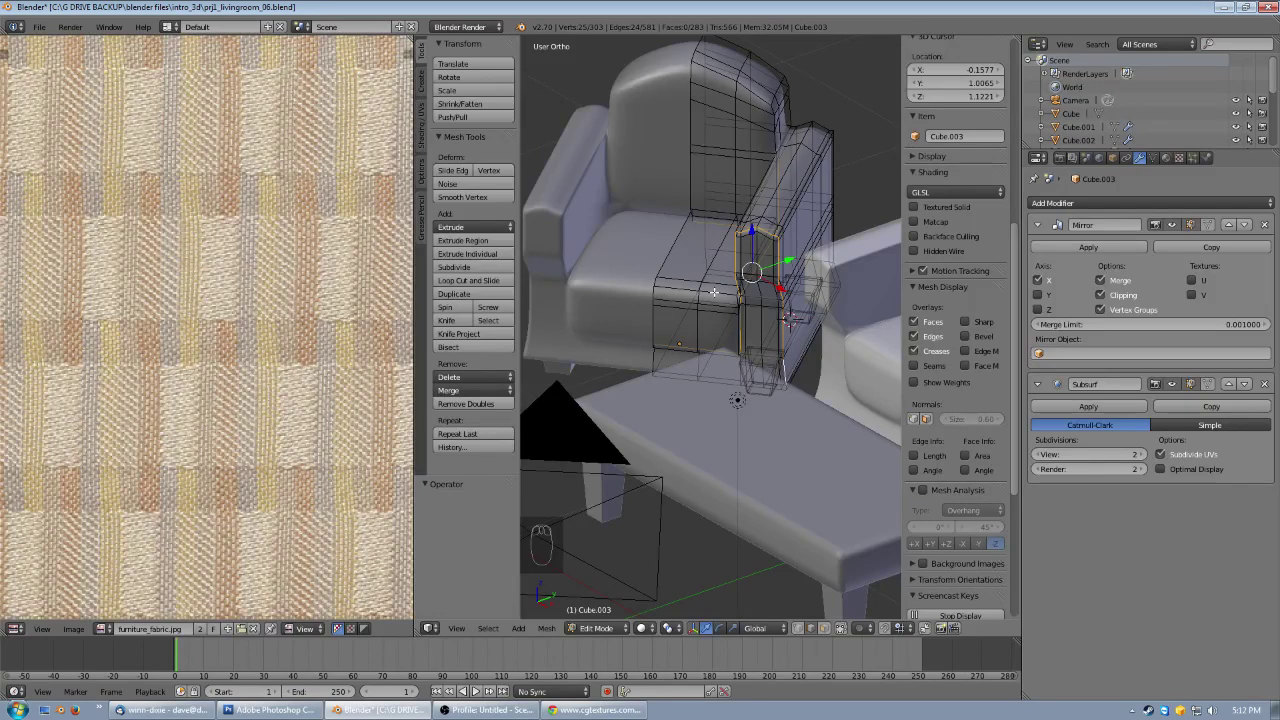
- Maximize the 3D view and add the chair's bottom edges along the front and outer side to the edge selection
scroll(700, 368, up, 3)
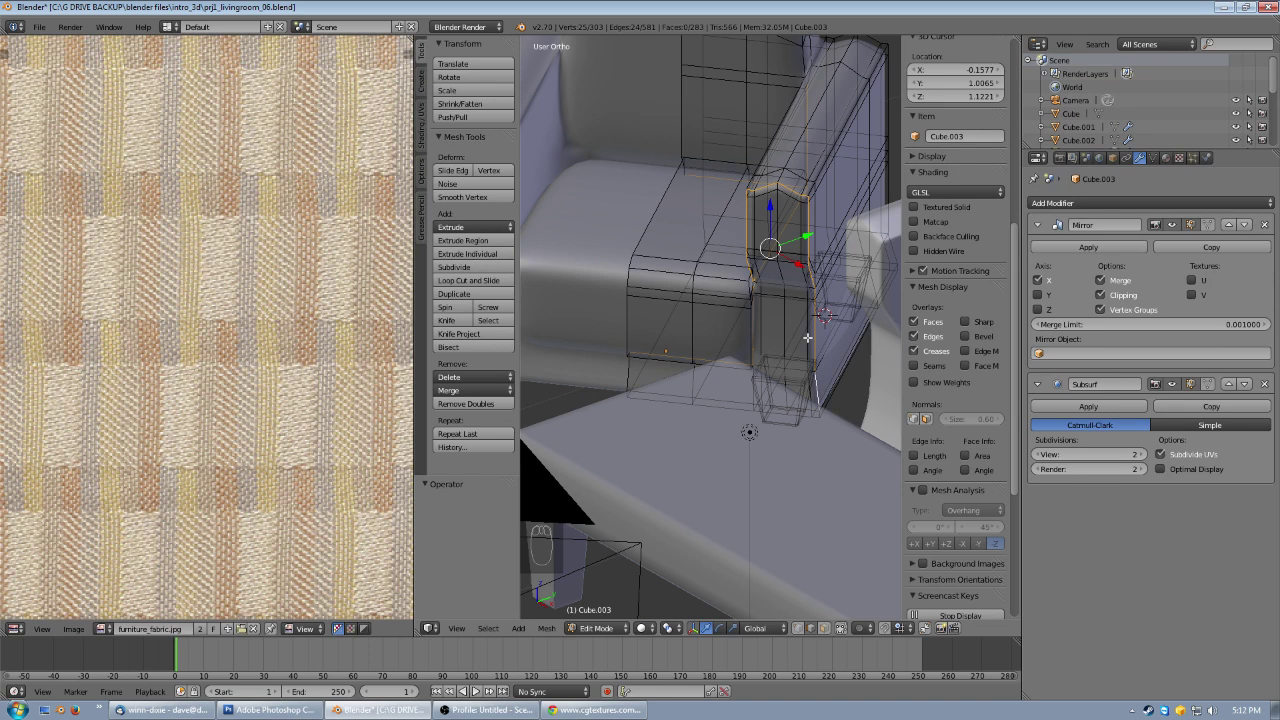
key(ctrl+Up)
scroll(770, 336, down, 3)
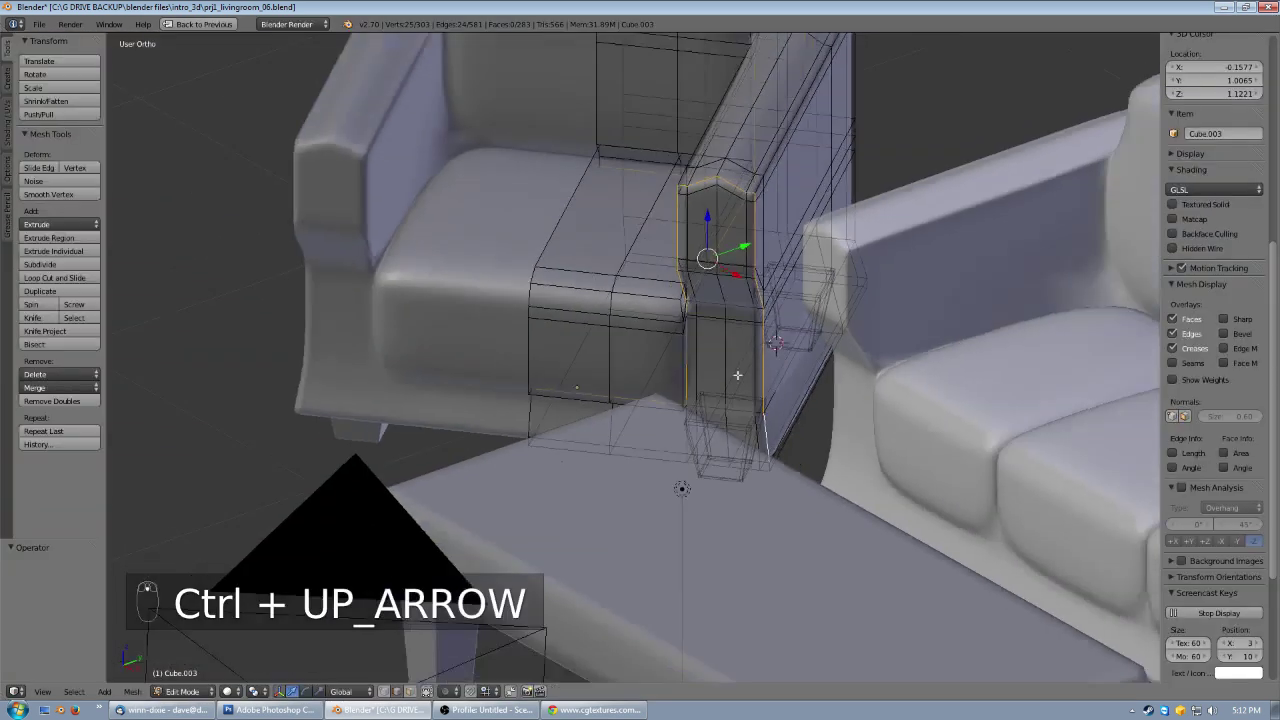
middle_drag(762, 338, 701, 295)
scroll(701, 295, up, 2)
middle_drag(720, 240, 717, 281)
scroll(717, 281, up, 3)
shift+right_click(739, 306)
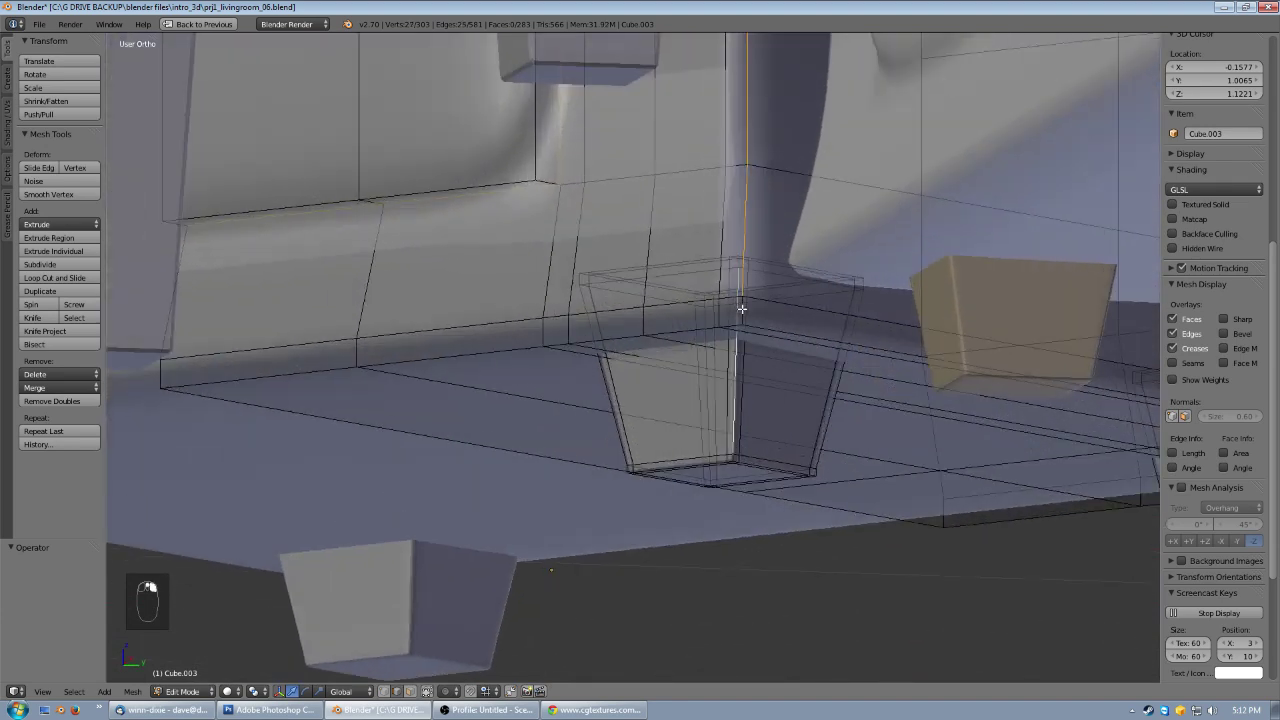
key(ctrl+z)
alt+right_click(673, 330)
key(ctrl+z)
alt+shift+right_click(686, 326)
alt+shift+right_click(789, 331)
- Add the bottom edge loop along the back of the chair to the selection
scroll(797, 317, down, 6)
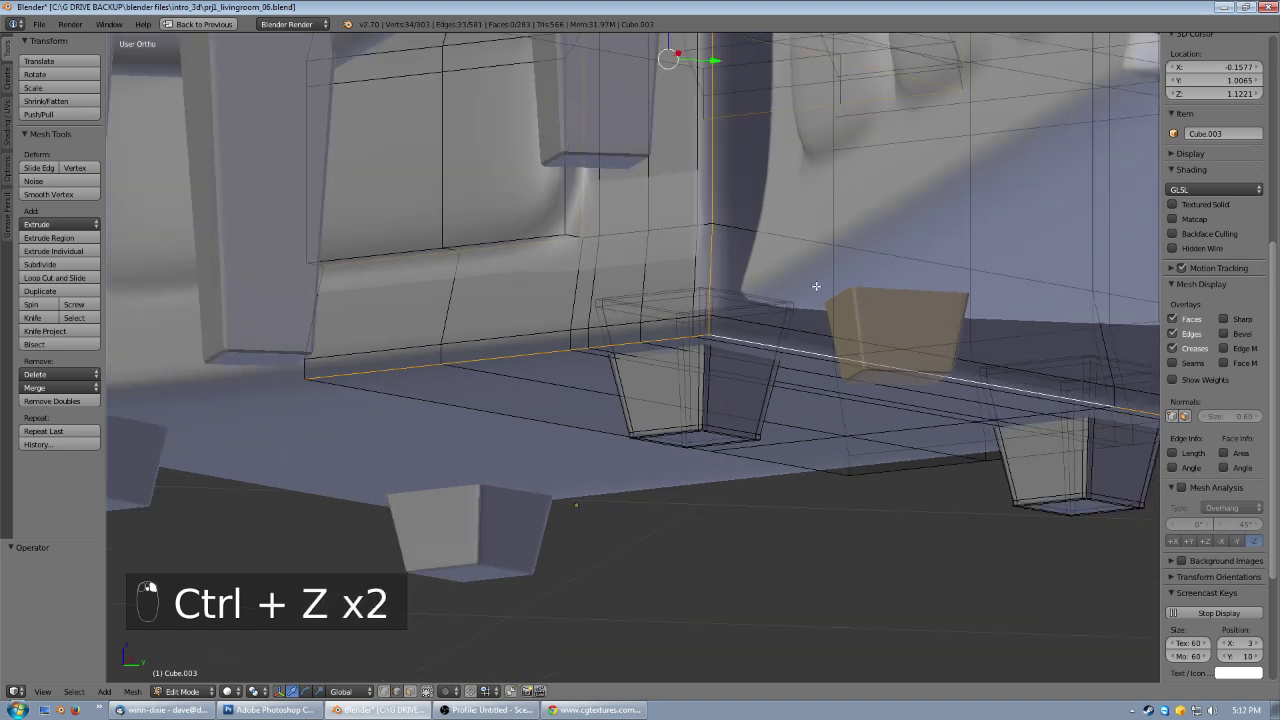
middle_drag(831, 266, 674, 280)
scroll(674, 280, up, 4)
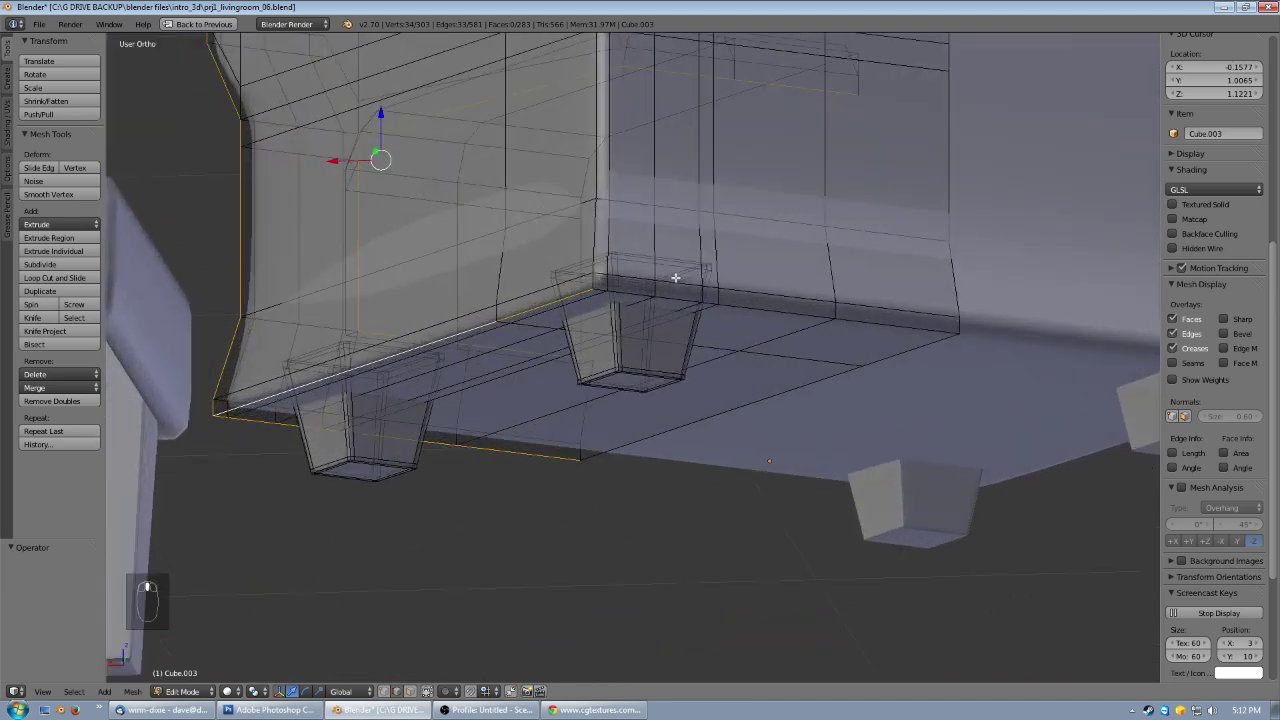
alt+shift+right_click(781, 296)
scroll(618, 222, down, 1)
middle_drag(618, 222, 635, 267)
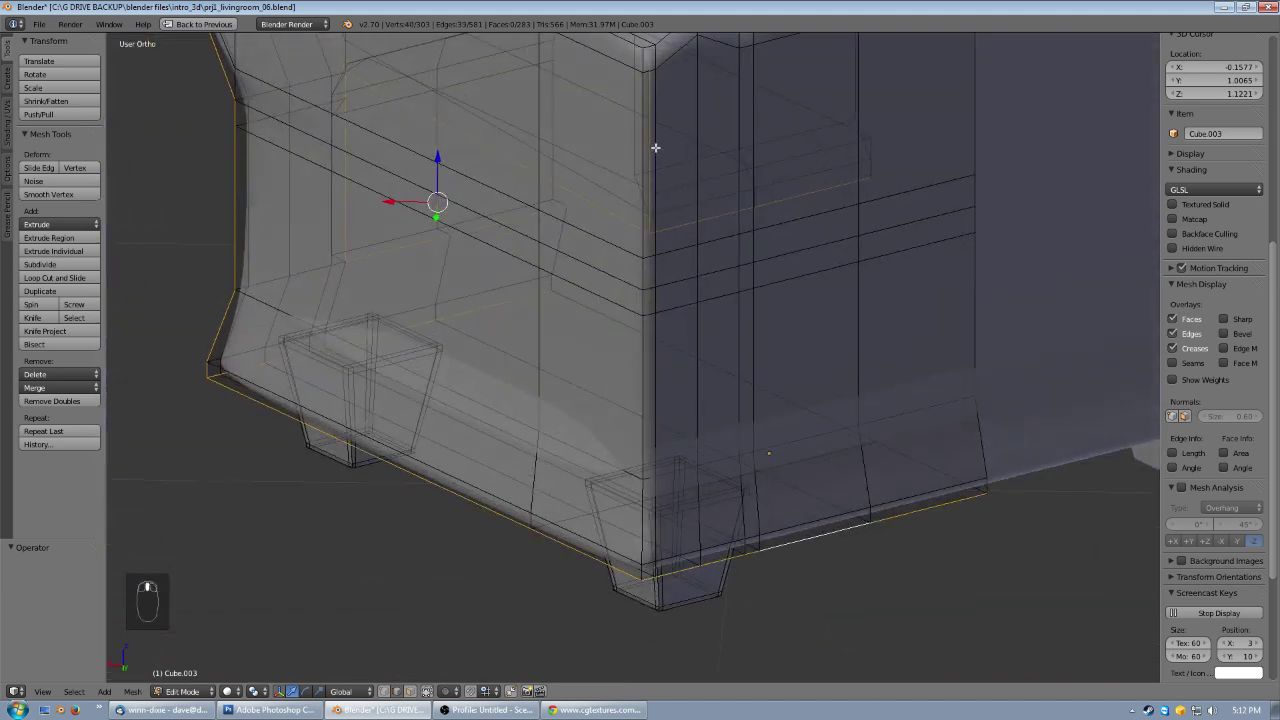
- Extend the edge selection up the arm's rear corner and around the outer back outline of the backrest
alt+shift+right_click(643, 96)
middle_drag(687, 105, 650, 240)
alt+shift+right_click(649, 240)
alt+shift+right_click(732, 178)
scroll(748, 178, down, 2)
shift+middle_drag(808, 183, 777, 288)
alt+shift+right_click(718, 220)
mouse_move(641, 265)
middle_down()
mouse_move(657, 266)
mouse_move(639, 279)
middle_up()
middle_drag(660, 372, 680, 355)
shift+right_click(756, 316)
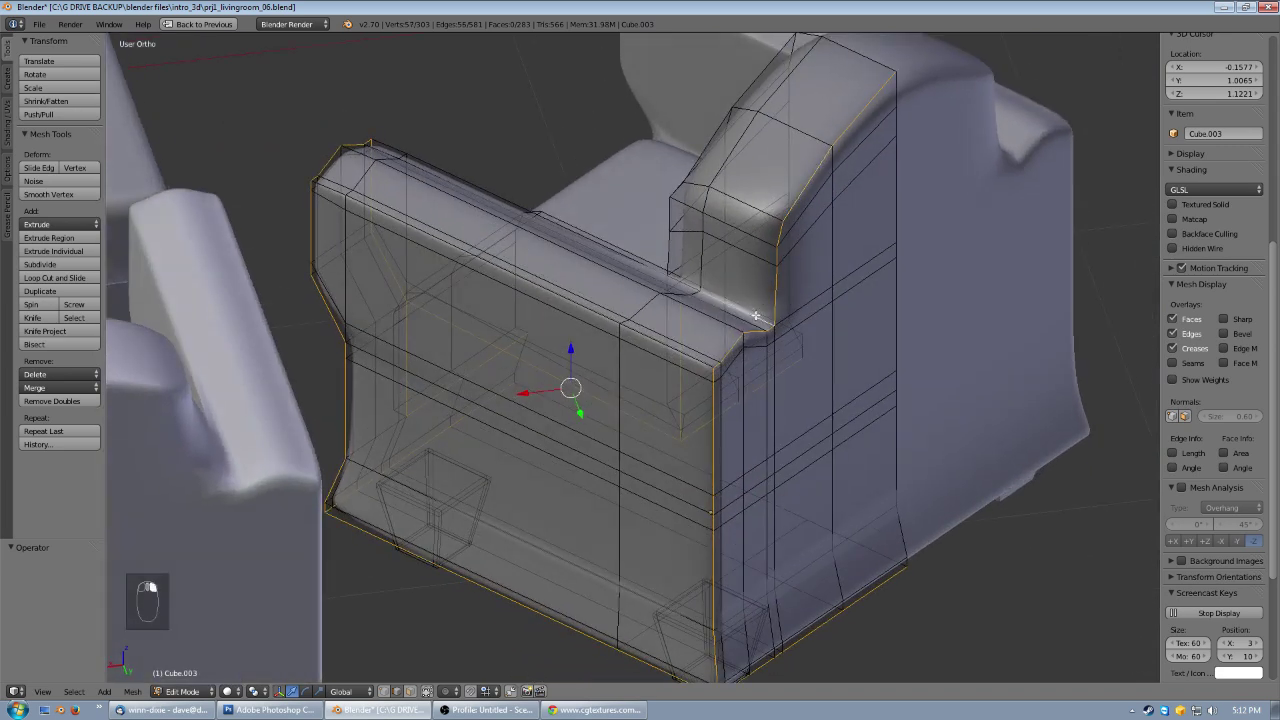
scroll(707, 289, up, 2)
alt+shift+right_click(729, 228)
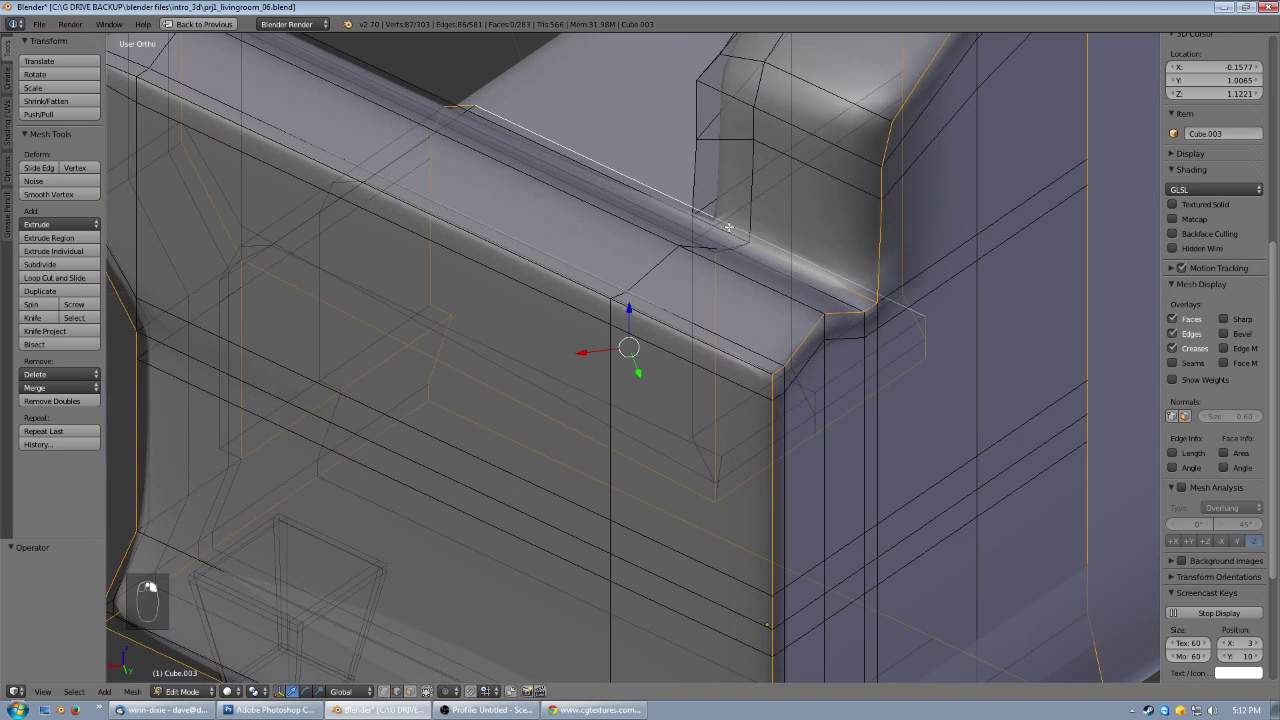
key(ctrl+z)
shift+right_click(724, 230)
scroll(721, 231, down, 3)
middle_drag(549, 249, 809, 286)
key(ctrl+z)
- Mark the selected outline edges of the chair's arm, base and backrest as a seam
middle_drag(768, 215, 749, 541)
scroll(741, 344, up, 3)
middle_drag(741, 344, 724, 299)
scroll(724, 299, up, 2)
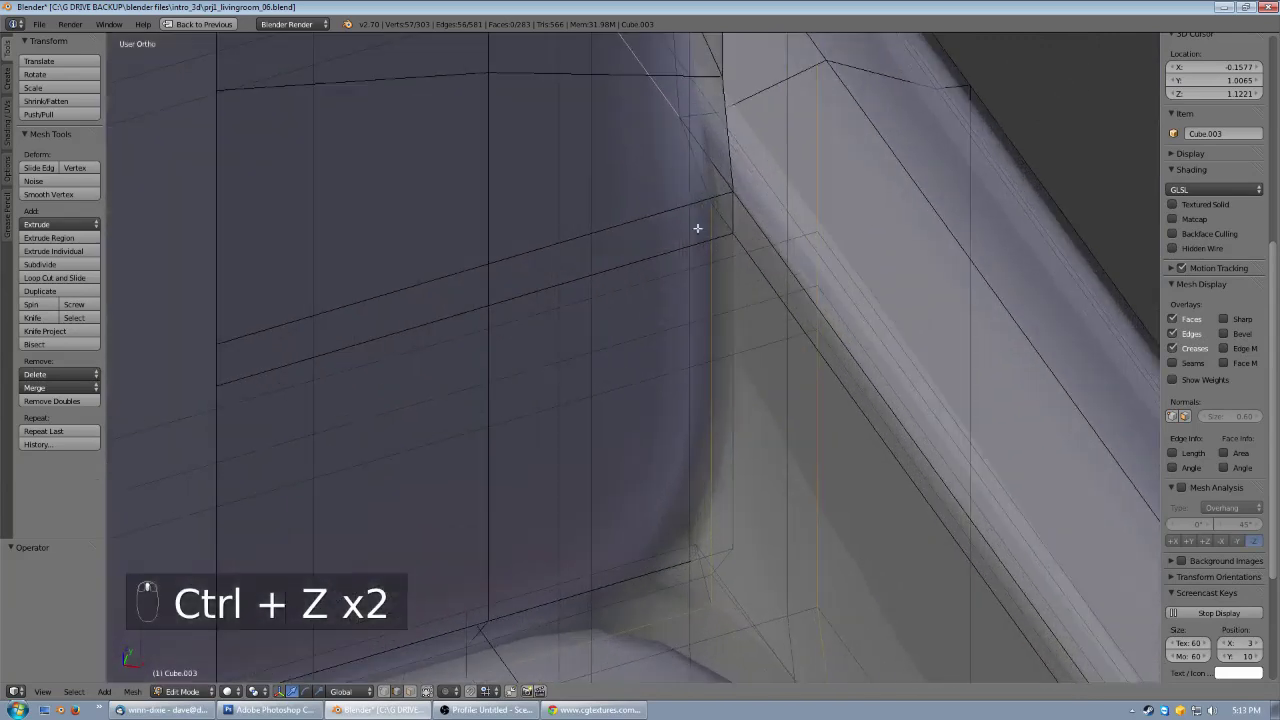
scroll(695, 310, down, 4)
shift+middle_drag(670, 404, 660, 305)
scroll(661, 316, down, 3)
mouse_move(688, 354)
middle_down()
mouse_move(694, 274)
mouse_move(666, 229)
mouse_move(586, 289)
mouse_move(528, 380)
mouse_move(508, 357)
mouse_move(517, 363)
mouse_move(457, 357)
mouse_move(670, 345)
middle_up()
key(ctrl+e)
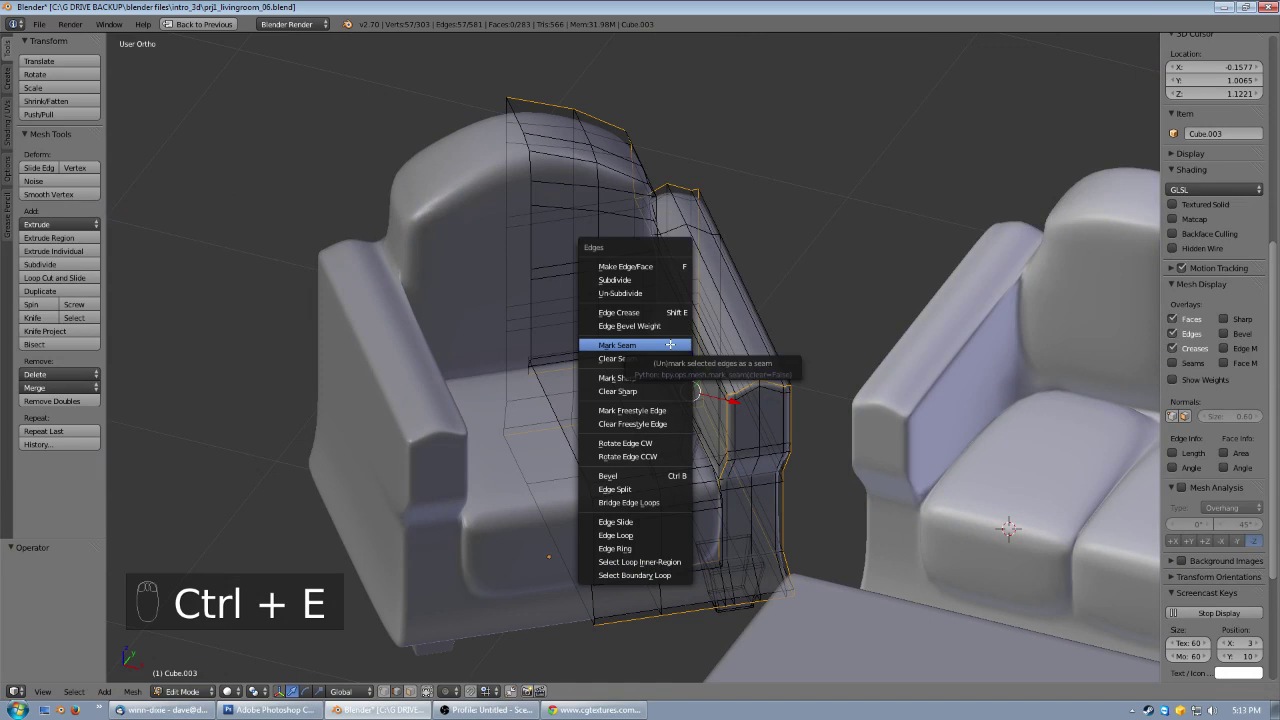
click(670, 345)
- Return to object mode and the multi-editor layout, and apply the chair's Mirror modifier
key(Tab)
scroll(742, 360, down, 3)
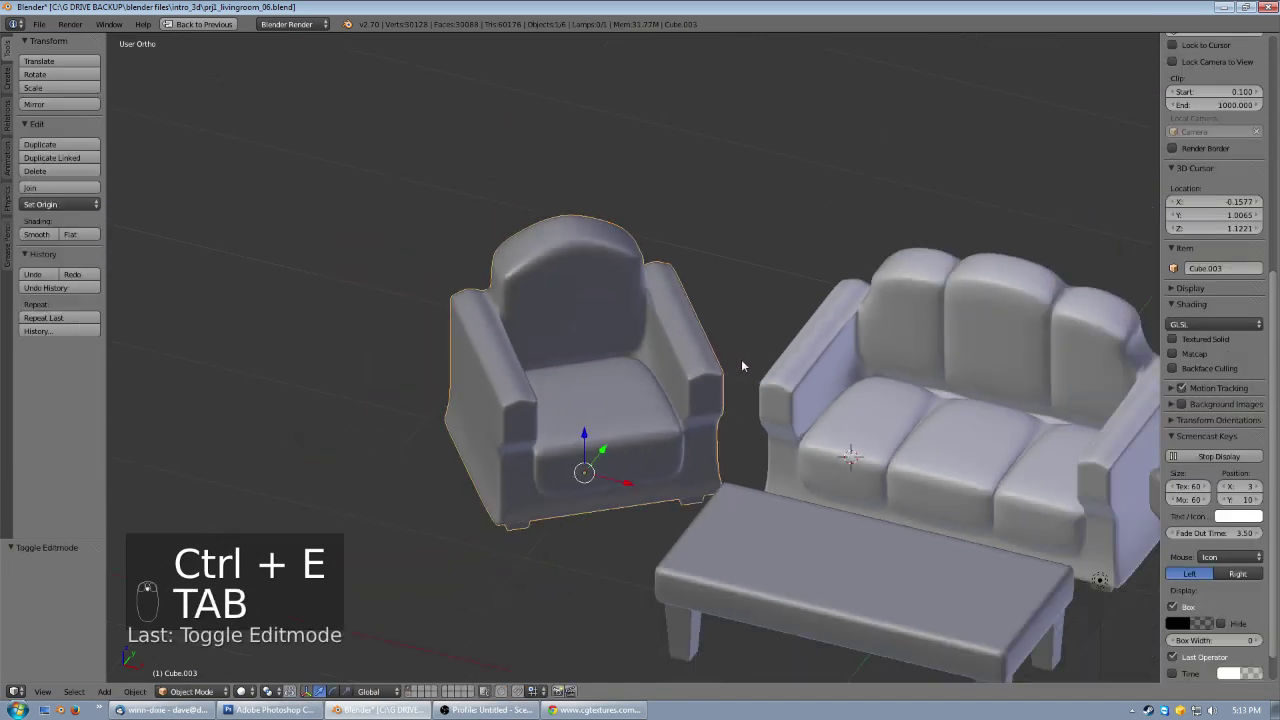
key(ctrl+Down)
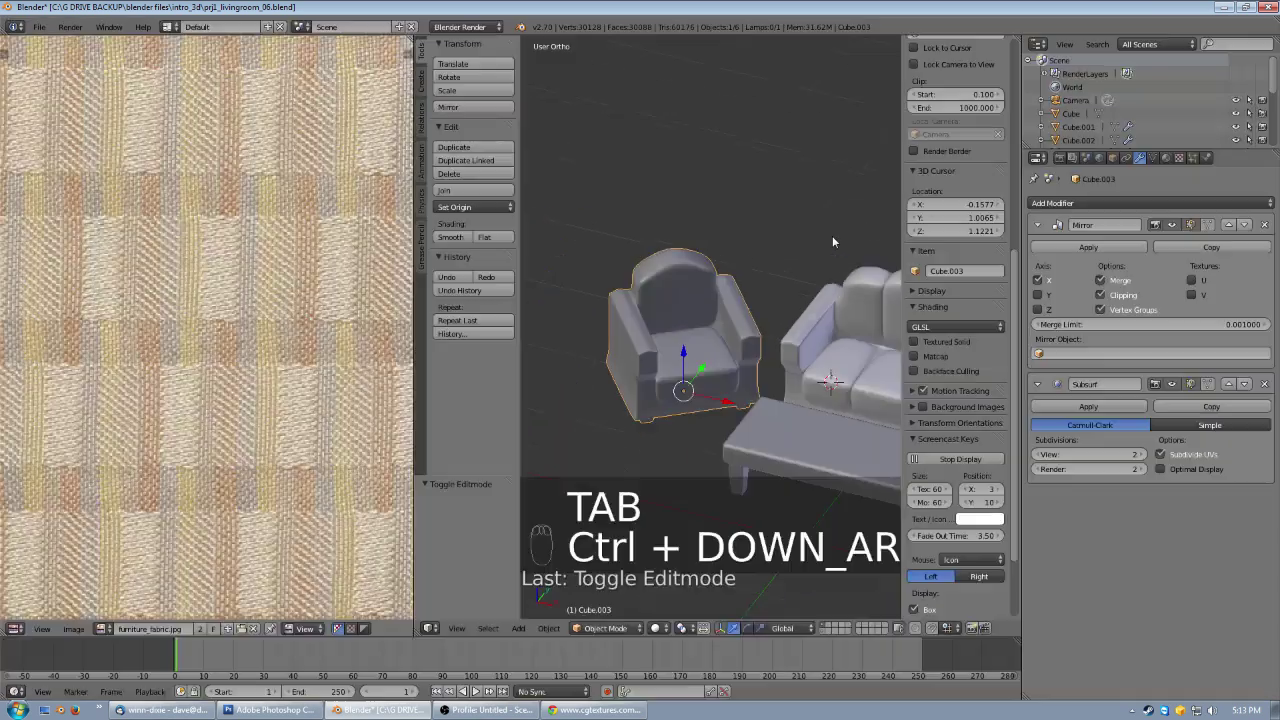
middle_drag(755, 355, 748, 313)
scroll(748, 310, up, 2)
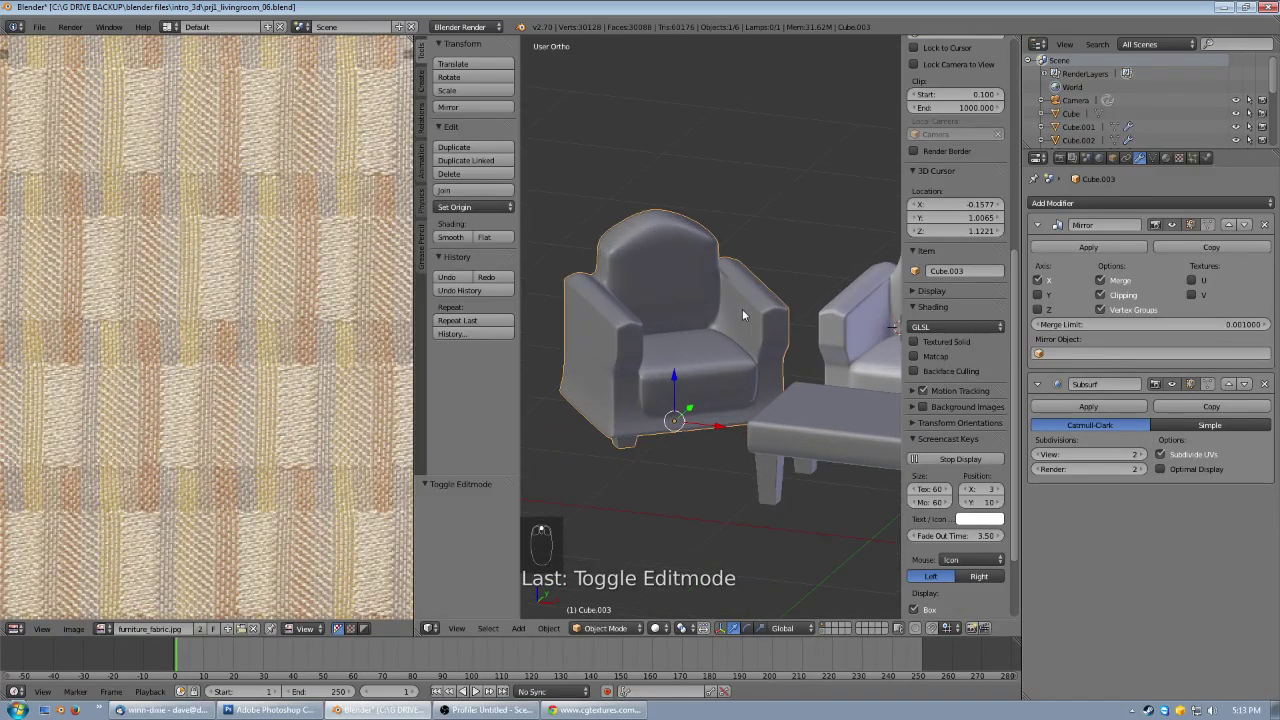
click(1102, 245)
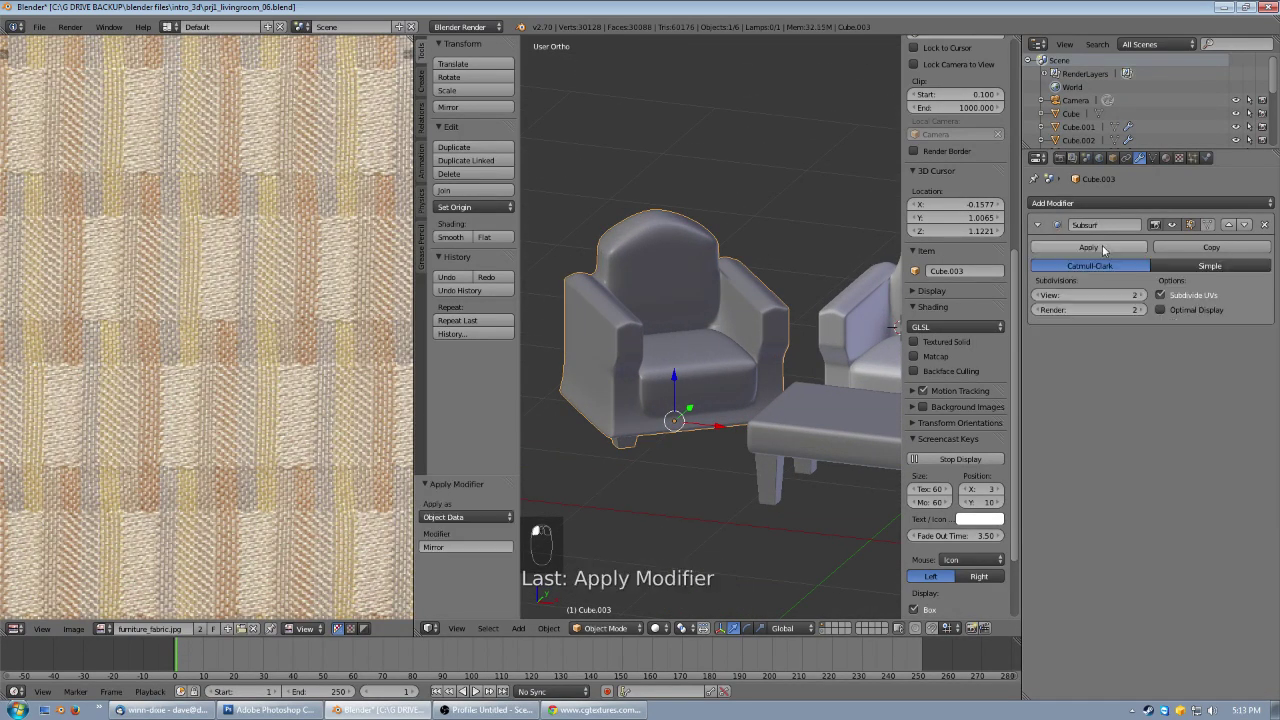
- Enter edit mode with face selection and select one face on each of two chair legs
key(Tab)
middle_drag(676, 277, 783, 295)
middle_drag(646, 313, 711, 318)
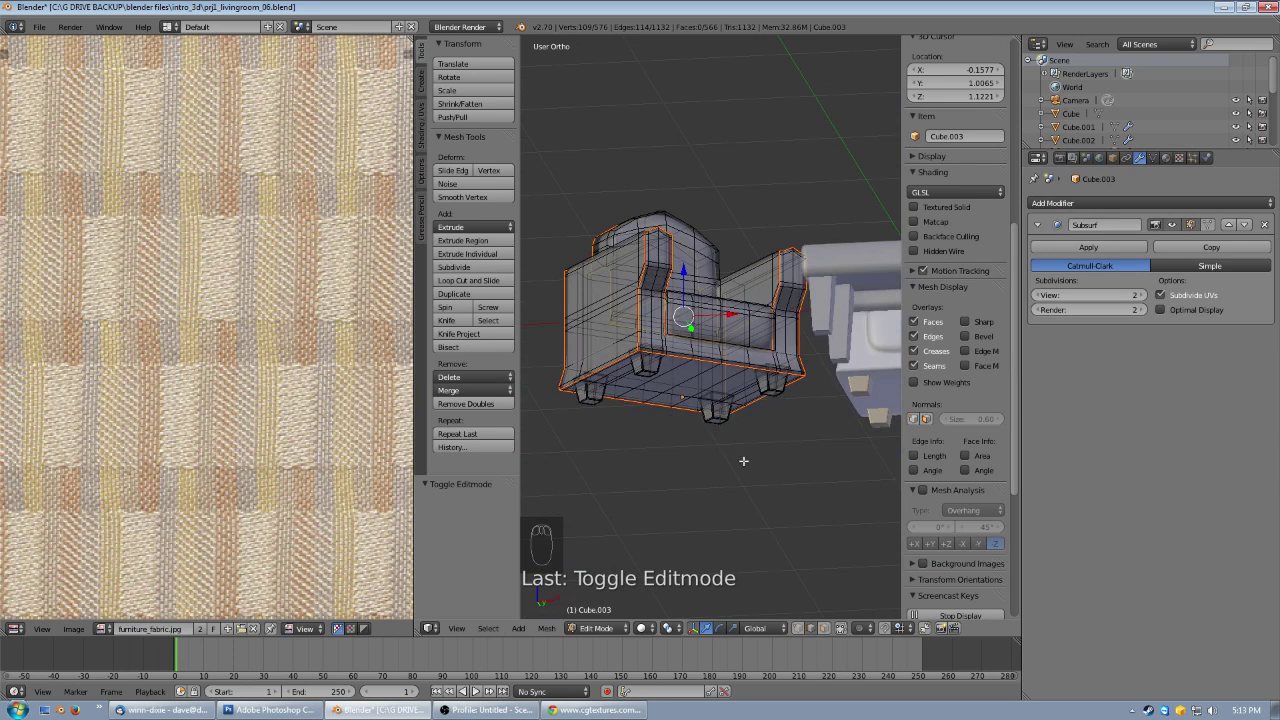
click(826, 631)
right_click(779, 398)
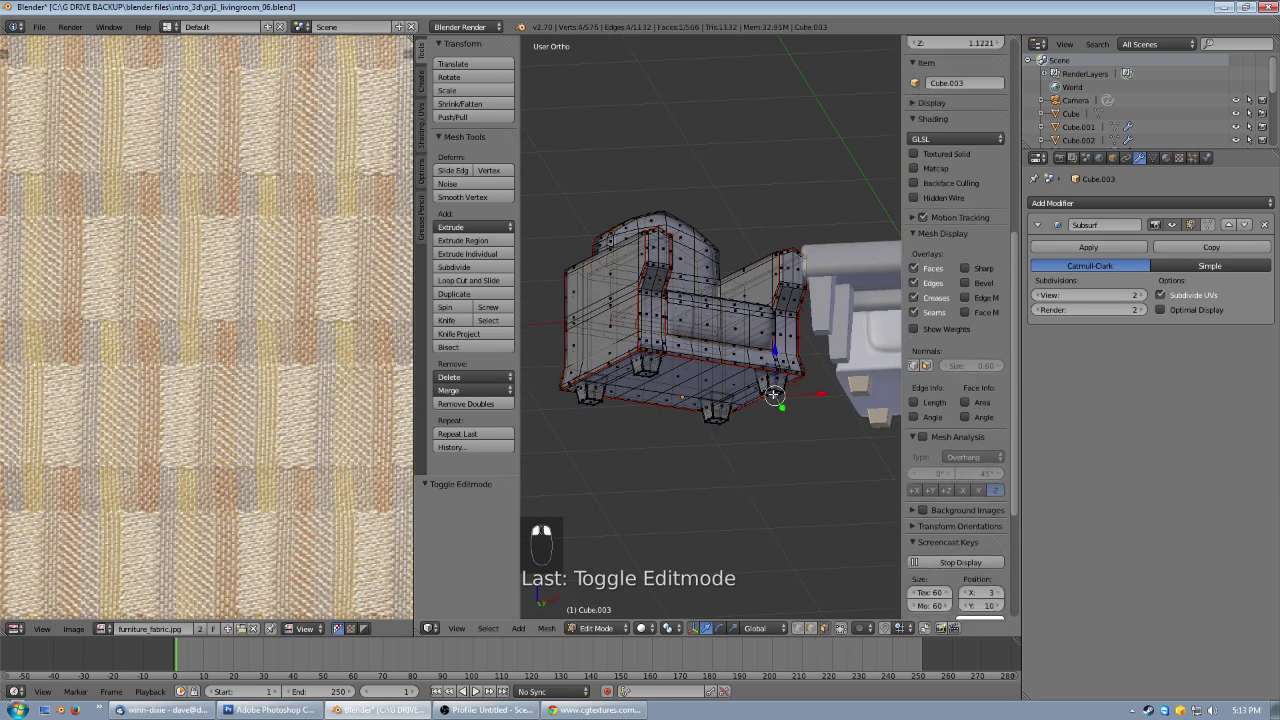
right_click(714, 424)
right_click(774, 388)
right_click(778, 384)
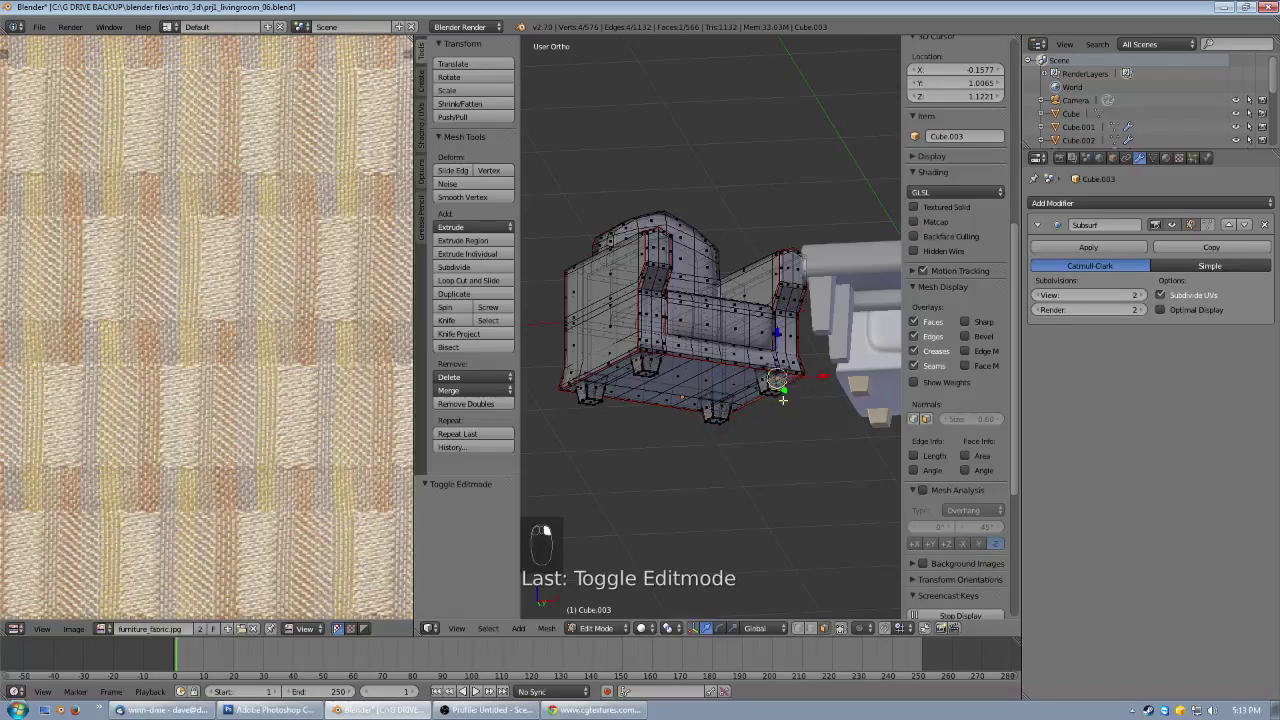
shift+right_click(649, 362)
shift+right_click(595, 388)
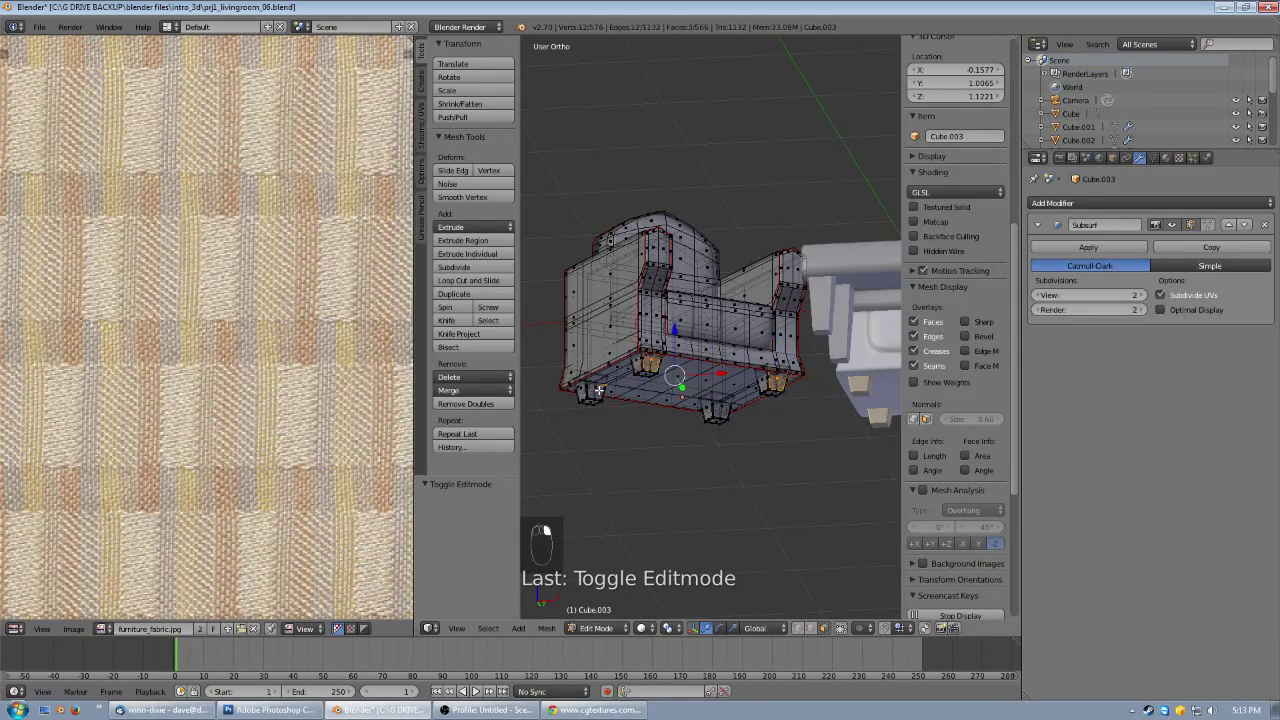
key(ctrl+x)
key(ctrl+z)
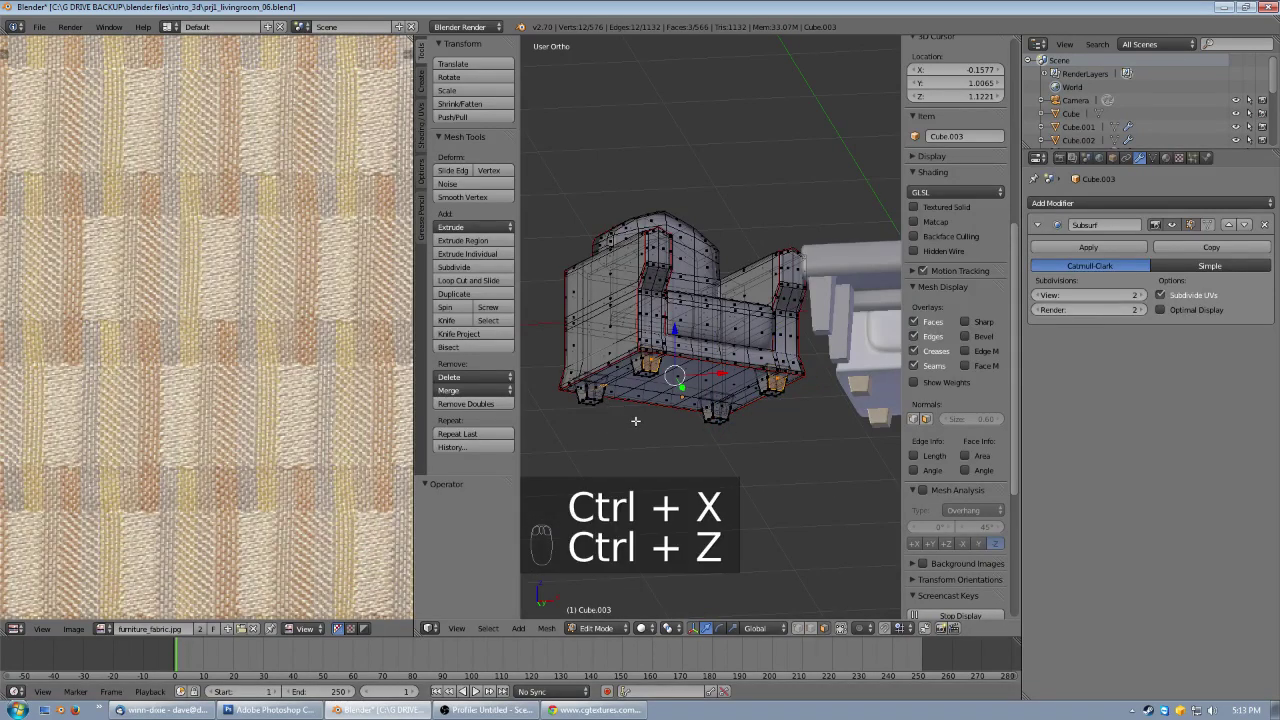
key(ctrl+z)
key(ctrl+z)
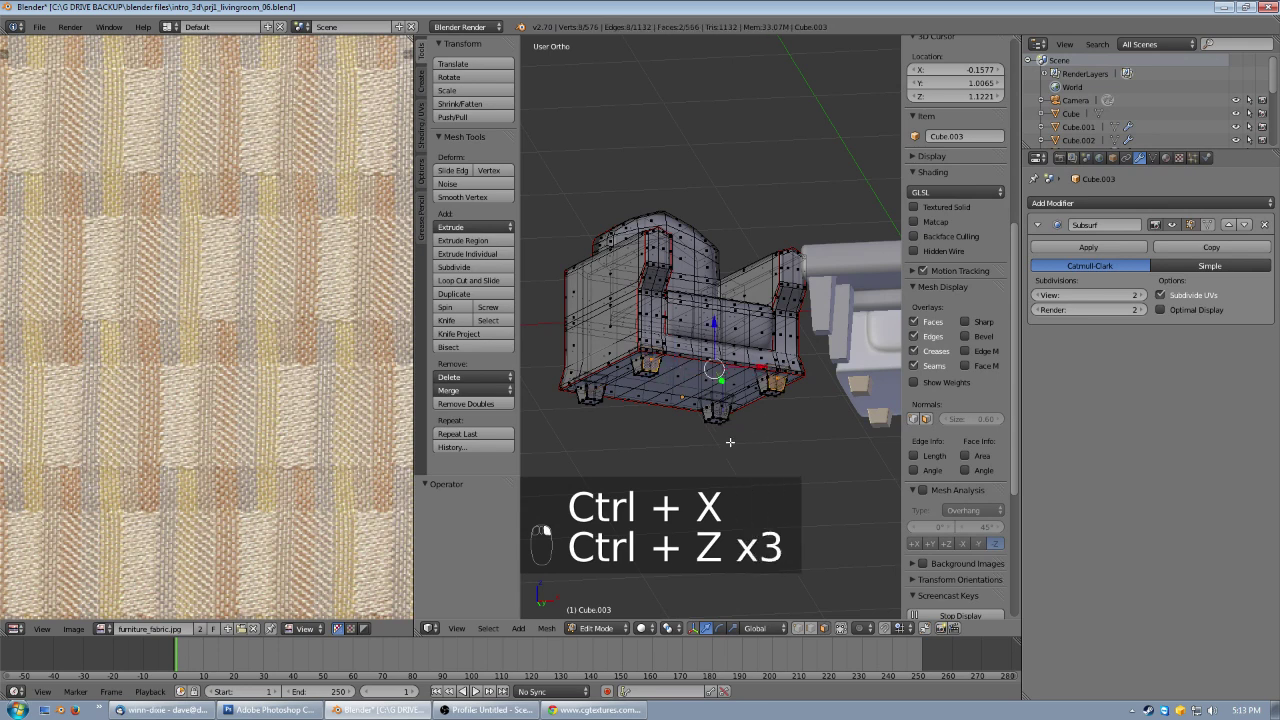
- Add a face on each of the other two legs and extend the selection to all linked leg geometry
shift+right_click(598, 391)
shift+right_click(730, 413)
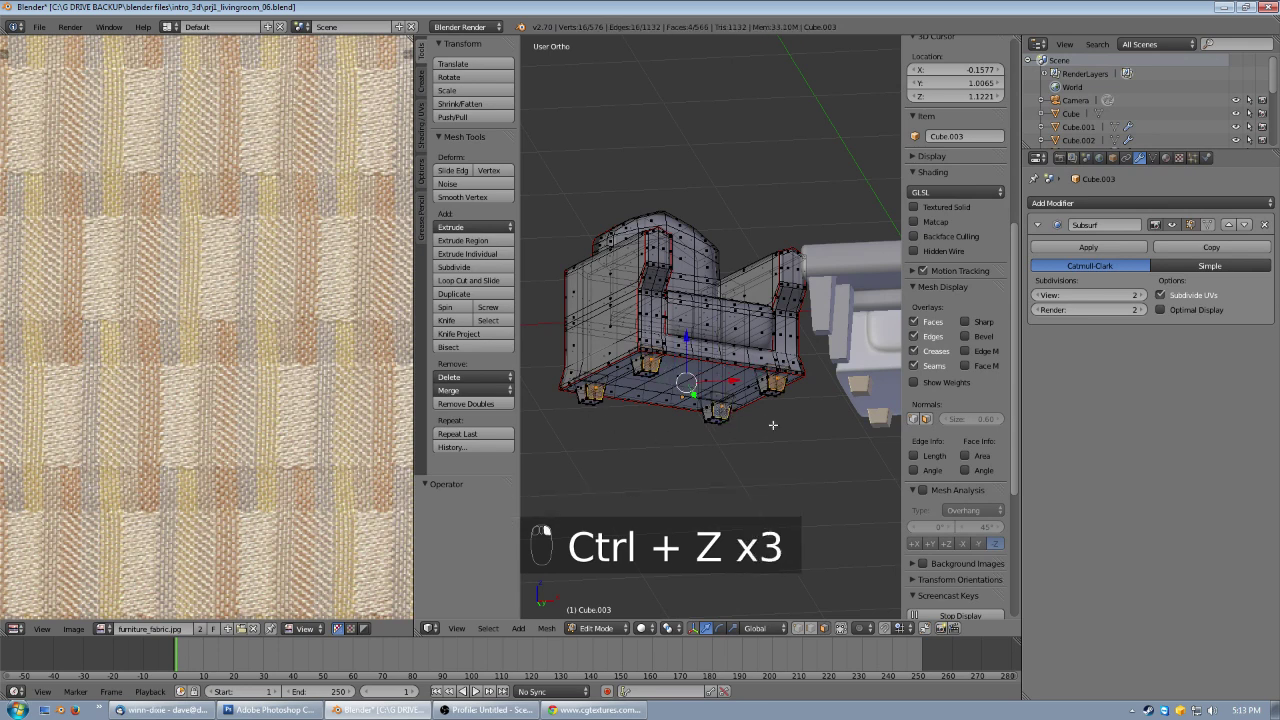
key(ctrl+l)
middle_drag(749, 434, 741, 307)
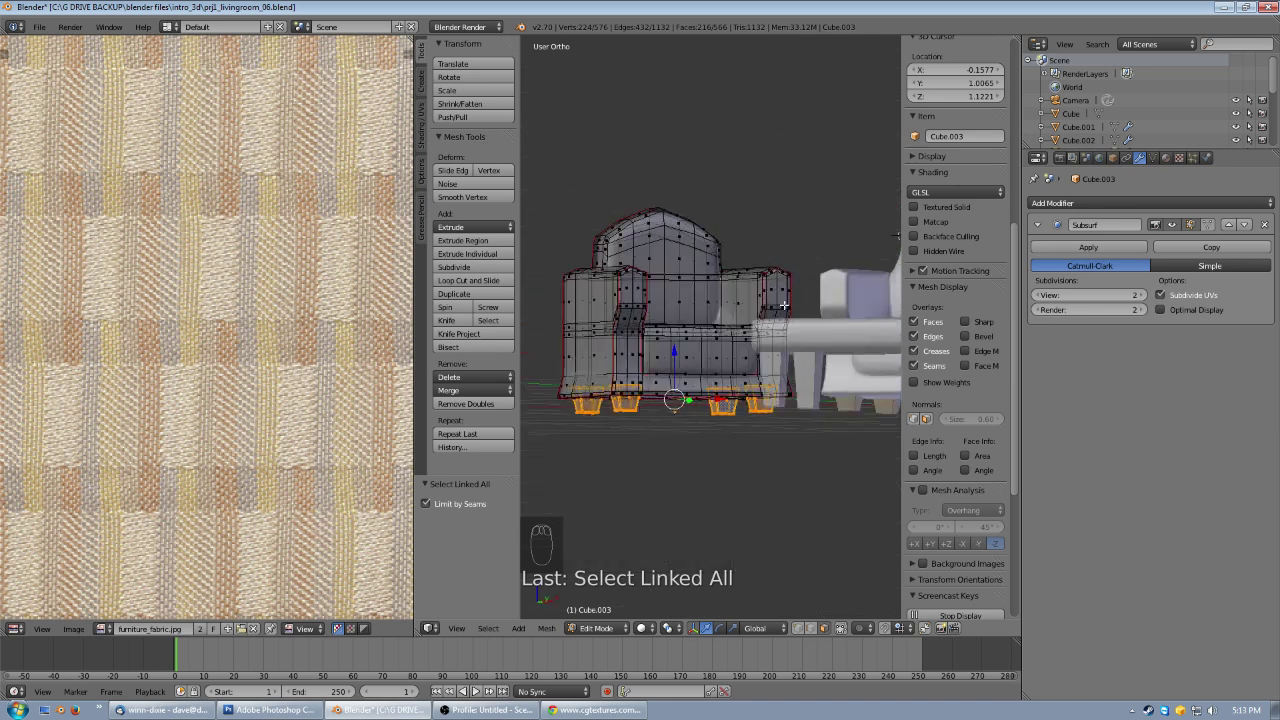
middle_drag(785, 338, 755, 415)
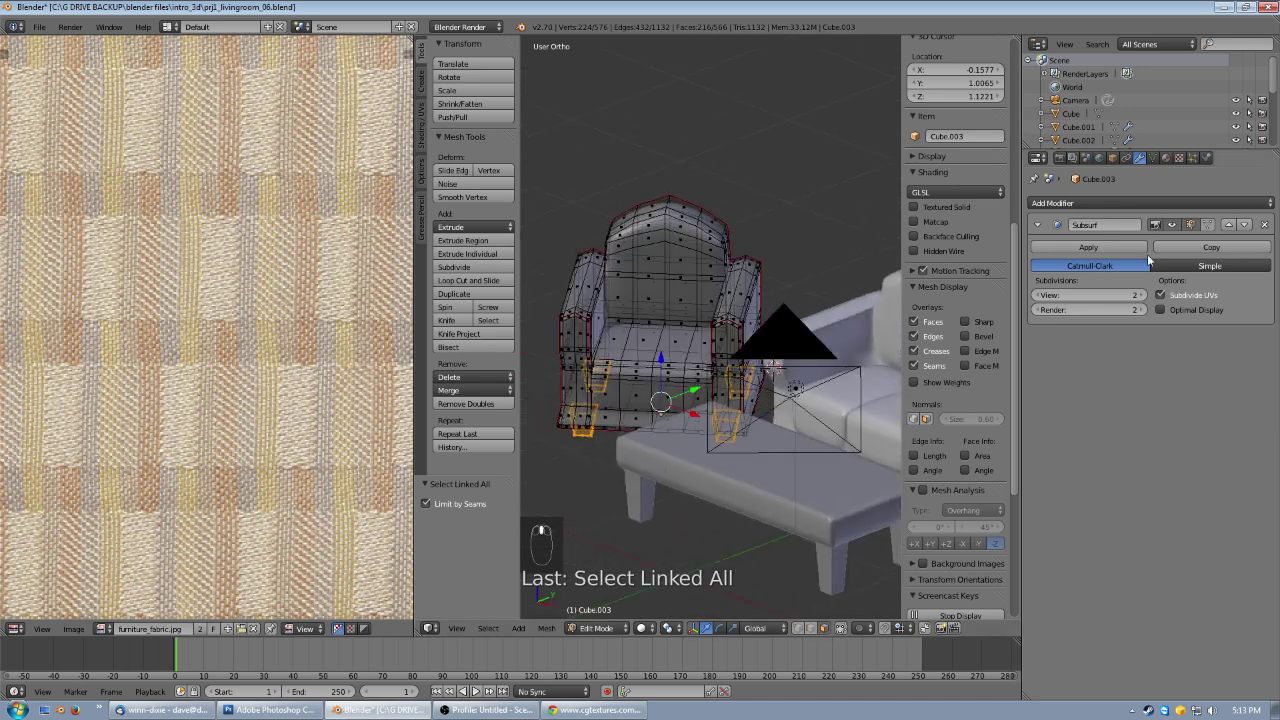
- Add two material slots to the chair and set the first one to the existing furniture fabric material
click(1166, 158)
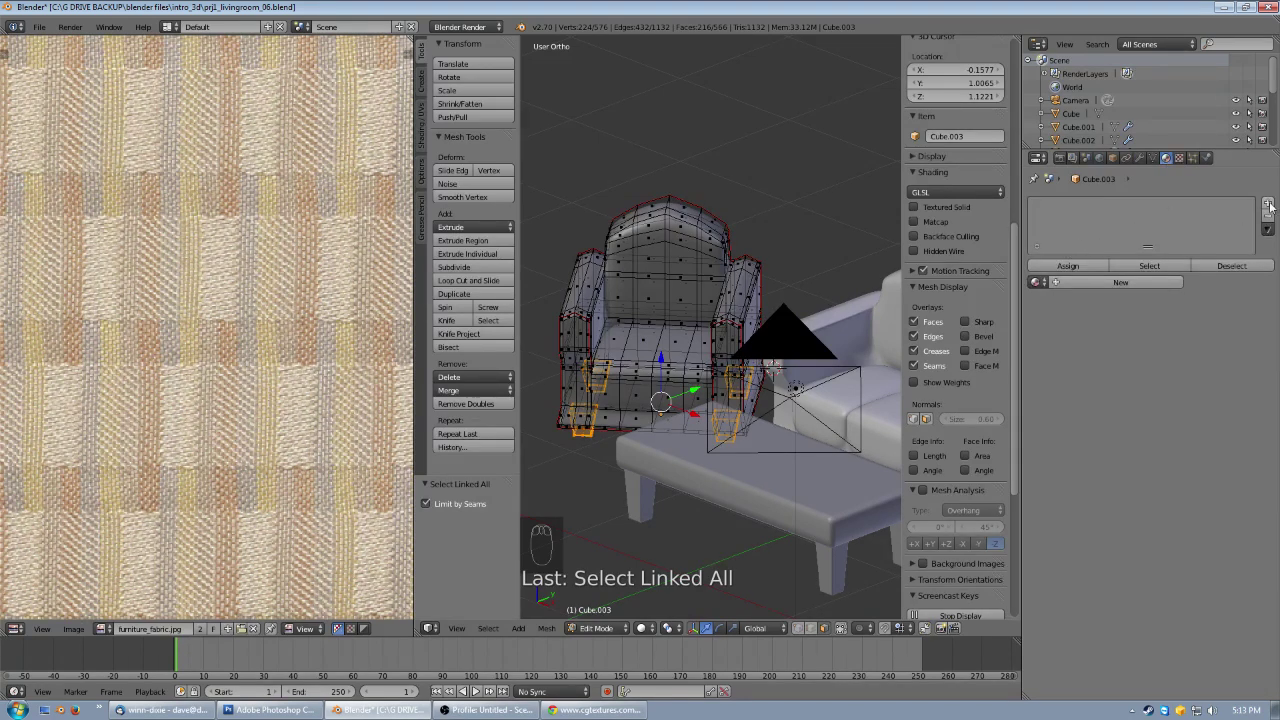
click(1268, 204)
click(1268, 204)
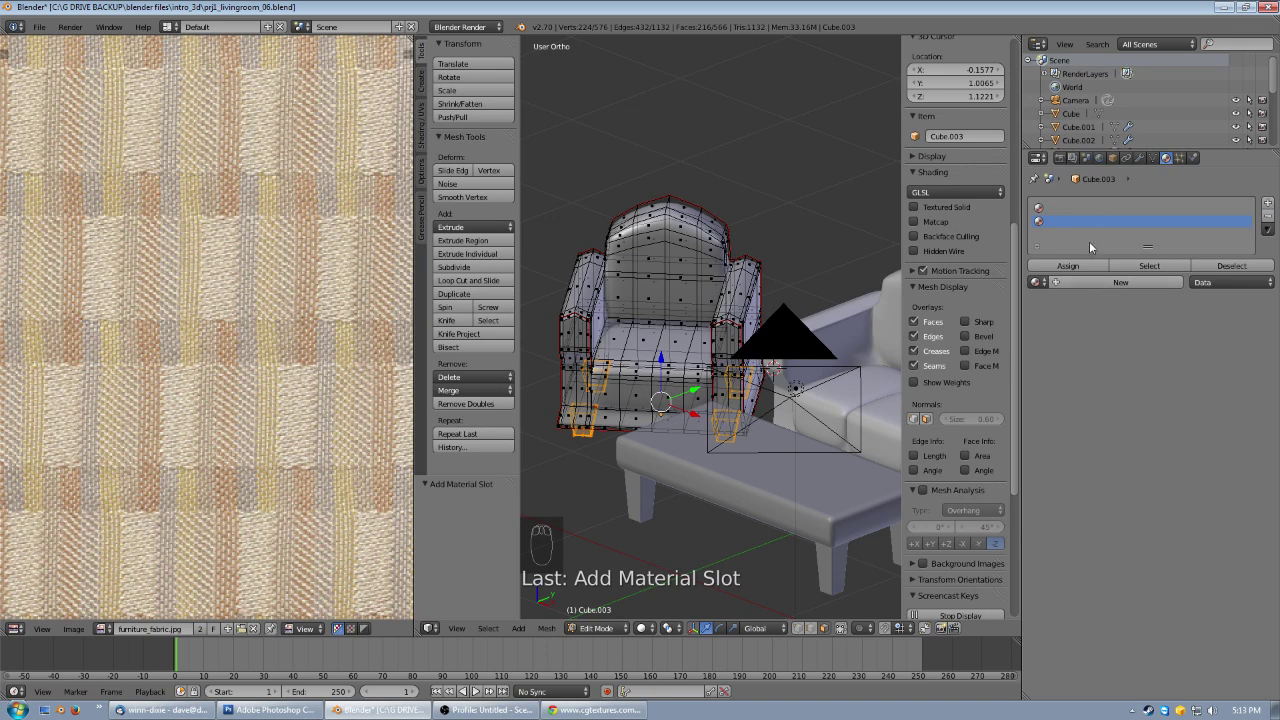
middle_drag(759, 256, 796, 284)
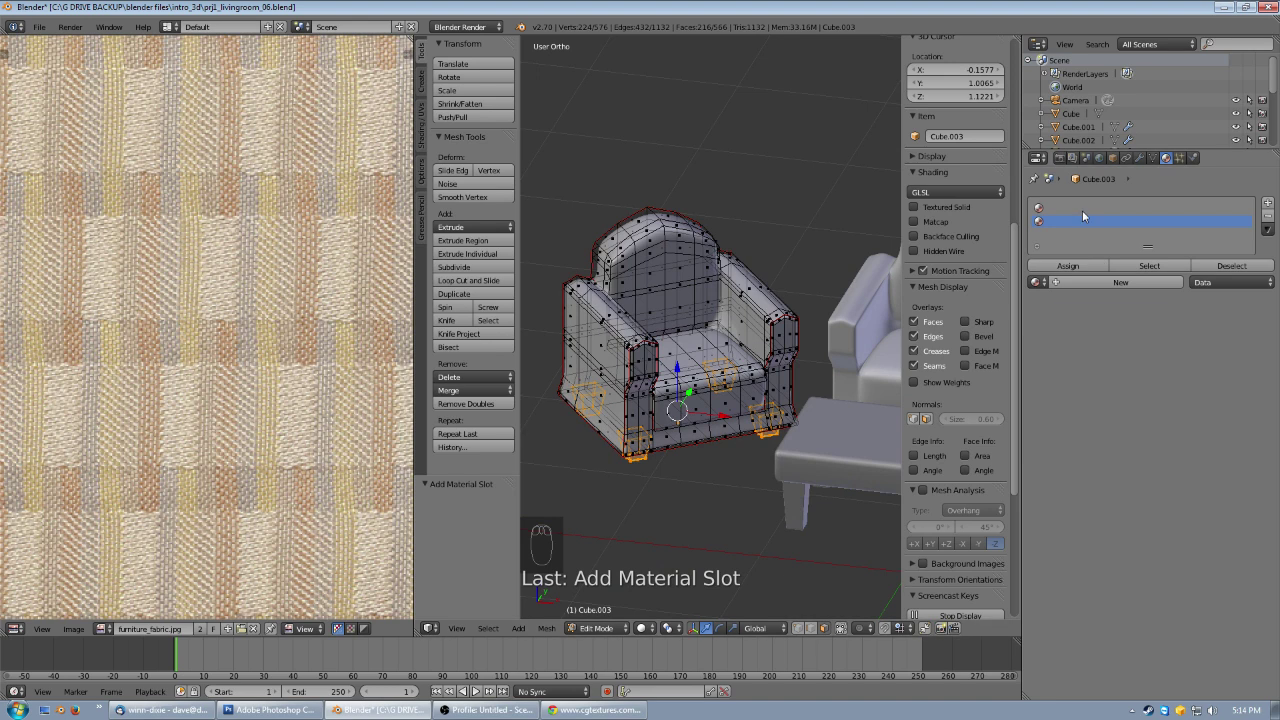
click(1084, 208)
click(1036, 282)
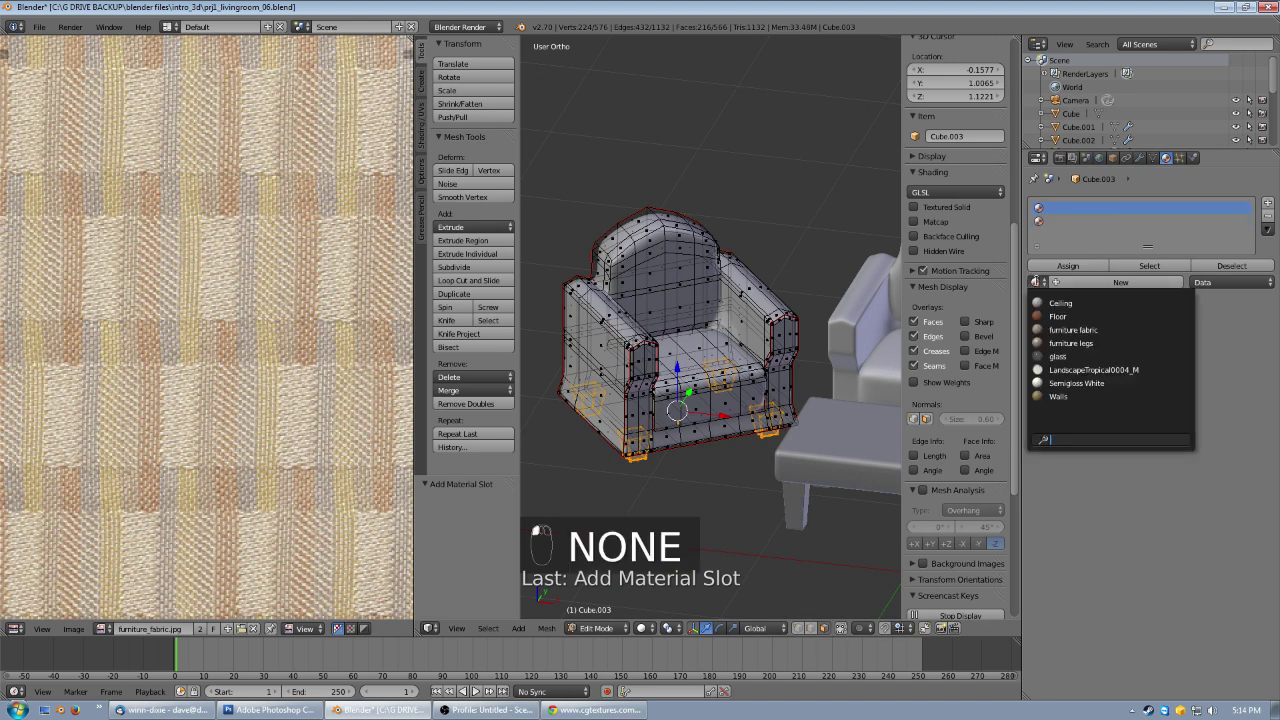
click(1072, 329)
- Set the second material slot to furniture legs and assign it to the selected leg faces
click(1060, 221)
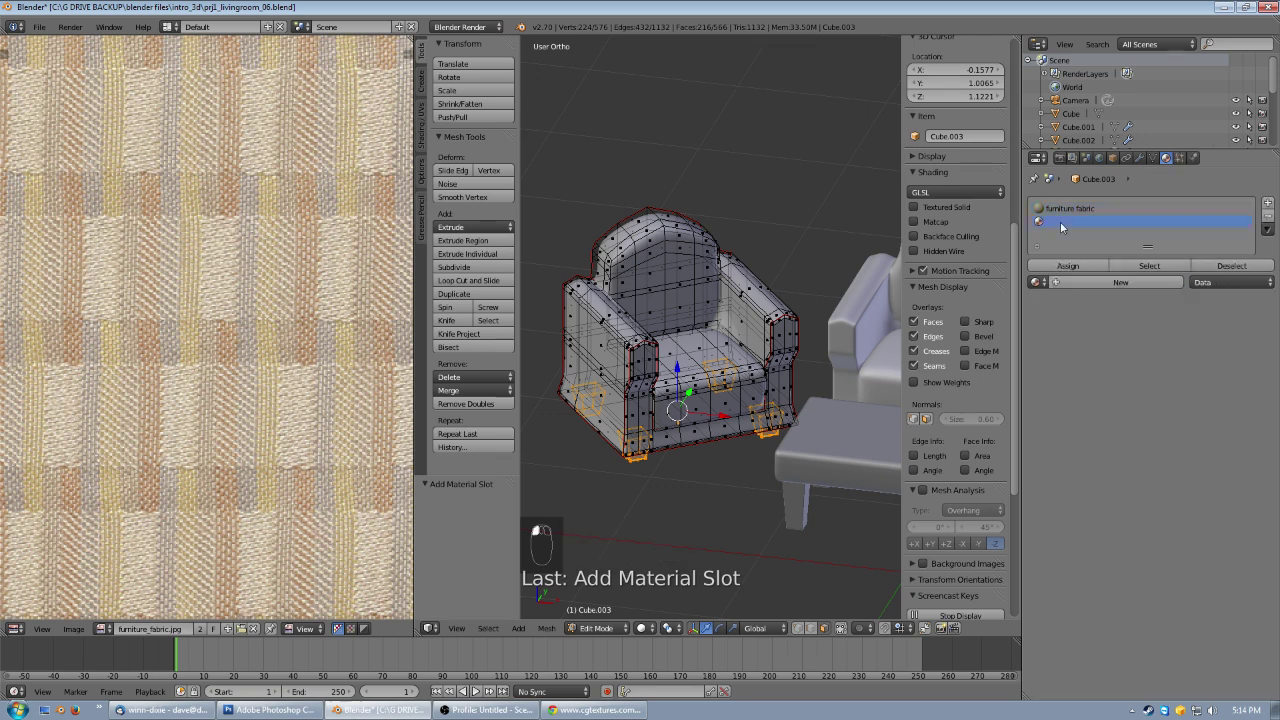
click(1044, 282)
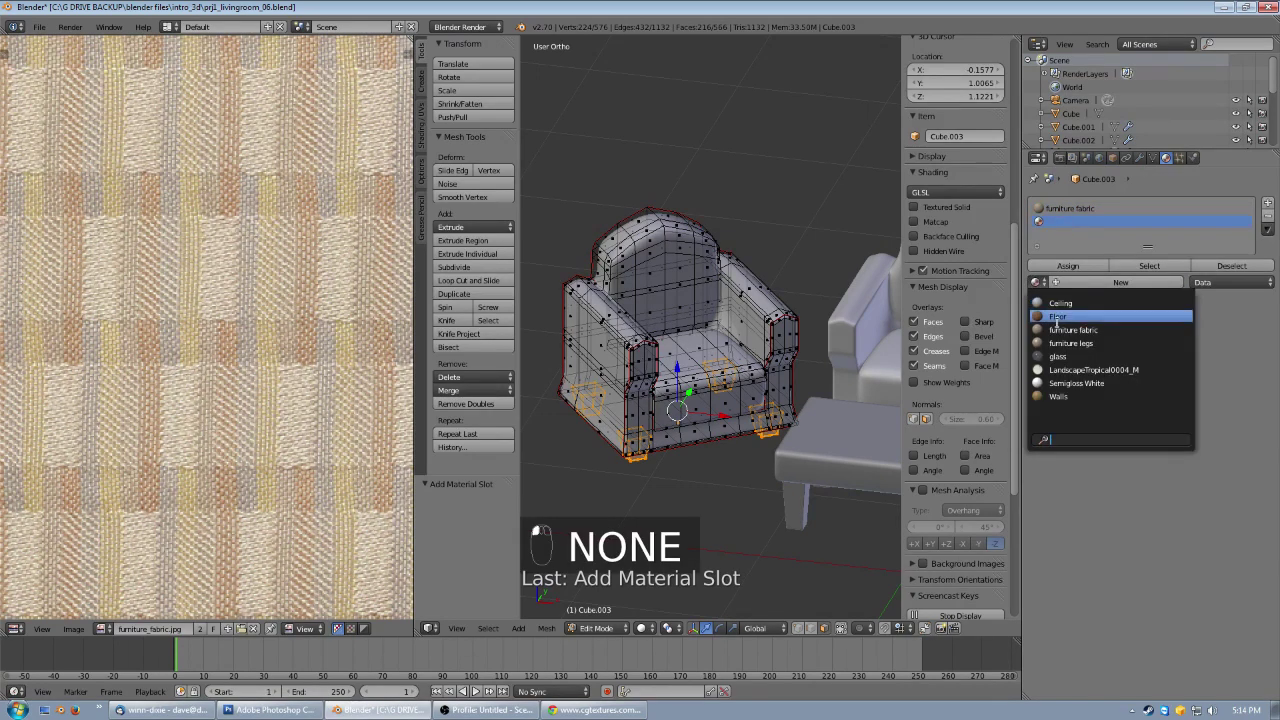
click(1053, 346)
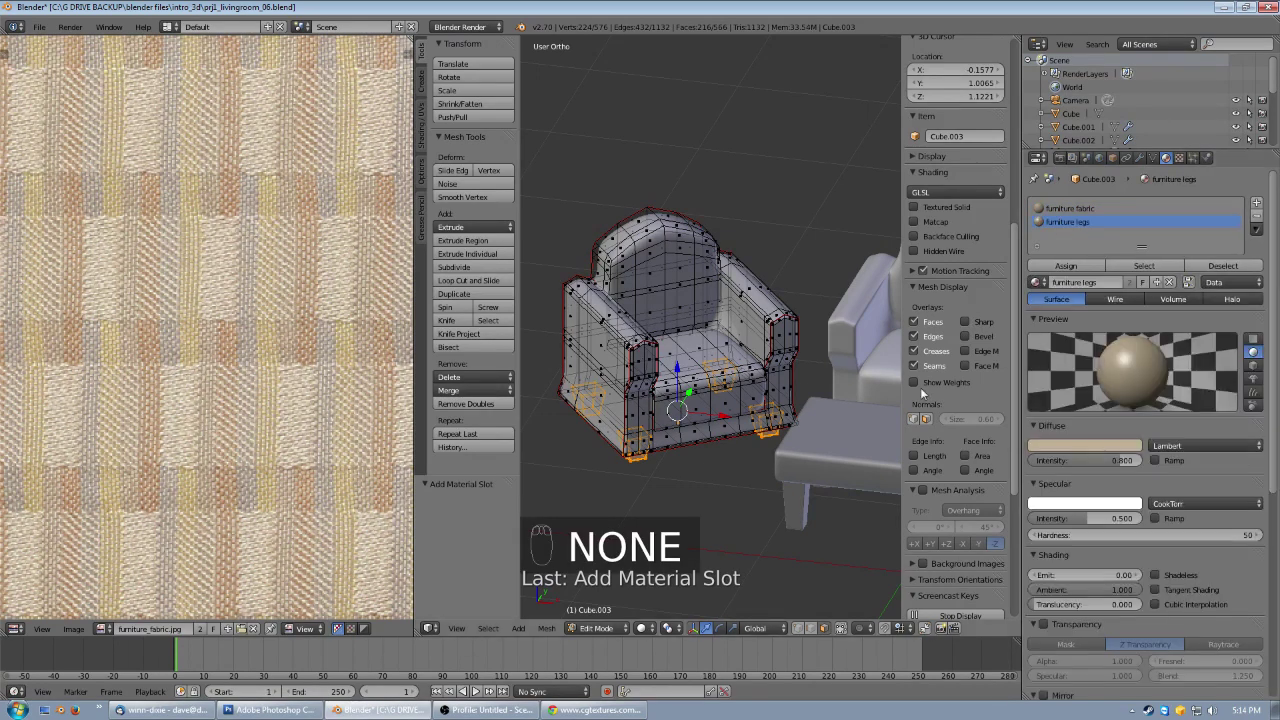
click(1055, 267)
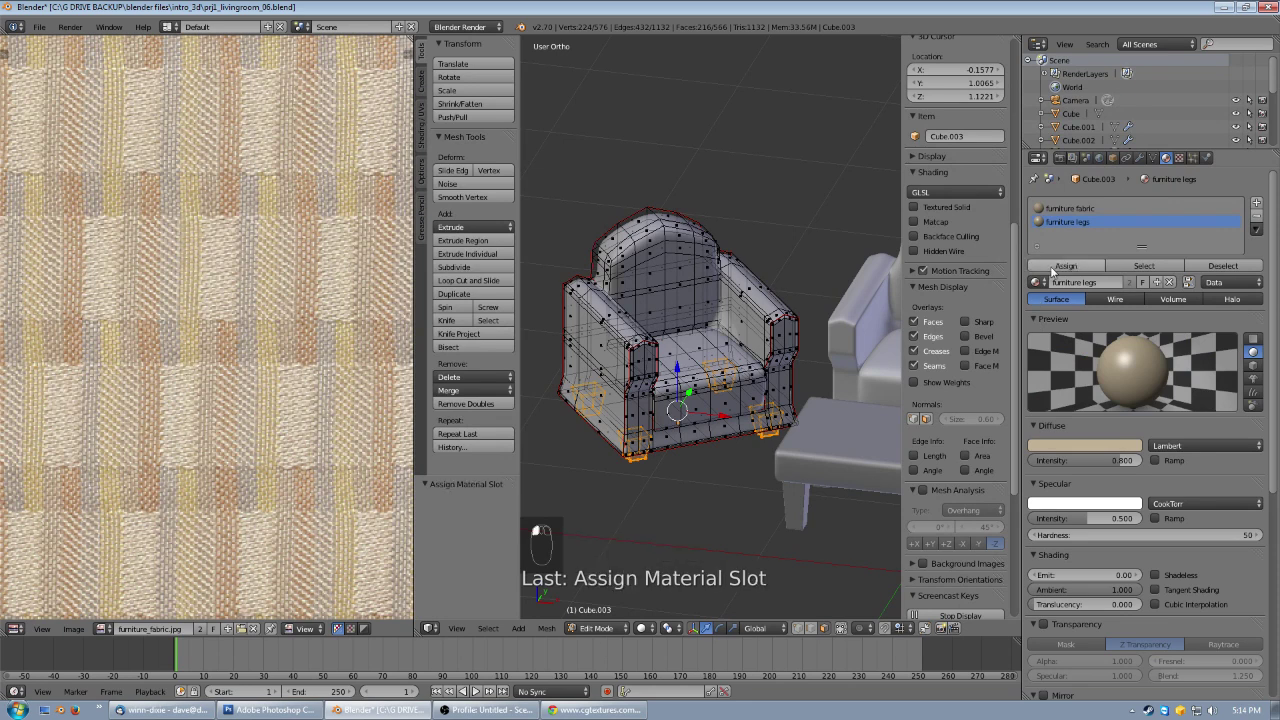
middle_drag(700, 430, 690, 384)
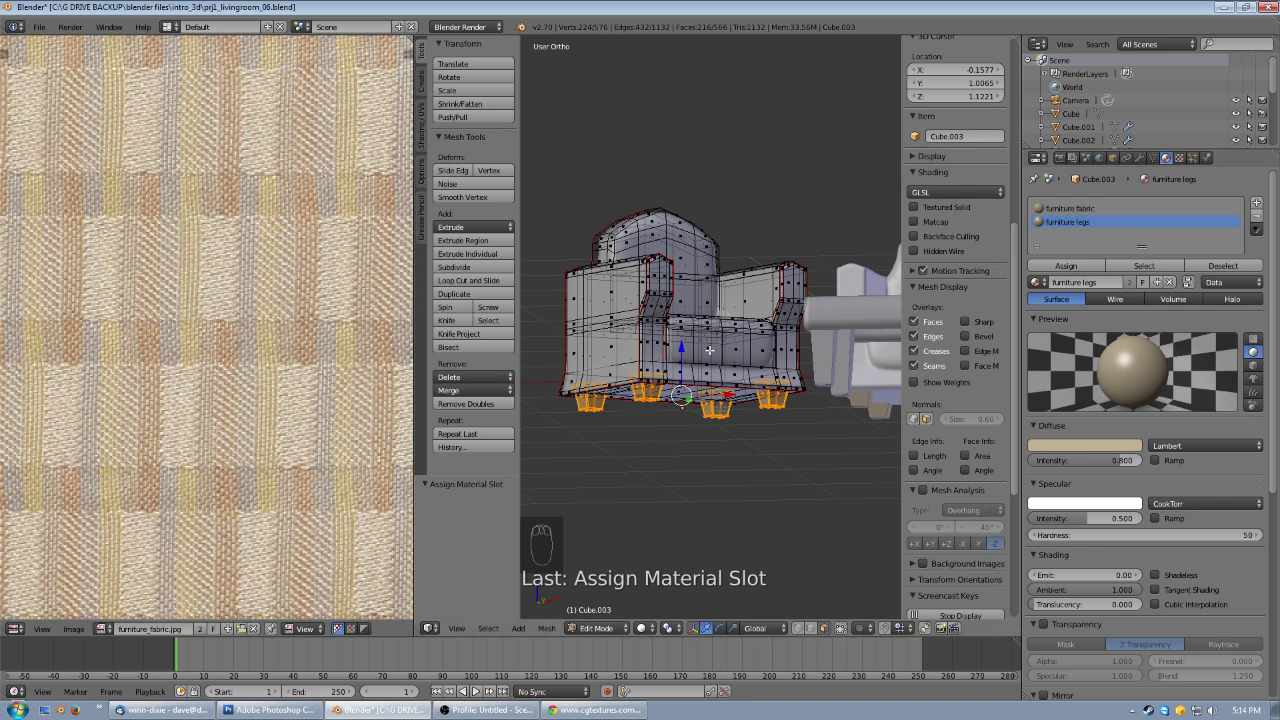
- Return to object mode and make the chair's furniture fabric material slot active
key(Tab)
middle_drag(709, 349, 699, 344)
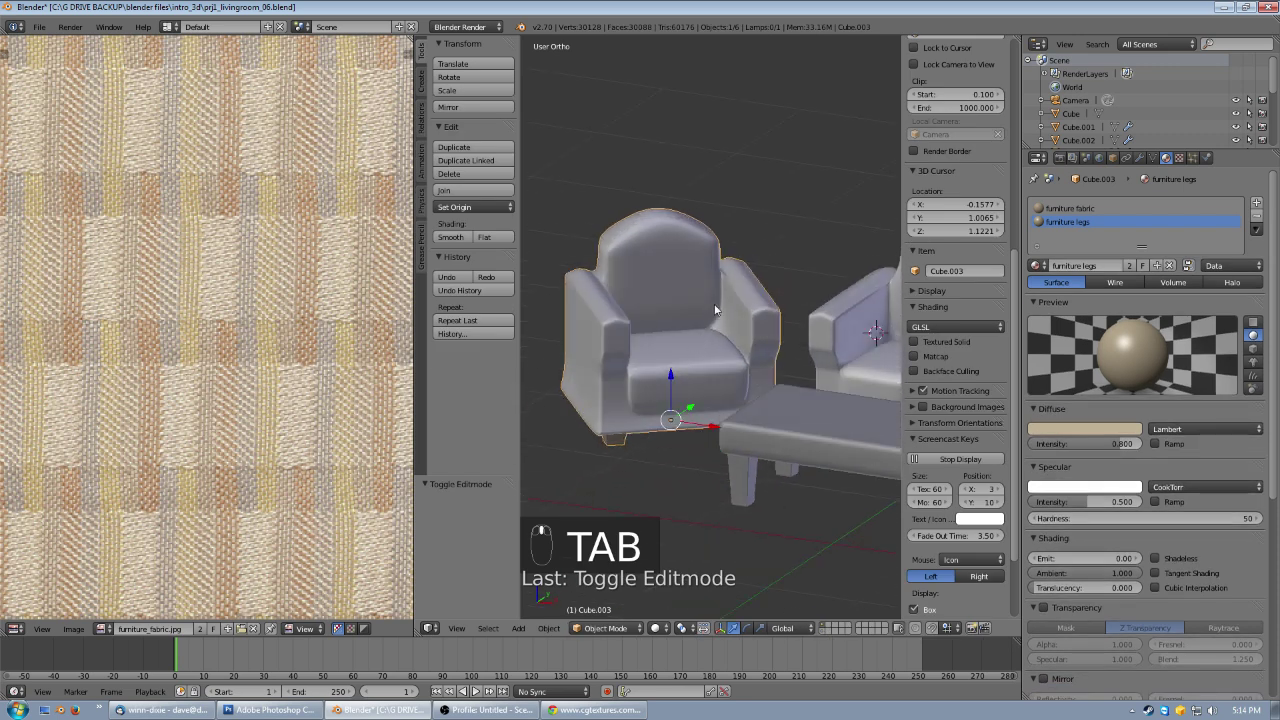
click(1068, 208)
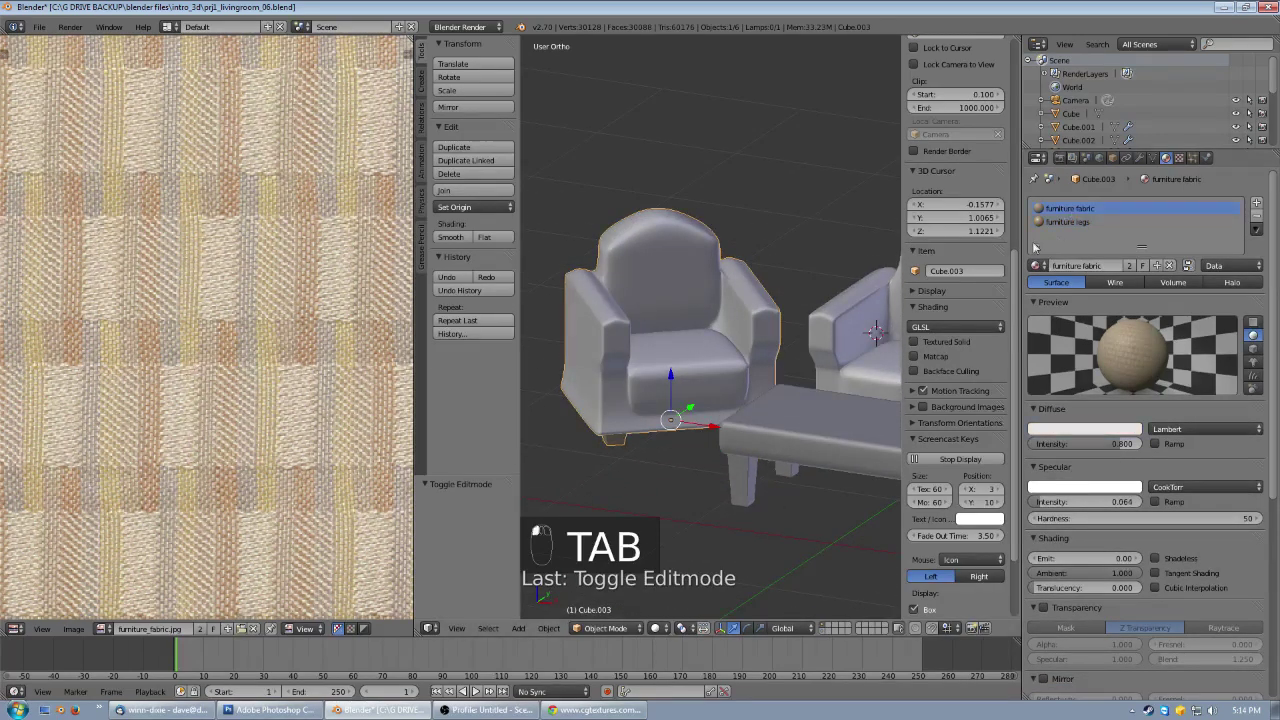
scroll(700, 265, down, 2)
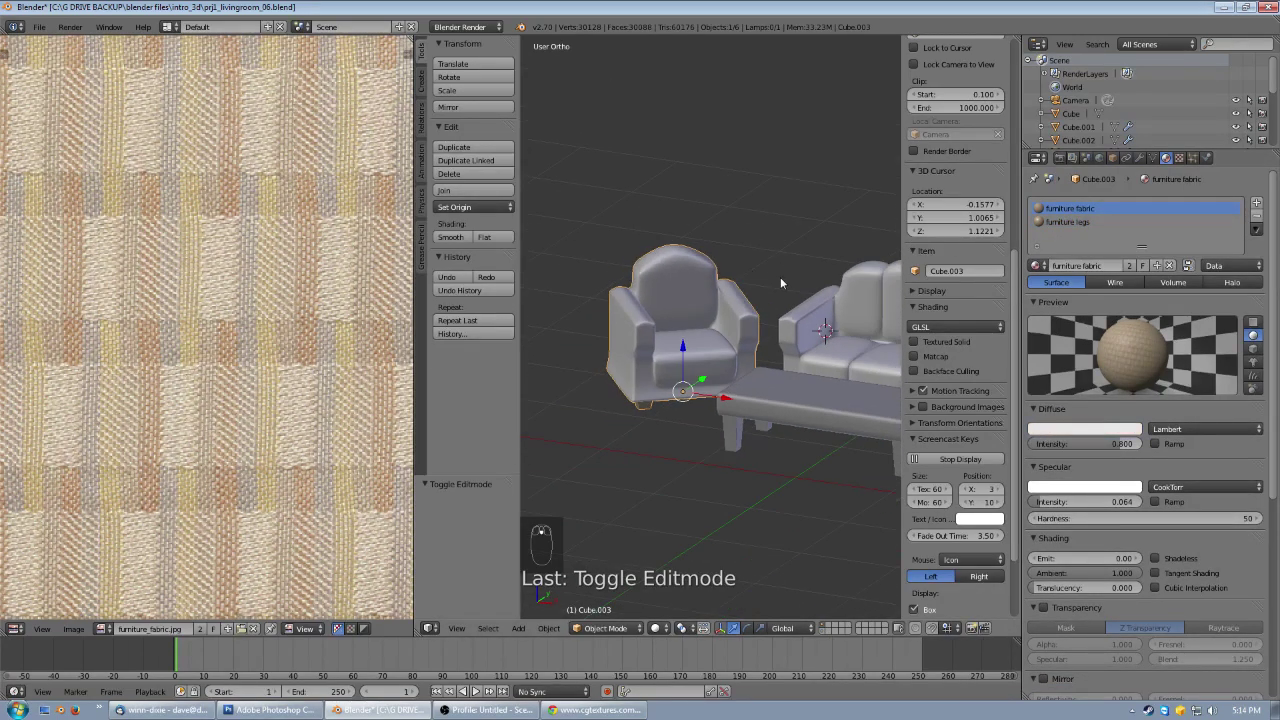
- Set the 3D view's shading to Texture to show the fabric on the furniture
middle_drag(784, 263, 741, 283)
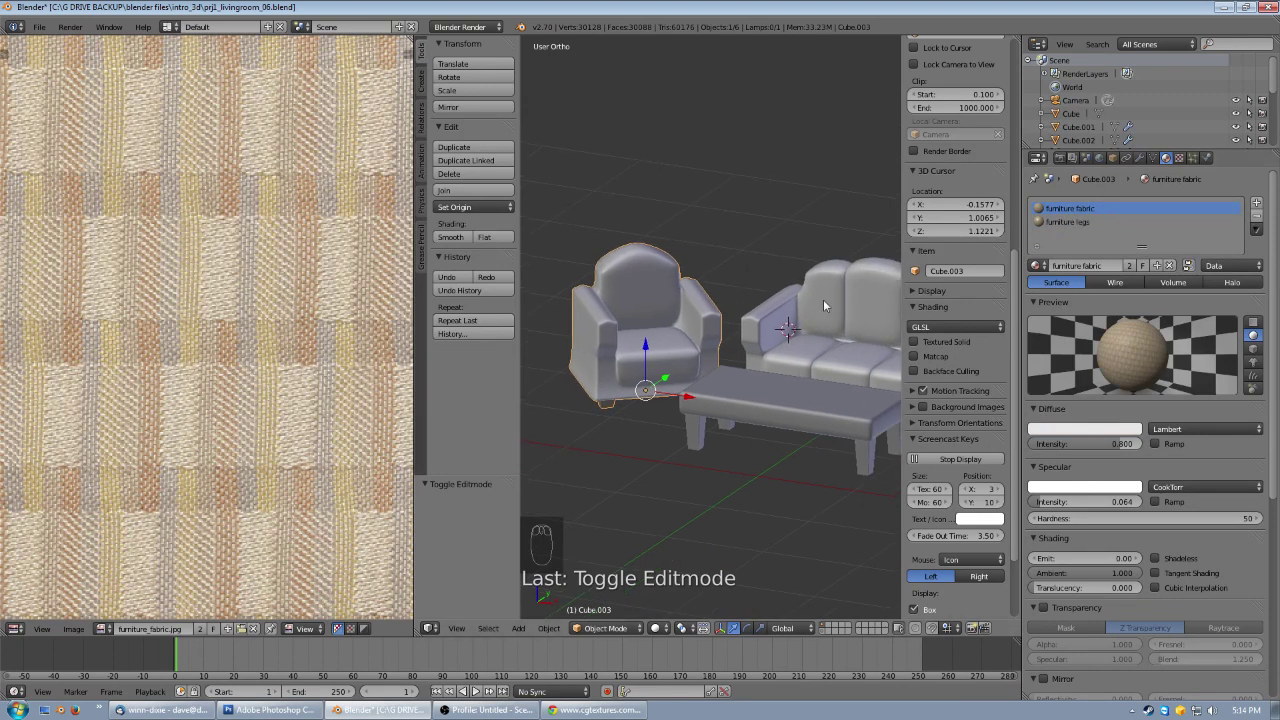
click(665, 630)
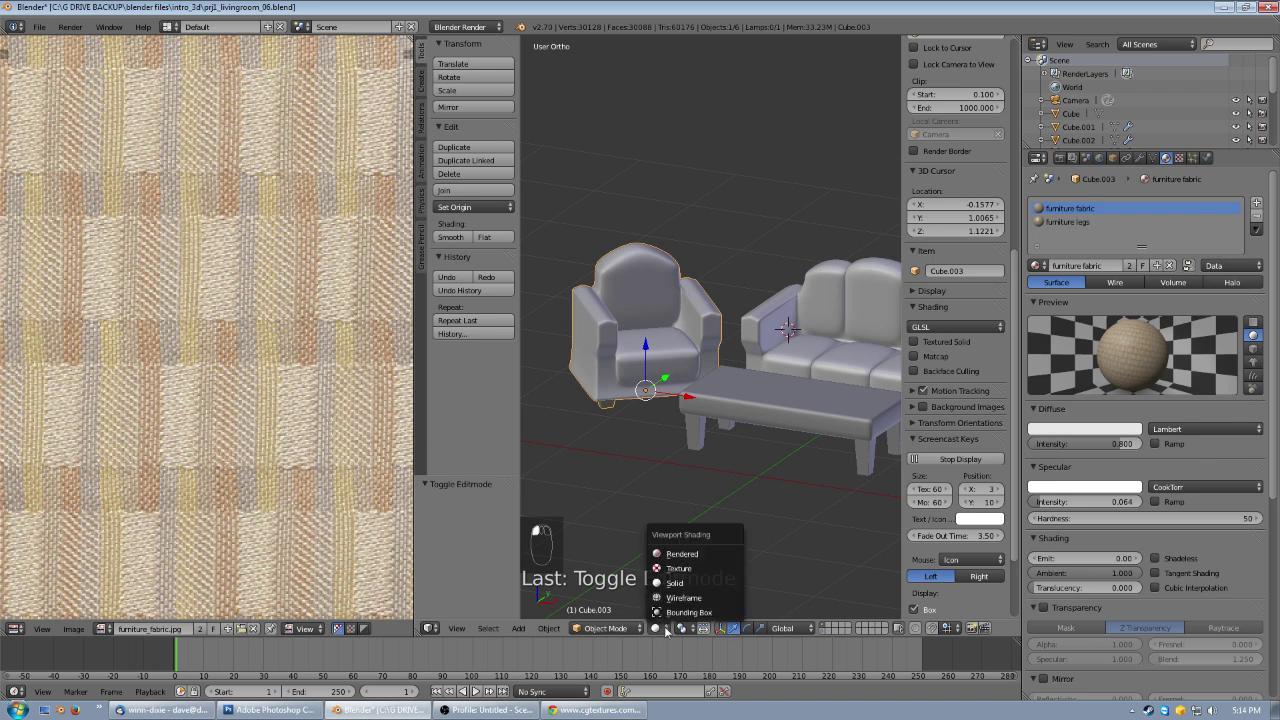
click(675, 572)
scroll(665, 370, up, 3)
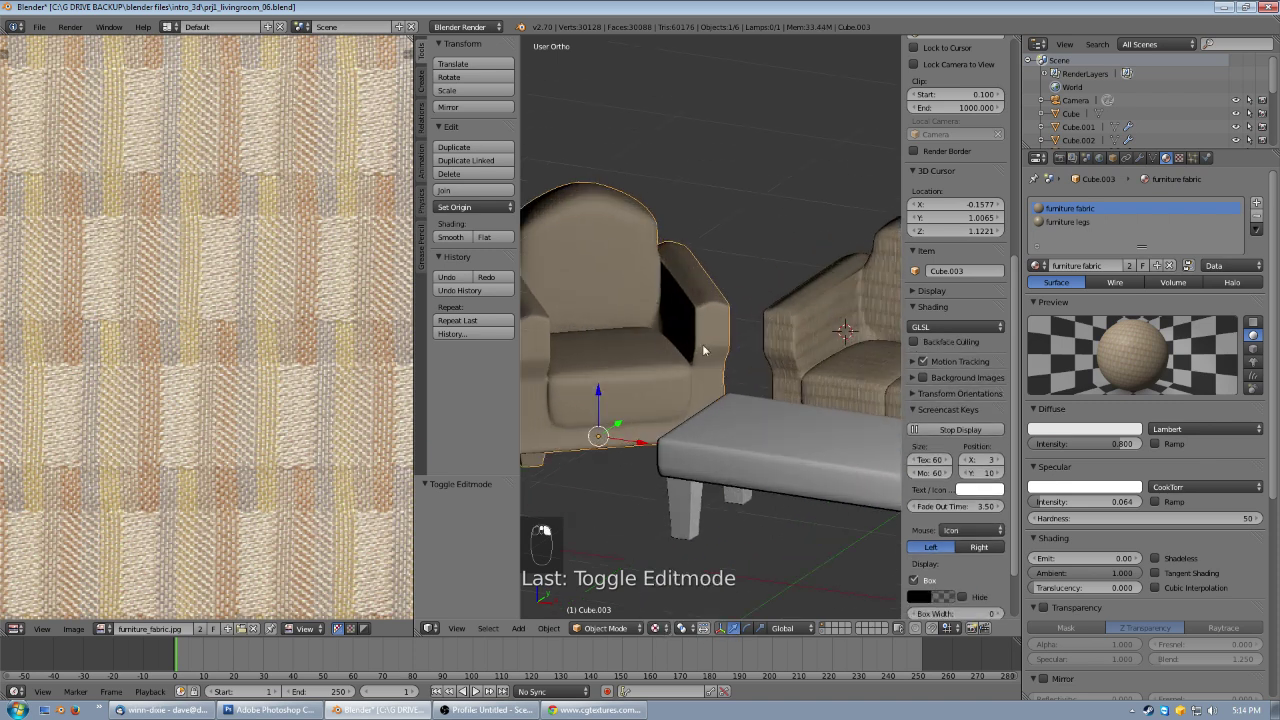
scroll(668, 340, down, 3)
scroll(684, 343, up, 1)
- Select the armchair's entire mesh in edit mode, unwrap it, and clear the UV selection
key(Tab)
key(a)
key(a)
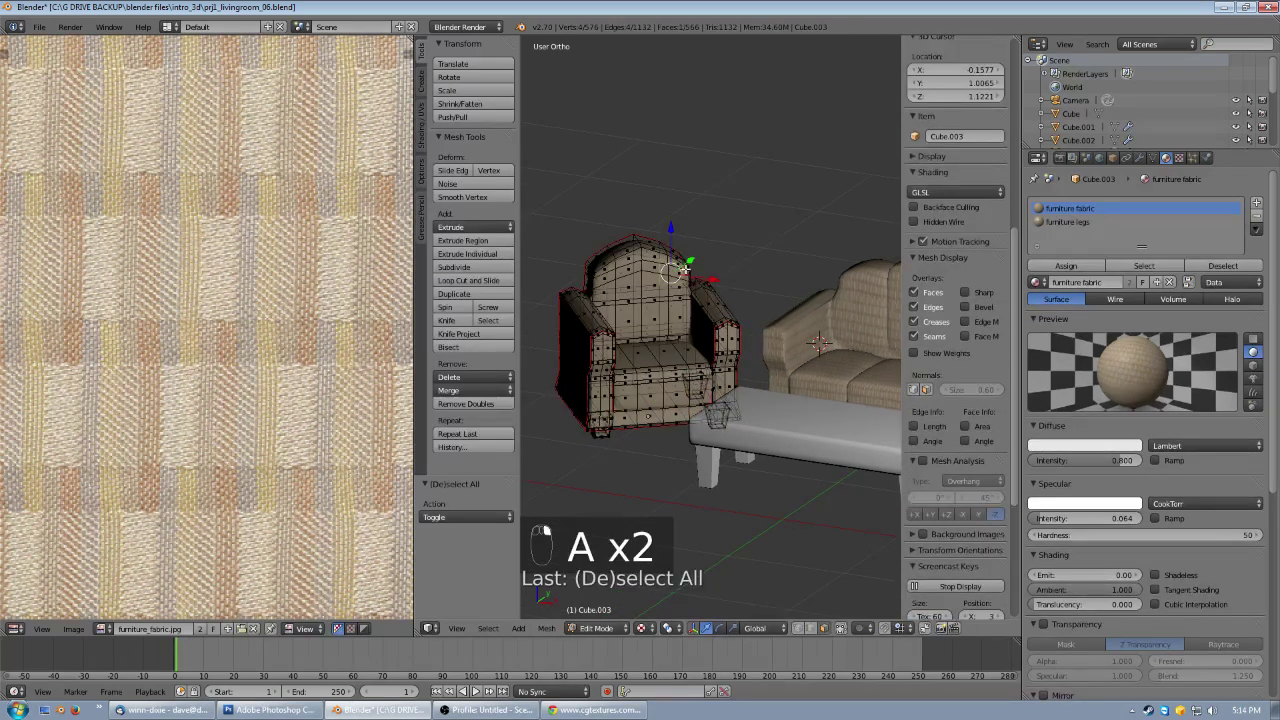
key(ctrl+l)
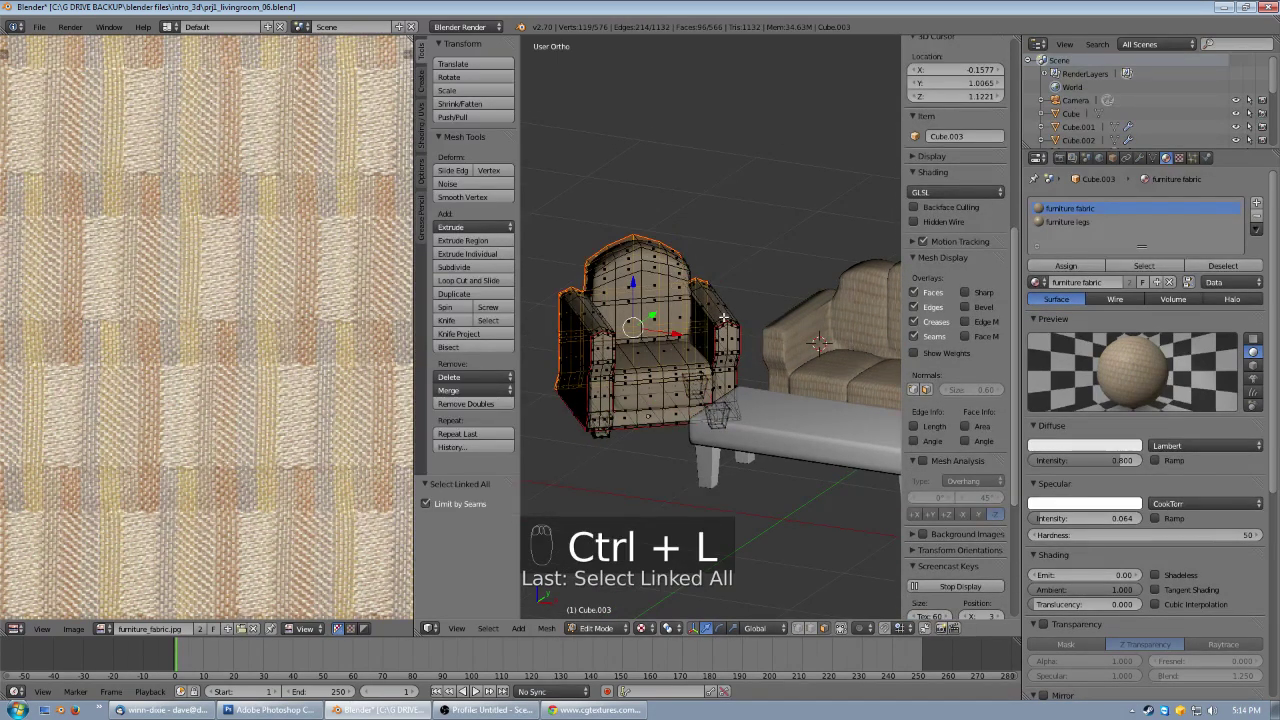
key(a)
key(a)
key(a)
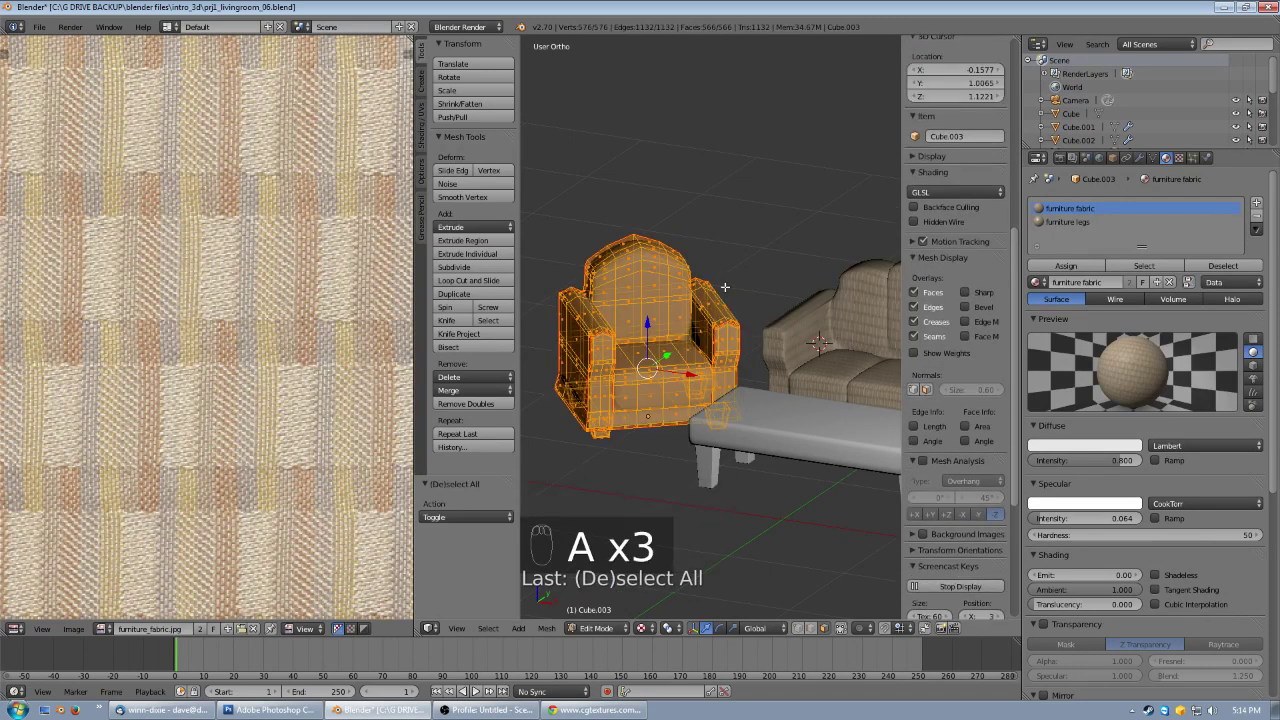
key(u)
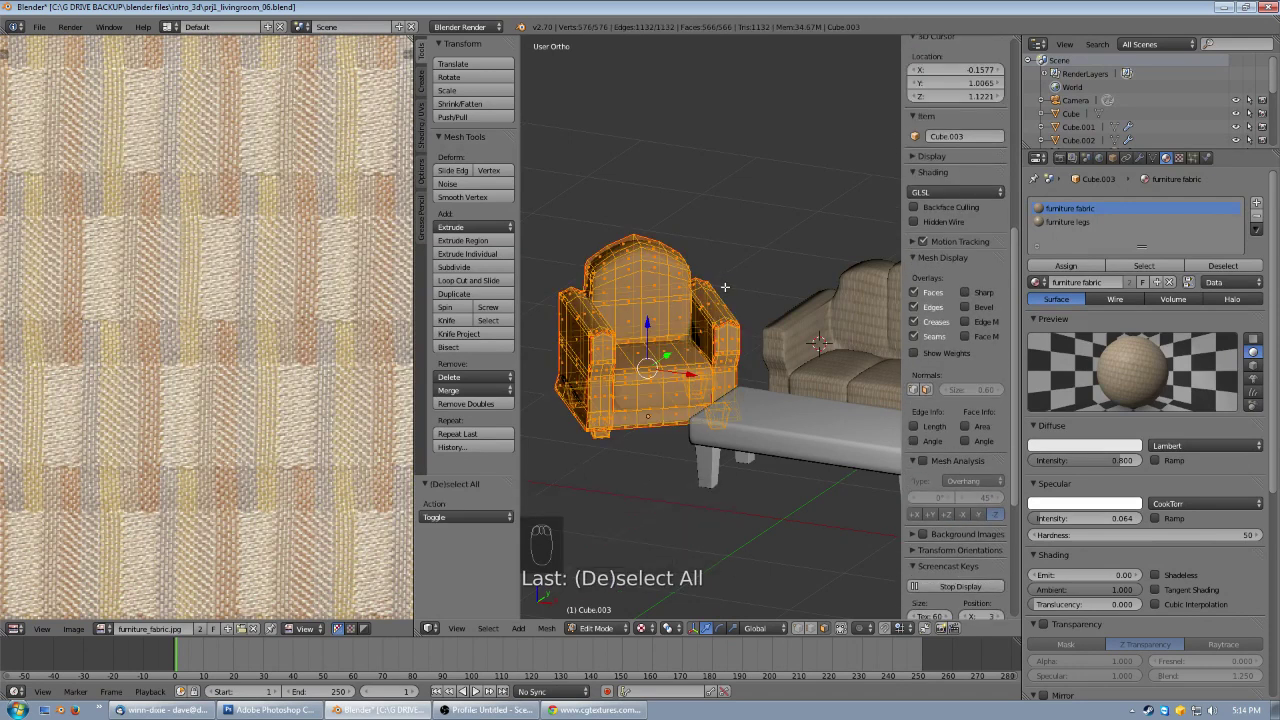
click(720, 287)
scroll(302, 380, down, 4)
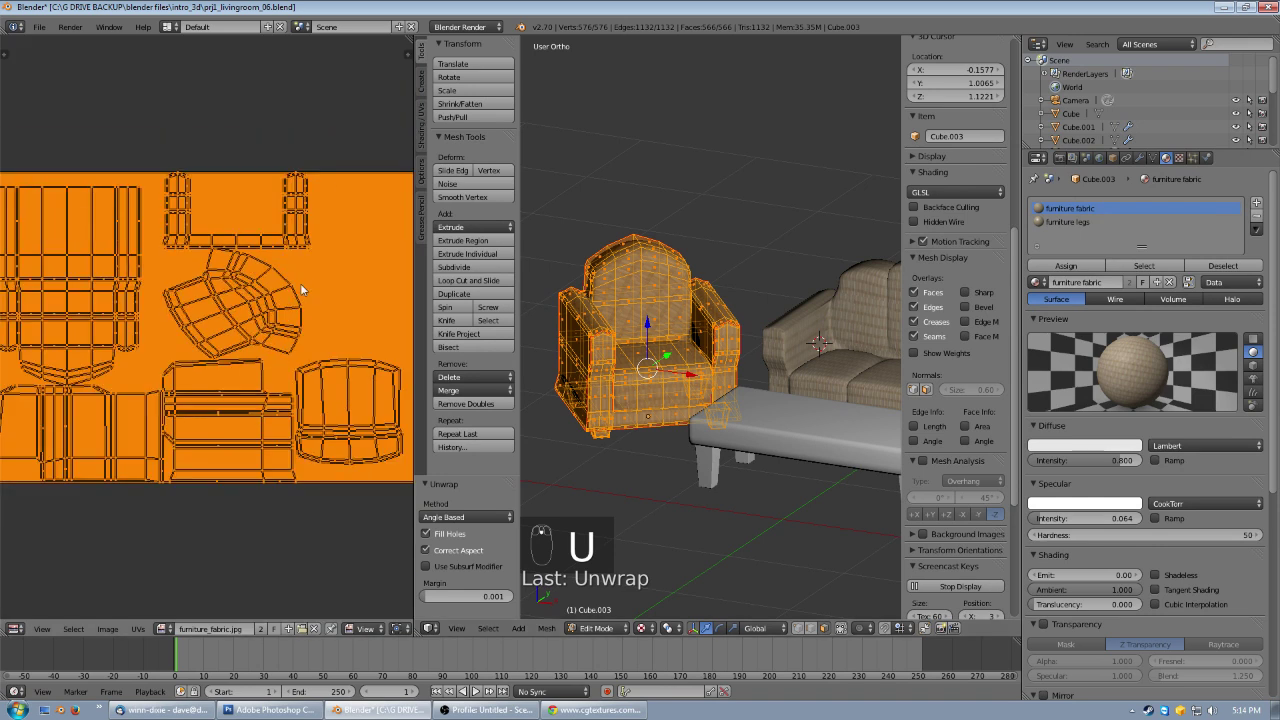
scroll(302, 380, up, 2)
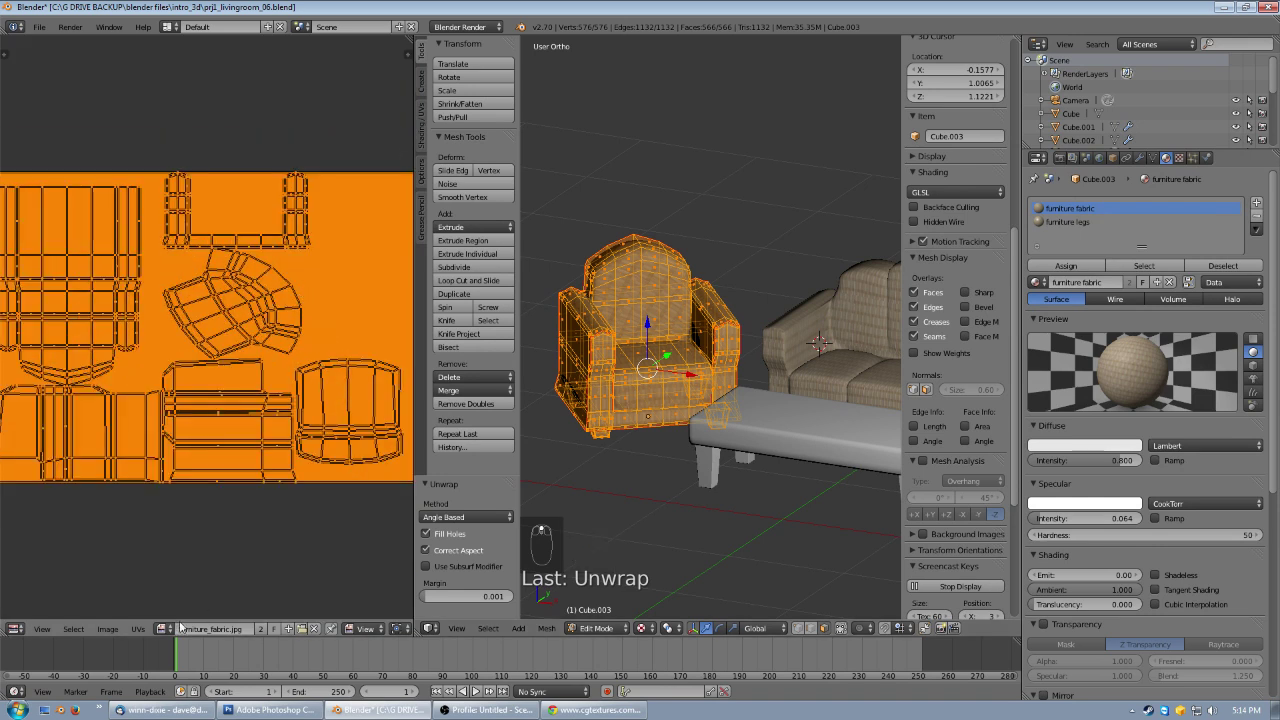
click(138, 628)
click(170, 548)
scroll(229, 409, down, 1)
key(a)
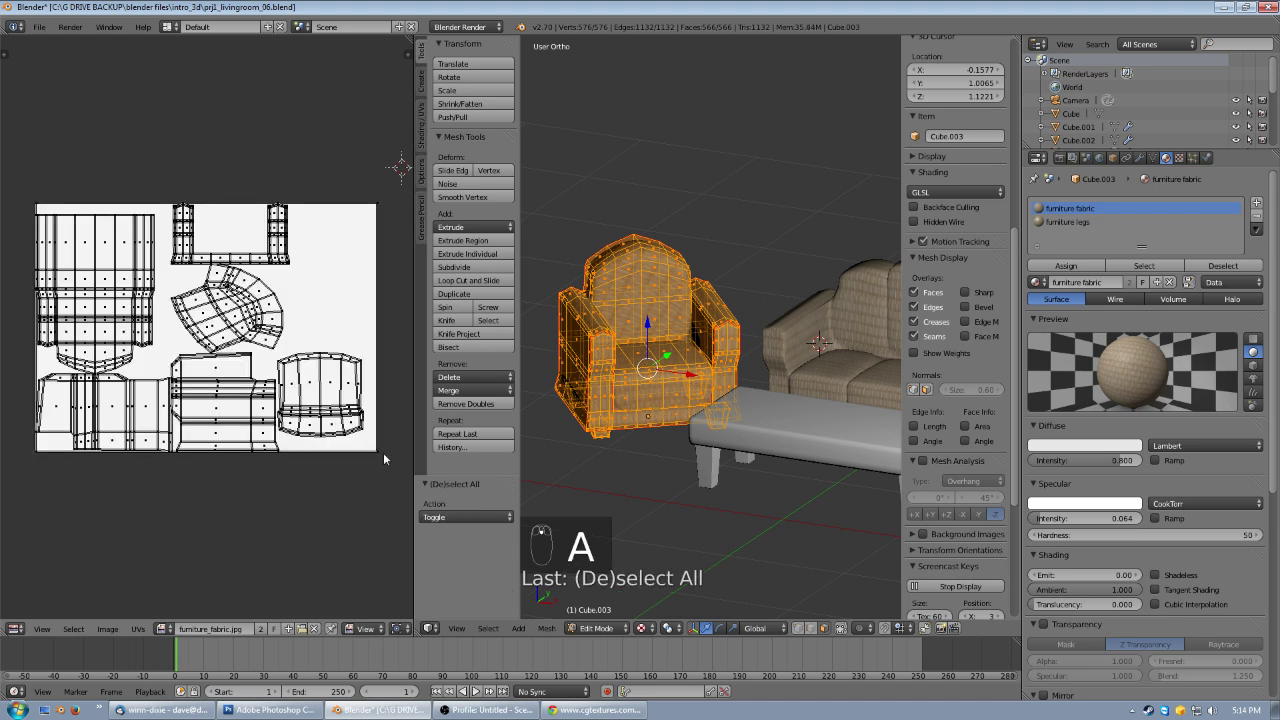
- Try to box-select the full-size rectangular island that fills the background of the UV layout
key(b)
drag(371, 457, 391, 274)
key(a)
key(a)
key(b)
drag(388, 196, 383, 230)
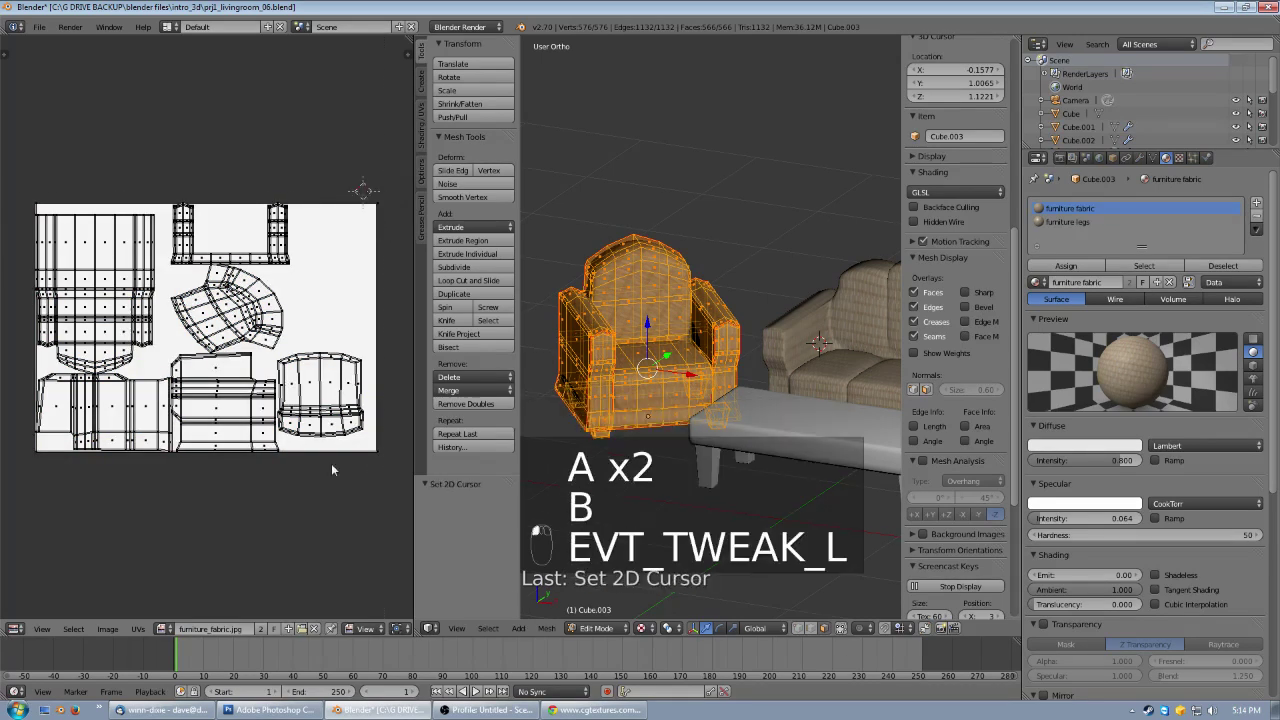
- Using vertex selection, select the full-size rectangular UV island, scale it to about 0.38, and move it above the fabric image
scroll(309, 628, down, 5)
click(271, 629)
key(b)
drag(394, 191, 361, 220)
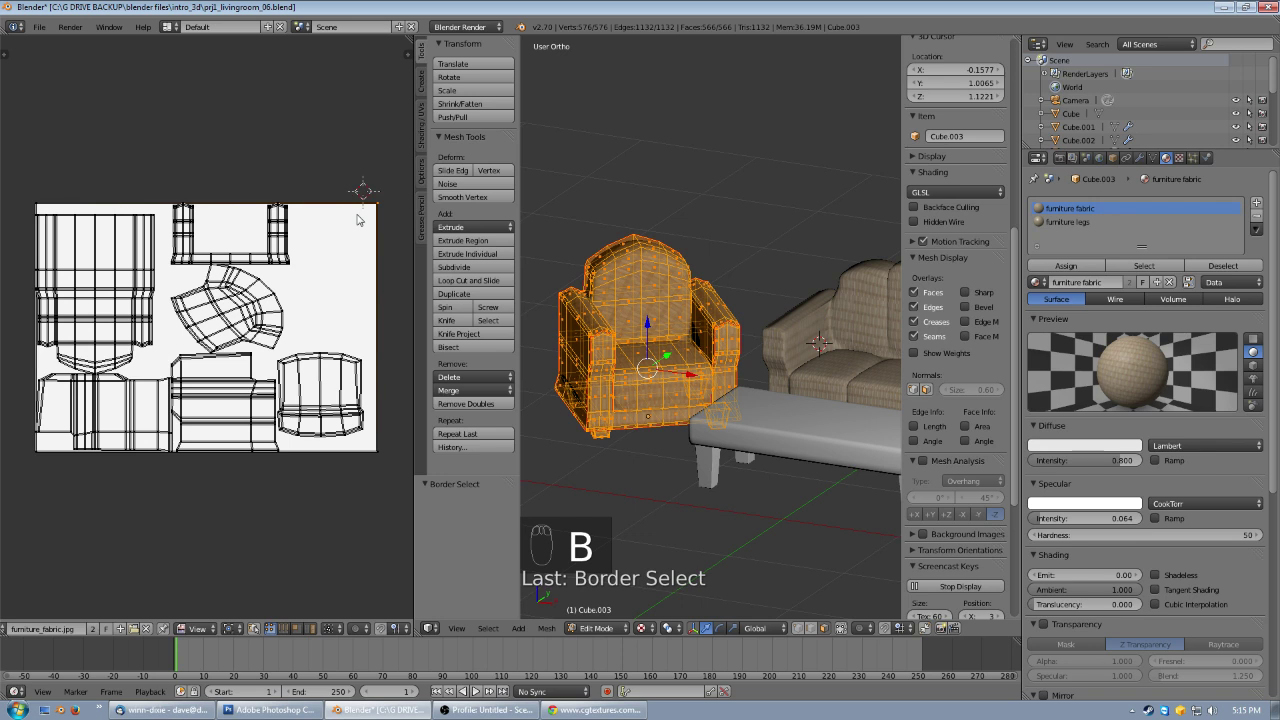
key(ctrl+l)
key(s)
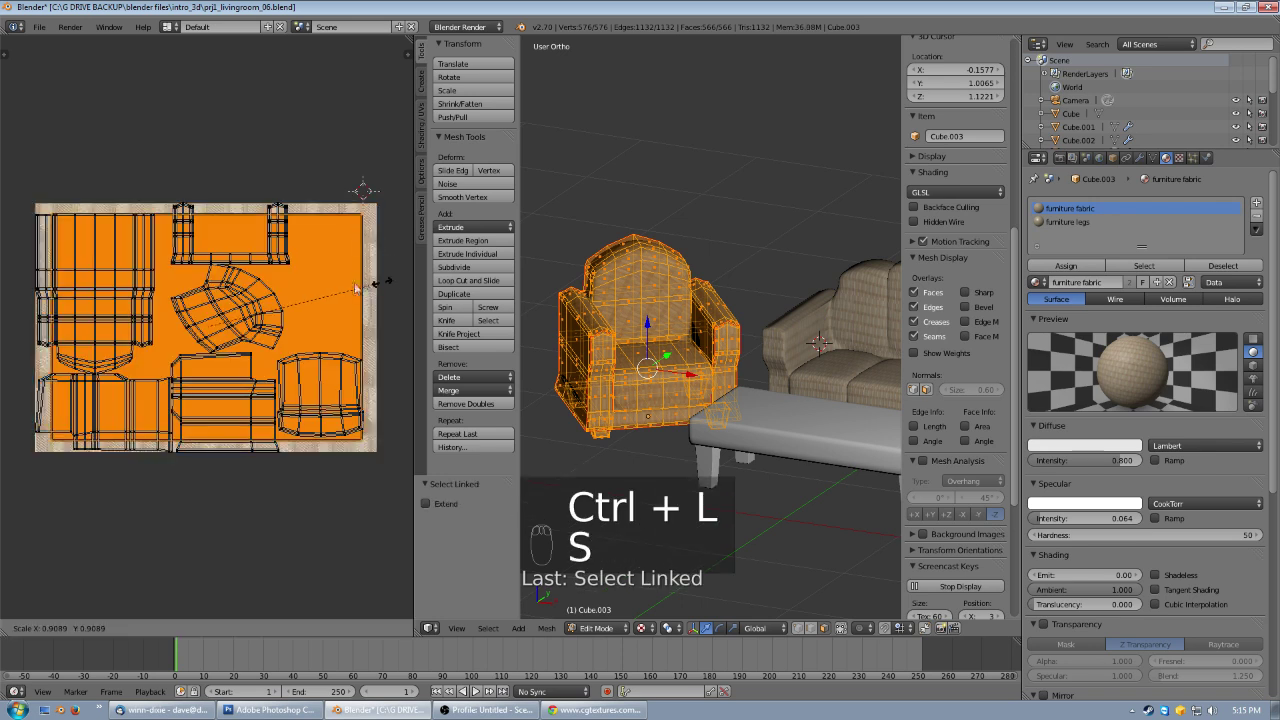
click(276, 311)
key(g)
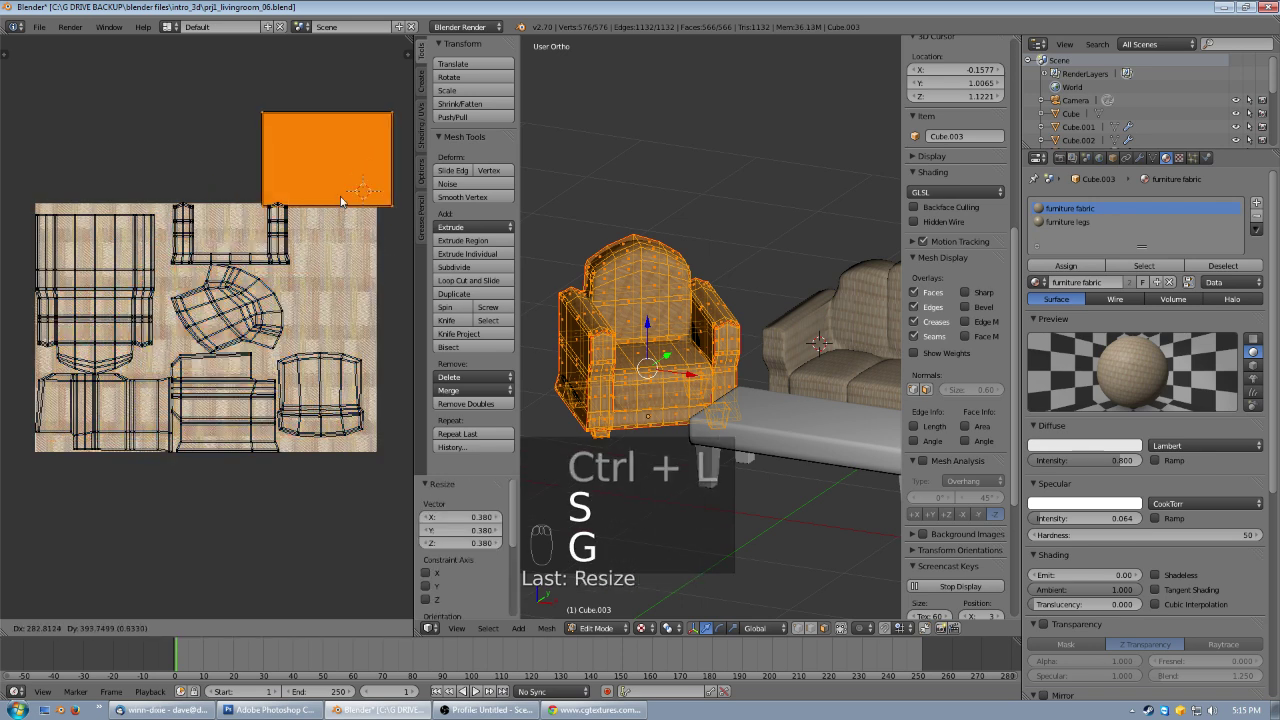
click(325, 185)
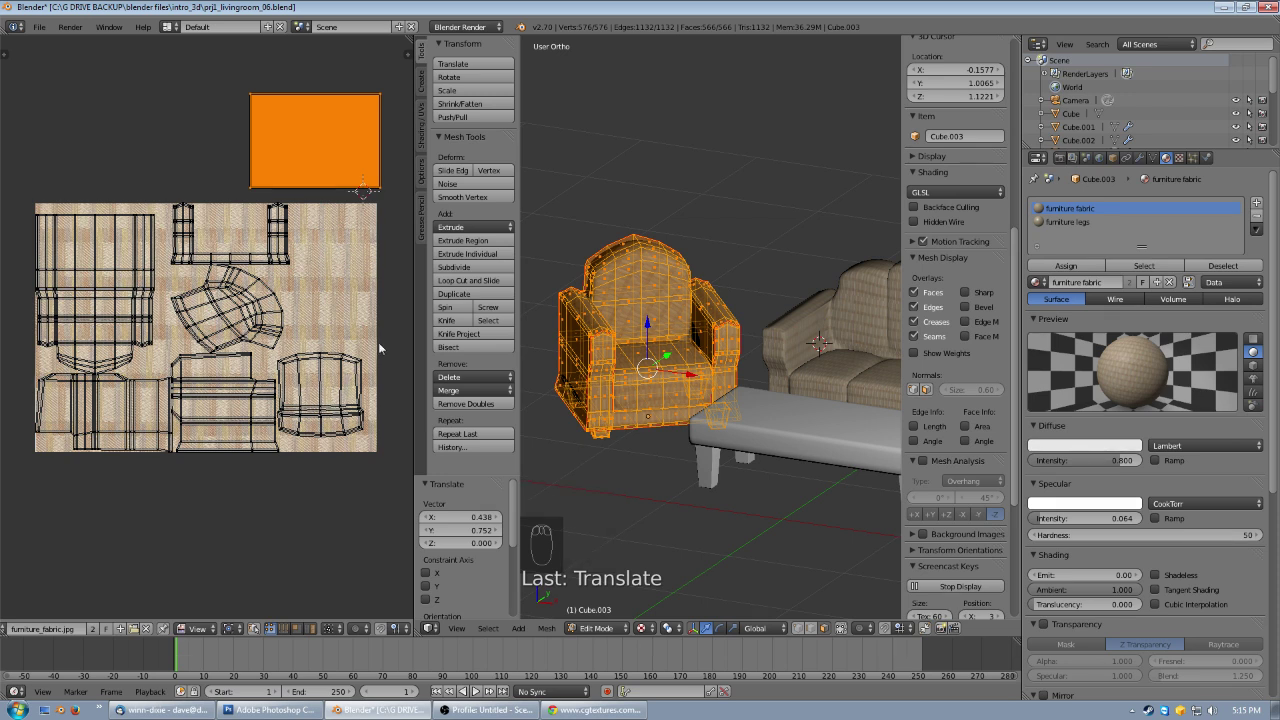
- Box-select all the chair UV islands over the fabric image and pack them
key(a)
key(b)
drag(373, 483, 24, 203)
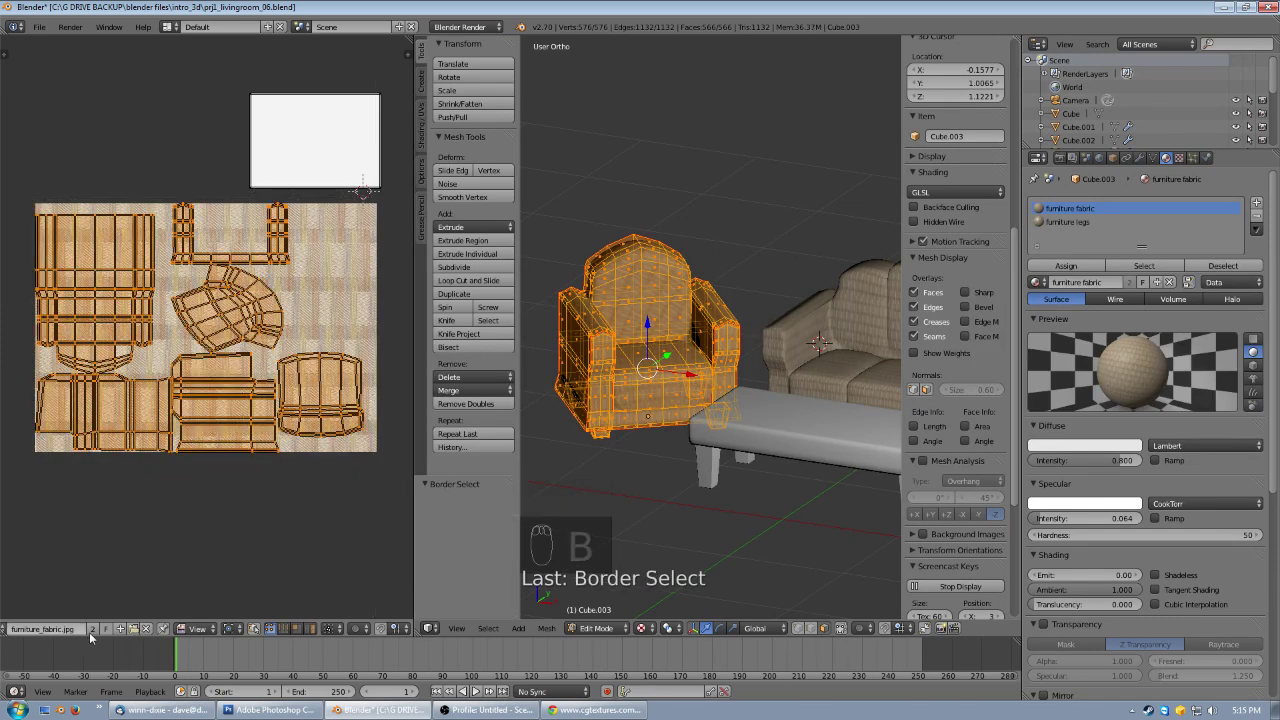
middle_drag(148, 630, 363, 626)
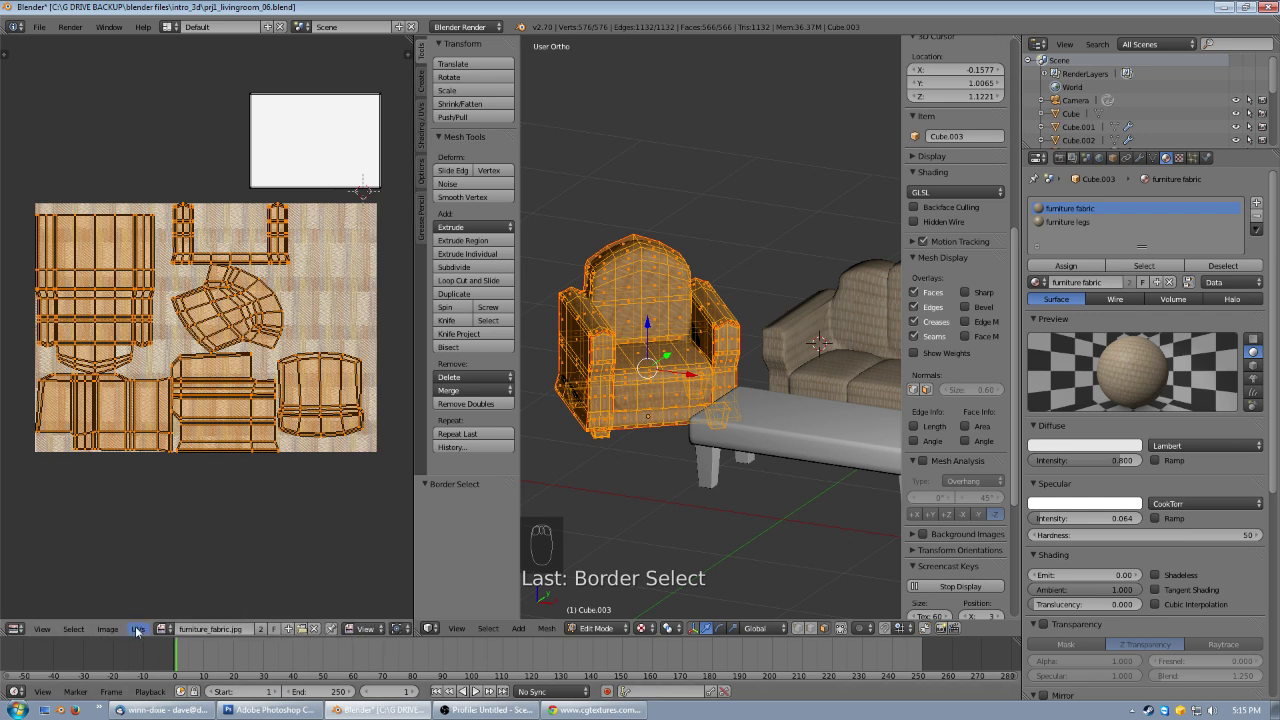
click(137, 631)
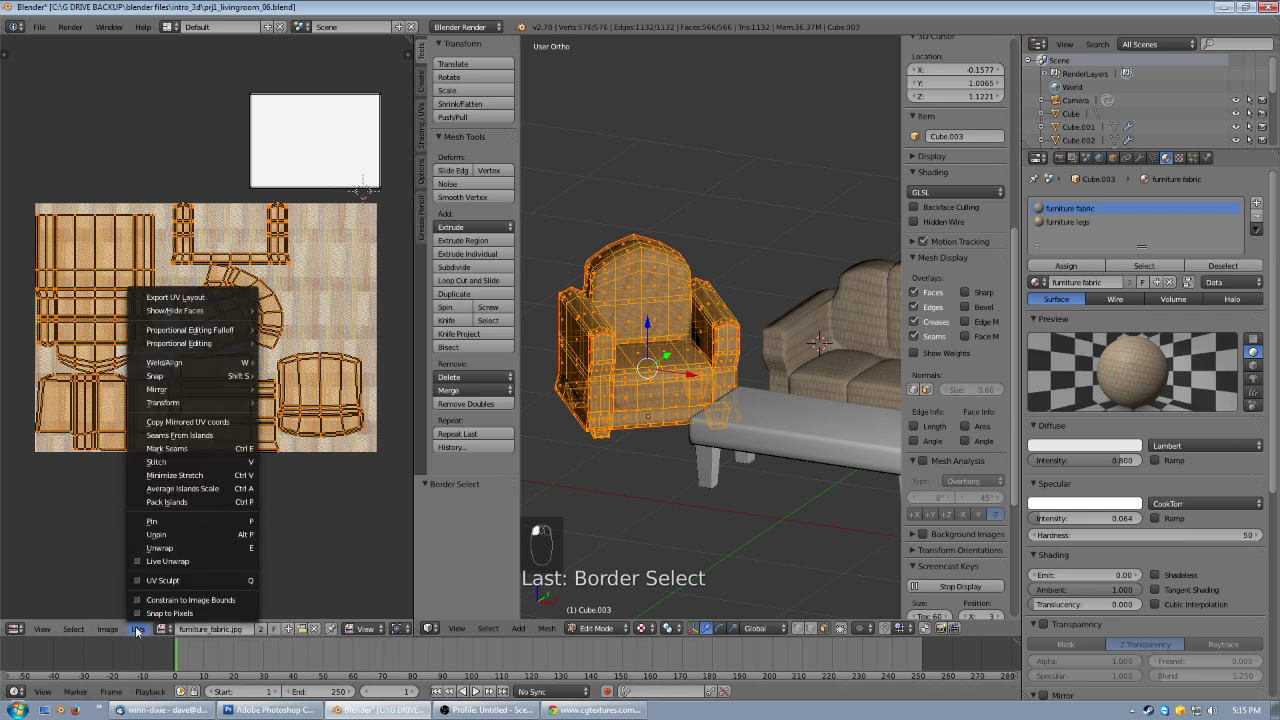
click(178, 501)
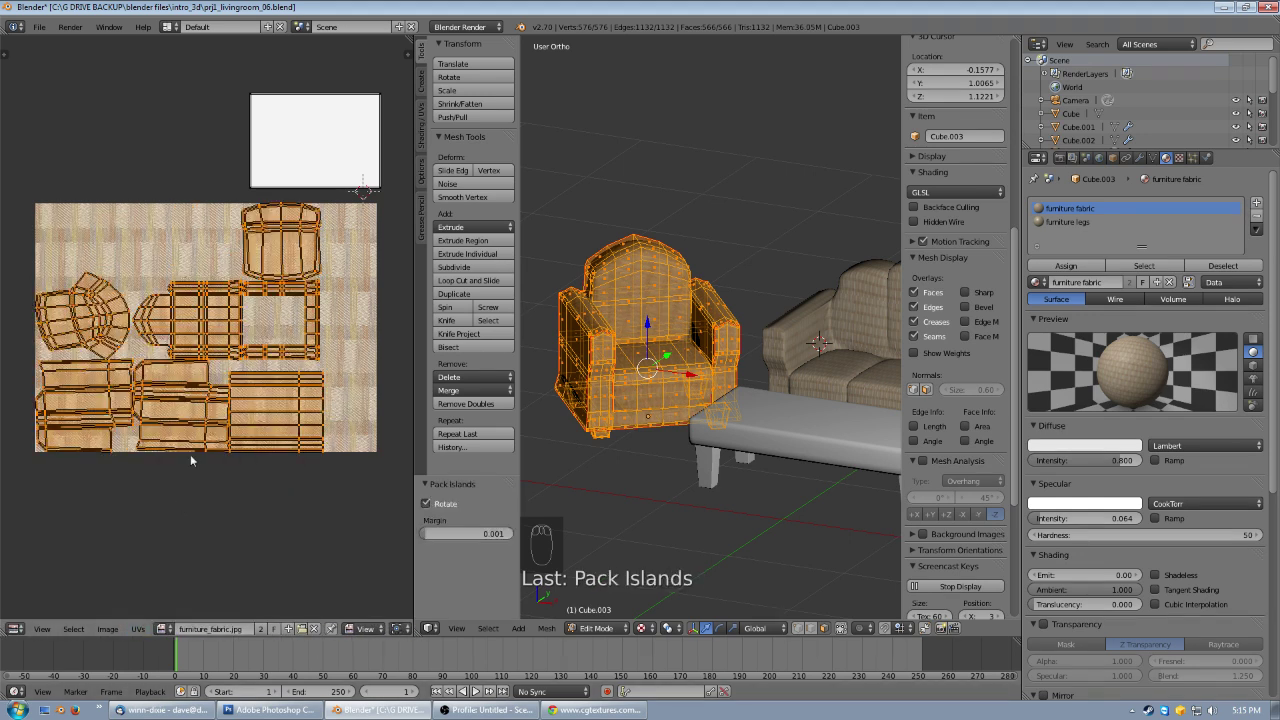
scroll(190, 451, up, 1)
scroll(190, 451, down, 1)
- Select the rectangular striped UV island at the lower right of the layout, rotate it 90°, and stretch it along X
key(a)
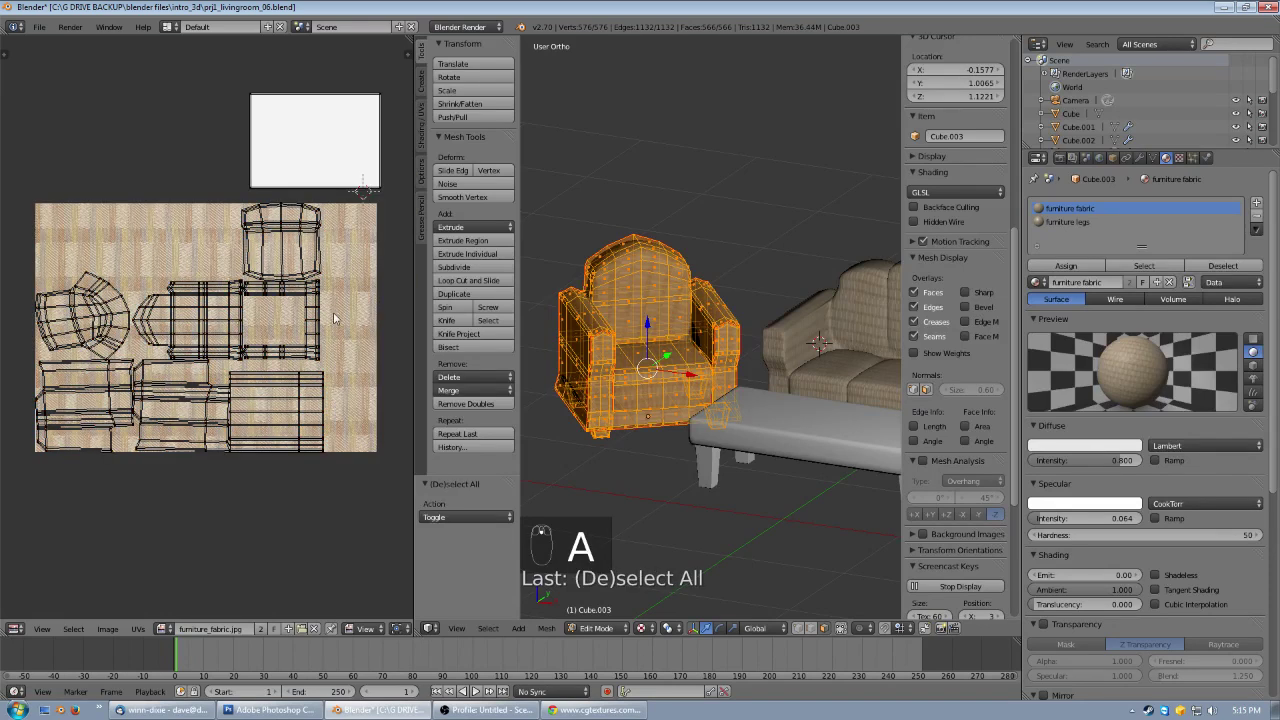
key(b)
drag(291, 462, 330, 368)
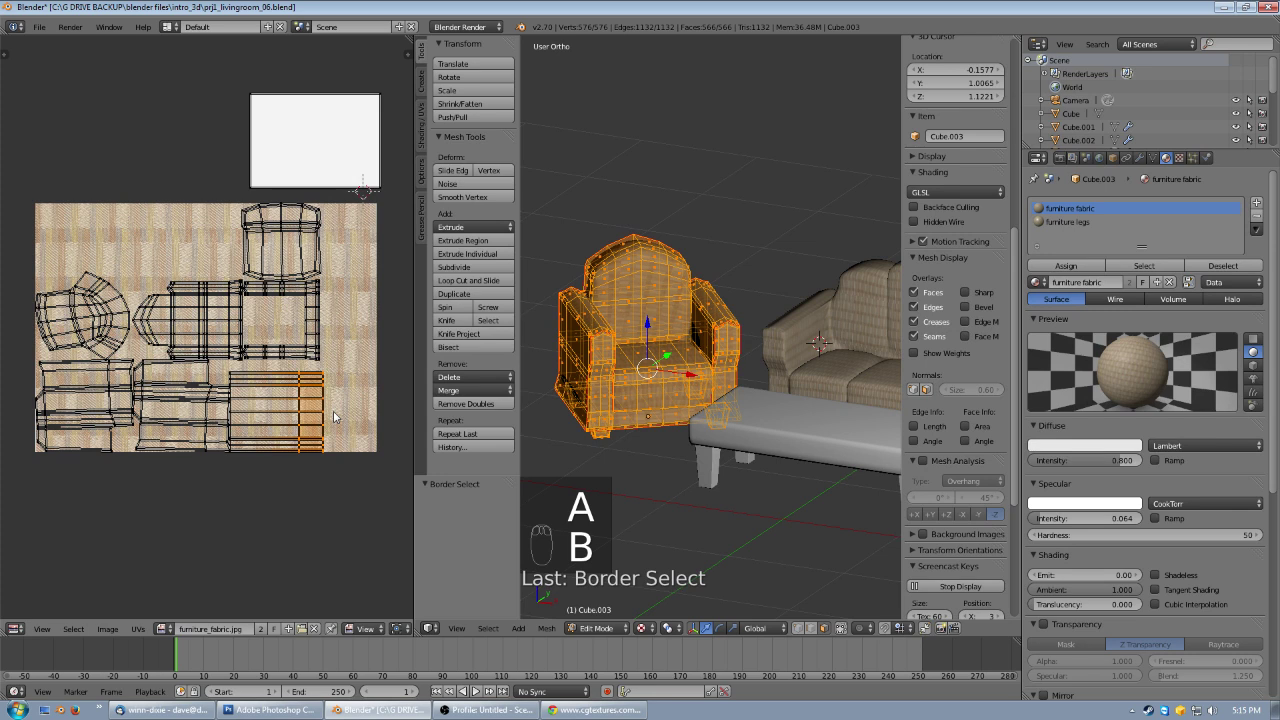
key(ctrl+l)
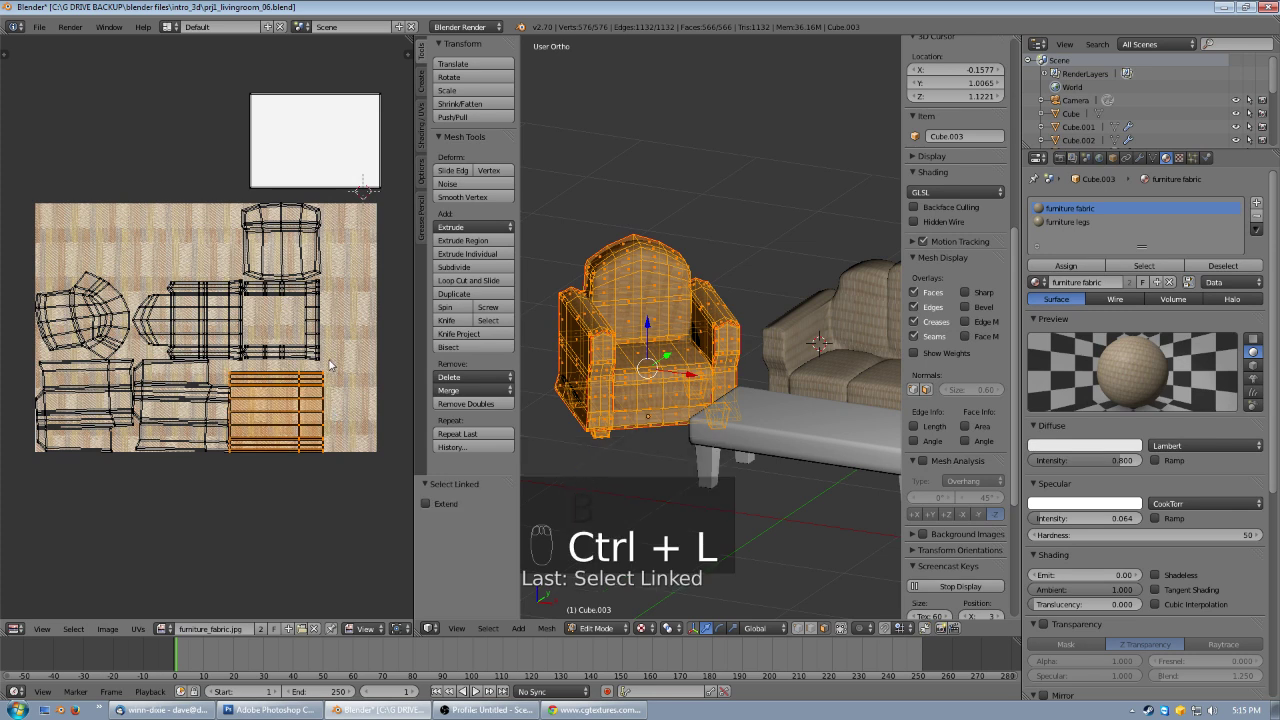
key(r)
click(324, 366)
key(s)
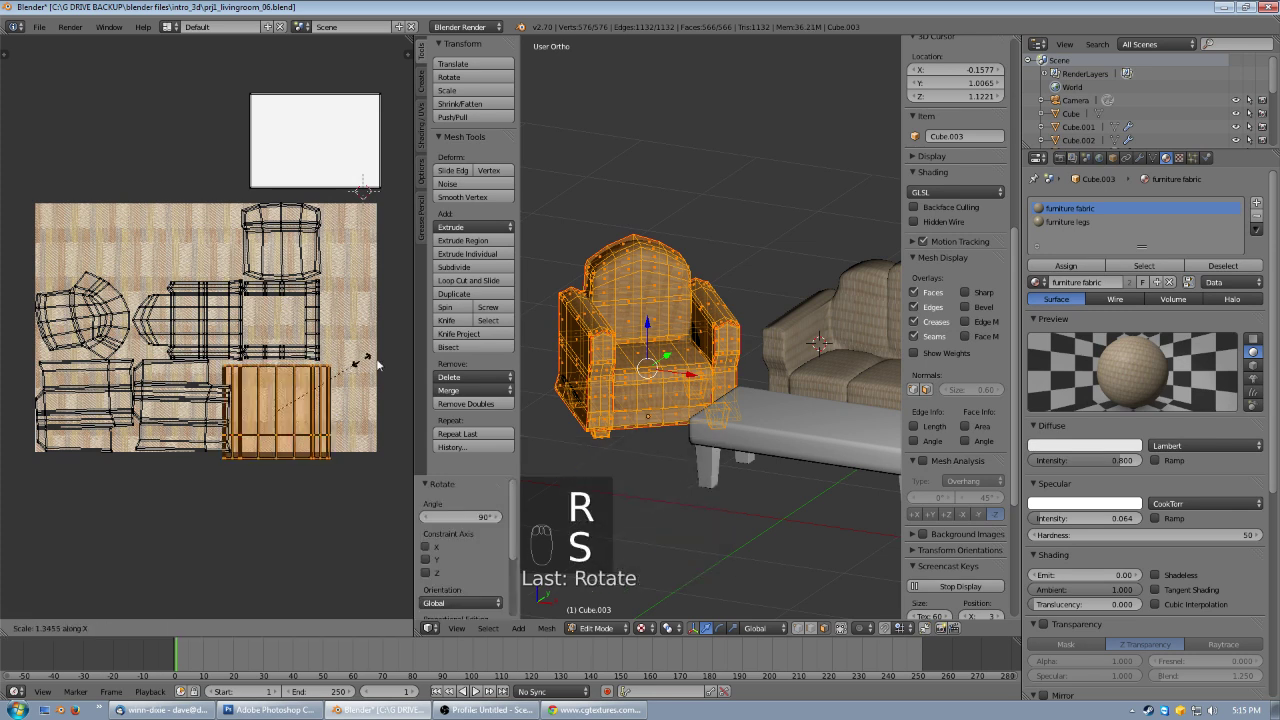
click(385, 356)
- Enlarge the striped island by a further factor of about 1.65 and place it over the fabric's center-right area
key(g)
click(285, 273)
key(s)
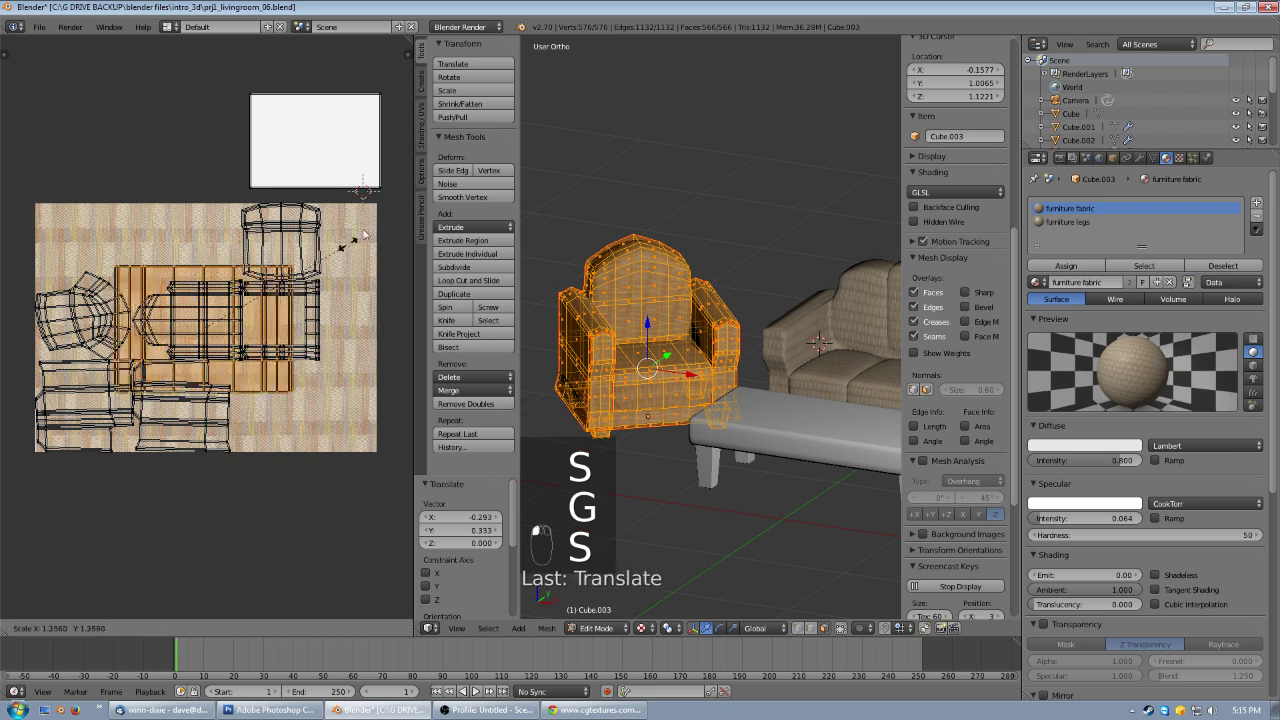
click(385, 225)
key(g)
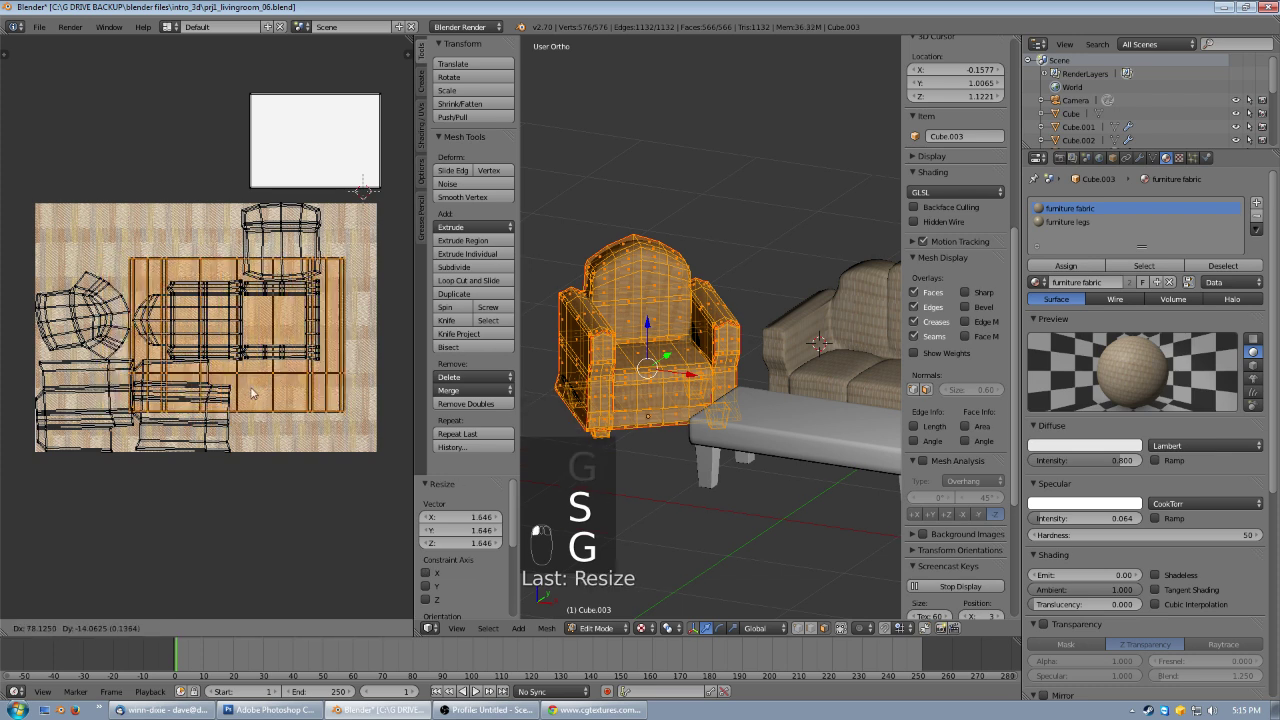
click(265, 393)
- Select the U-shaped UV island, rotate it 90°, enlarge it, and place it across the middle of the fabric
key(ctrl+l)
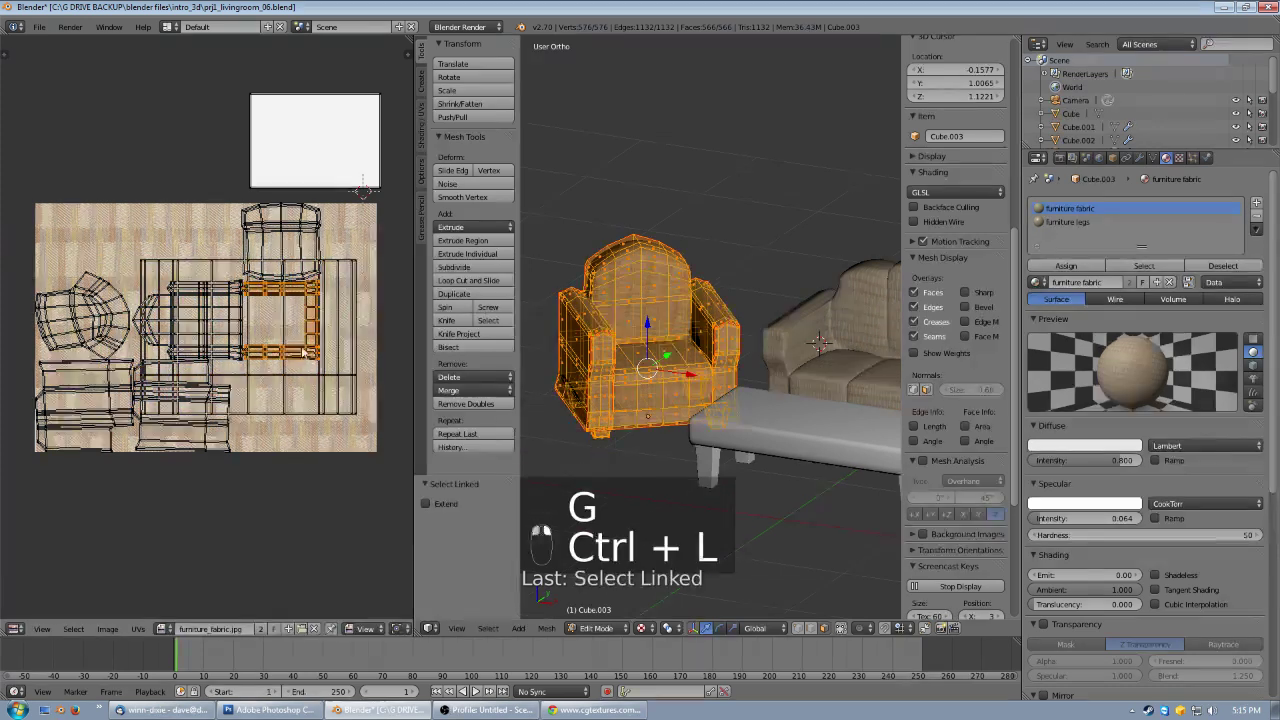
key(r)
click(313, 311)
key(s)
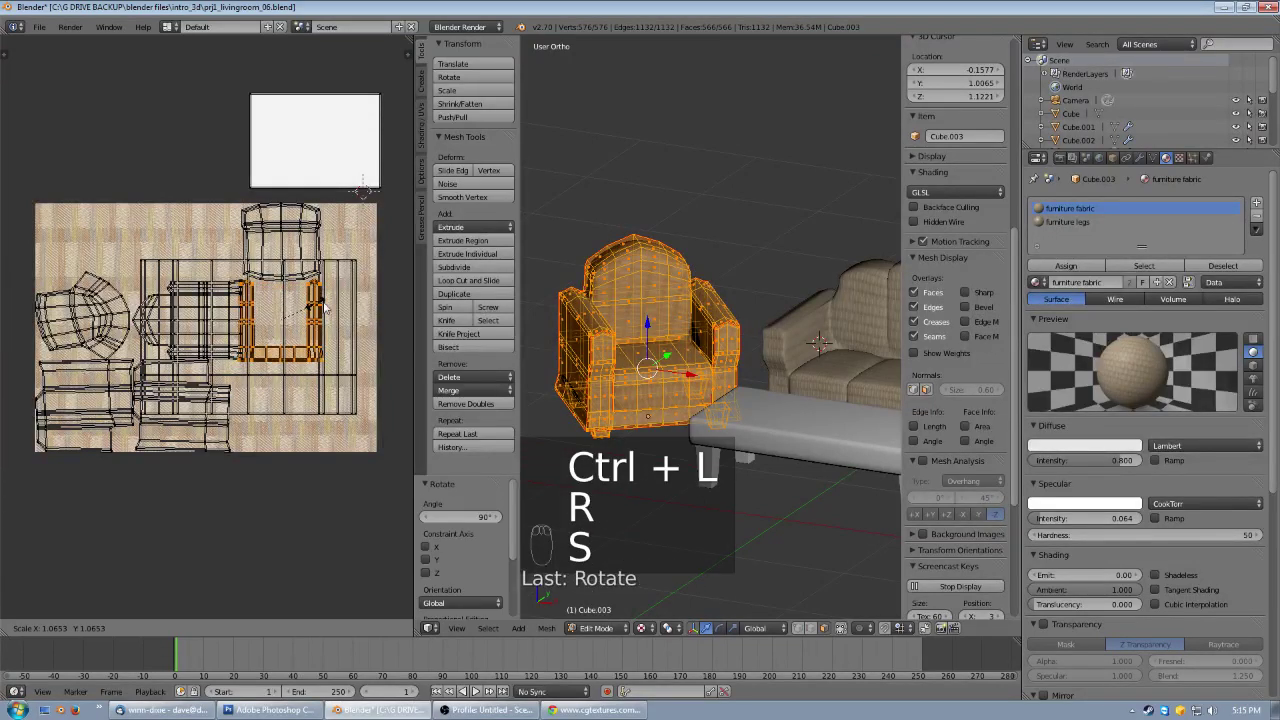
click(328, 300)
key(g)
click(255, 295)
key(s)
click(268, 293)
- Select the rounded cushion-shaped UV island at the upper edge of the fabric and rotate it 180°
right_click(305, 245)
key(ctrl+l)
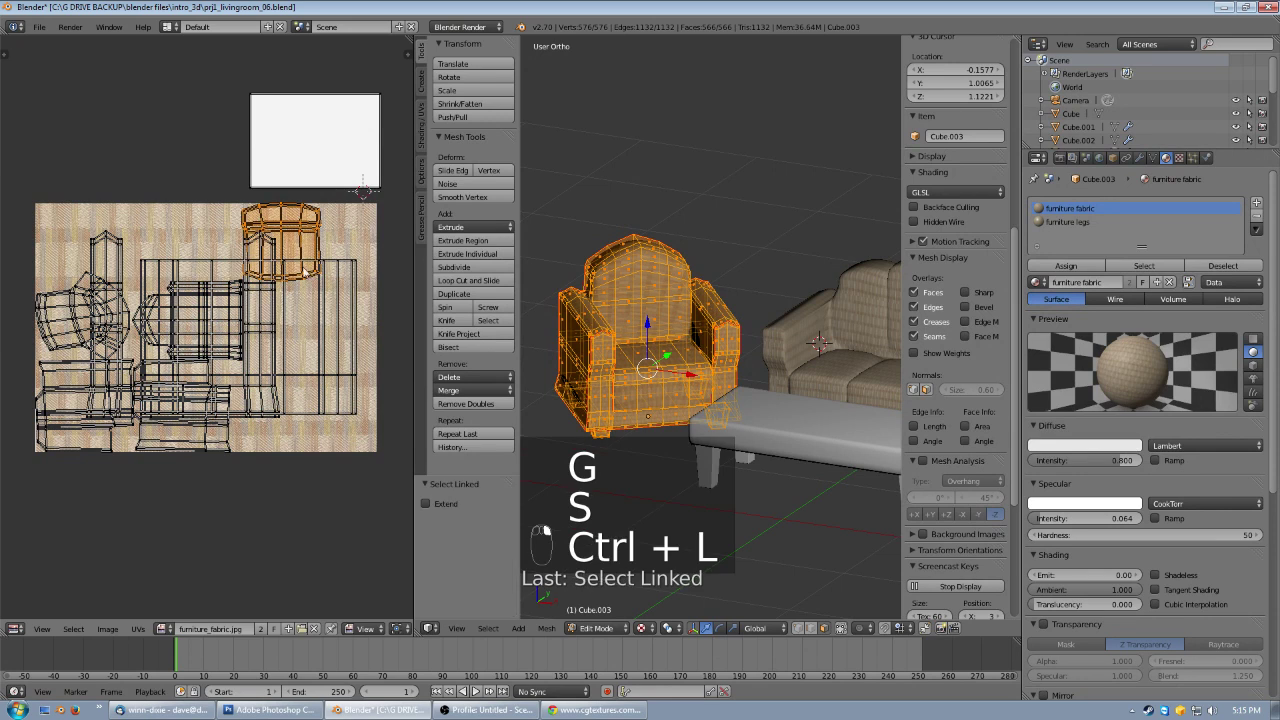
key(g)
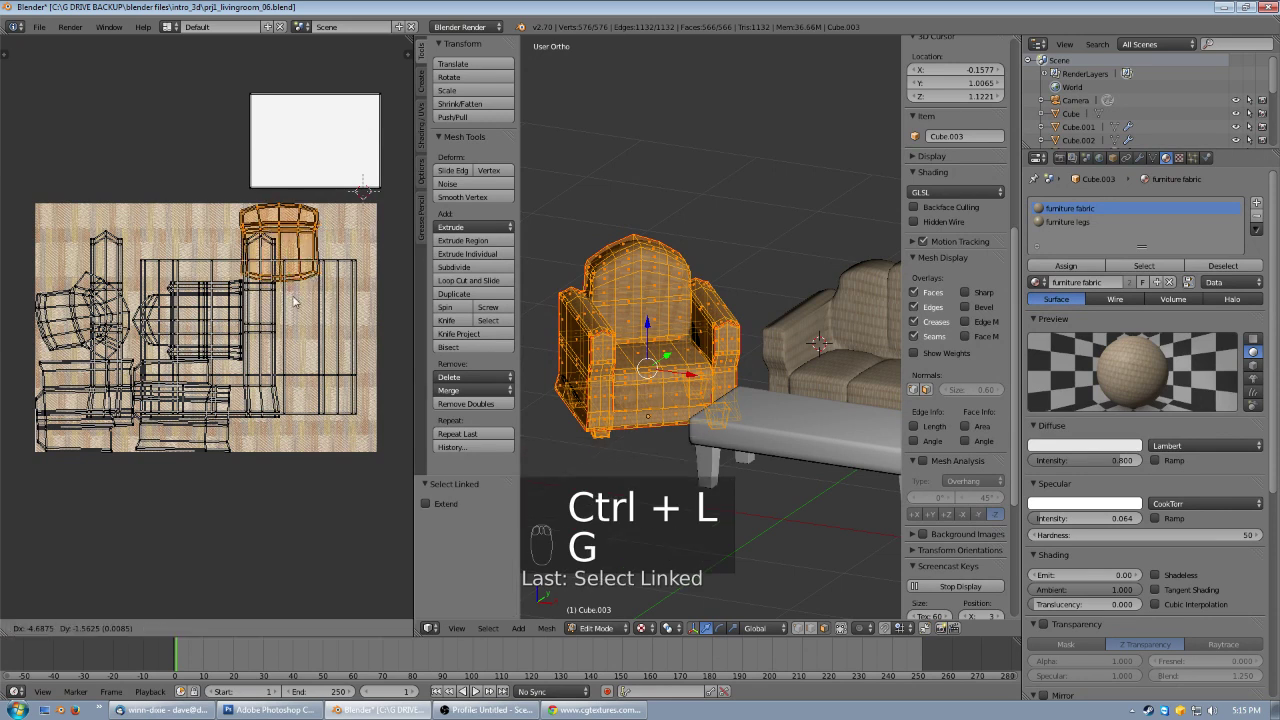
right_click(275, 328)
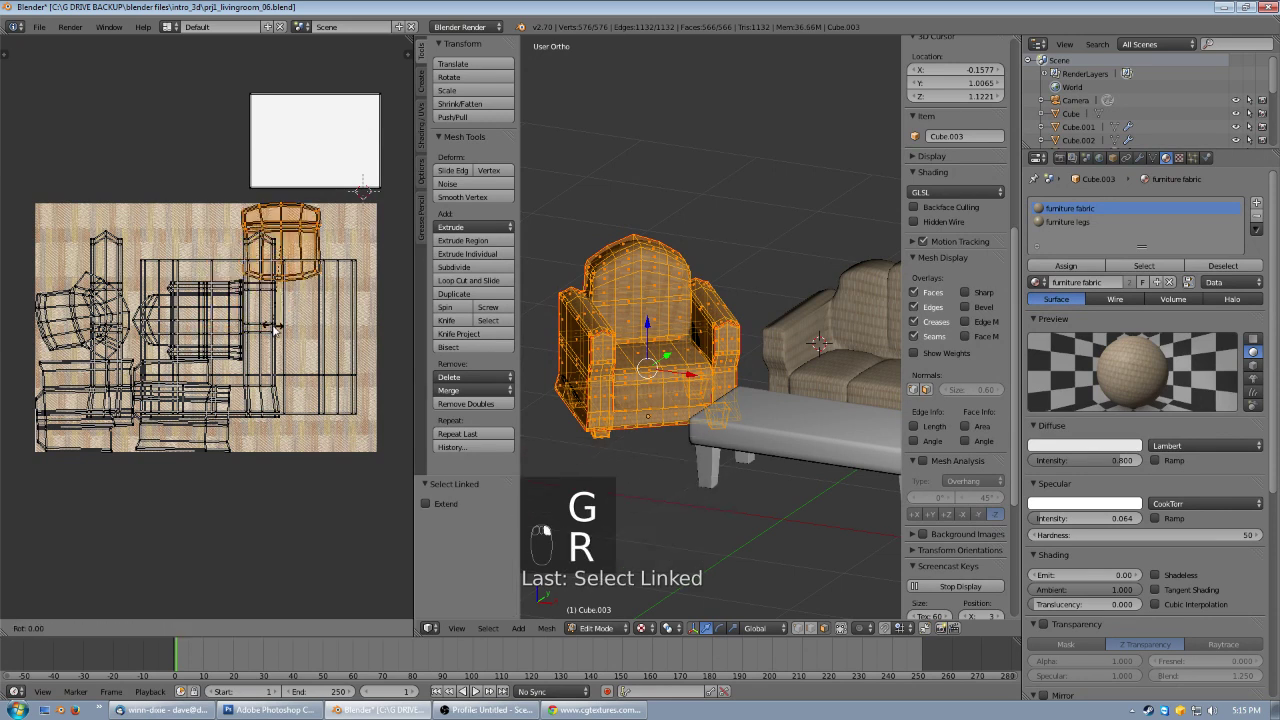
text(180)
key(Return)
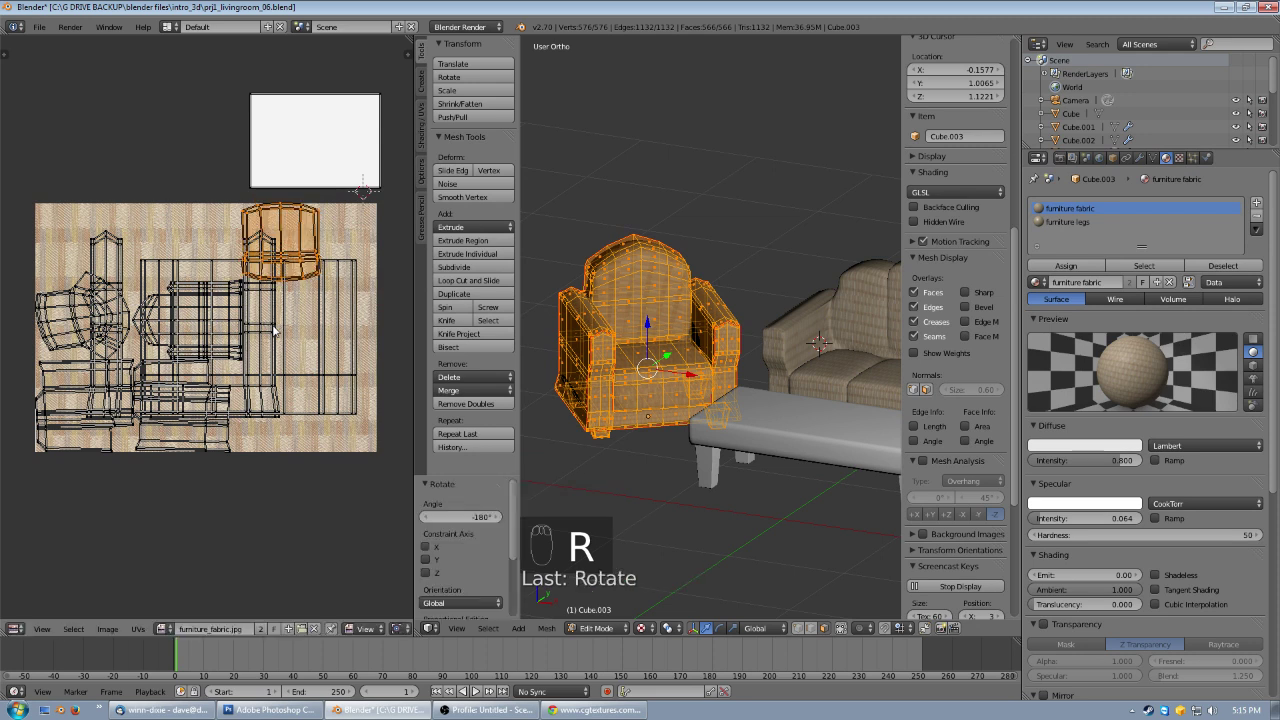
- Enlarge the rounded island, move it to the middle of the fabric, and scale it by a further 1.216
key(s)
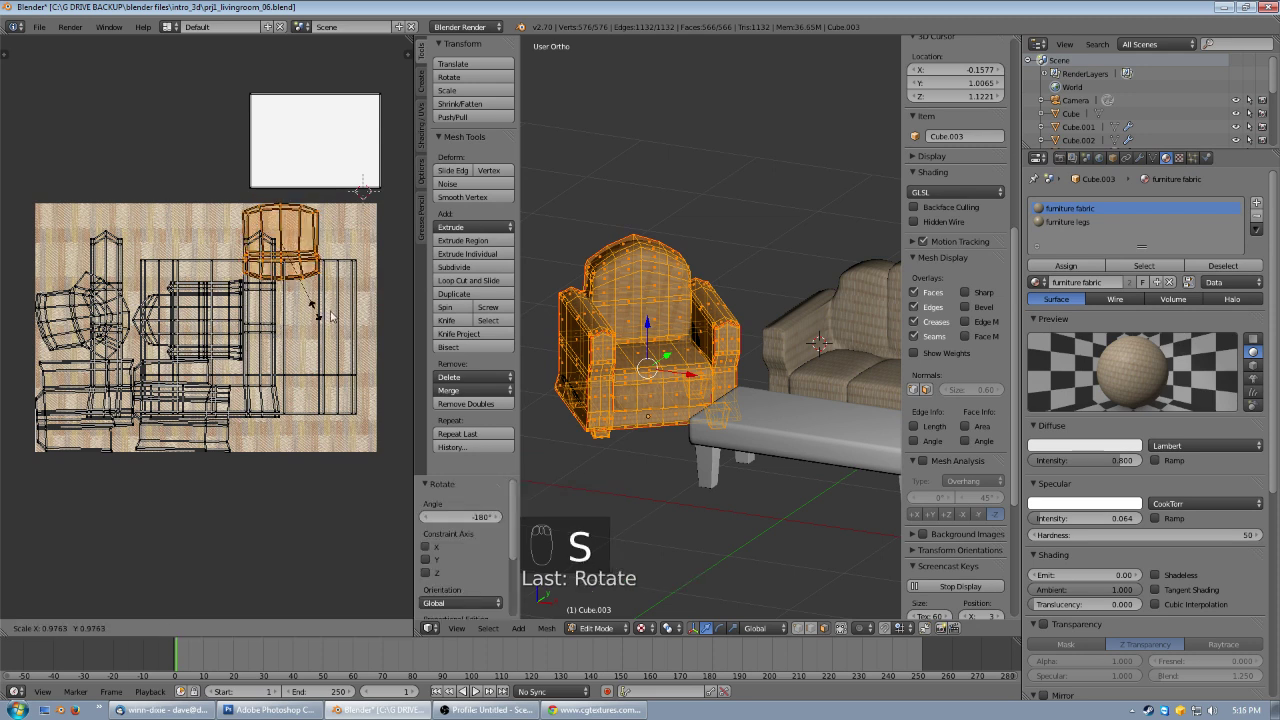
click(375, 288)
key(g)
click(305, 372)
key(s)
click(334, 344)
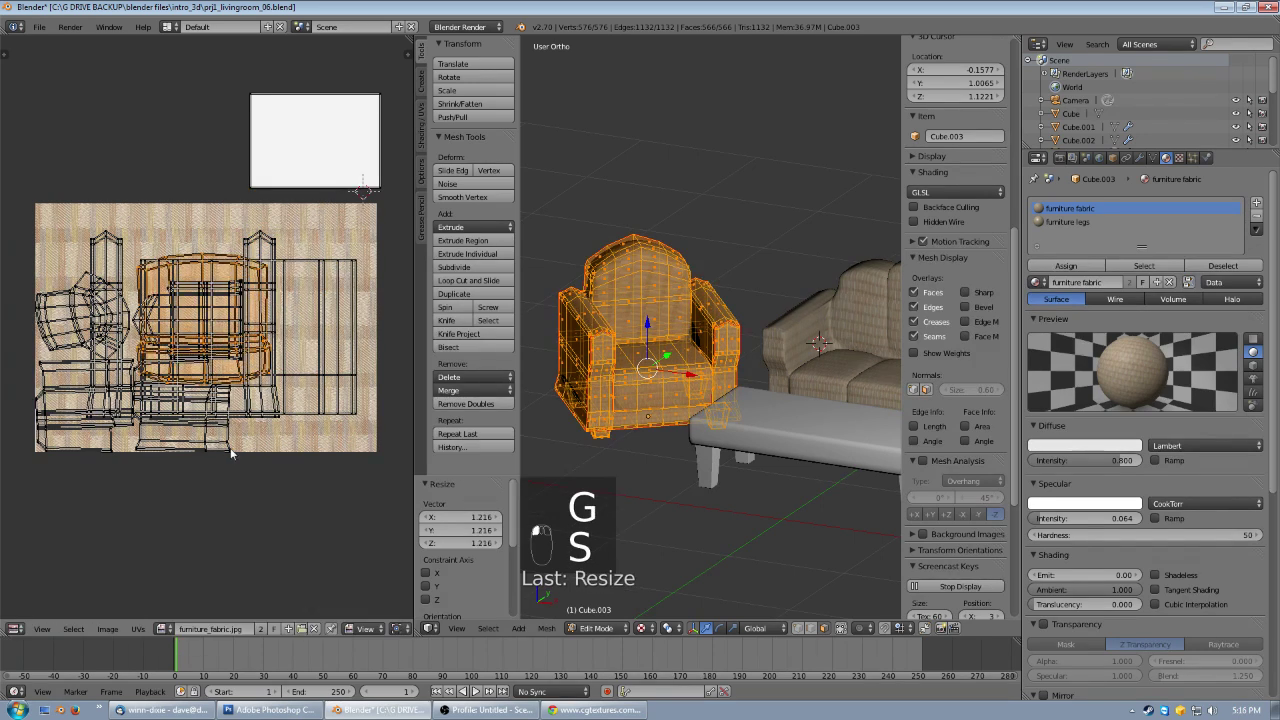
- Select the striped UV island at the fabric's lower center, rotate it 90°, and move it up over the middle islands
right_click(228, 448)
key(ctrl+l)
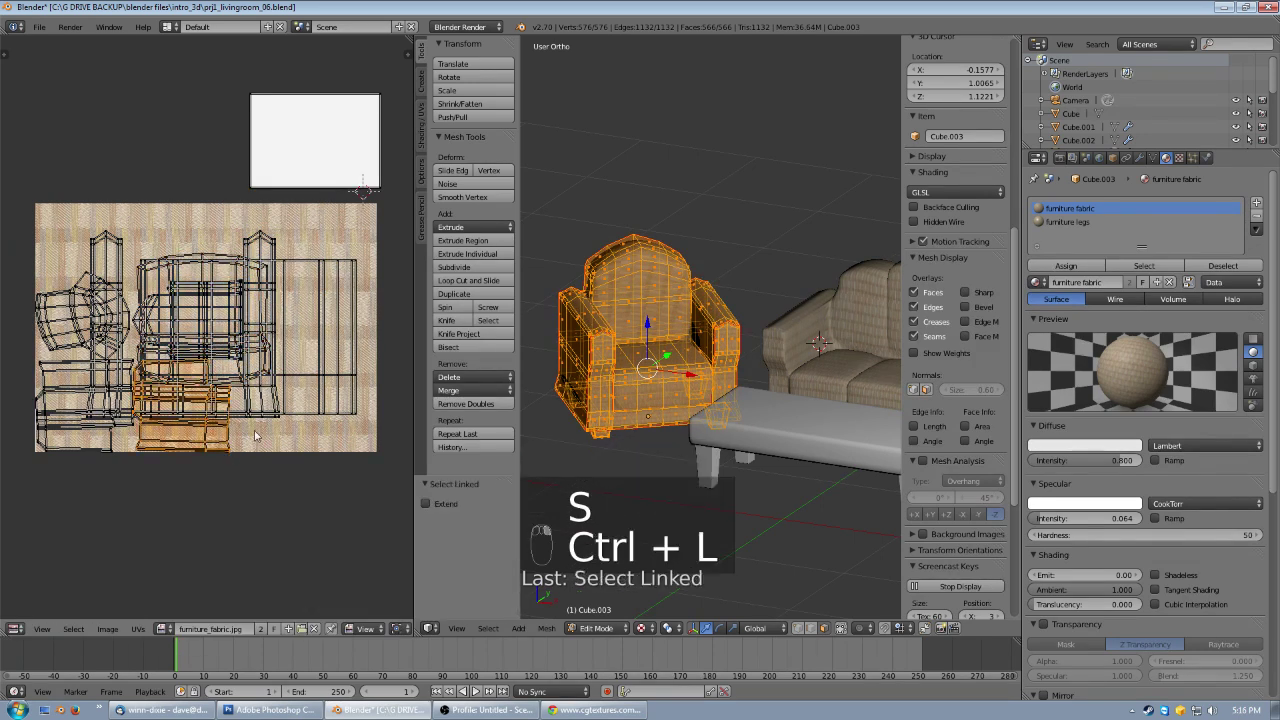
key(r)
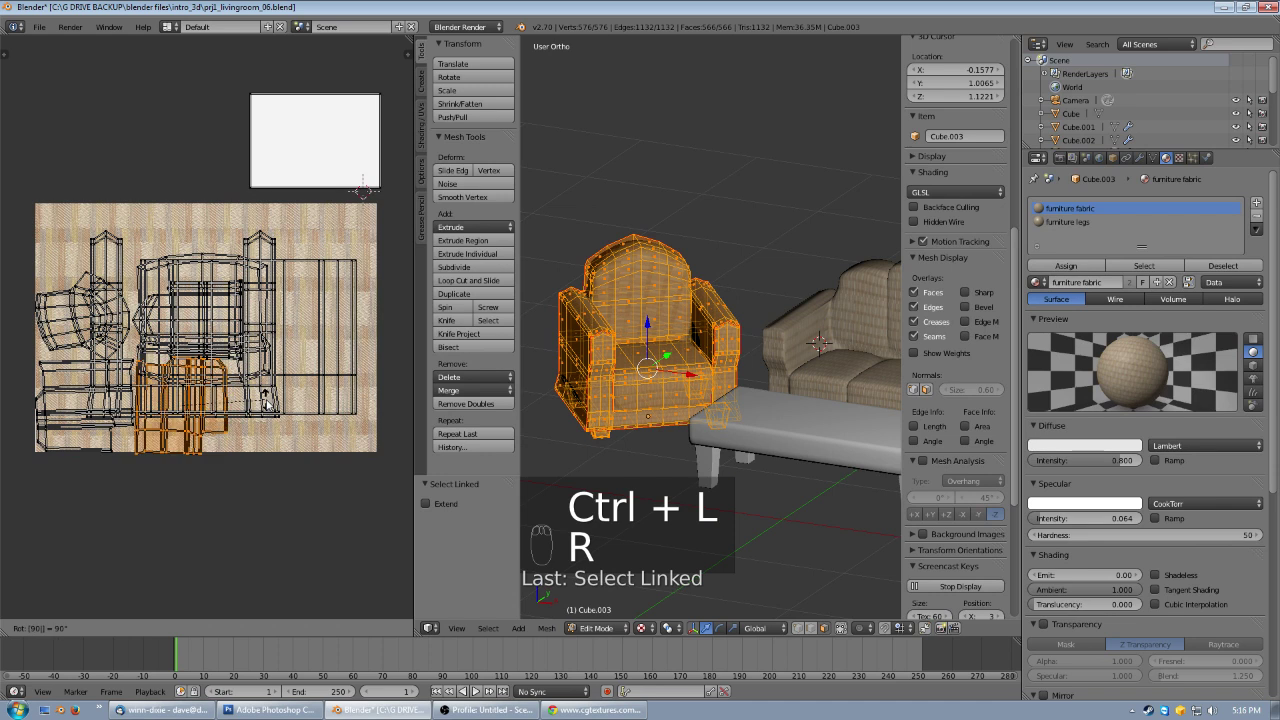
click(262, 396)
key(g)
click(284, 342)
- Enlarge the rotated island over the middle of the fabric, reposition it slightly, and scale it by a further 1.103
key(s)
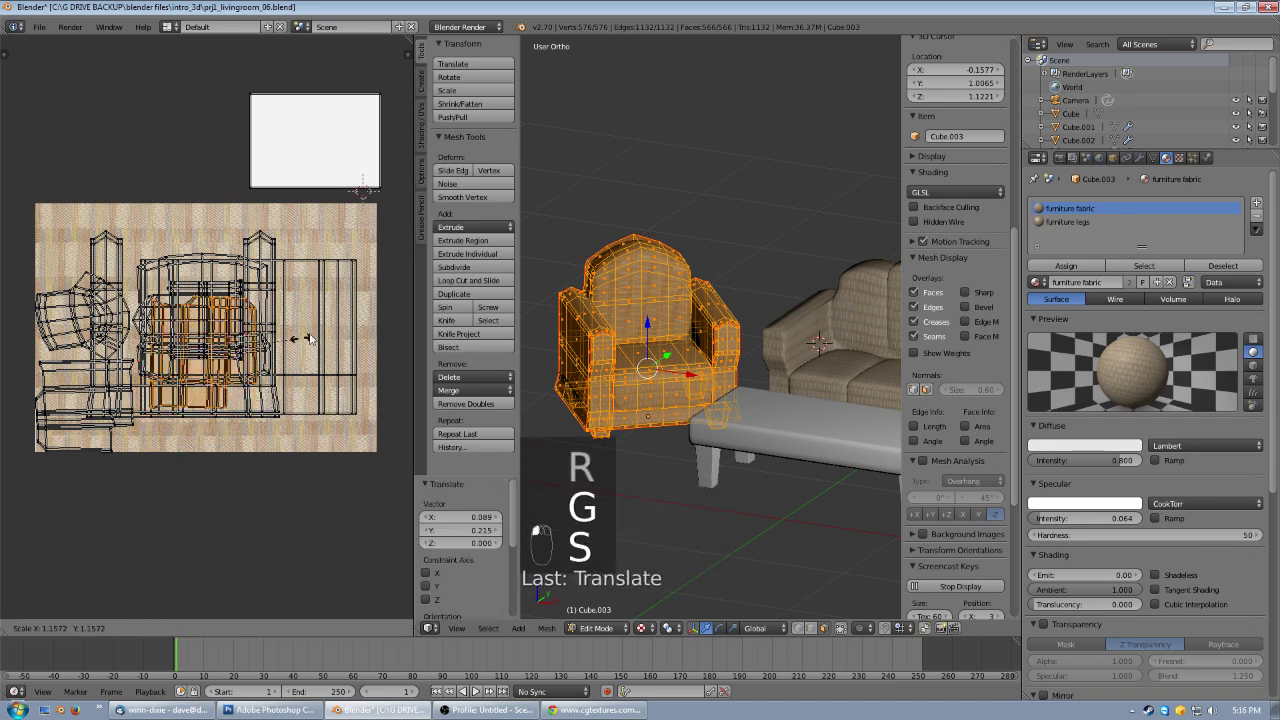
click(329, 325)
key(g)
click(334, 308)
key(s)
click(338, 306)
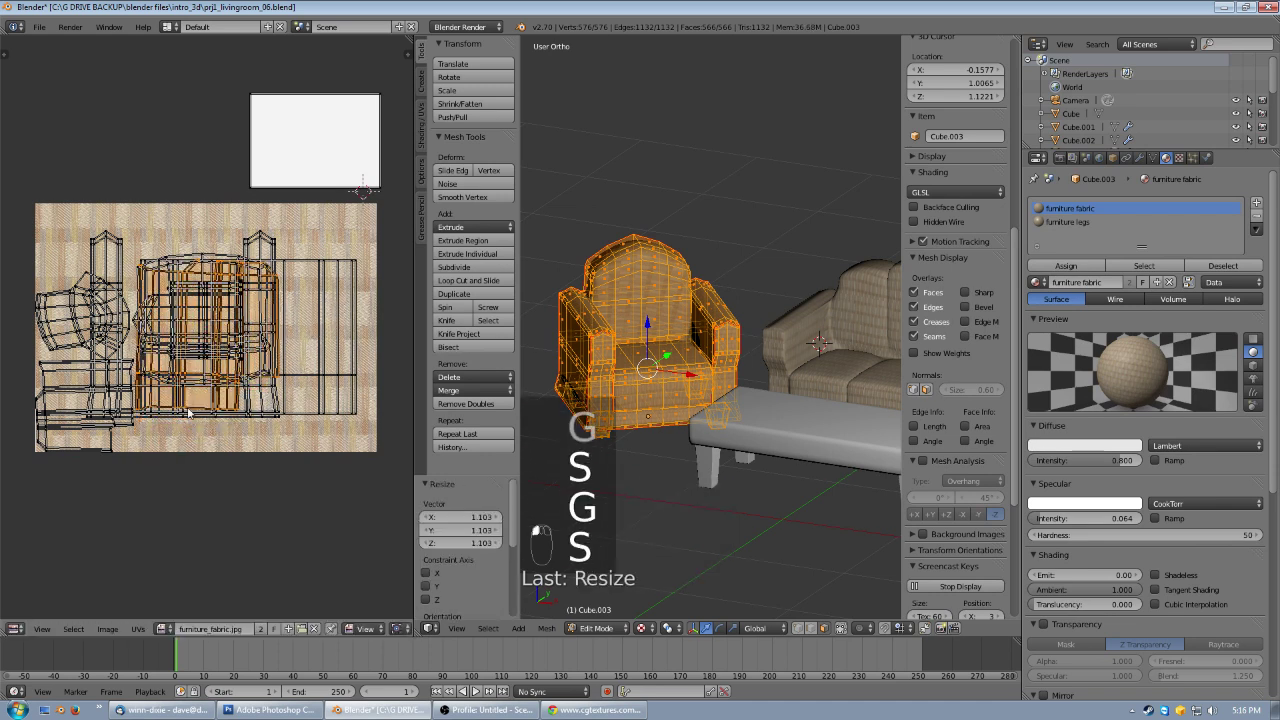
- Select the UV island in the fabric's lower-left corner and rotate it -90°
key(ctrl+l)
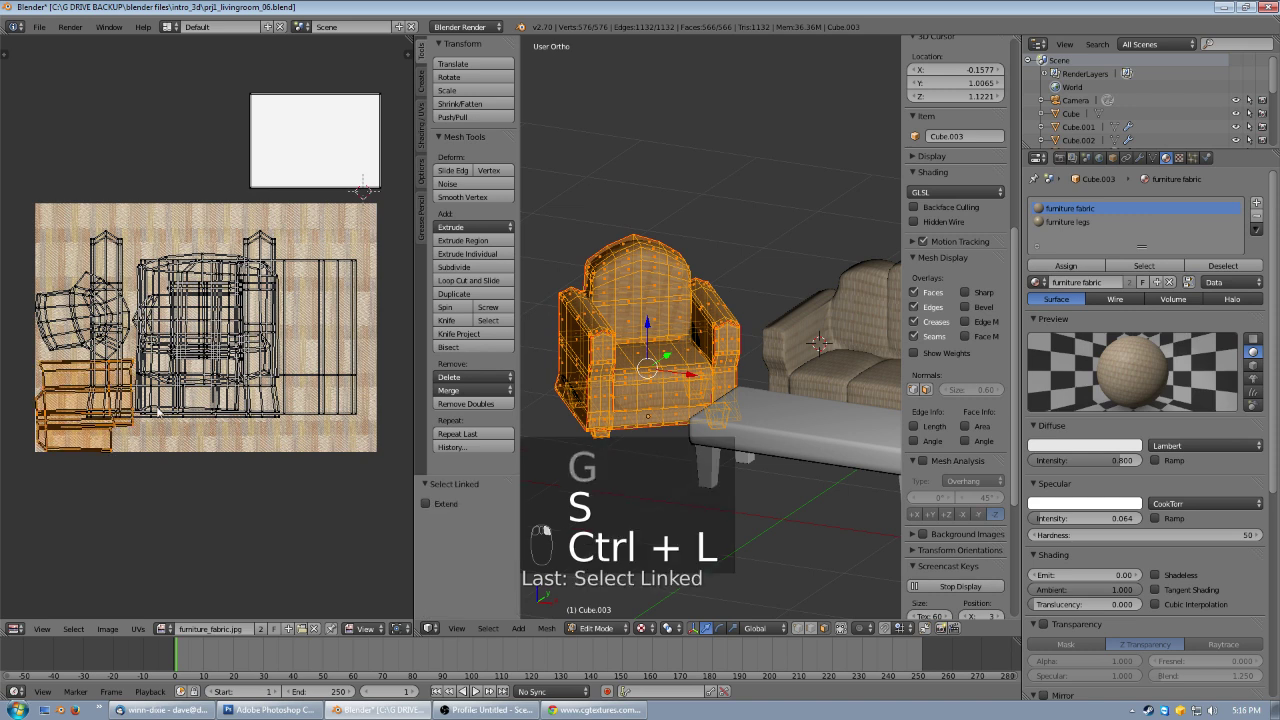
text(r)
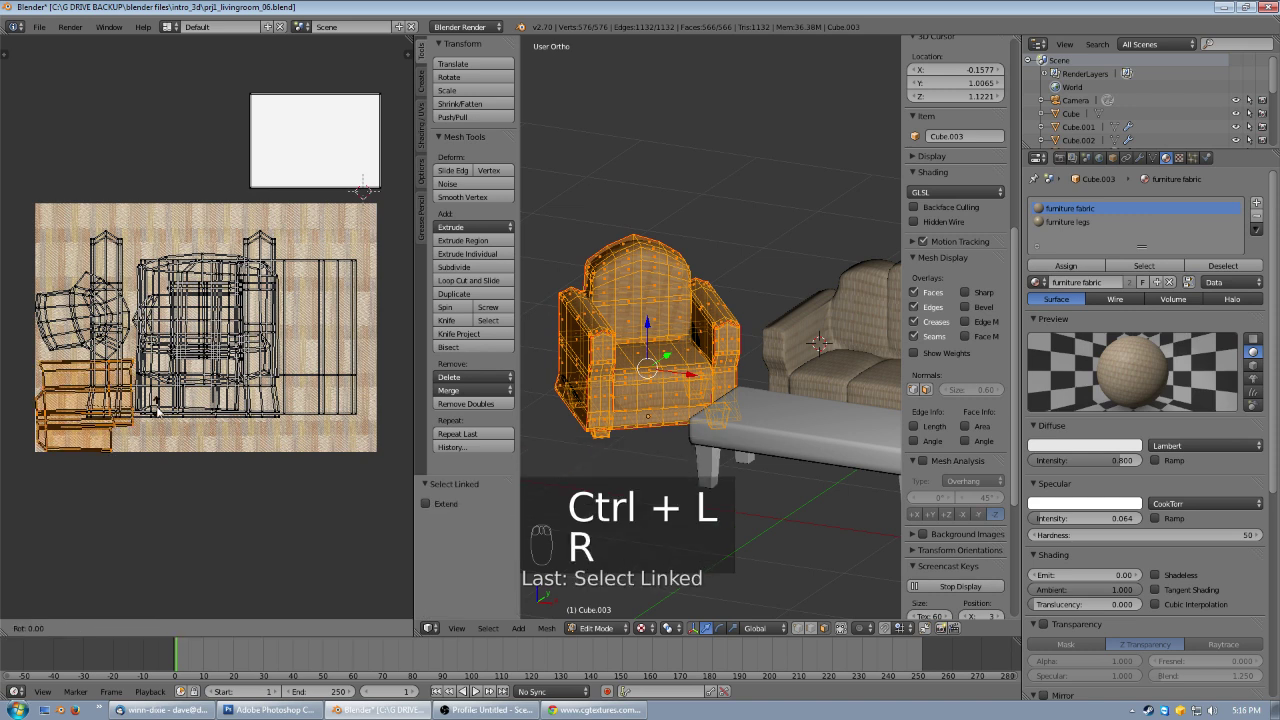
text(90)
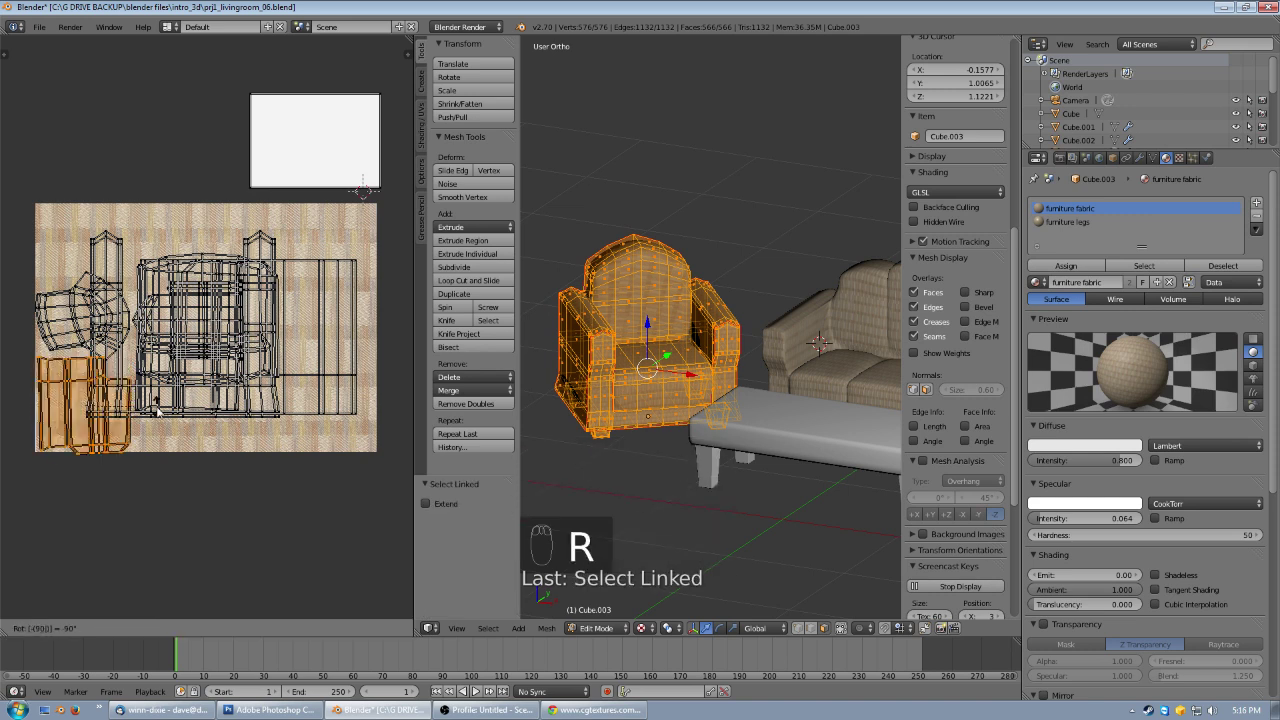
key(minus)
click(157, 410)
- Enlarge the lower-left island, move it over the middle of the fabric, and scale it by a further 1.150
key(s)
click(195, 399)
key(g)
click(305, 323)
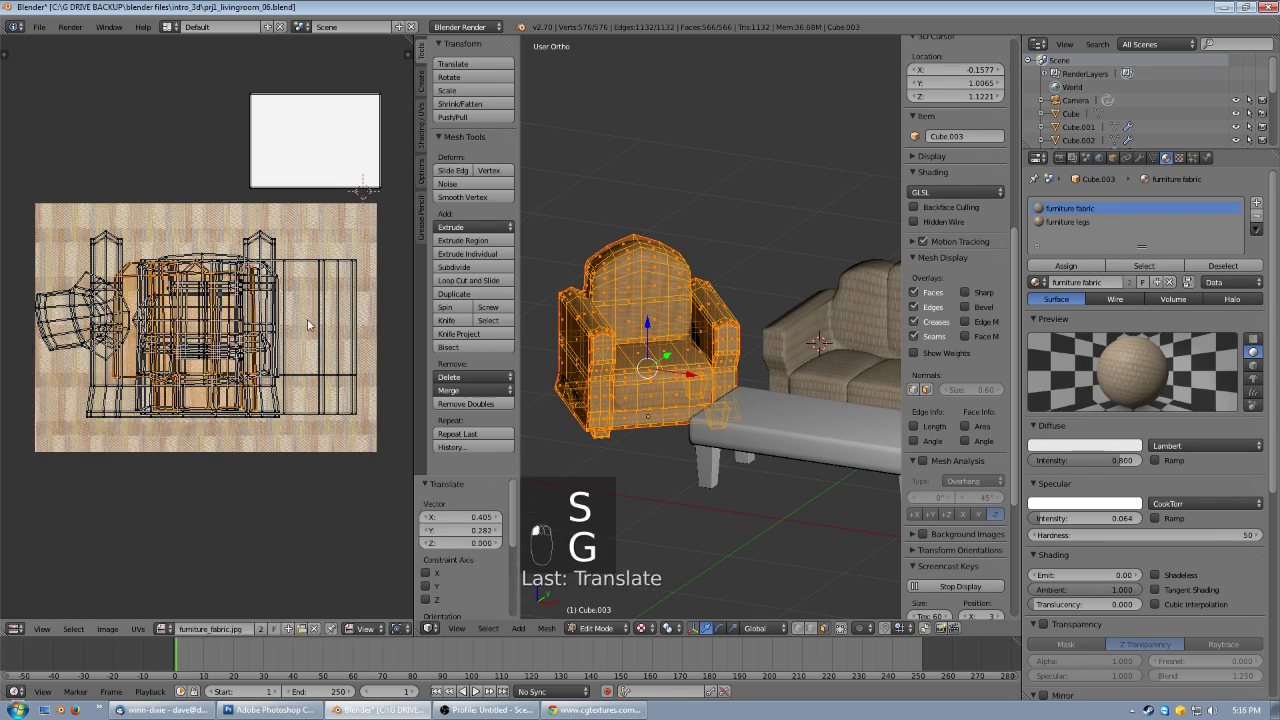
key(s)
click(322, 322)
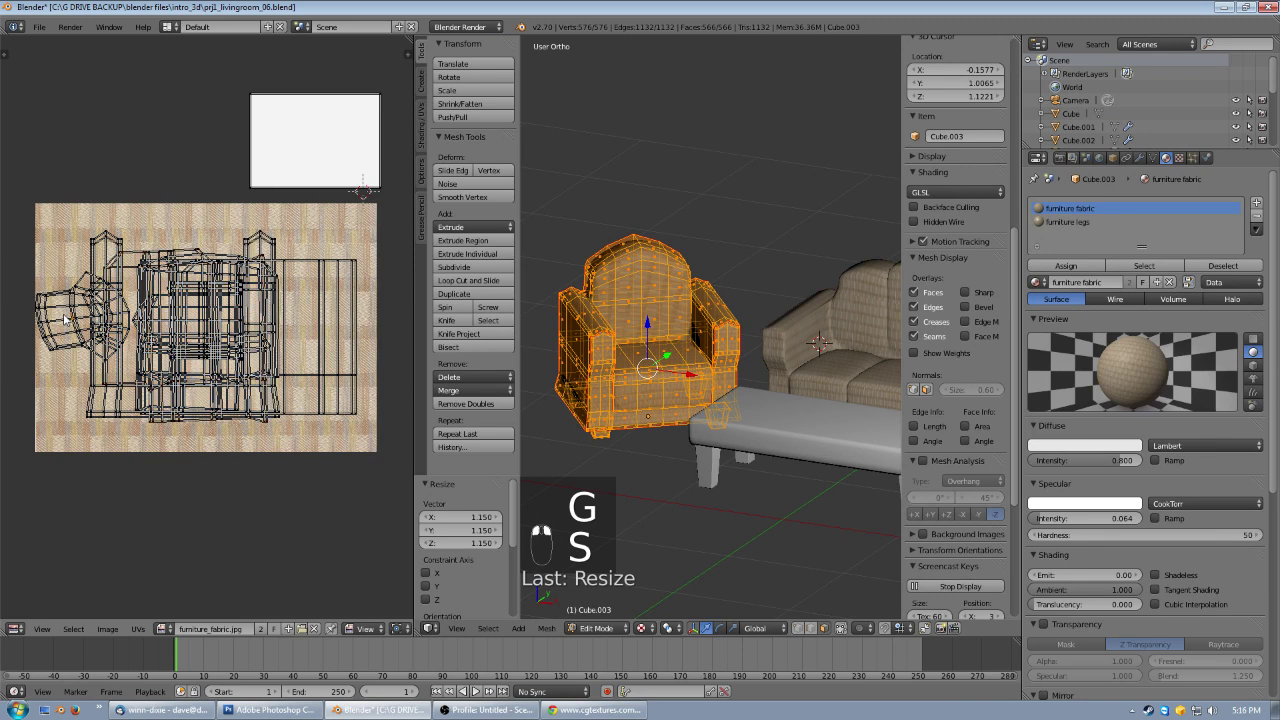
- Select the curved UV island at the fabric's left edge, shift it slightly down and outward, and rotate it about 43°
key(ctrl+l)
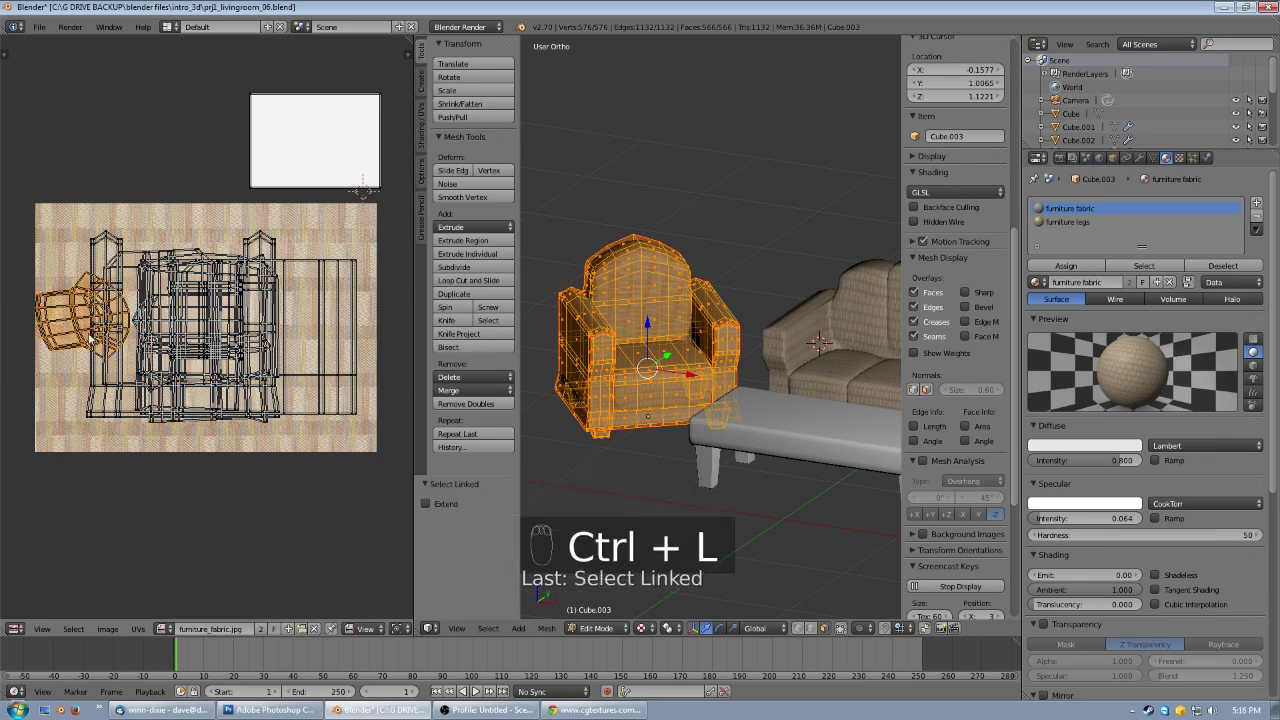
key(g)
click(118, 328)
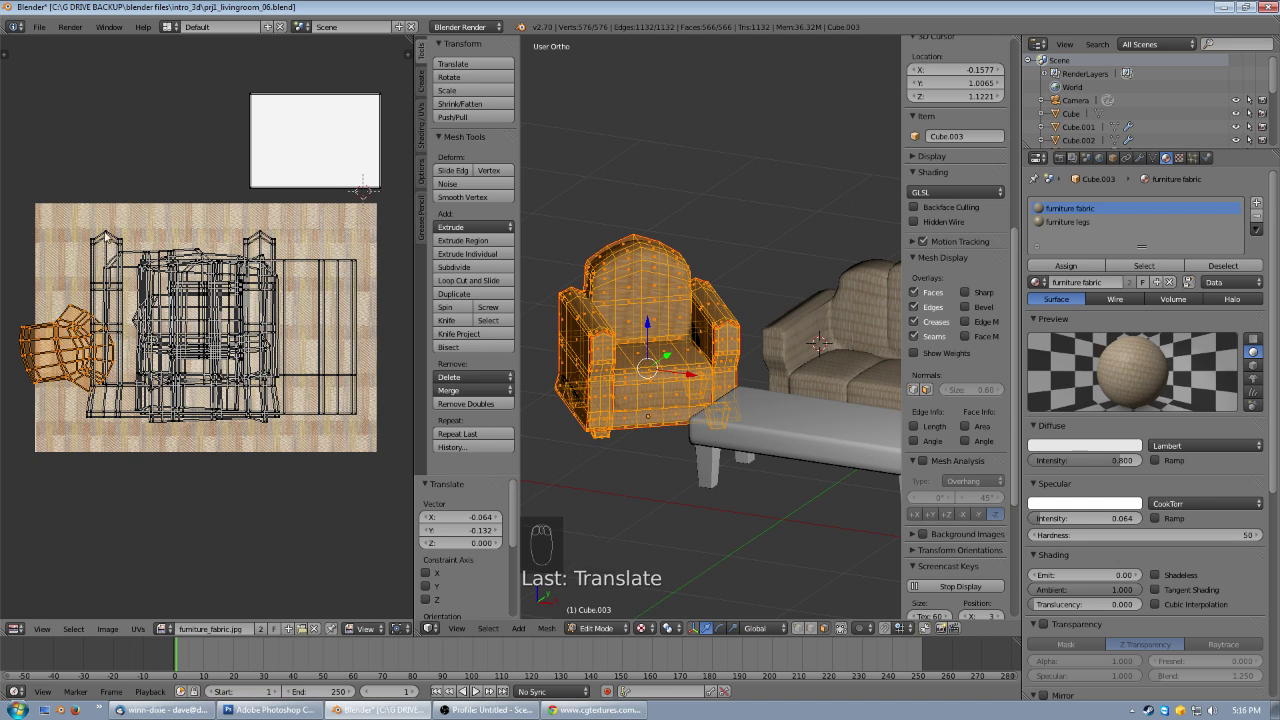
key(r)
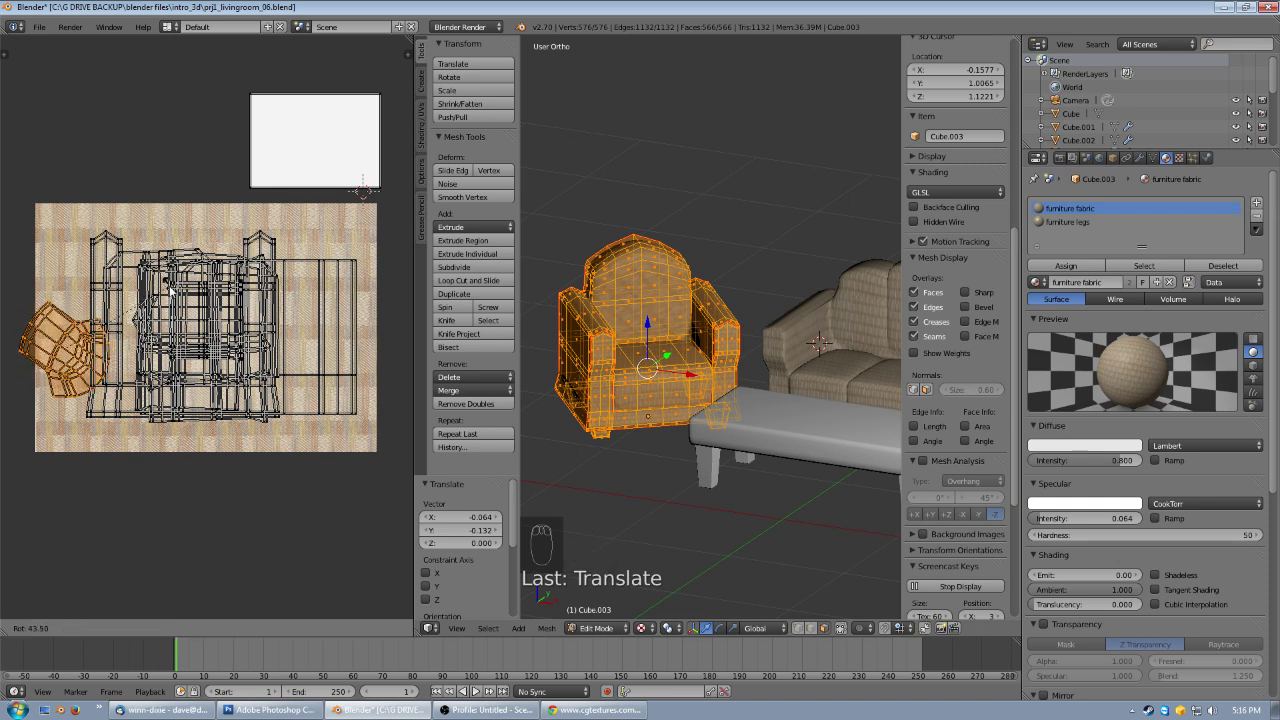
click(171, 289)
- Scale the curved island by 0.929 along Y and rotate it about -123° so its rounded end points upward
key(s)
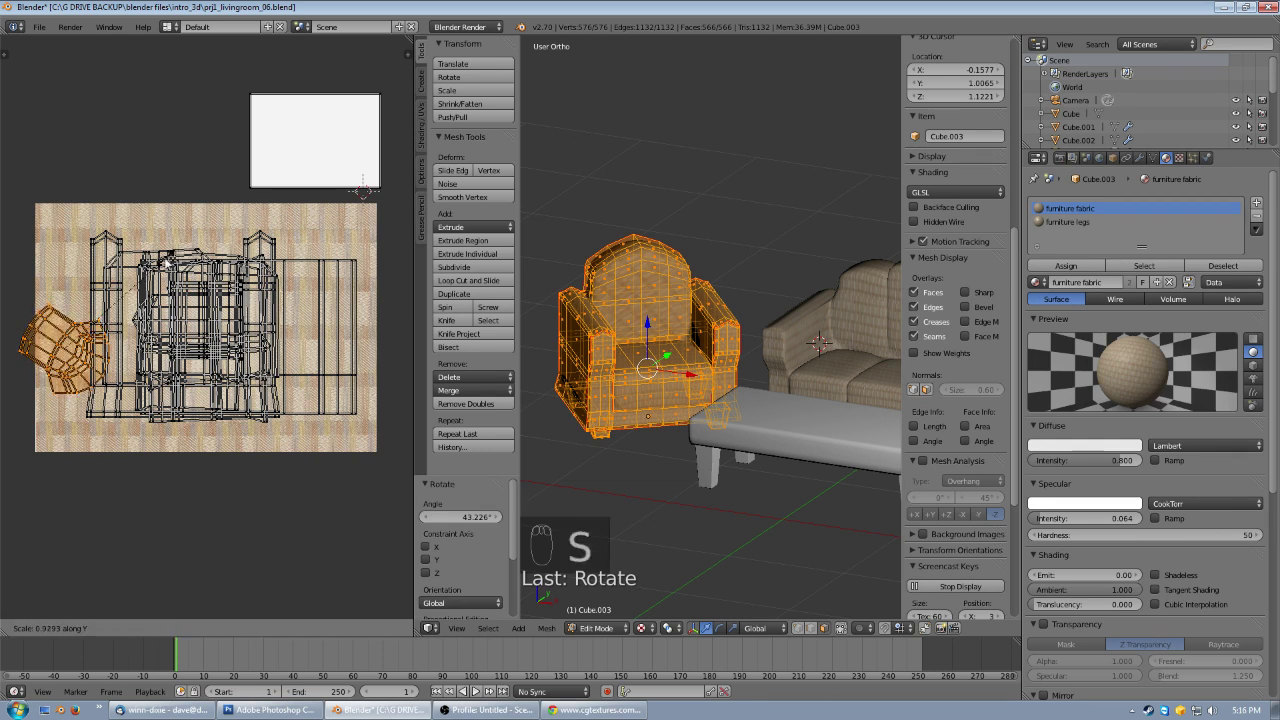
click(150, 272)
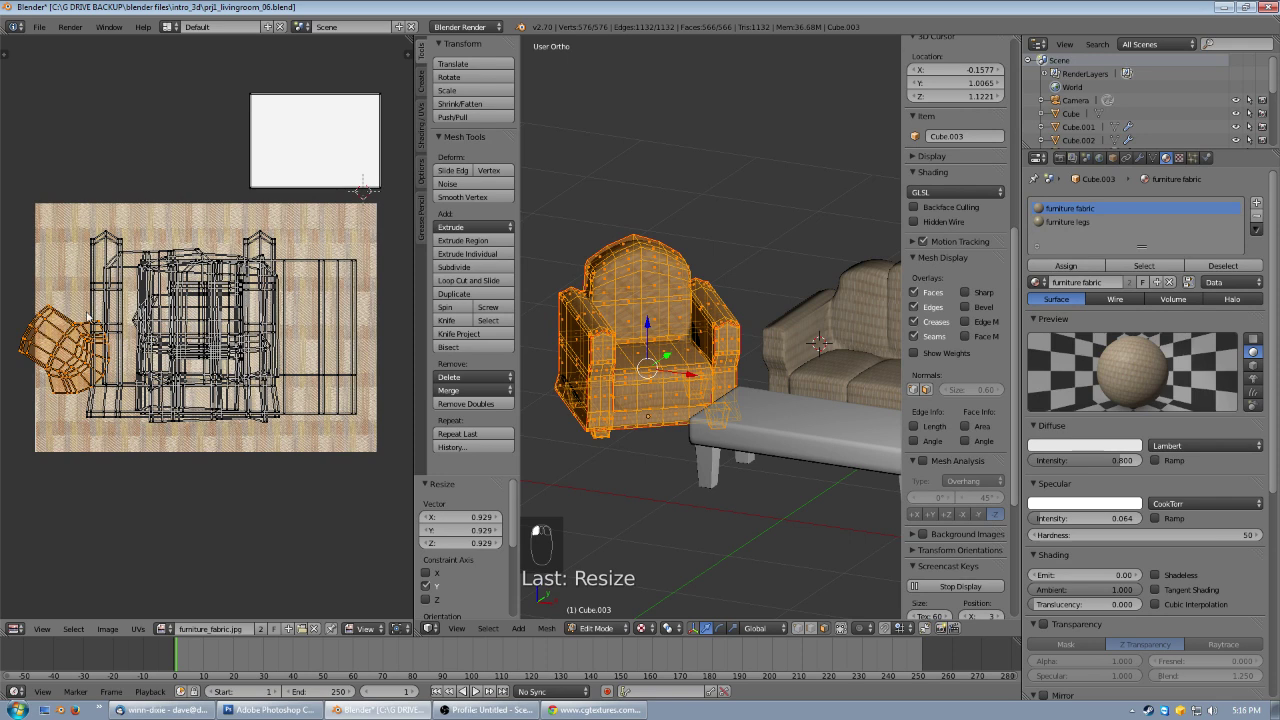
key(r)
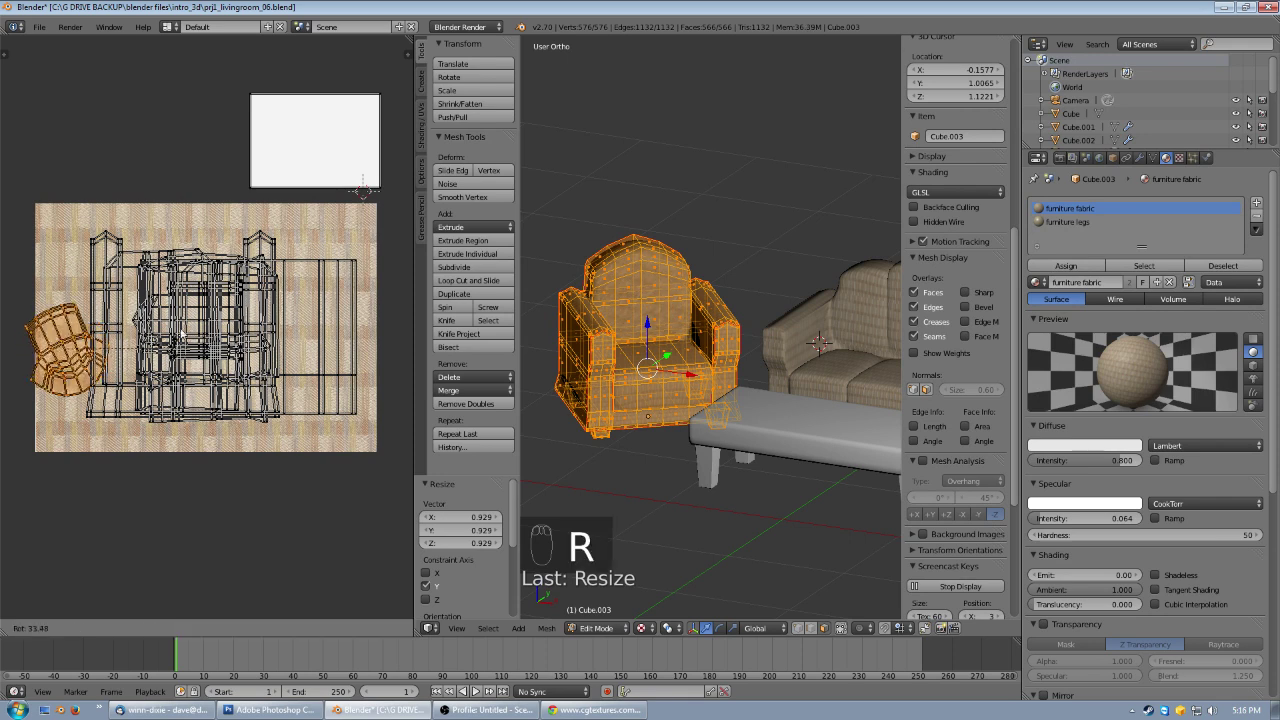
click(7, 325)
- Enlarge the curved island and move it over the other islands in the middle of the fabric
key(s)
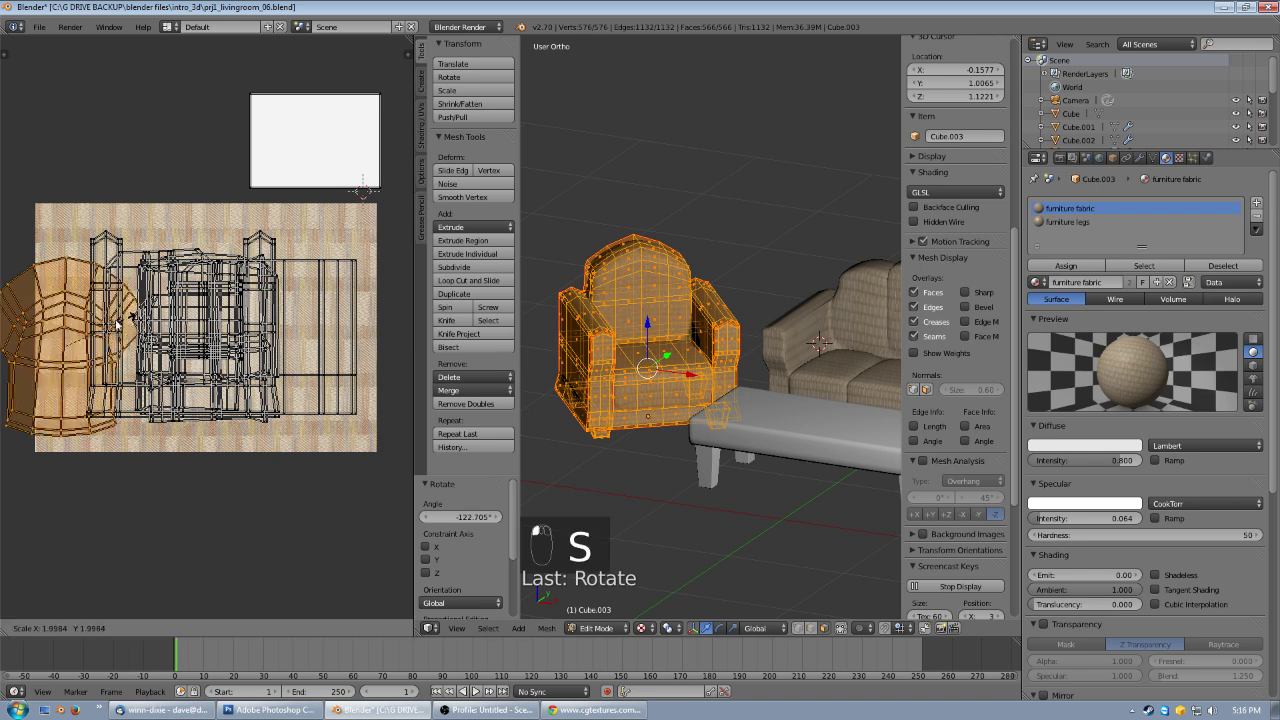
click(5, 312)
key(g)
click(300, 390)
key(s)
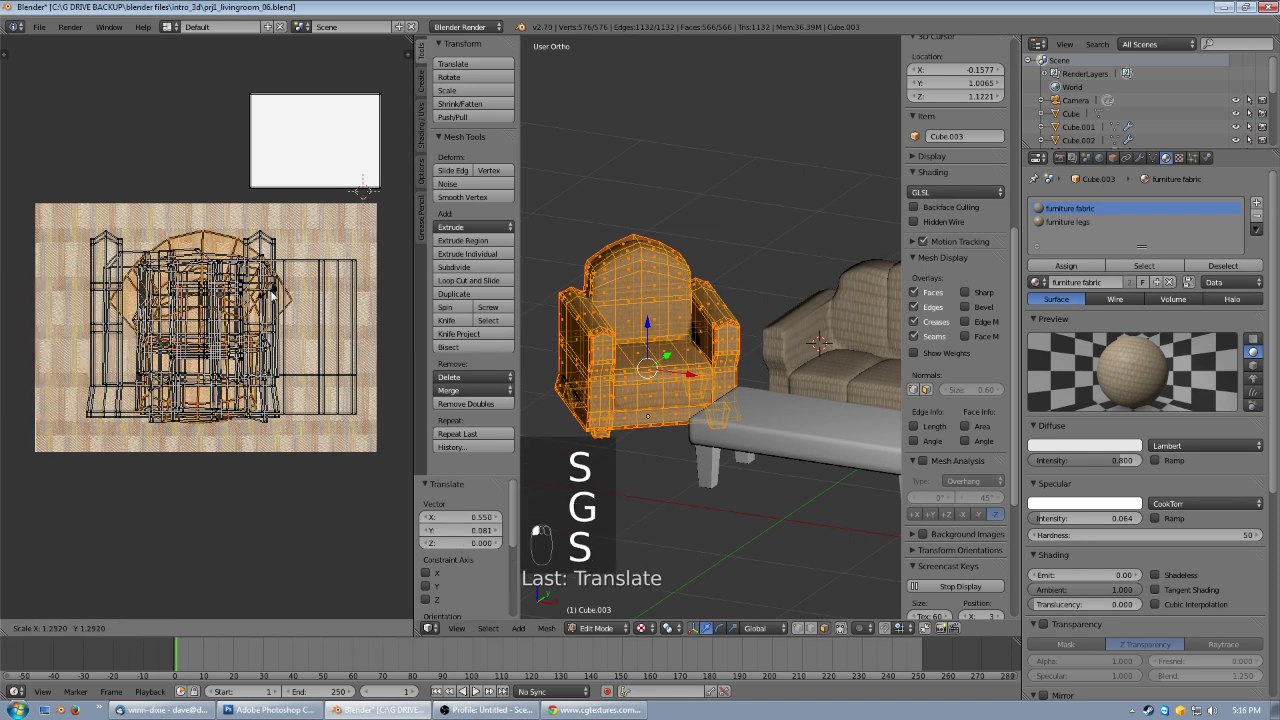
click(353, 421)
- Return to Object Mode, widen the 3D viewport, and inspect the fabric mapping on the armchair from several angles
key(Tab)
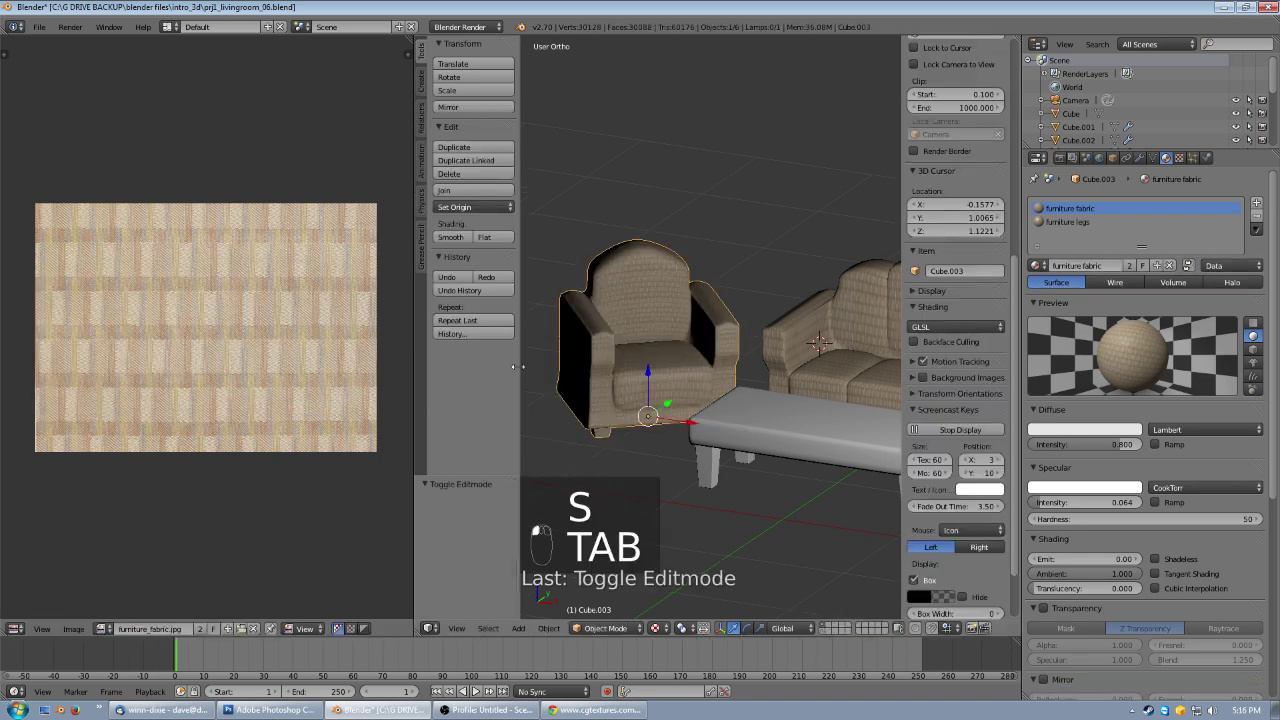
drag(412, 384, 150, 384)
middle_drag(427, 362, 544, 326)
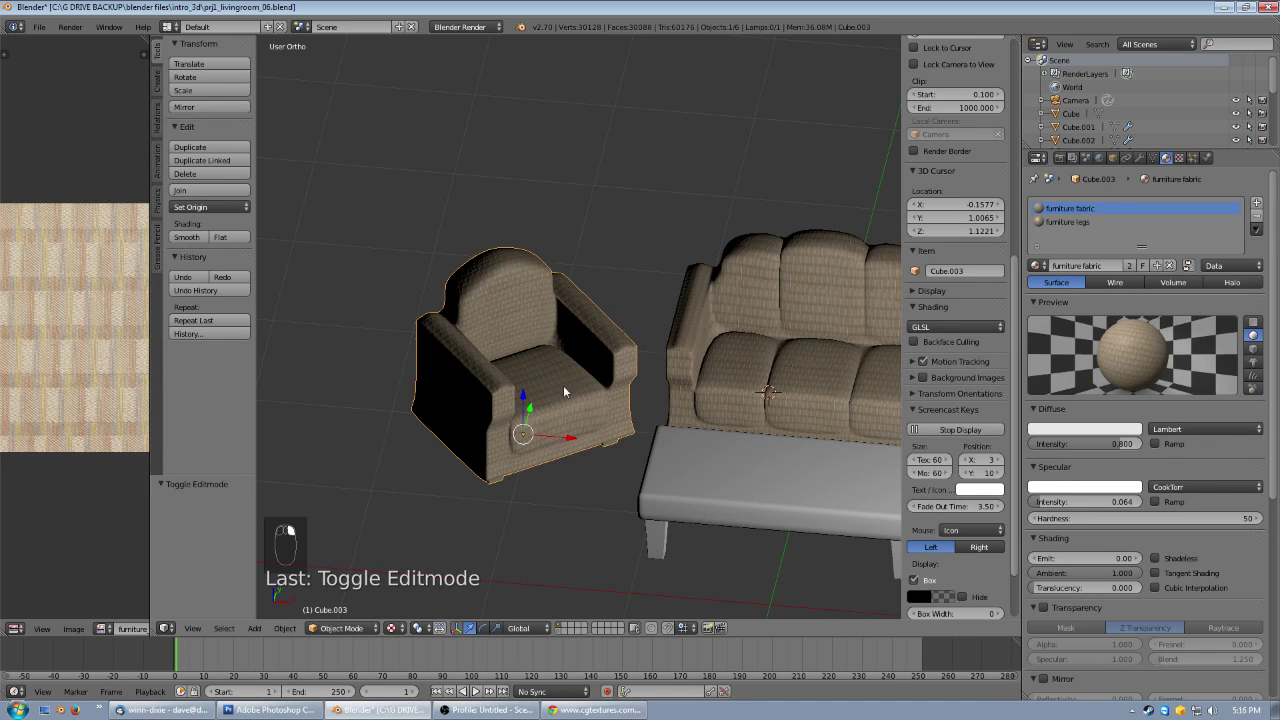
scroll(555, 400, up, 2)
middle_drag(617, 408, 651, 374)
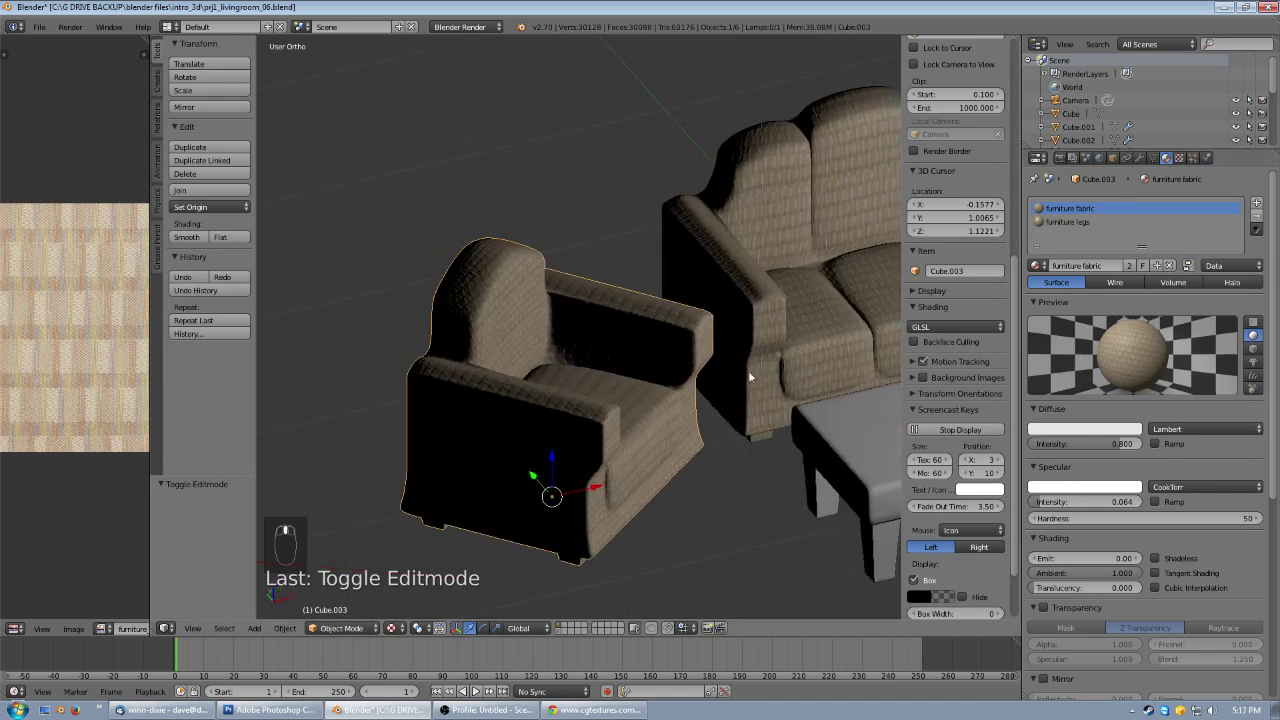
scroll(564, 392, down, 6)
middle_drag(533, 370, 466, 323)
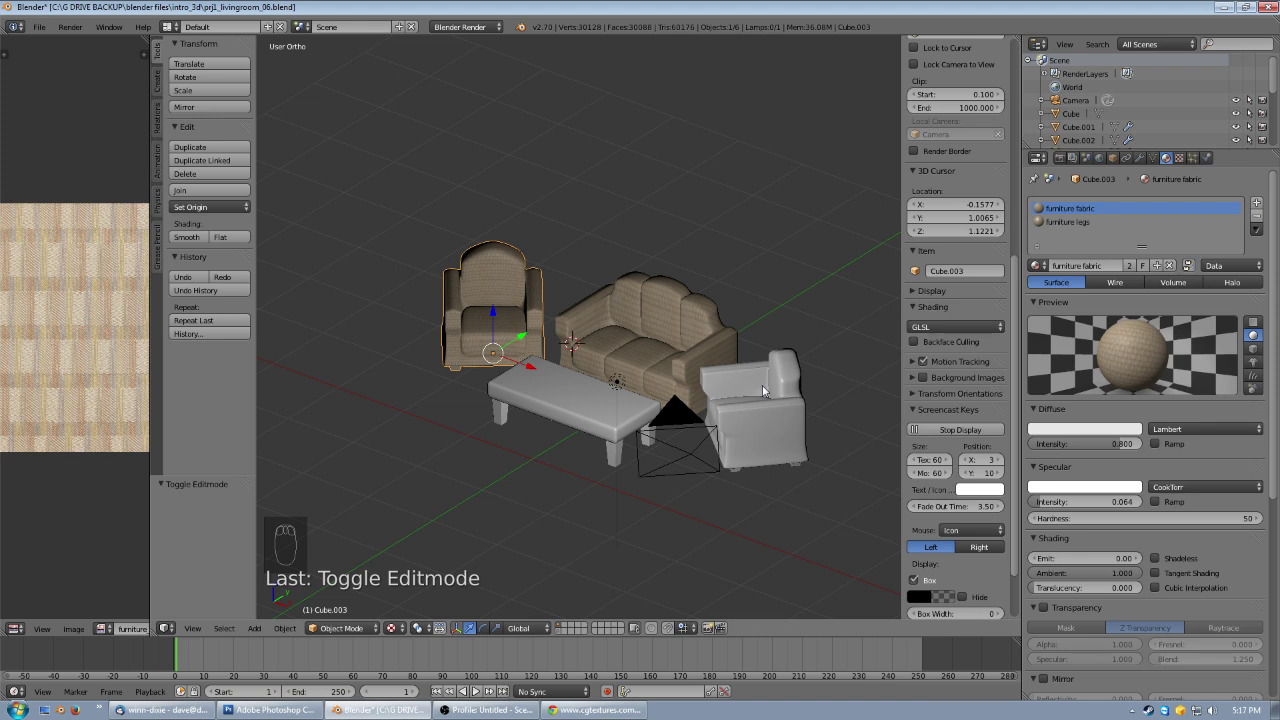
- Delete the untextured armchair beside the sofa, working in the top view
key(KP_7)
right_click(855, 337)
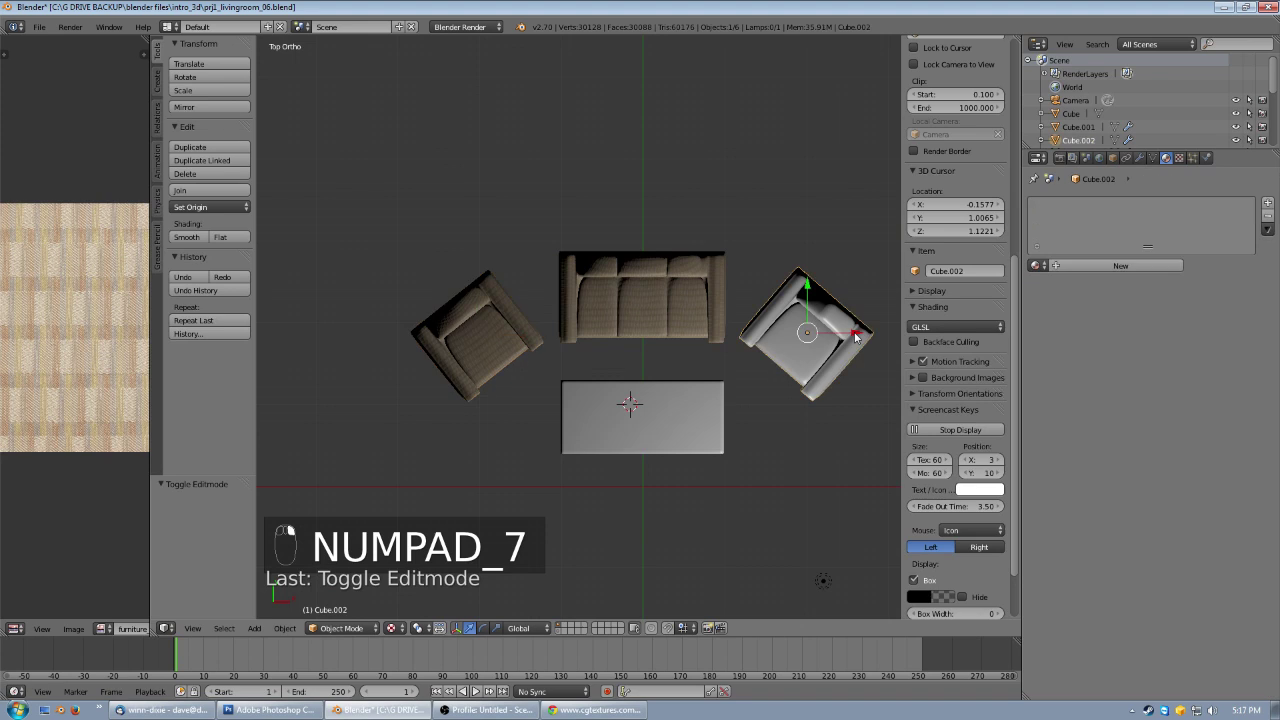
key(Delete)
click(854, 333)
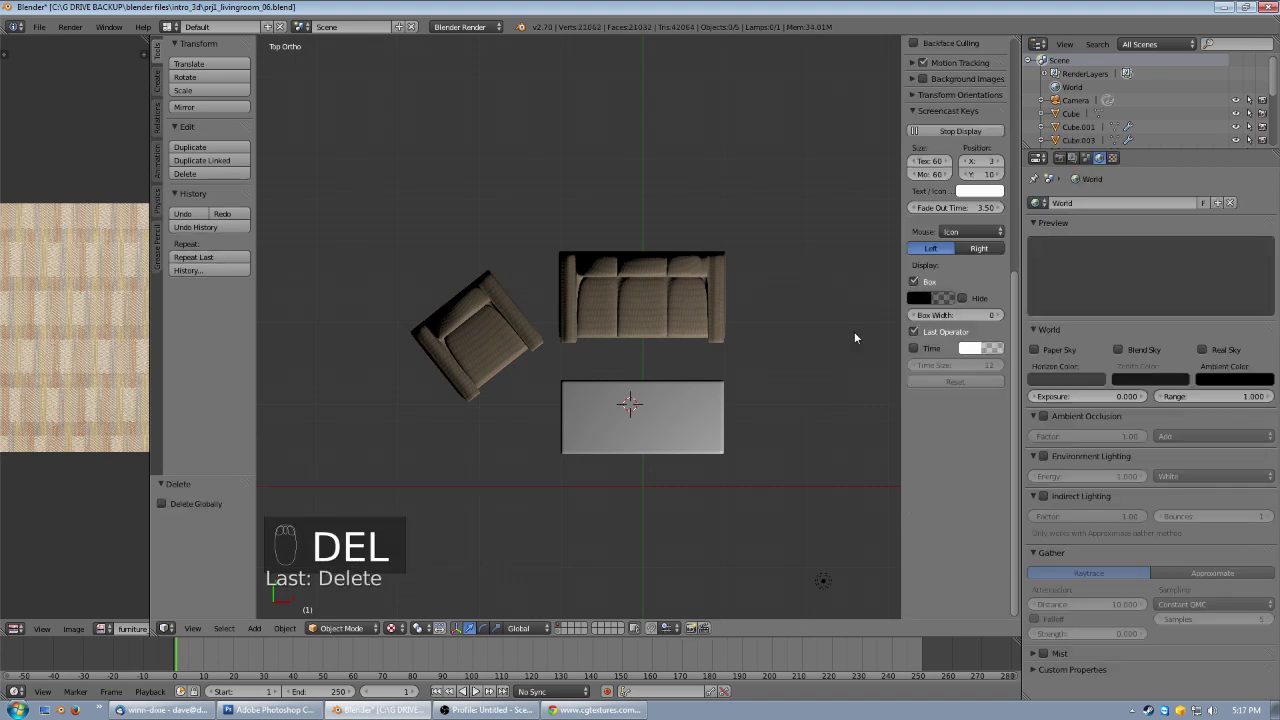
- Duplicate the fabric-covered armchair to the opposite side of the sofa and rotate the copy about 65°
right_click(447, 336)
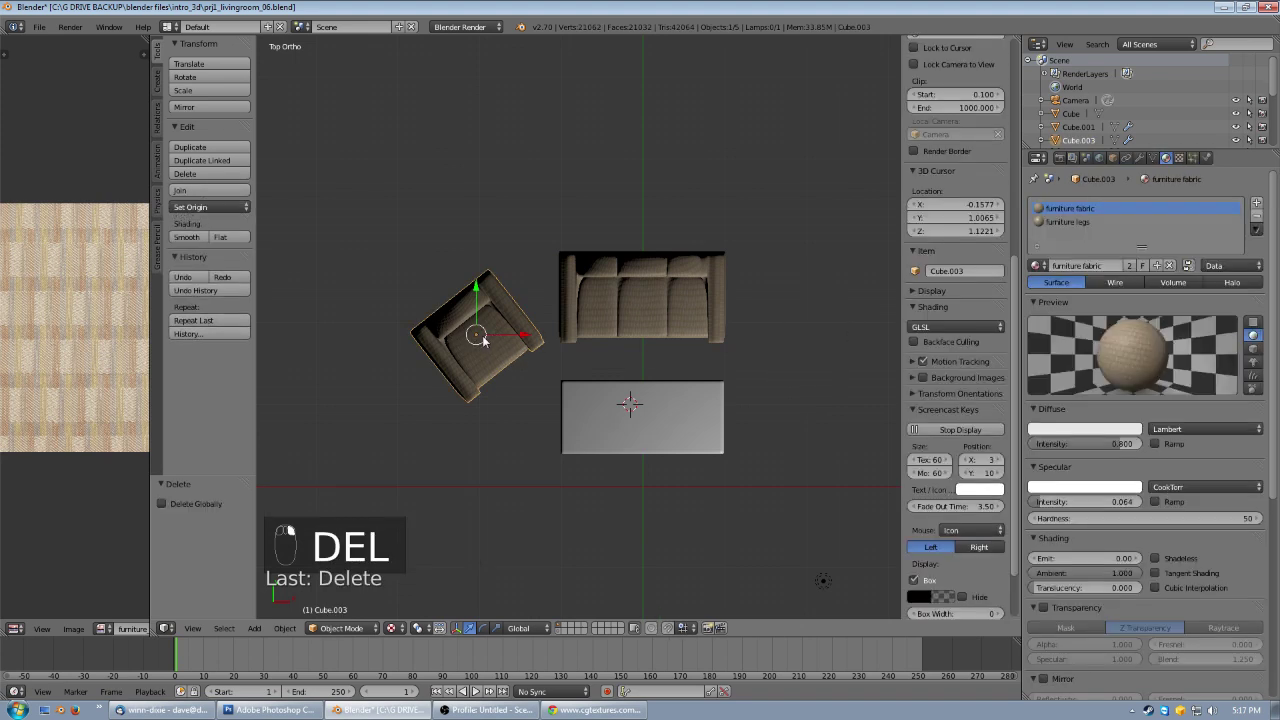
key(shift+d)
click(795, 310)
key(r)
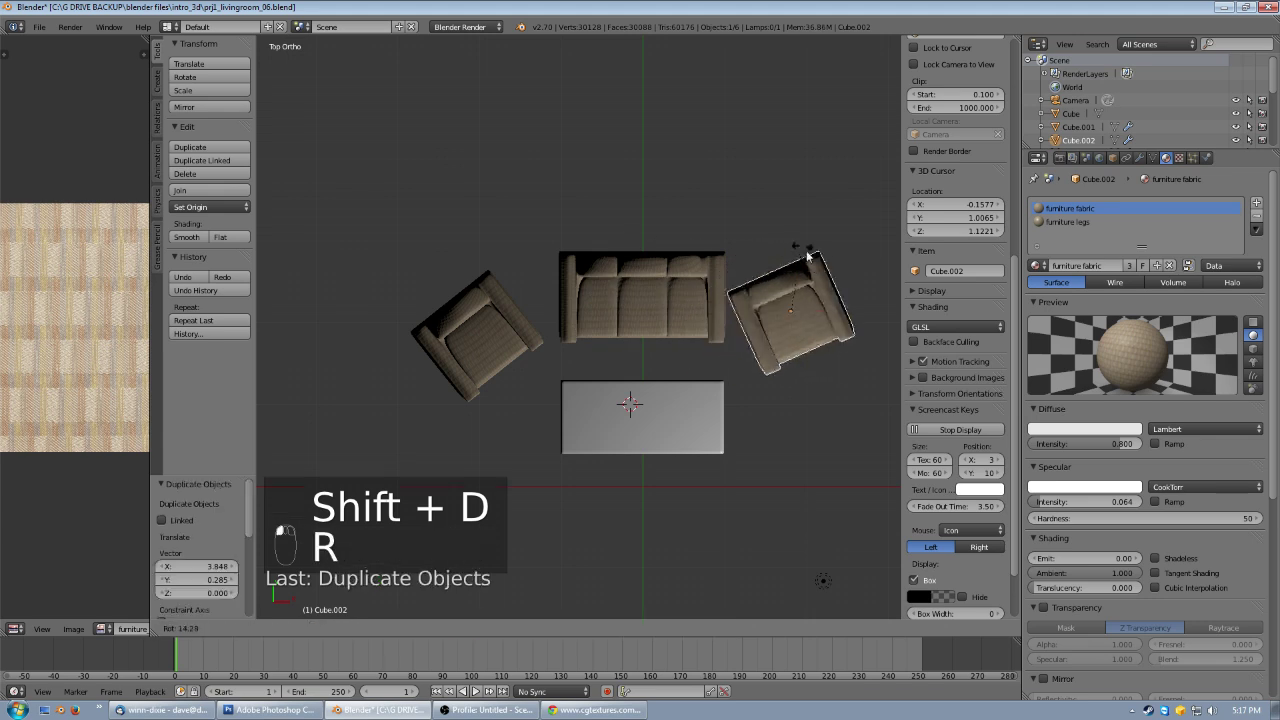
click(849, 294)
- Move the duplicated armchair slightly away from the sofa and adjust its rotation to face the table
key(g)
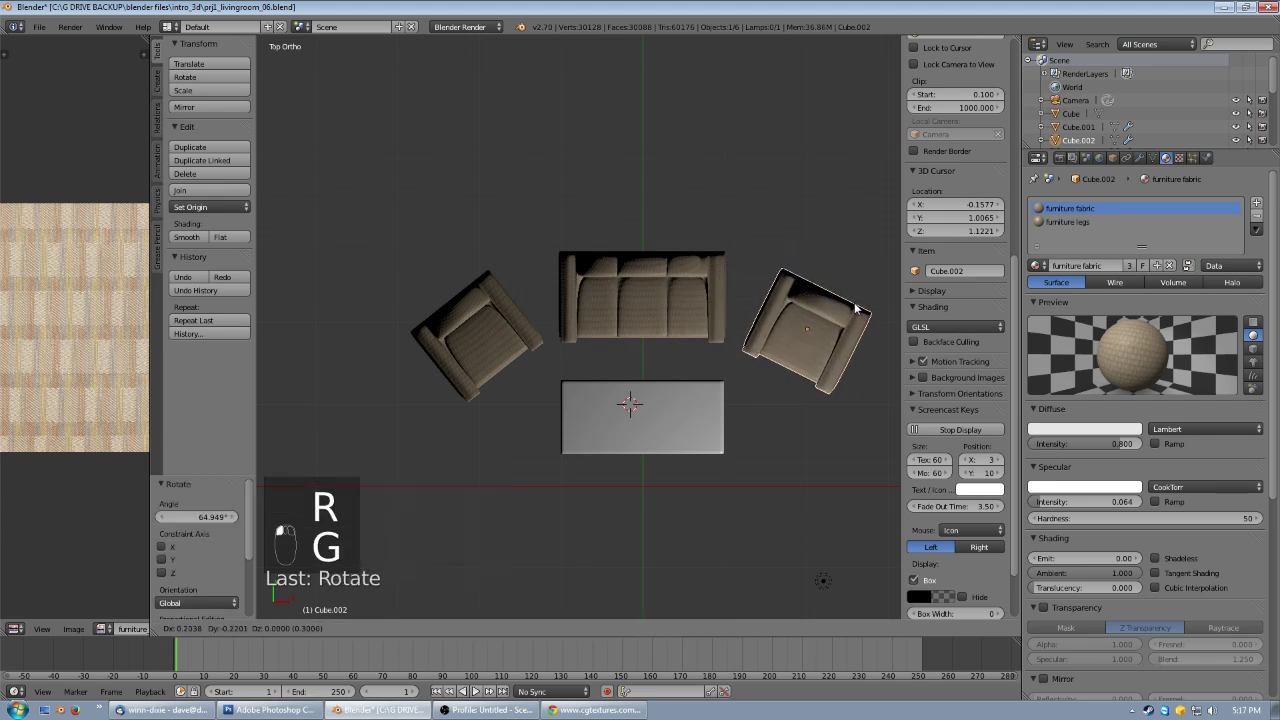
click(855, 310)
key(r)
click(850, 318)
- Deselect everything and save the scene over prj1_livingroom_06.blend
middle_drag(677, 497, 641, 320)
key(a)
scroll(653, 403, up, 3)
key(ctrl+s)
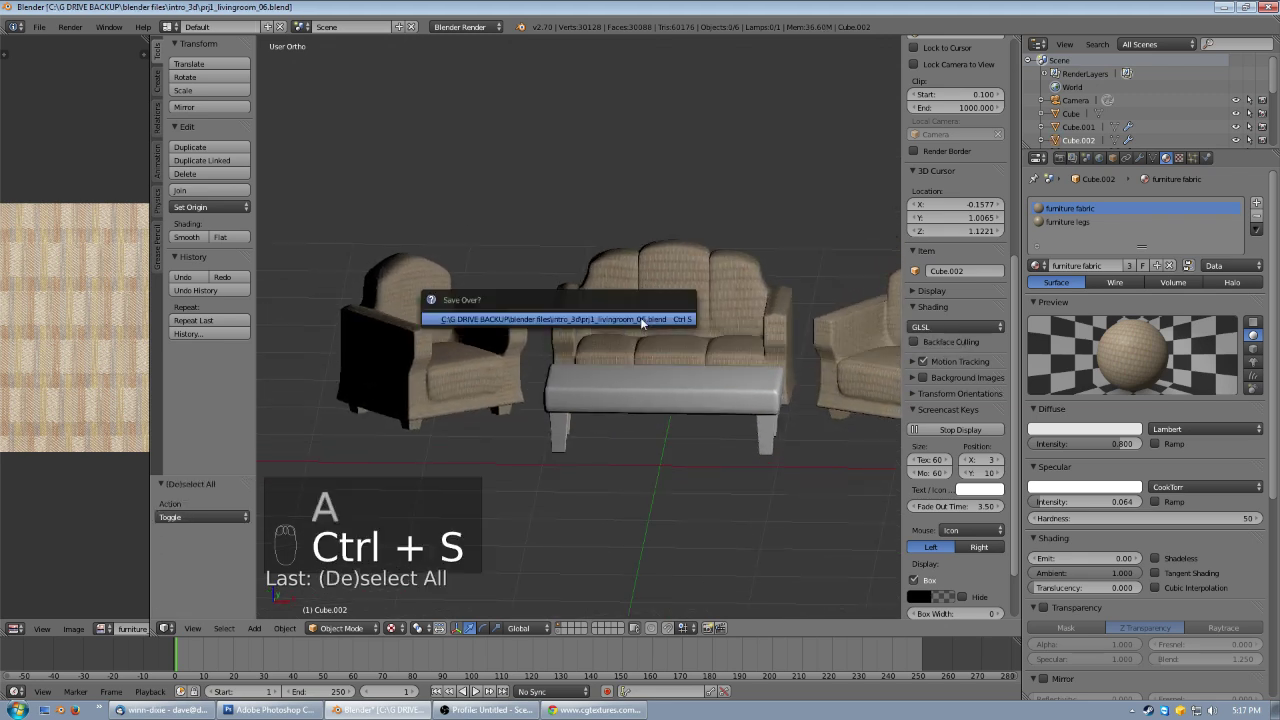
- Select the sofa and add a new texture to its furniture legs material
middle_drag(529, 476, 654, 487)
scroll(598, 444, up, 2)
right_click(710, 438)
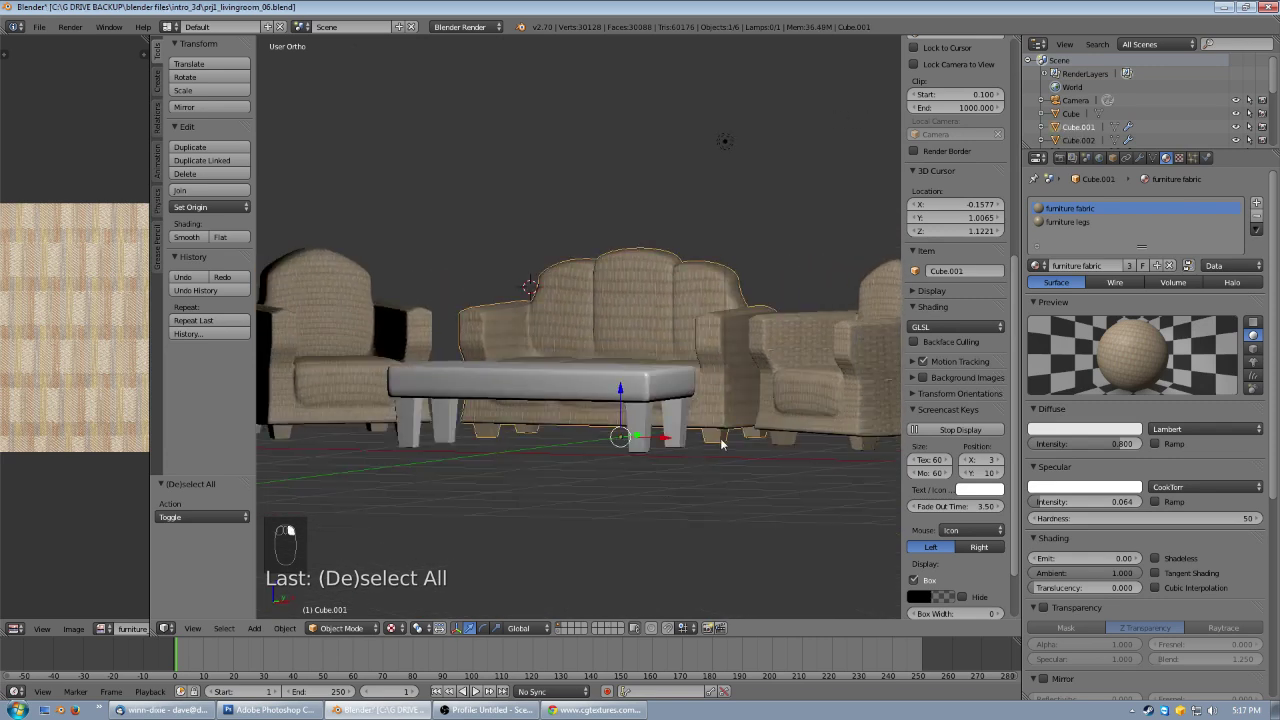
click(1070, 222)
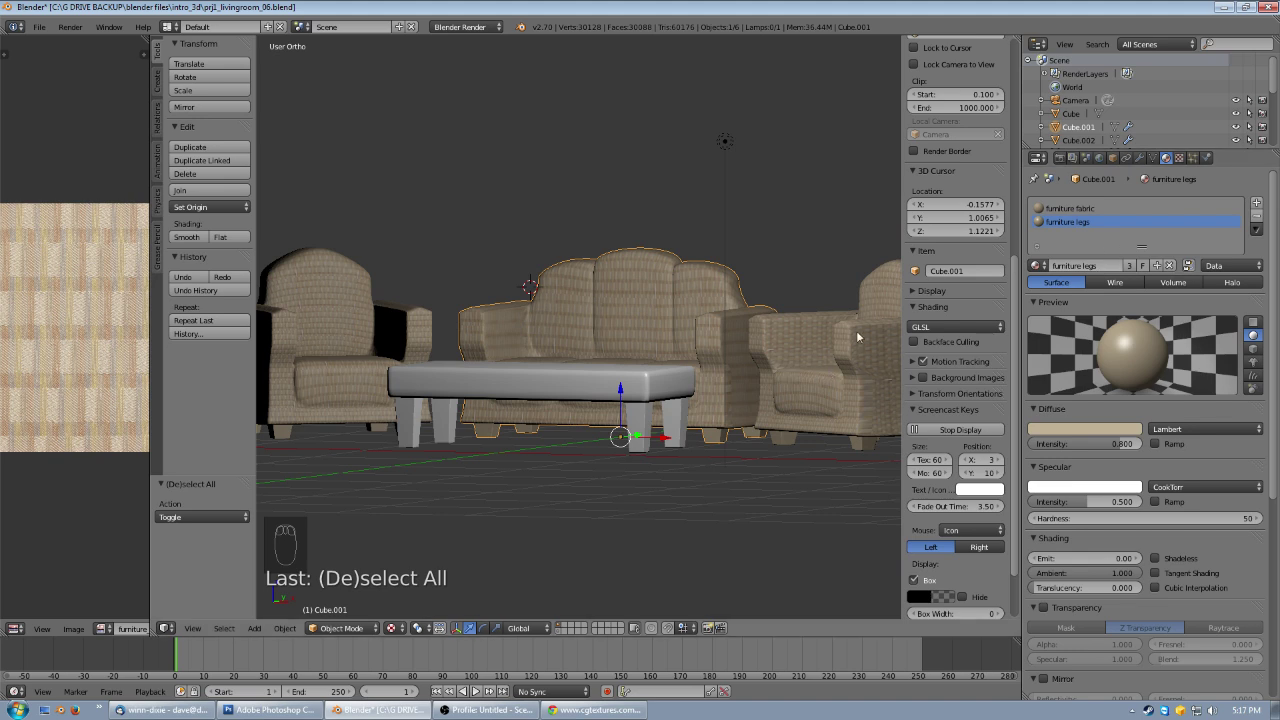
click(1179, 157)
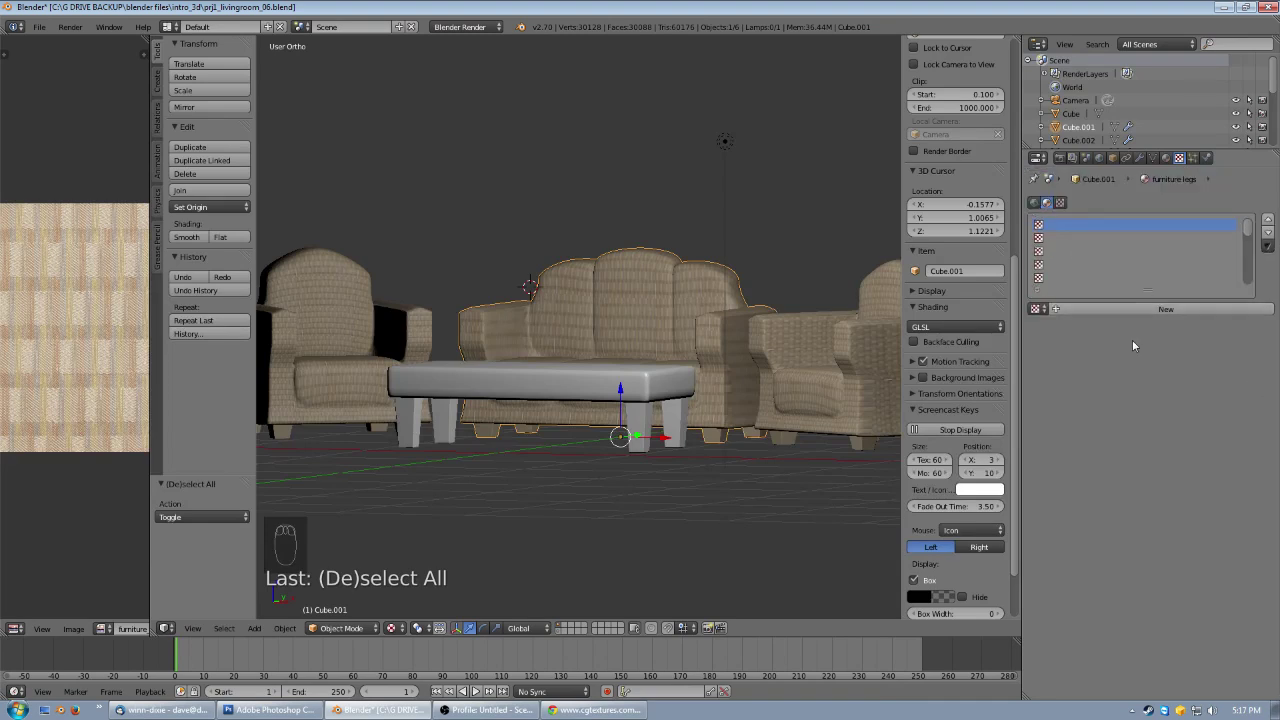
click(1154, 311)
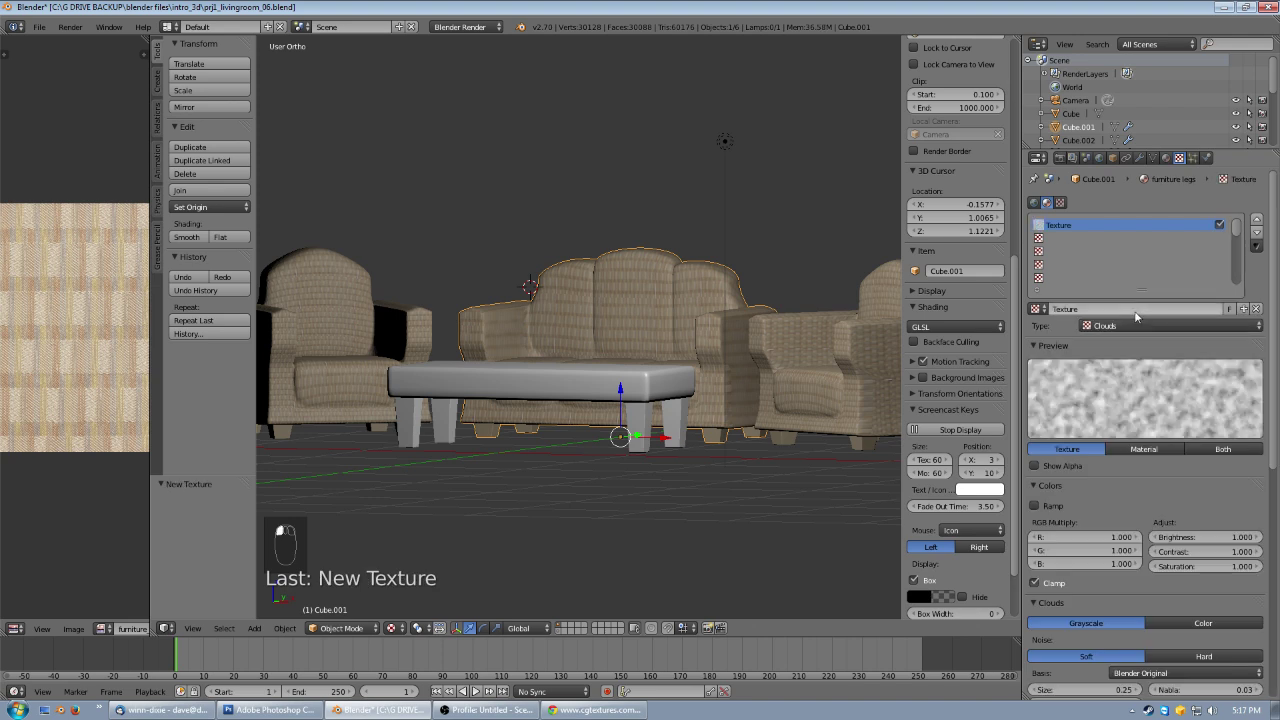
- Name the new texture "wooden legs" and set its type to Wood
click(1132, 309)
text(wooden leg)
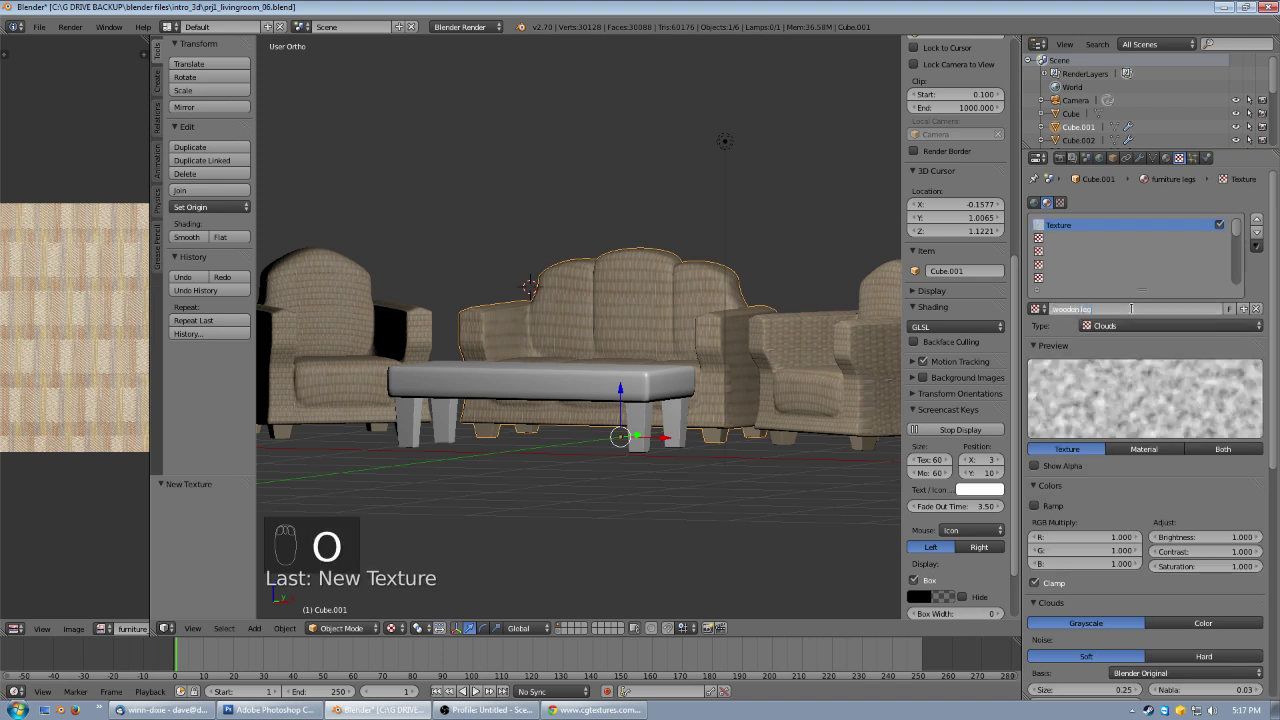
key(Return)
click(1127, 326)
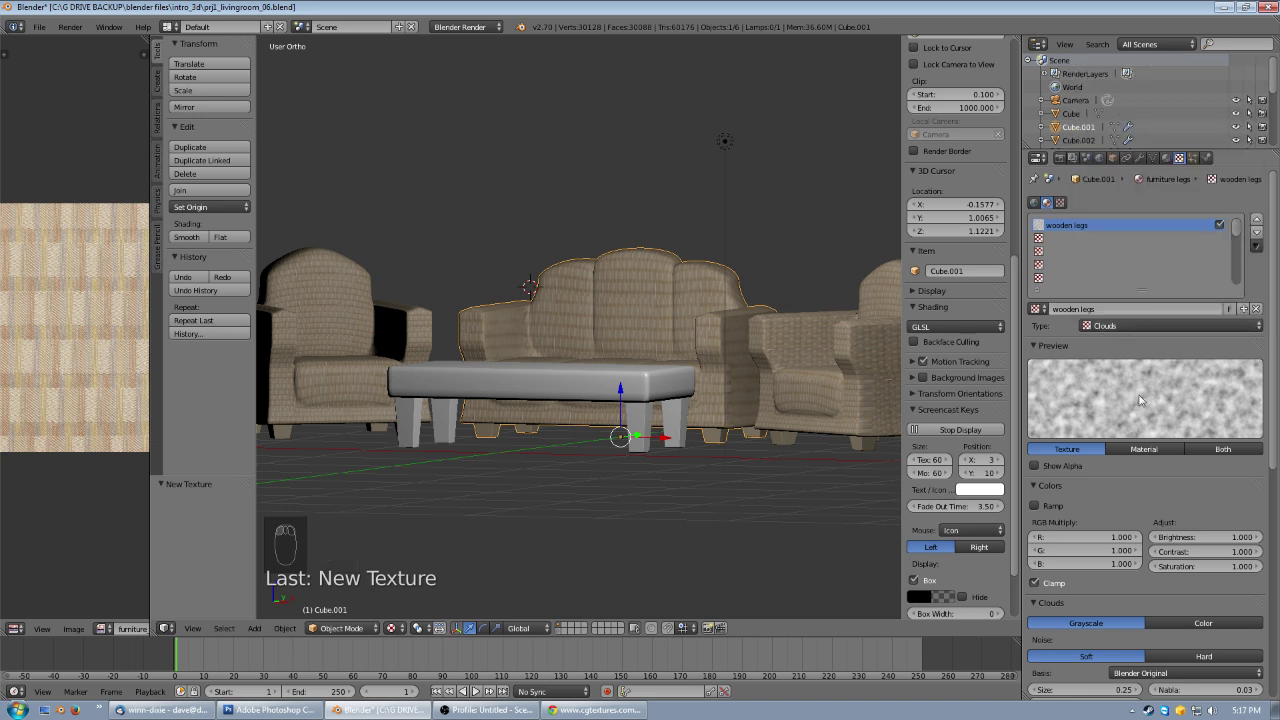
click(1123, 325)
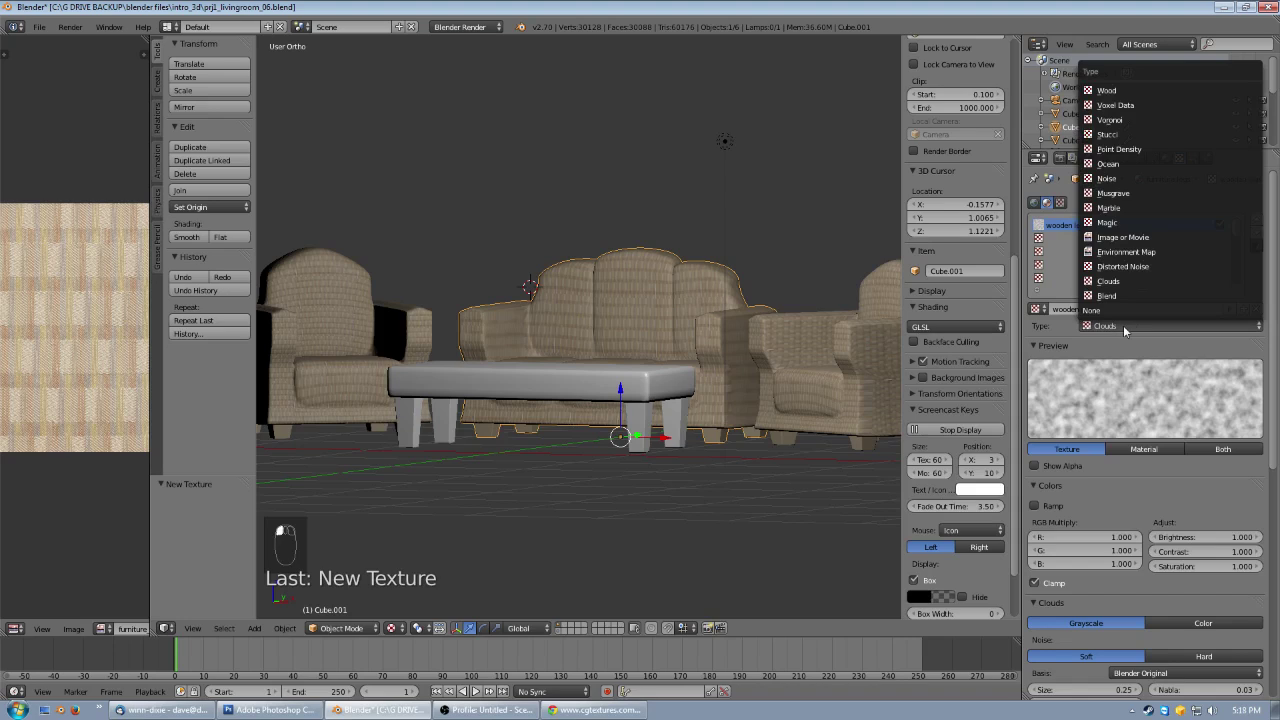
click(1126, 90)
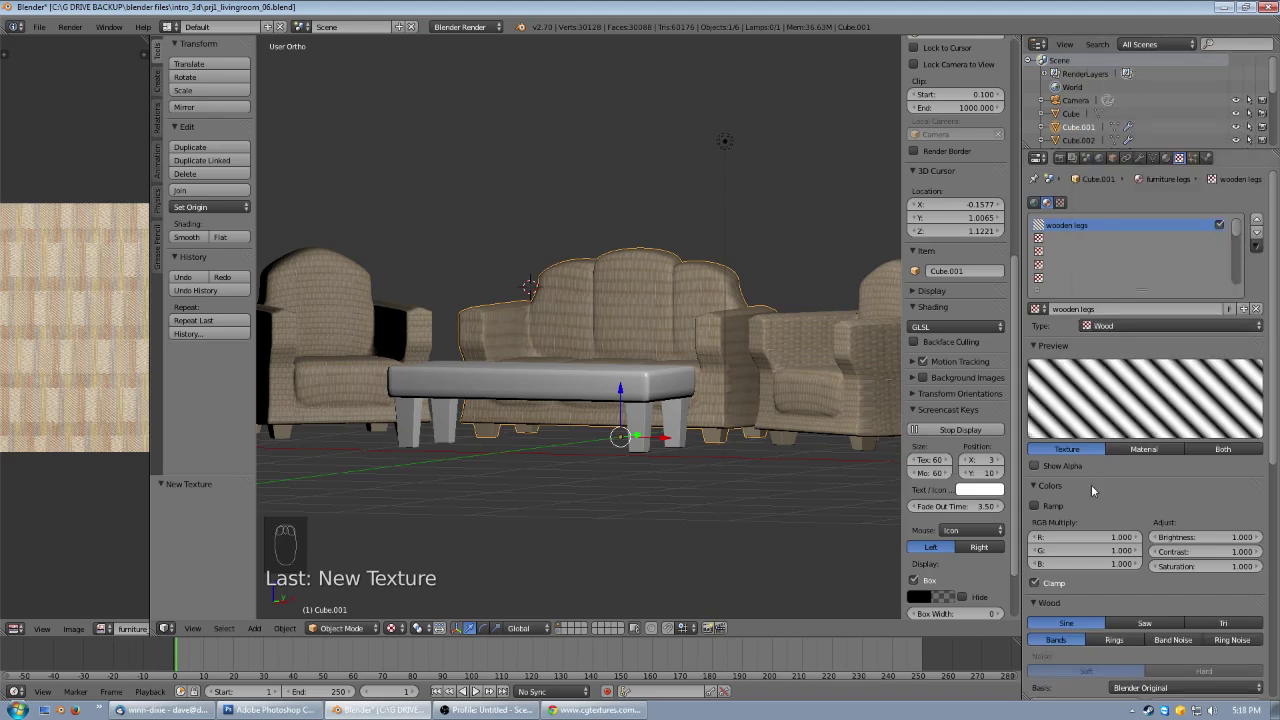
- Show the wooden legs texture and its material side by side in the preview, using the monkey as the preview object
click(1219, 450)
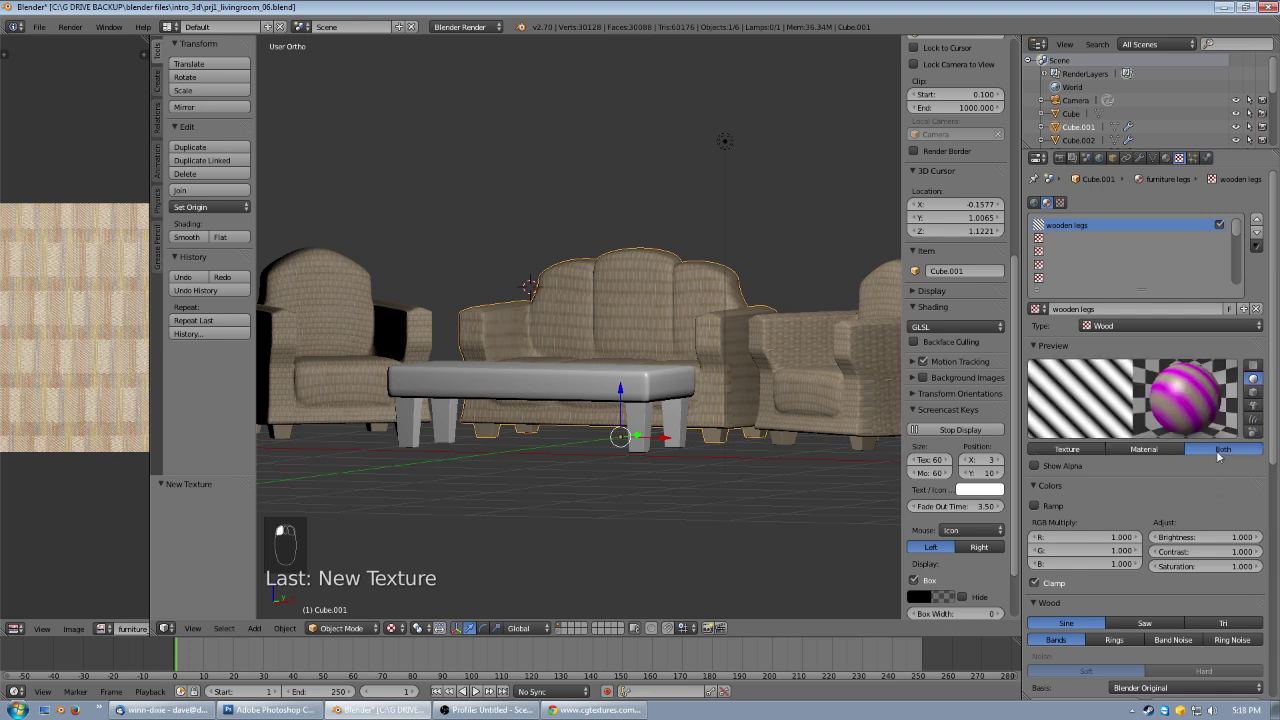
click(1079, 452)
click(1145, 451)
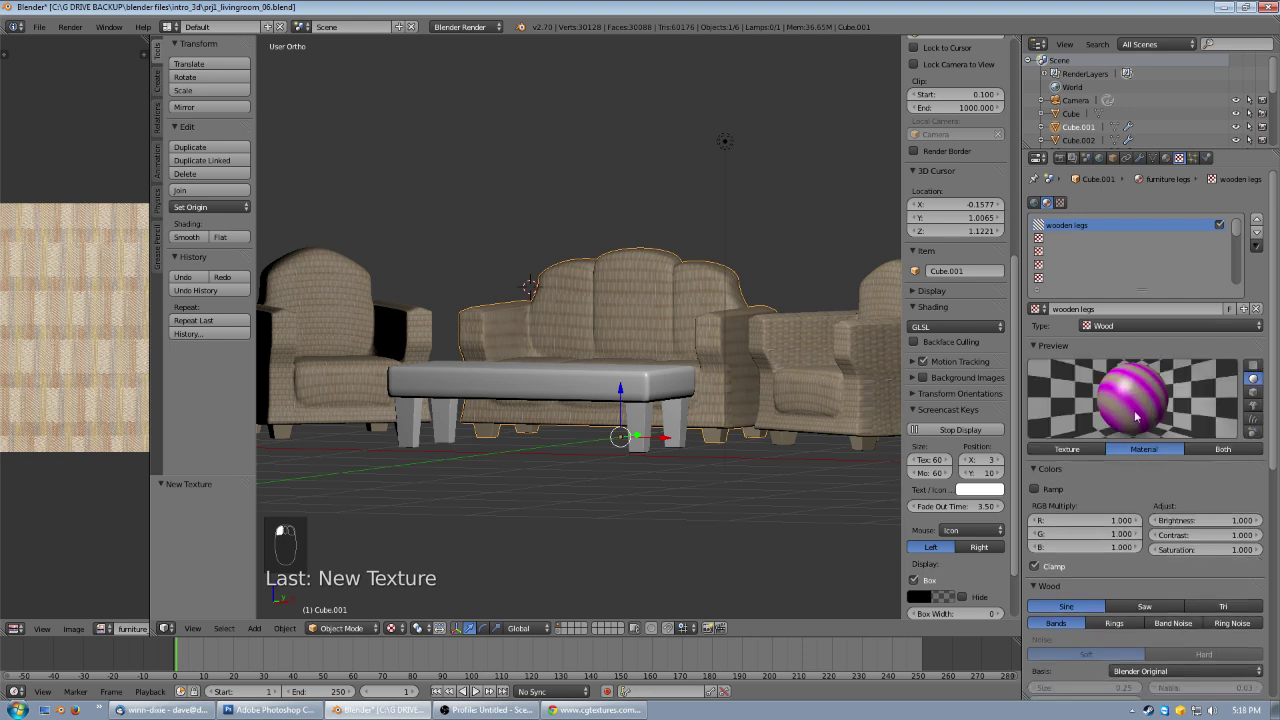
click(1254, 406)
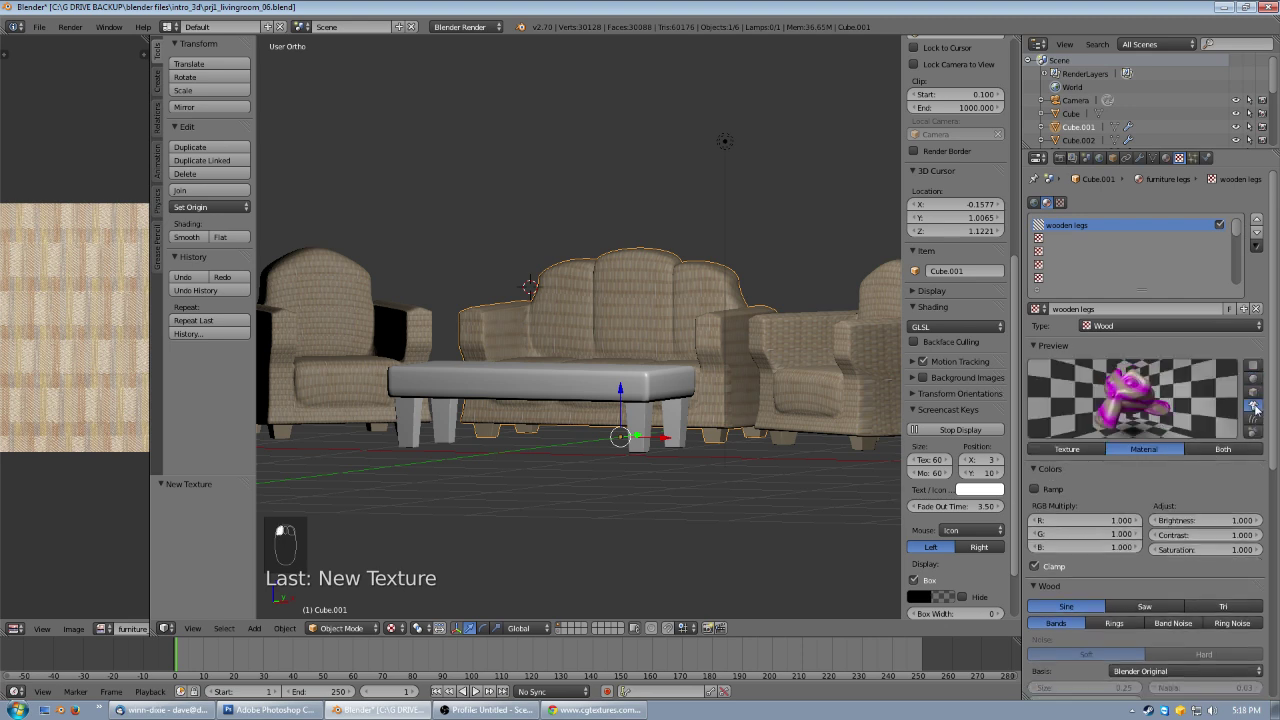
click(1222, 451)
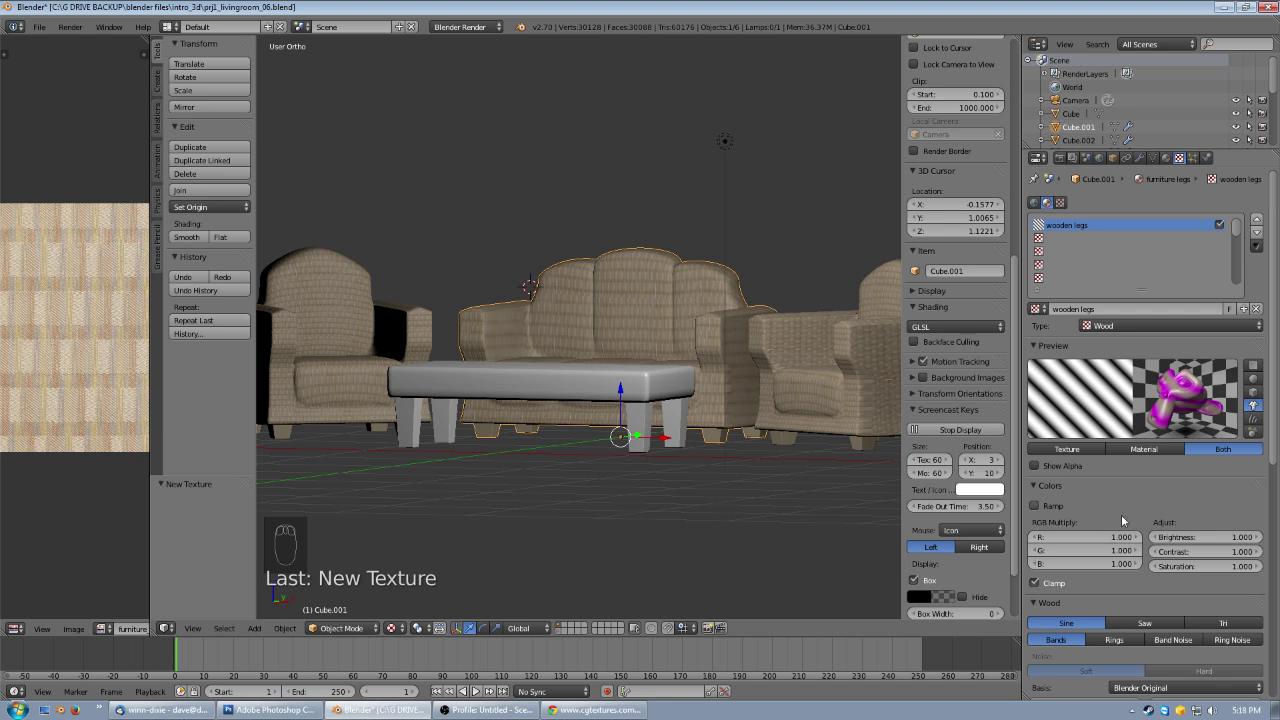
- Enable a color ramp on the wooden legs texture and make its first stop dark brown with alpha 1.000
click(1265, 653)
click(1052, 506)
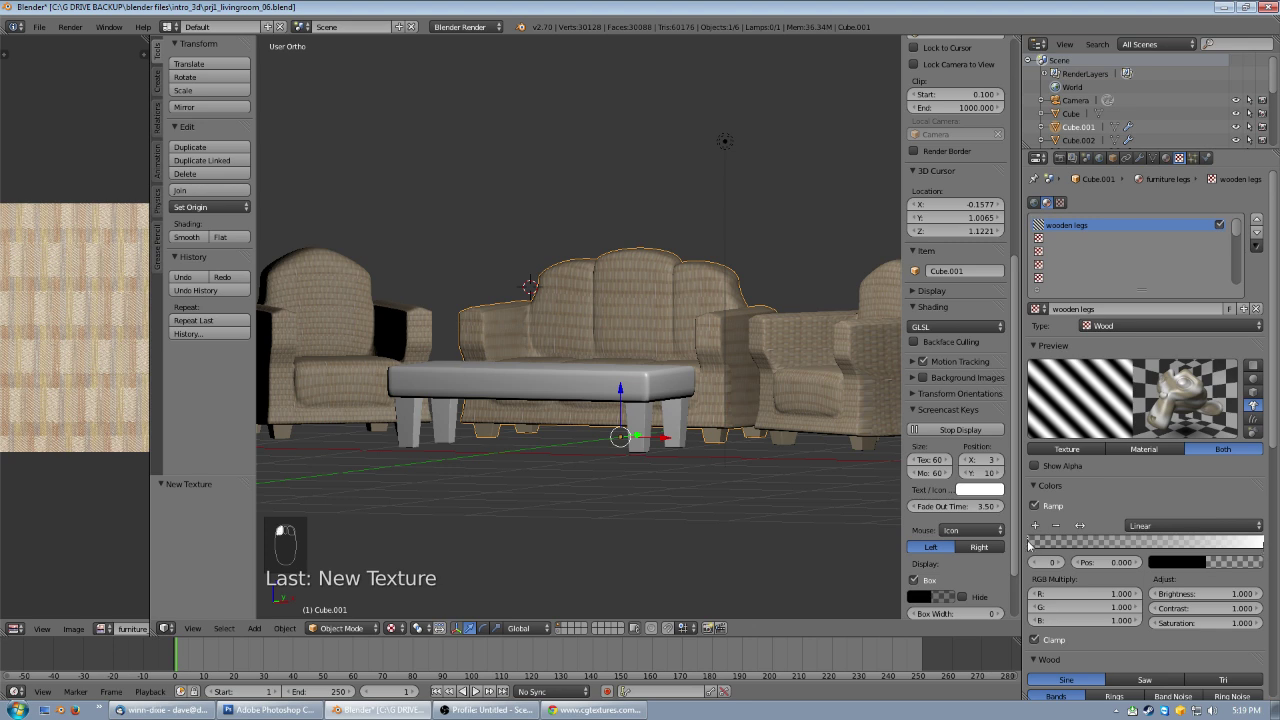
click(1234, 566)
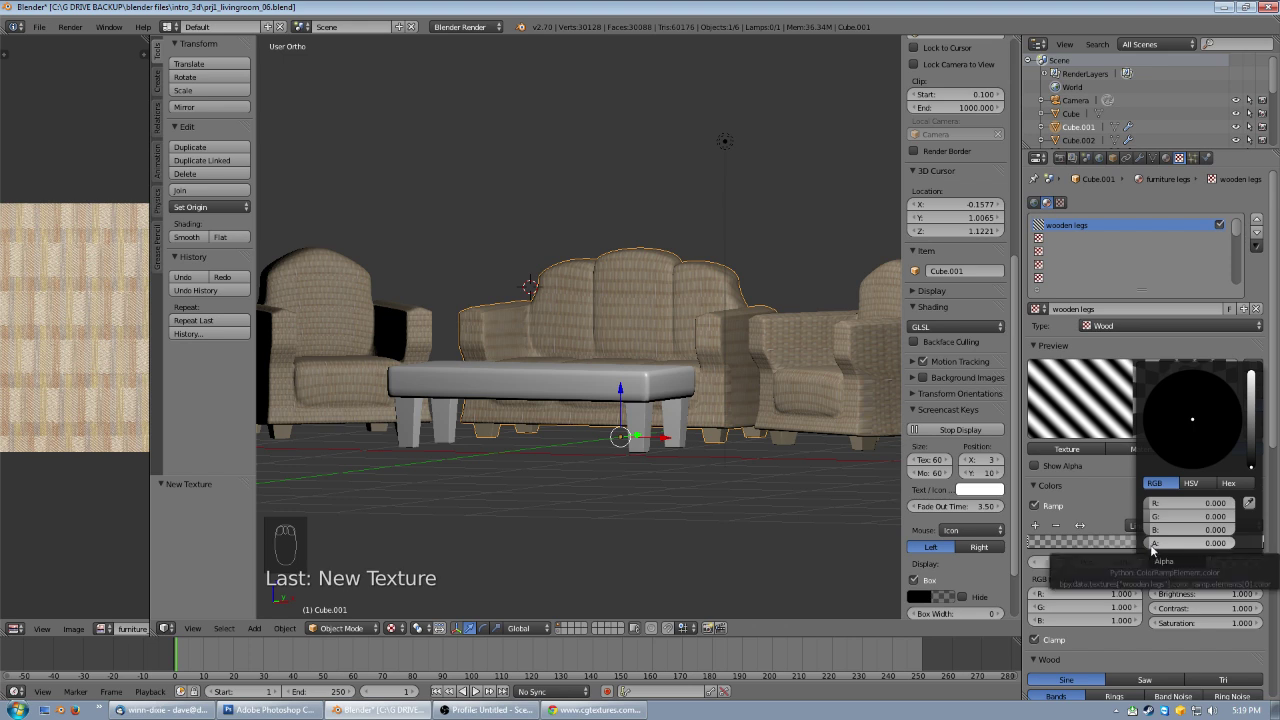
drag(1153, 549, 1249, 548)
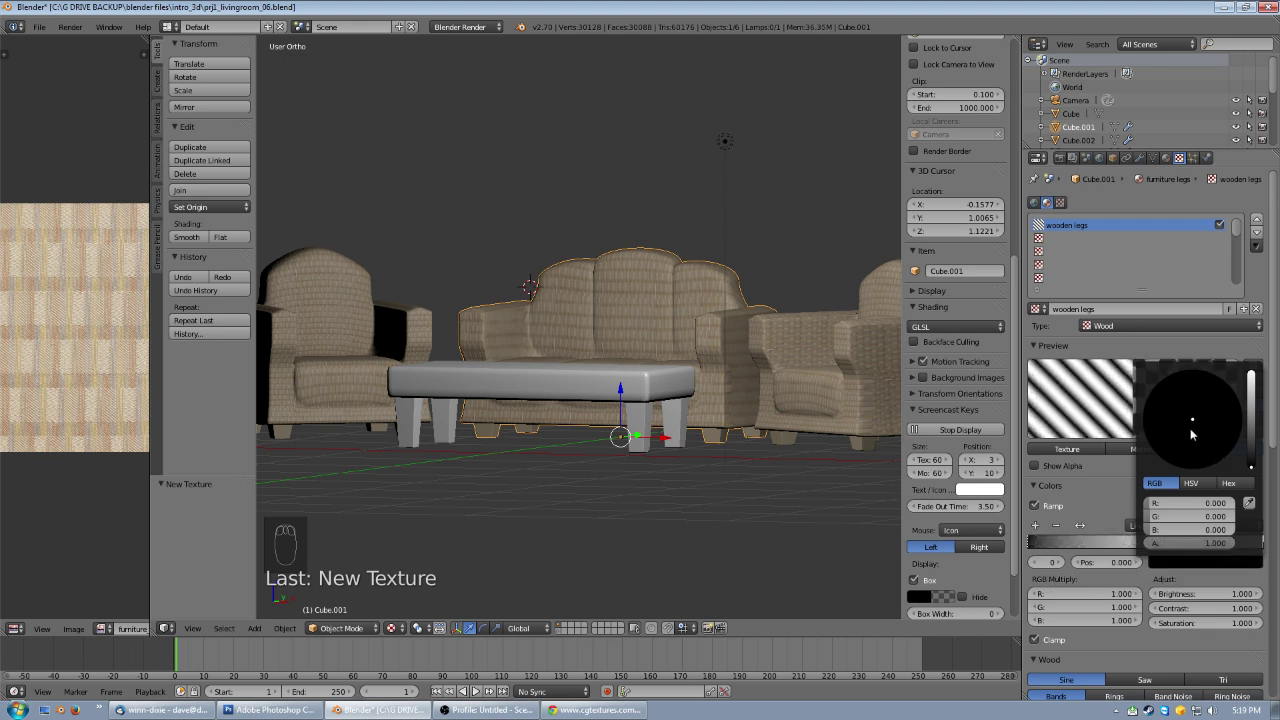
drag(1250, 466, 1251, 436)
click(1185, 450)
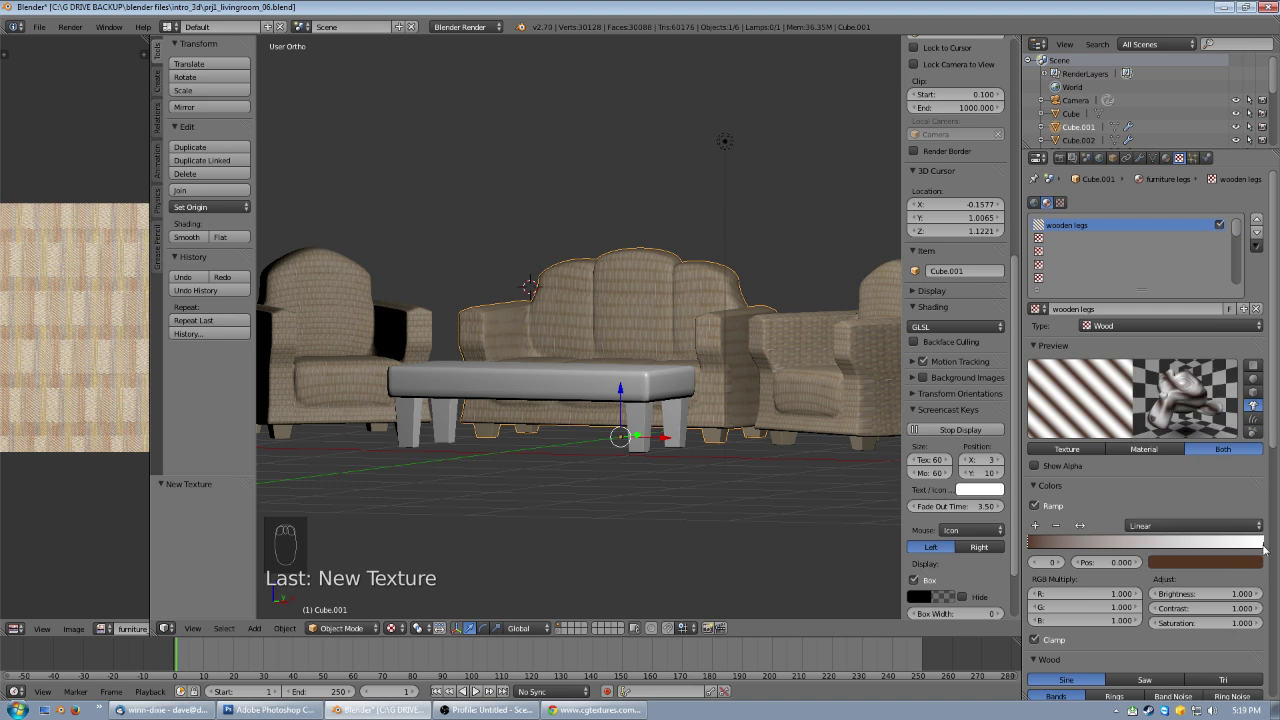
- Change the color ramp's end stop to a lighter, muted brown
click(1262, 547)
click(1258, 562)
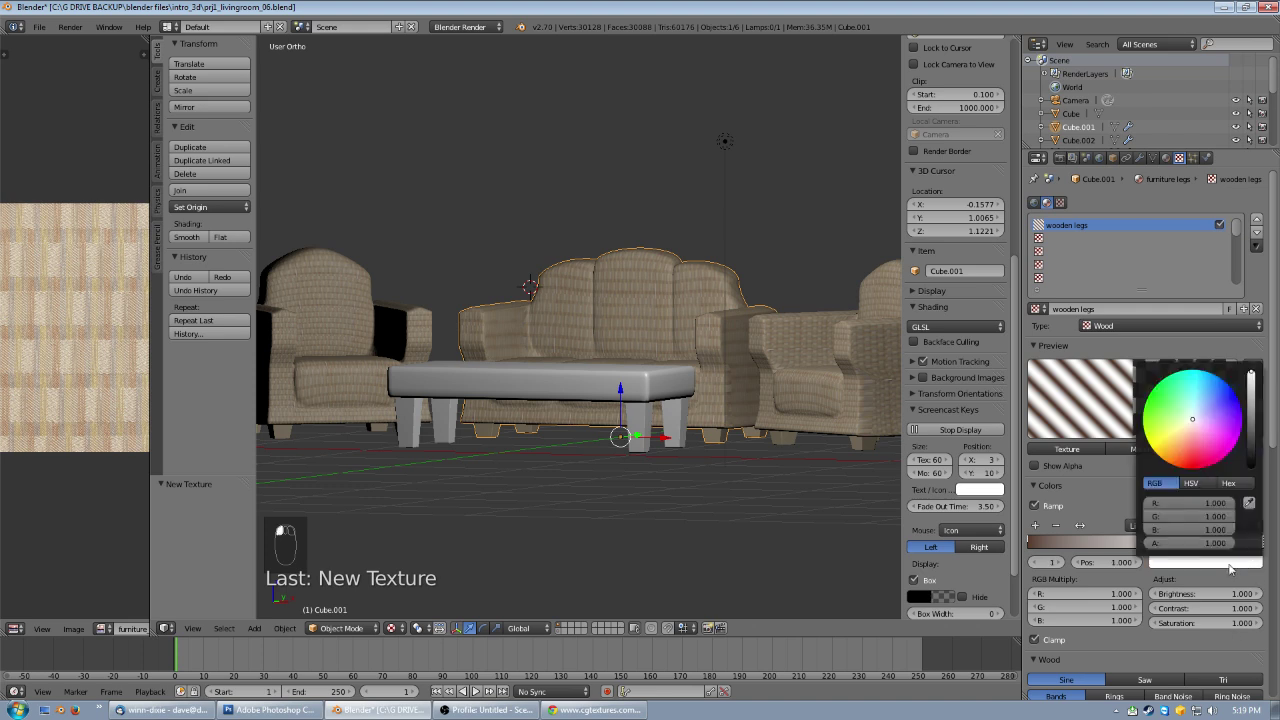
click(1182, 440)
drag(1182, 440, 1182, 455)
drag(1253, 393, 1253, 422)
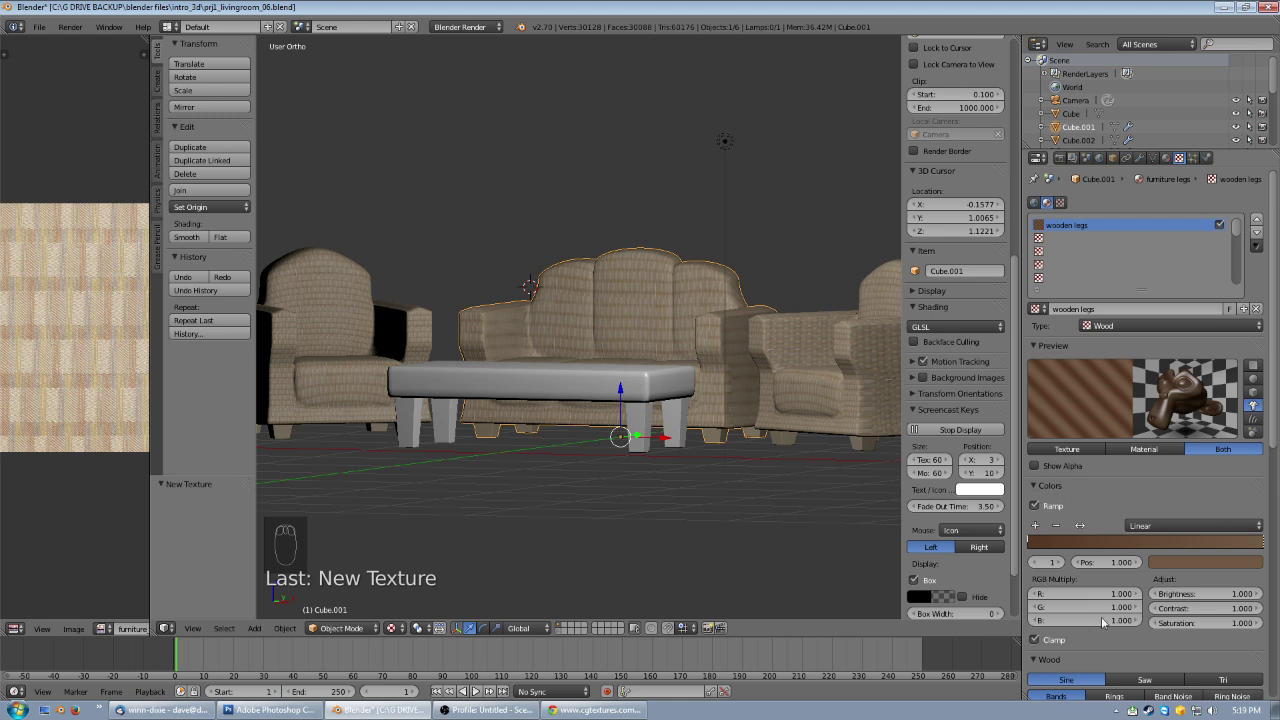
- Collapse the color settings and set the wood texture's wave shape to Tri after comparing it with Sine and Saw
scroll(1087, 613, down, 2)
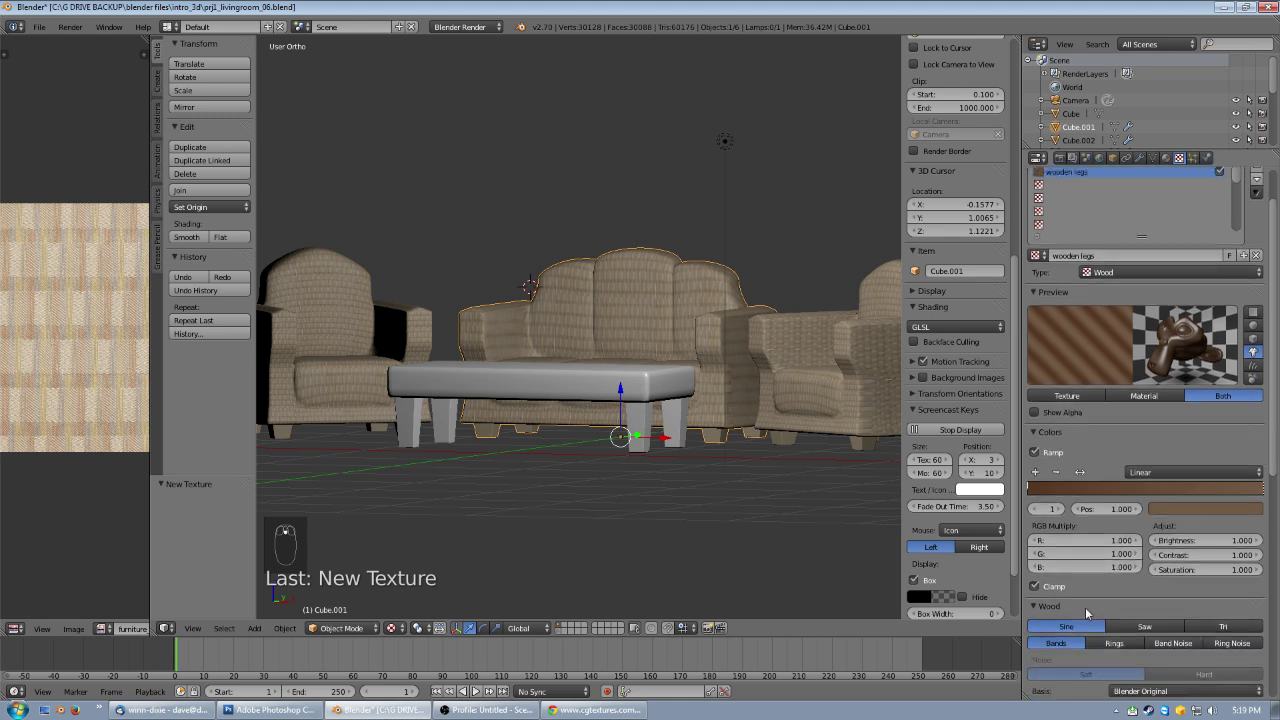
click(1052, 436)
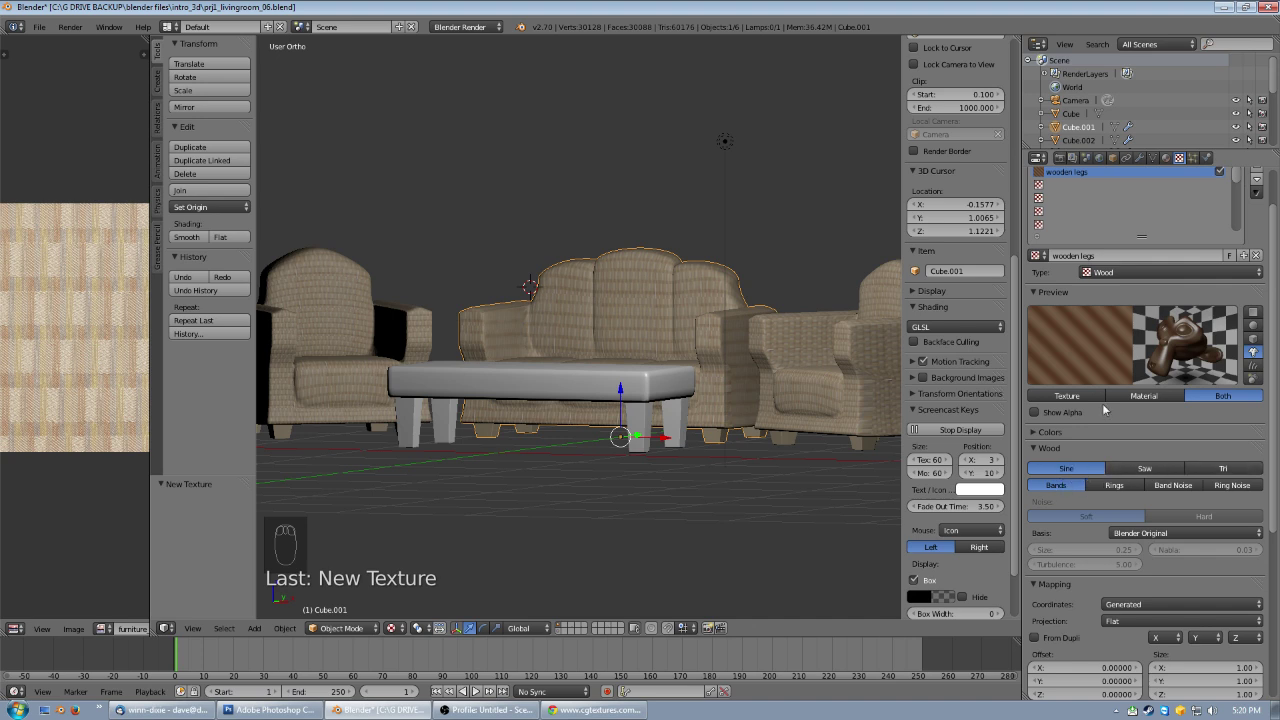
click(1145, 469)
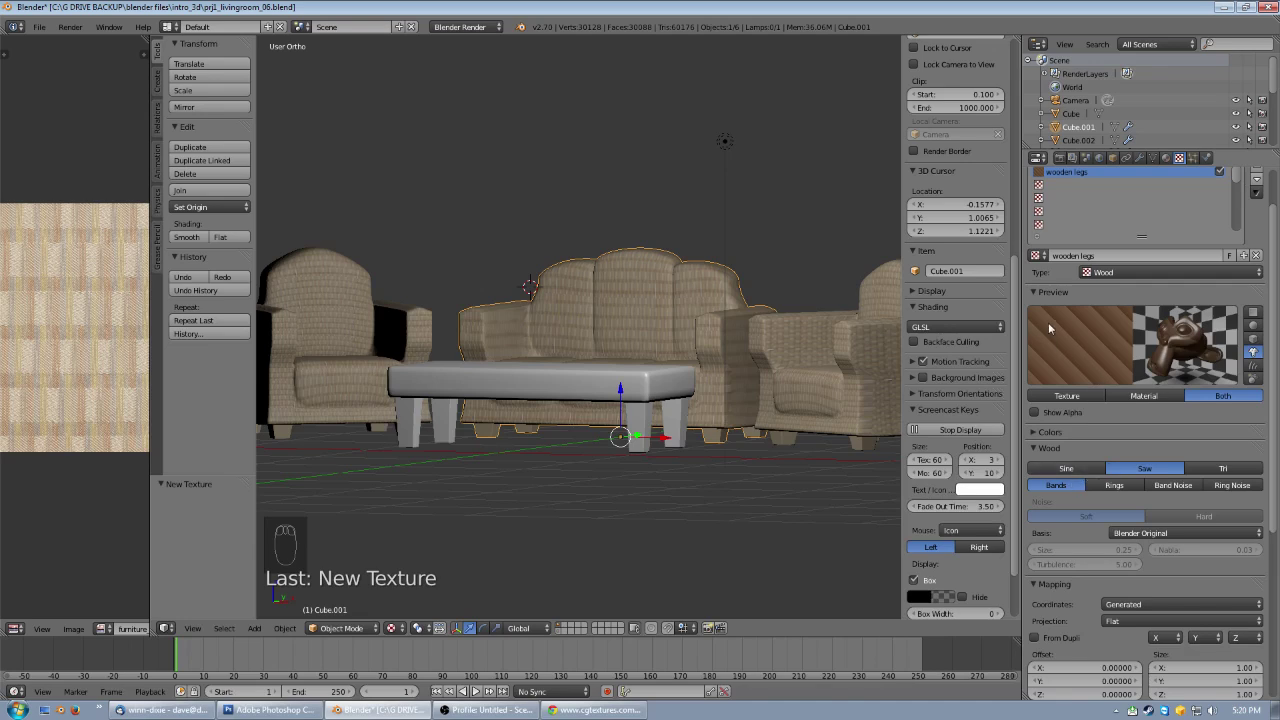
click(1224, 470)
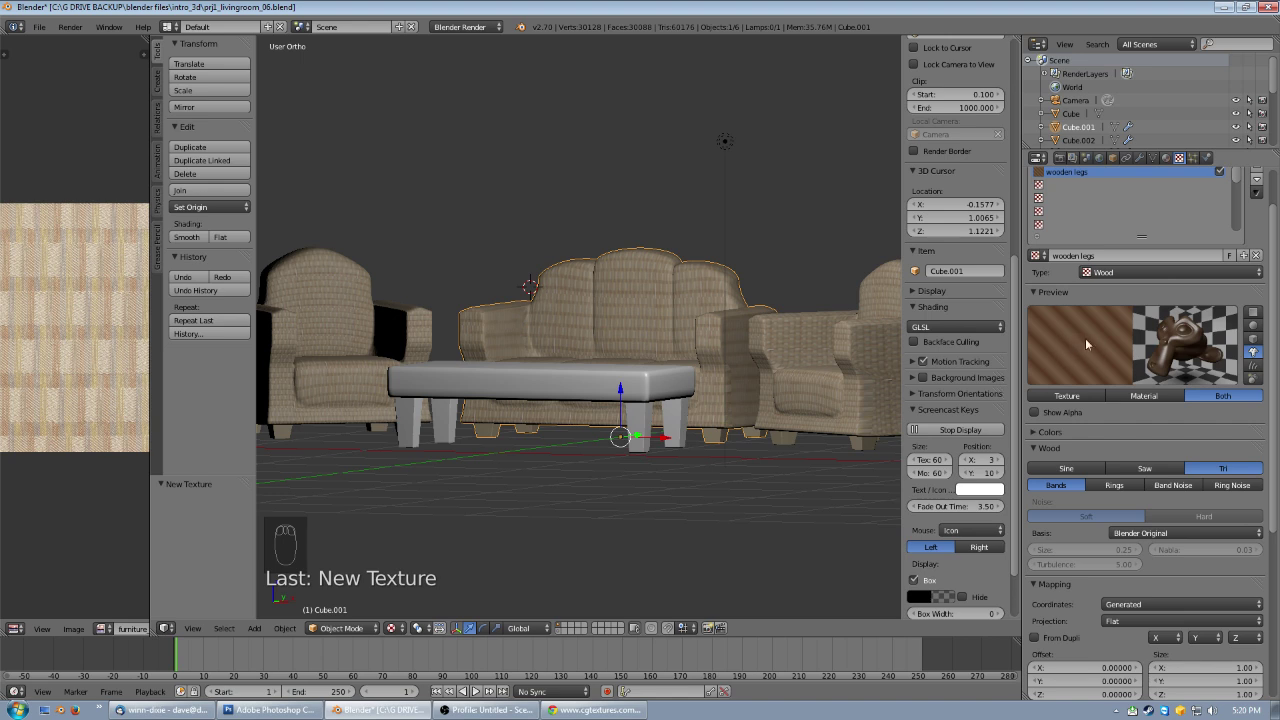
click(1143, 468)
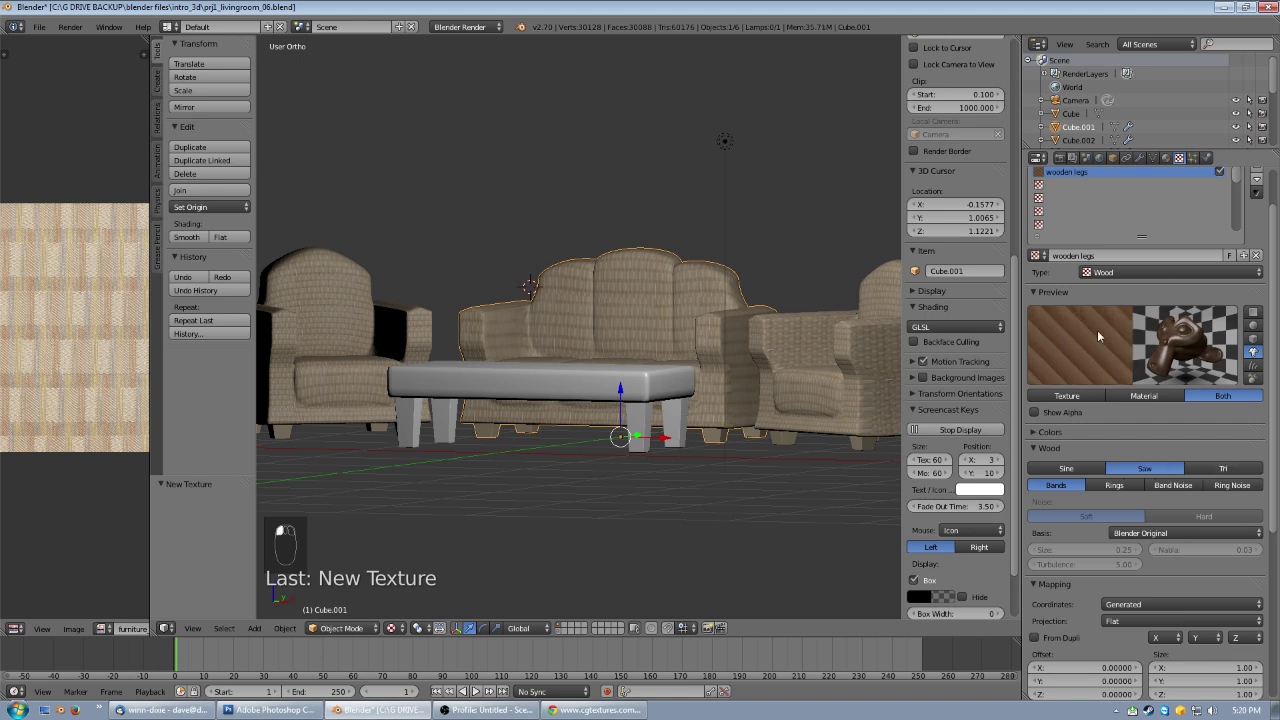
click(1066, 468)
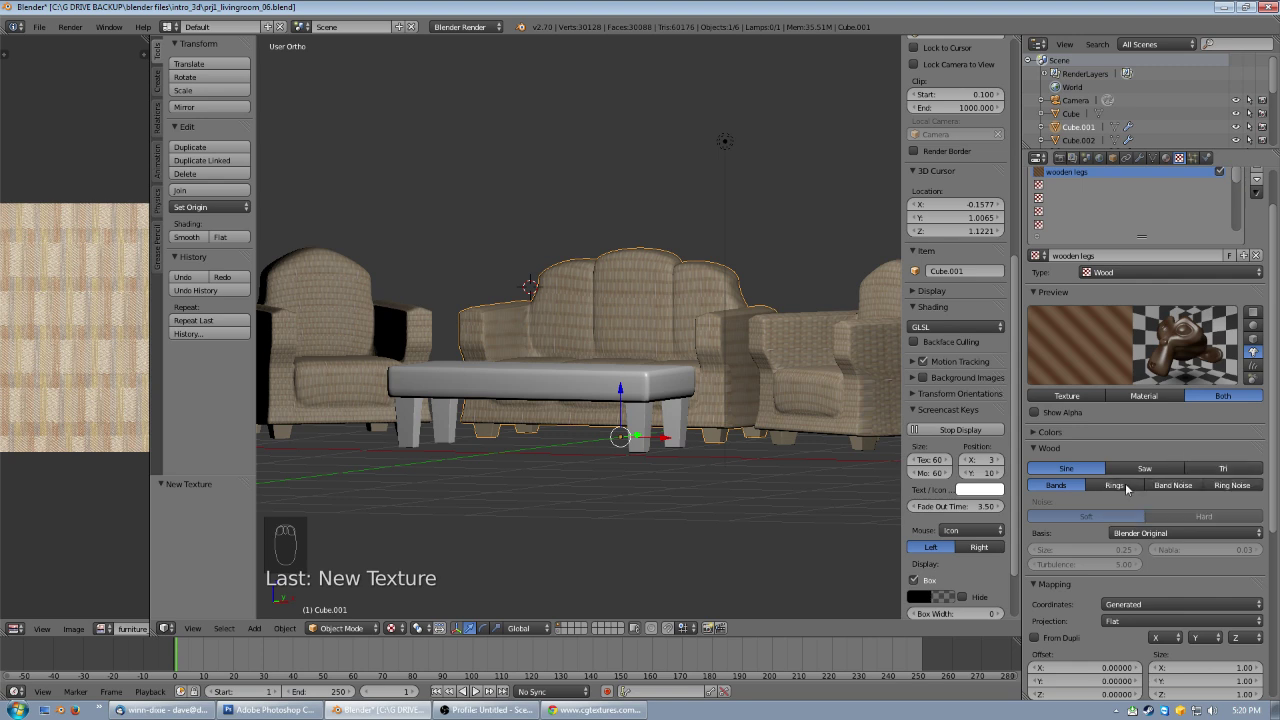
click(1221, 467)
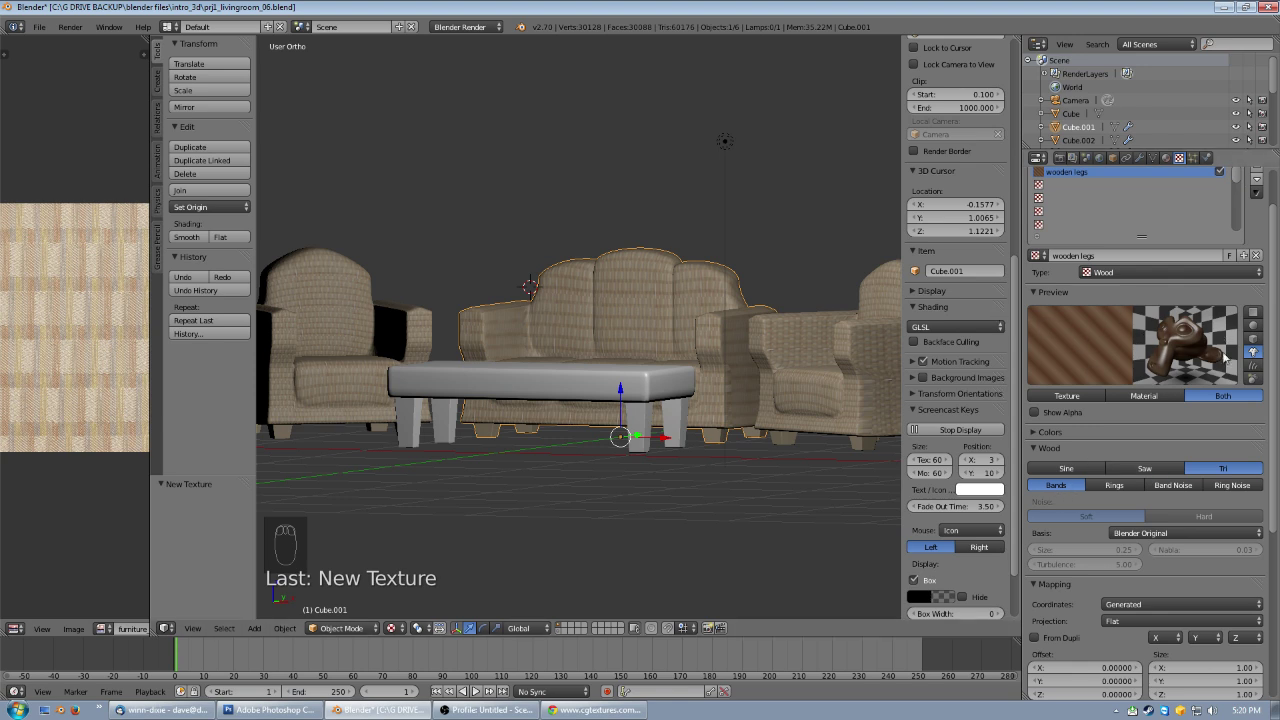
- Try the Rings wood pattern, previewing it on the sphere and the monkey
click(1254, 326)
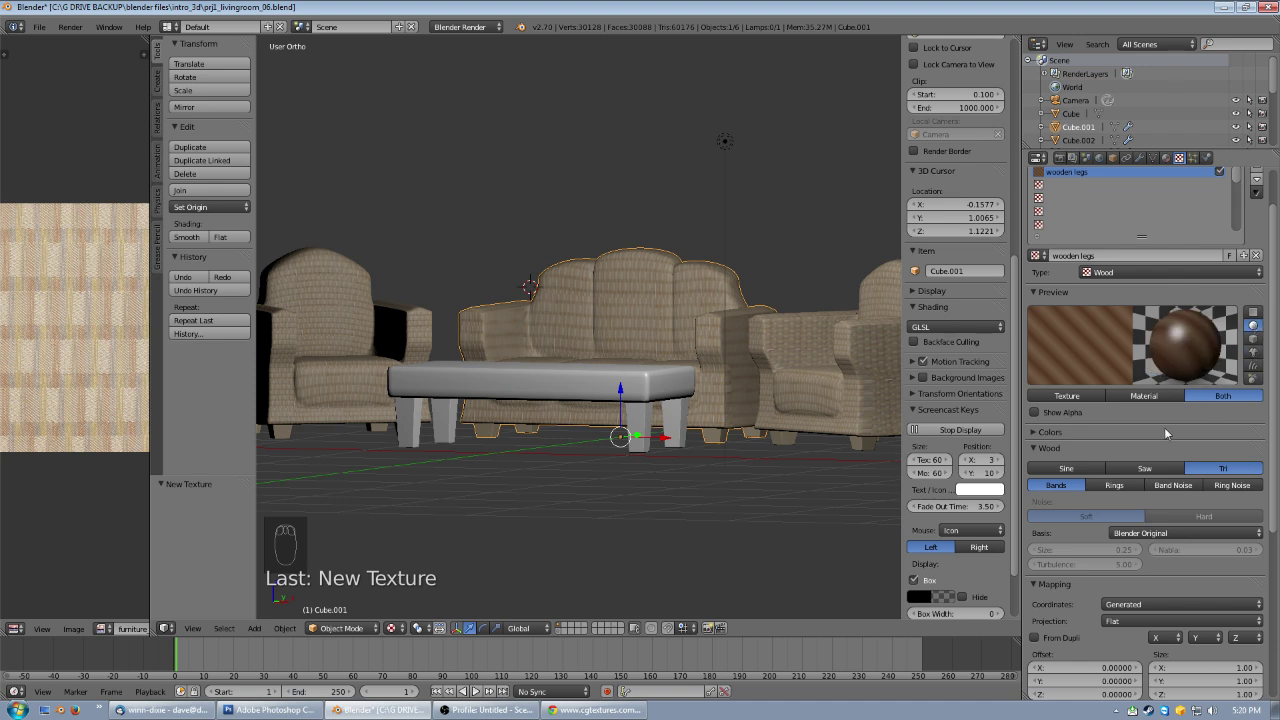
click(1121, 488)
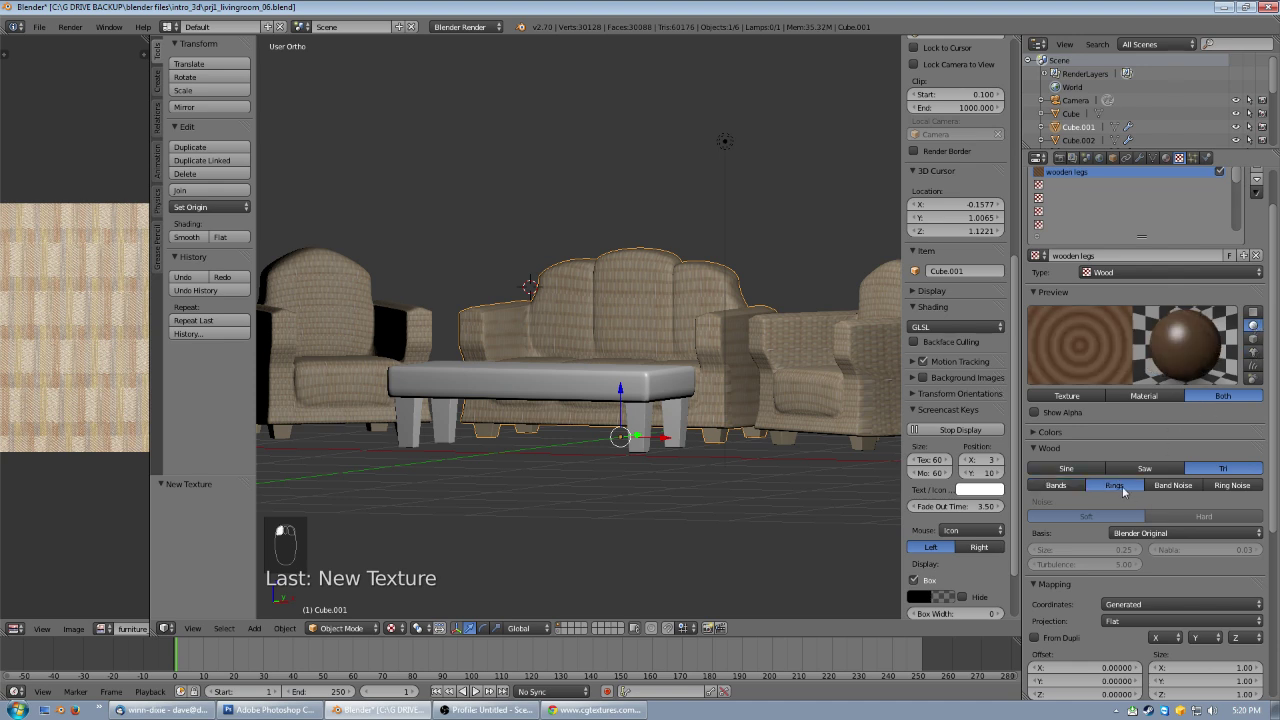
click(1255, 353)
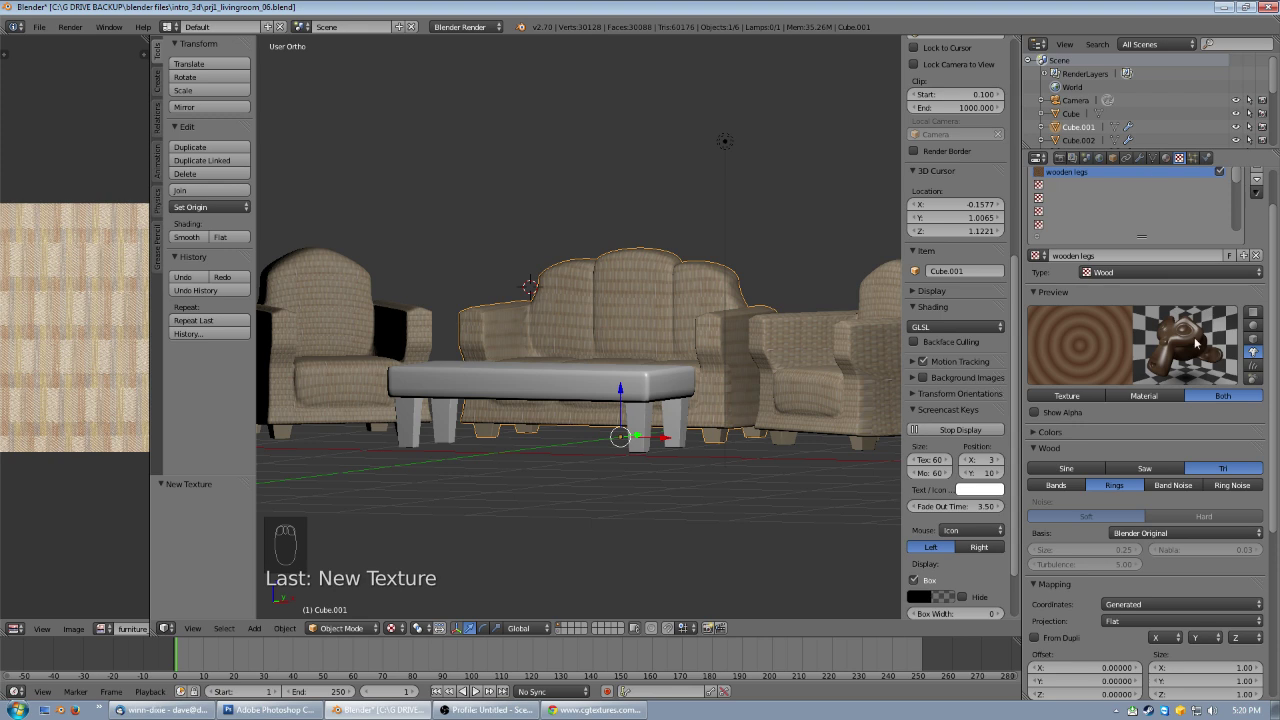
- Set the furniture legs material's specular intensity to 0
click(1166, 158)
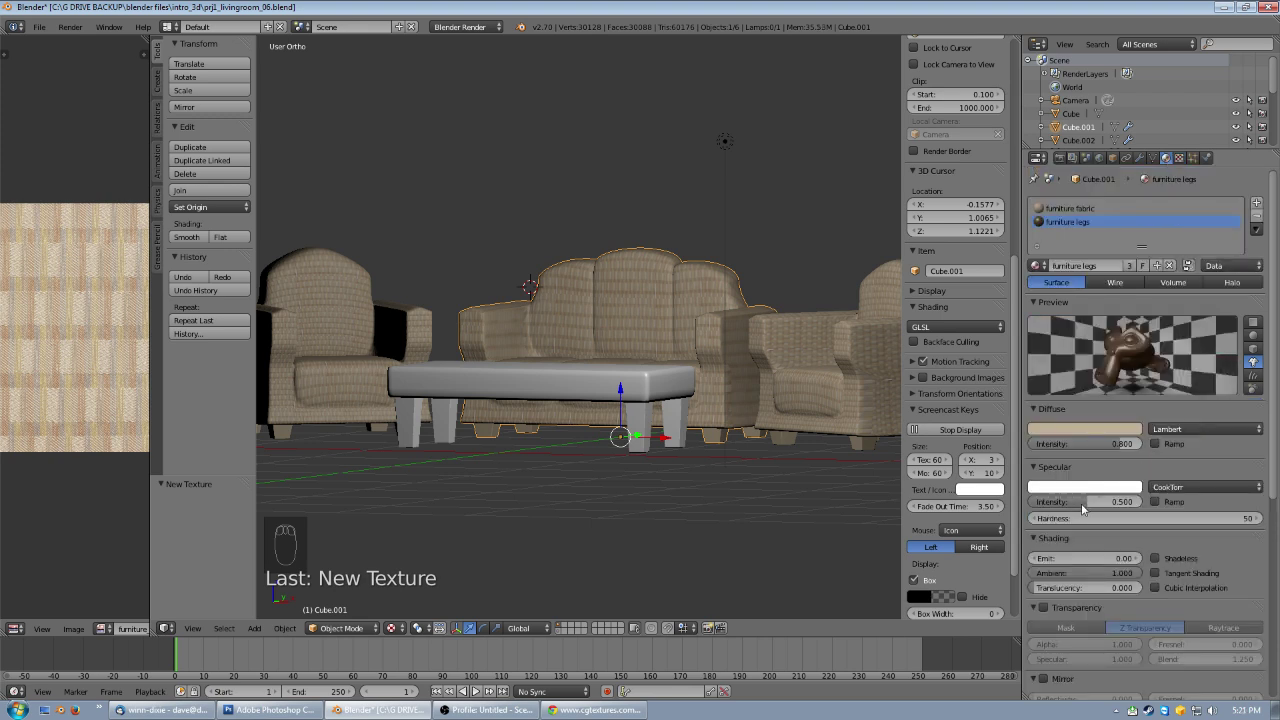
drag(1086, 508, 1055, 506)
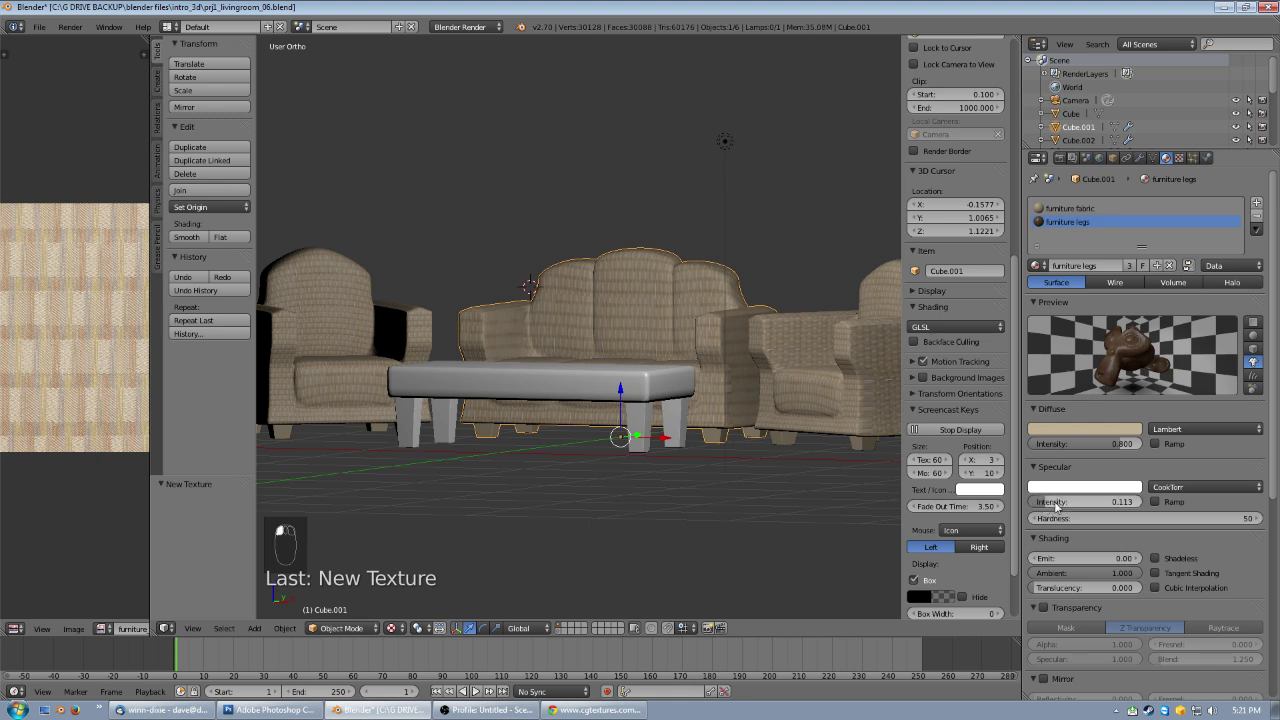
key(KP_0)
key(KP_Enter)
click(1065, 514)
click(1065, 504)
text(0)
key(KP_Enter)
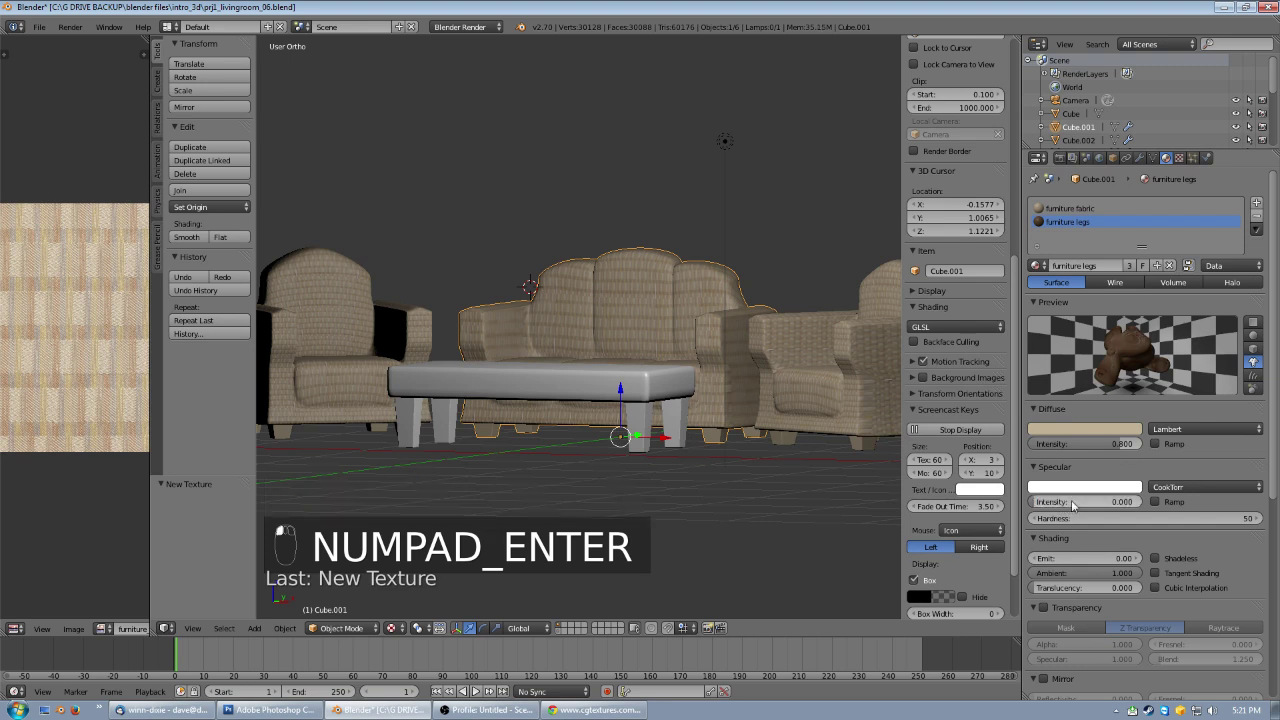
- Return to the wooden legs texture and set its pattern to Ring Noise after comparing it with Bands and Band Noise
click(1181, 159)
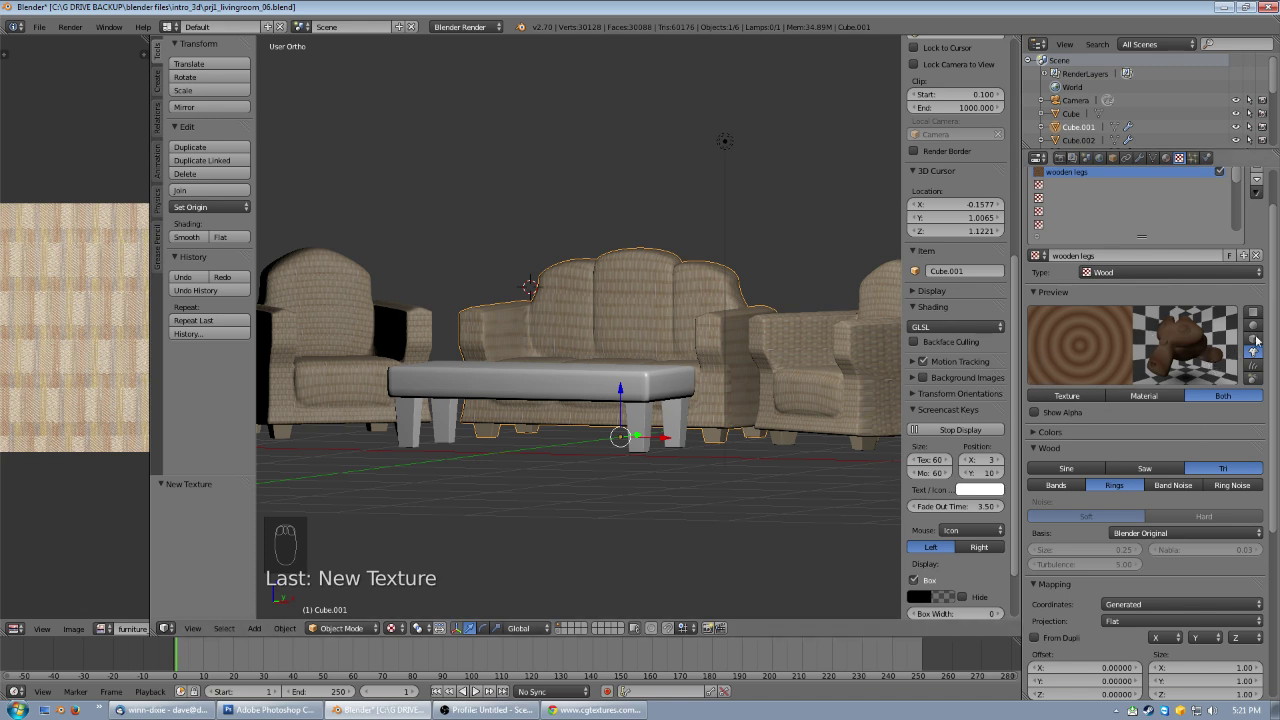
click(1168, 487)
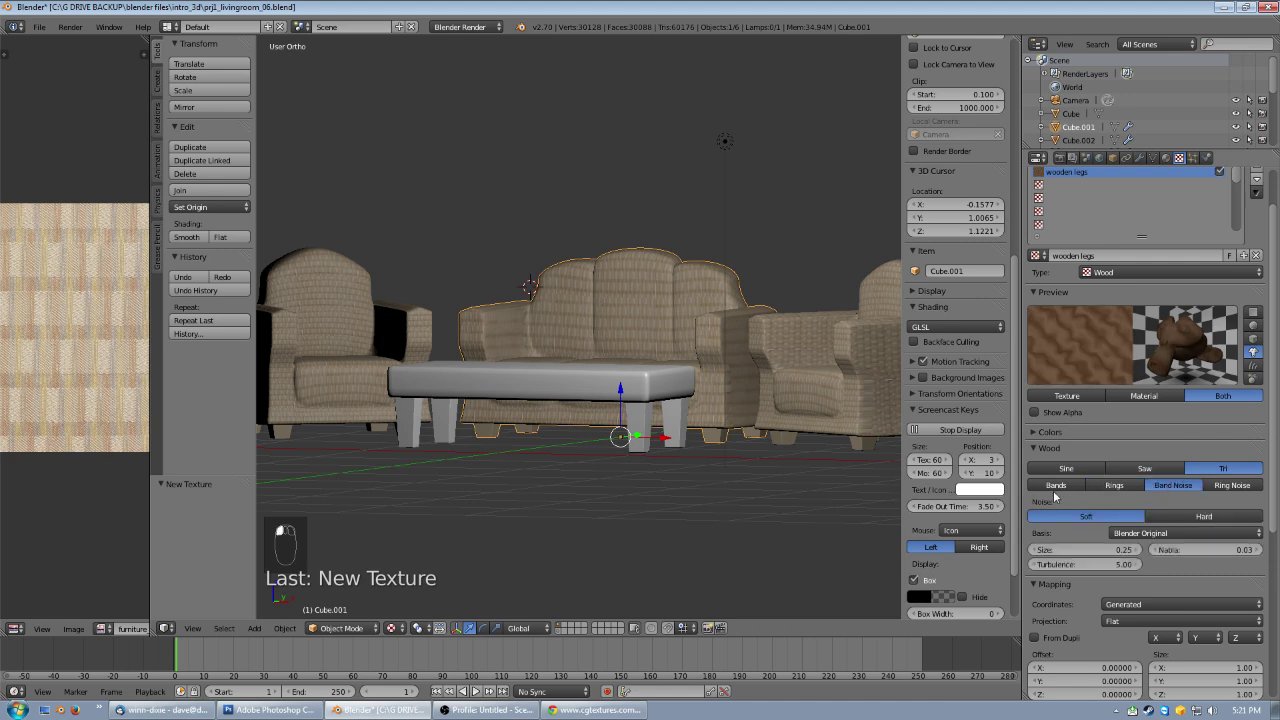
click(1072, 489)
click(1177, 487)
click(1233, 486)
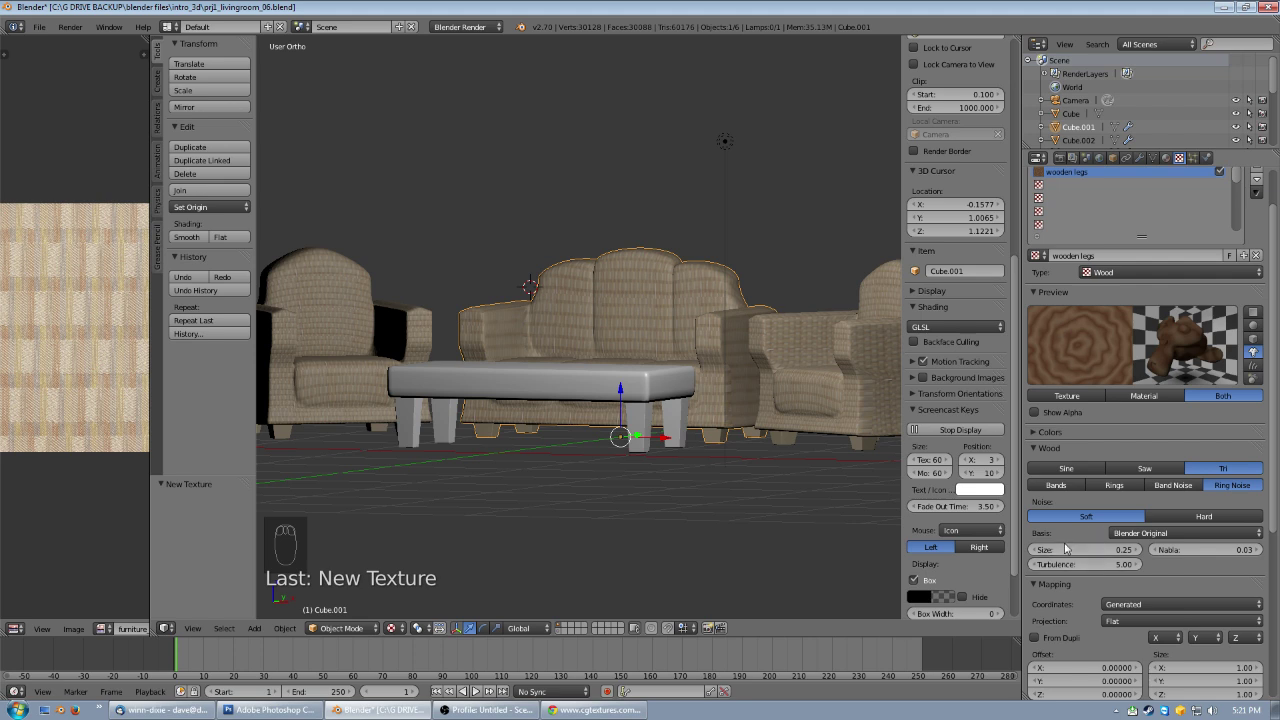
- Try higher turbulence values of about 44 and 20 on the ring noise, settling on size 0.34 and turbulence 5
drag(1122, 556, 1159, 554)
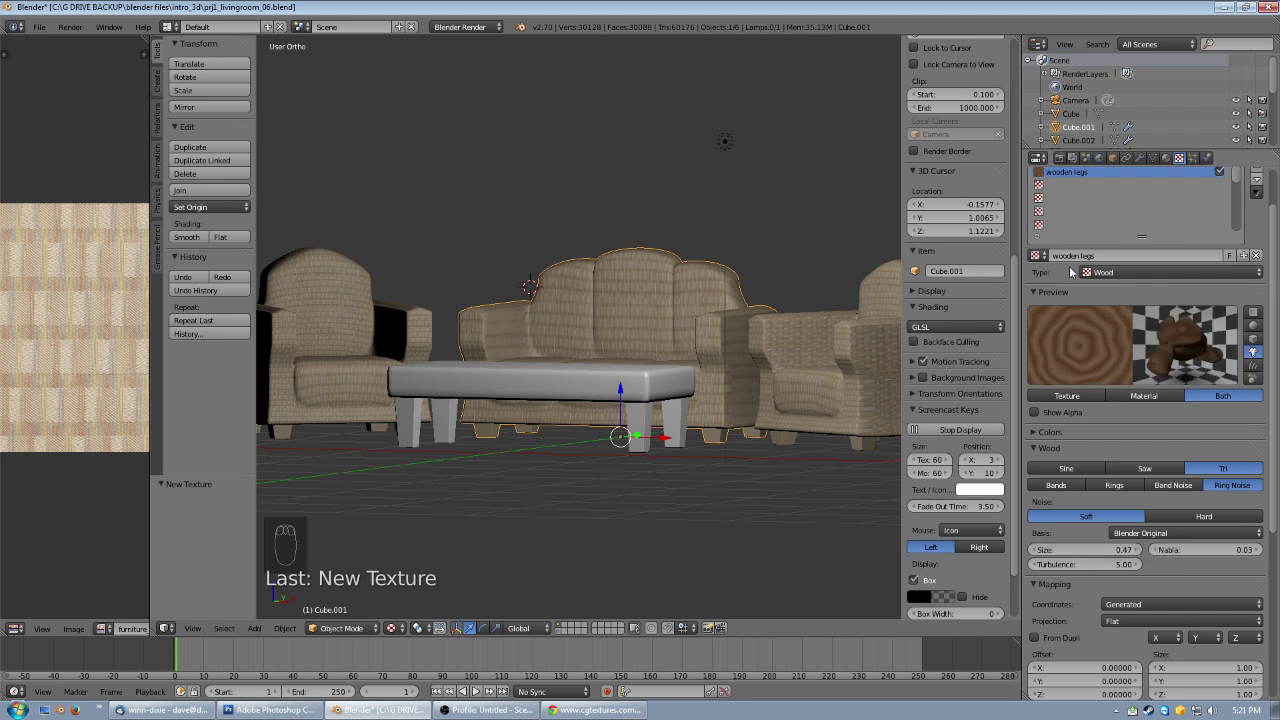
drag(1115, 566, 1276, 557)
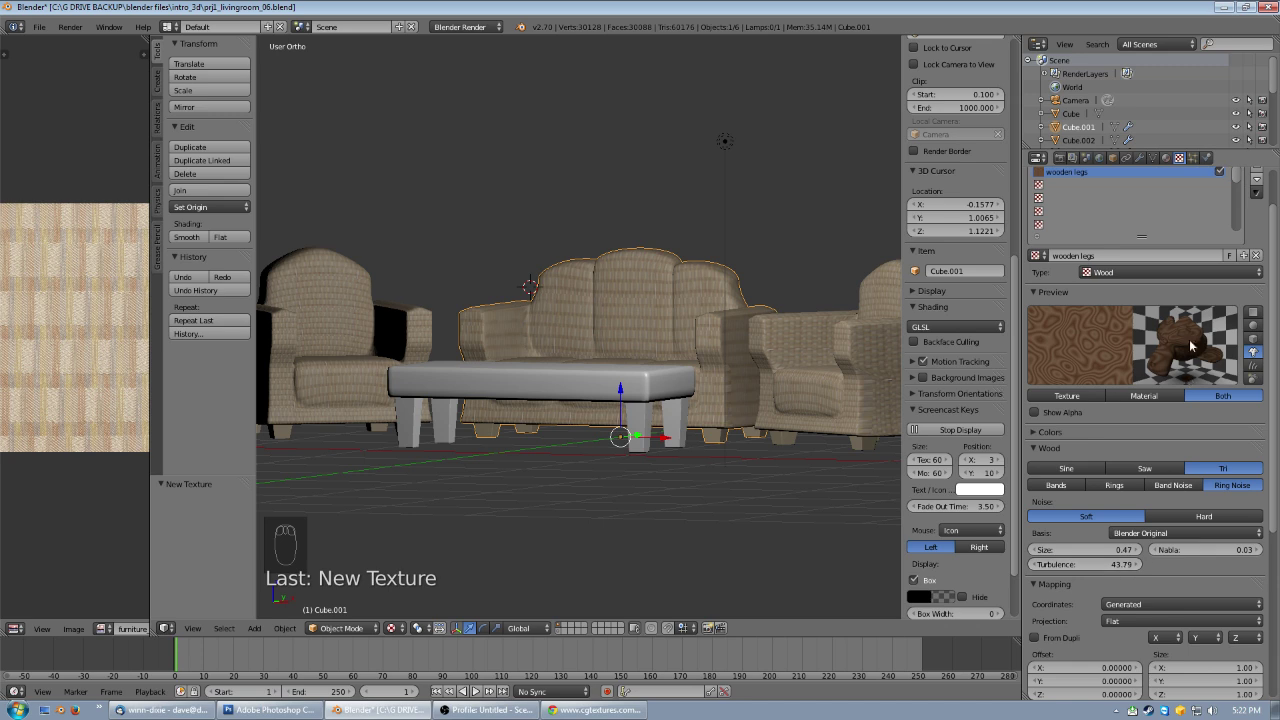
mouse_move(1111, 570)
mouse_down()
mouse_move(1079, 566)
mouse_move(1098, 550)
mouse_move(1150, 551)
mouse_move(1103, 550)
mouse_up()
text(20)
key(Return)
click(1112, 566)
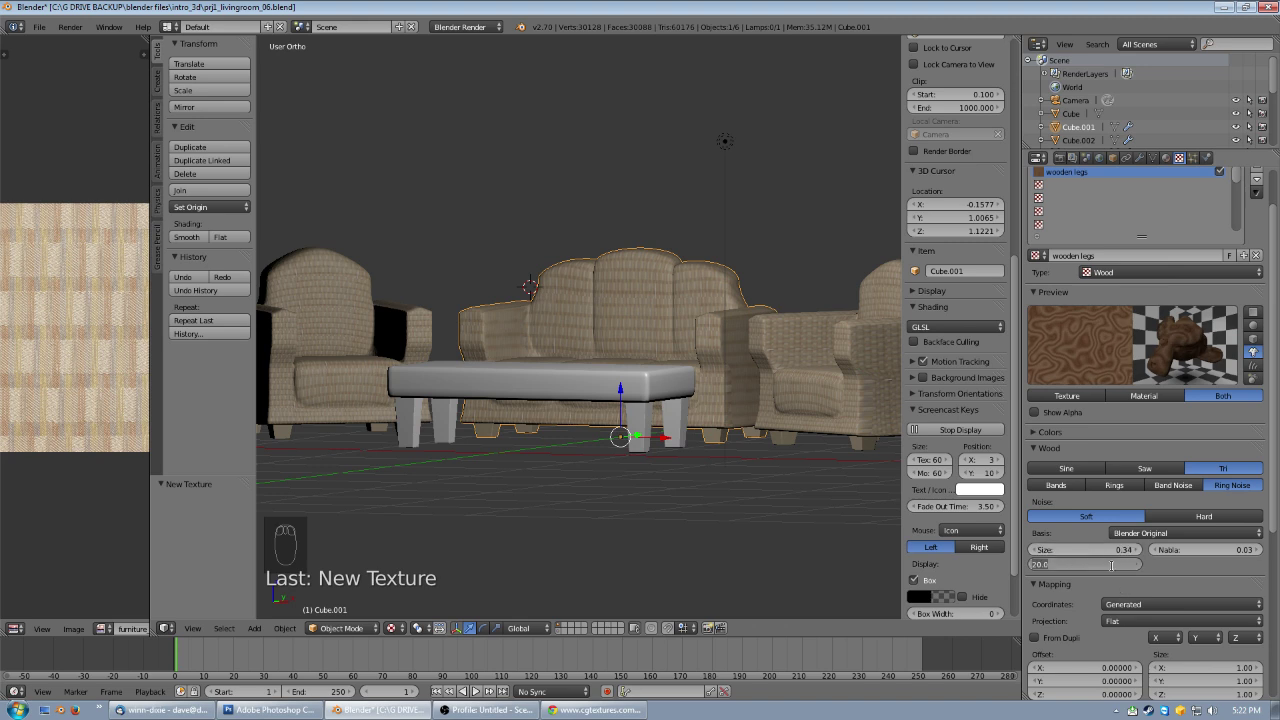
text(5)
key(Return)
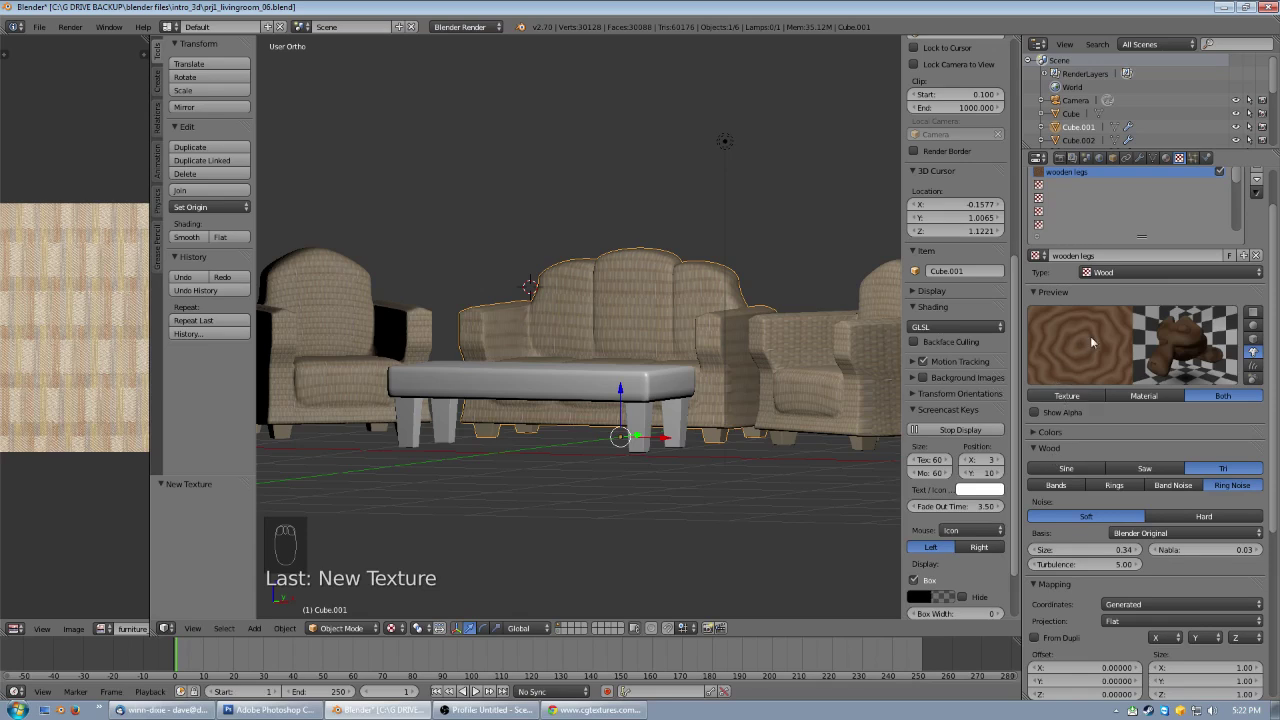
- Stretch the wood grain by setting the texture mapping's X size to 5
scroll(1150, 585, down, 2)
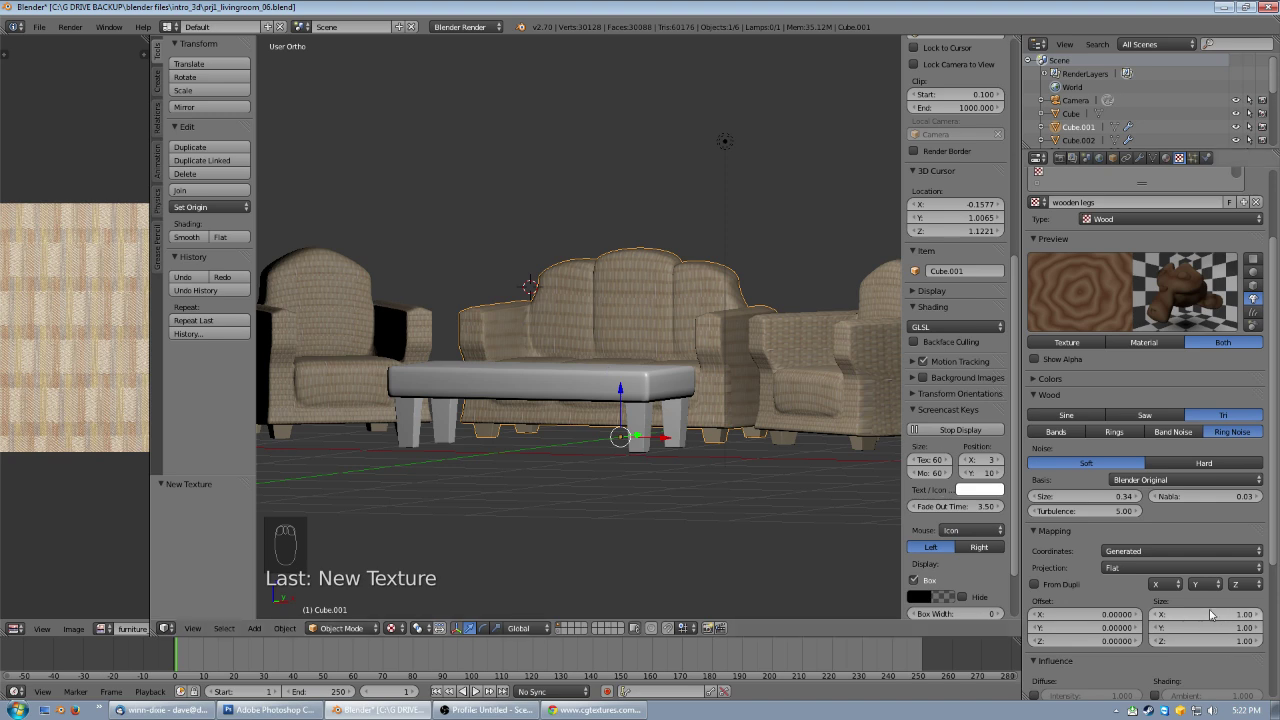
drag(1213, 622, 1275, 617)
drag(1215, 616, 1279, 617)
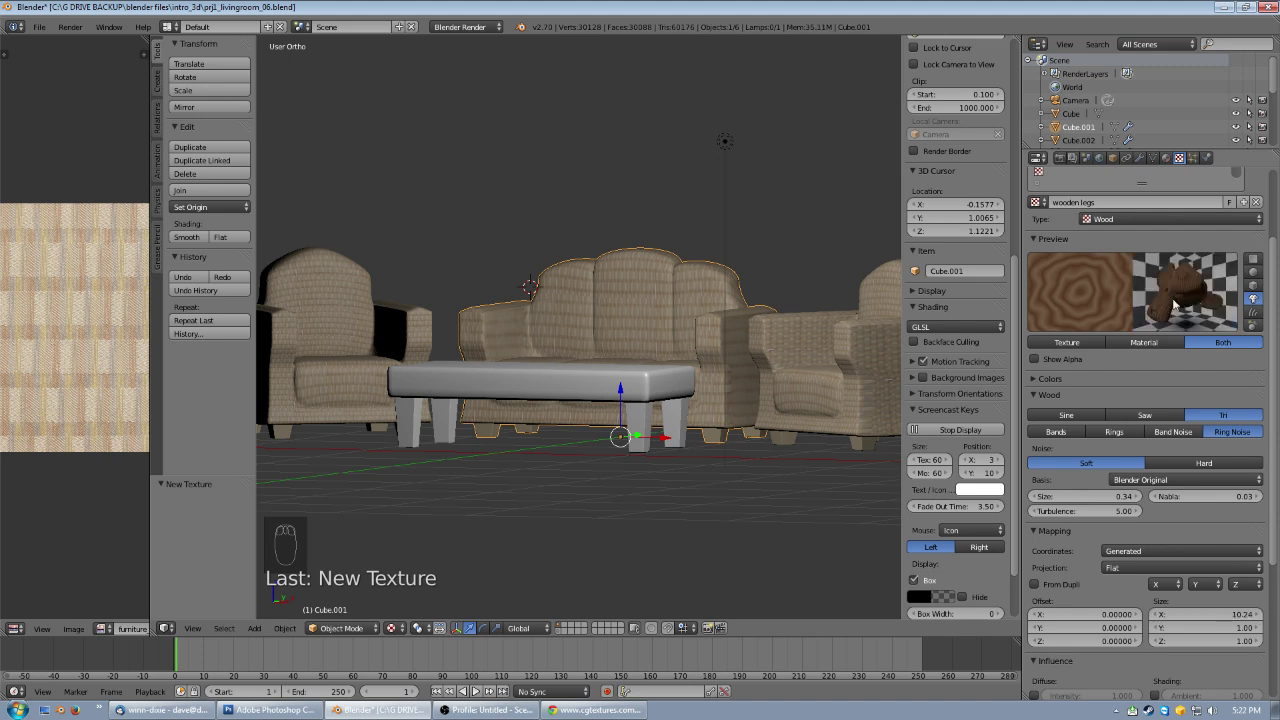
click(1215, 614)
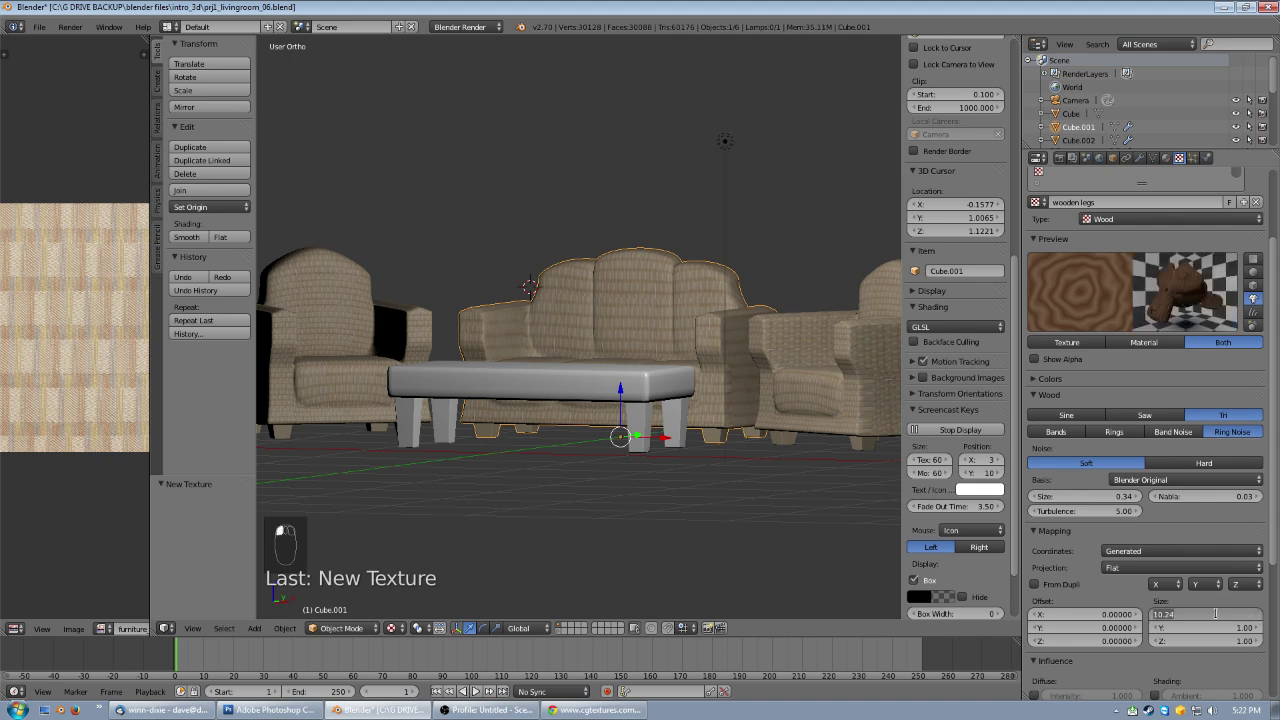
text(5)
key(Return)
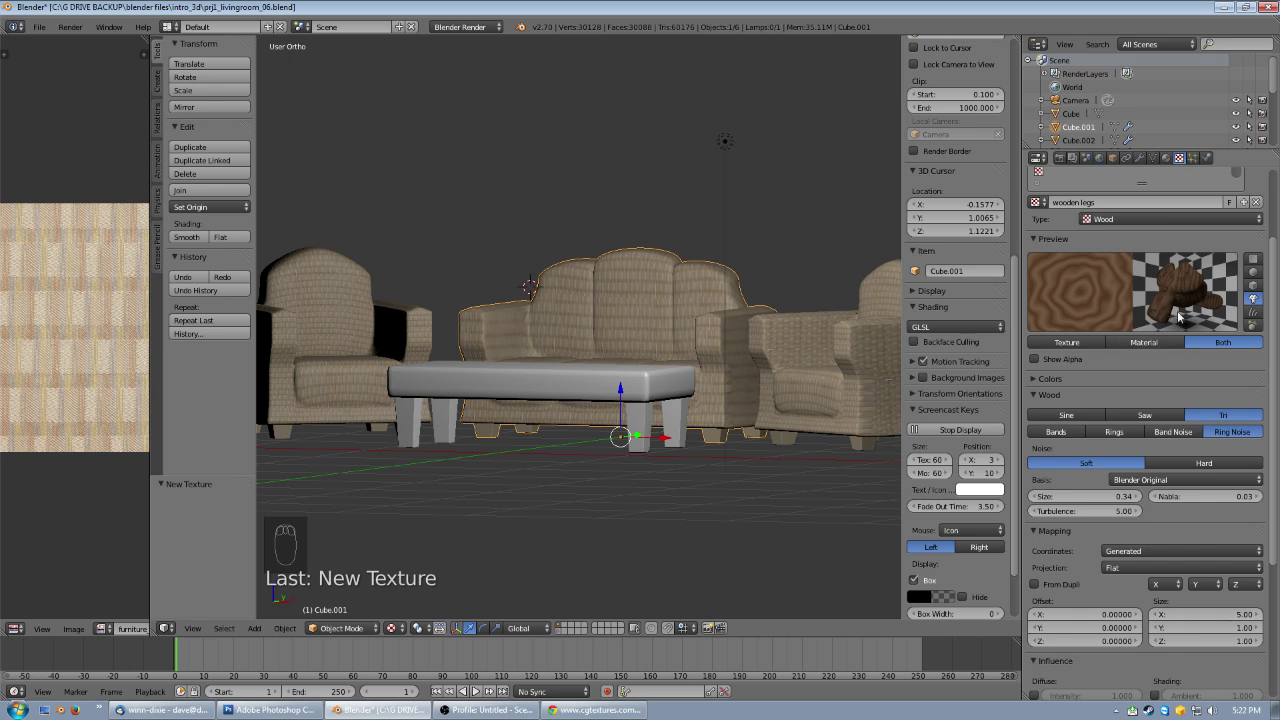
- Set the furniture legs material's specular intensity to 0.1 and its hardness to 20
scroll(1180, 335, up, 2)
click(1167, 160)
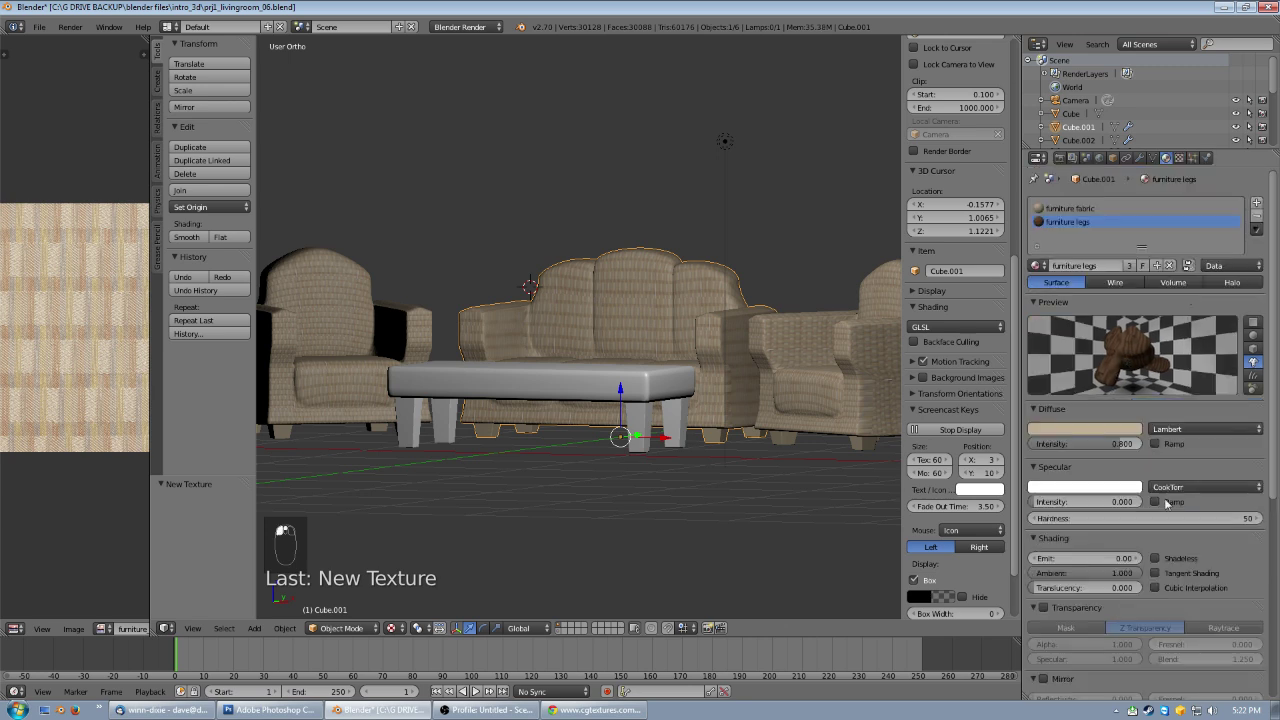
drag(1037, 506, 1069, 510)
click(1094, 508)
text(0.1)
key(Return)
click(1145, 522)
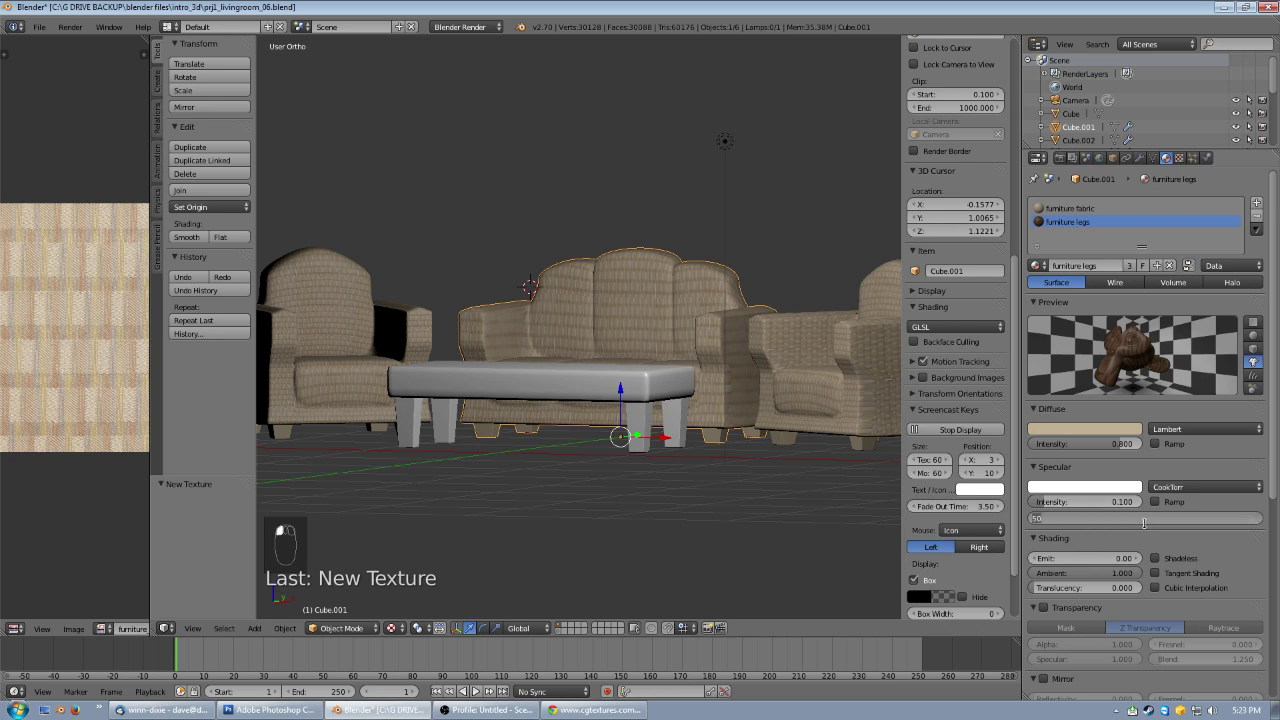
text(20)
key(Return)
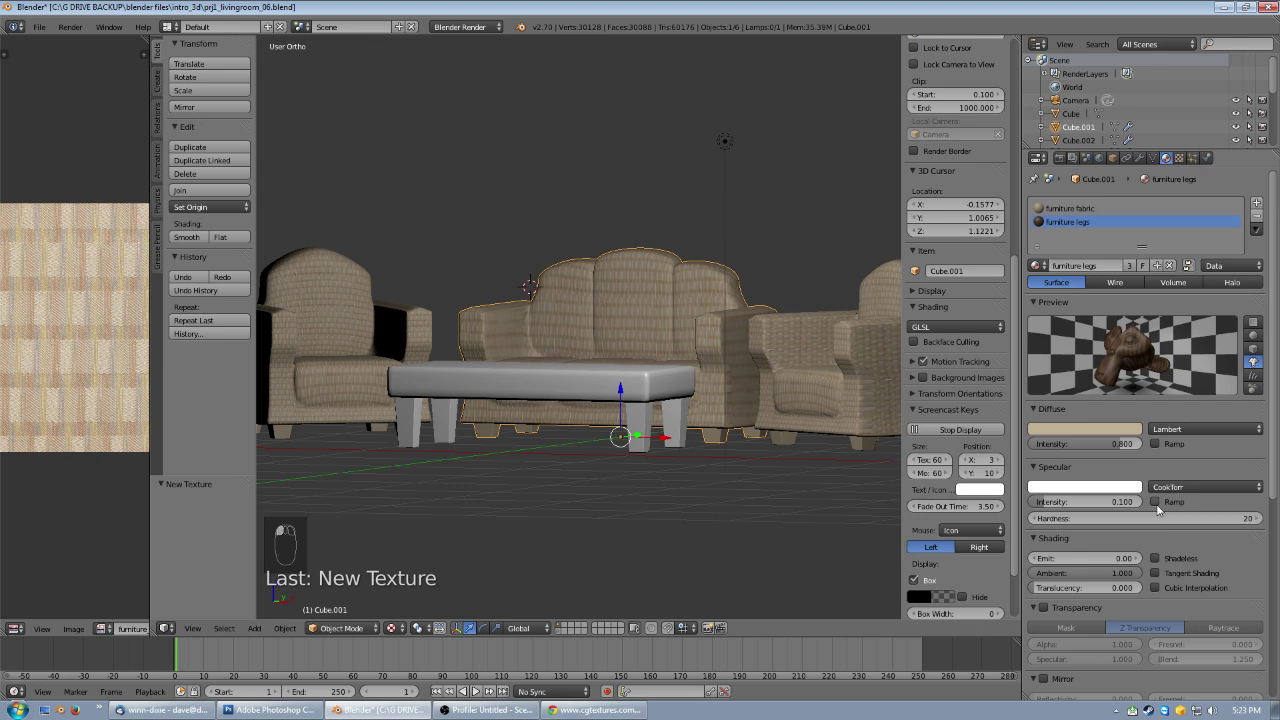
click(1079, 501)
key(Return)
- Enable normal influence on the wooden legs texture, raise it to about 4.9, and preview the material on a sphere
click(1184, 158)
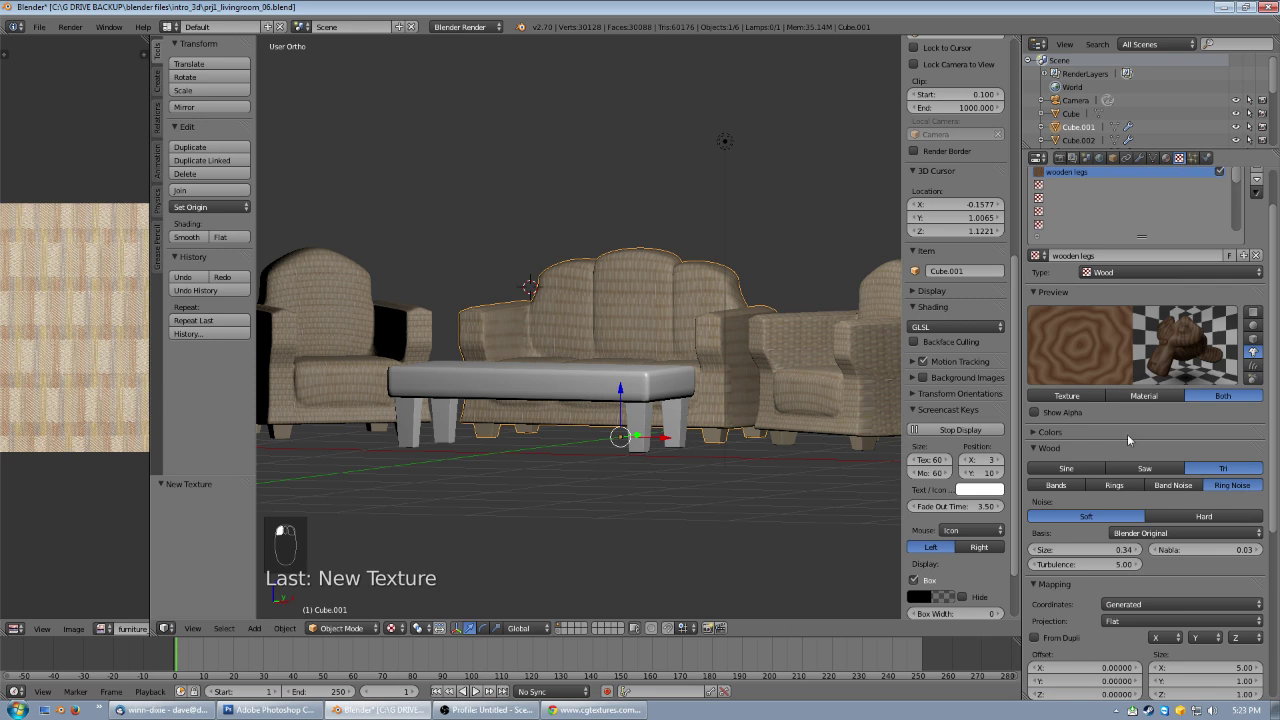
click(1046, 448)
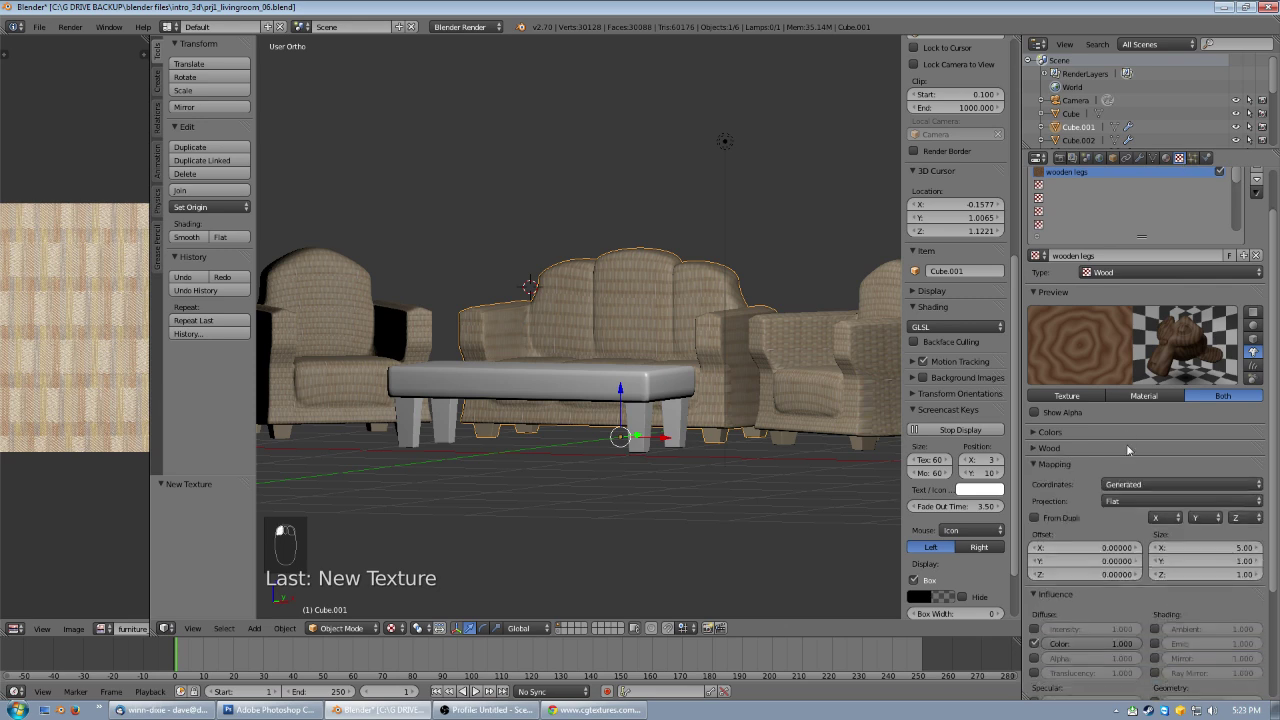
scroll(1134, 640, down, 2)
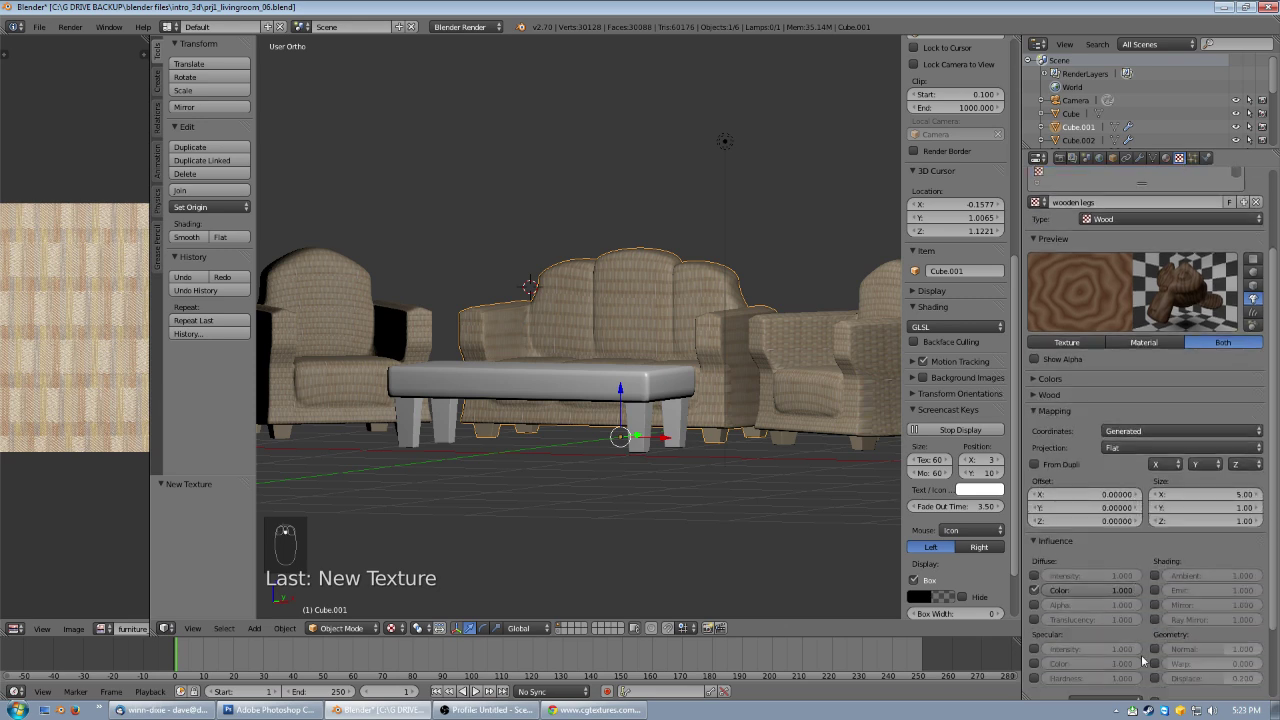
click(1154, 649)
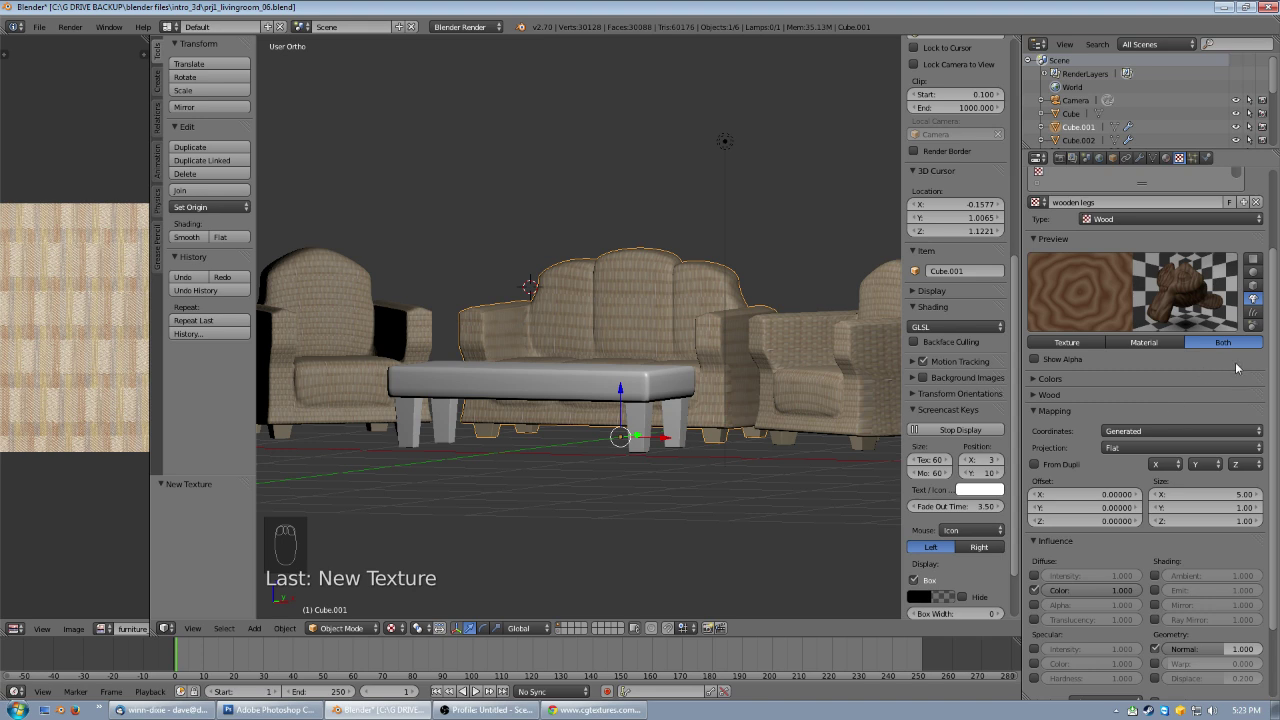
click(1253, 272)
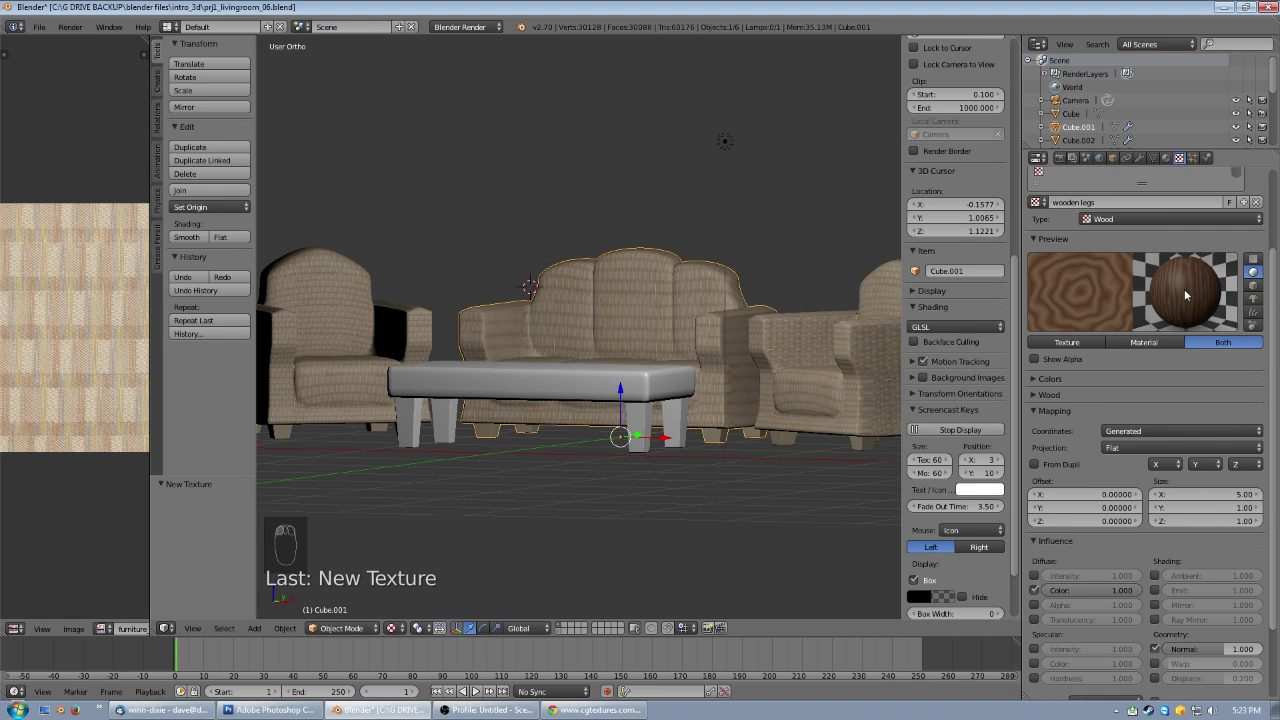
drag(1226, 653, 1266, 655)
scroll(1206, 334, up, 3)
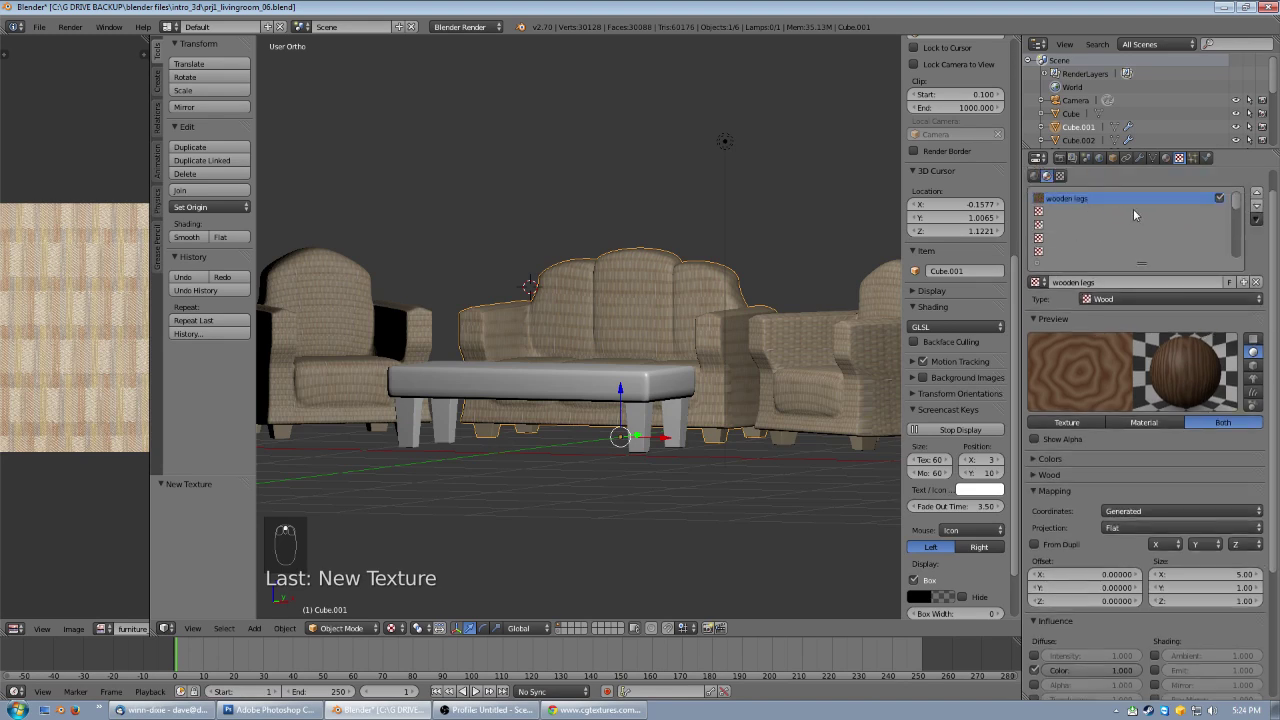
- Assign the wooden legs texture to the second texture slot and make it a single-user copy
click(1060, 212)
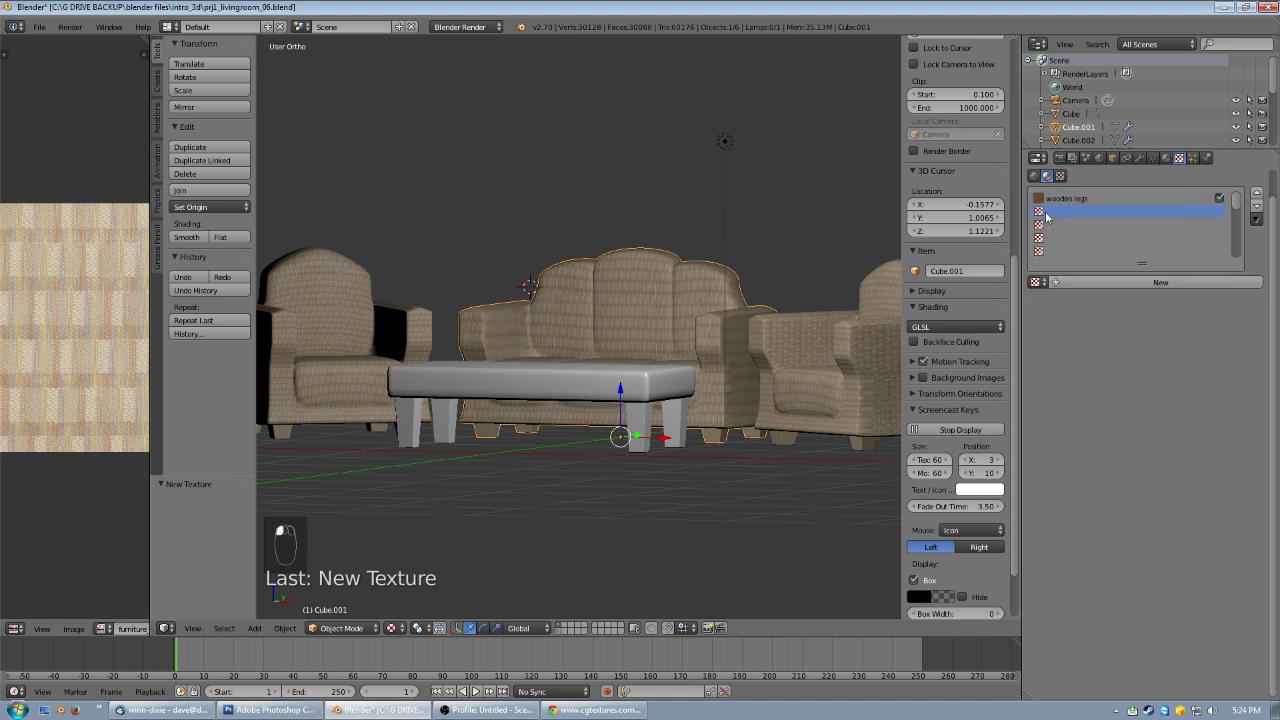
click(1038, 282)
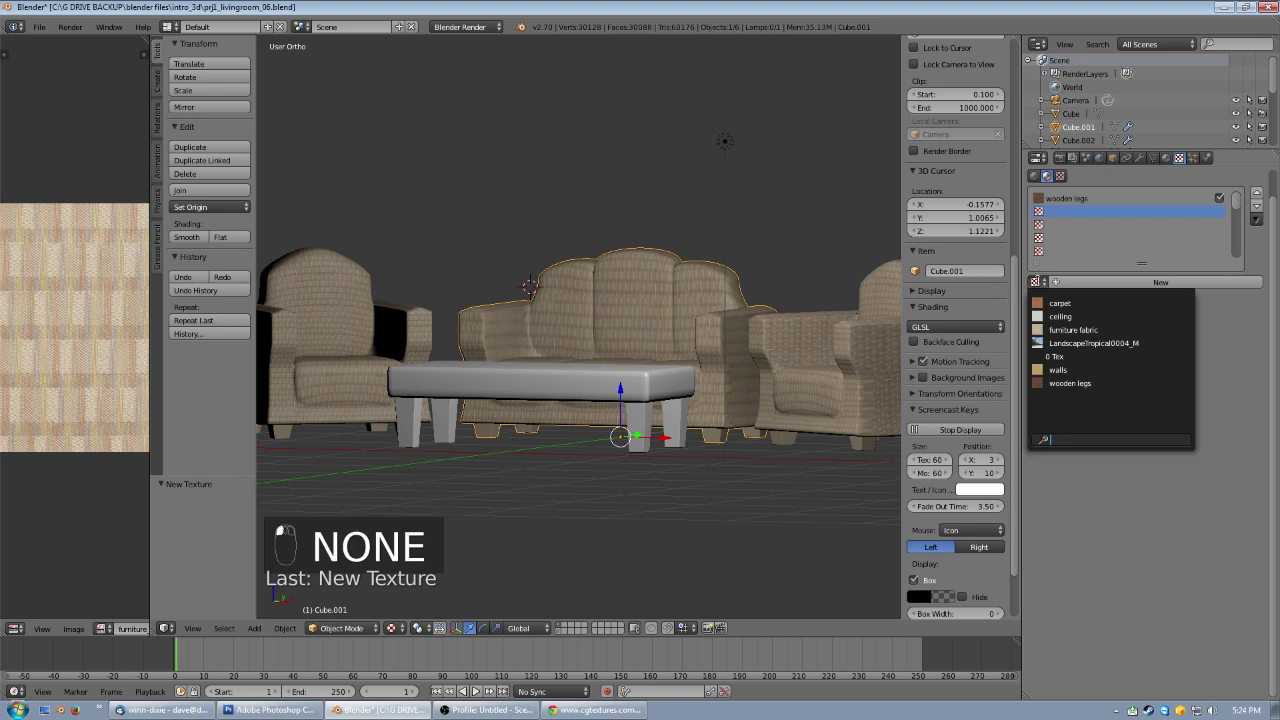
click(1062, 383)
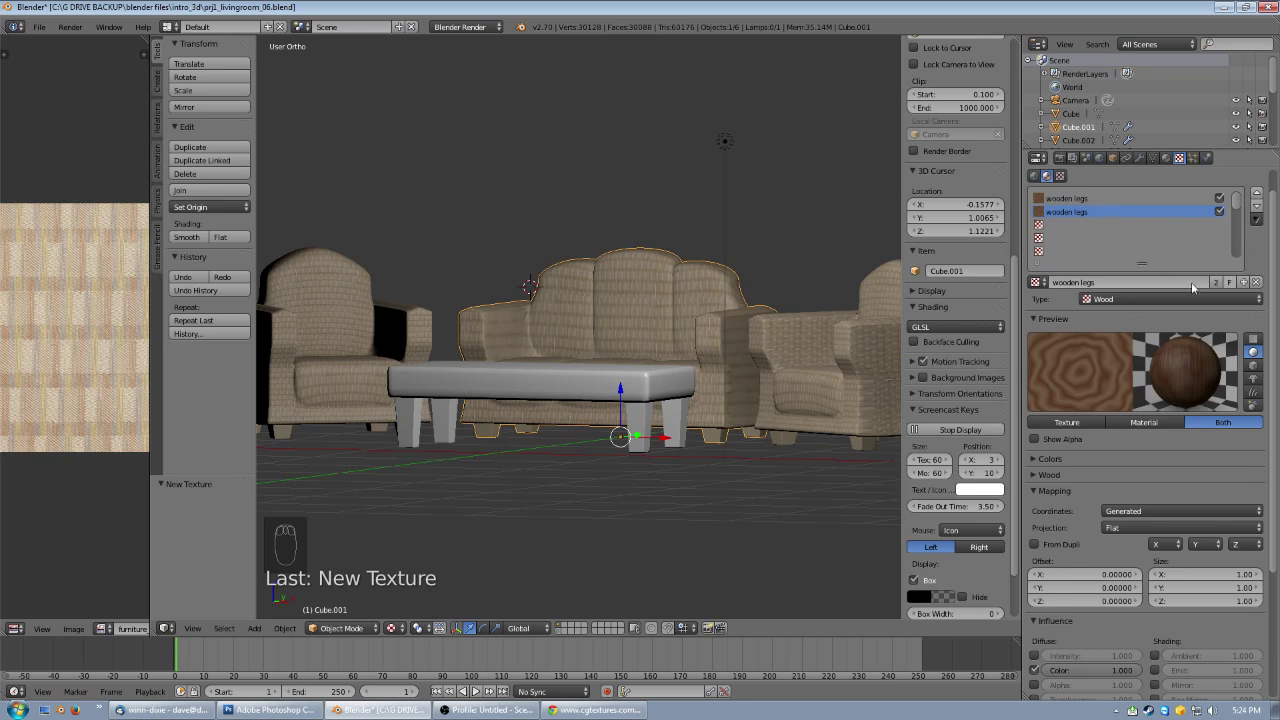
click(1073, 199)
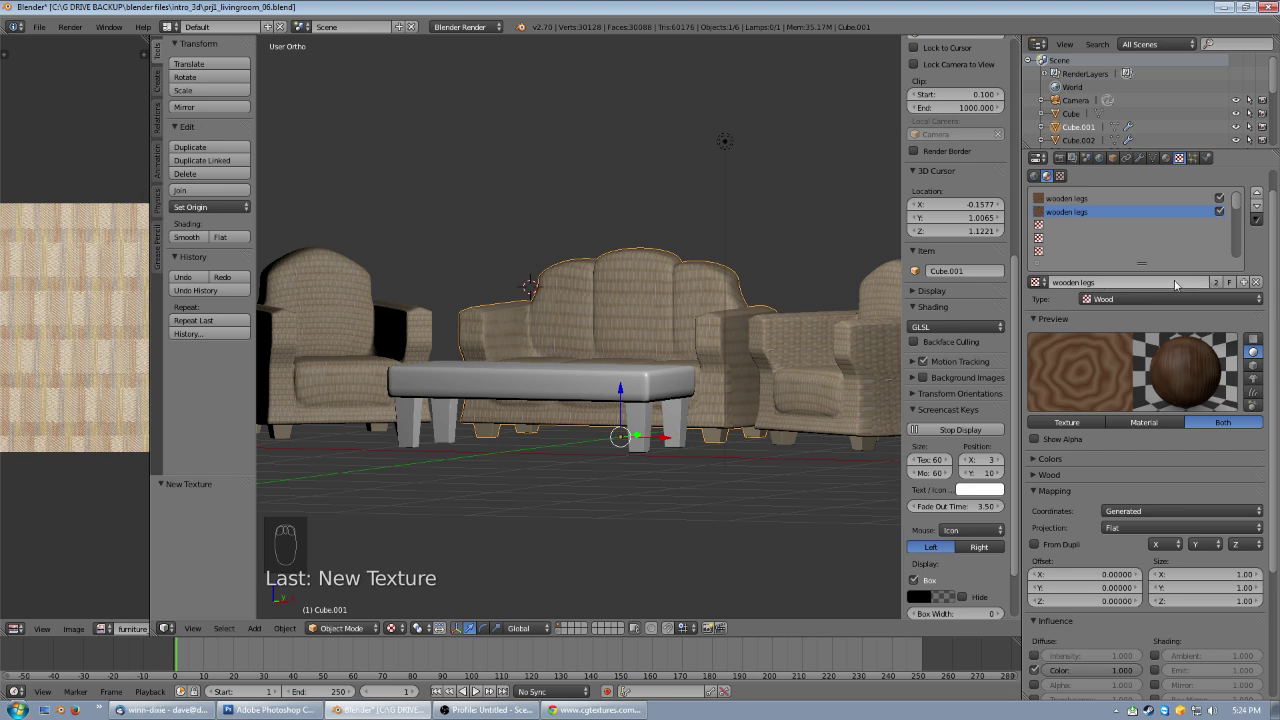
click(1215, 282)
- Rename the copied texture as "wooden legs black and white"
click(1120, 282)
click(1121, 282)
drag(1096, 284, 1137, 285)
key(BackSpace)
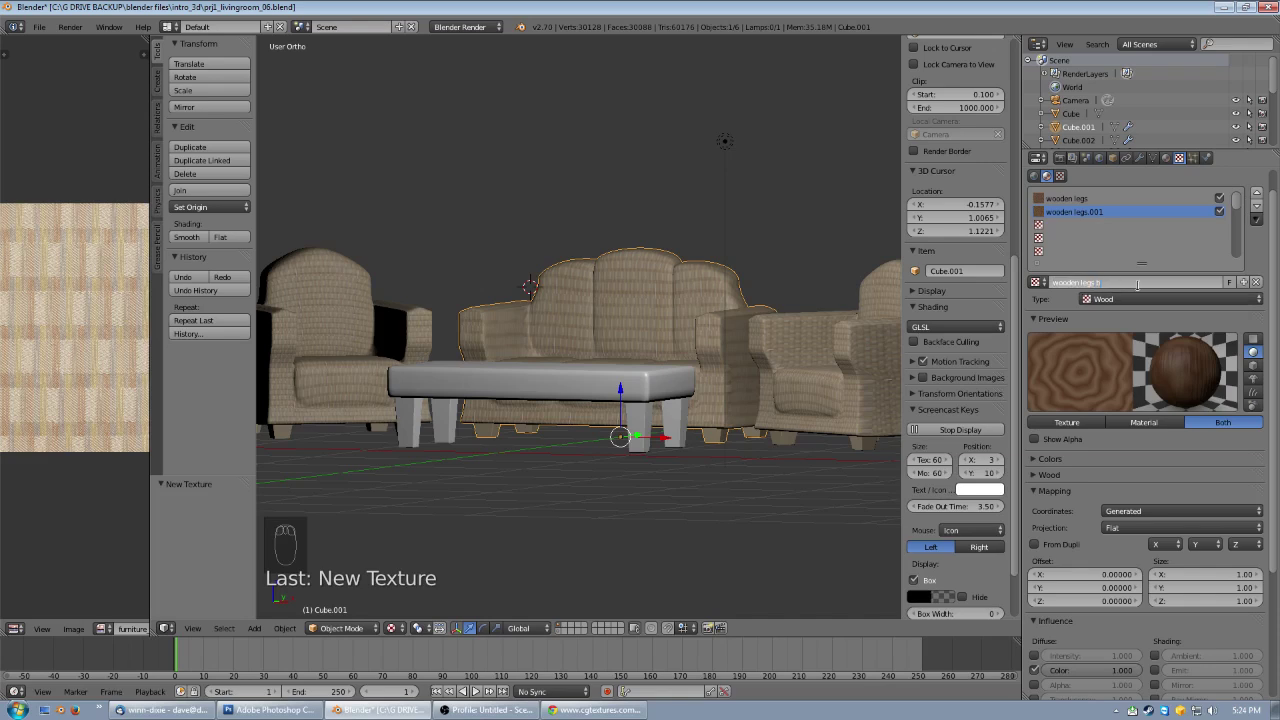
key(Return)
click(1138, 284)
drag(1138, 284, 1174, 284)
key(BackSpace)
text(hite)
key(Return)
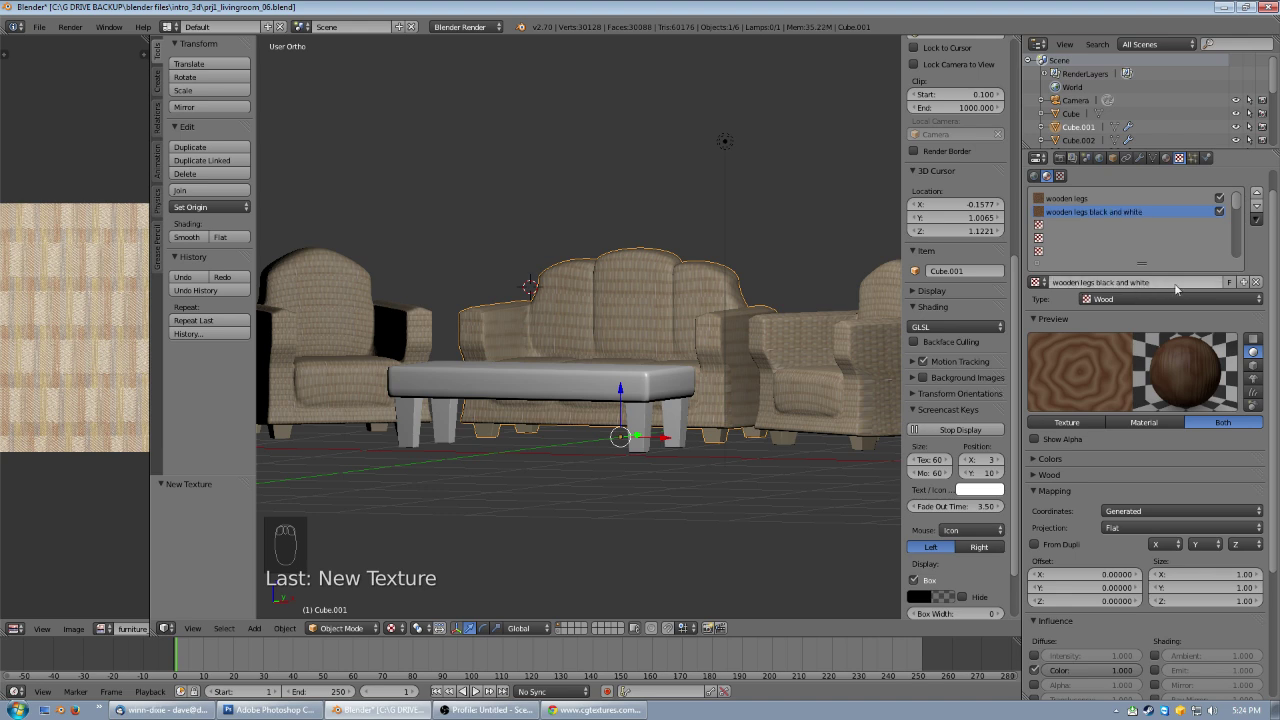
- Recolor the copied texture's color ramp, making the first stop black and the last stop white
click(1054, 460)
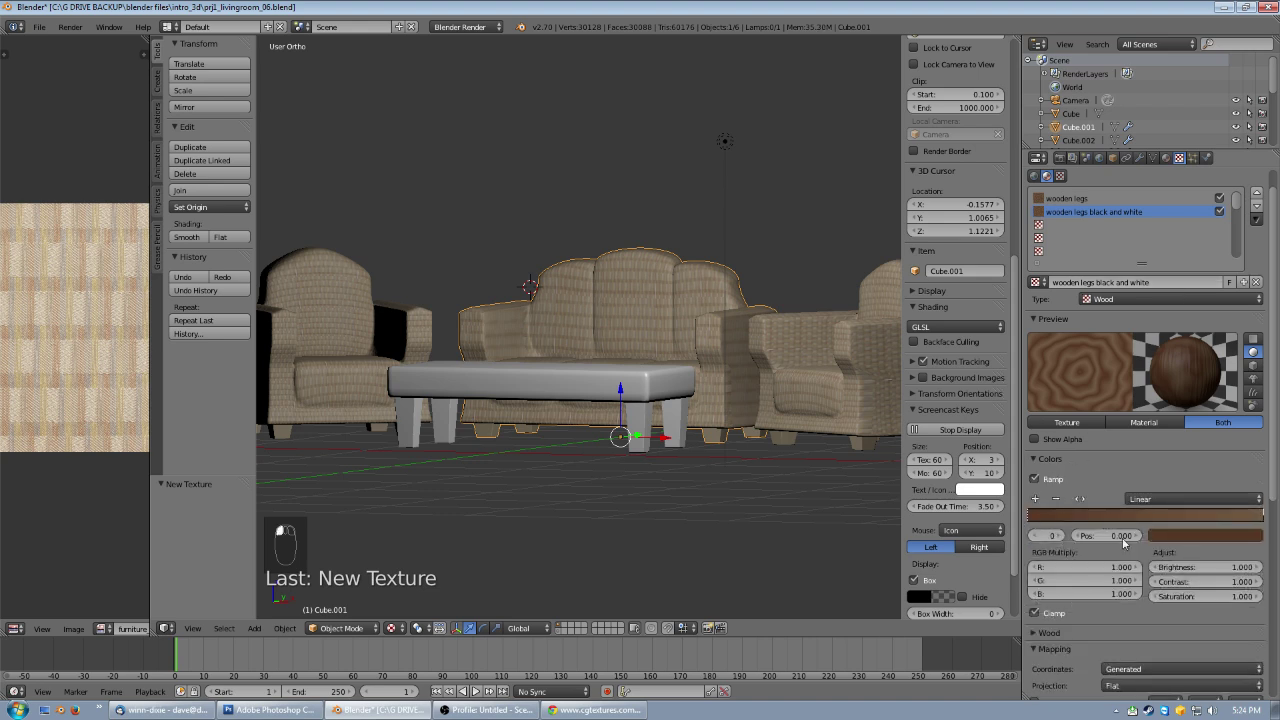
click(1205, 535)
click(1255, 413)
click(1265, 517)
click(1265, 517)
click(1226, 537)
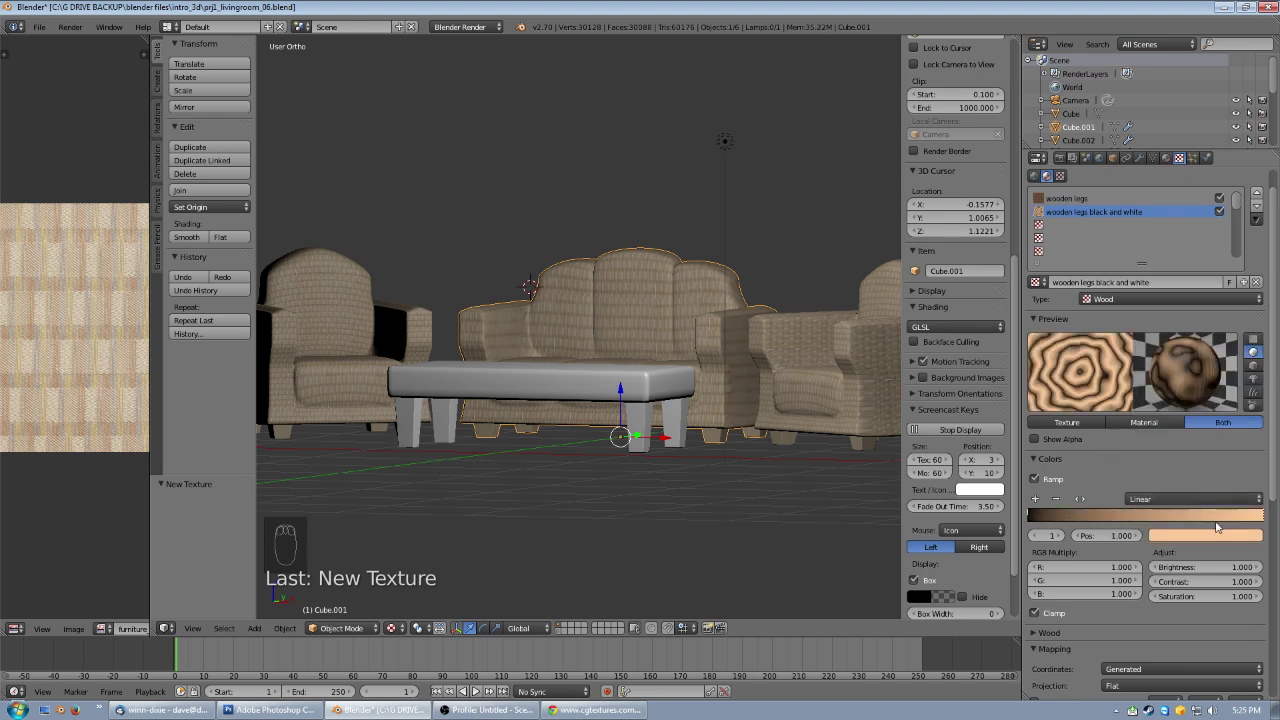
click(1218, 537)
click(1195, 398)
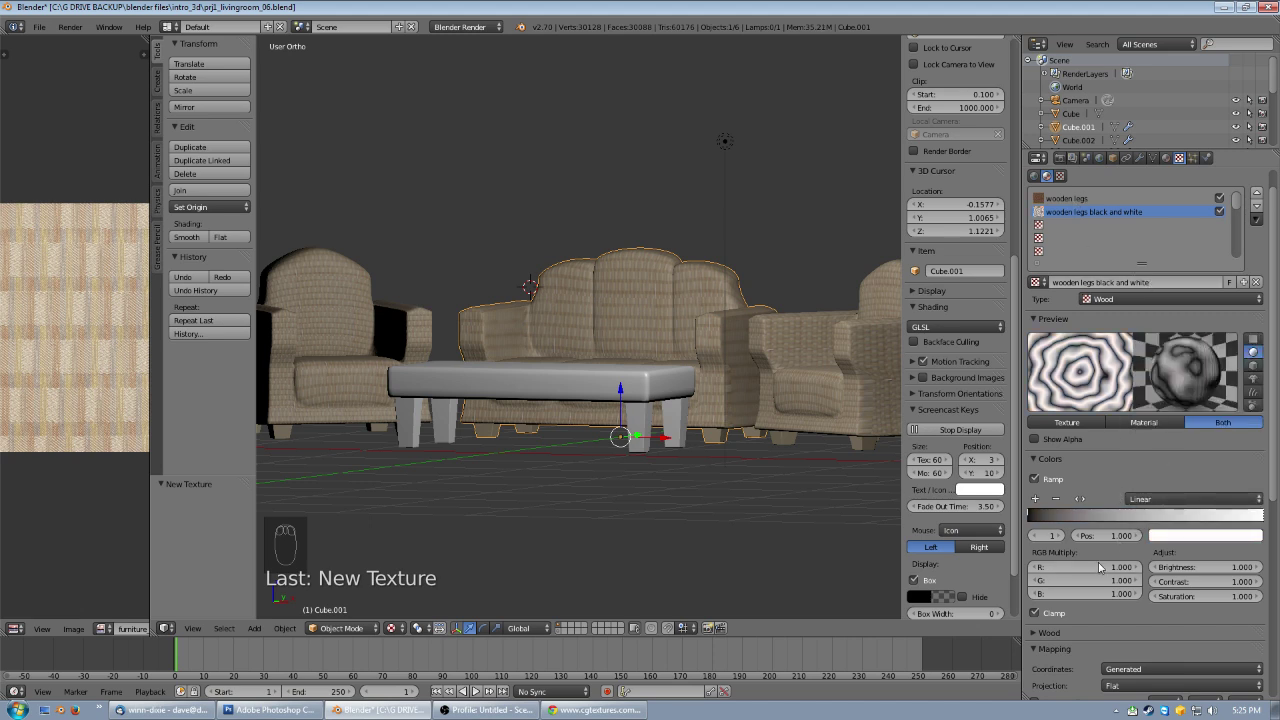
- Match the black and white texture's mapping to the wooden legs texture by setting its X size to 5
click(1075, 198)
scroll(1140, 512, down, 3)
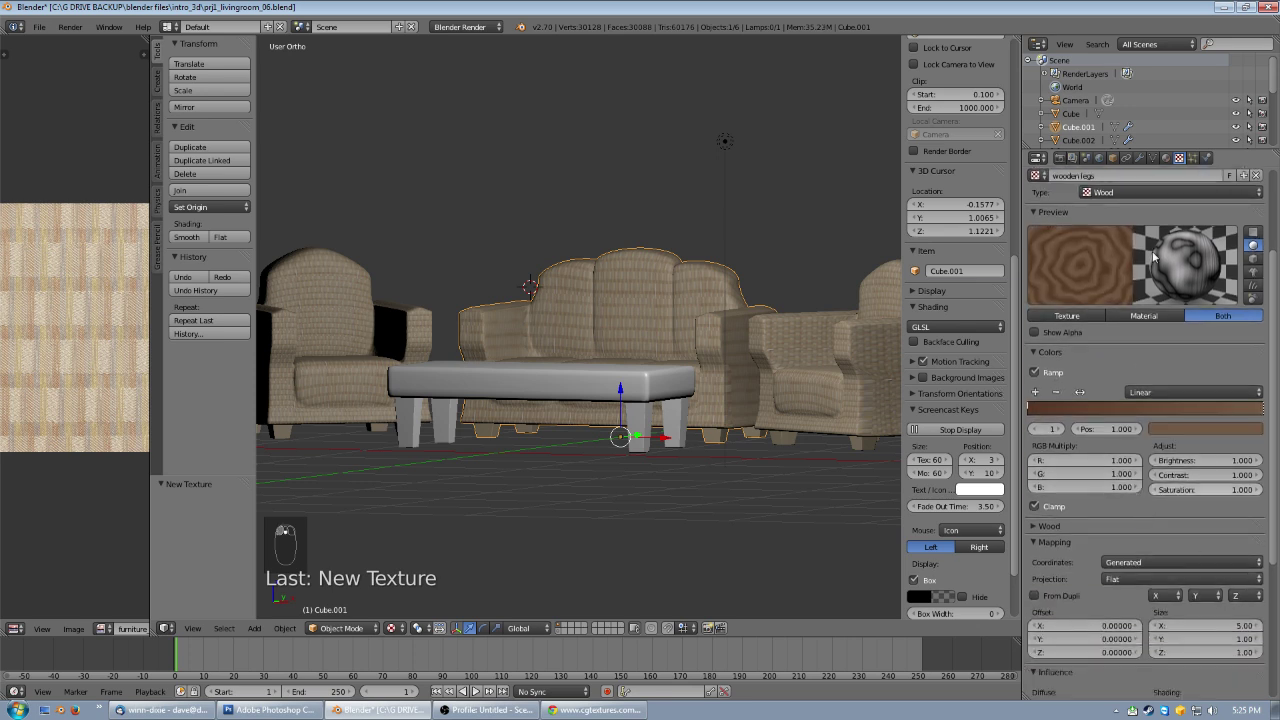
scroll(1091, 197, up, 2)
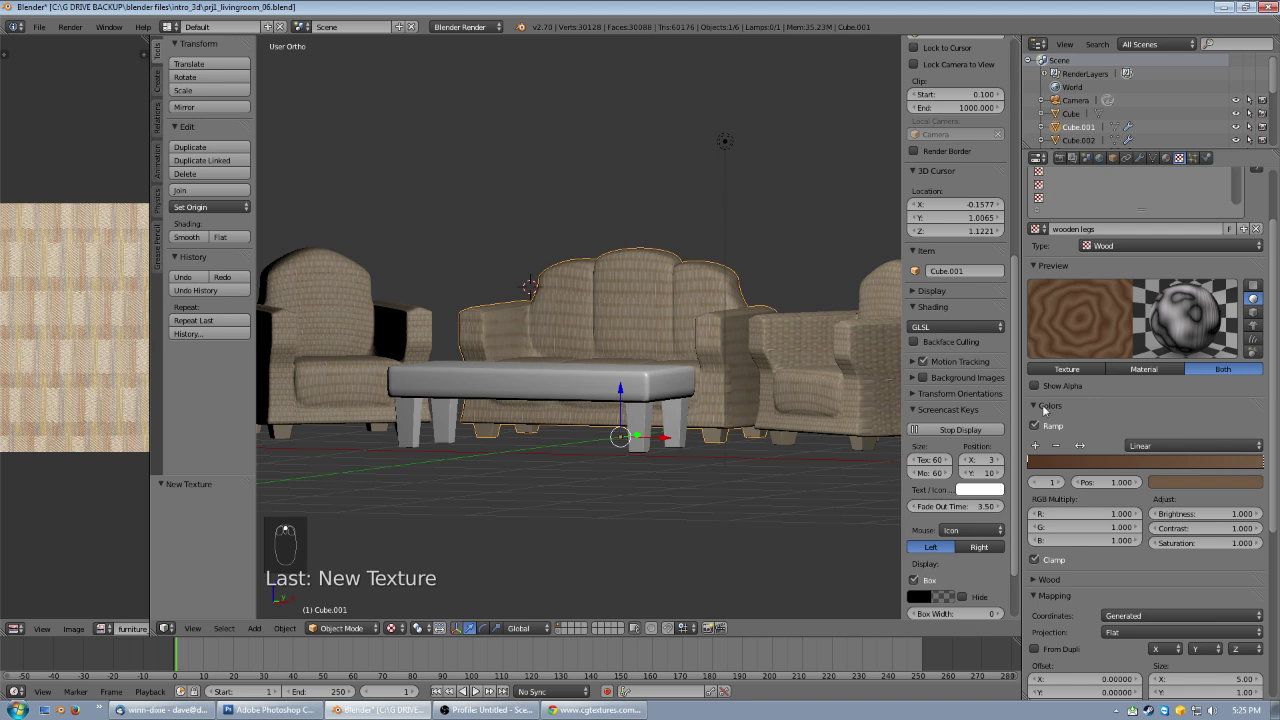
click(1033, 406)
scroll(1093, 273, up, 1)
click(1073, 187)
scroll(1185, 603, down, 4)
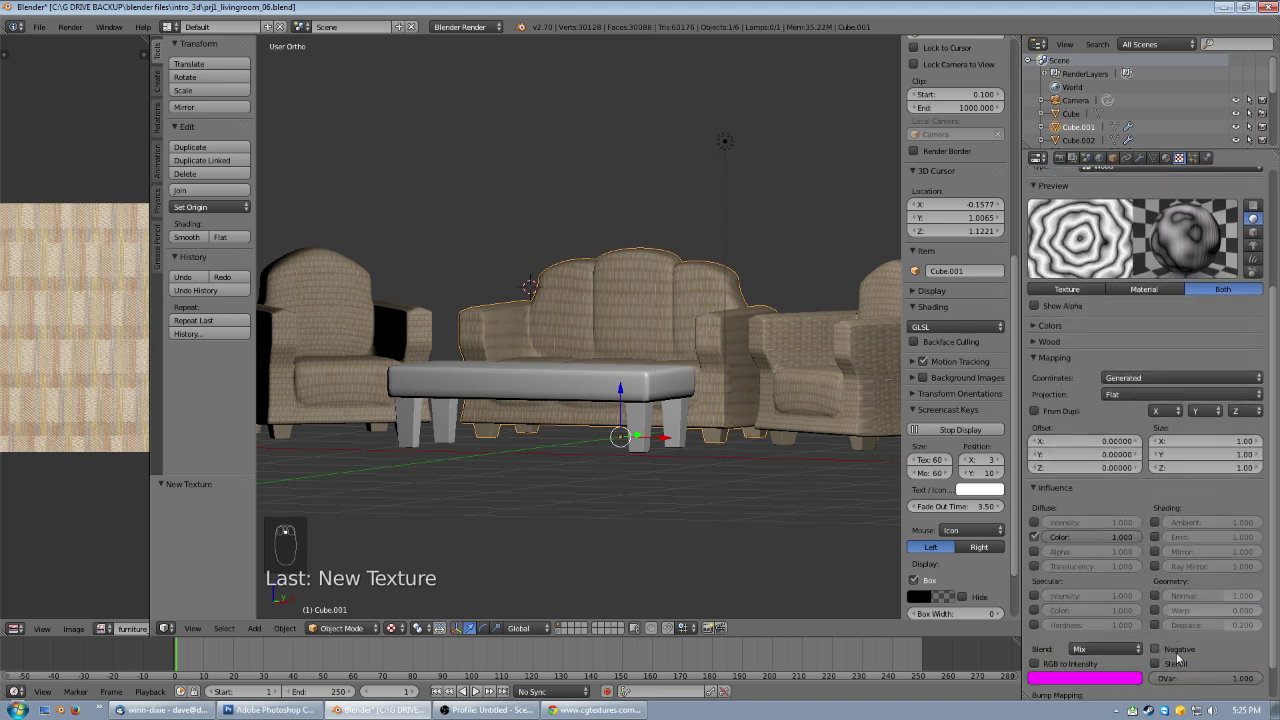
click(1243, 444)
text(5)
key(Return)
scroll(1164, 371, up, 5)
scroll(1165, 375, up, 1)
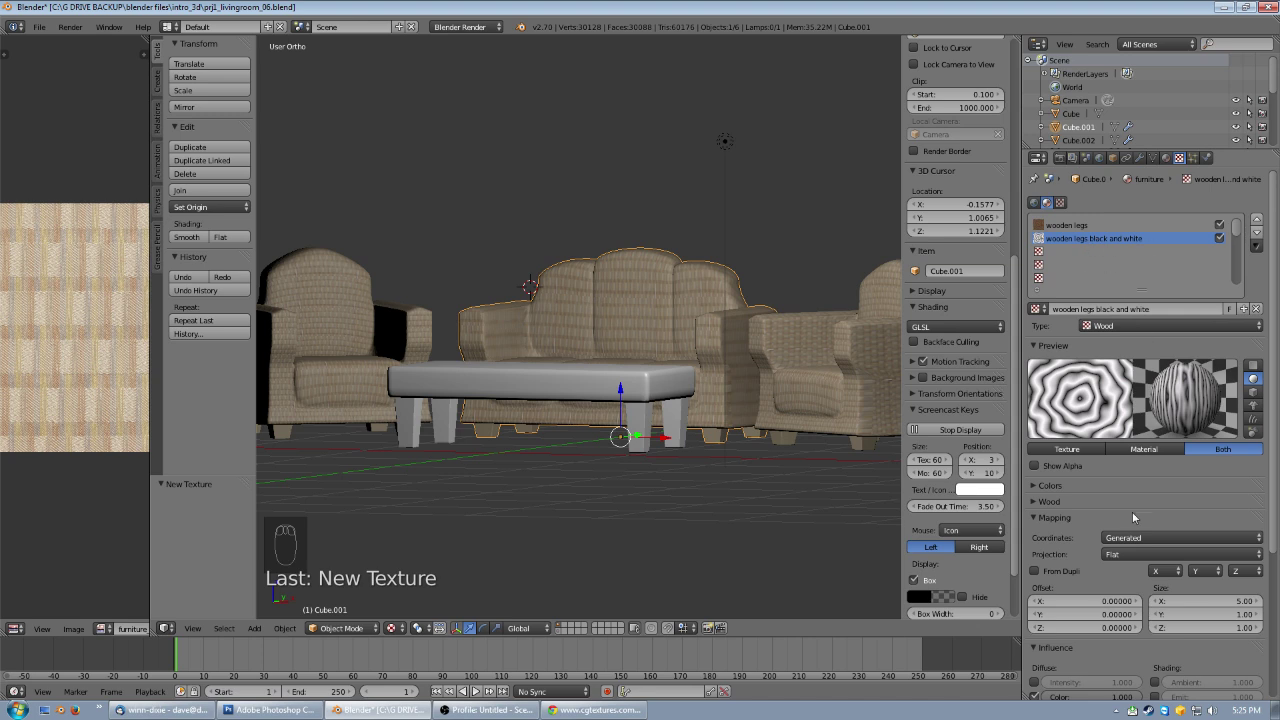
- Disable color influence and enable normal influence for the black and white texture
scroll(1122, 489, down, 5)
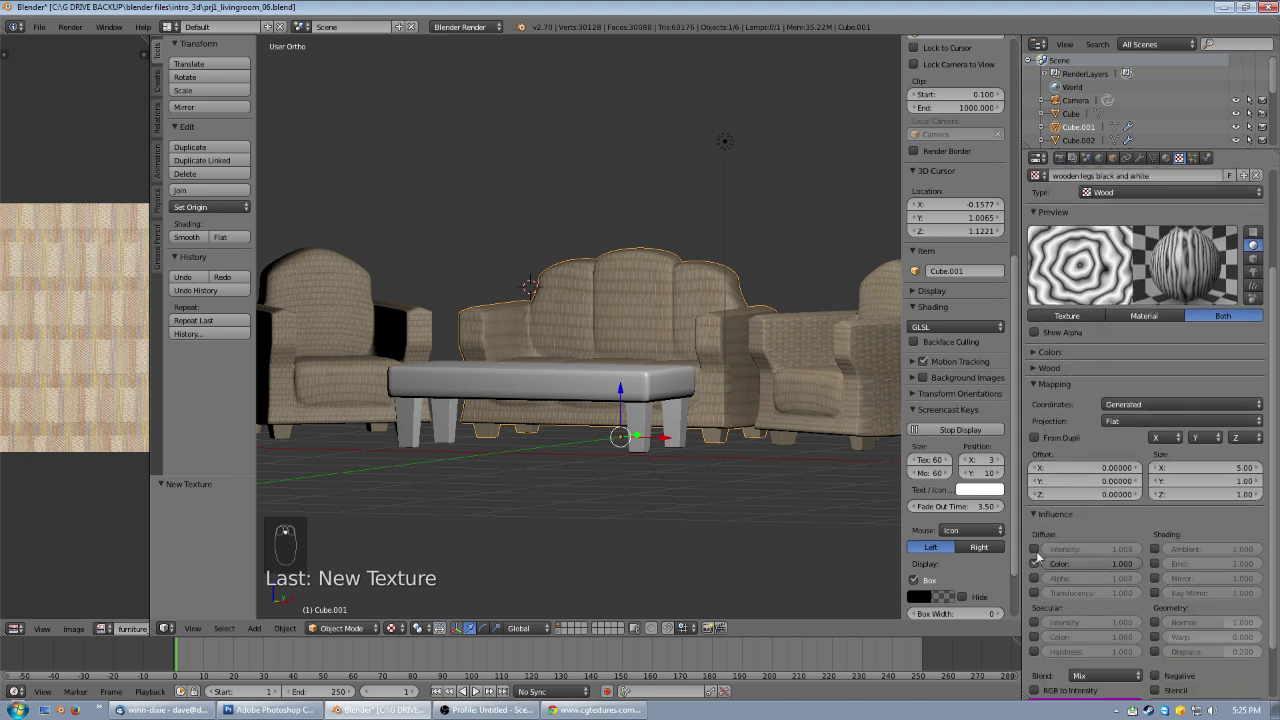
click(1034, 563)
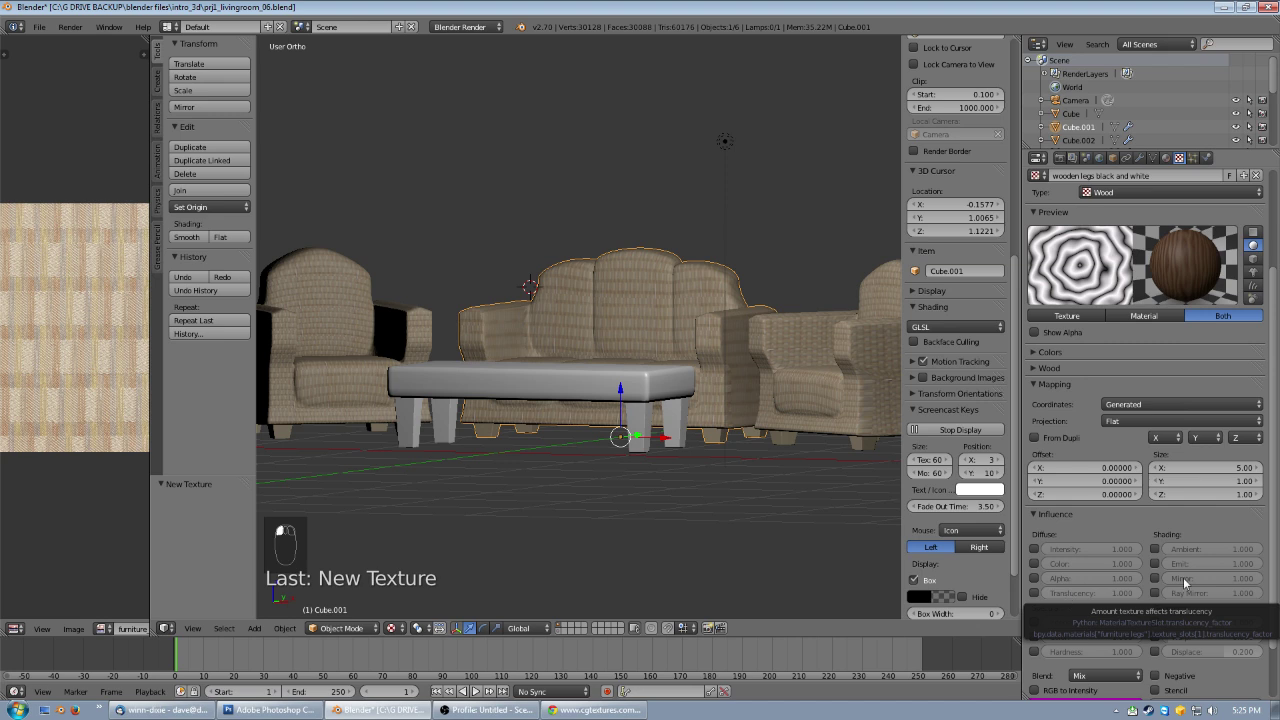
click(1155, 622)
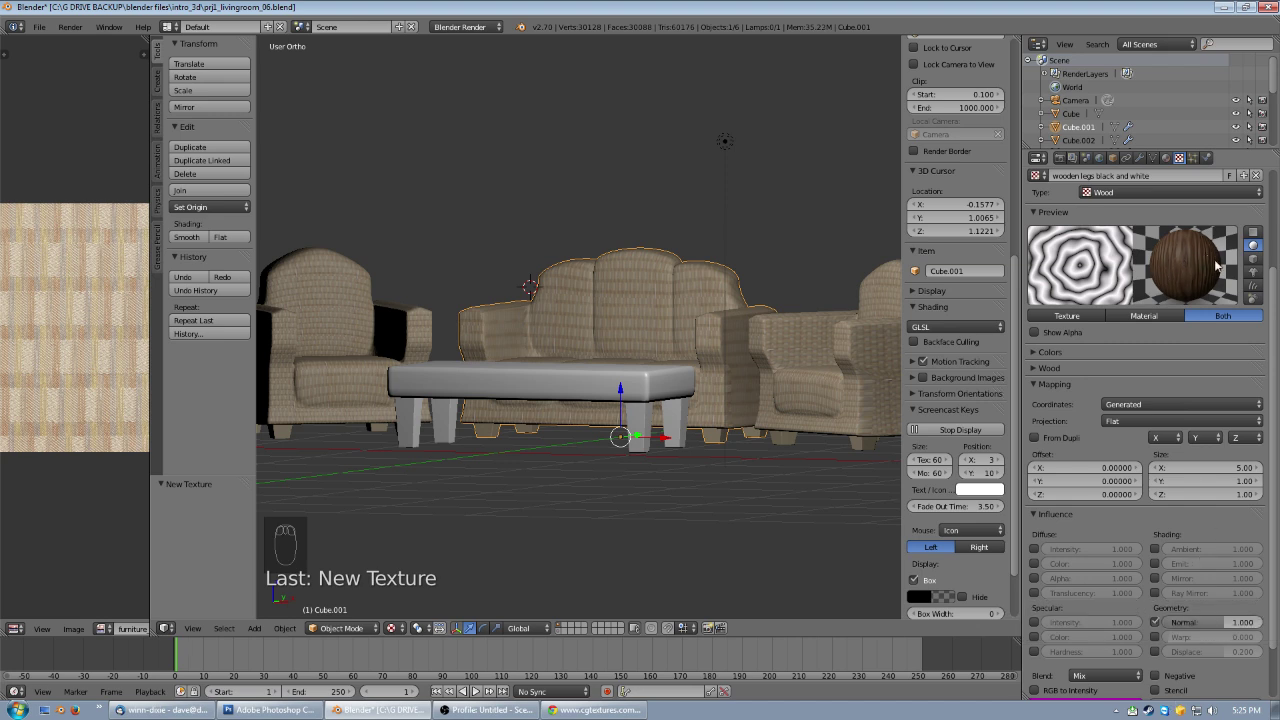
scroll(1173, 285, up, 4)
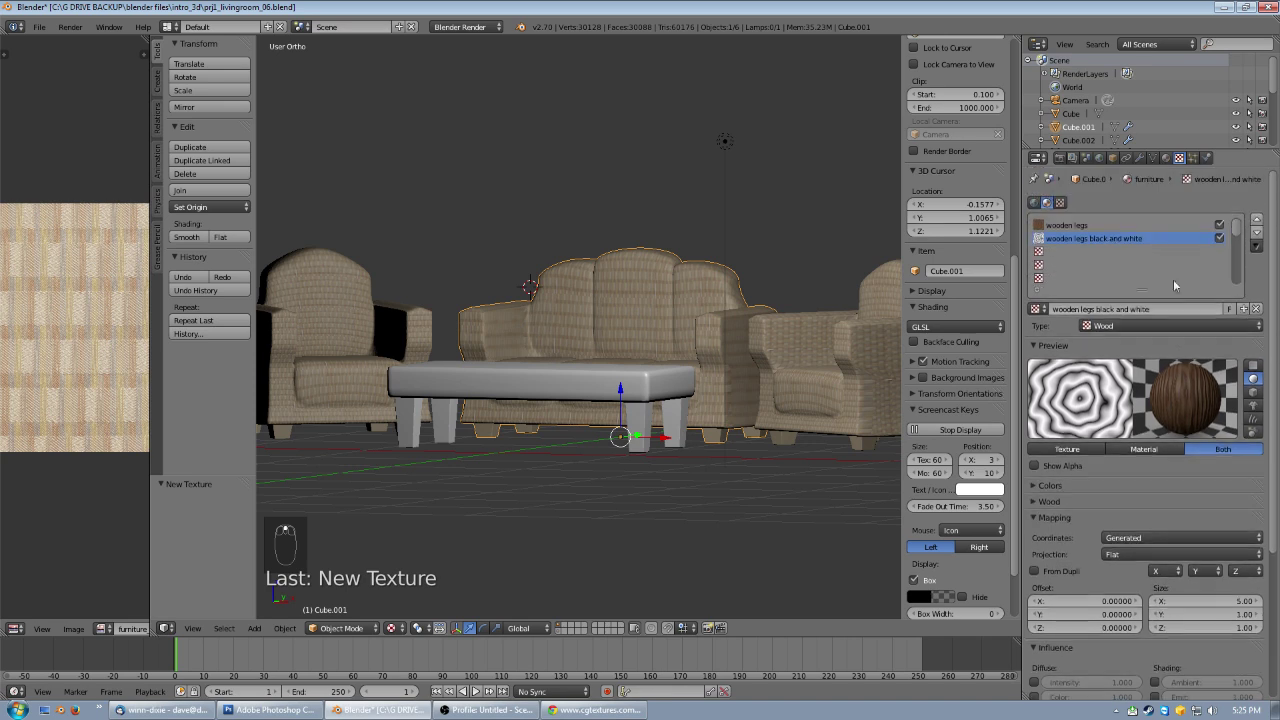
- Check the wooden legs texture's normal influence, and try a normal strength of 5 on the black and white texture
click(1083, 226)
scroll(1165, 486, down, 3)
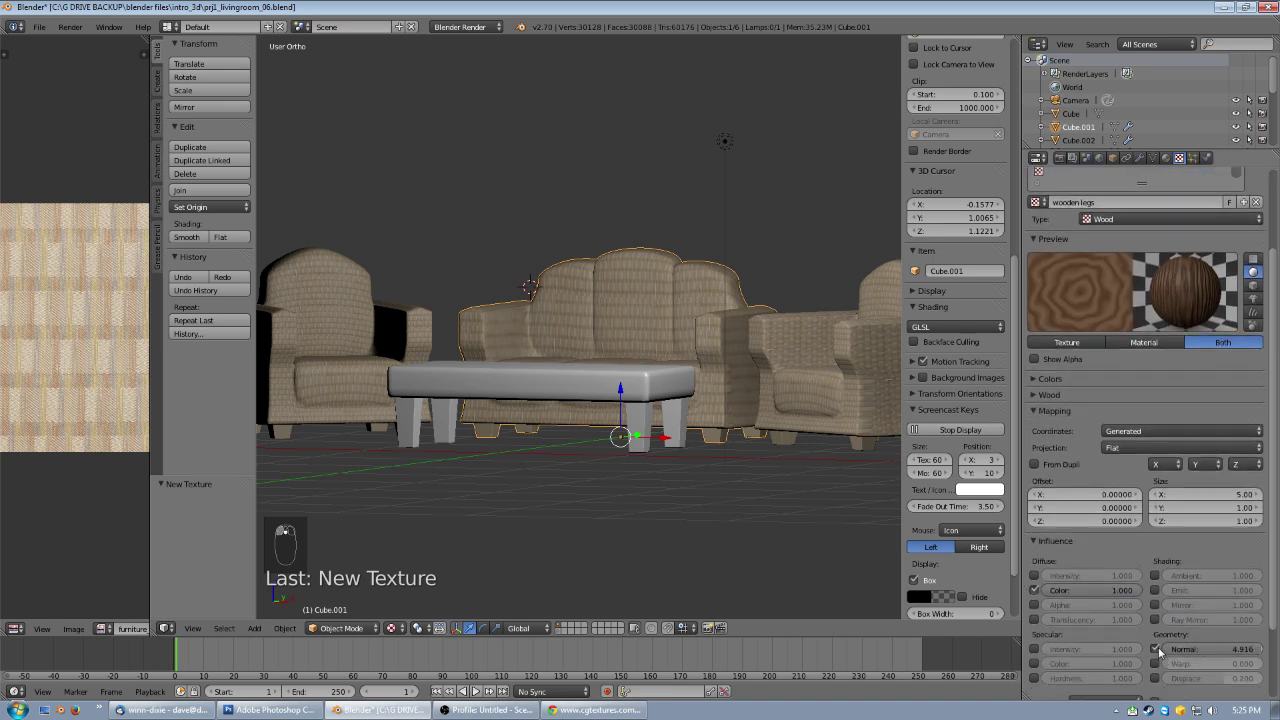
scroll(1130, 225, up, 2)
click(1119, 211)
scroll(1190, 540, down, 3)
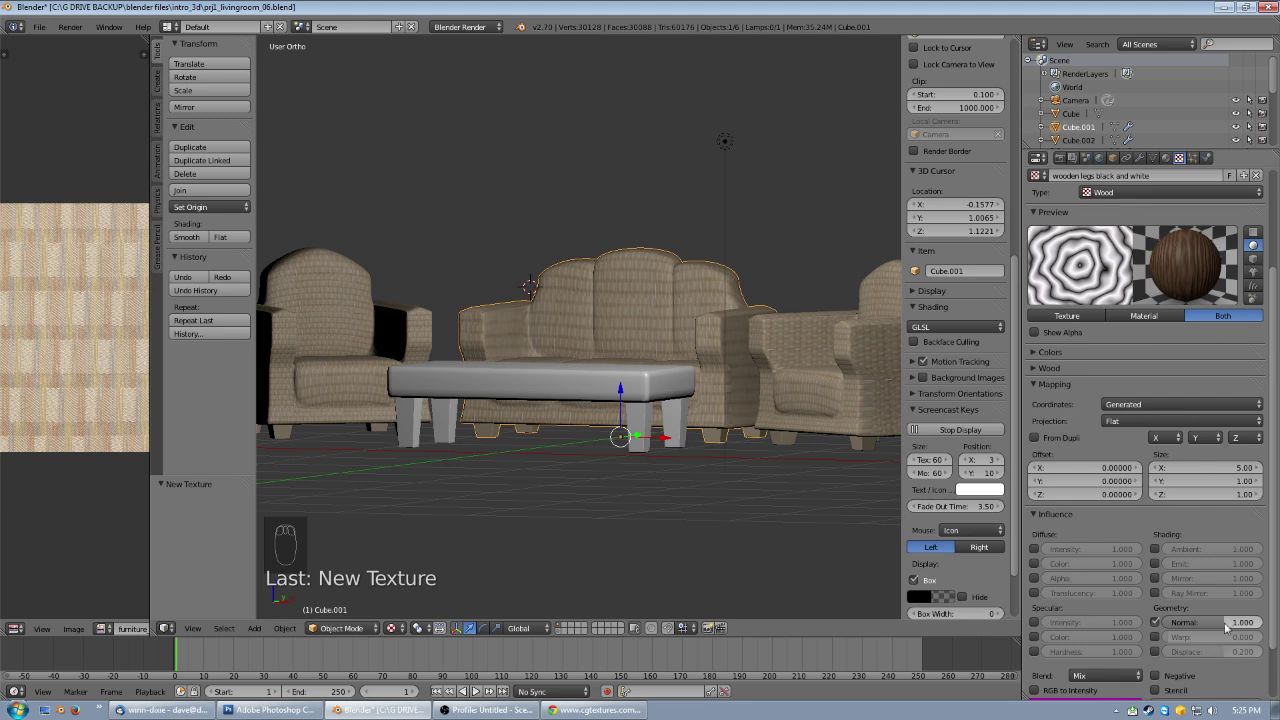
drag(1228, 621, 1258, 621)
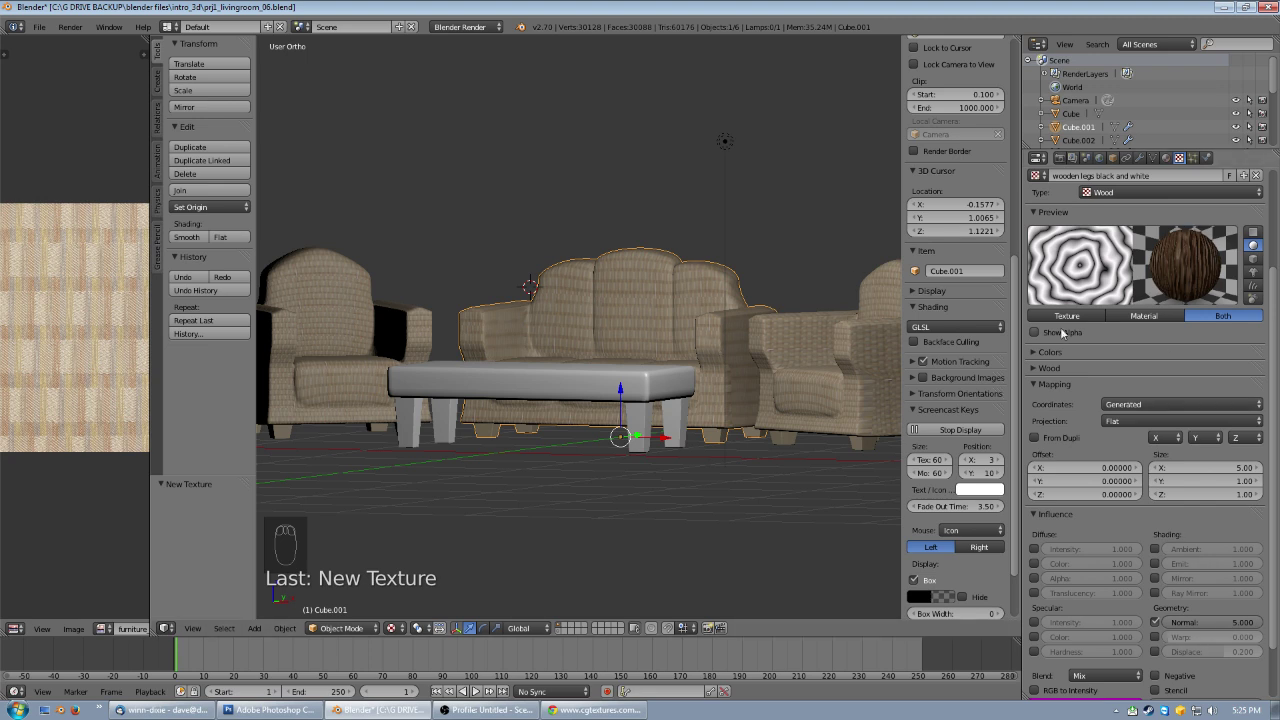
- Set the black and white texture's normal influence to 0.25 after trying lower strengths including 0.35, comparing the monkey and sphere previews
click(1252, 272)
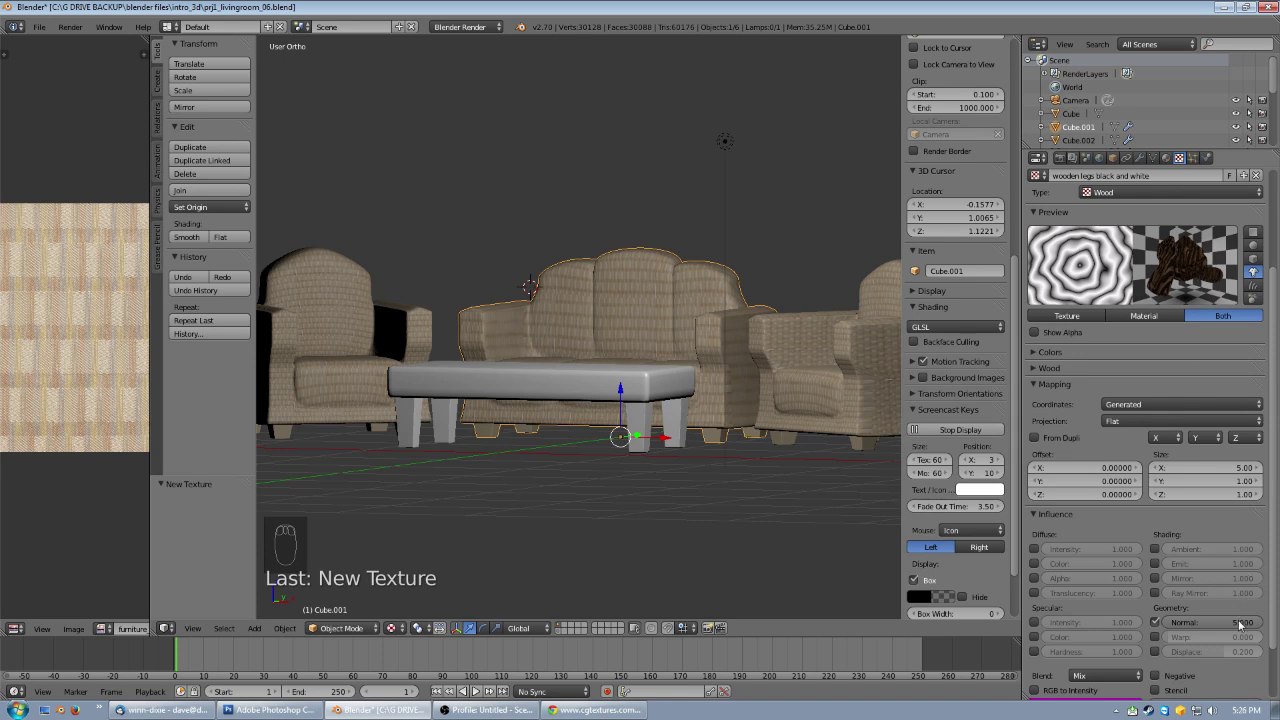
drag(1244, 621, 1220, 631)
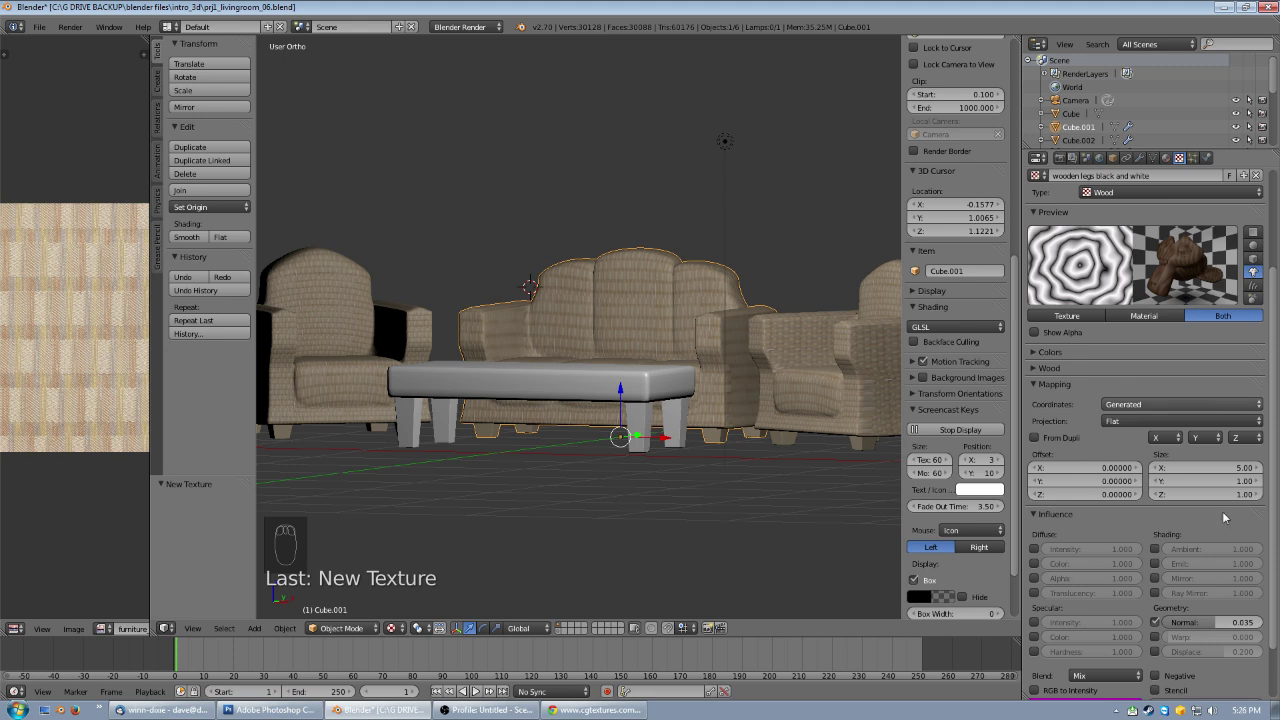
drag(1217, 627, 1222, 626)
click(1240, 624)
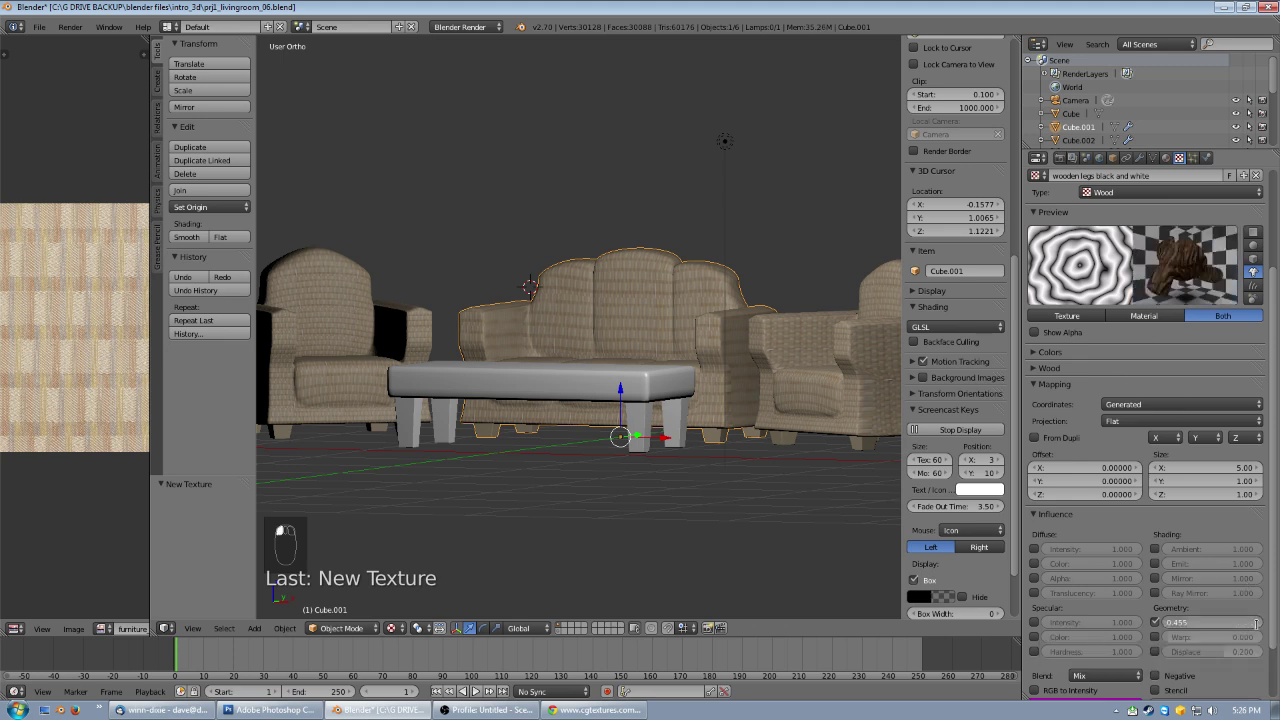
text(0.35)
key(Return)
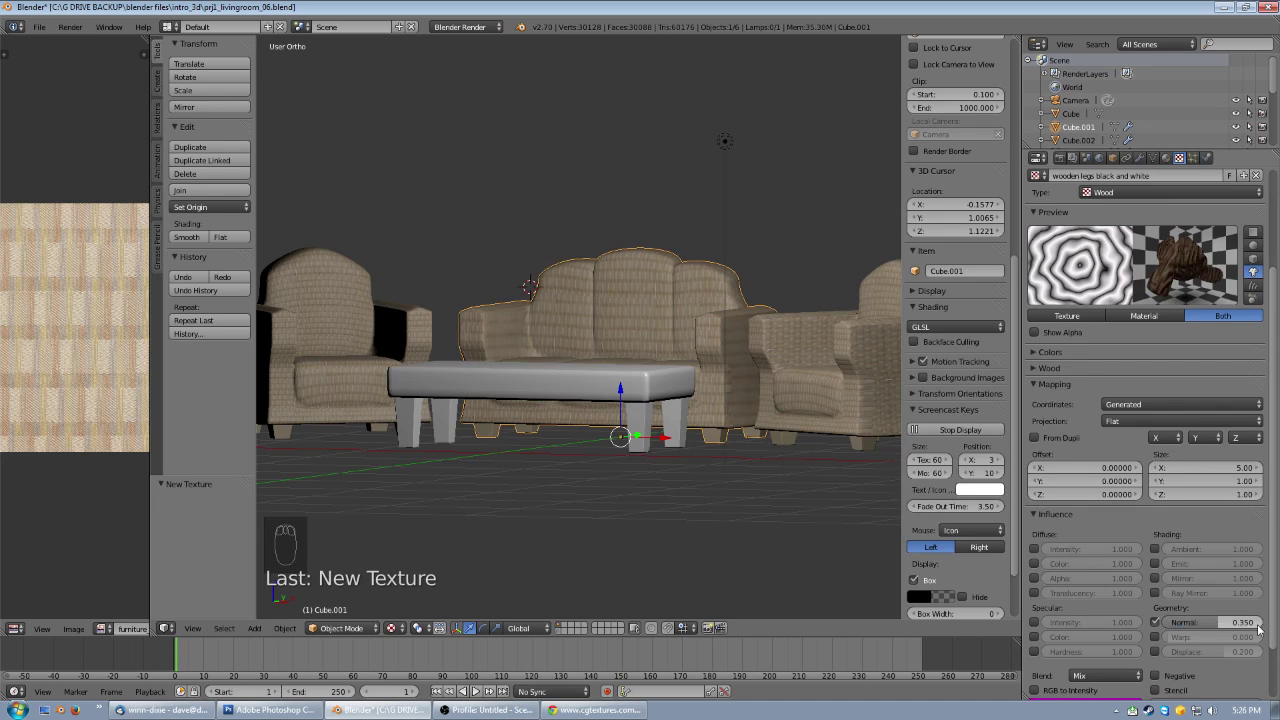
click(1243, 624)
text(0.25)
key(Return)
click(1253, 246)
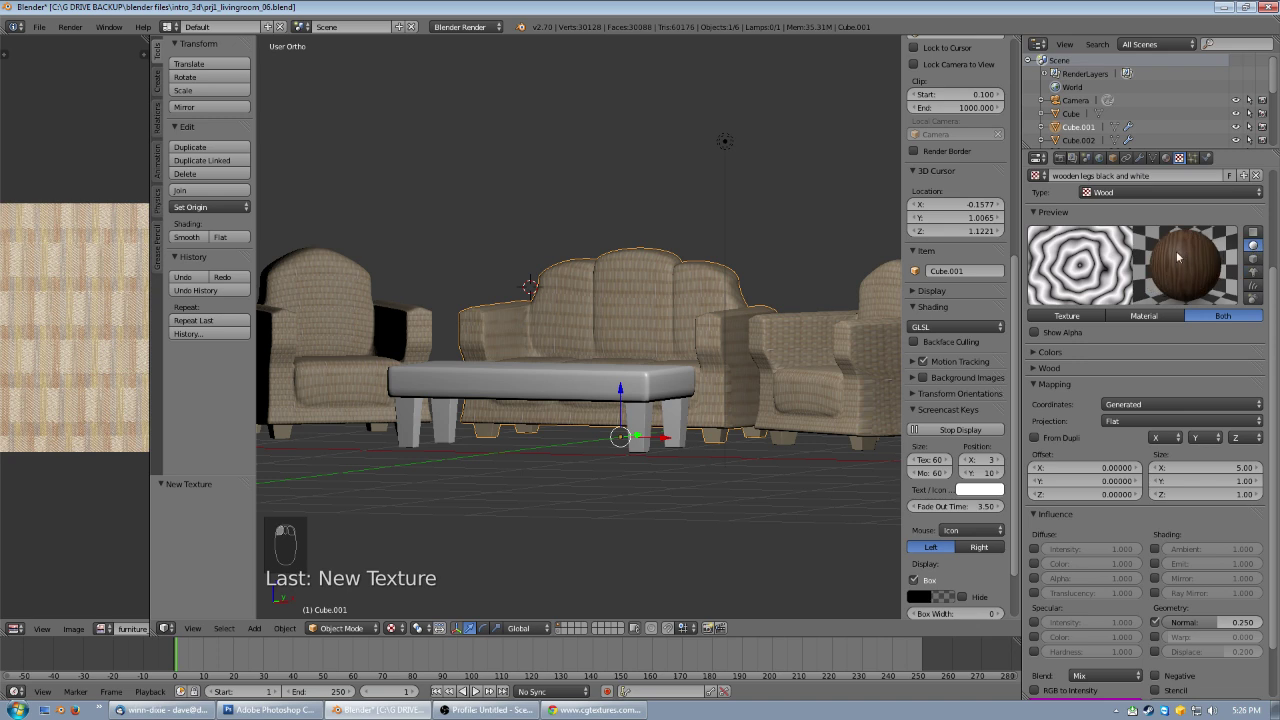
click(1253, 272)
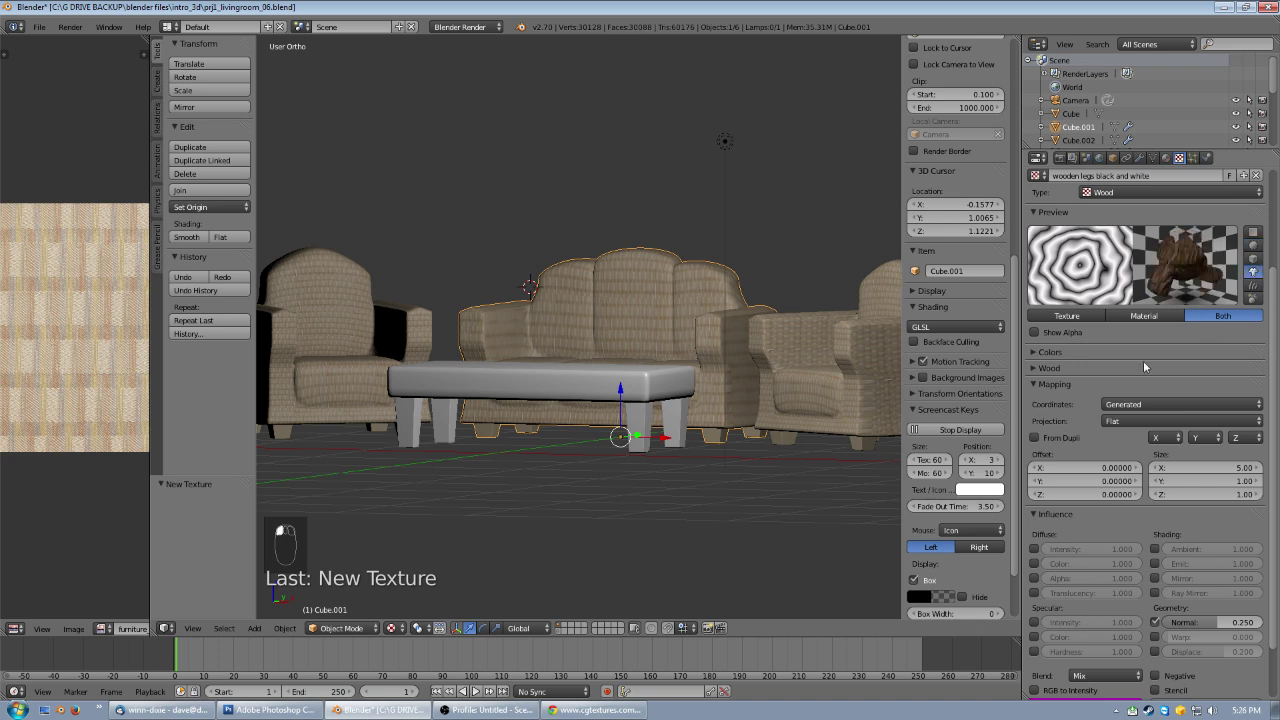
- Review the furniture legs material and its two wood textures against the sofa and armchairs
scroll(1167, 318, up, 5)
click(1166, 158)
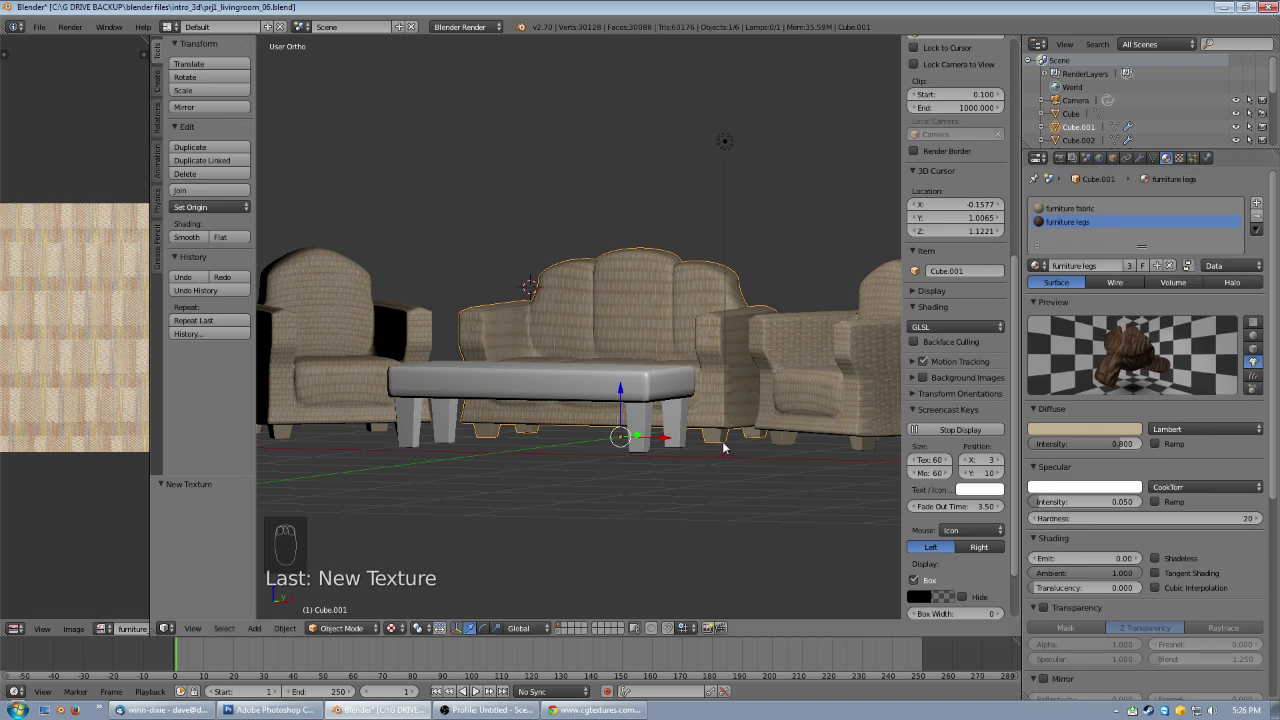
click(1180, 158)
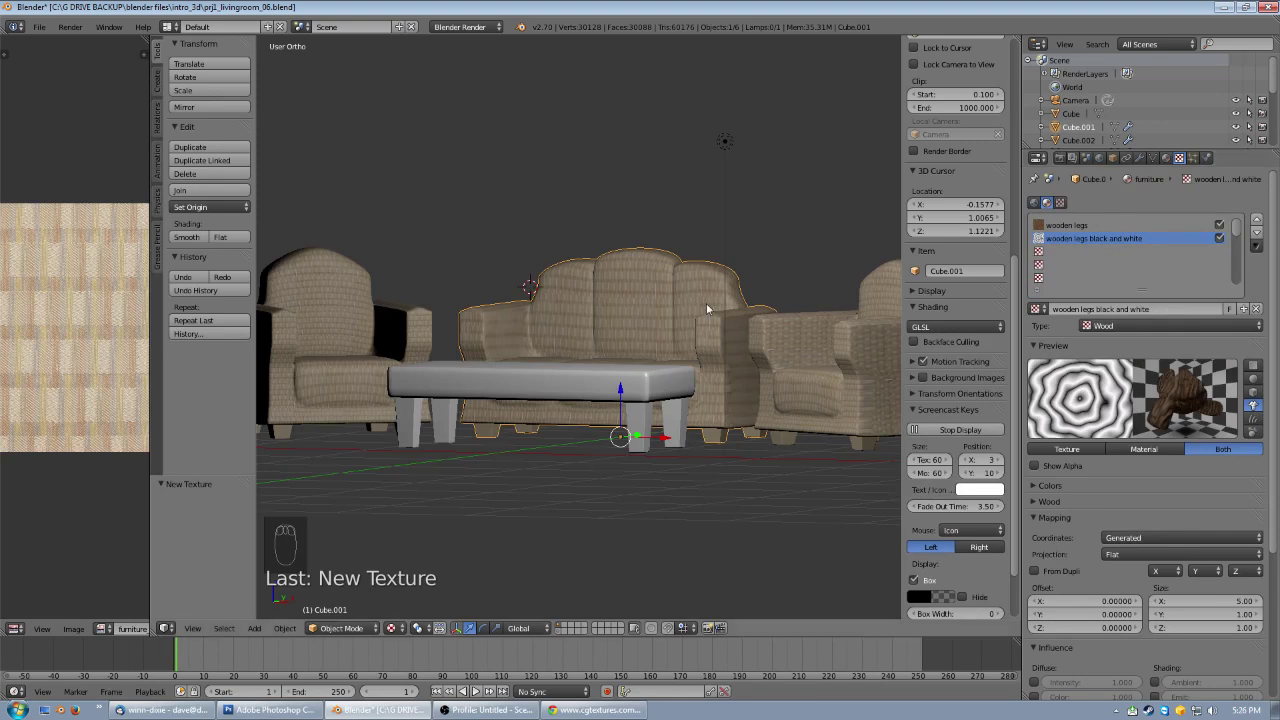
middle_drag(571, 424, 710, 444)
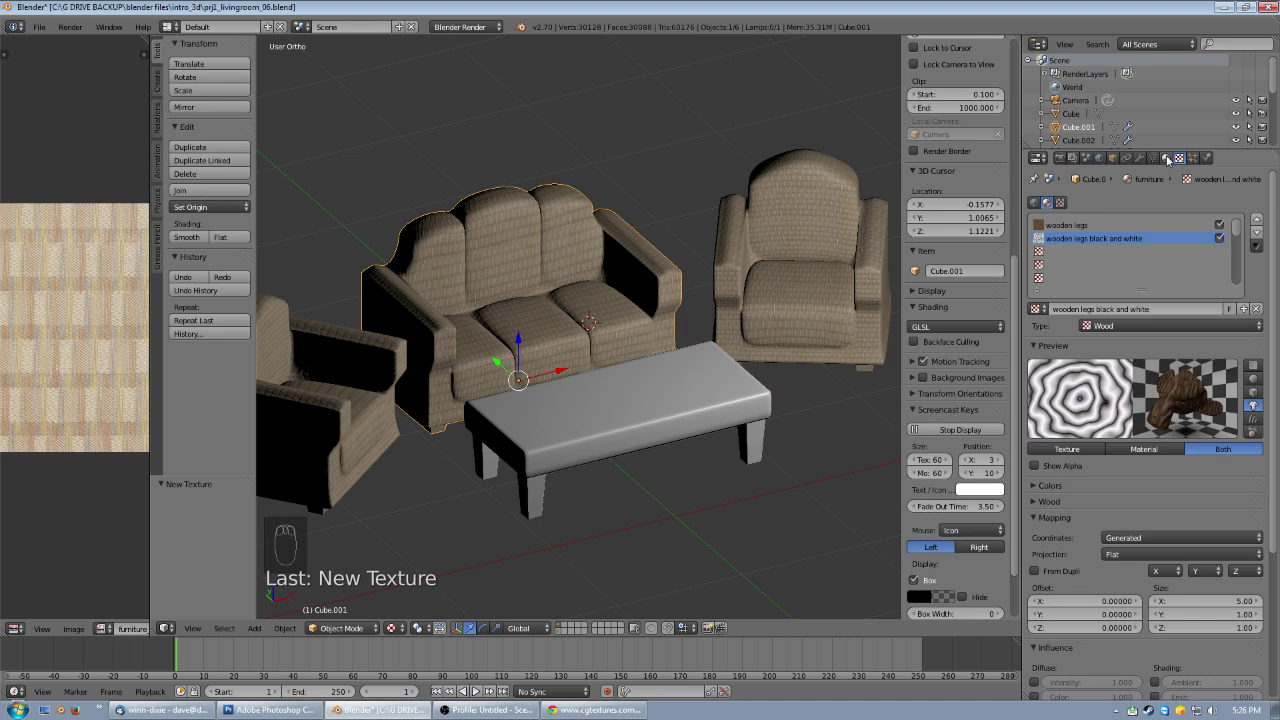
click(1166, 158)
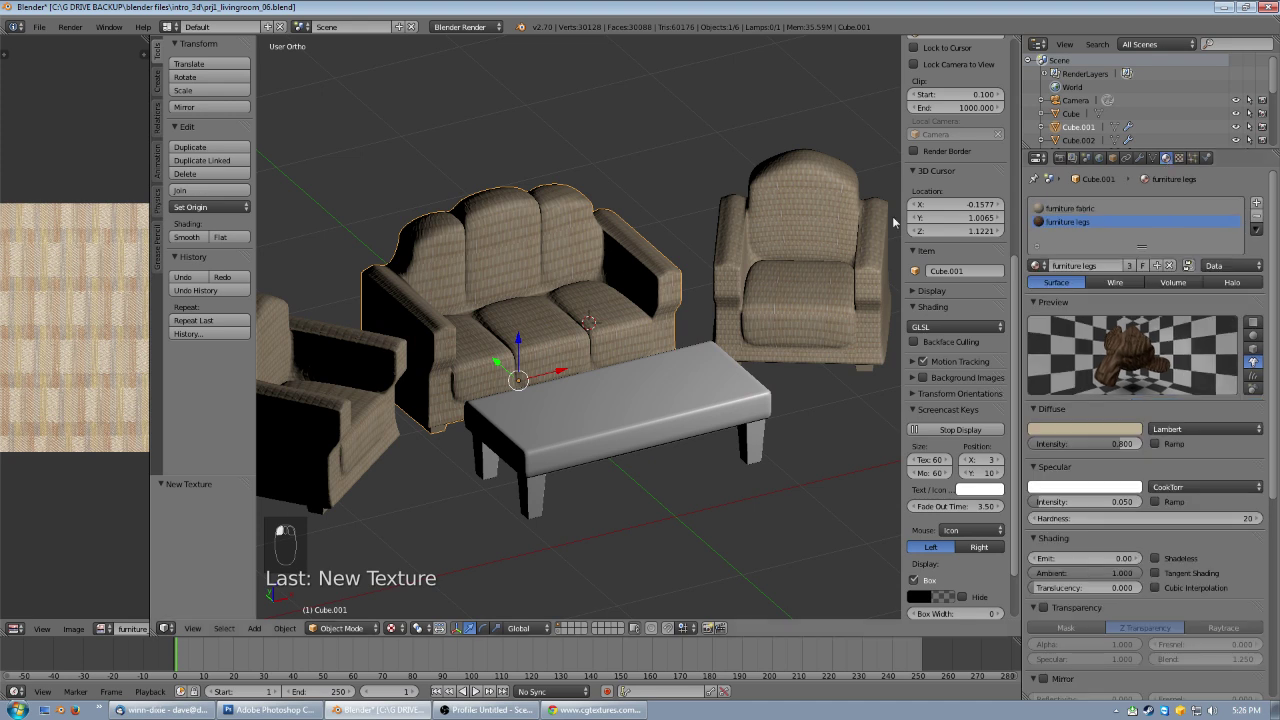
- Assign the existing furniture legs material to the coffee table
scroll(730, 314, down, 2)
mouse_move(775, 374)
middle_down()
mouse_move(755, 365)
mouse_move(786, 377)
middle_up()
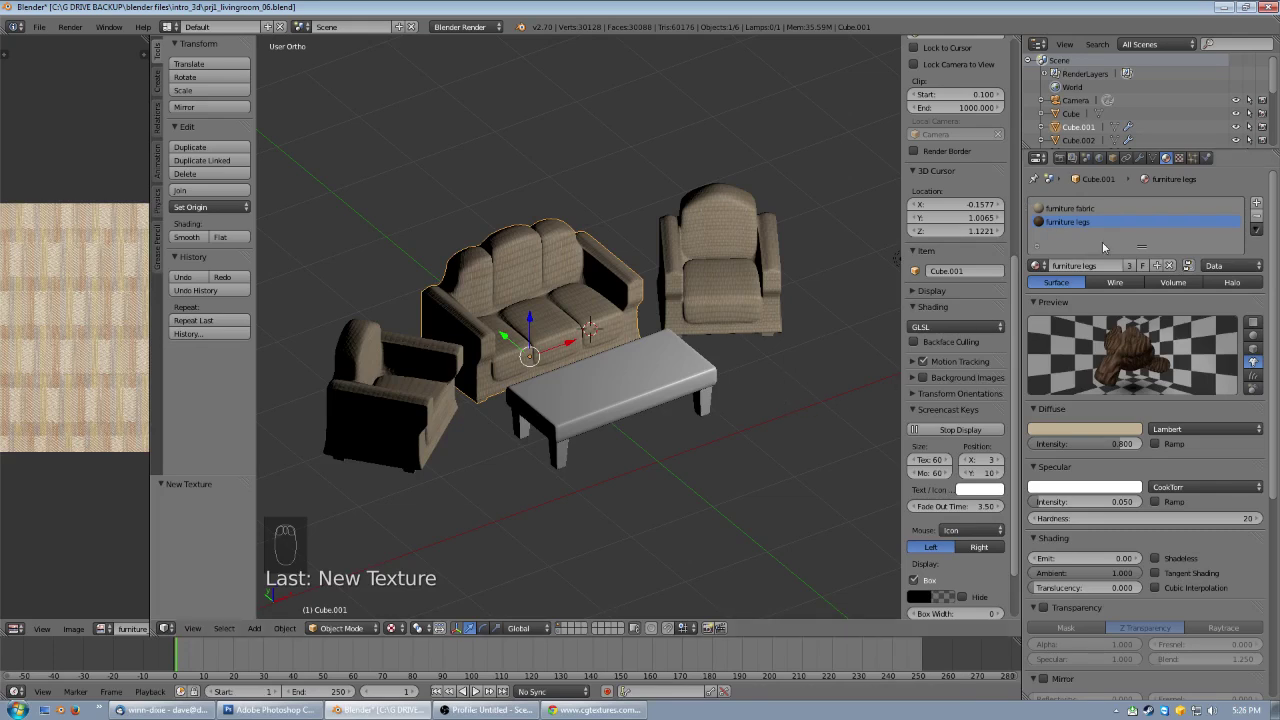
right_click(668, 358)
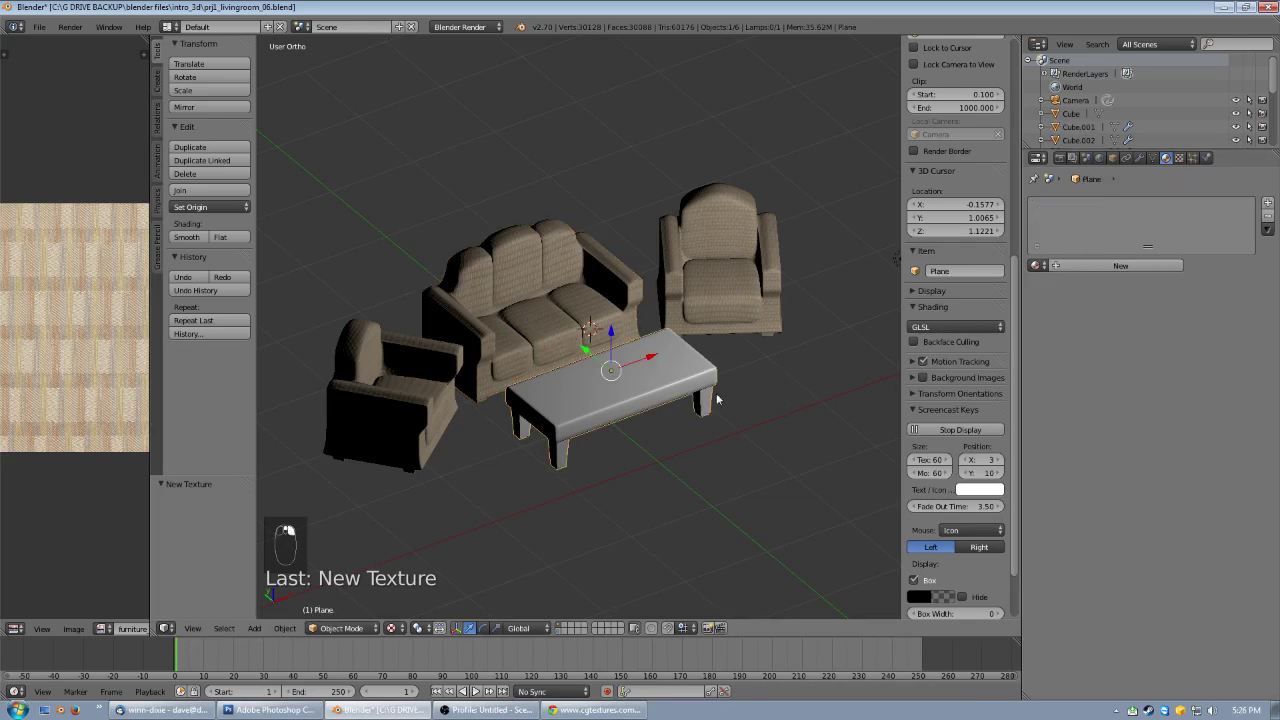
click(1038, 265)
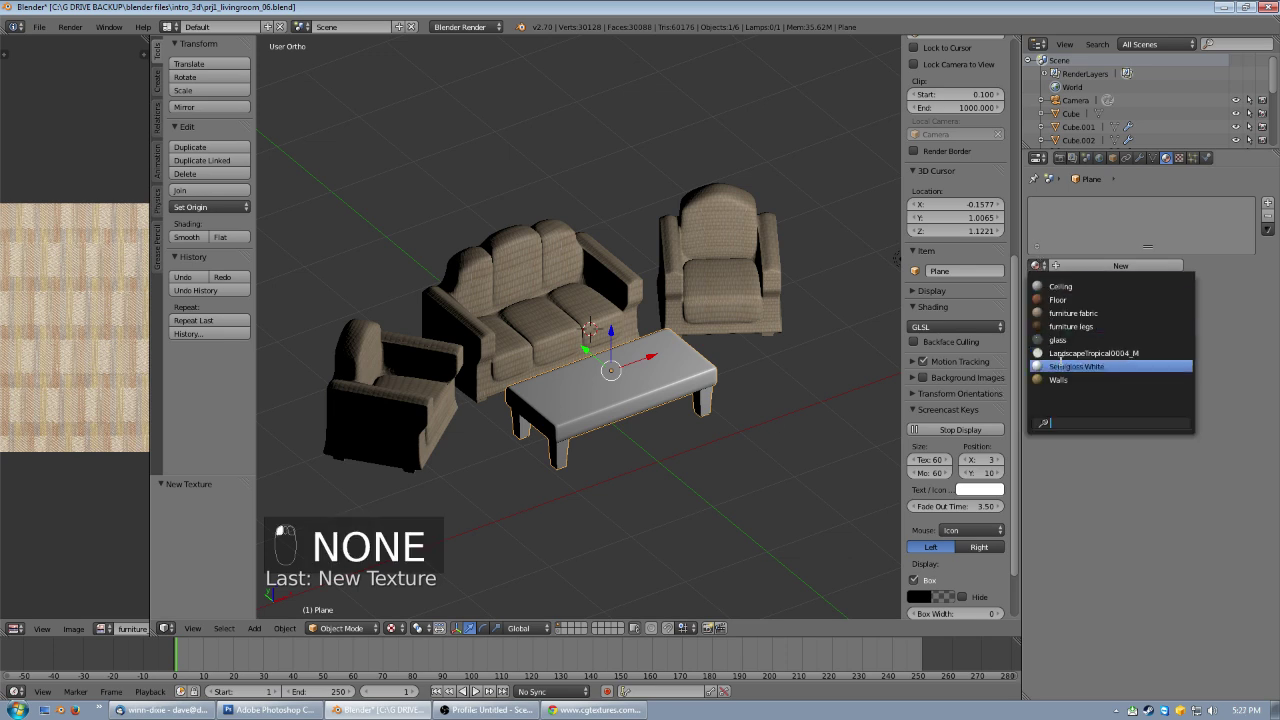
click(1052, 326)
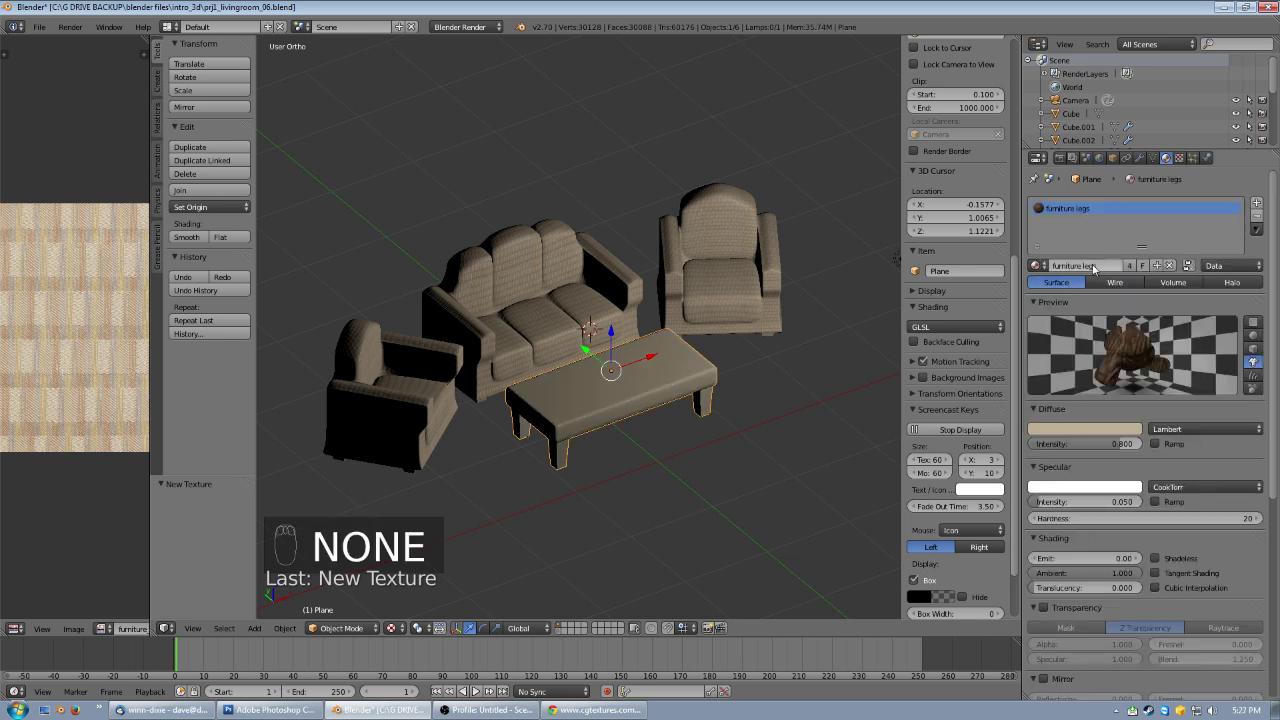
- Rename the coffee table's material to "wooden furniture"
click(1094, 267)
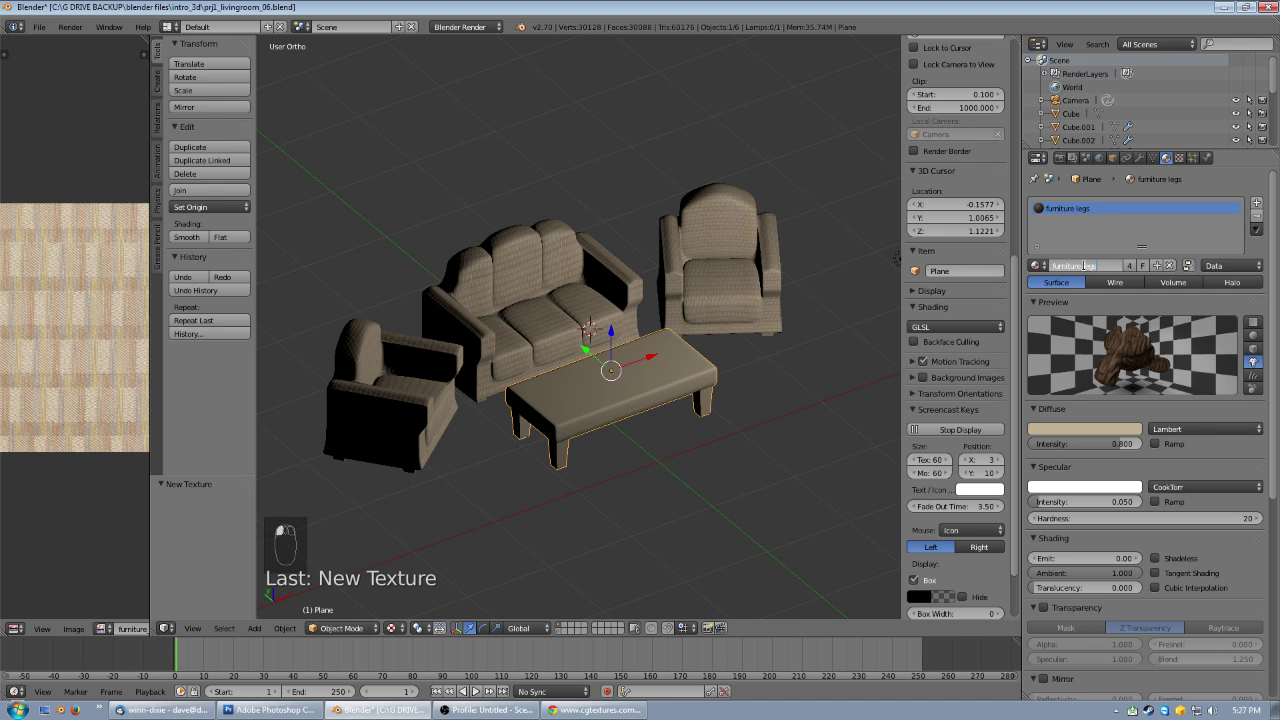
key(BackSpace)
key(BackSpace)
key(BackSpace)
key(BackSpace)
key(BackSpace)
key(BackSpace)
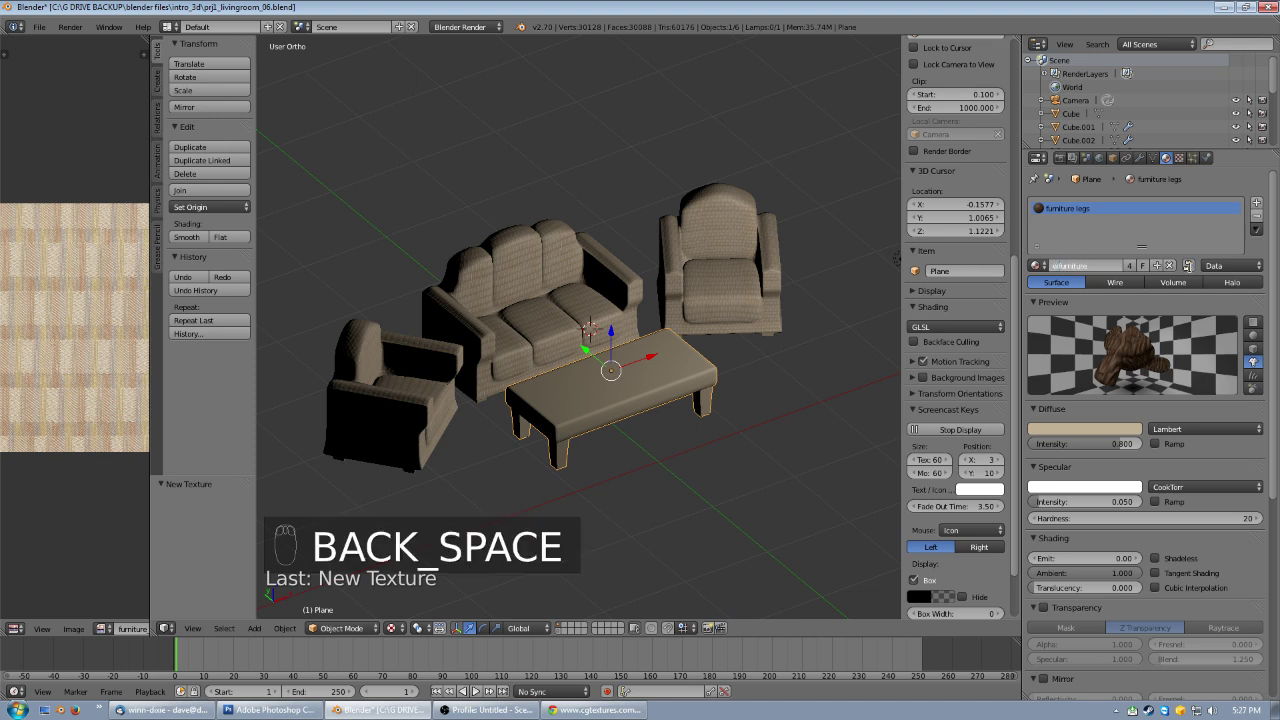
text(ooden)
key(Return)
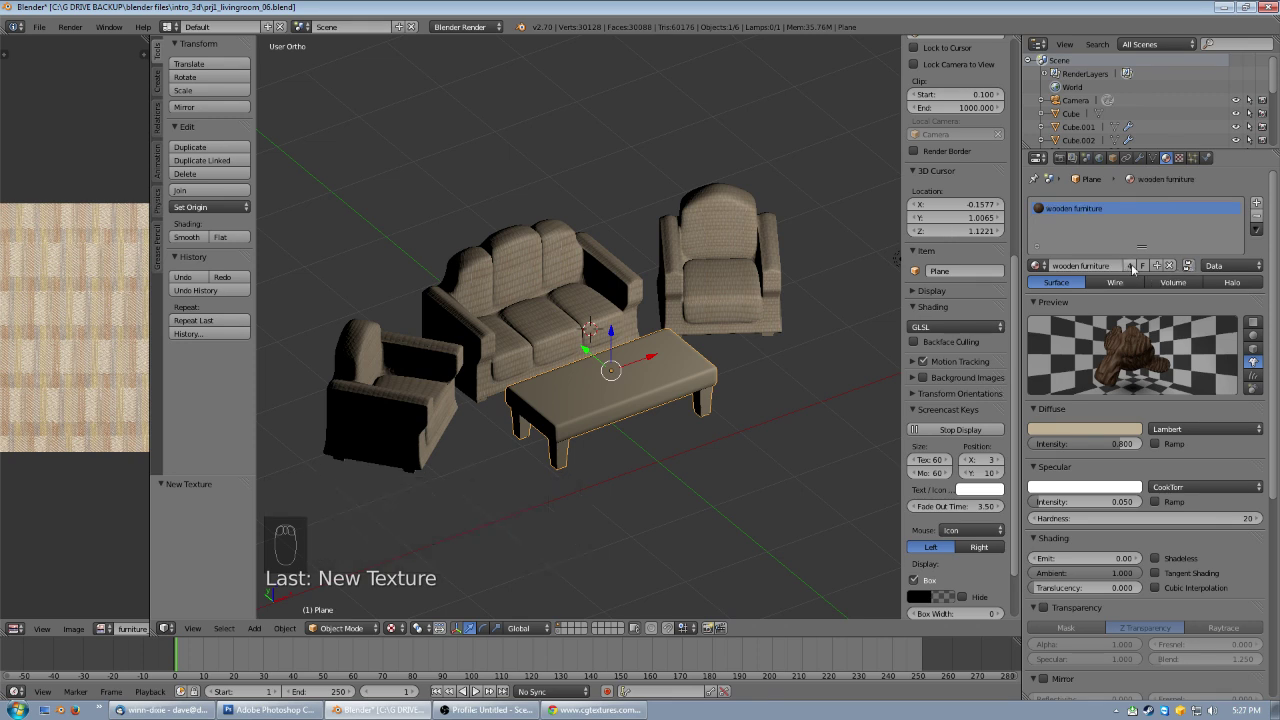
- Show the room's layer together with the furniture, view the interior in perspective, and deselect everything
middle_drag(633, 388, 755, 405)
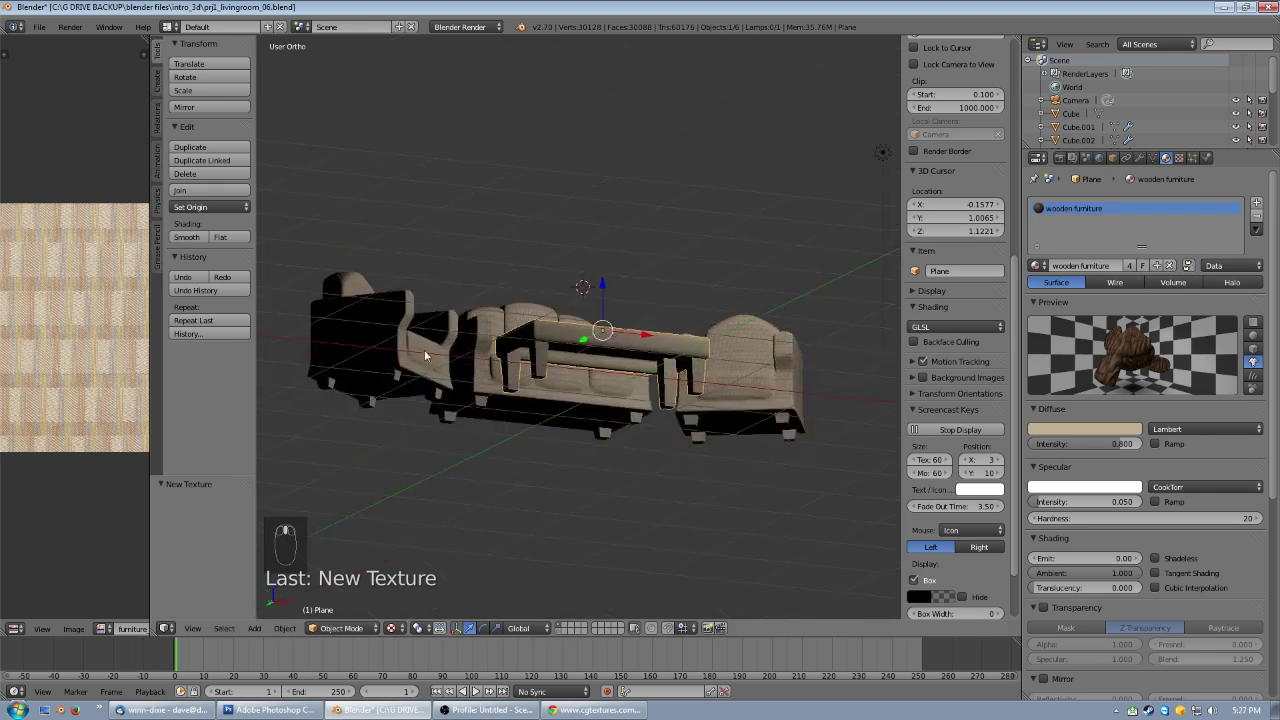
middle_drag(614, 408, 601, 402)
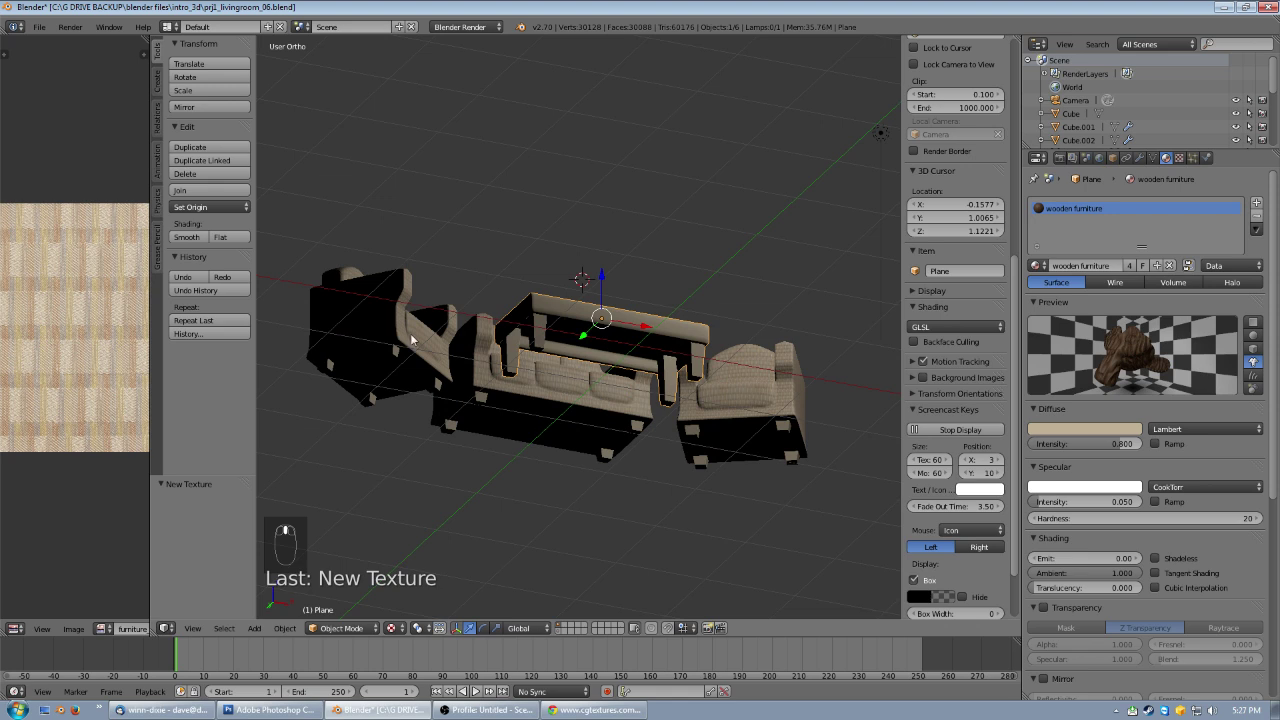
middle_drag(535, 427, 476, 436)
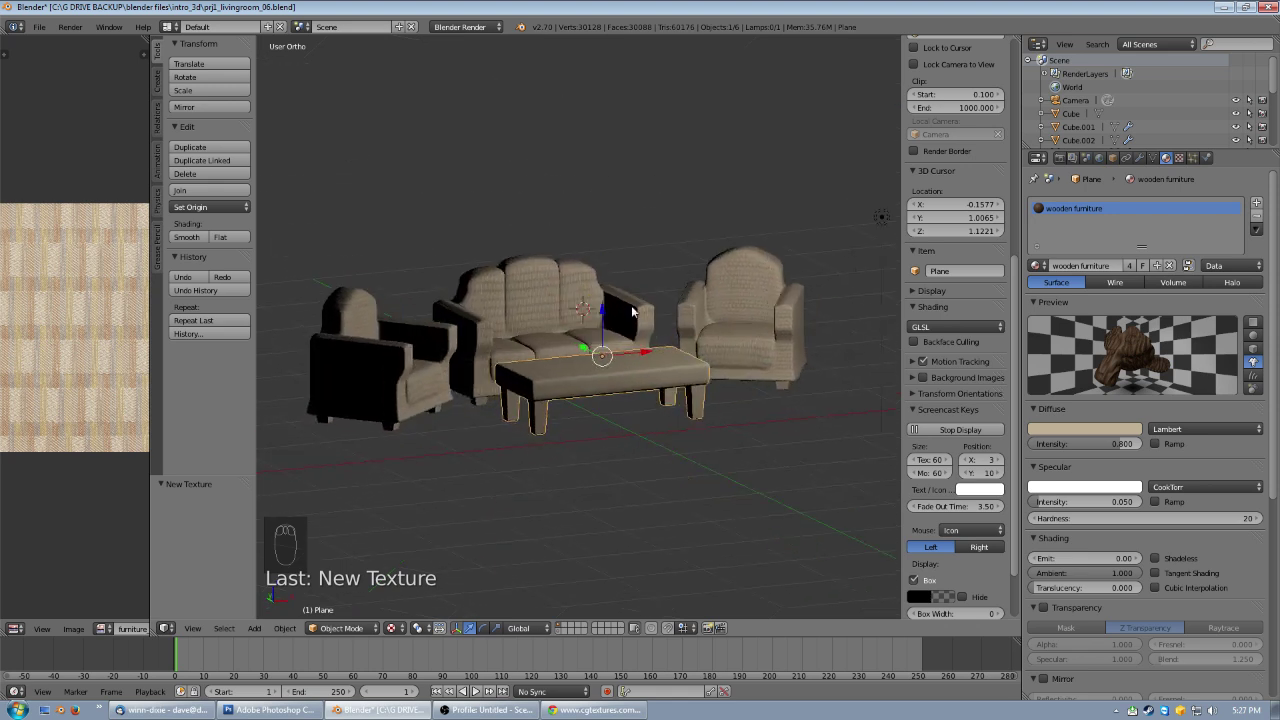
middle_drag(653, 390, 727, 402)
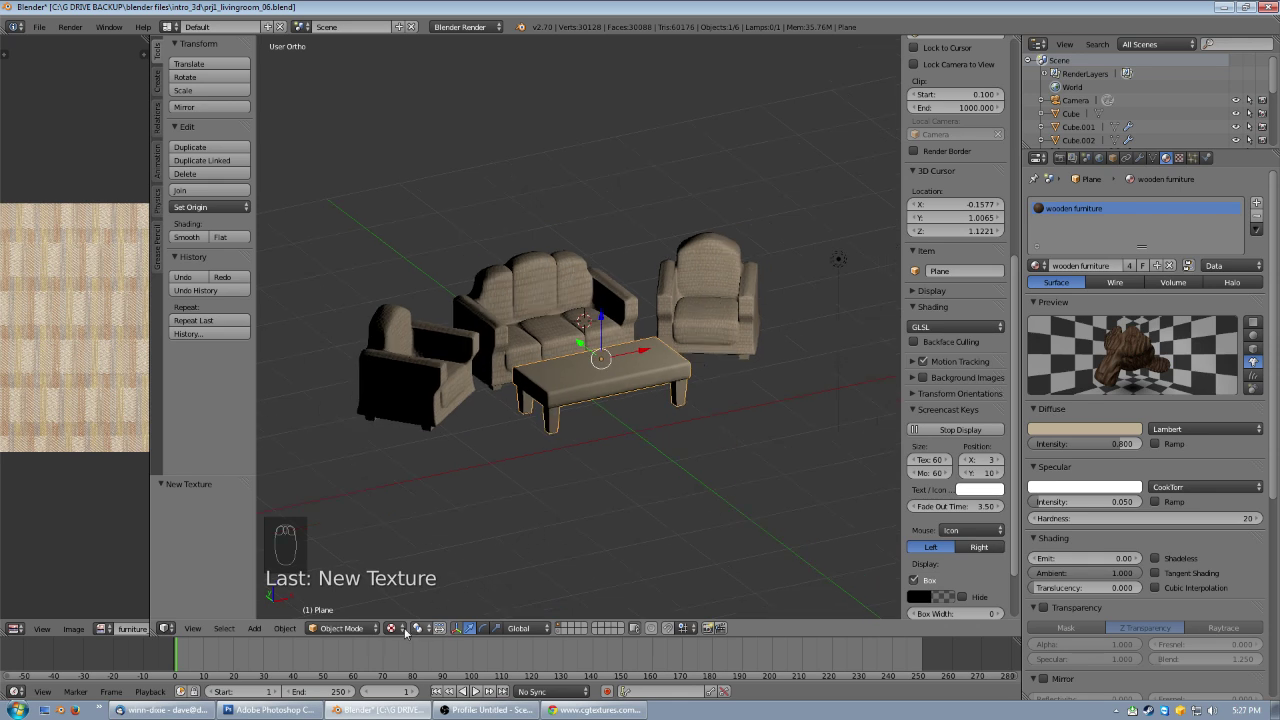
shift+click(558, 631)
middle_drag(723, 442, 703, 420)
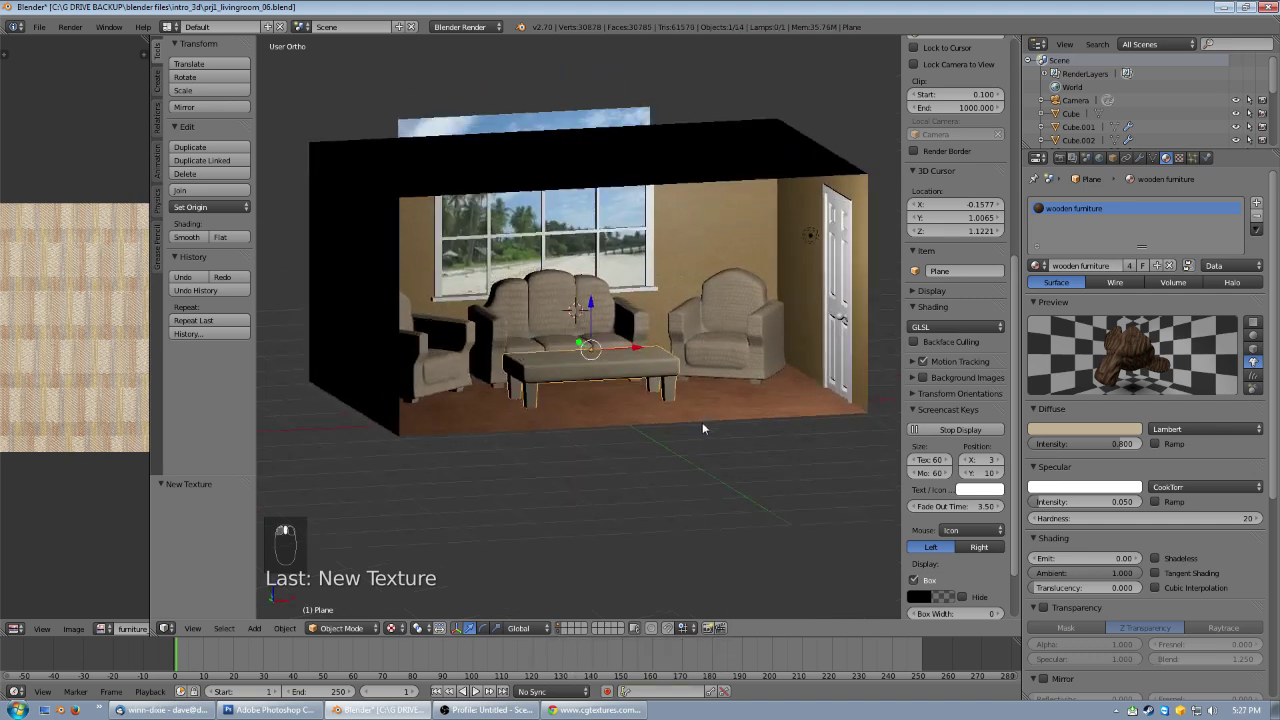
scroll(703, 420, up, 4)
key(KP_5)
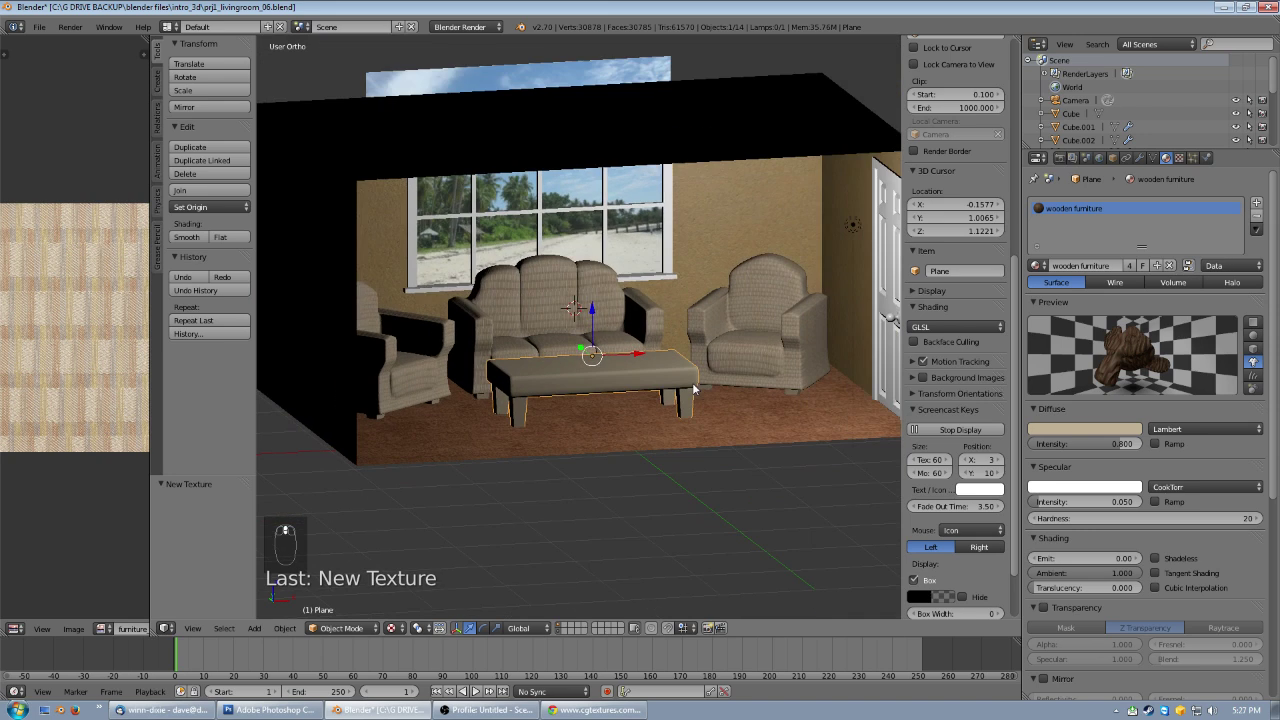
scroll(690, 385, down, 3)
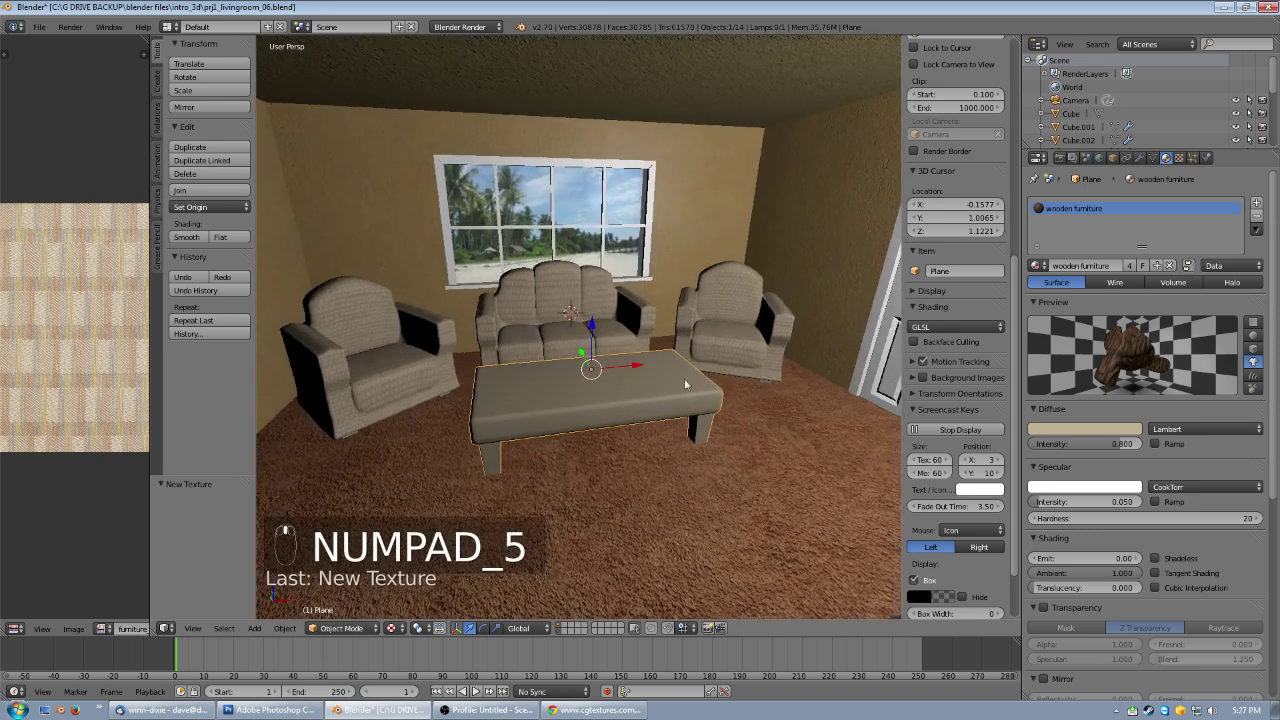
scroll(684, 380, up, 5)
middle_drag(673, 416, 668, 461)
key(a)
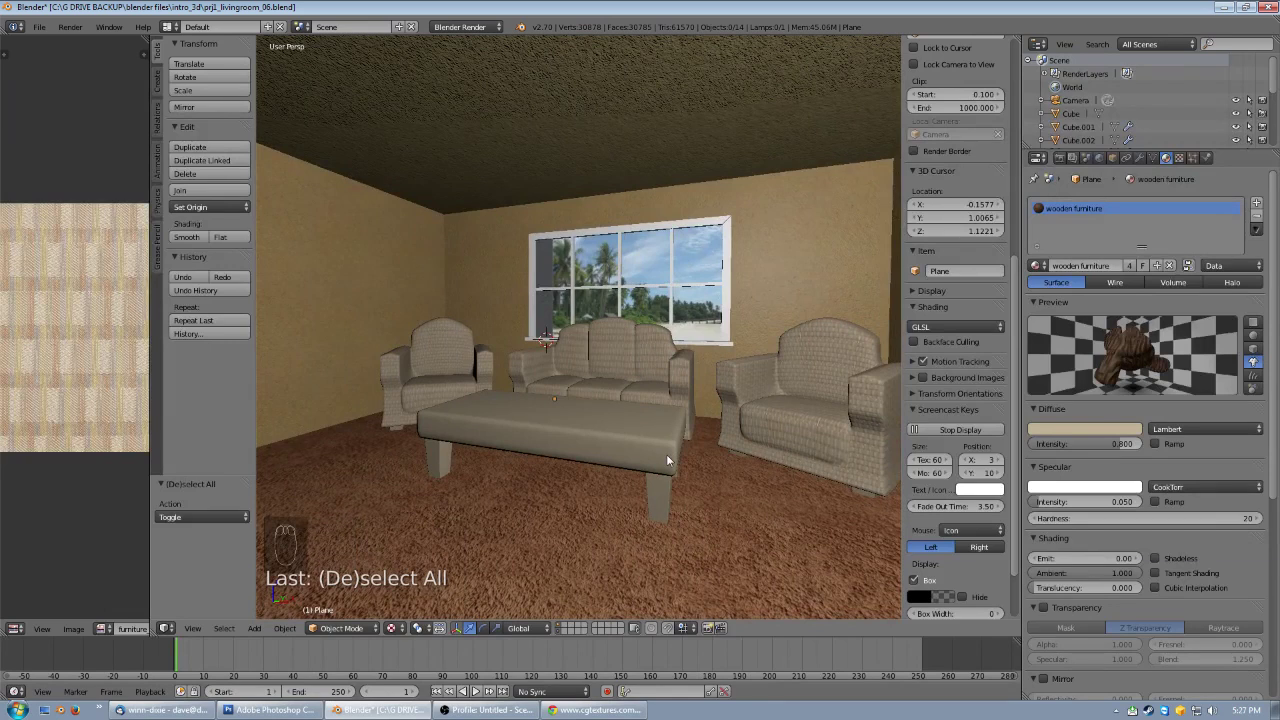
- Select the camera outside the room and look through it
scroll(666, 454, down, 6)
mouse_move(666, 454)
middle_down()
mouse_move(651, 371)
mouse_move(651, 423)
mouse_move(680, 434)
middle_up()
scroll(680, 431, down, 4)
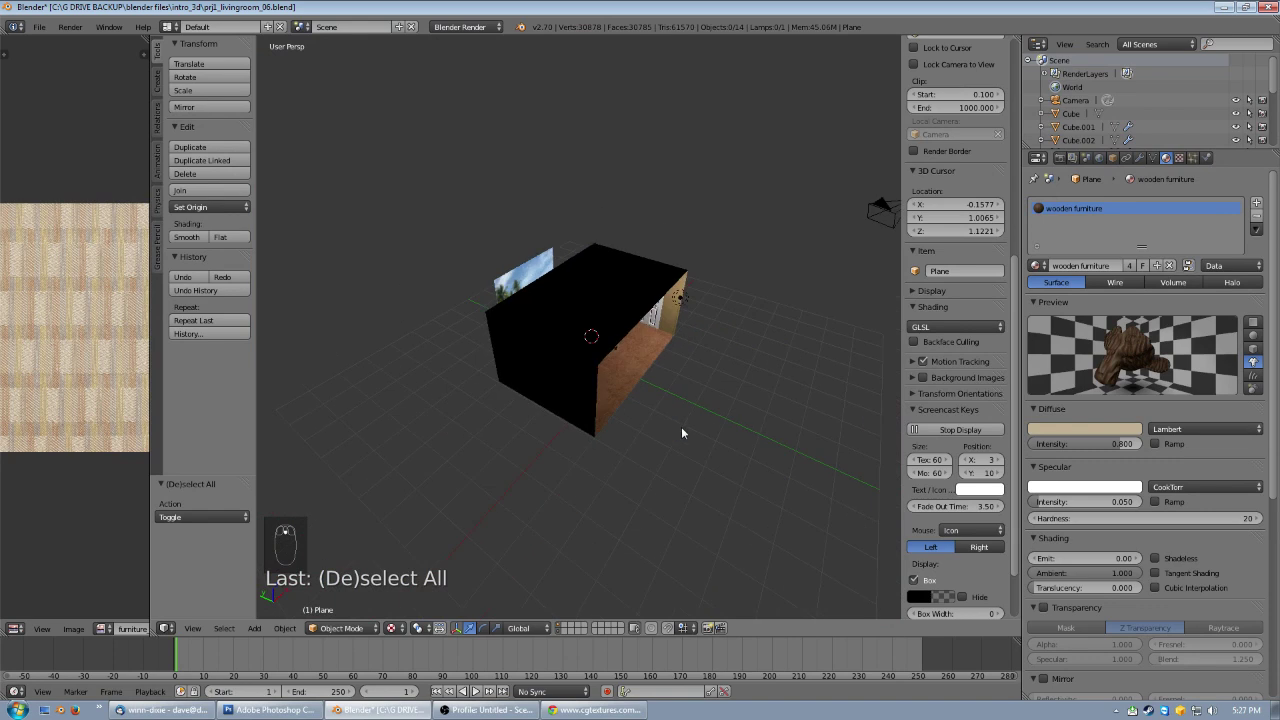
right_click(870, 211)
middle_drag(812, 341, 647, 352)
key(KP_0)
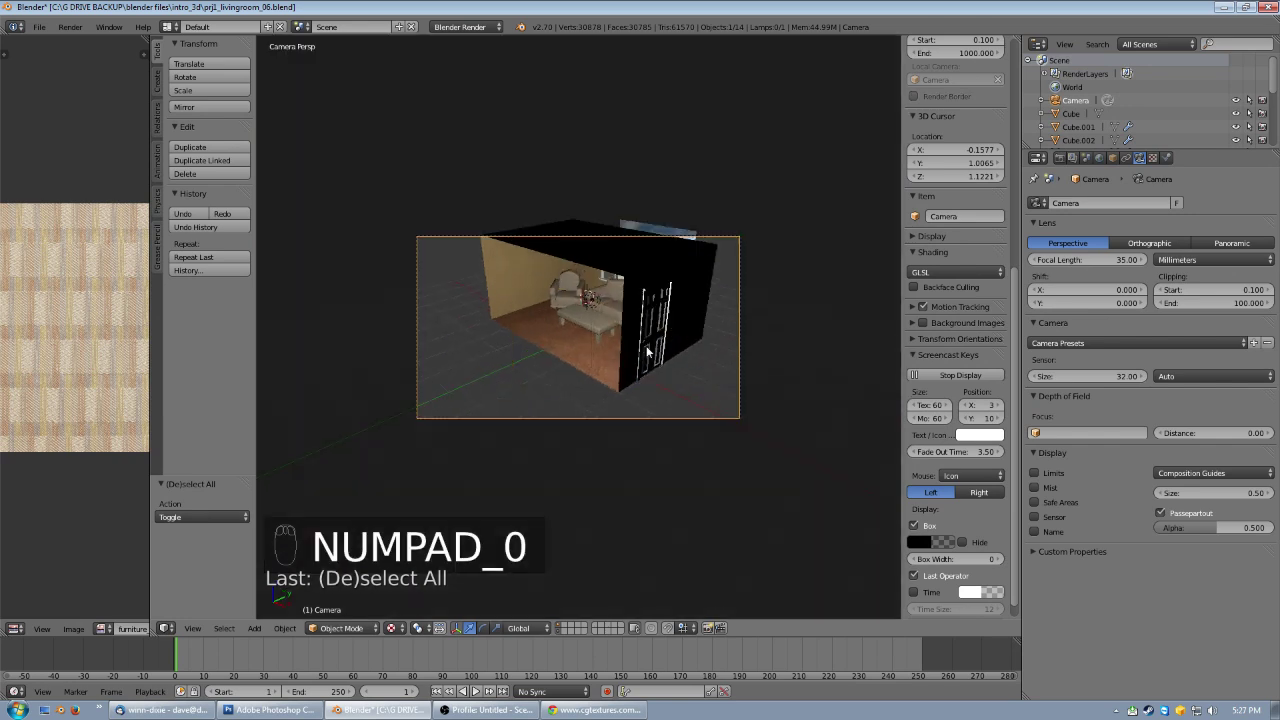
- In top orthographic view, move the camera in front of the room's open side and rotate it about 48° to face inside
scroll(660, 383, down, 3)
middle_drag(576, 367, 609, 357)
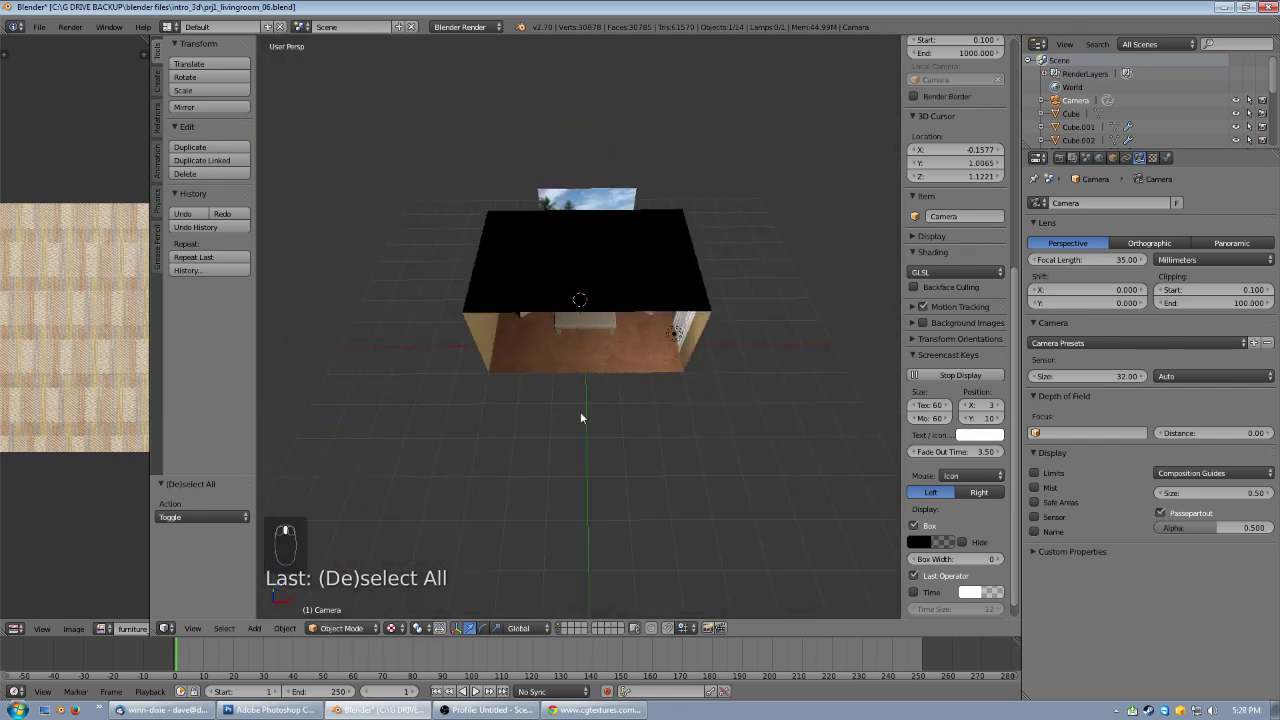
scroll(608, 351, up, 6)
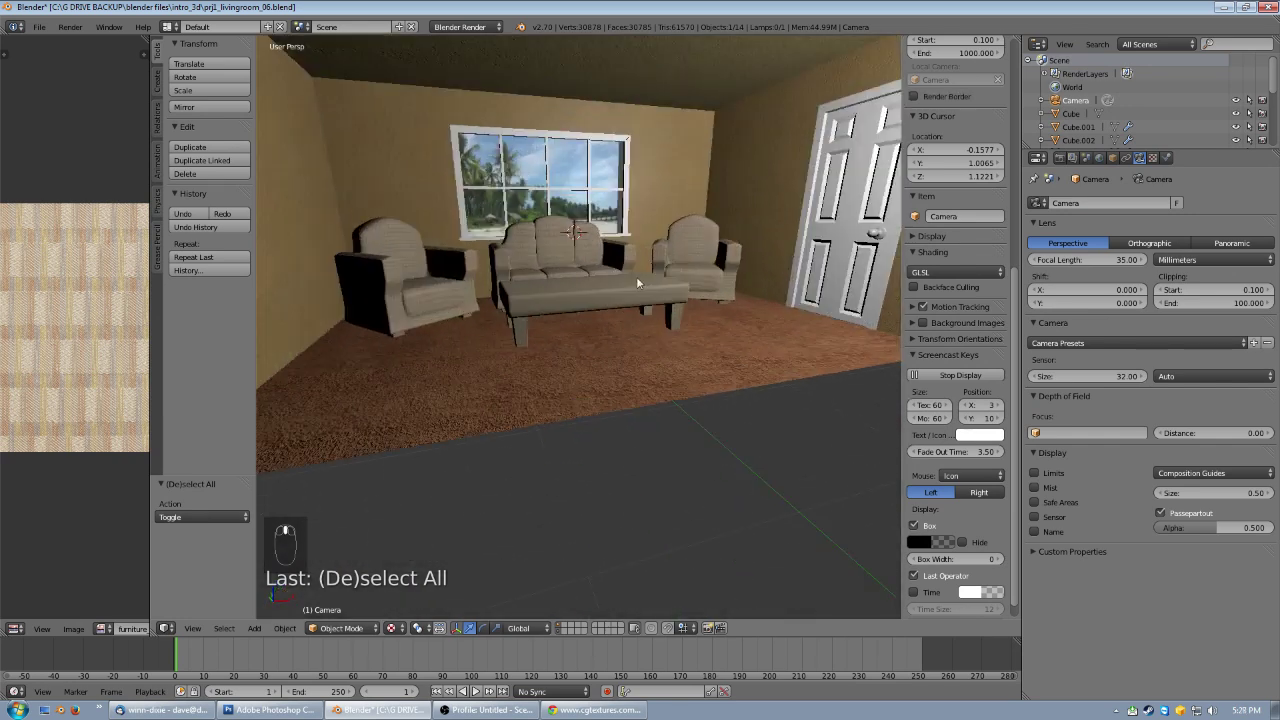
alt+middle_drag(698, 324, 713, 430)
key(KP_7)
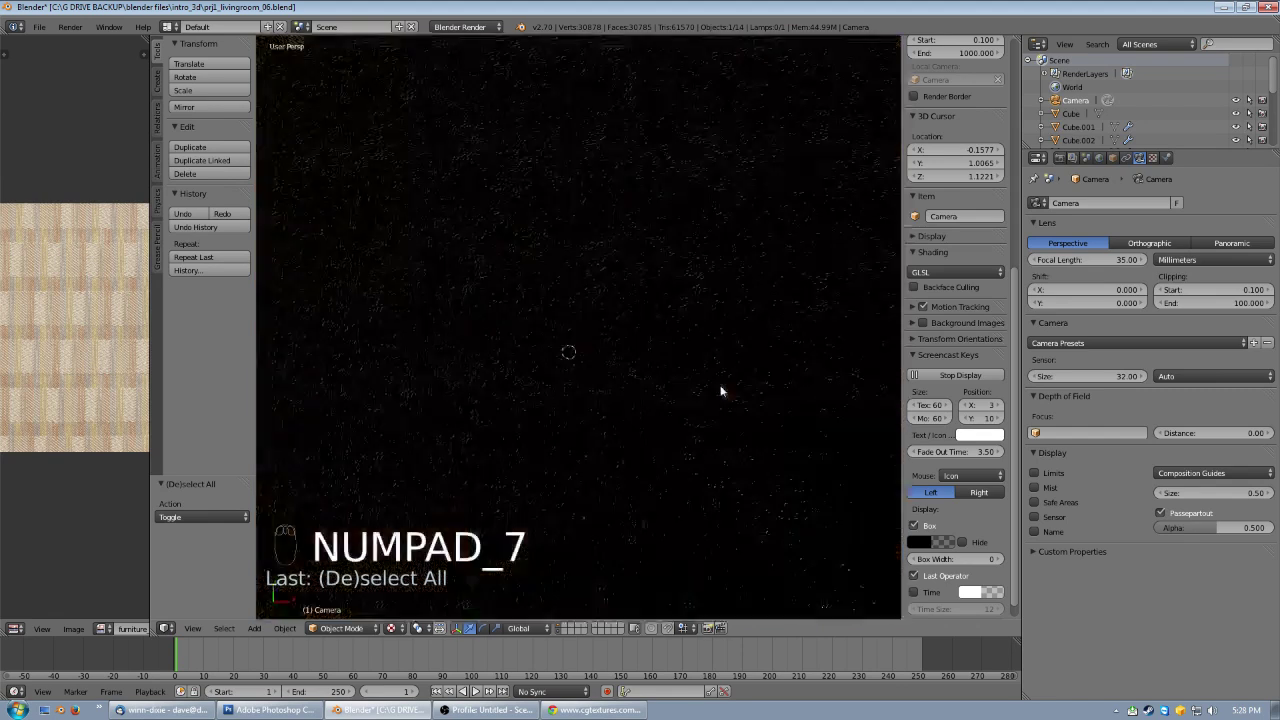
shift+middle_drag(718, 437, 729, 382)
key(KP_5)
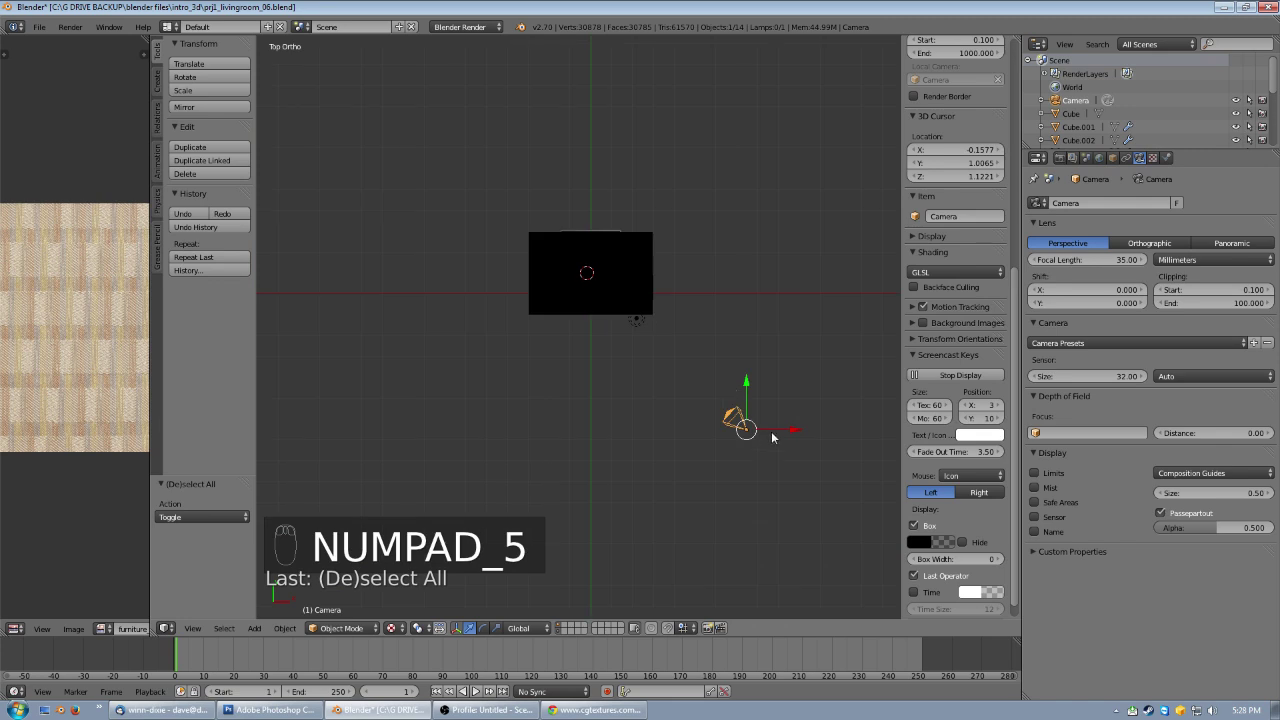
key(g)
click(552, 335)
key(r)
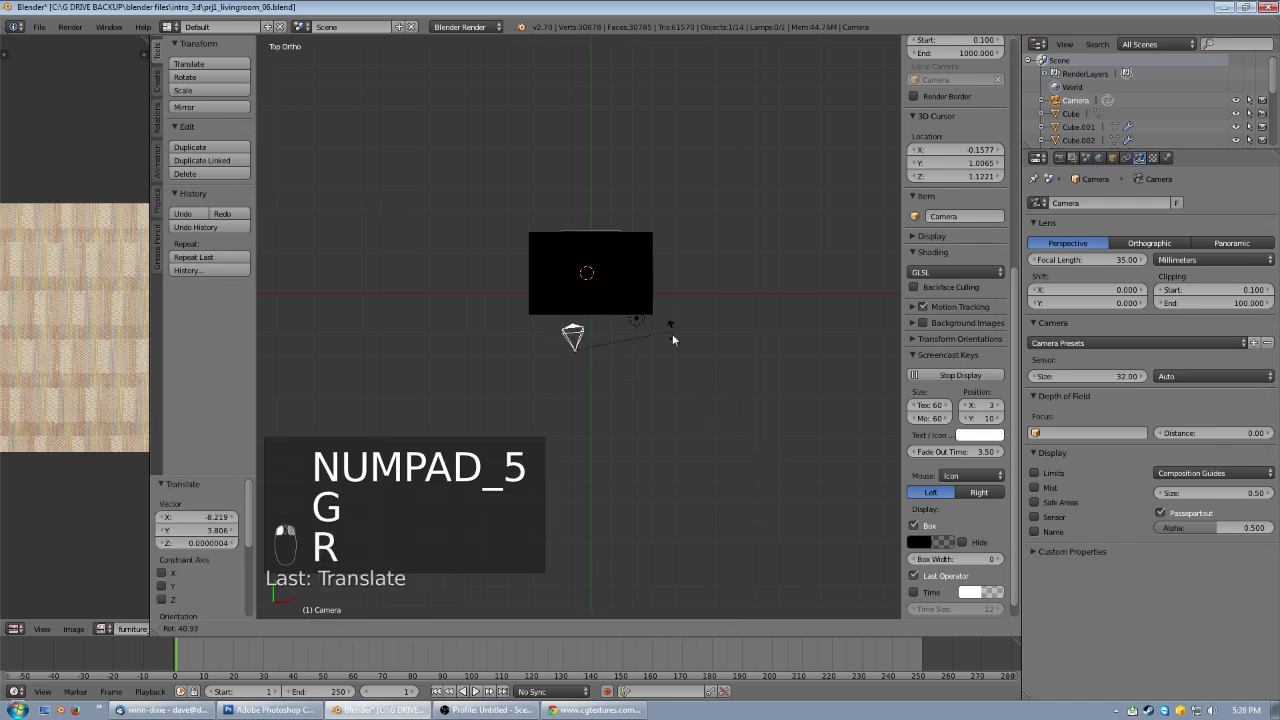
click(674, 345)
key(r)
right_click(680, 333)
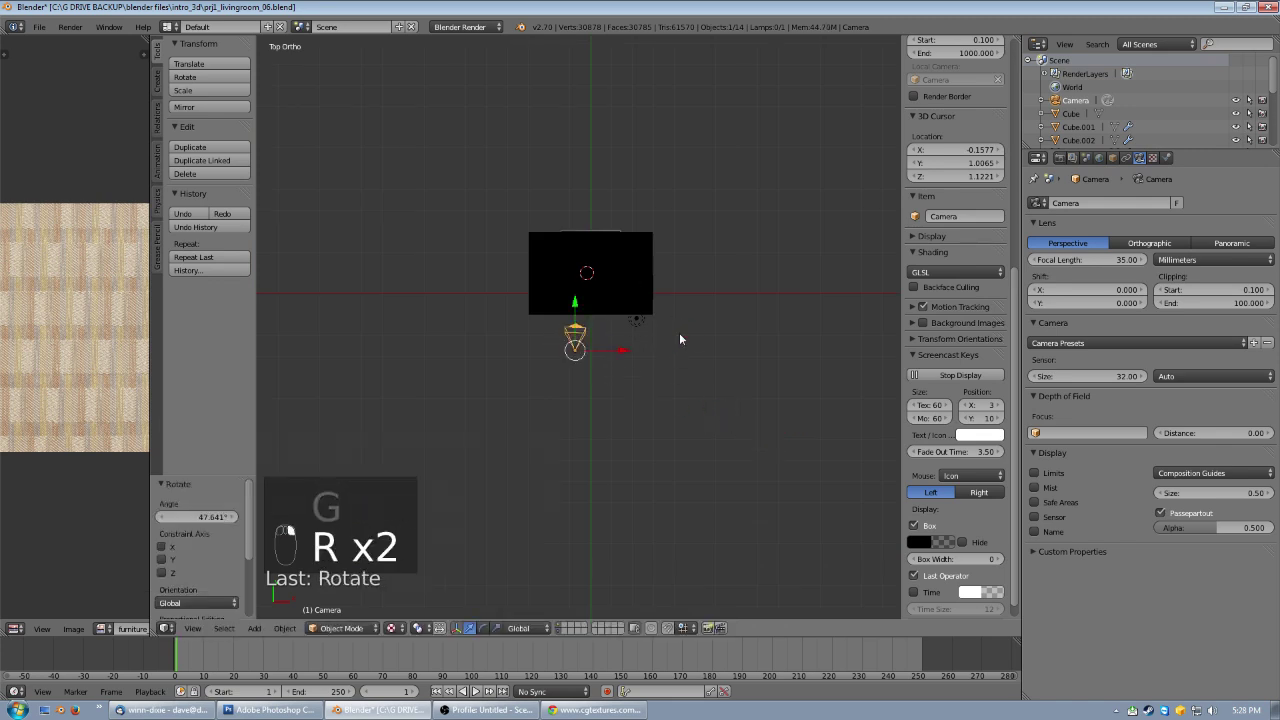
- In the right side view, tilt the camera by about -25° and lower it about 4 units, and look through it
key(KP_3)
key(r)
key(g)
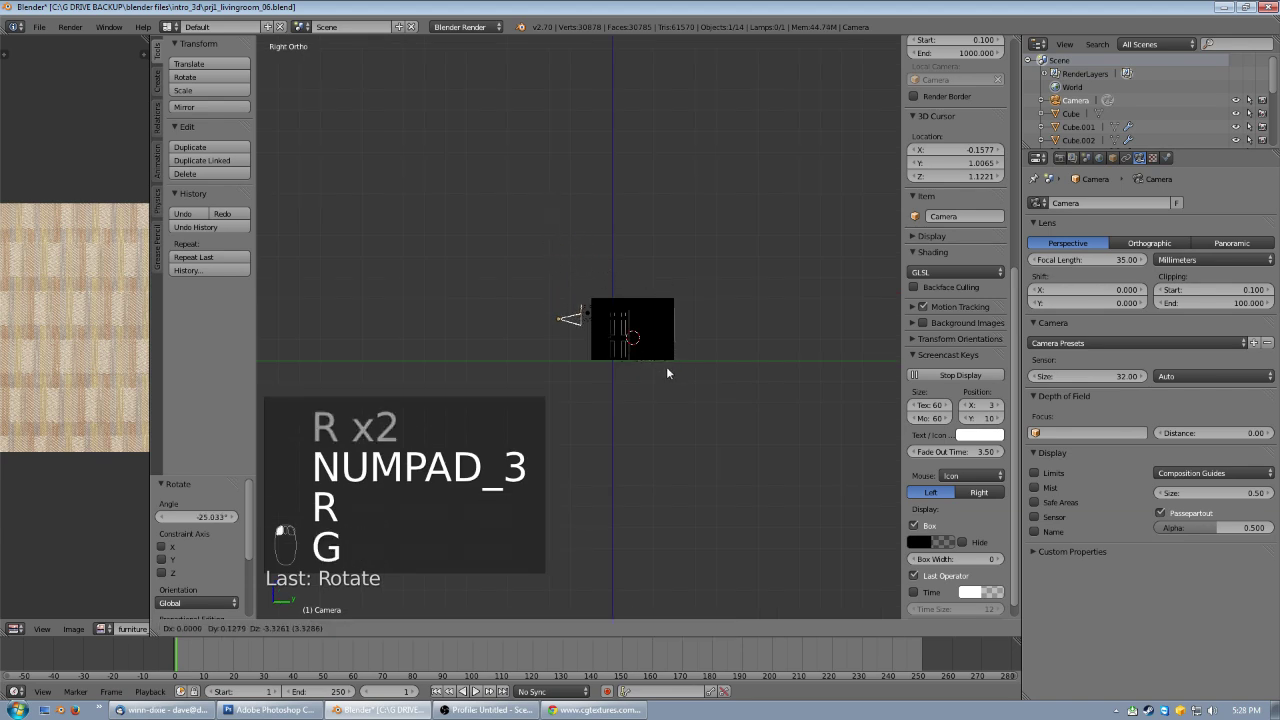
click(662, 377)
key(KP_0)
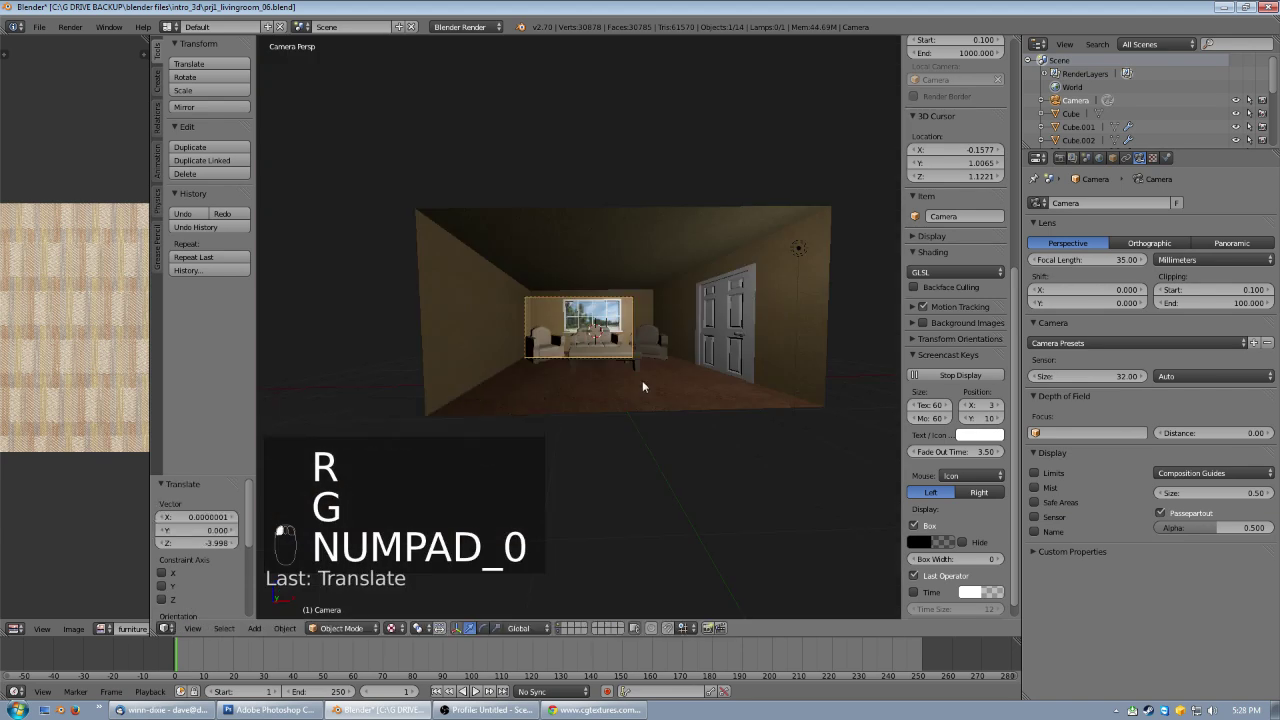
- Frame the furniture and window from the room's open side in perspective, and align the camera to that view
scroll(631, 390, up, 3)
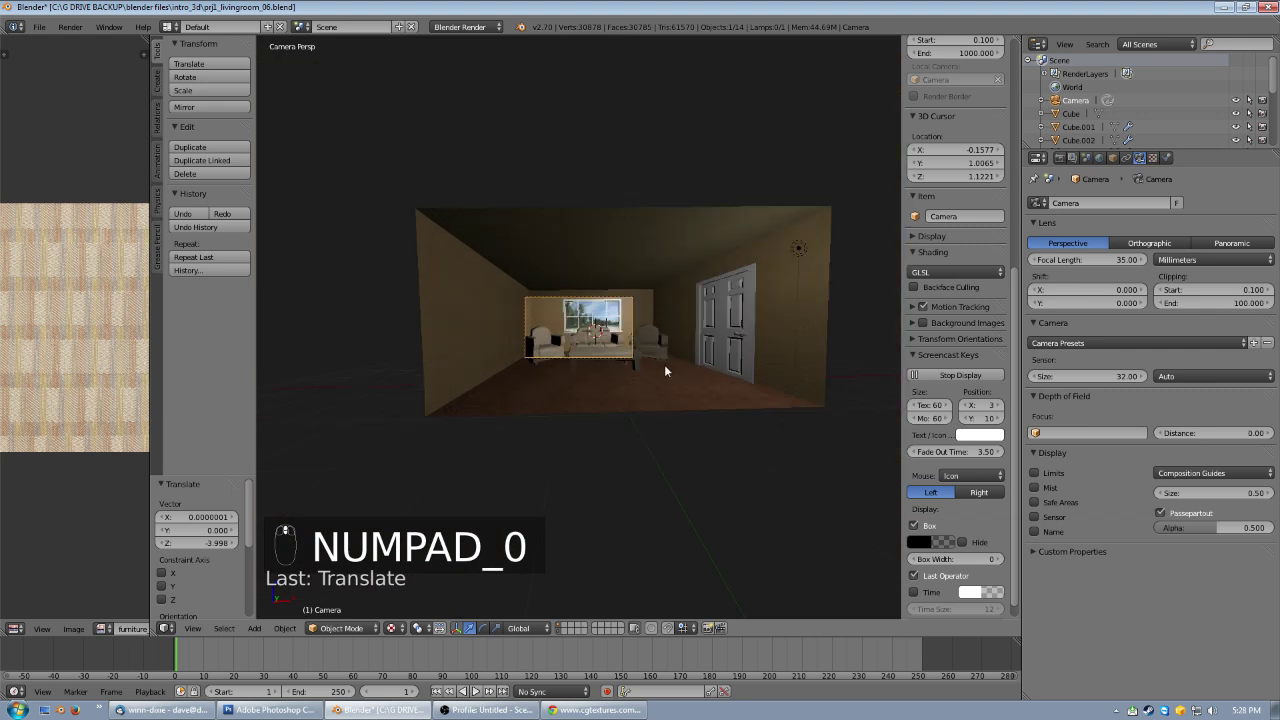
middle_drag(558, 382, 558, 382)
scroll(562, 378, down, 6)
scroll(620, 375, up, 2)
key(KP_5)
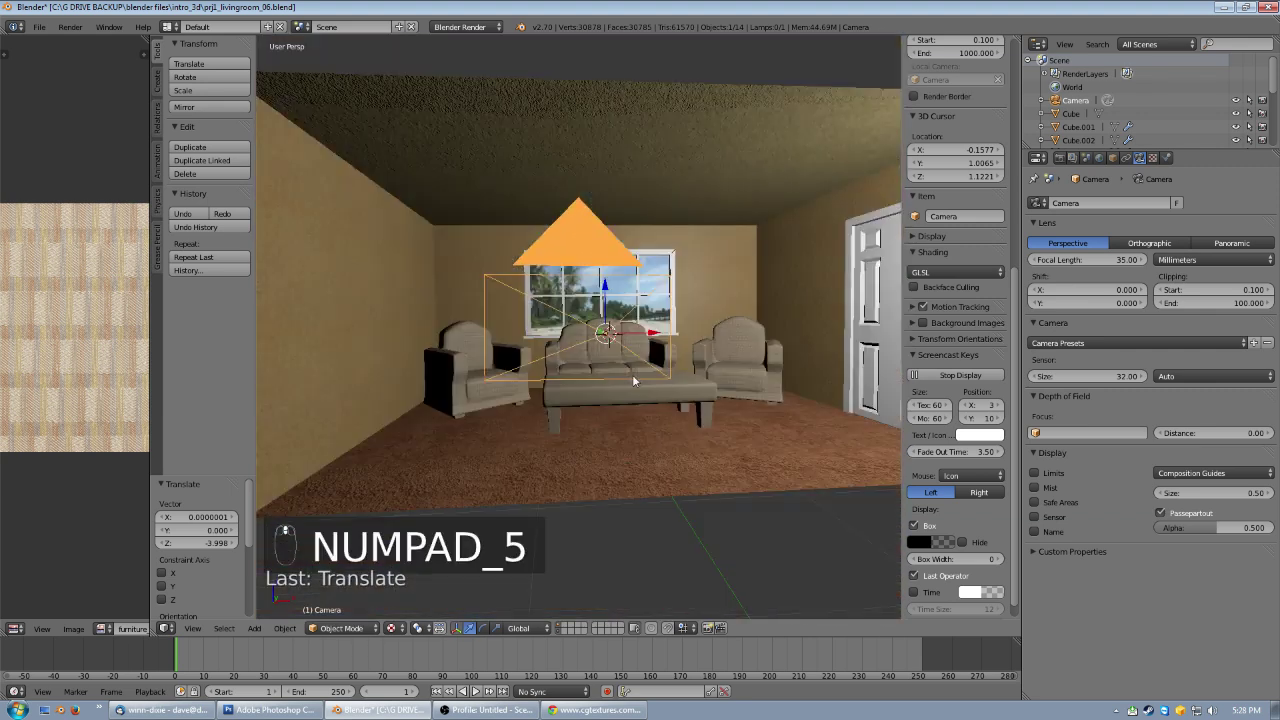
middle_drag(672, 357, 639, 300)
scroll(668, 394, up, 1)
scroll(669, 396, up, 2)
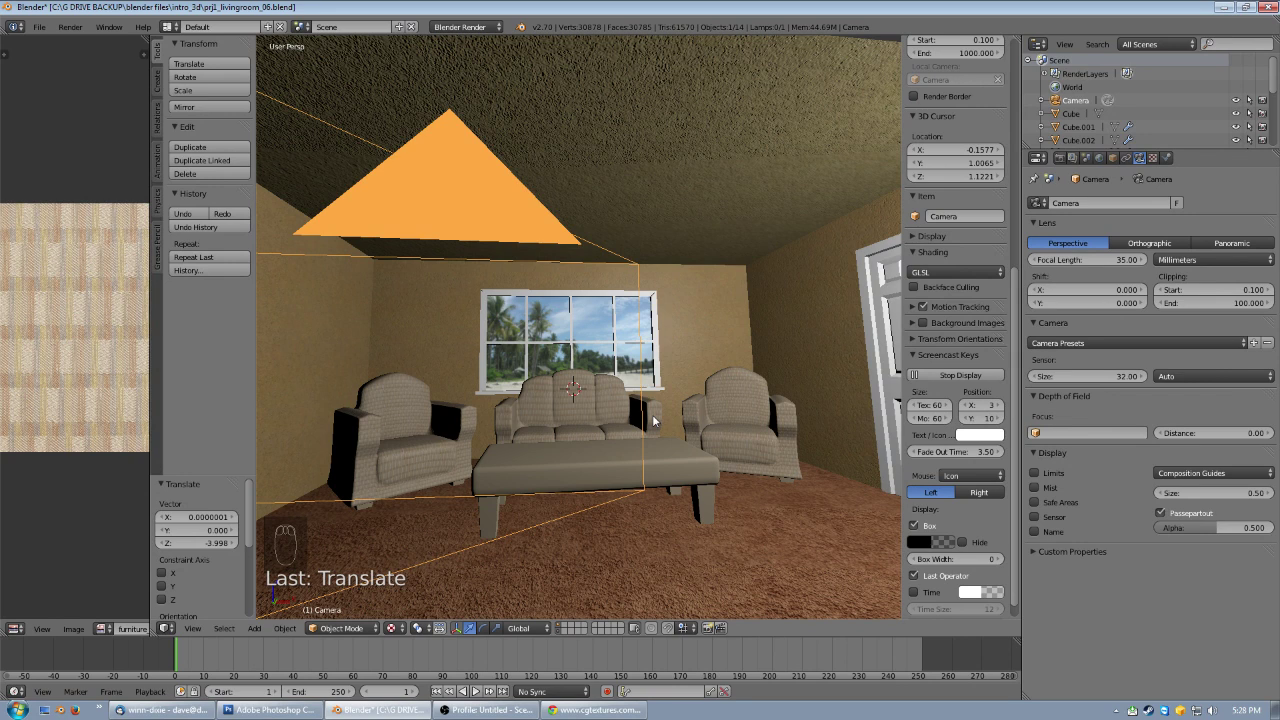
key(ctrl+alt+KP_0)
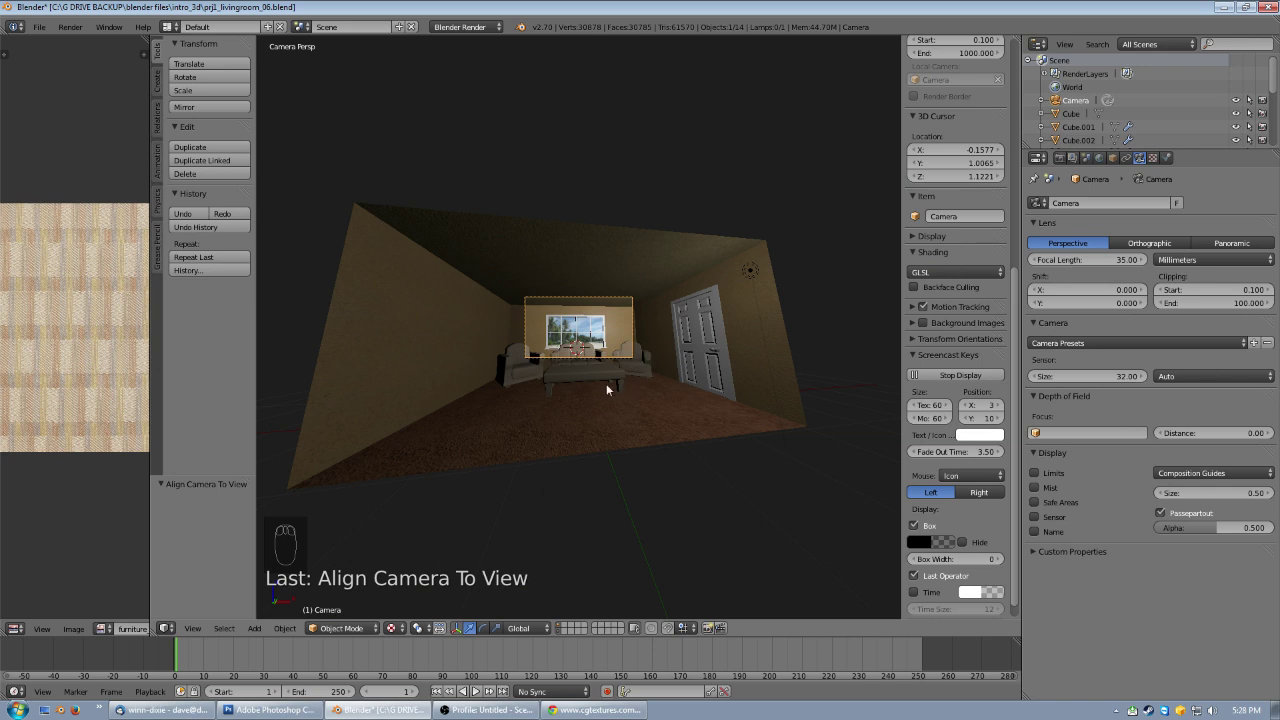
- Set the camera's focal length to 55 mm
scroll(606, 388, up, 5)
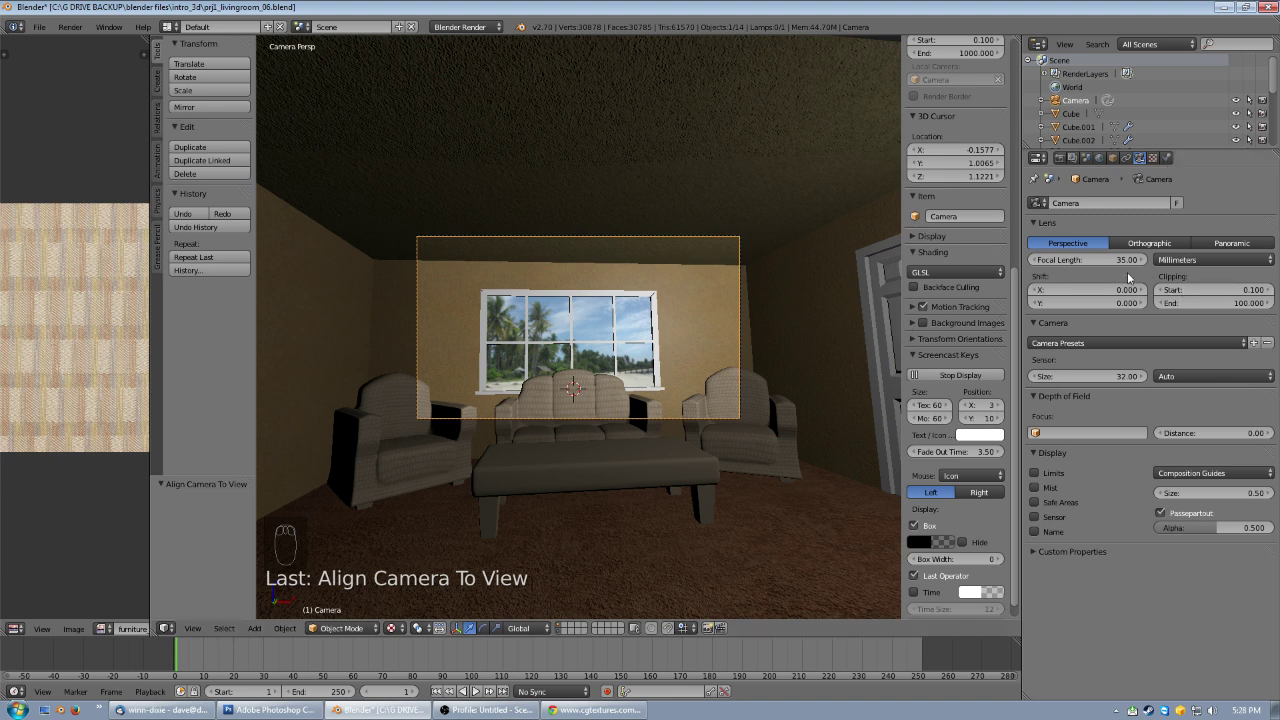
click(1140, 160)
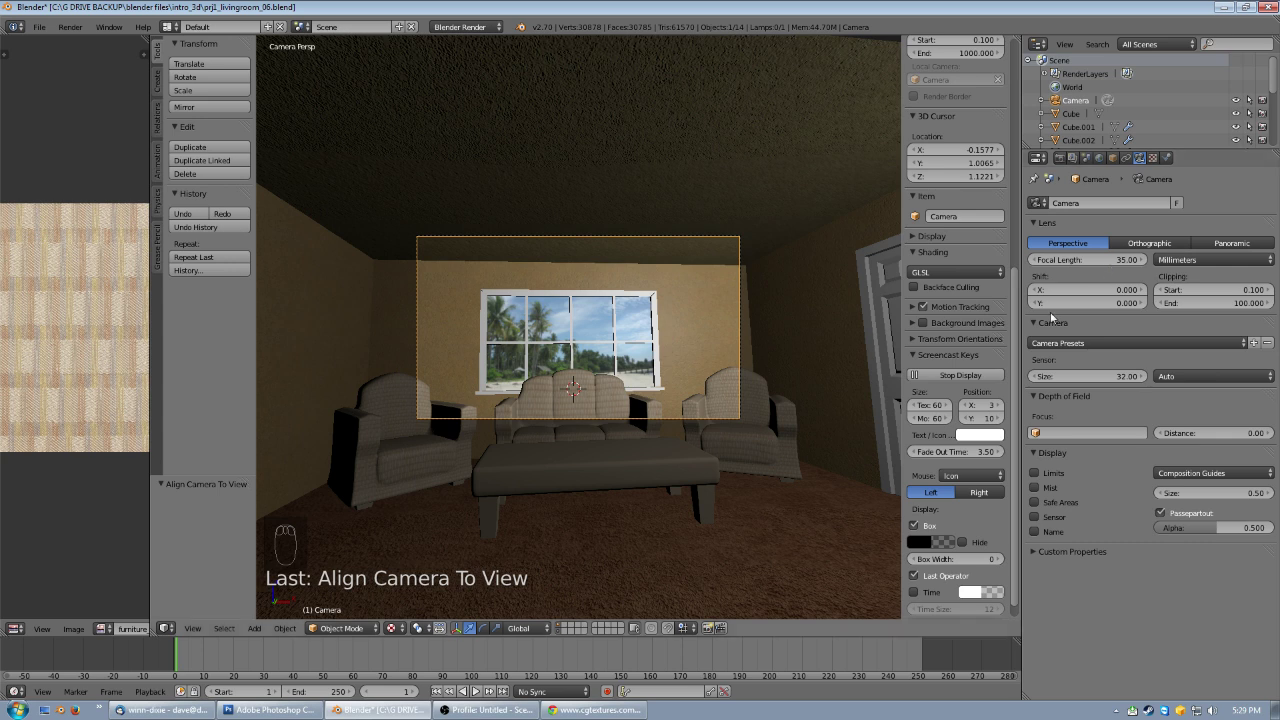
click(1134, 260)
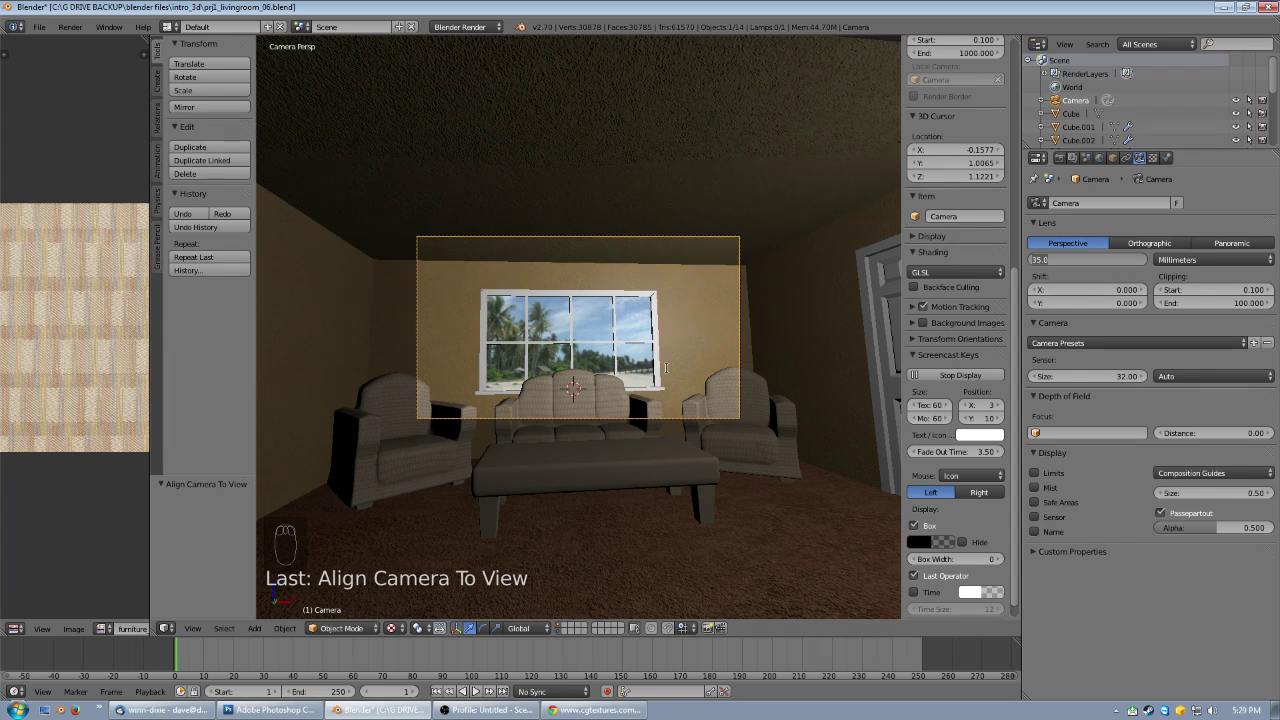
text(55)
key(Return)
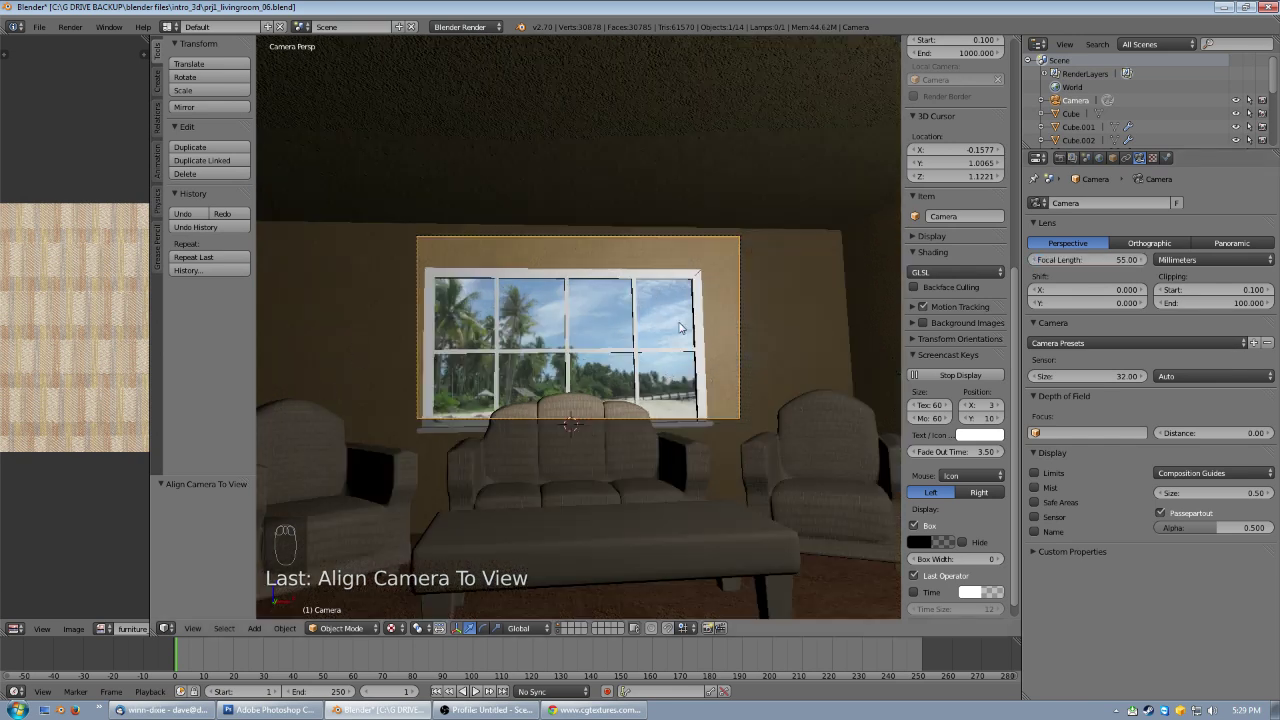
- Pull the camera back about 6.2 units along its local Z axis so the frame takes in the room
right_click(740, 305)
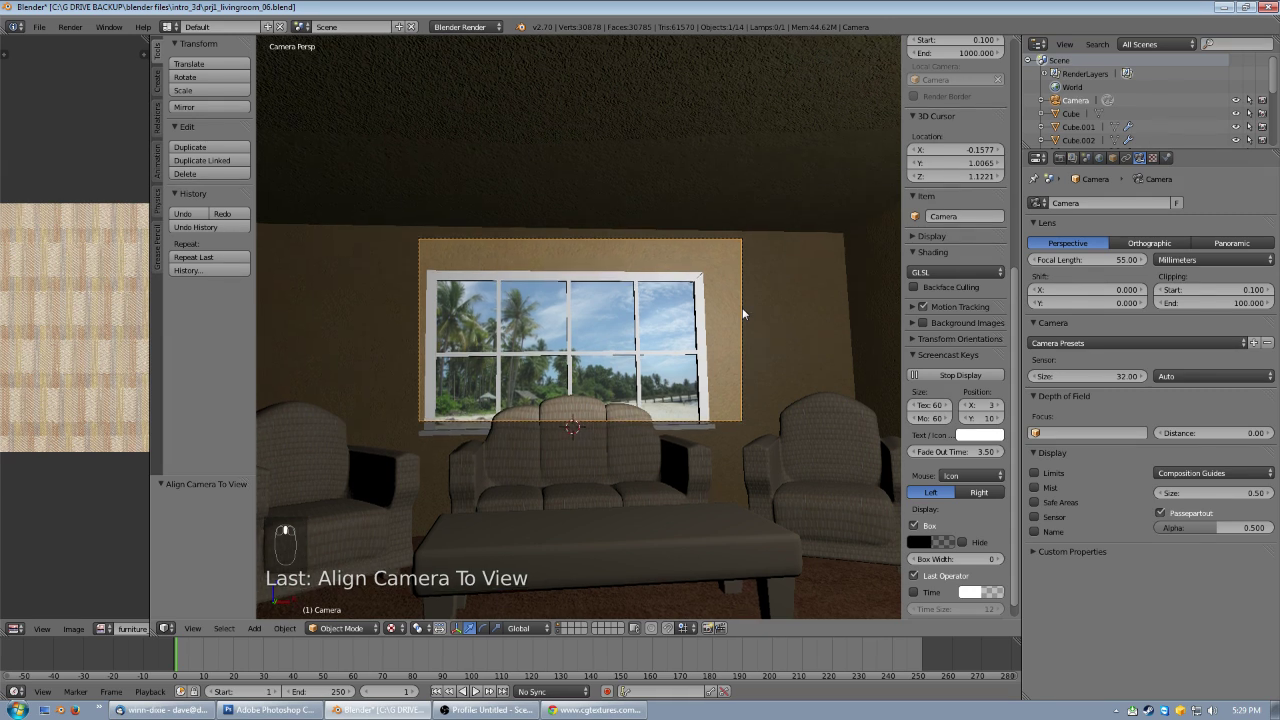
right_click(741, 312)
key(g)
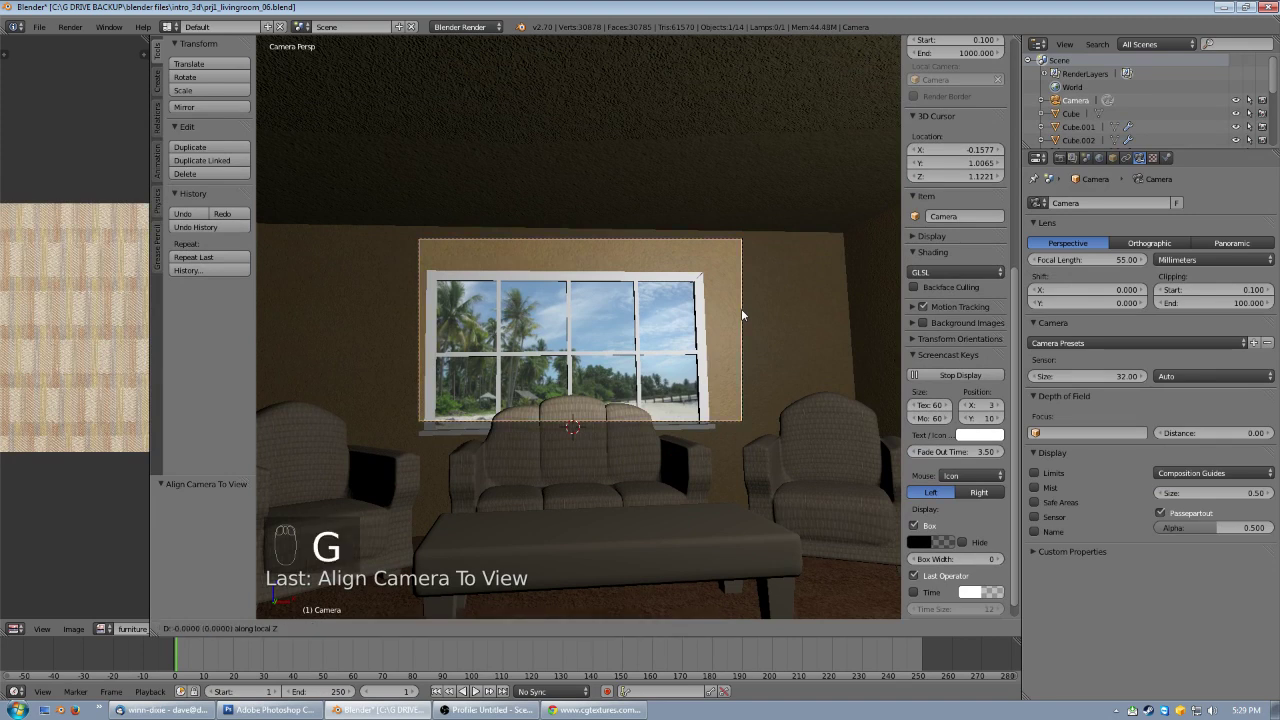
key(z)
key(z)
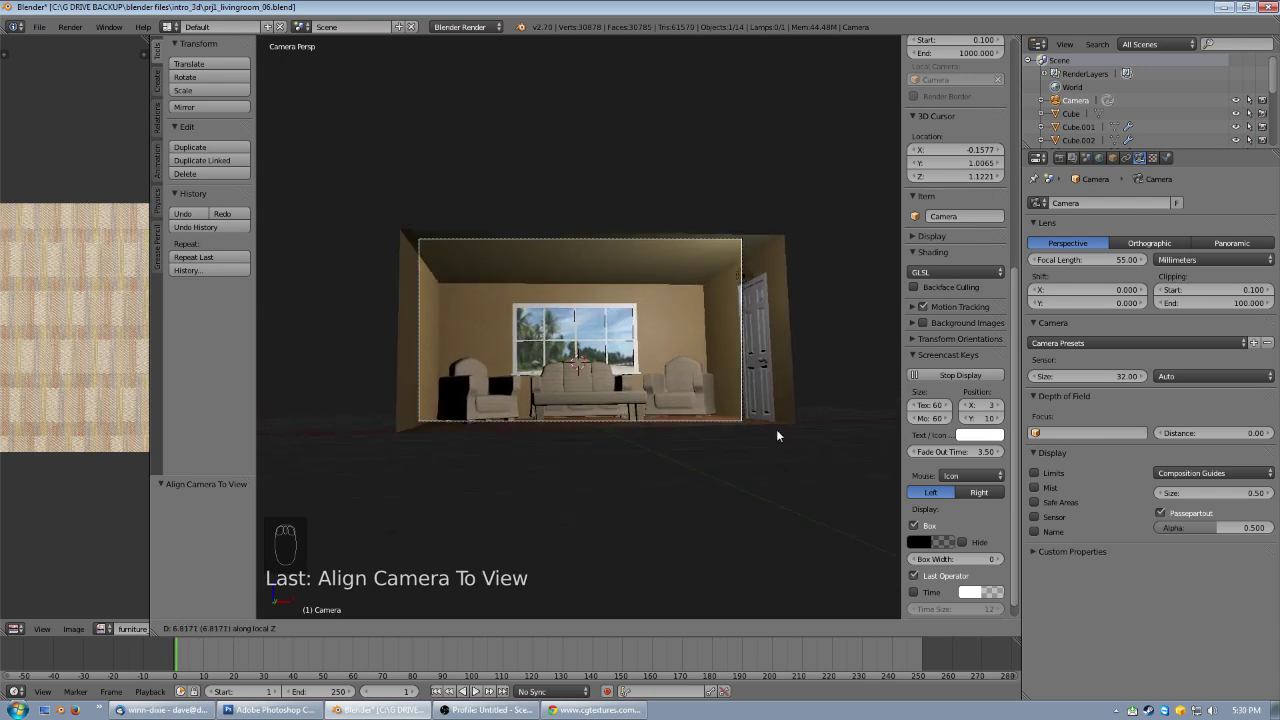
click(776, 424)
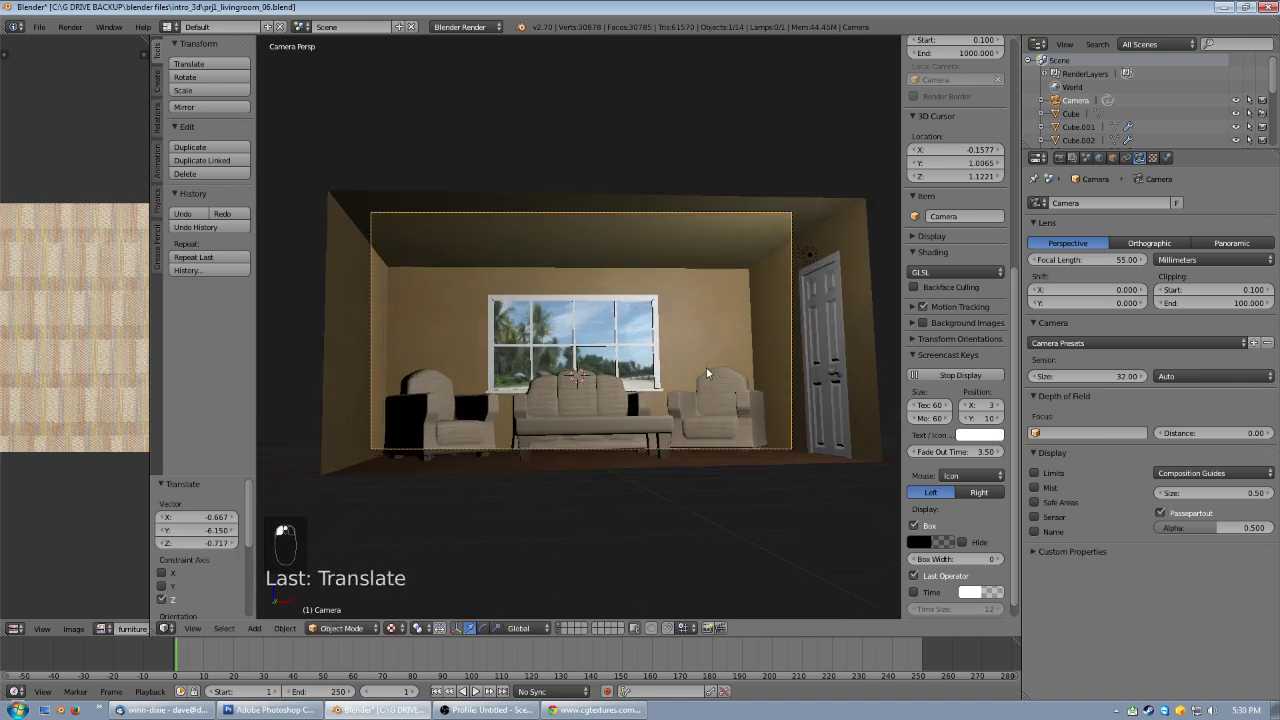
- Trackball-rotate the camera by about -4.6° and 1.1°, and shift it about 0.57 units in X and 0.53 units up to center the furniture
key(r)
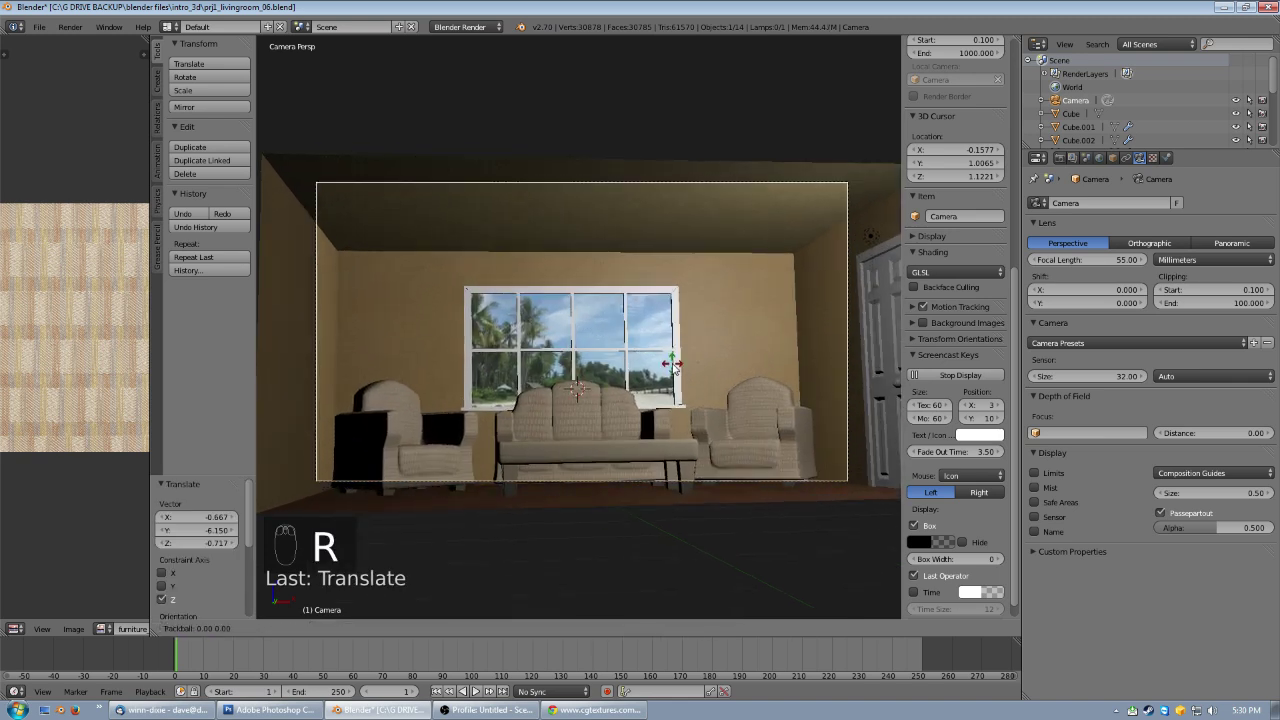
key(r)
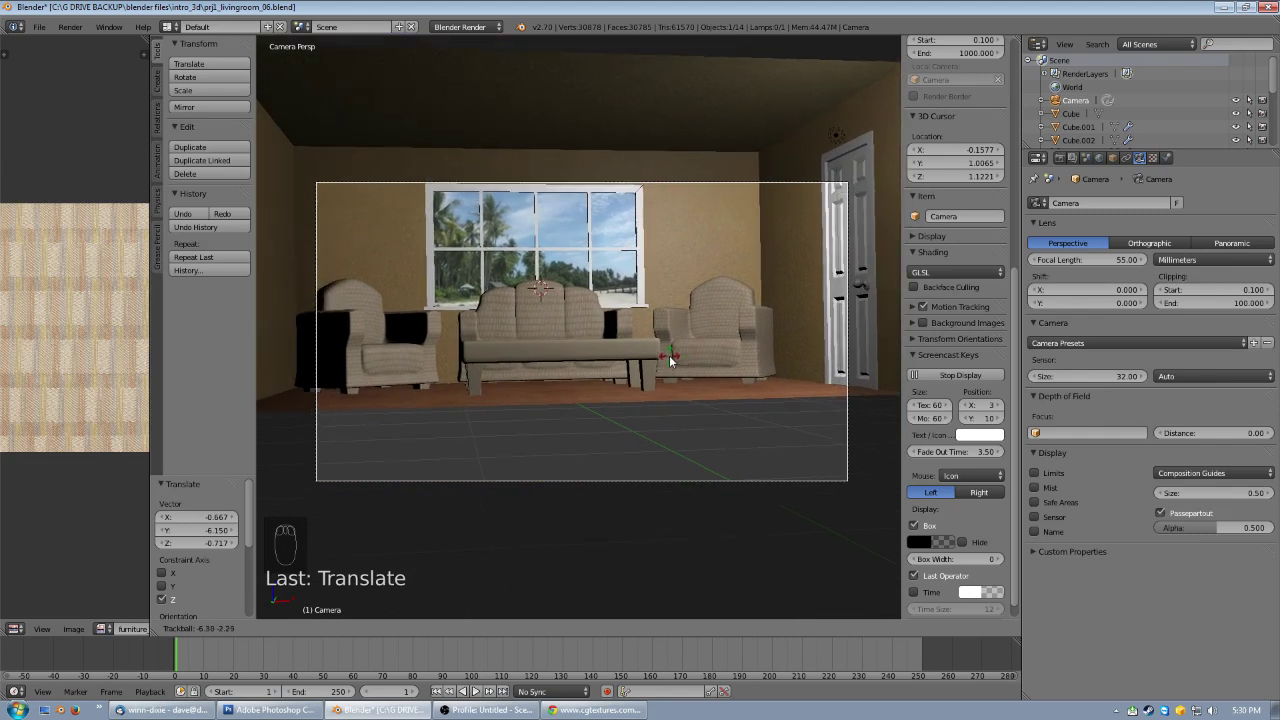
click(674, 364)
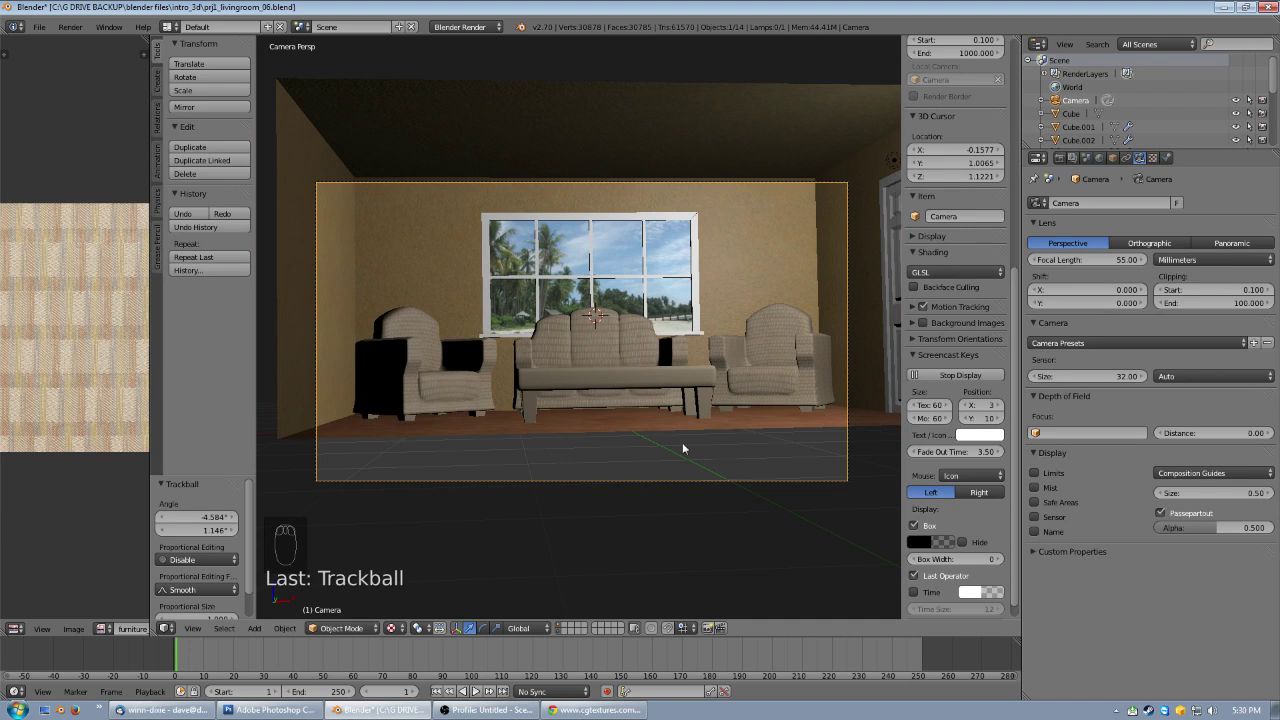
key(g)
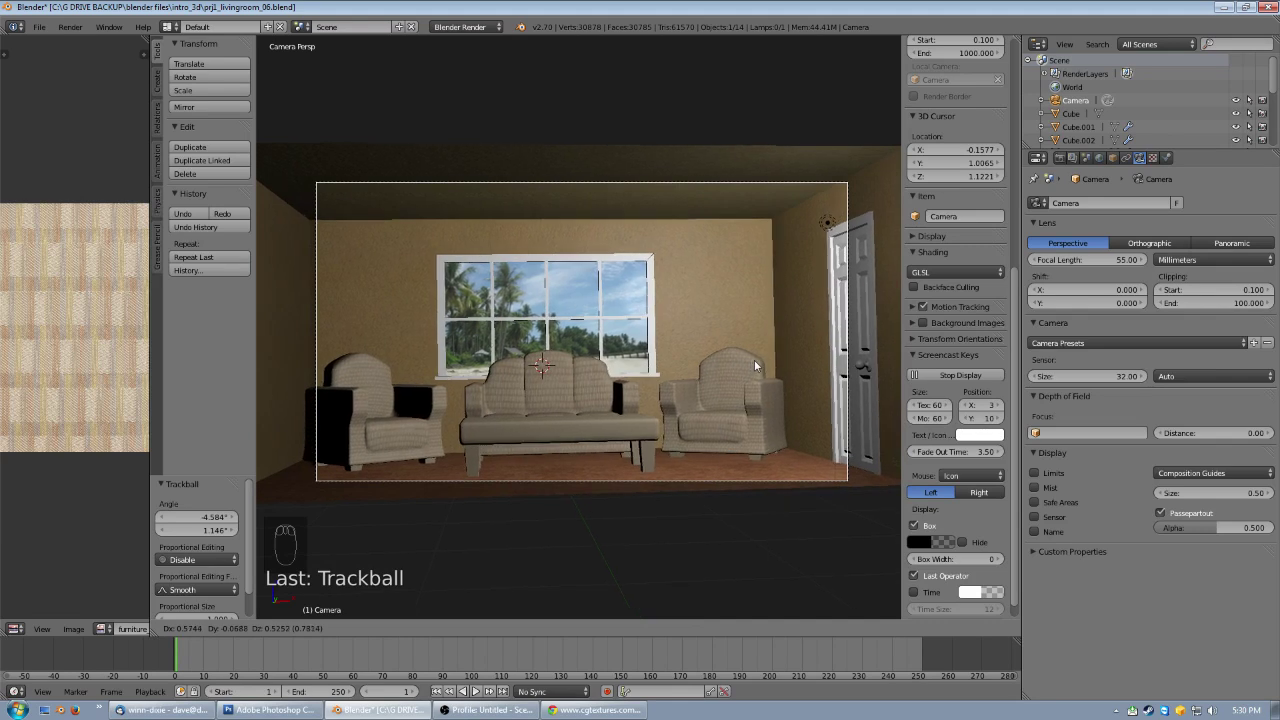
click(862, 372)
- Select the door knob sphere and give it a new material named metal
right_click(865, 370)
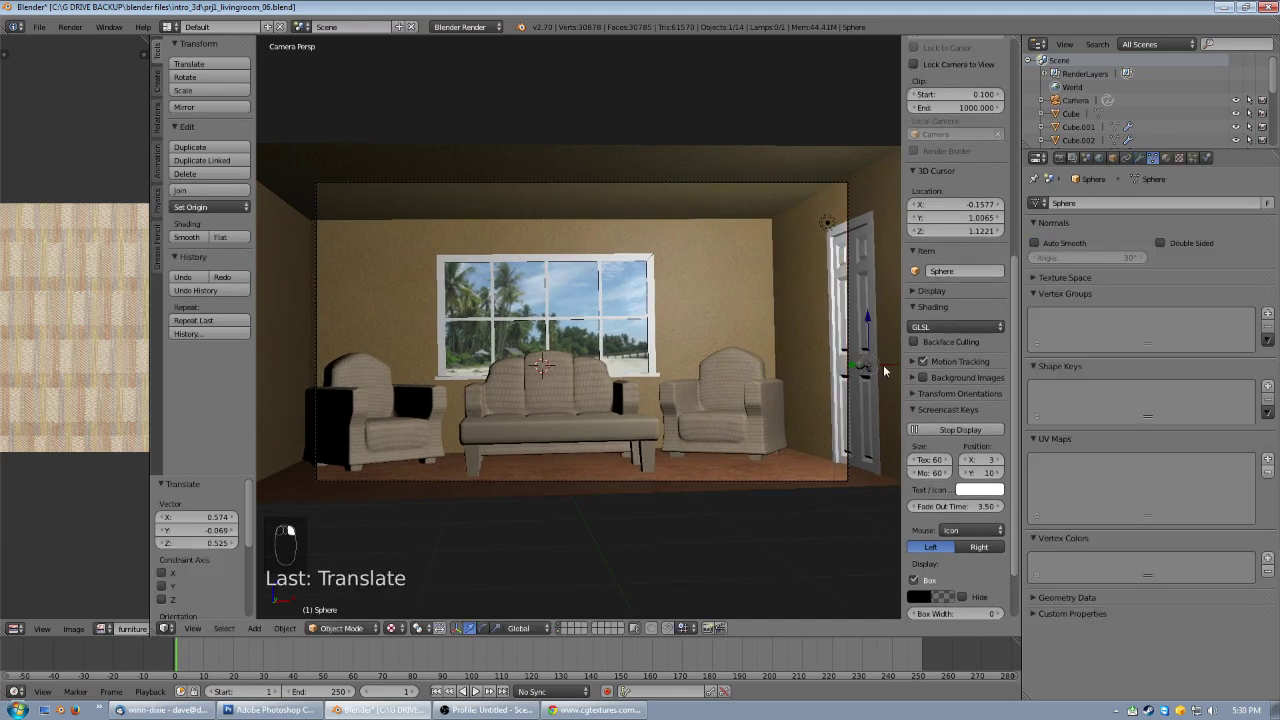
click(1165, 157)
click(1094, 266)
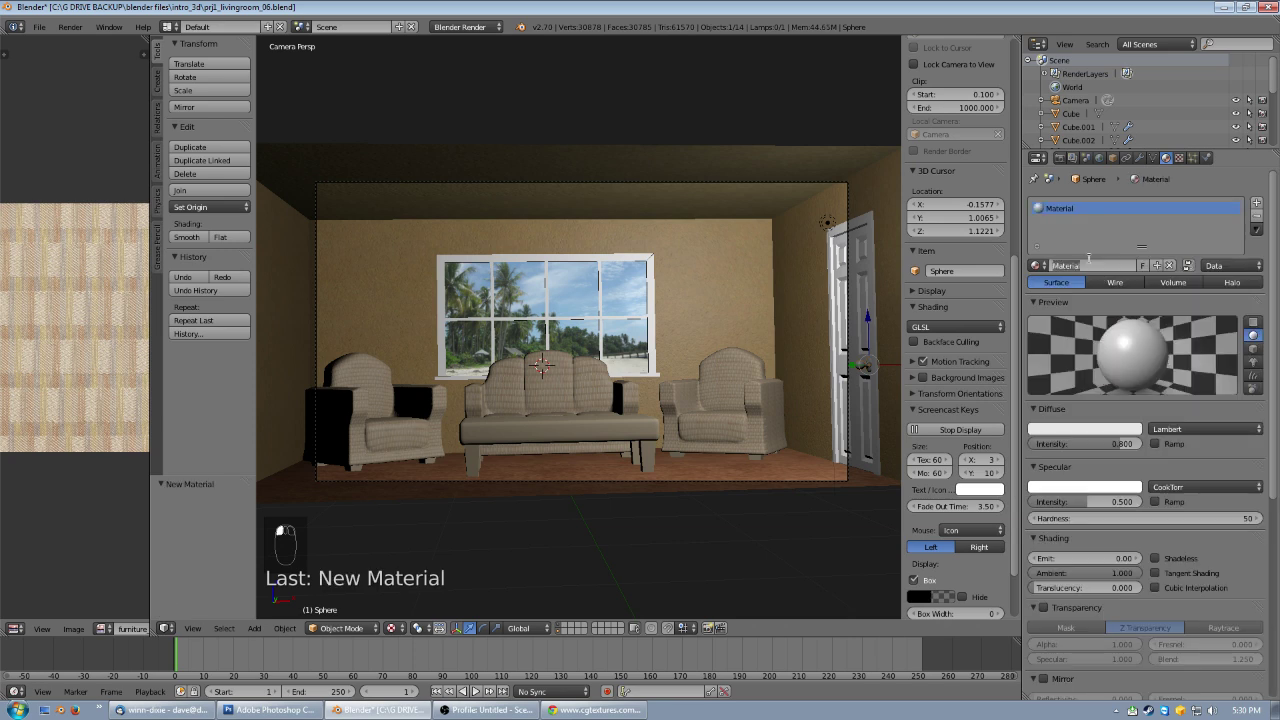
text(metal)
key(Return)
- Enable mirror reflection on the metal material with a reflectivity of 0.5
scroll(1108, 497, down, 4)
click(1044, 572)
click(1074, 593)
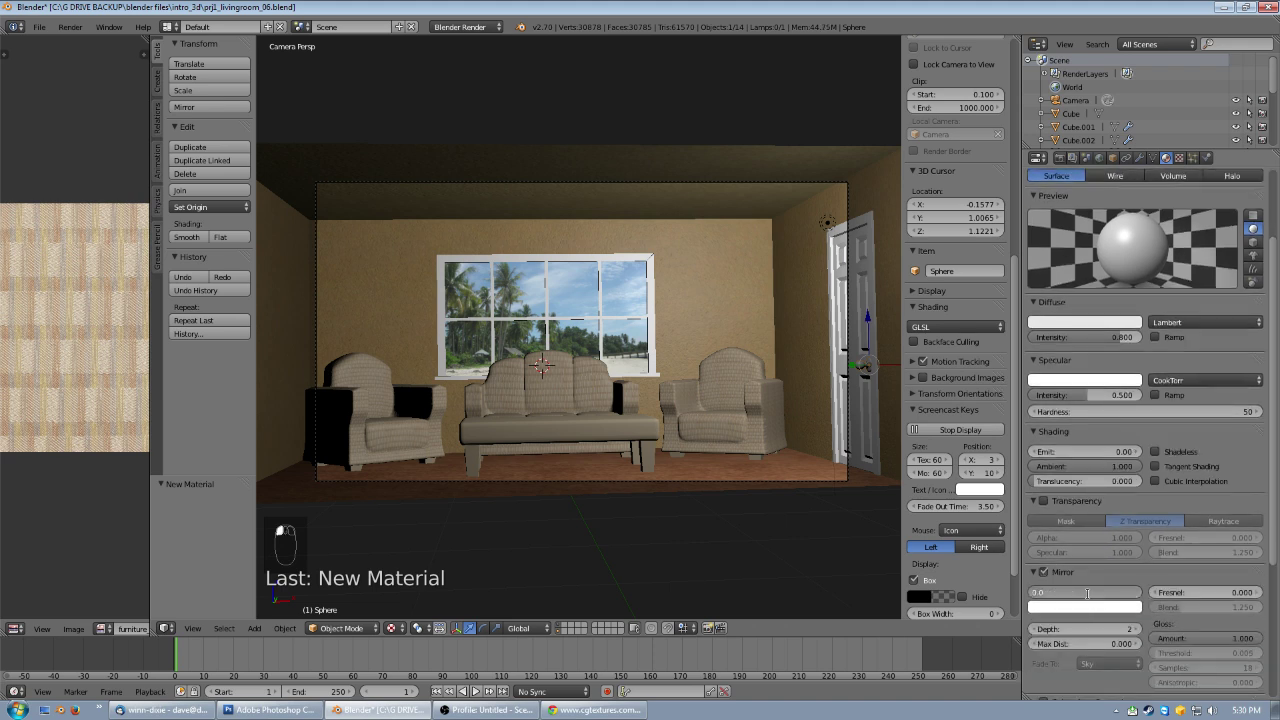
key(Return)
click(1090, 593)
text(0.5)
key(Return)
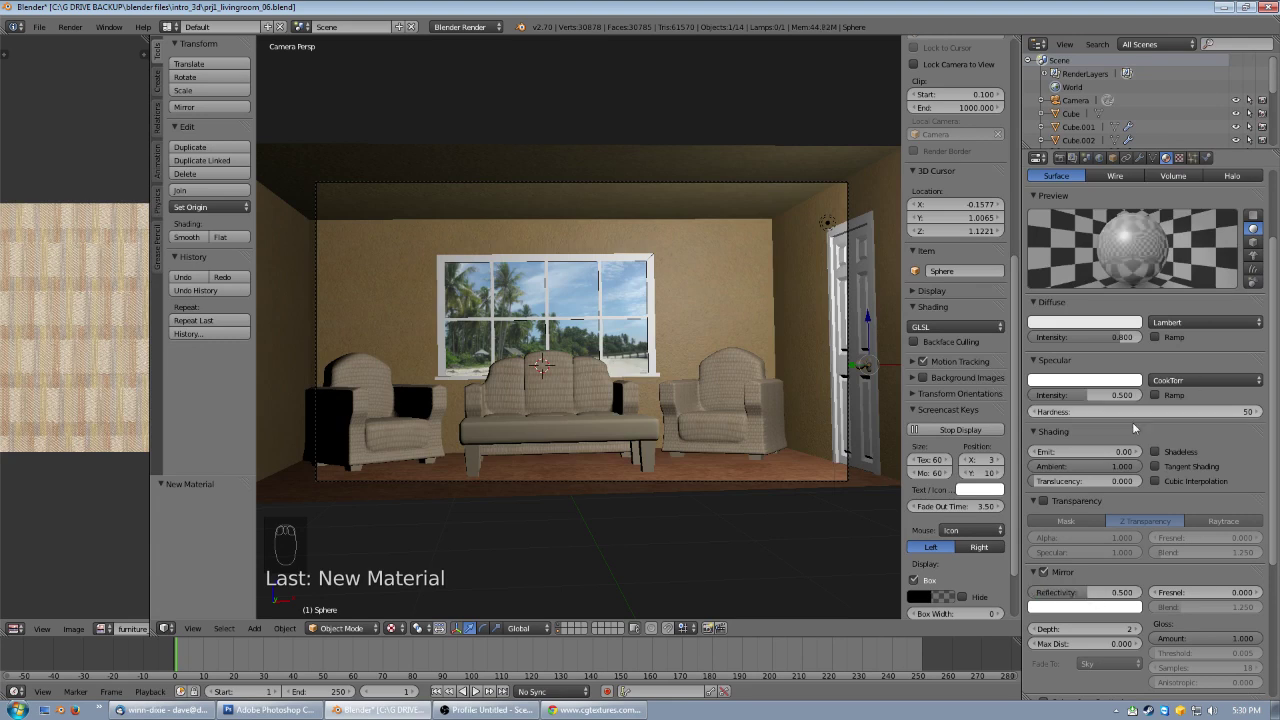
- Give the metal material WardIso specular with intensity 0.7 and slope 0.028, and preview it on the monkey head
click(1197, 381)
click(1187, 308)
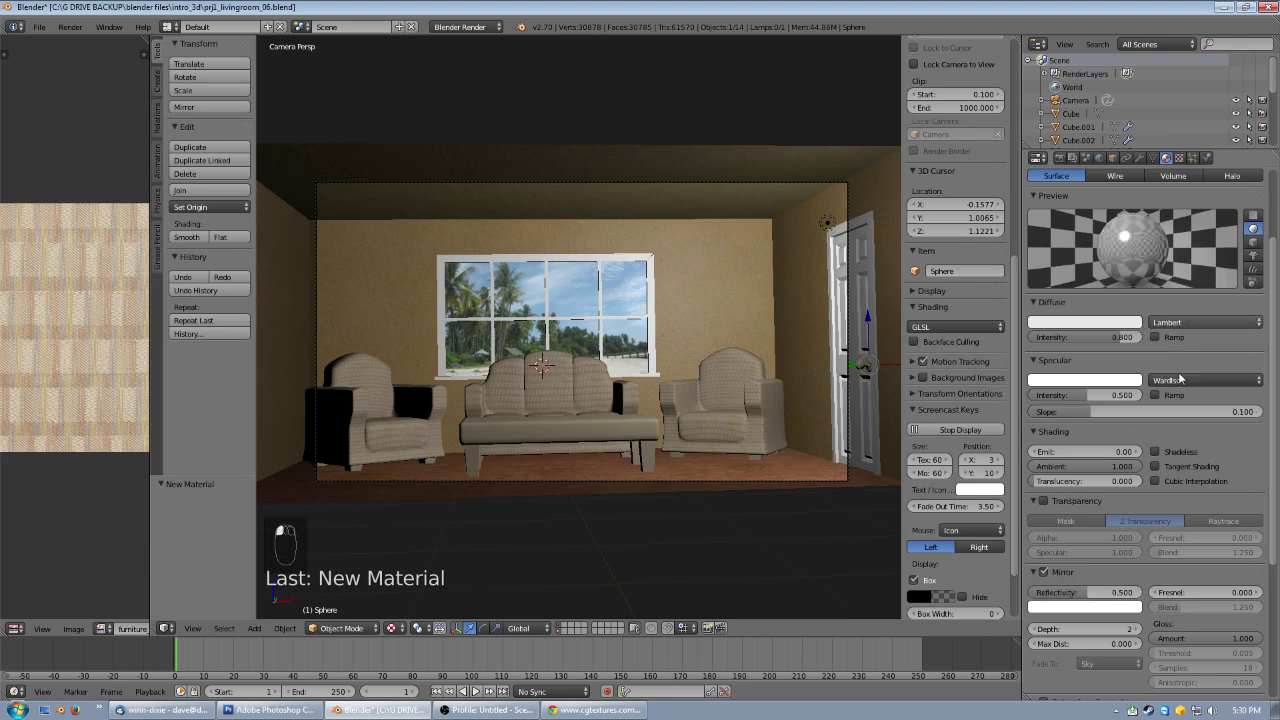
drag(1078, 410, 1117, 399)
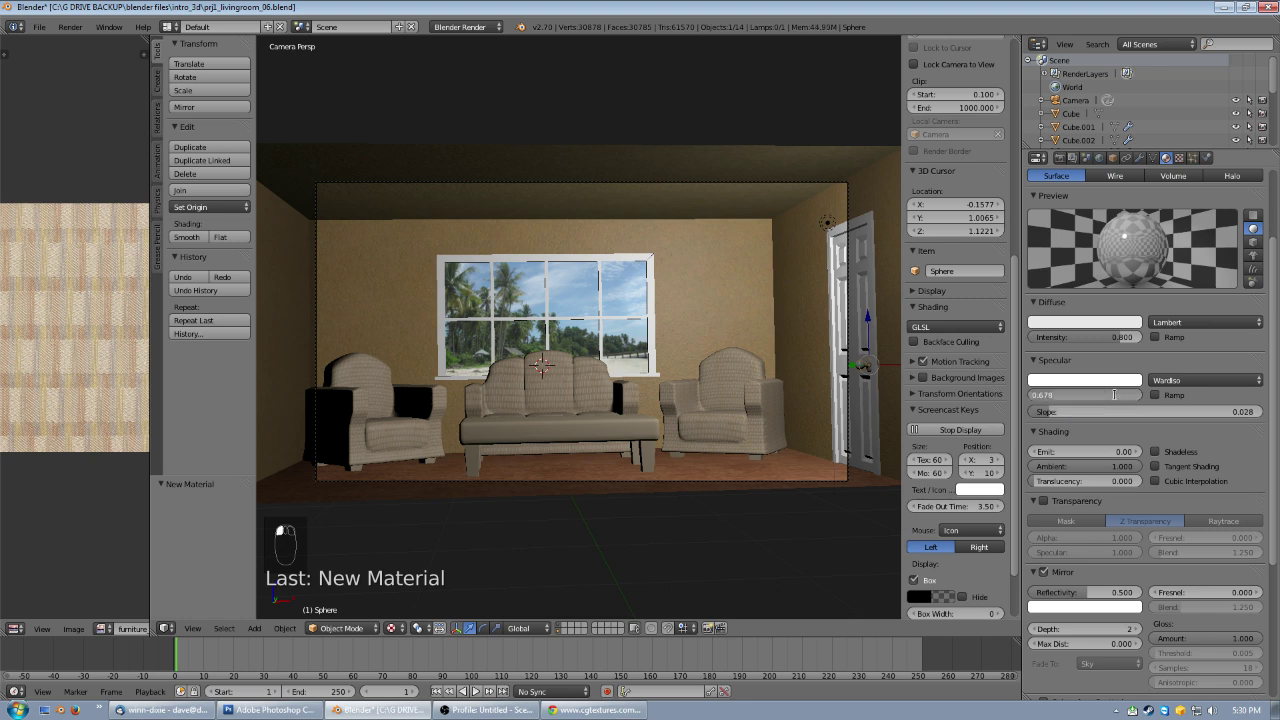
click(1252, 255)
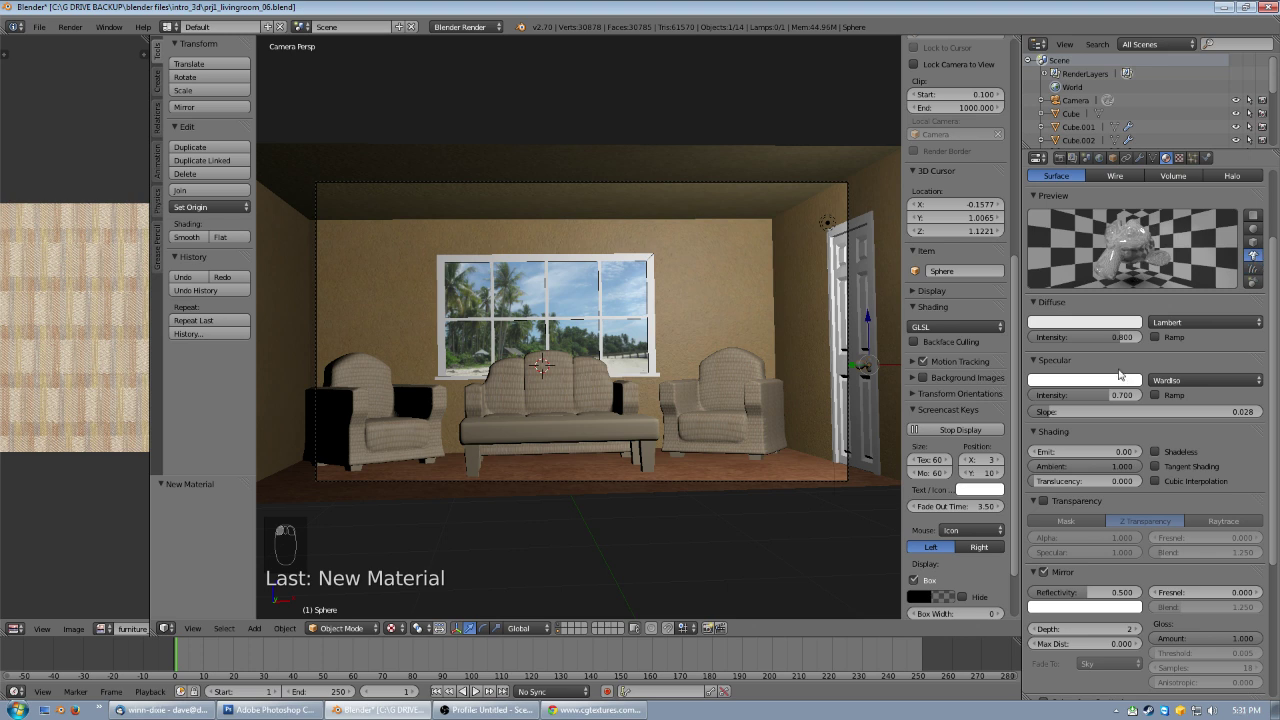
- Set the metal material's mirror gloss amount to 0.85 and darken its diffuse color to gray
click(1220, 638)
text(0.85)
key(Return)
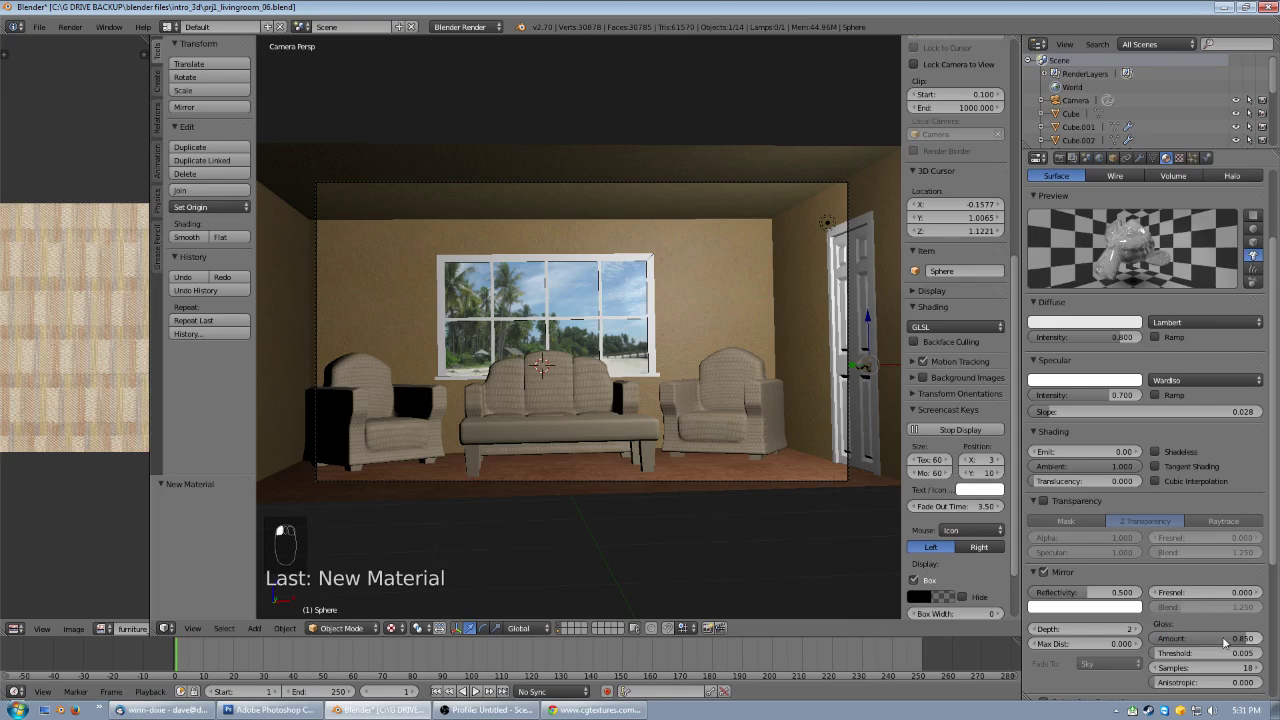
click(1091, 323)
drag(1143, 180, 1146, 187)
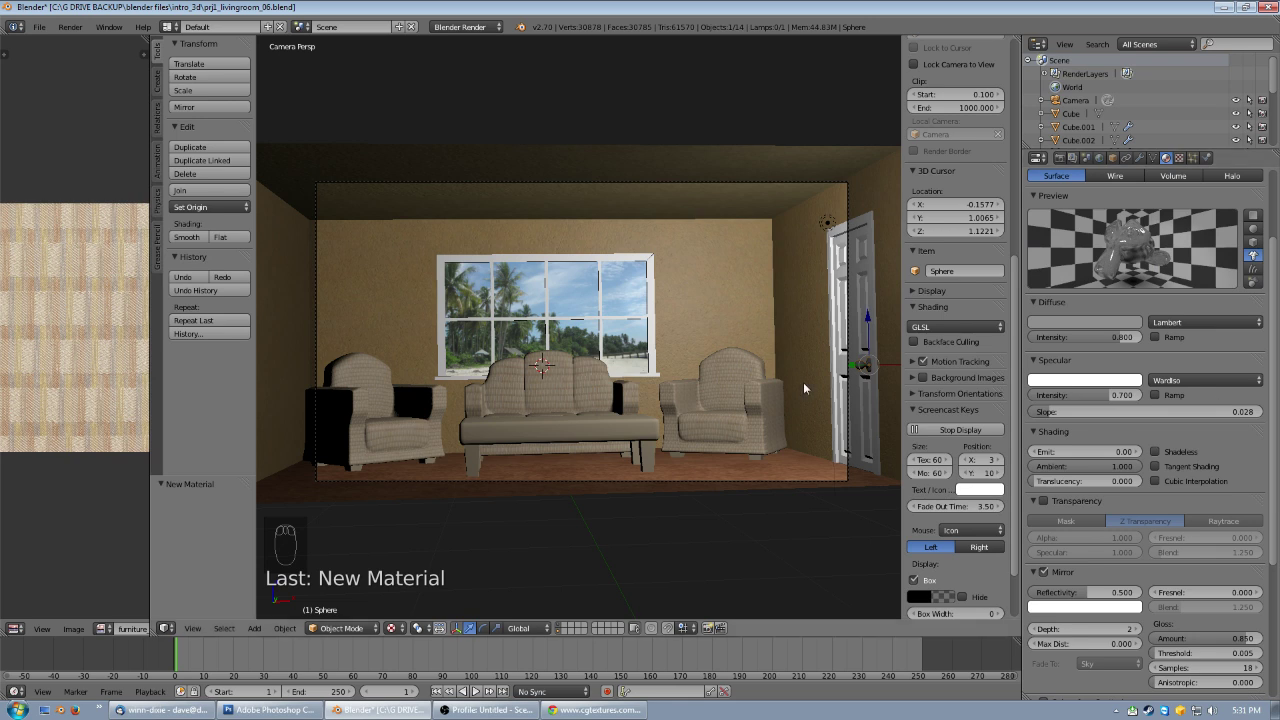
- Move the camera slightly back along its local Z axis and raise it about 0.1 units to include the door
right_click(661, 202)
key(g)
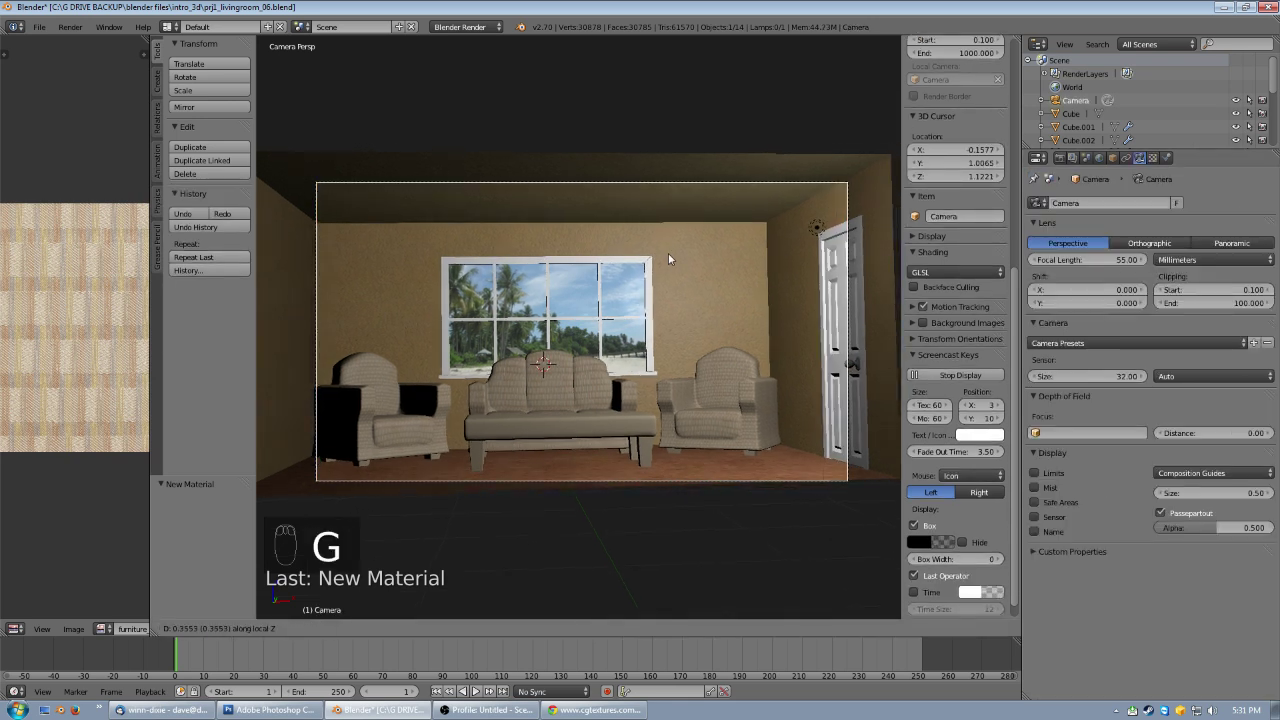
click(666, 271)
key(g)
click(668, 253)
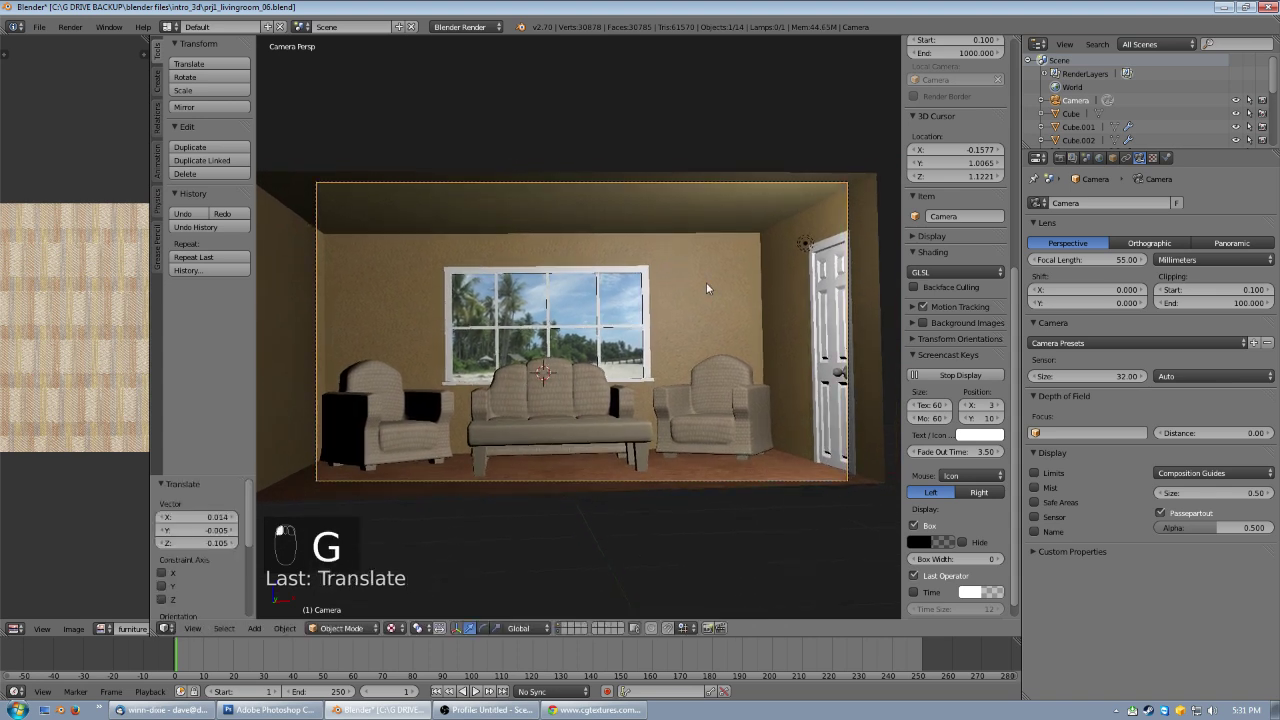
- Save the scene over prj1_livingroom_06.blend
key(ctrl+s)
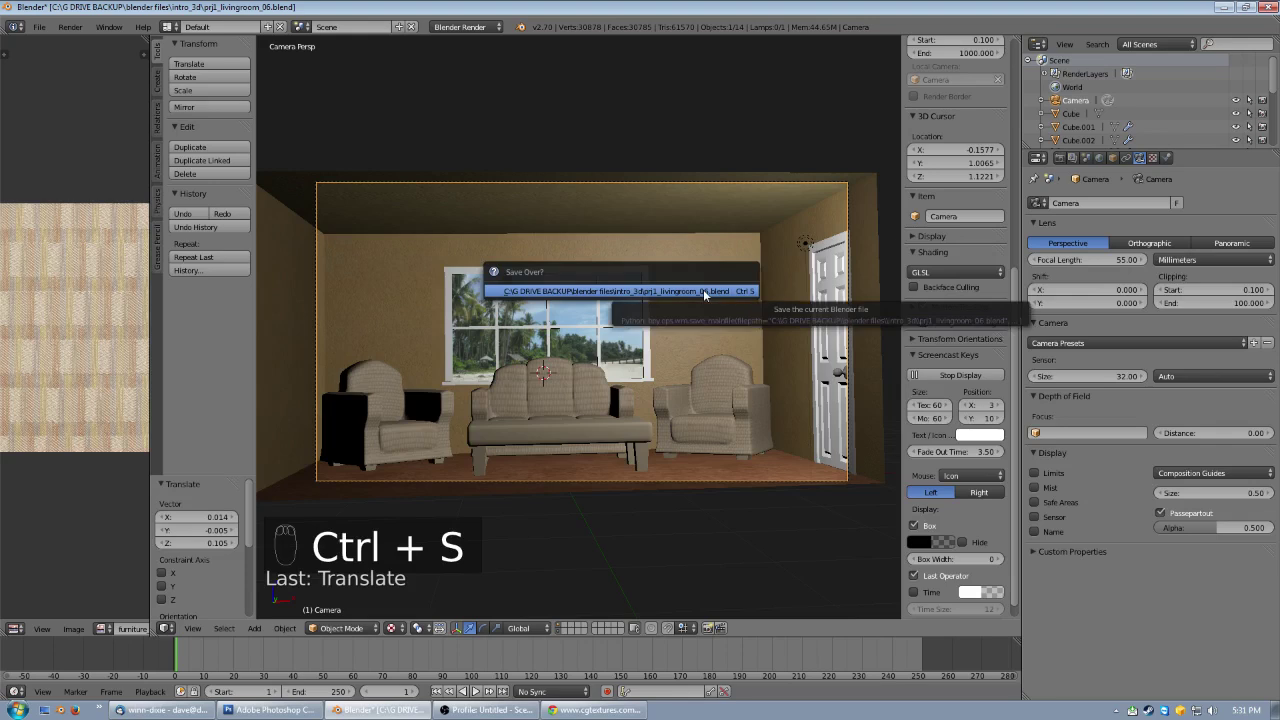
click(703, 289)
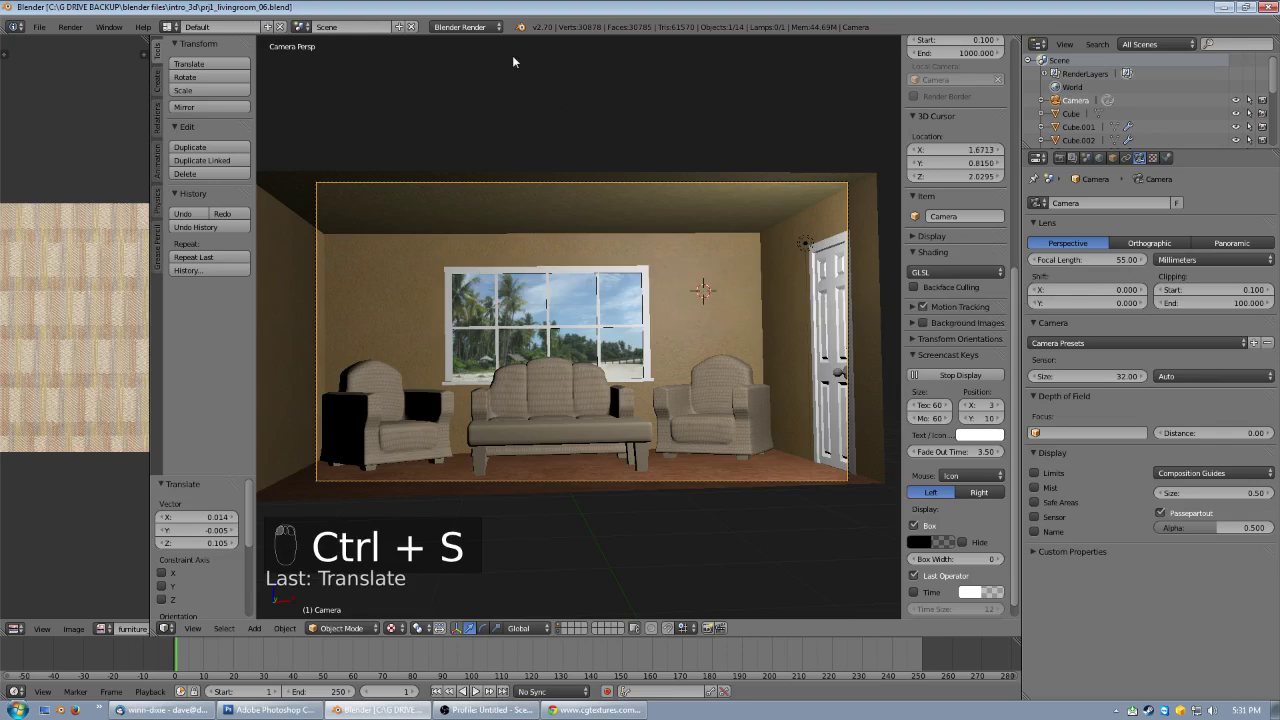
key(ctrl+s)
click(660, 302)
- Set the falloff of the lamp near the door to Inverse Linear and save over the existing file
right_click(808, 246)
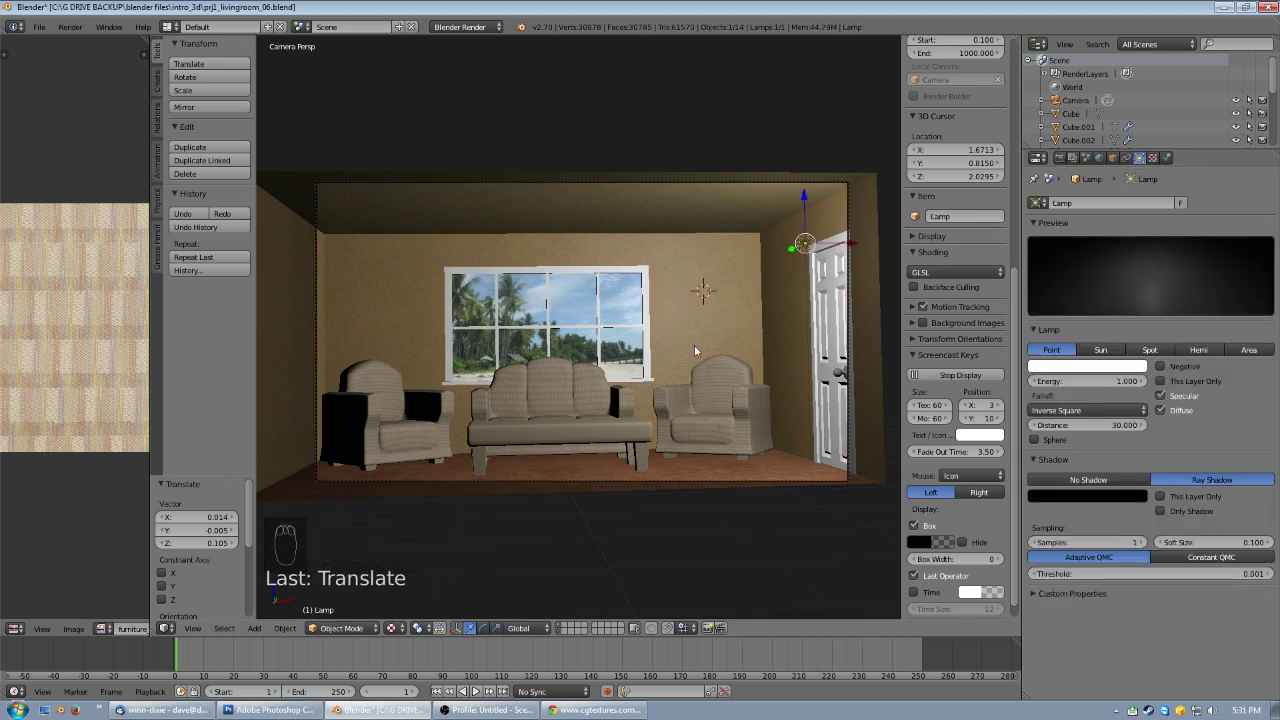
click(1109, 411)
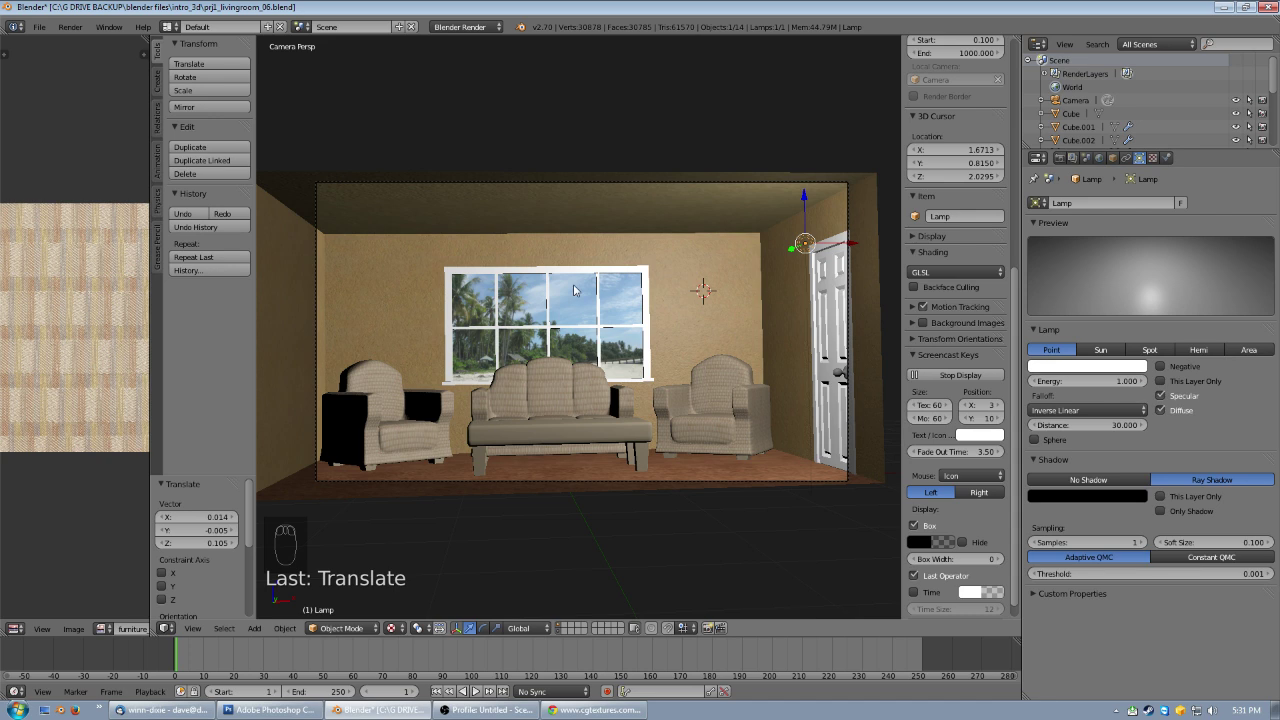
click(601, 316)
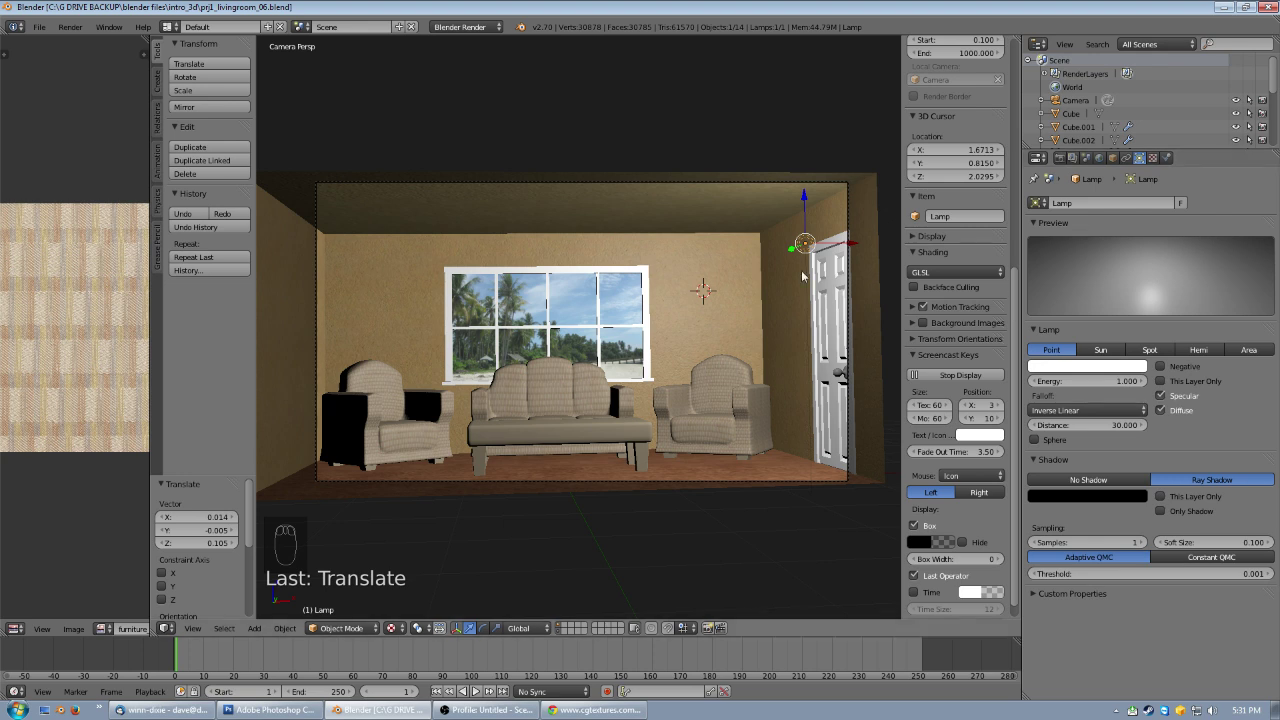
- Render the living room as a still image from the camera at 50% of 1920 × 1080
click(1059, 158)
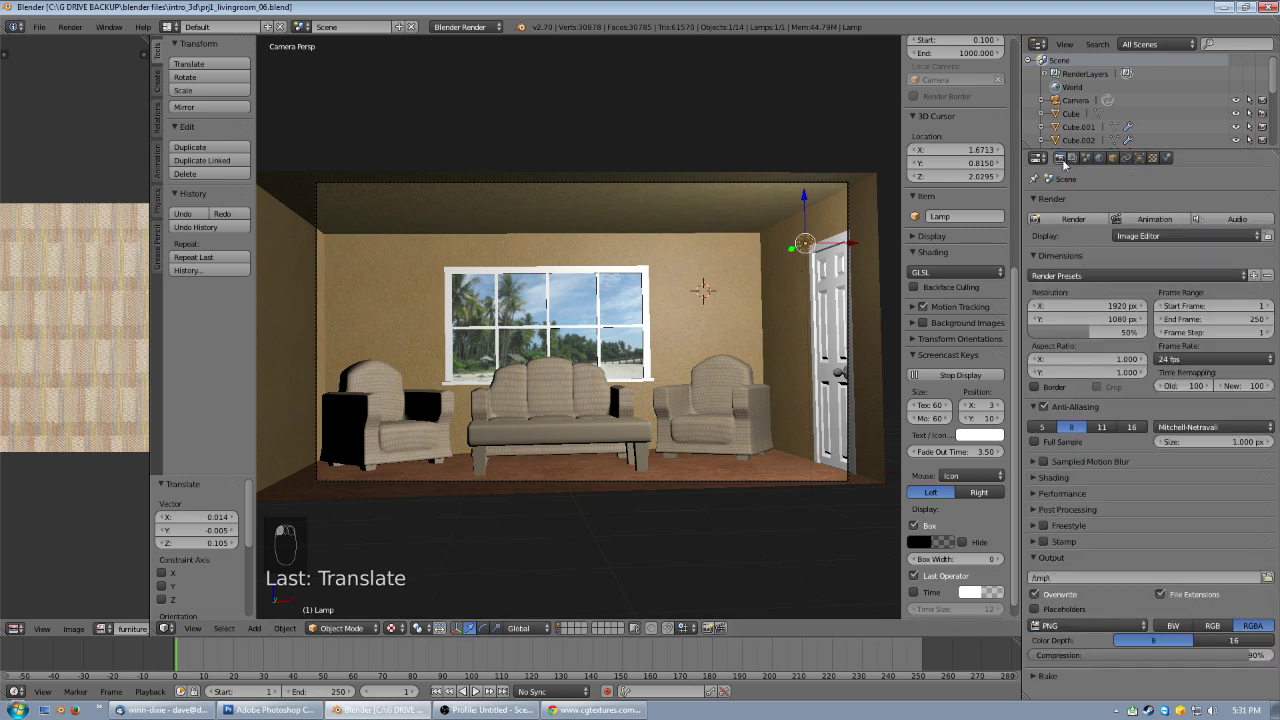
click(1072, 218)
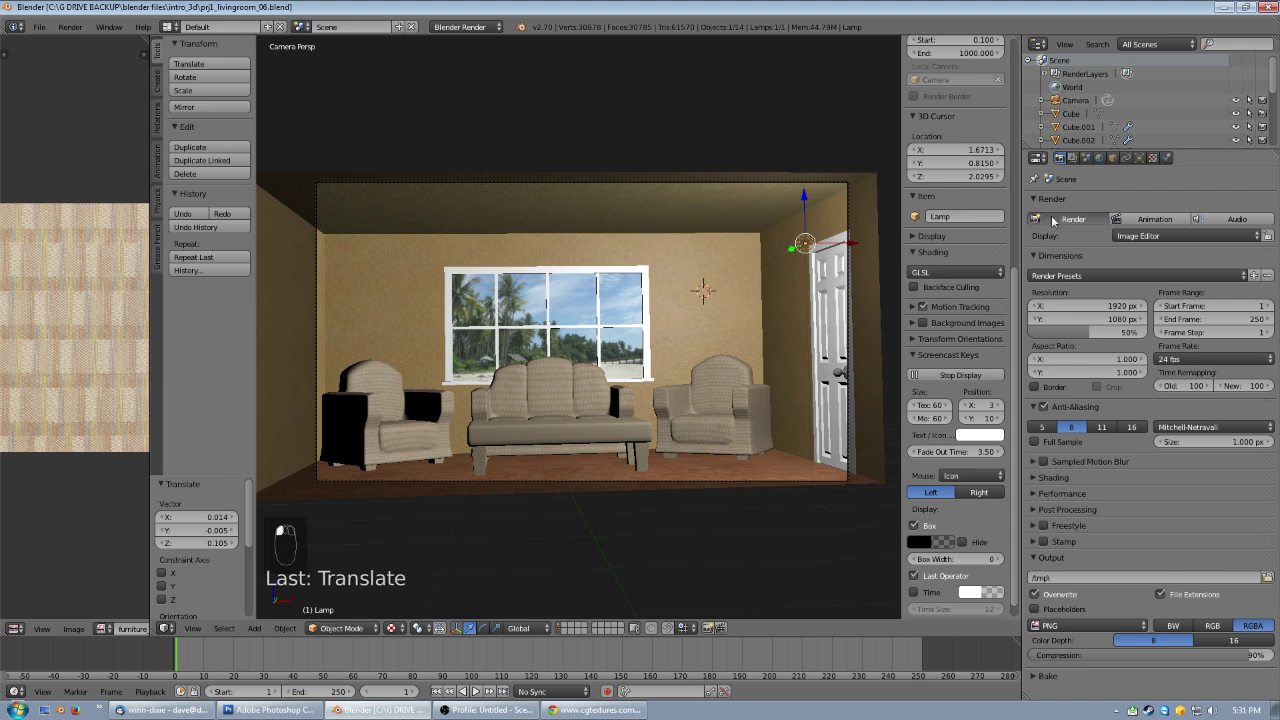